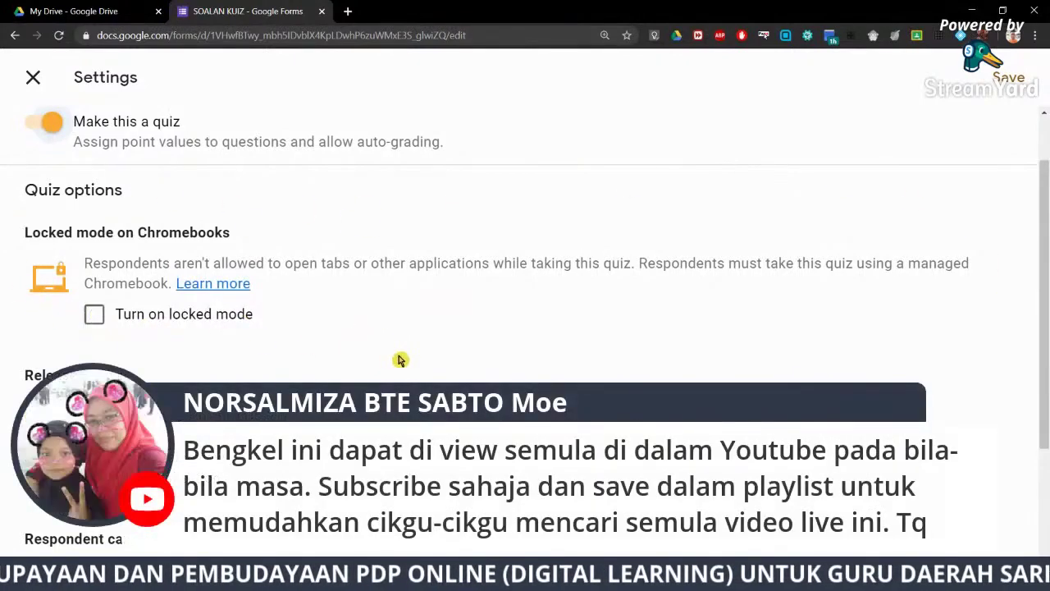
pyautogui.scroll(-2, 402, 355)
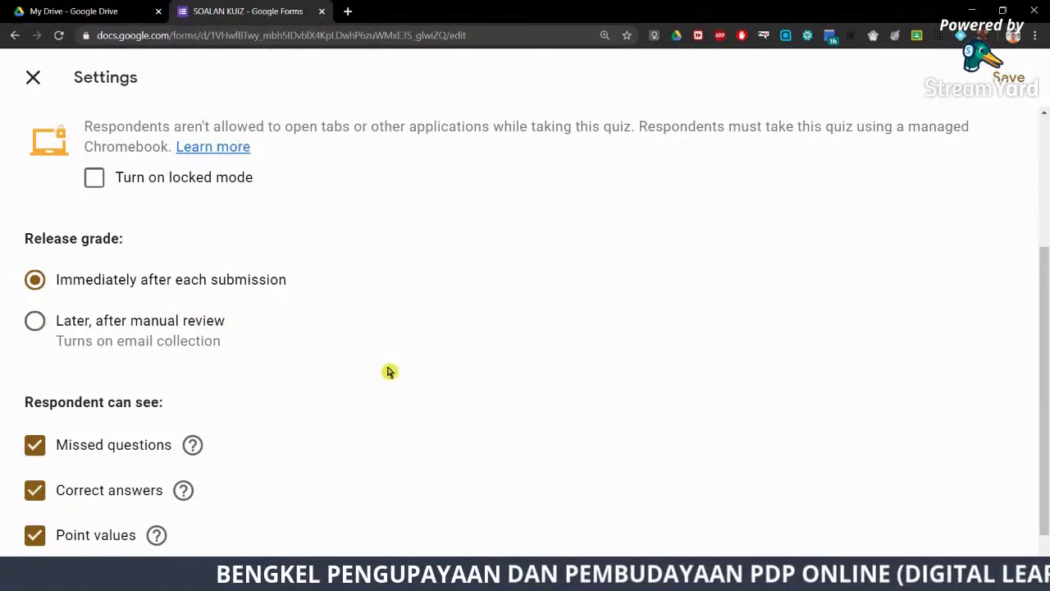
pyautogui.scroll(-1, 342, 311)
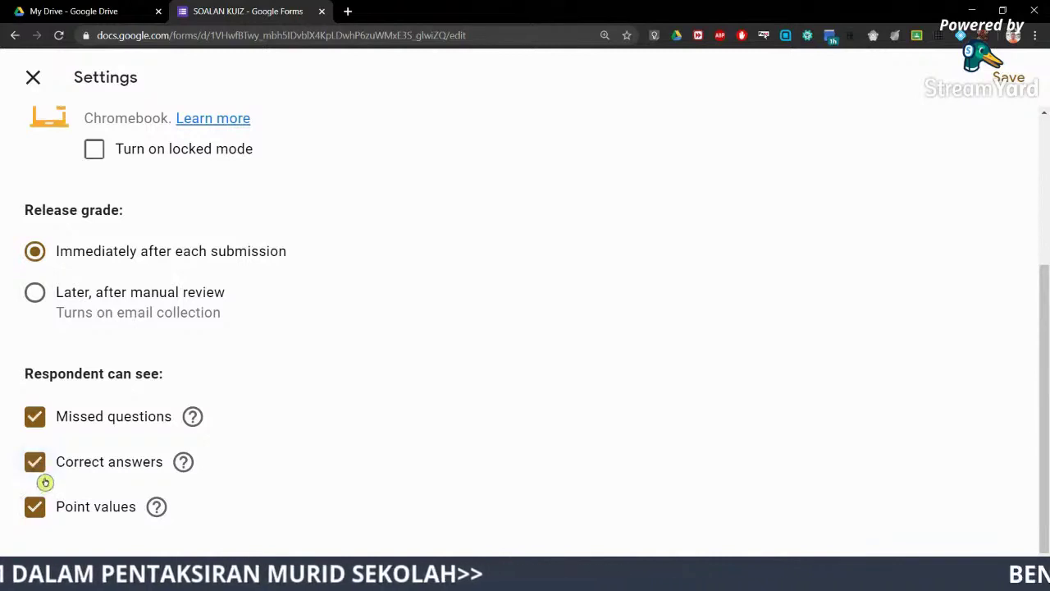
# Hide correct answers and point values from respondents, then close the quiz settings.
pyautogui.click(37, 466)
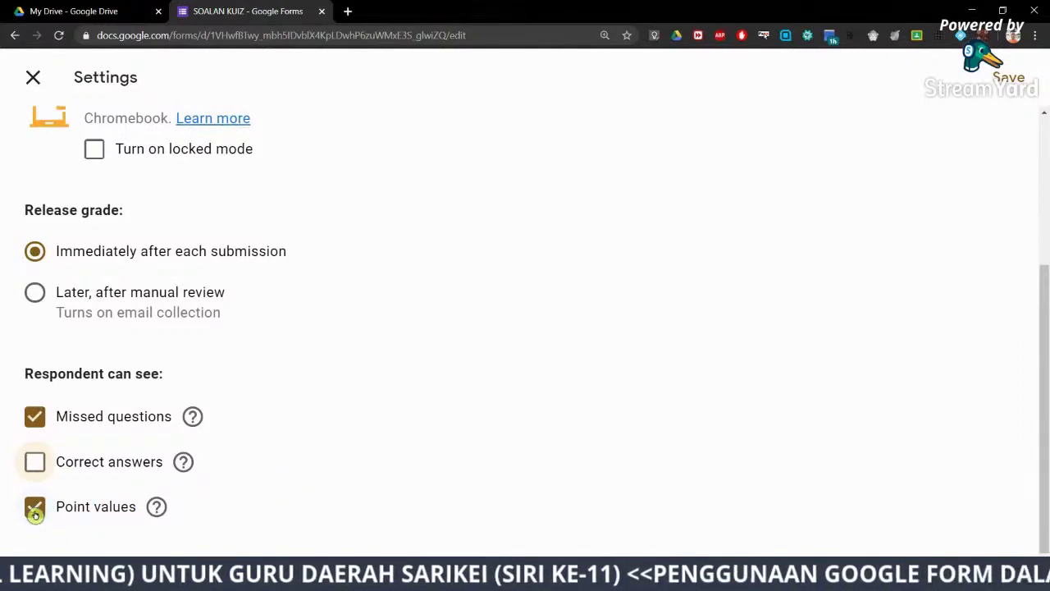
pyautogui.click(35, 509)
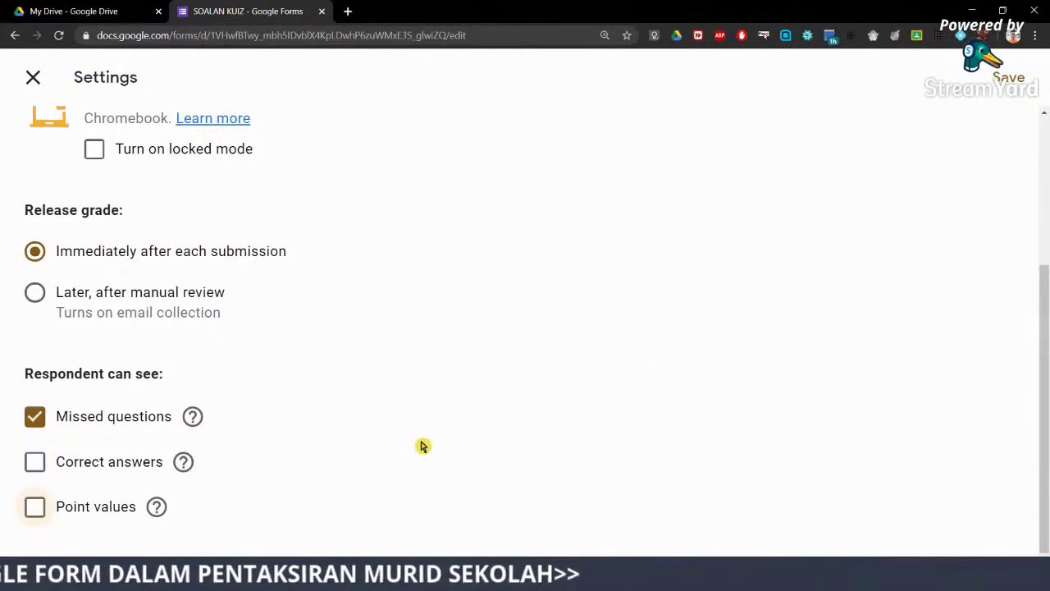
pyautogui.scroll(3, 423, 445)
pyautogui.scroll(-3, 433, 436)
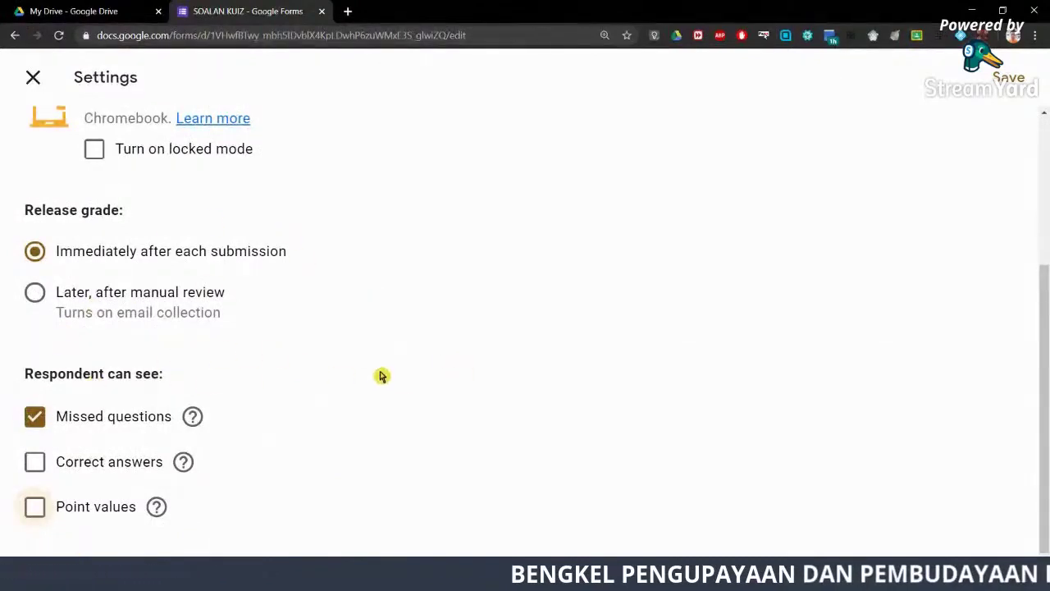
pyautogui.scroll(5, 384, 373)
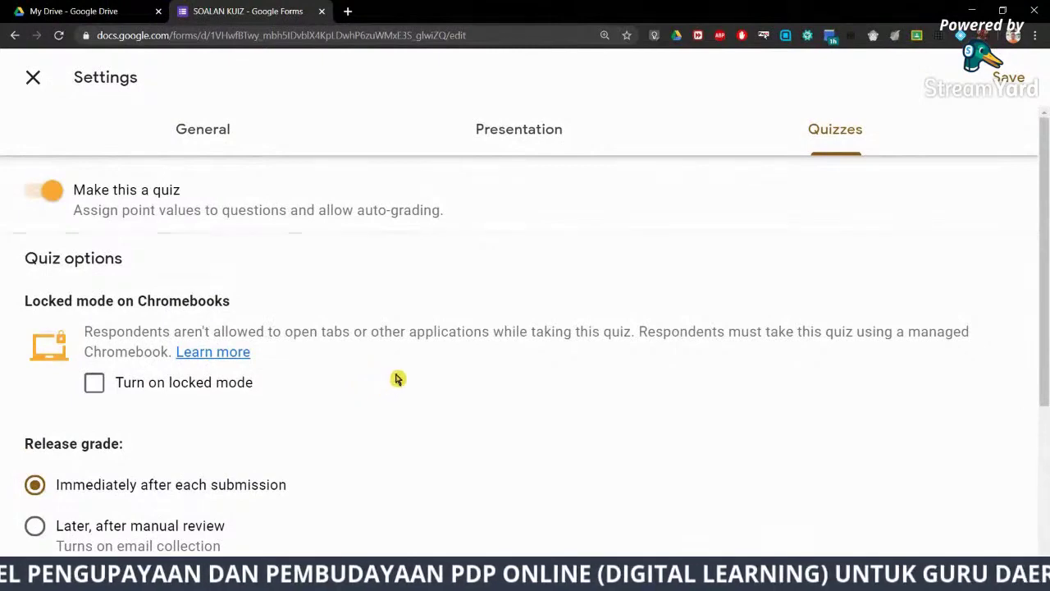
pyautogui.scroll(-3, 246, 369)
pyautogui.scroll(3, 237, 344)
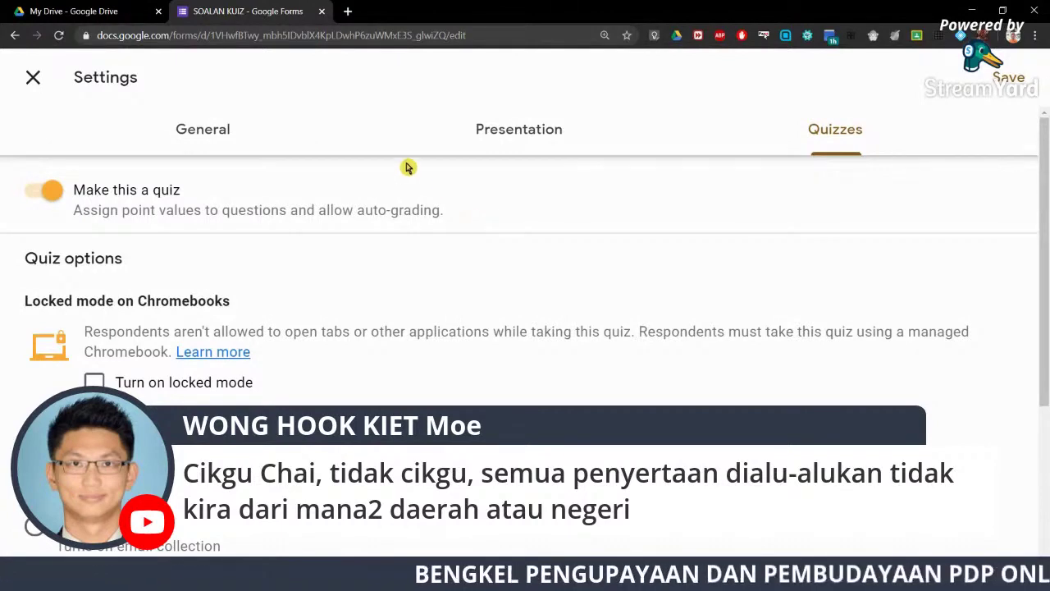
pyautogui.click(33, 80)
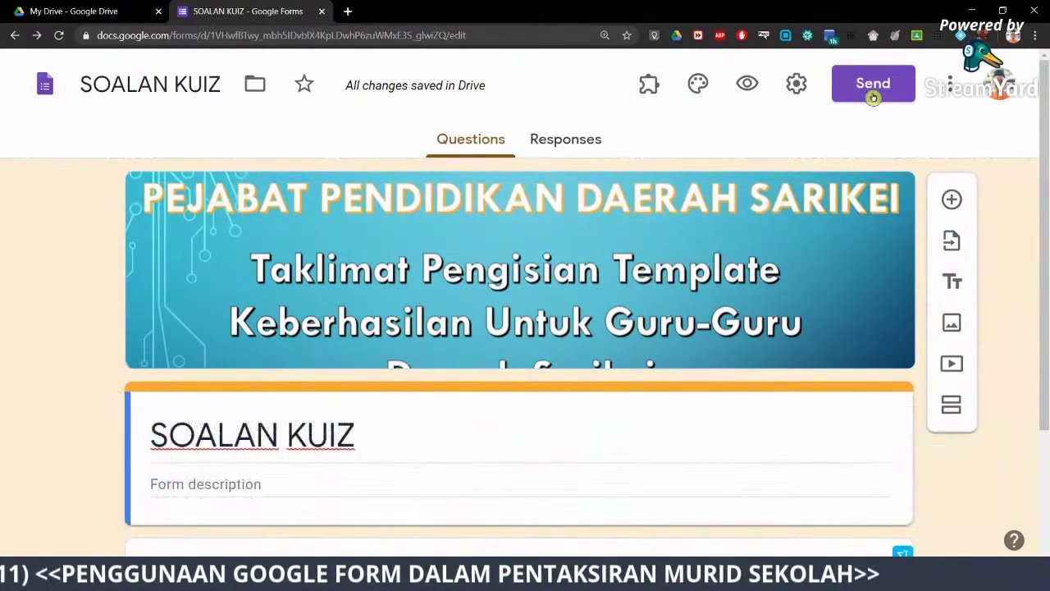
# Open the Send form dialog on the Link option to show the quiz's shareable URL.
pyautogui.click(873, 98)
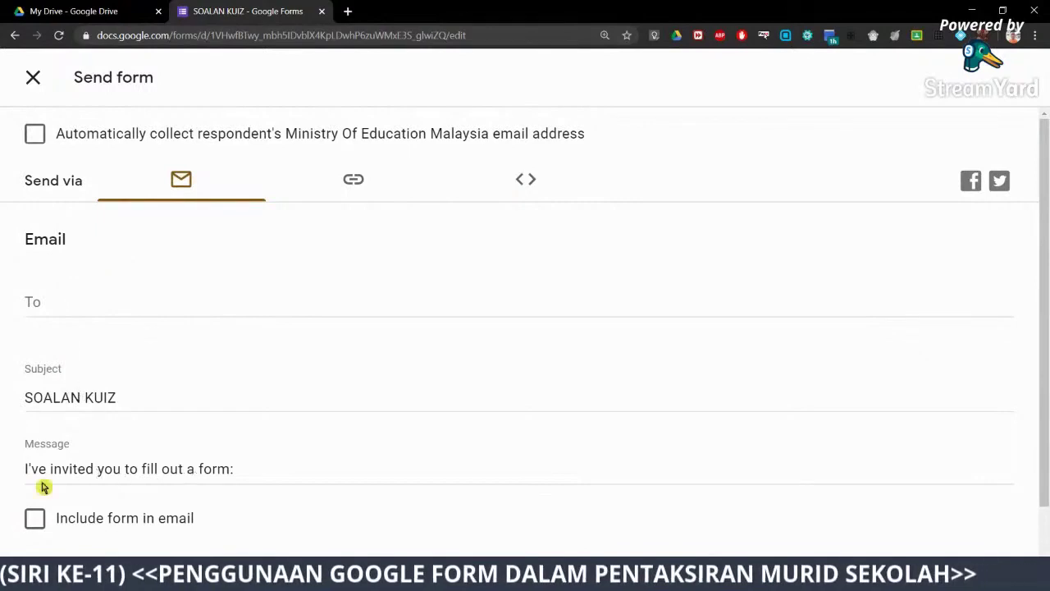
pyautogui.scroll(-1, 164, 468)
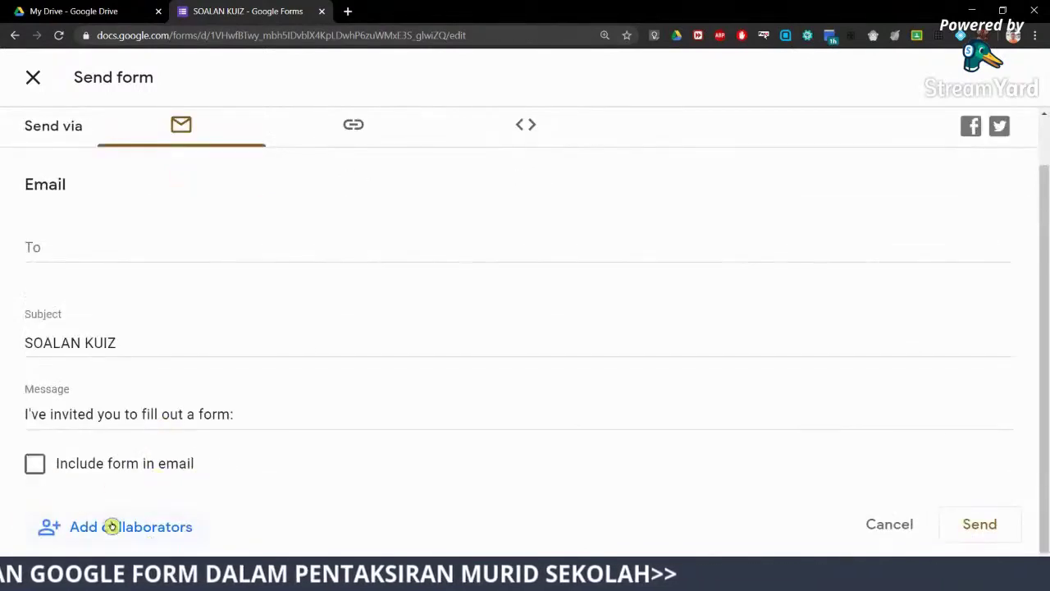
pyautogui.scroll(1, 293, 316)
pyautogui.click(369, 184)
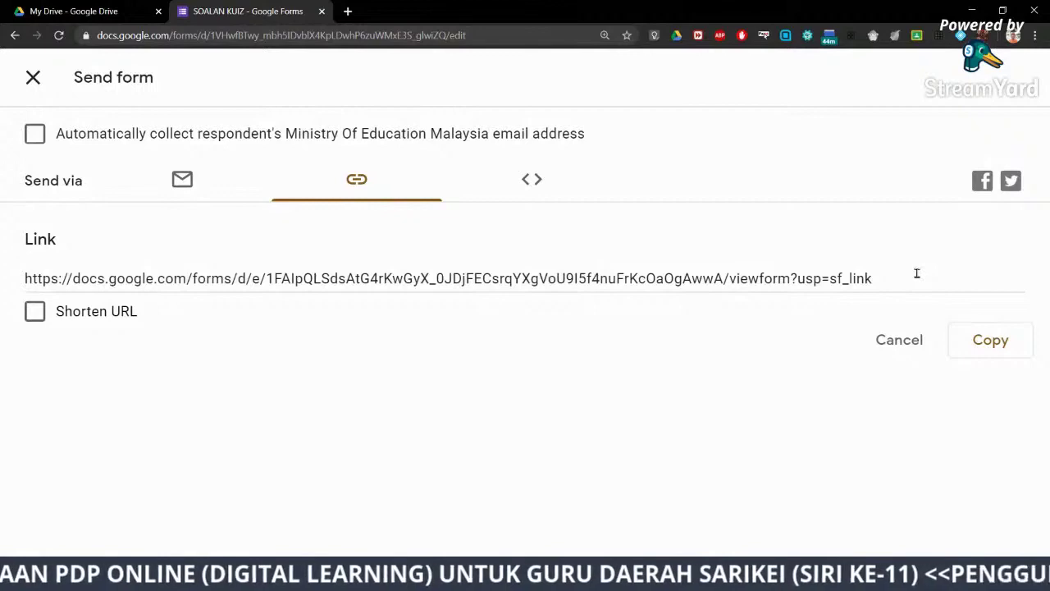
# Shorten the quiz link to a forms.gle URL, select it for copying, and close the dialog.
pyautogui.click(35, 313)
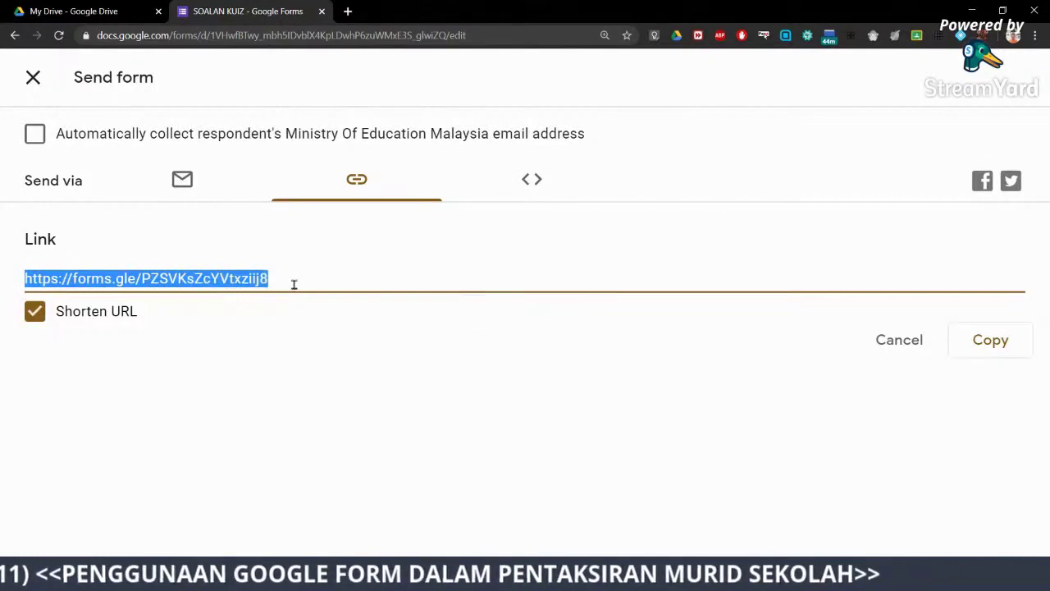
pyautogui.click(281, 279)
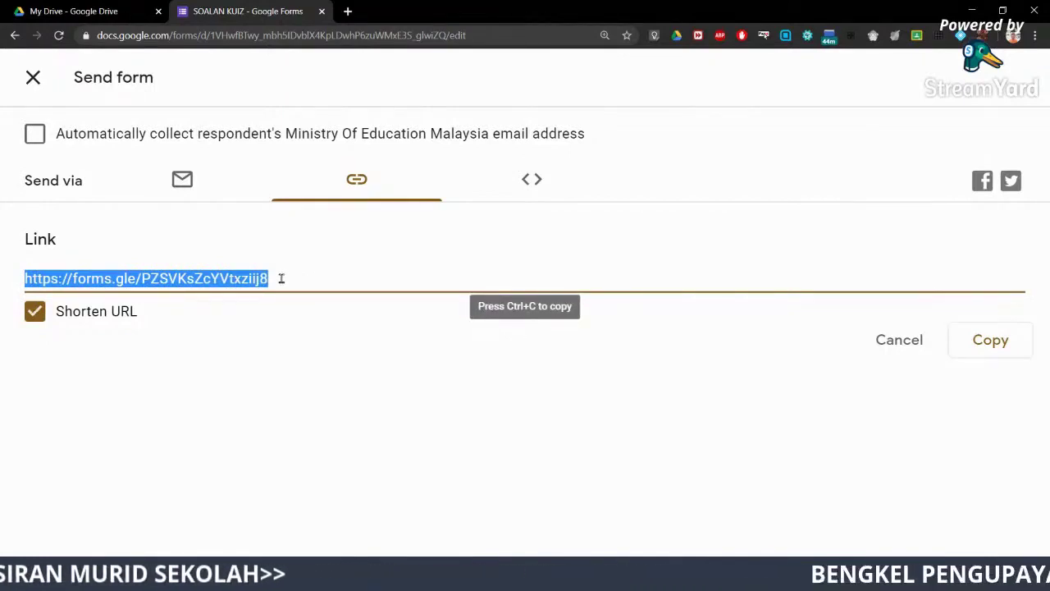
pyautogui.click(271, 351)
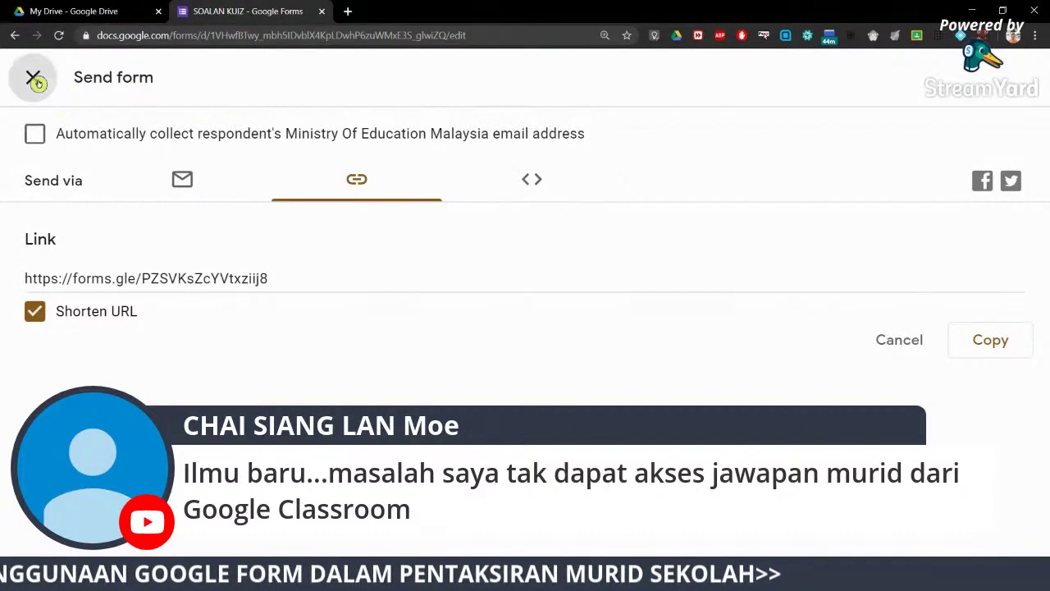
pyautogui.click(276, 289)
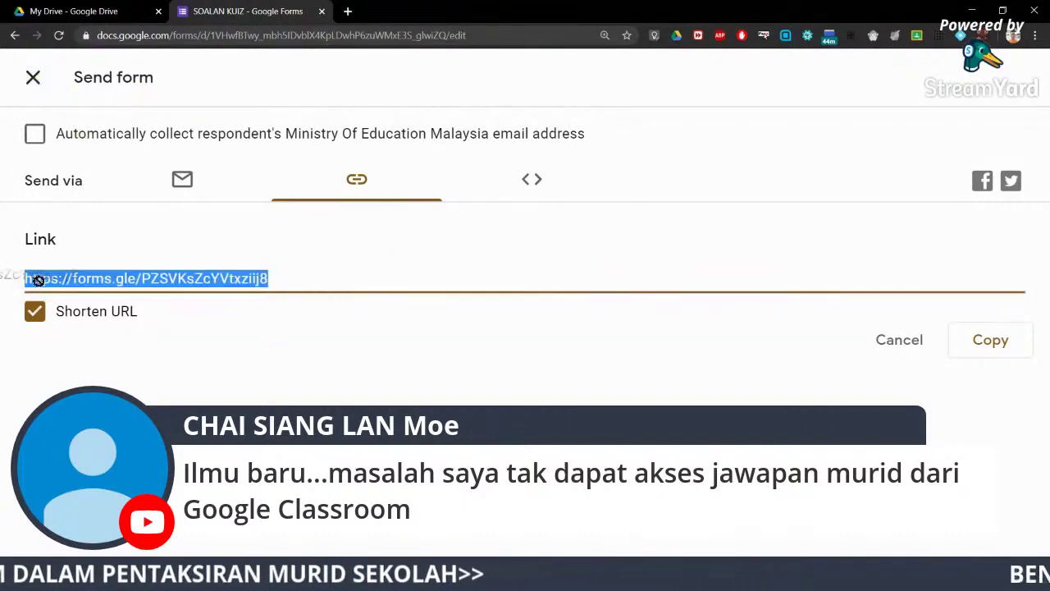
pyautogui.click(29, 318)
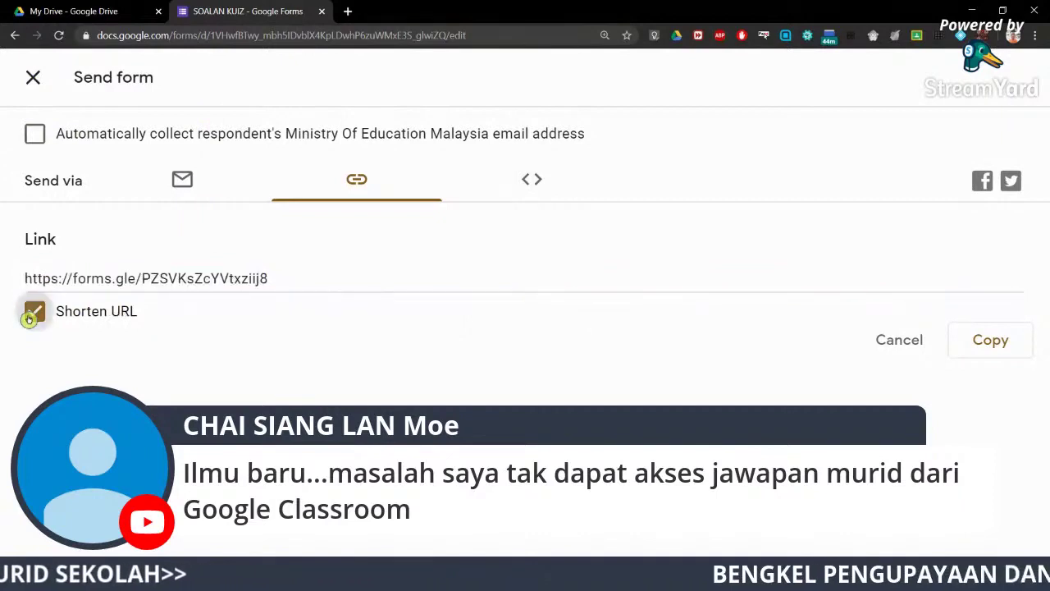
pyautogui.click(34, 312)
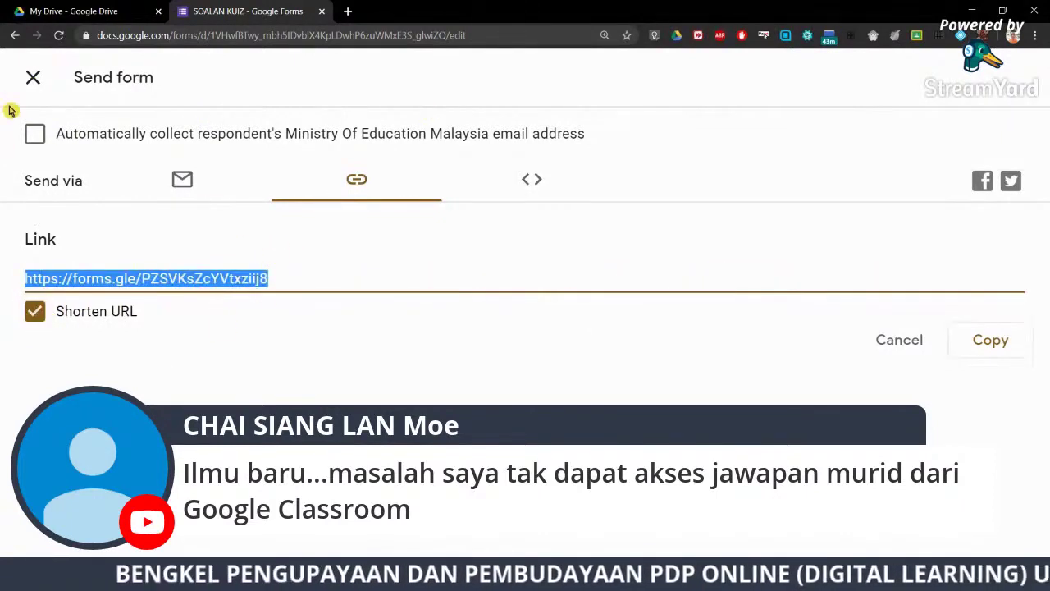
pyautogui.click(34, 81)
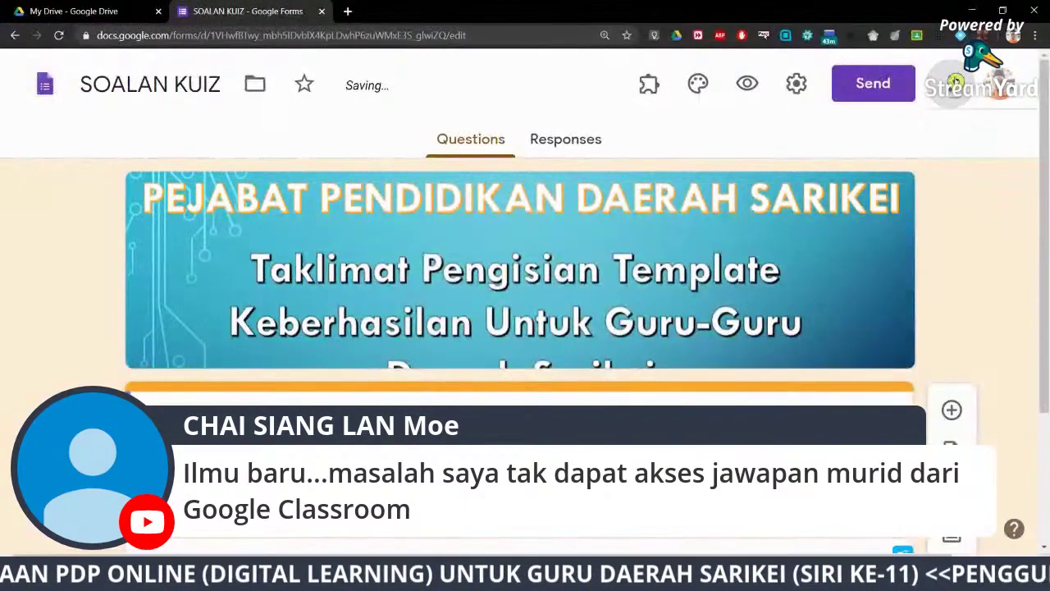
# Open Add collaborators from the More menu and save link sharing as Private to the owner.
pyautogui.click(957, 83)
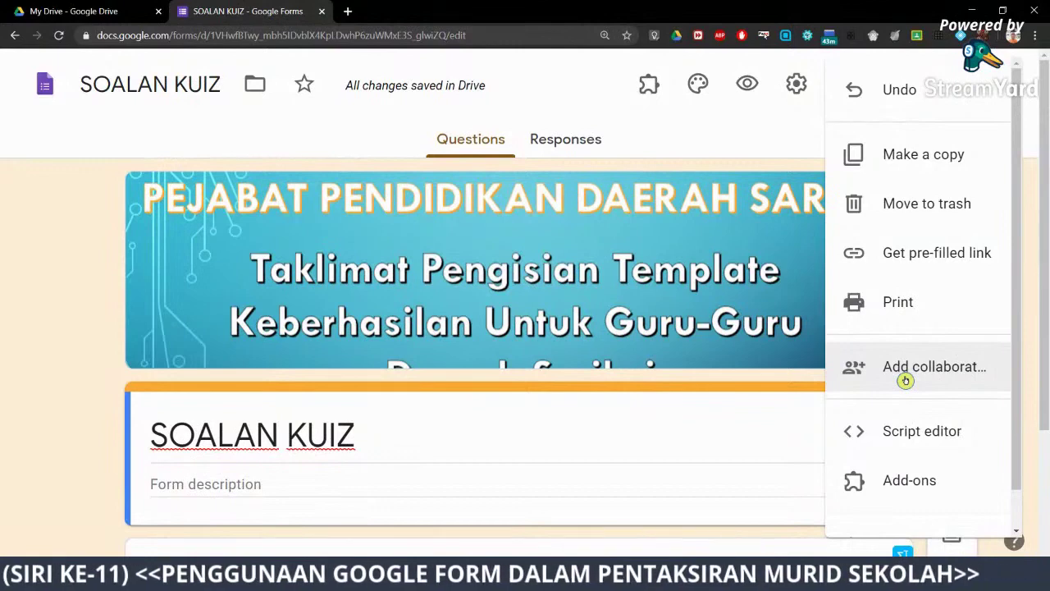
pyautogui.click(905, 380)
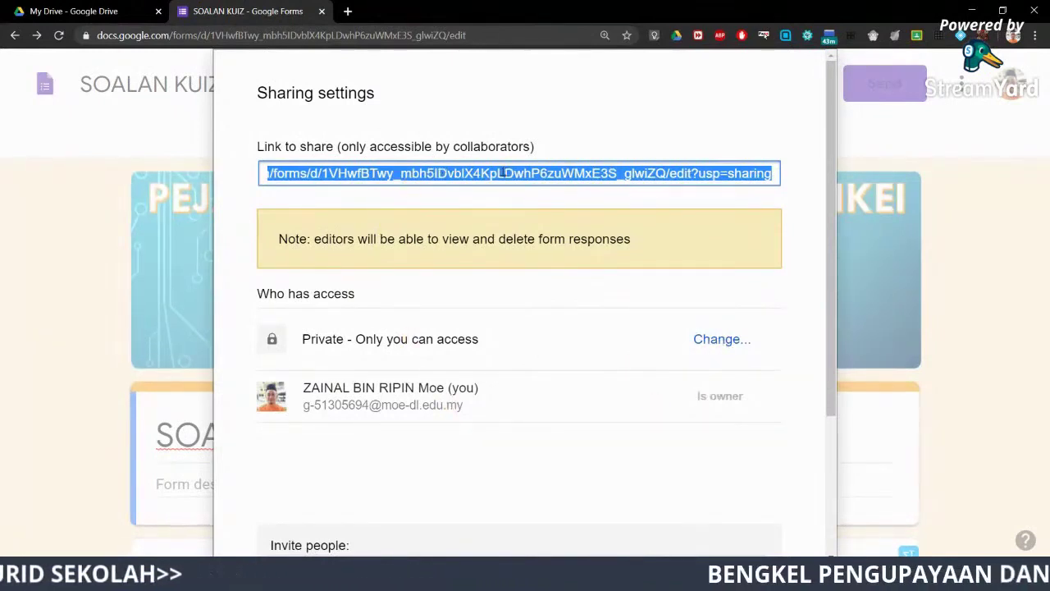
pyautogui.click(725, 340)
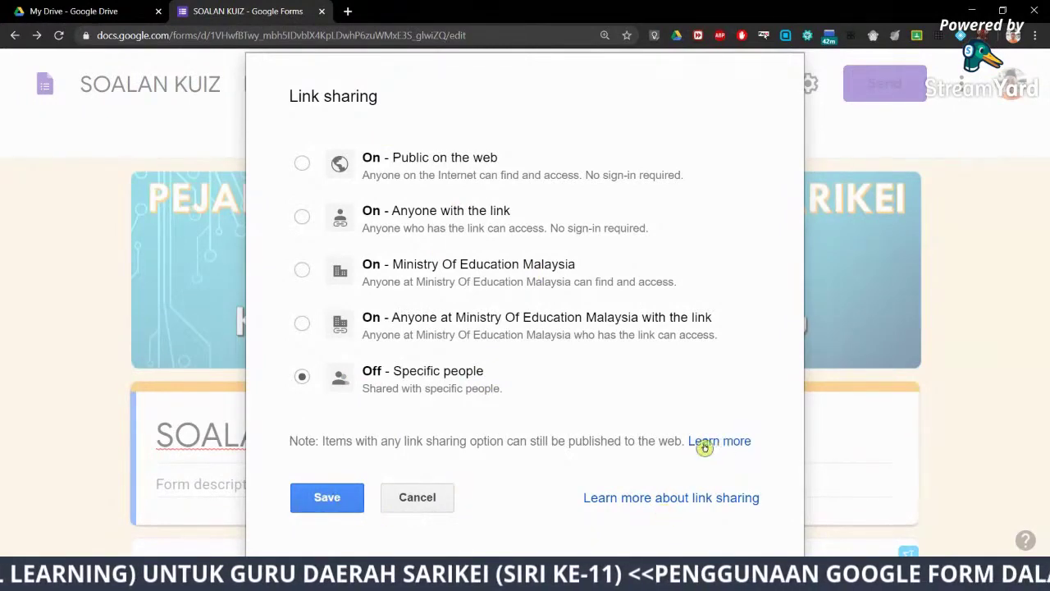
pyautogui.click(334, 499)
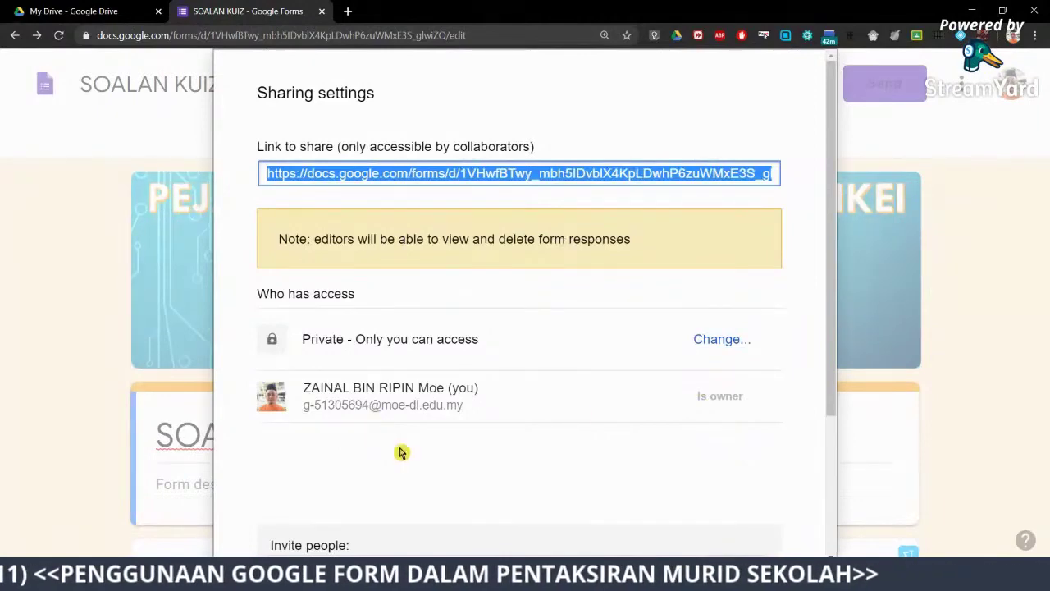
pyautogui.scroll(-2, 525, 287)
pyautogui.scroll(2, 673, 275)
pyautogui.scroll(-3, 722, 234)
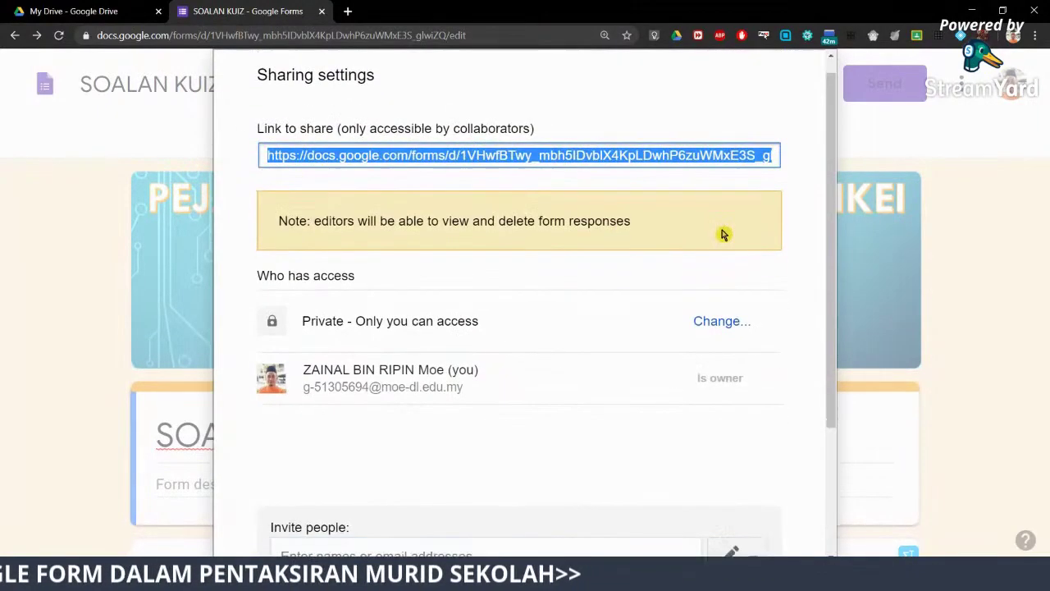
pyautogui.scroll(3, 707, 284)
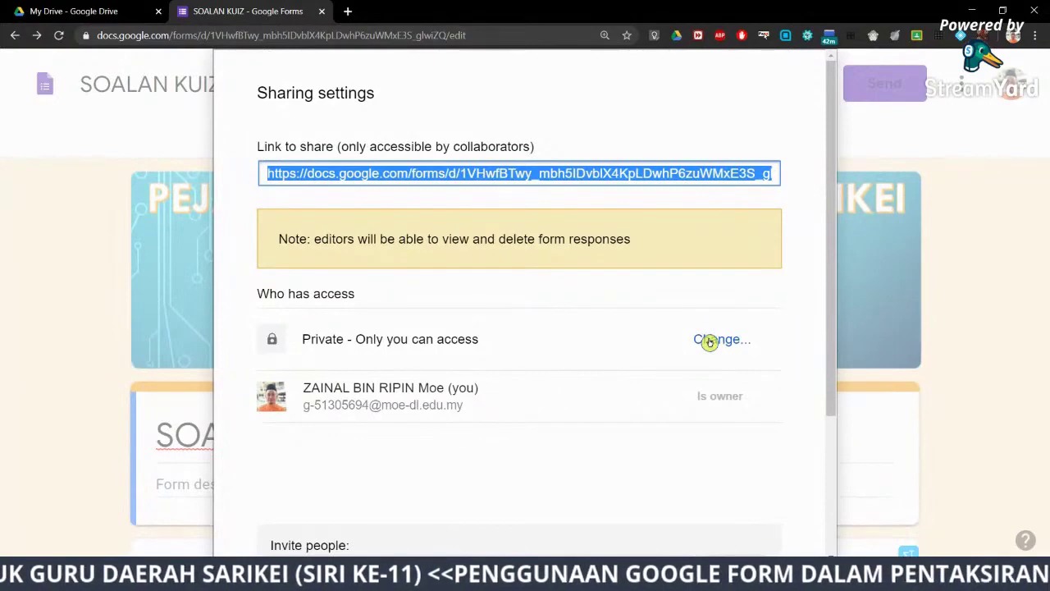
# Add the collaborator's suggested address as an invitee with edit access.
pyautogui.scroll(-1, 669, 371)
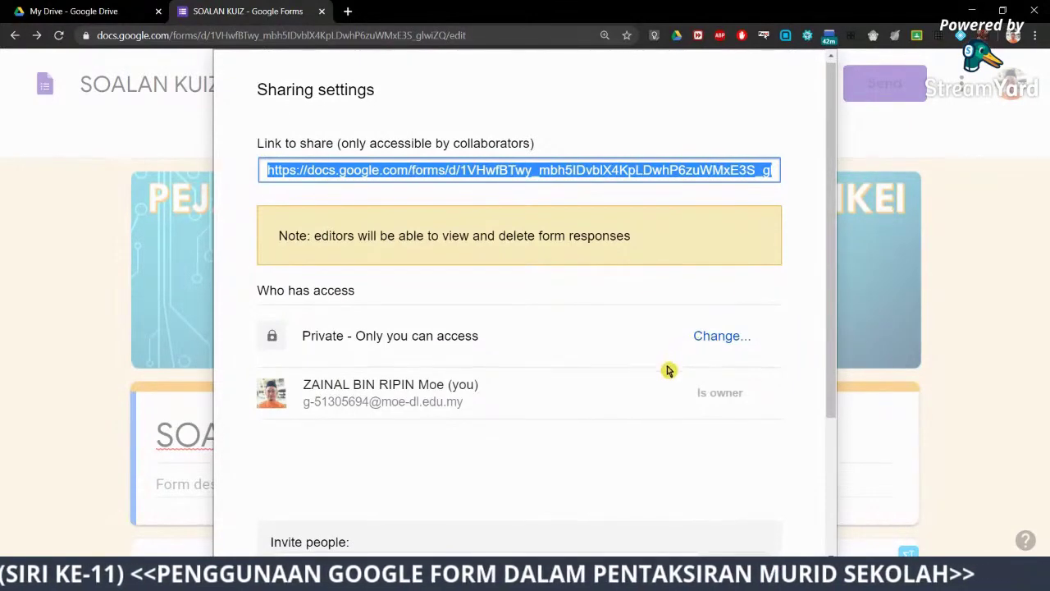
pyautogui.scroll(-3, 669, 371)
pyautogui.click(433, 380)
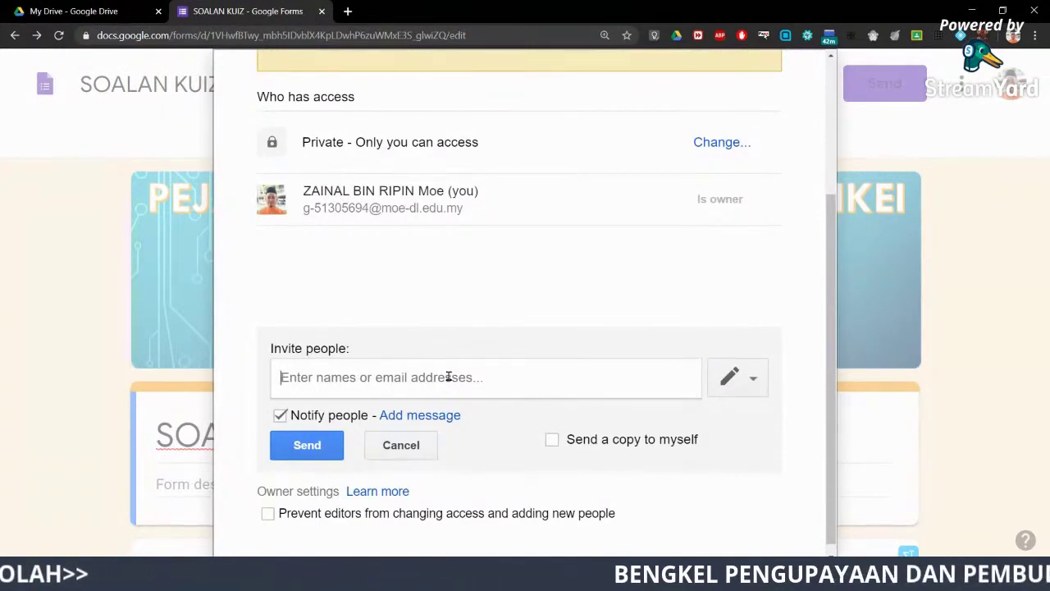
pyautogui.write('ZAINAL')
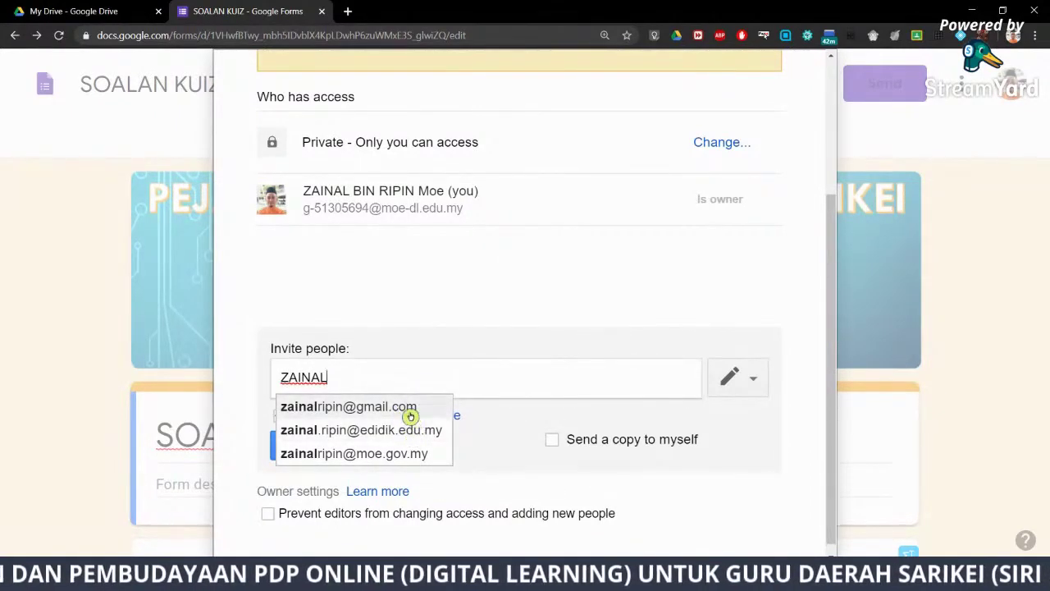
pyautogui.click(410, 413)
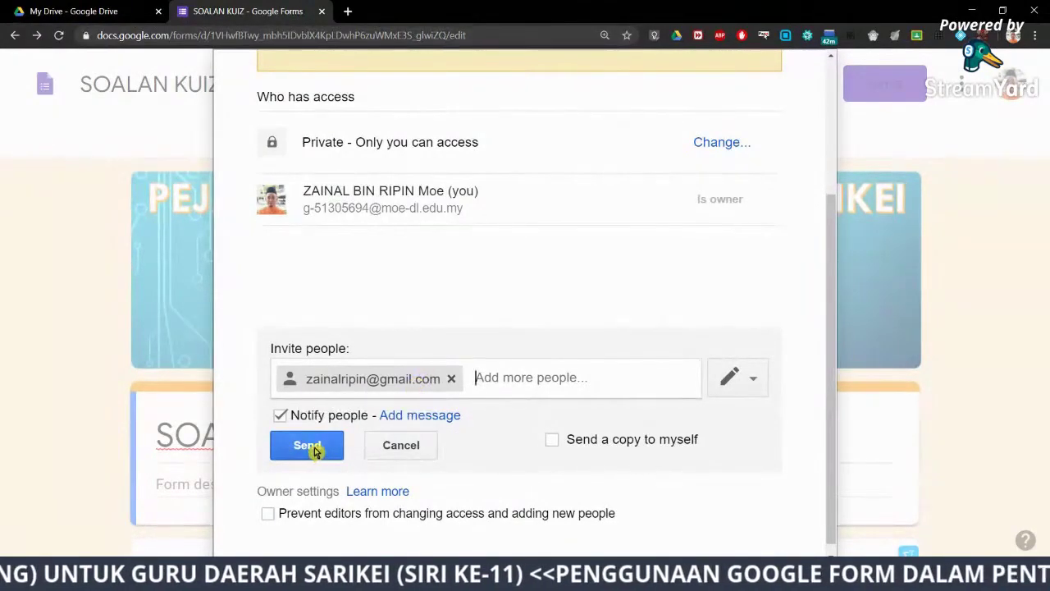
pyautogui.click(753, 383)
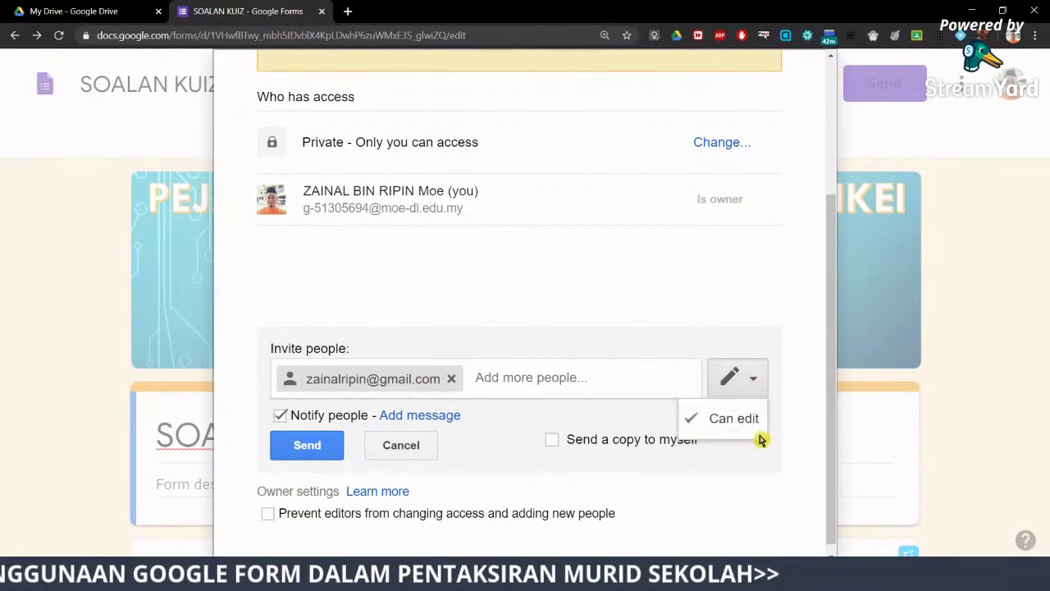
pyautogui.click(797, 415)
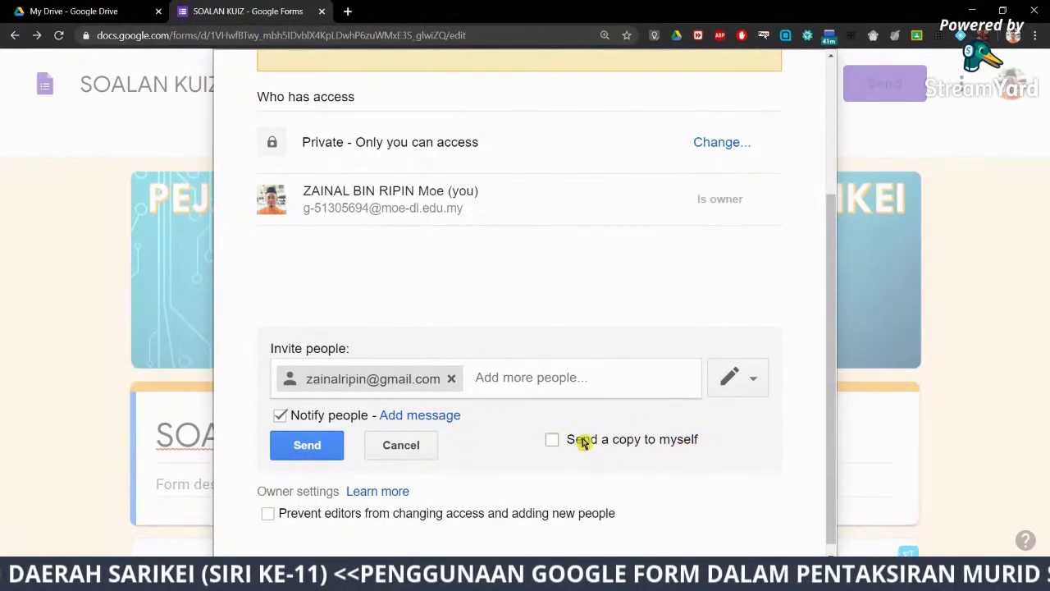
# Send the editing invitation and confirm sharing with the outside collaborator.
pyautogui.scroll(-1, 324, 483)
pyautogui.click(305, 434)
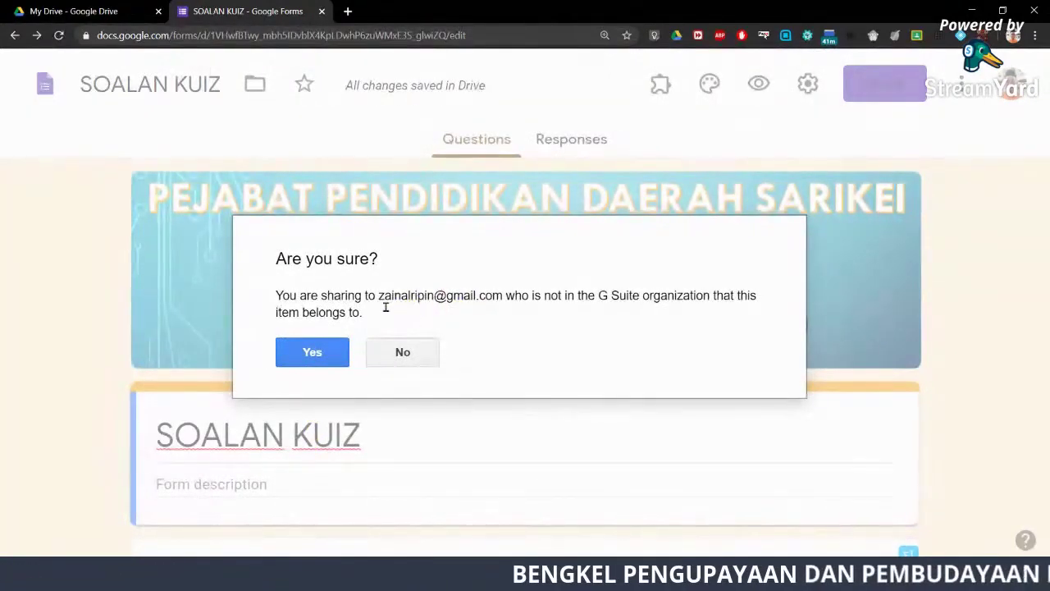
pyautogui.click(309, 359)
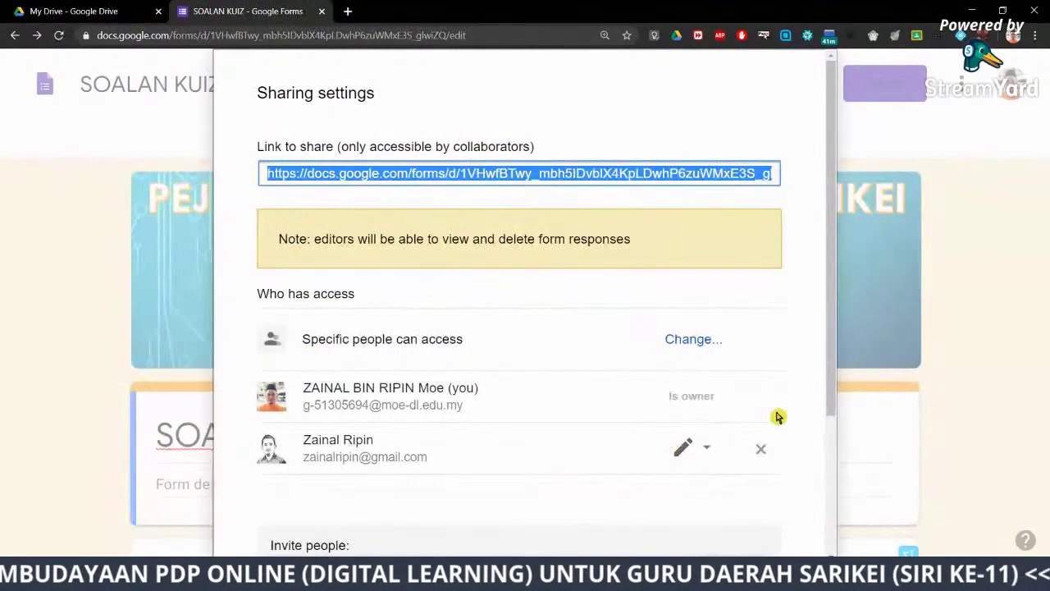
pyautogui.scroll(-3, 753, 445)
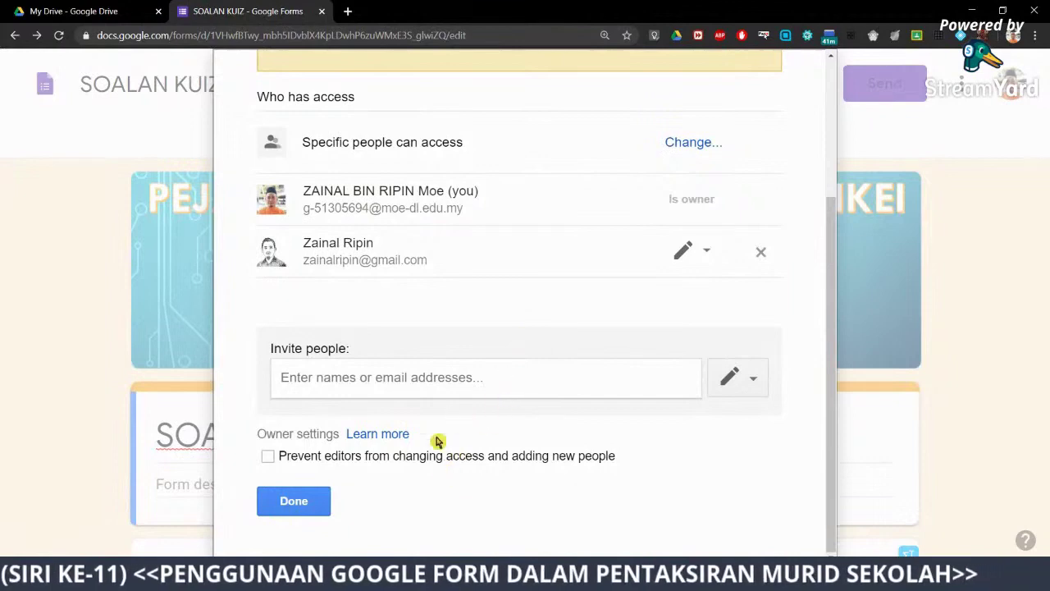
# Close the sharing settings and dismiss the More menu to return to the SOALAN KUIZ editor.
pyautogui.click(292, 511)
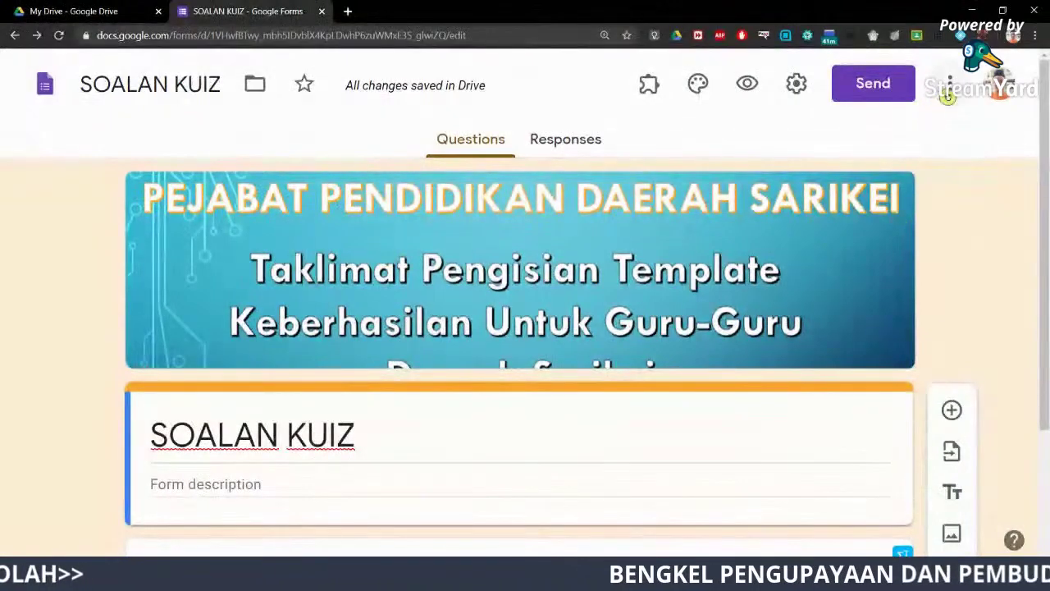
pyautogui.click(950, 85)
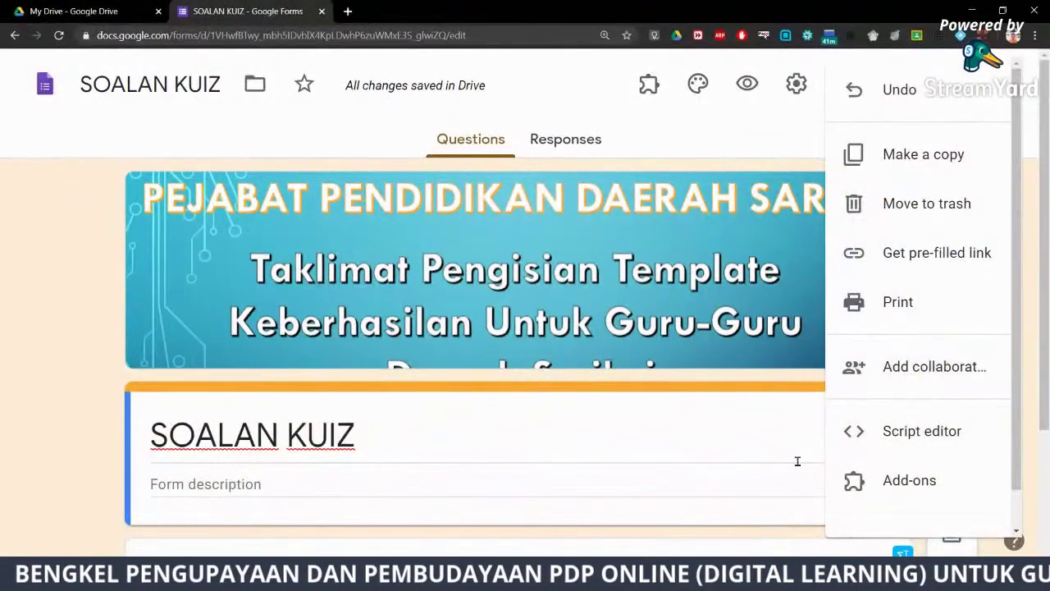
pyautogui.click(780, 436)
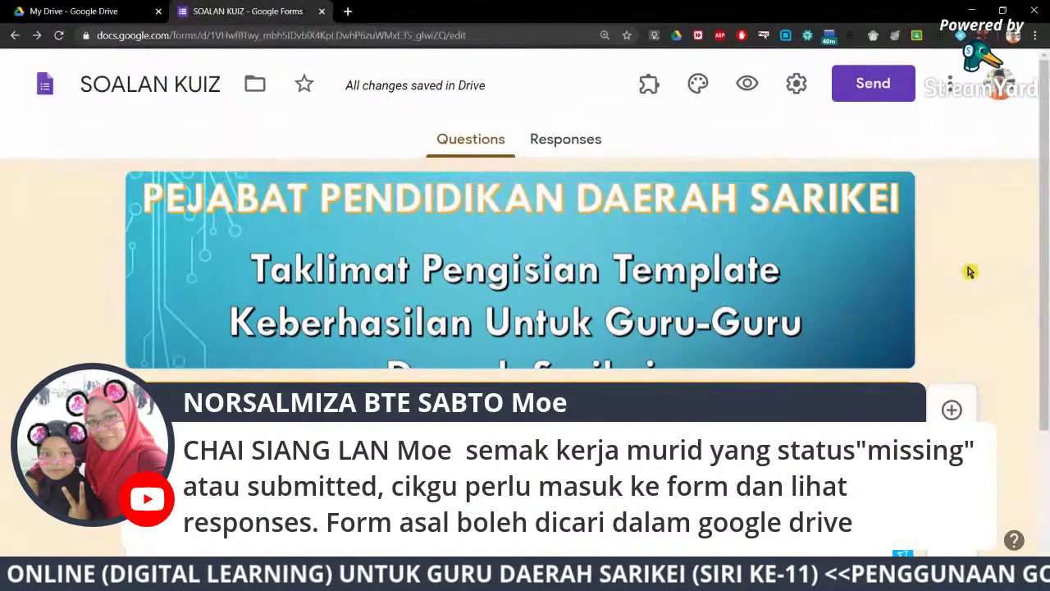
pyautogui.scroll(-2, 969, 272)
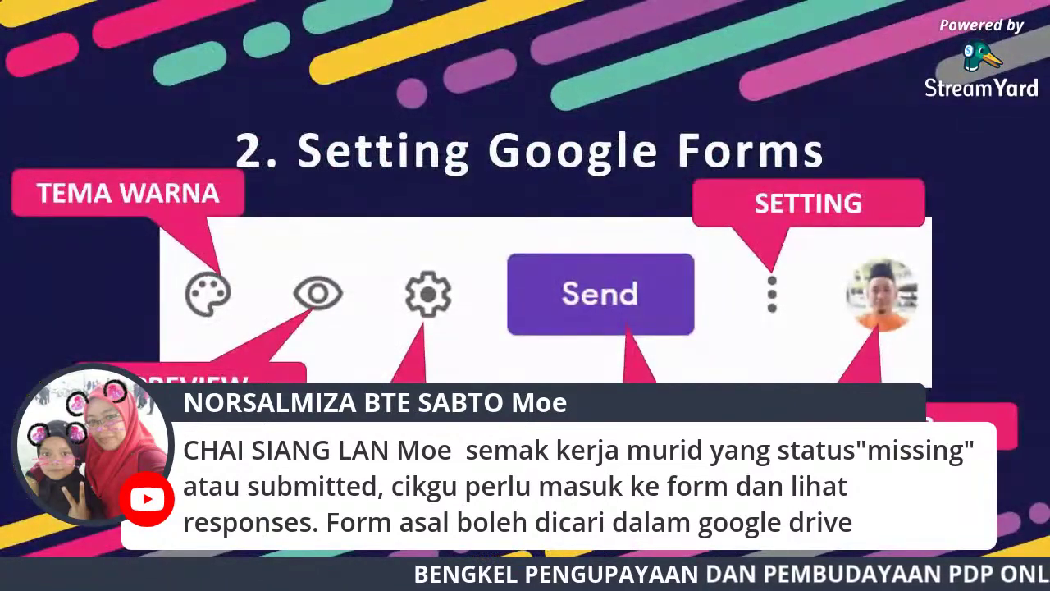
# Advance the slideshow to the '3. Soalan Objektif' slide.
pyautogui.press('Right')
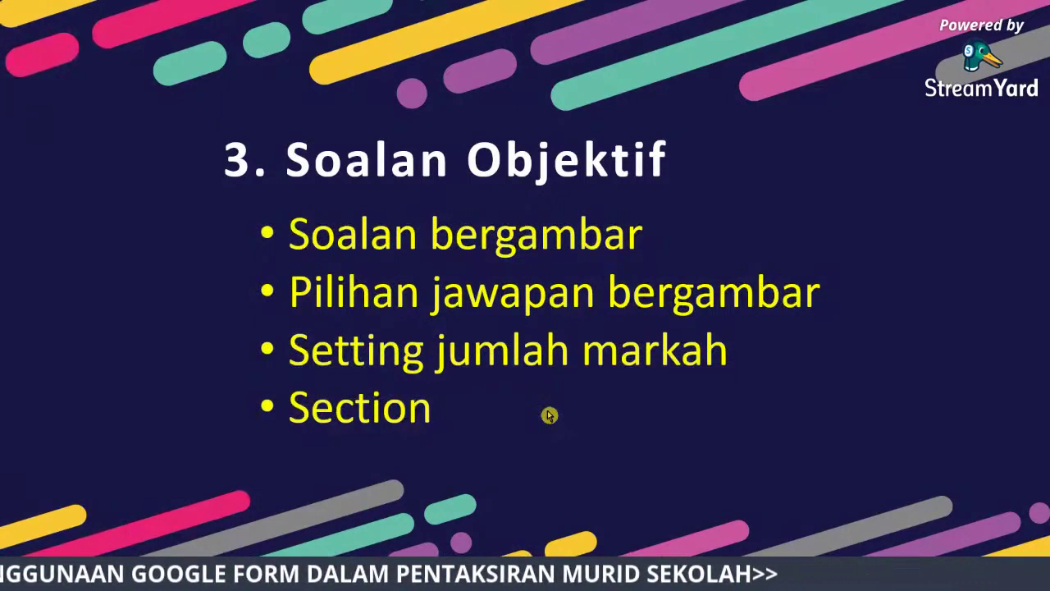
pyautogui.hotkey('alt', 'Tab')
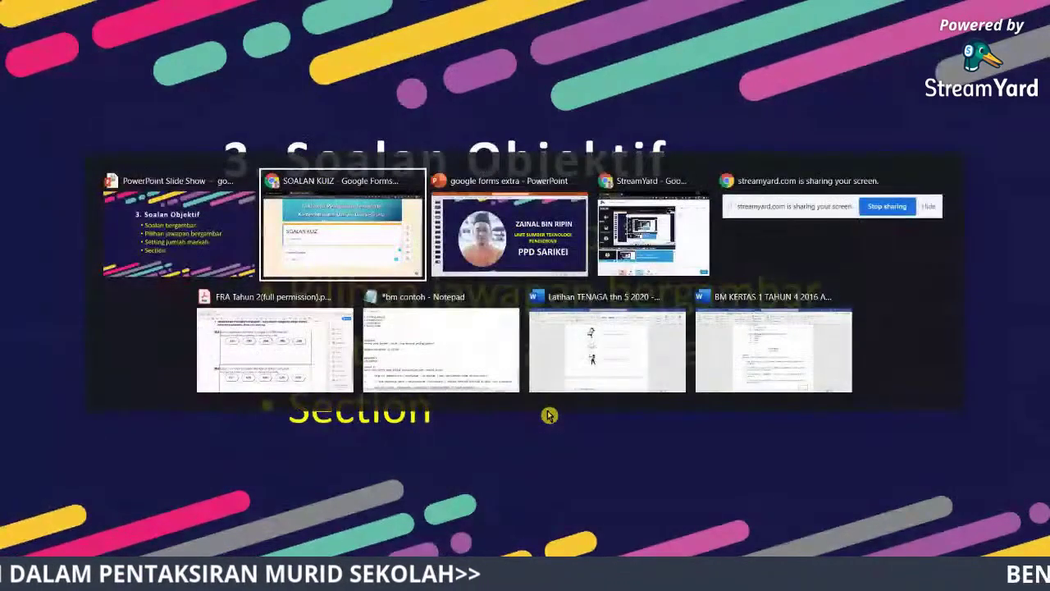
# Return to the SOALAN KUIZ form's Untitled Question, then switch to the 'bm contoh' Notepad notes.
pyautogui.click(367, 255)
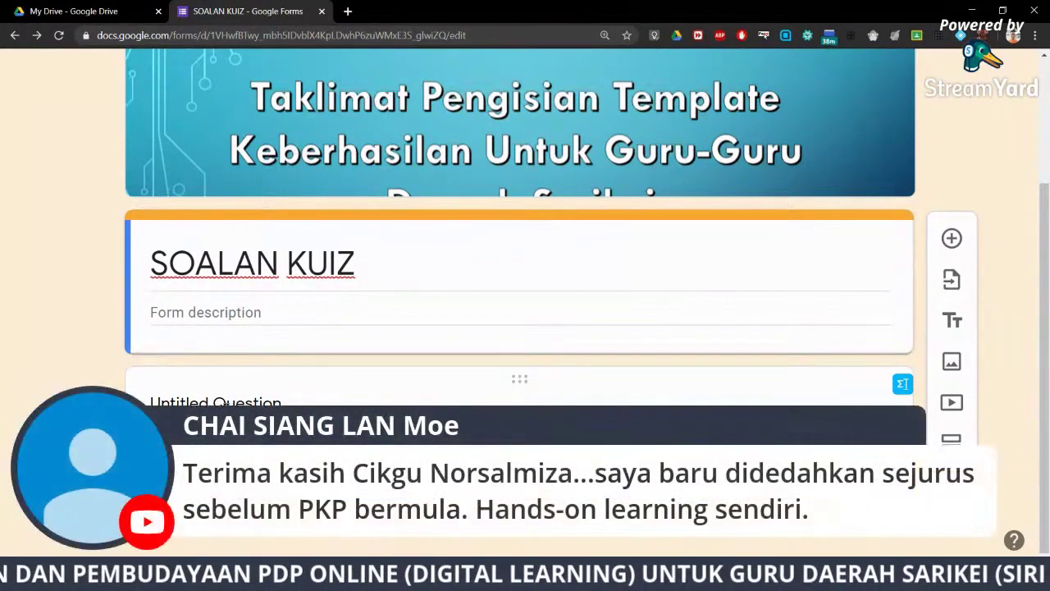
pyautogui.click(275, 406)
pyautogui.scroll(-2, 1044, 232)
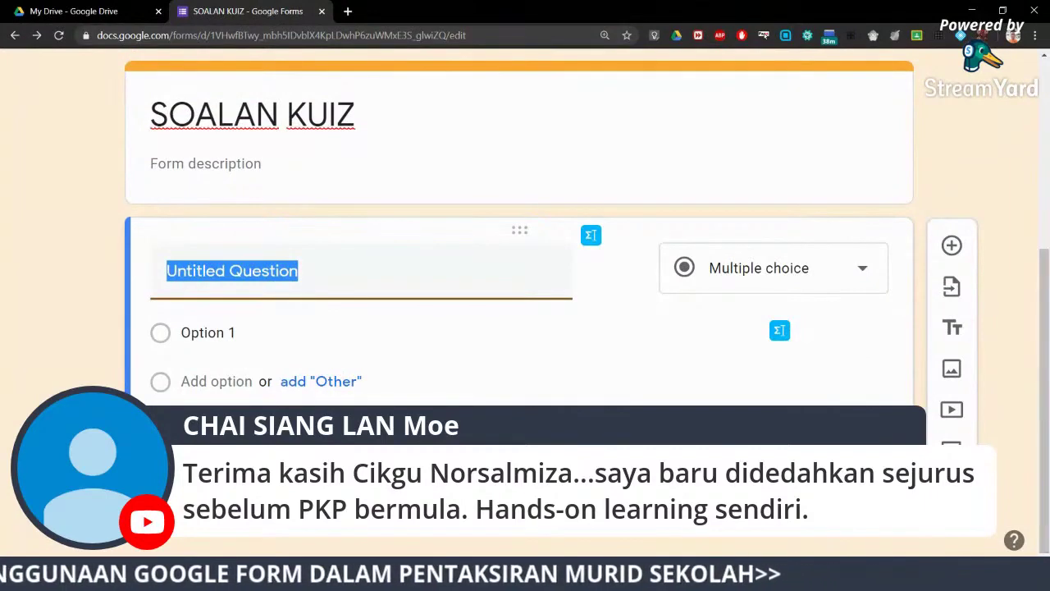
pyautogui.hotkey('alt', 'Tab')
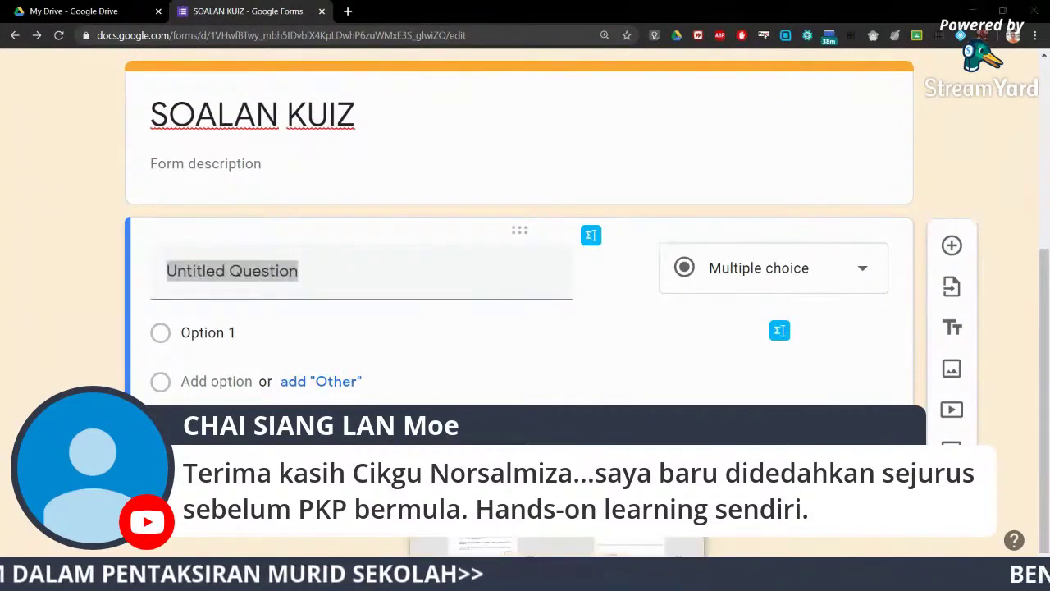
pyautogui.scroll(15, 412, 293)
pyautogui.scroll(10, 414, 292)
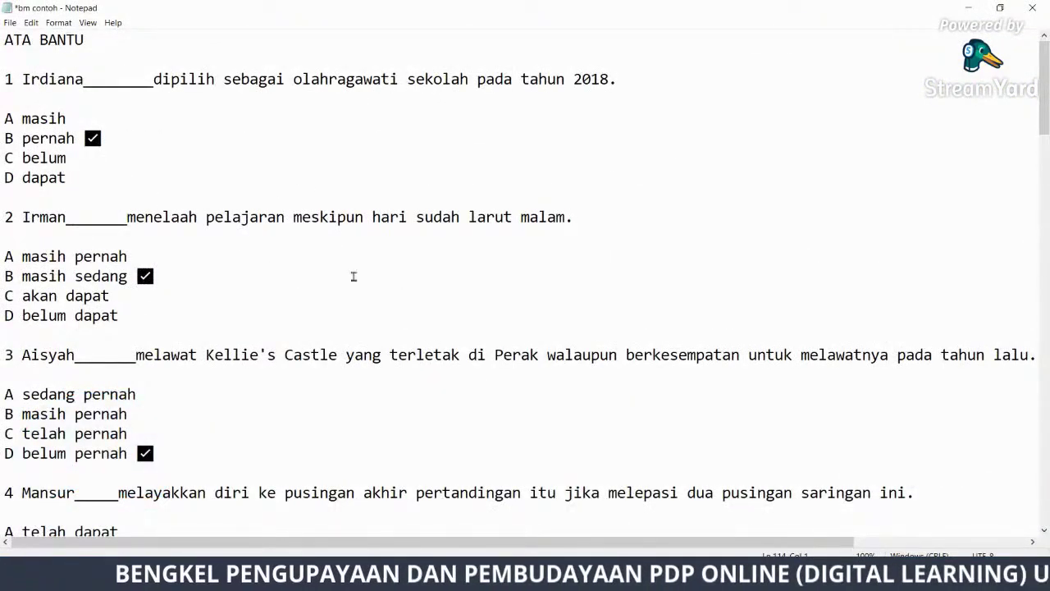
# Delete the A–D prefixes and the tick after 'pernah' from question 1's answer options.
pyautogui.moveTo(22, 118); pyautogui.dragTo(3, 118)
pyautogui.press('BackSpace')
pyautogui.click(23, 138)
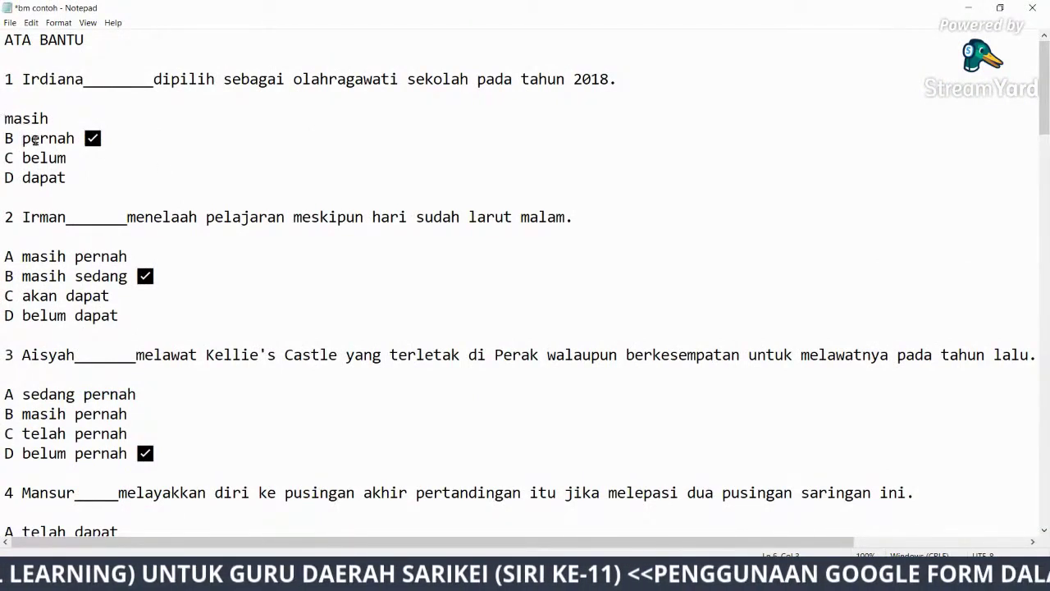
pyautogui.press('BackSpace')
pyautogui.press('BackSpace')
pyautogui.moveTo(22, 158); pyautogui.dragTo(2, 164)
pyautogui.press('BackSpace')
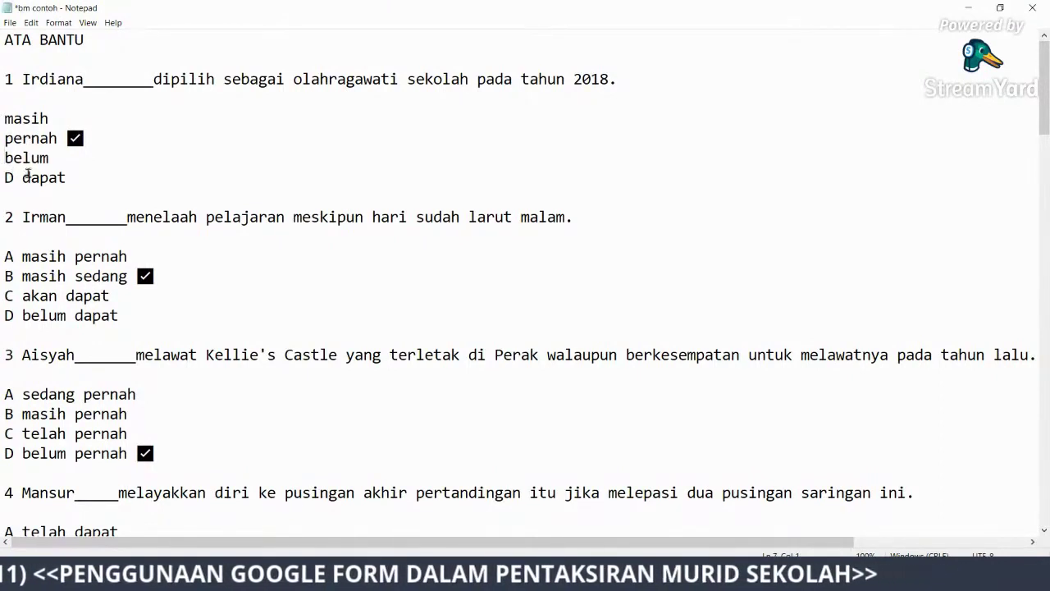
pyautogui.moveTo(22, 176); pyautogui.dragTo(2, 177)
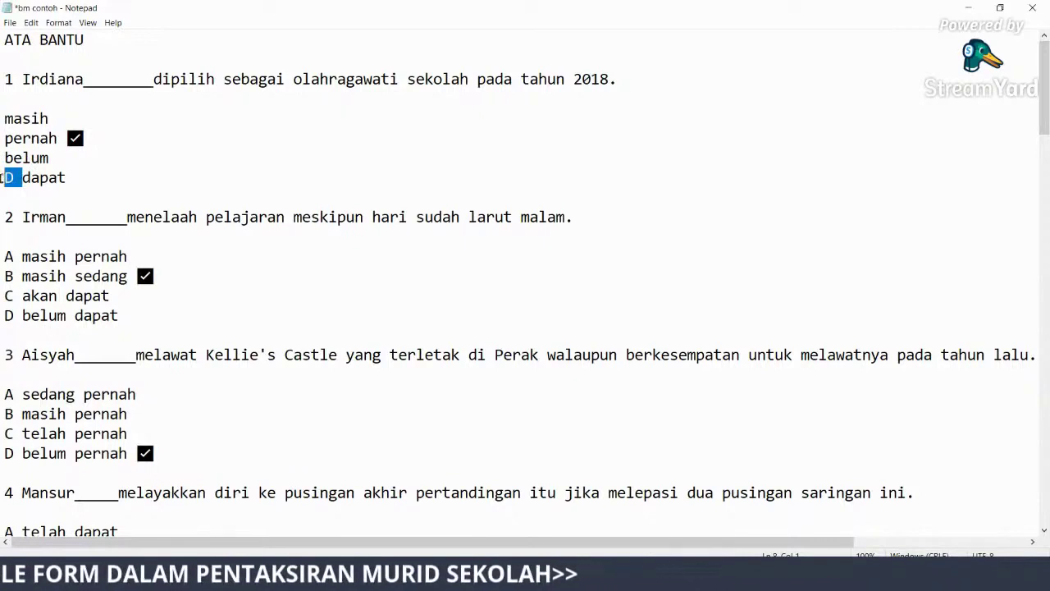
pyautogui.press('BackSpace')
pyautogui.click(95, 135)
pyautogui.press('BackSpace')
pyautogui.press('BackSpace')
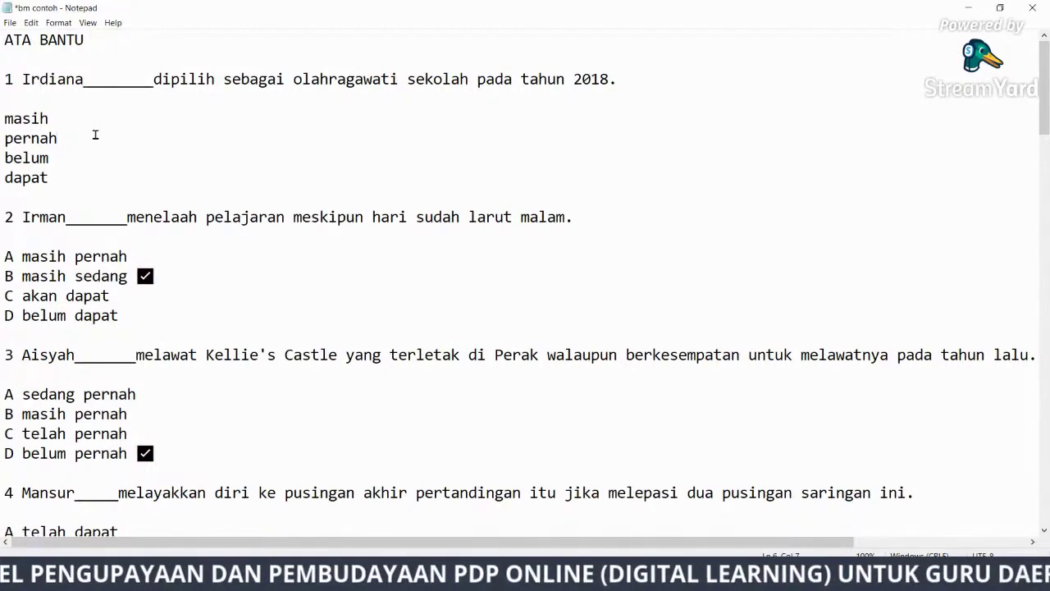
# Select and copy the question 1 sentence.
pyautogui.moveTo(22, 79); pyautogui.dragTo(629, 87)
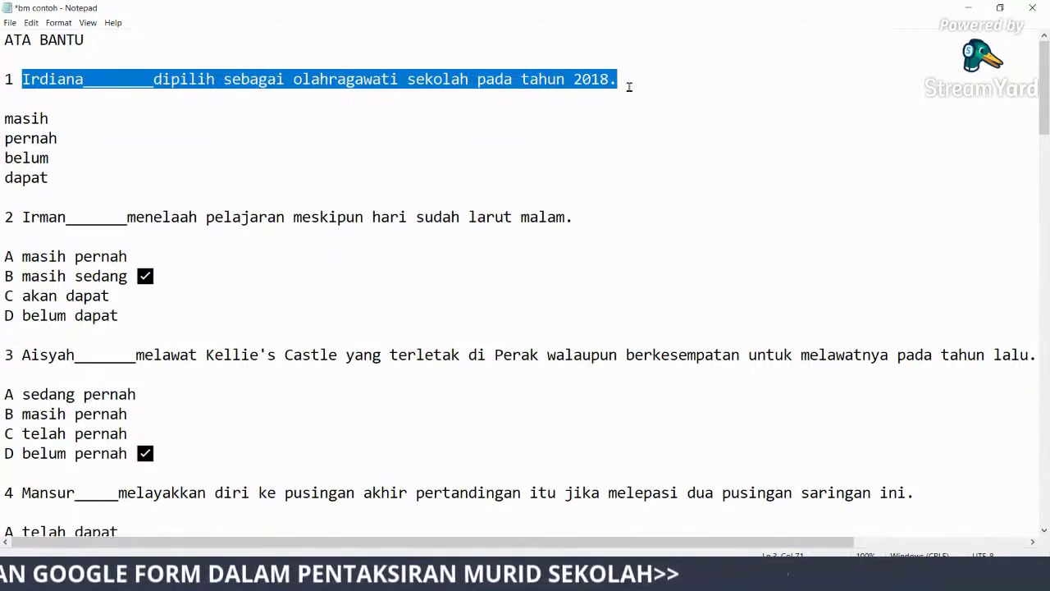
pyautogui.rightClick(574, 79)
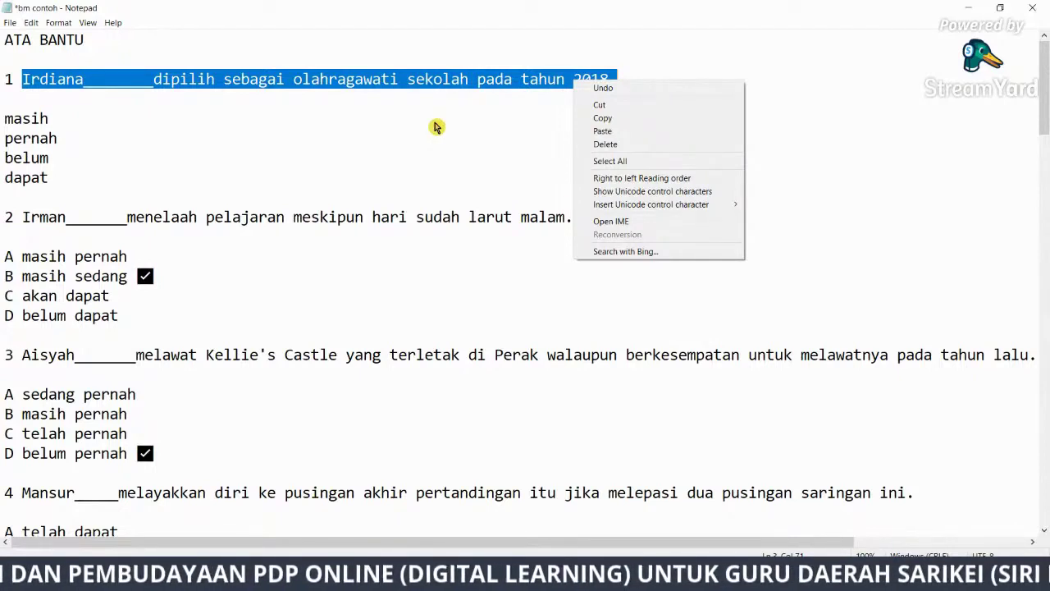
pyautogui.click(800, 107)
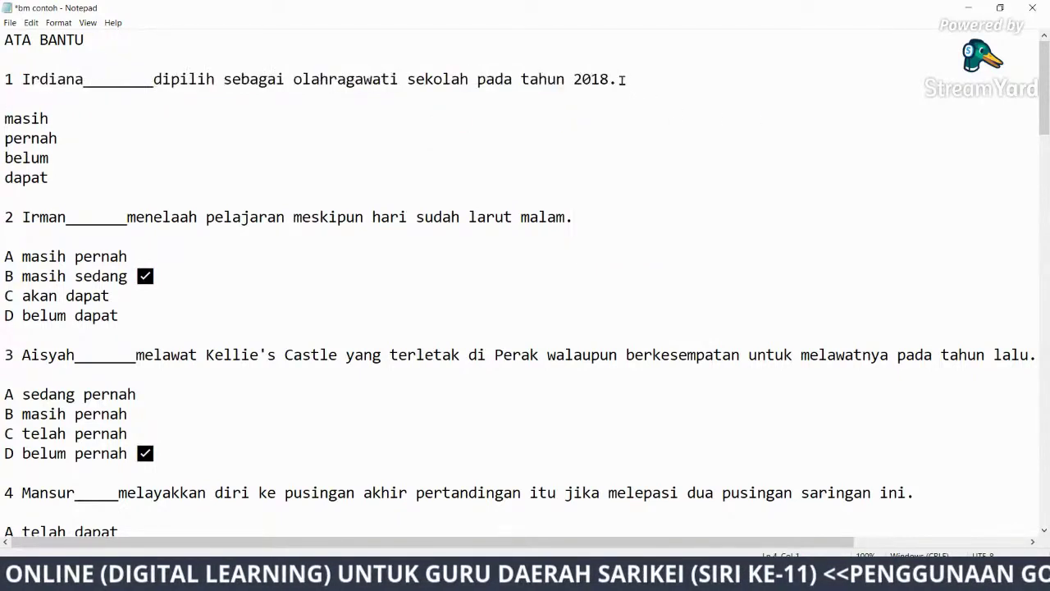
pyautogui.keyDown('shift'); pyautogui.click(18, 78); pyautogui.keyUp('shift')
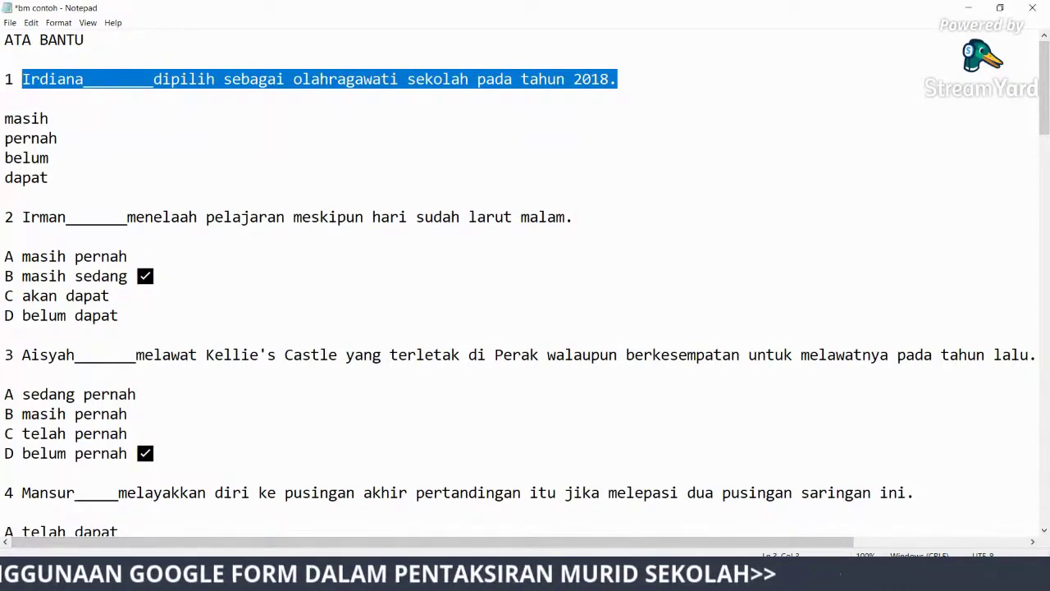
# Paste the question 1 sentence as the first question's title, keeping it multiple choice.
pyautogui.moveTo(468, 574)
pyautogui.click(394, 505)
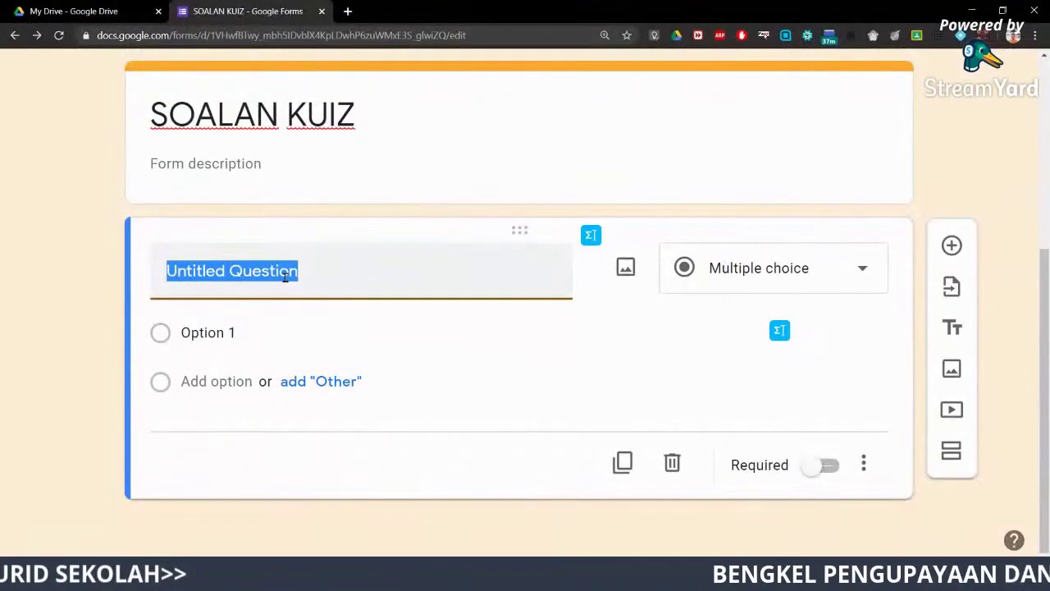
pyautogui.write('Irdiana ________ dipilih sebagai olahragawati sekolah pada tahun 2018.')
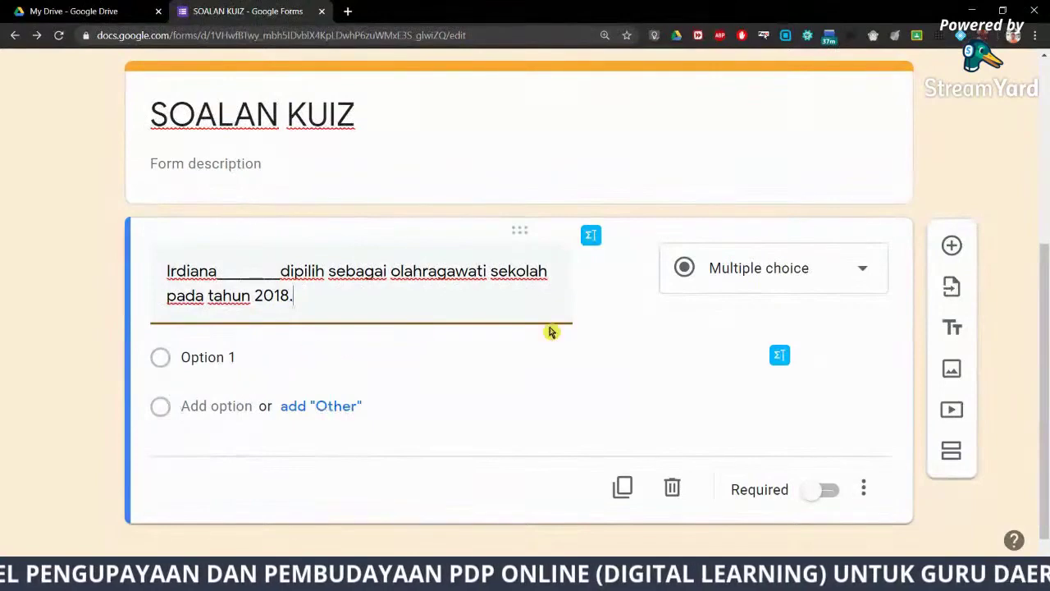
pyautogui.click(864, 281)
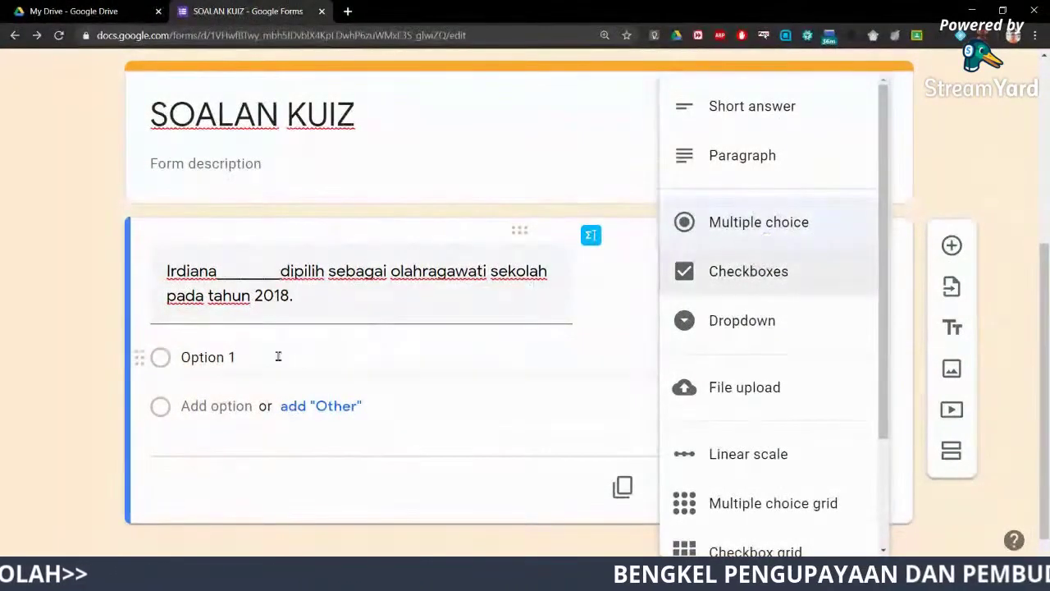
pyautogui.click(209, 354)
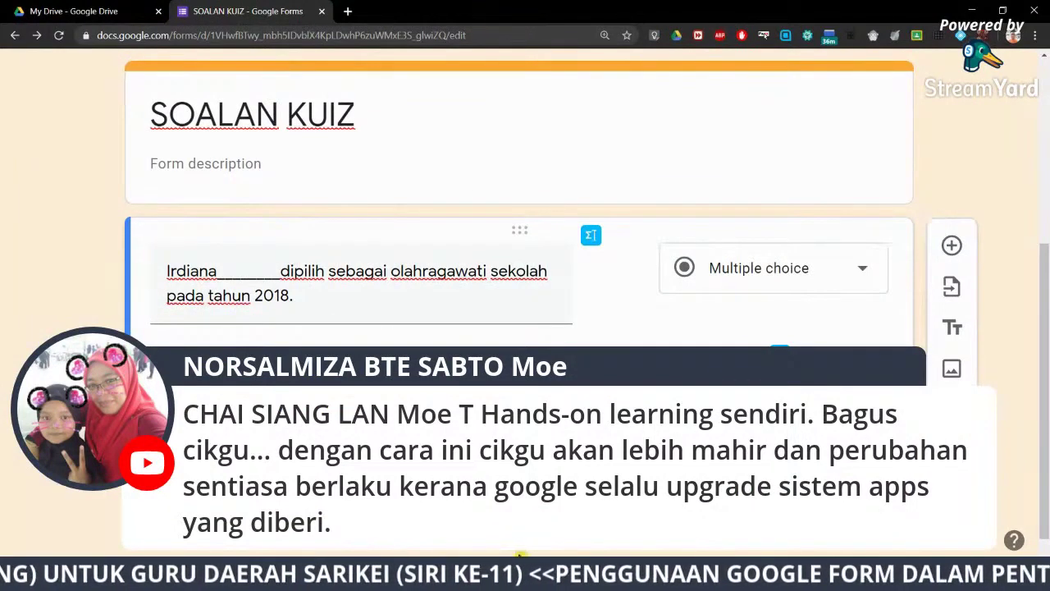
# Copy question 1's four answer words (masih, pernah, belum, dapat) from the Notepad notes.
pyautogui.hotkey('alt', 'Tab')
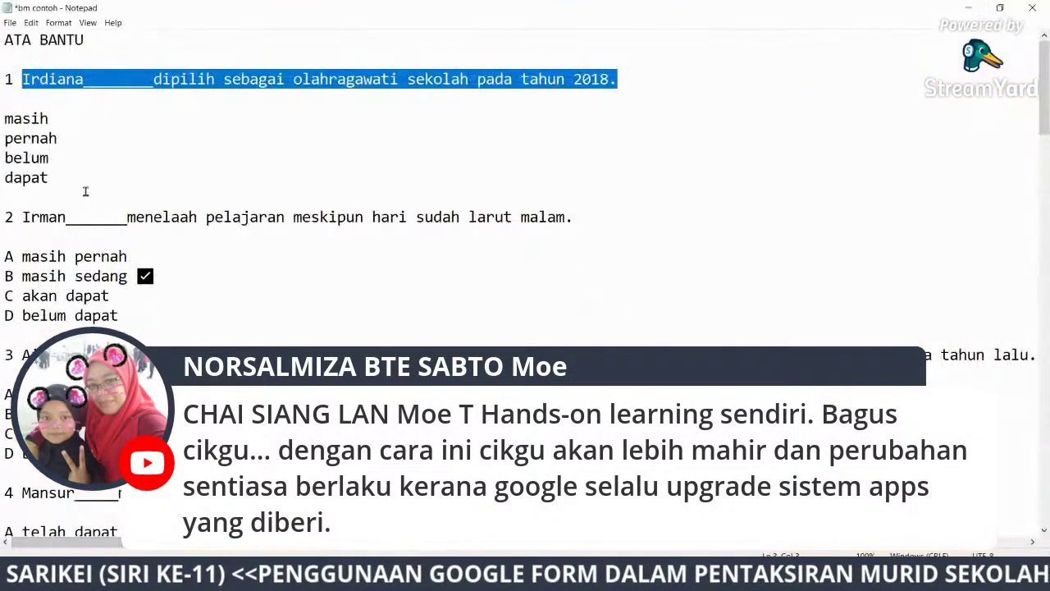
pyautogui.moveTo(66, 178); pyautogui.dragTo(3, 123)
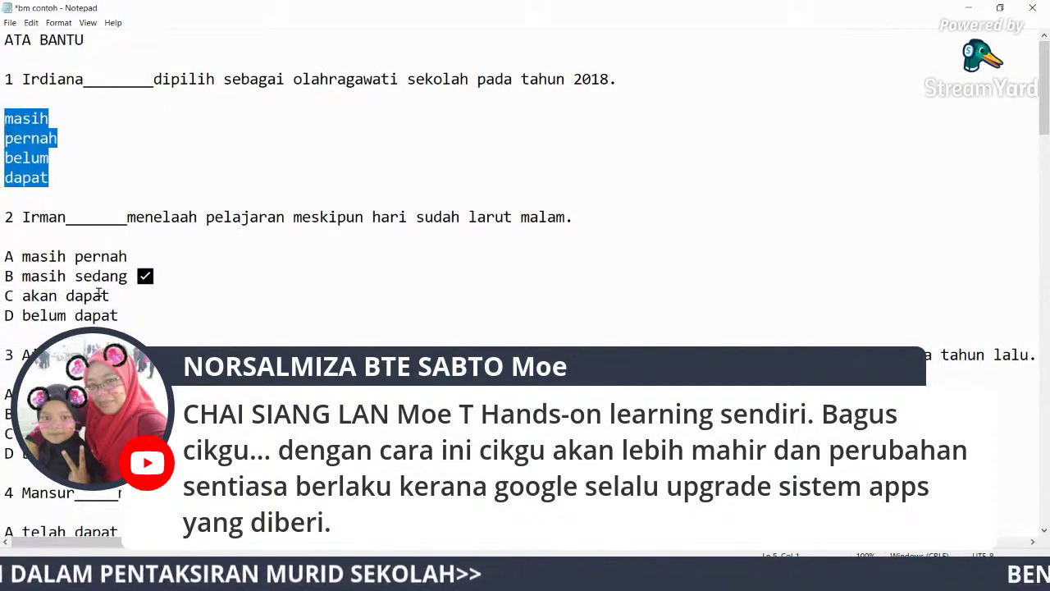
pyautogui.click(106, 119)
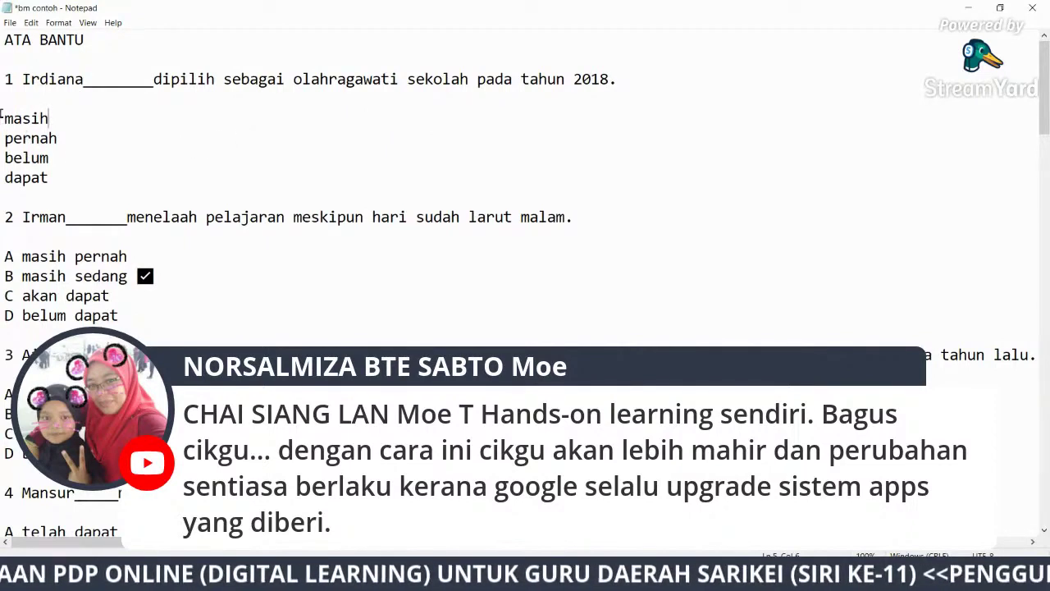
pyautogui.moveTo(4, 118); pyautogui.dragTo(55, 170)
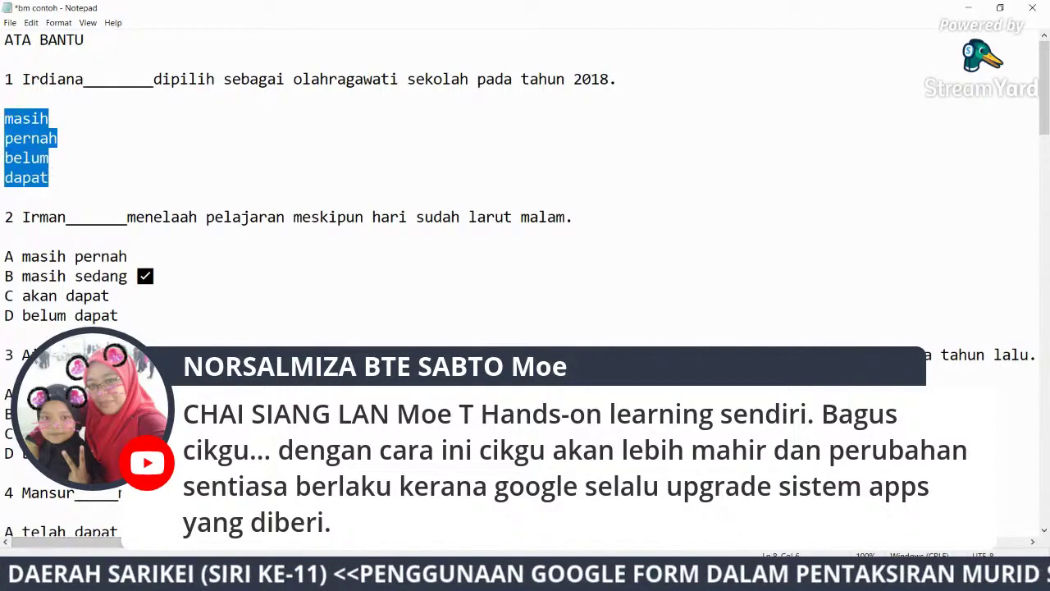
pyautogui.hotkey('alt', 'Tab')
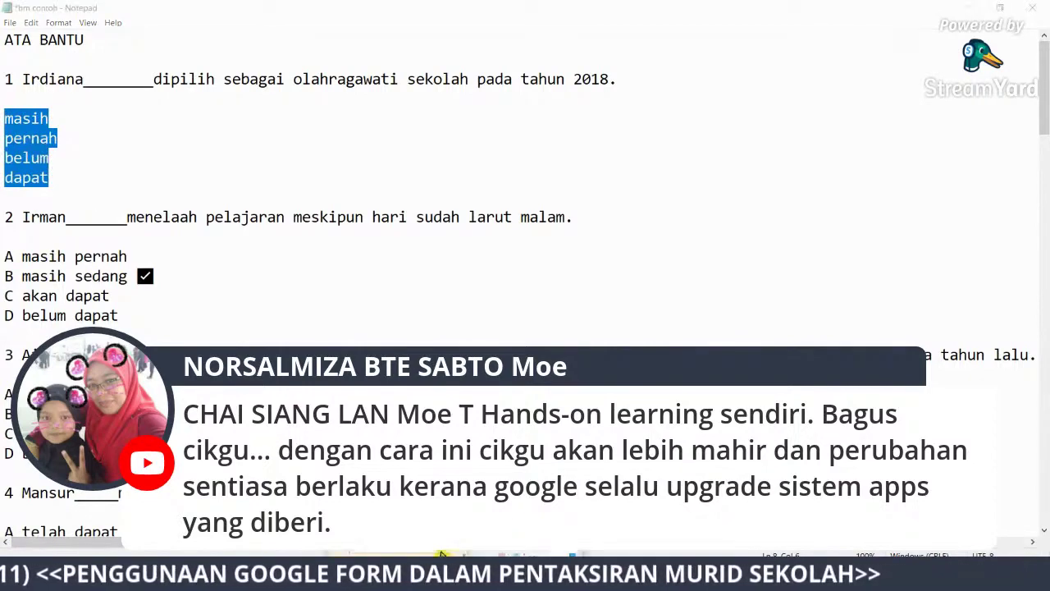
pyautogui.click(441, 556)
# Paste masih, pernah, belum and dapat over Option 1 of the Irdiana question.
pyautogui.click(209, 358)
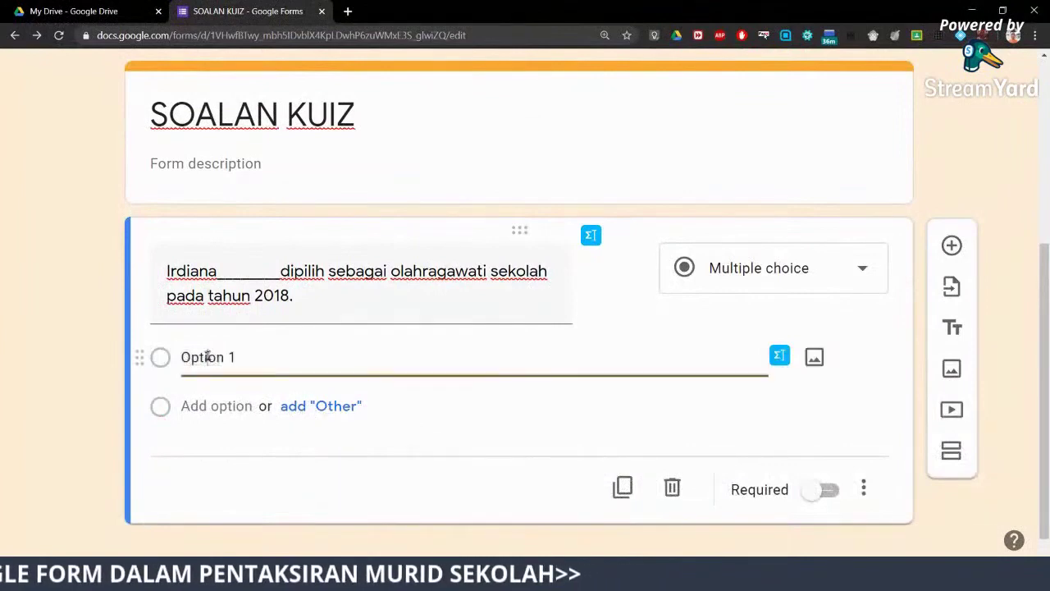
pyautogui.moveTo(189, 357); pyautogui.dragTo(248, 366)
pyautogui.tripleClick(191, 358)
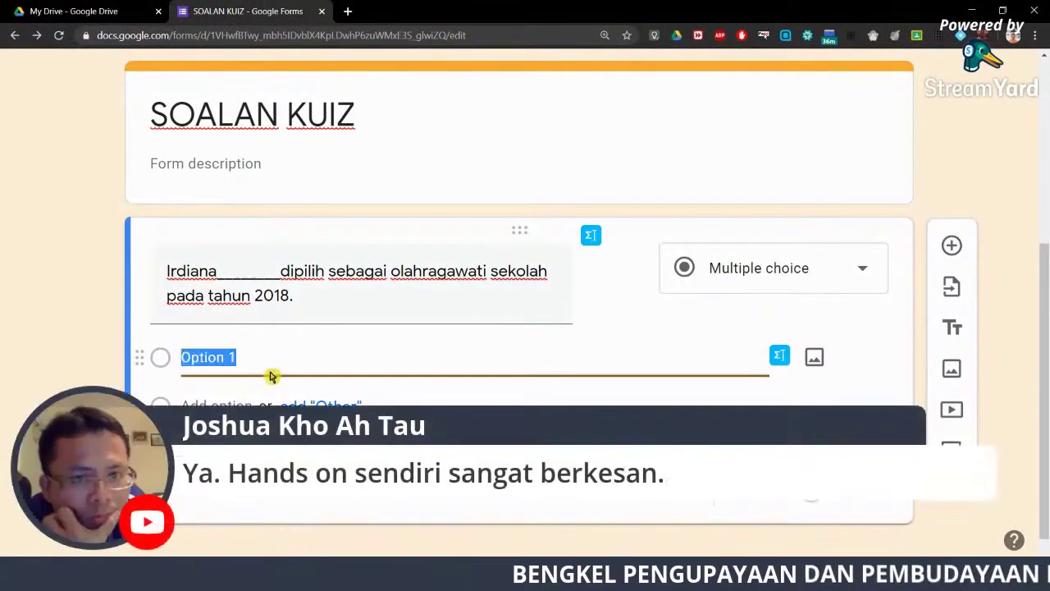
pyautogui.hotkey('ctrl', 'v')
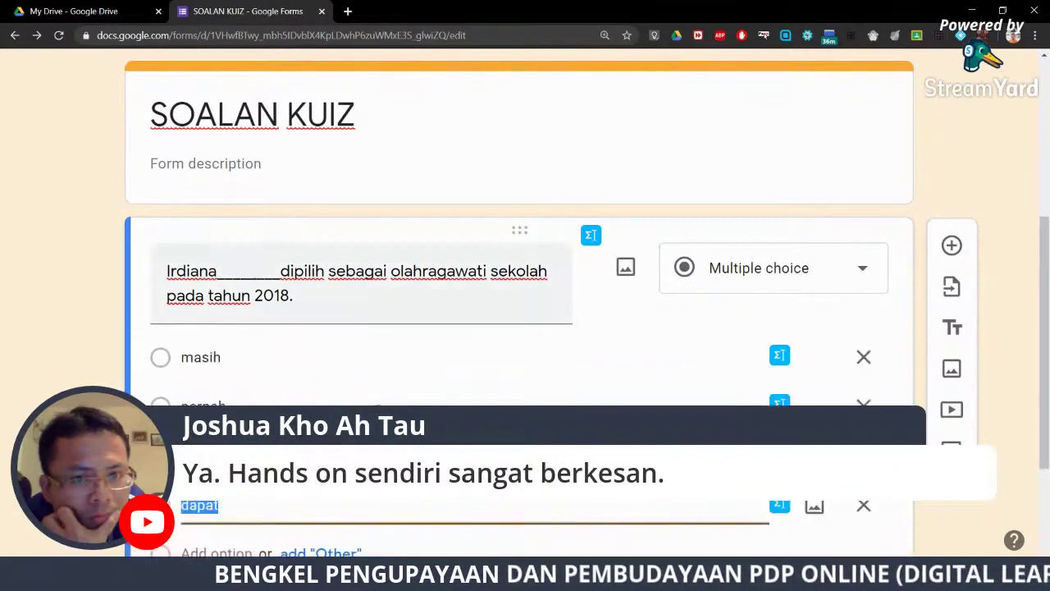
pyautogui.moveTo(1041, 250); pyautogui.dragTo(1047, 311)
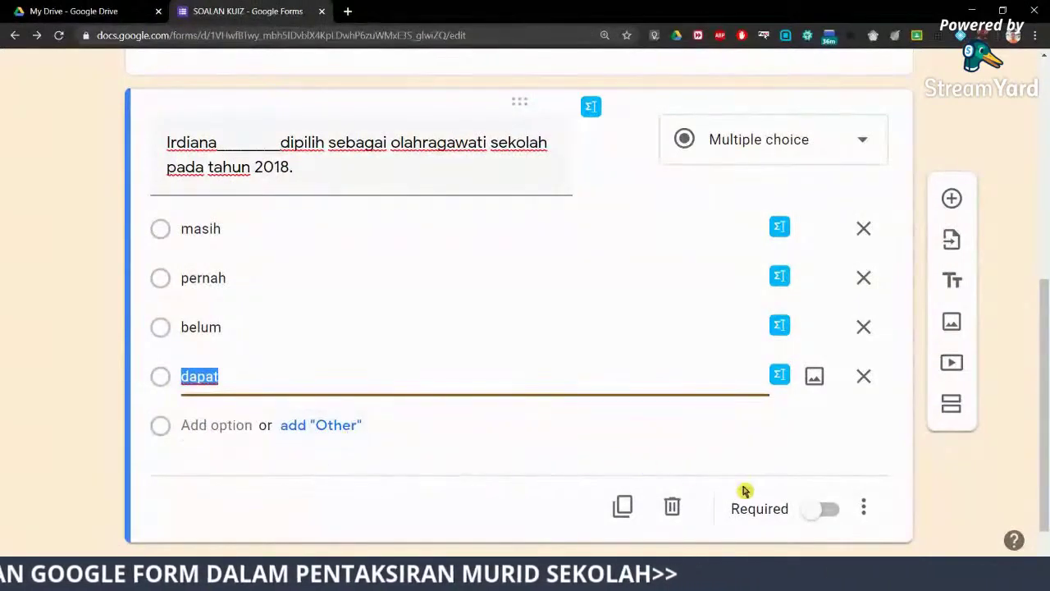
pyautogui.scroll(2, 810, 489)
pyautogui.scroll(-2, 811, 491)
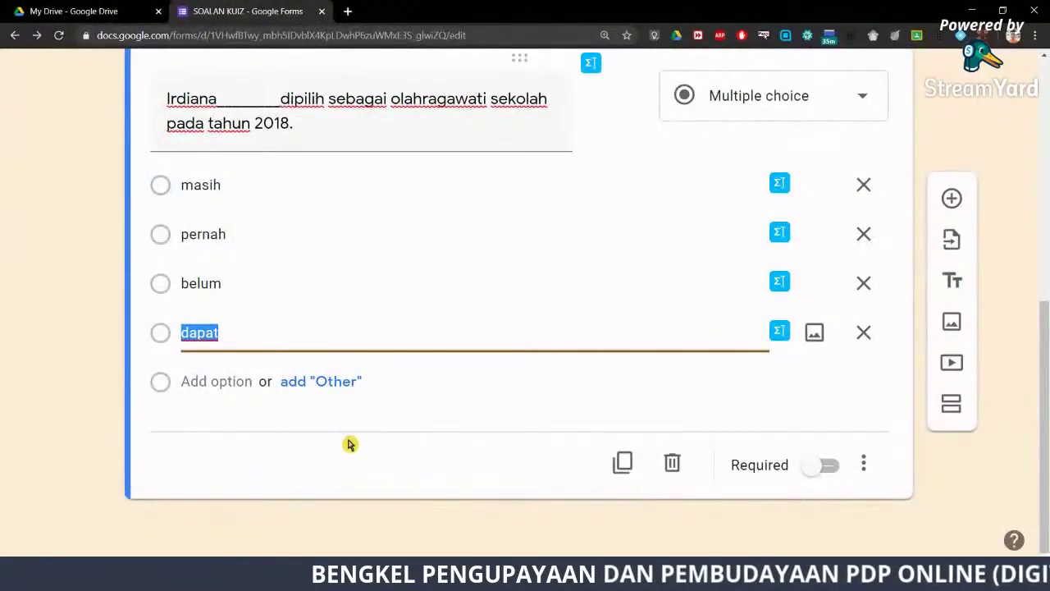
pyautogui.scroll(6, 349, 441)
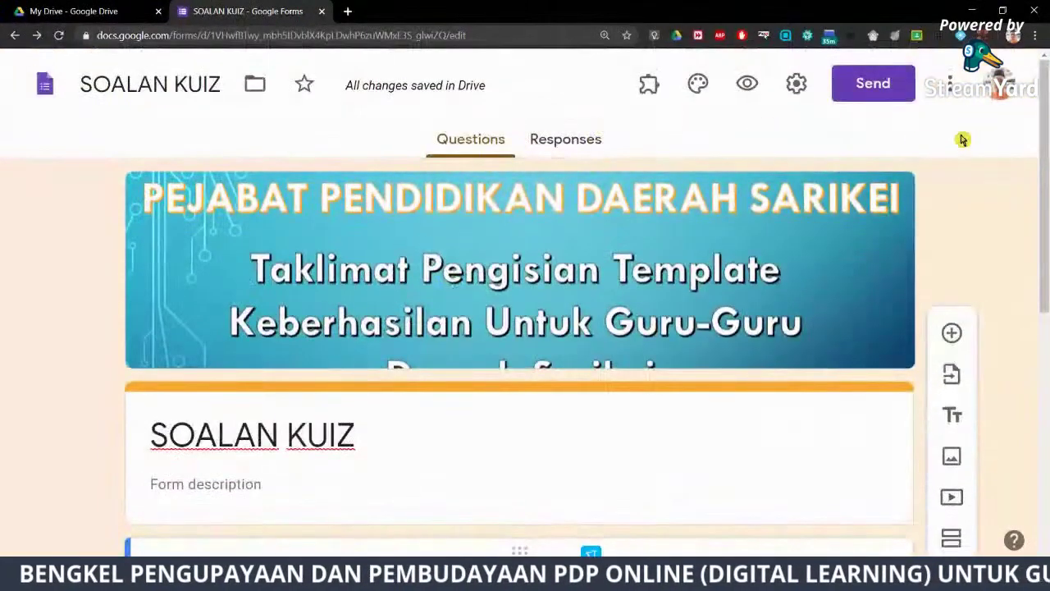
# Switch on Make this a quiz in Settings and uncheck showing Correct answers to respondents.
pyautogui.click(800, 89)
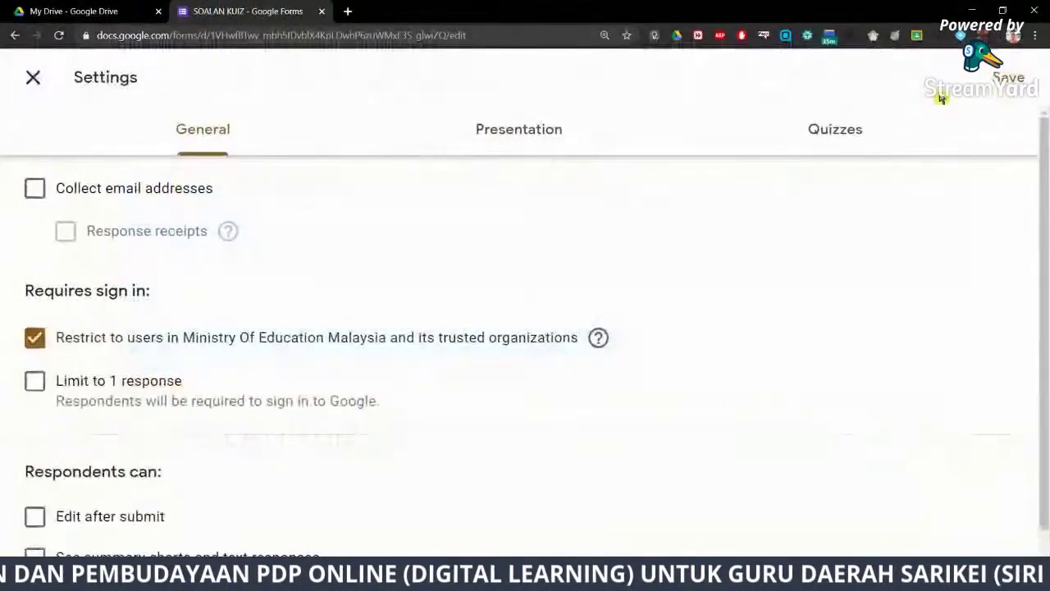
pyautogui.click(851, 141)
pyautogui.click(51, 192)
pyautogui.scroll(-3, 226, 361)
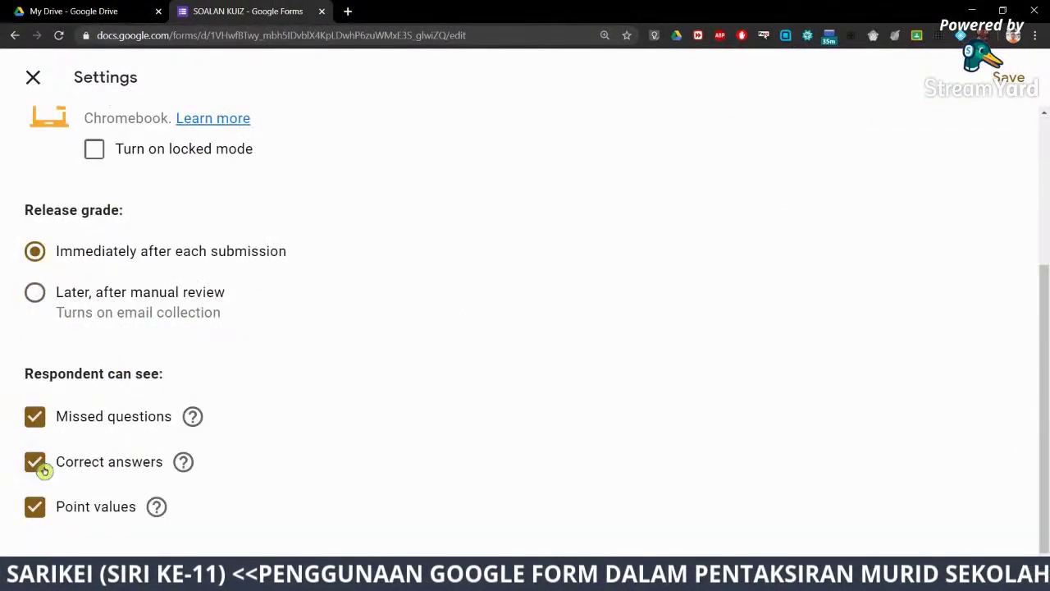
pyautogui.click(37, 464)
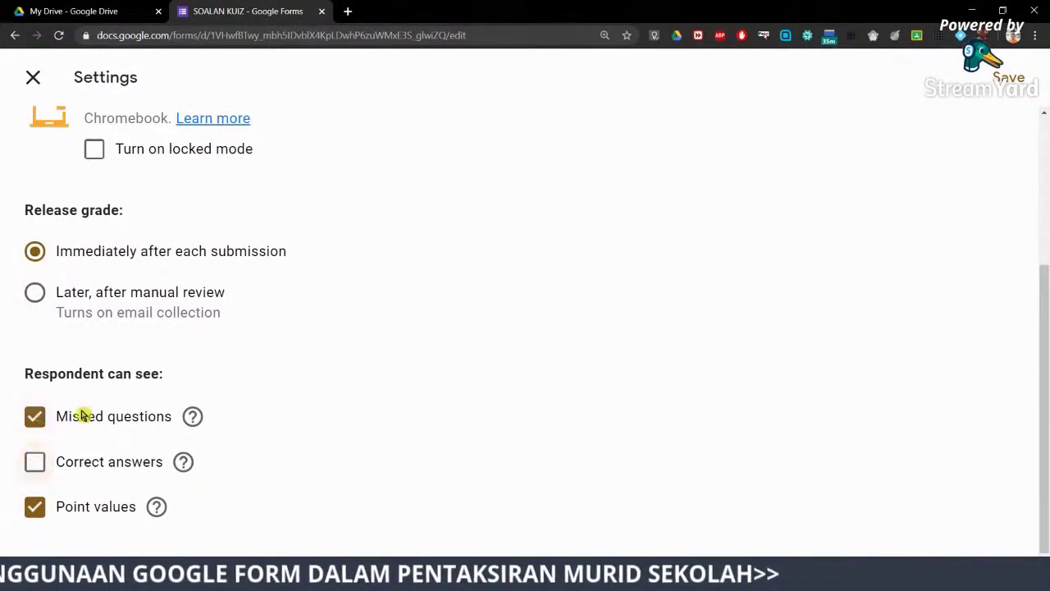
pyautogui.scroll(3, 720, 292)
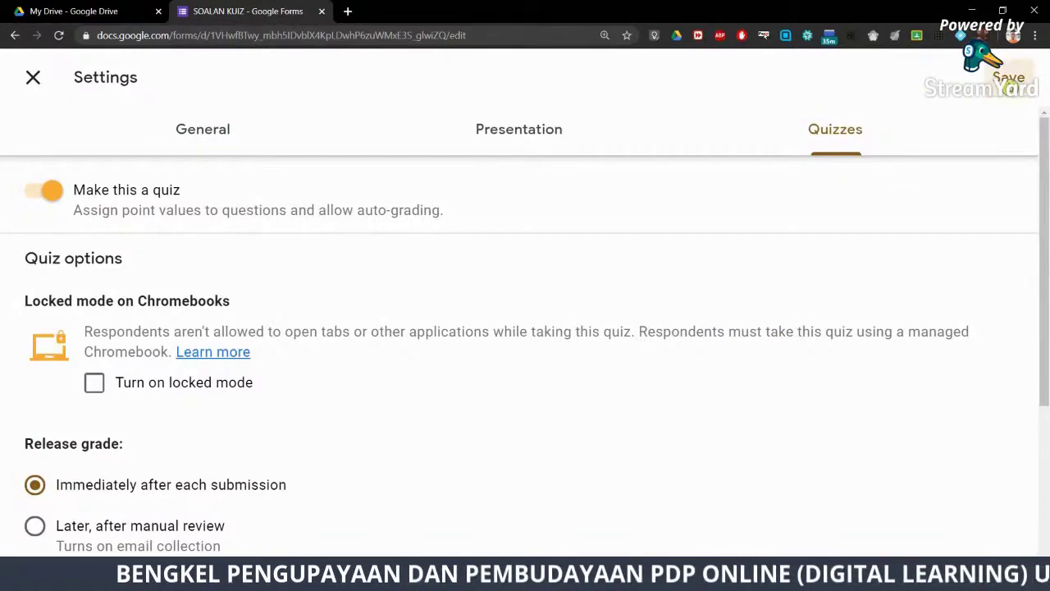
pyautogui.click(1009, 82)
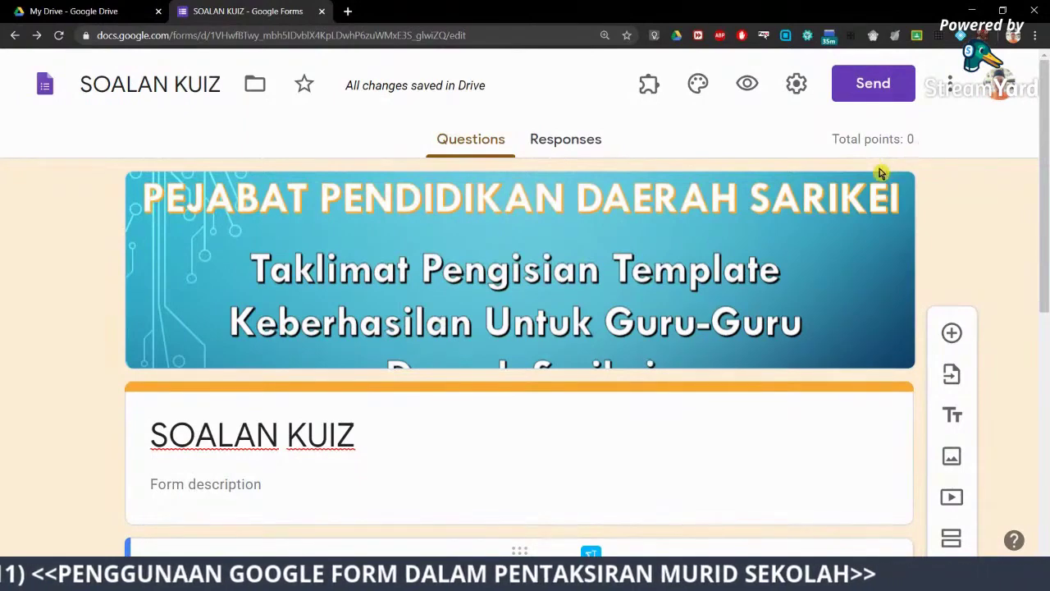
pyautogui.scroll(-6, 527, 348)
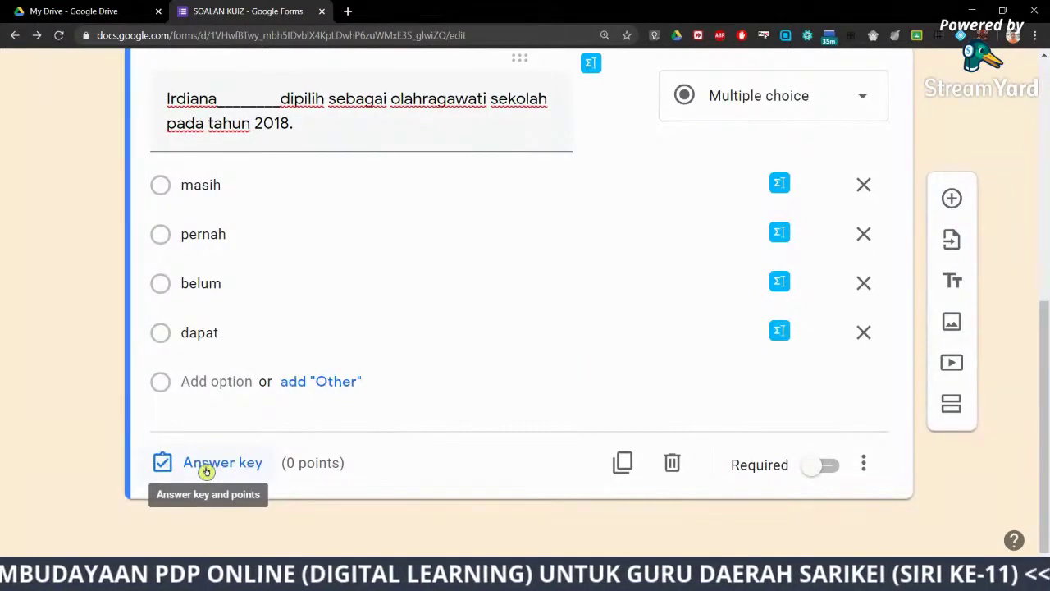
# Set the Irdiana answer key to pernah as the correct option, worth 4 points.
pyautogui.click(206, 468)
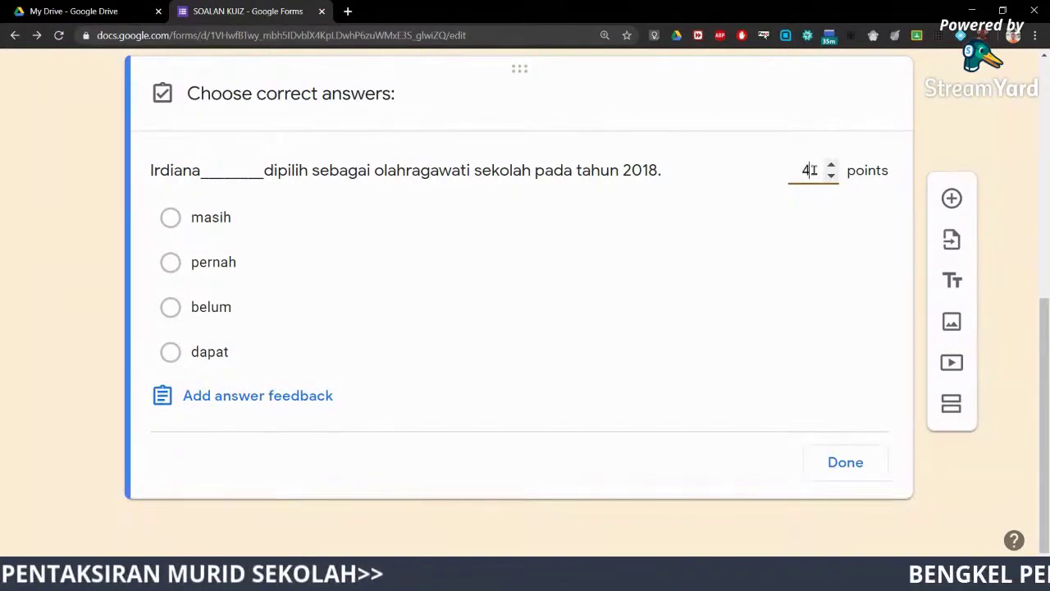
pyautogui.click(327, 368)
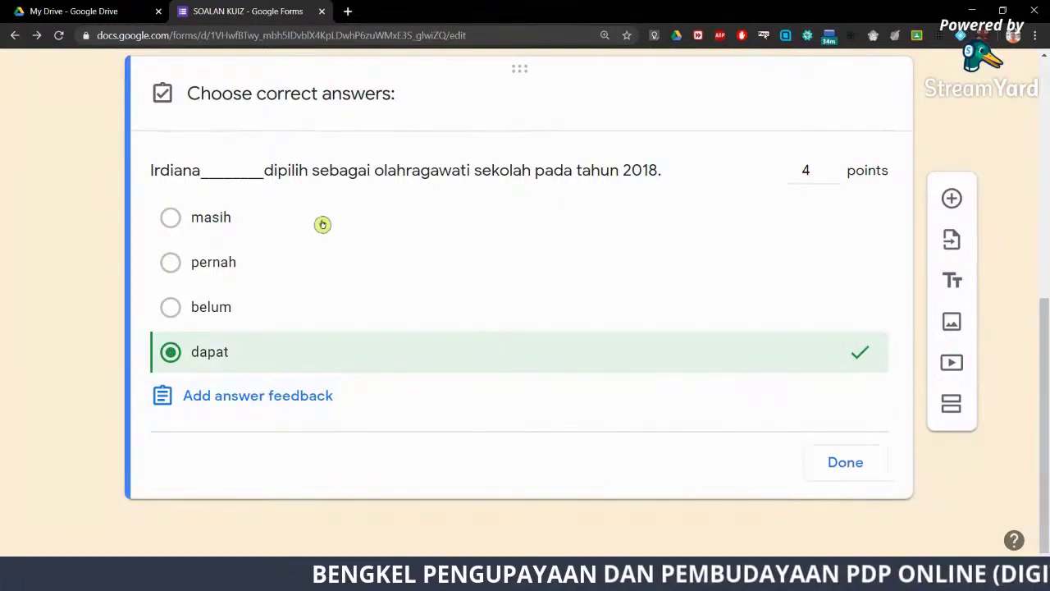
pyautogui.click(857, 359)
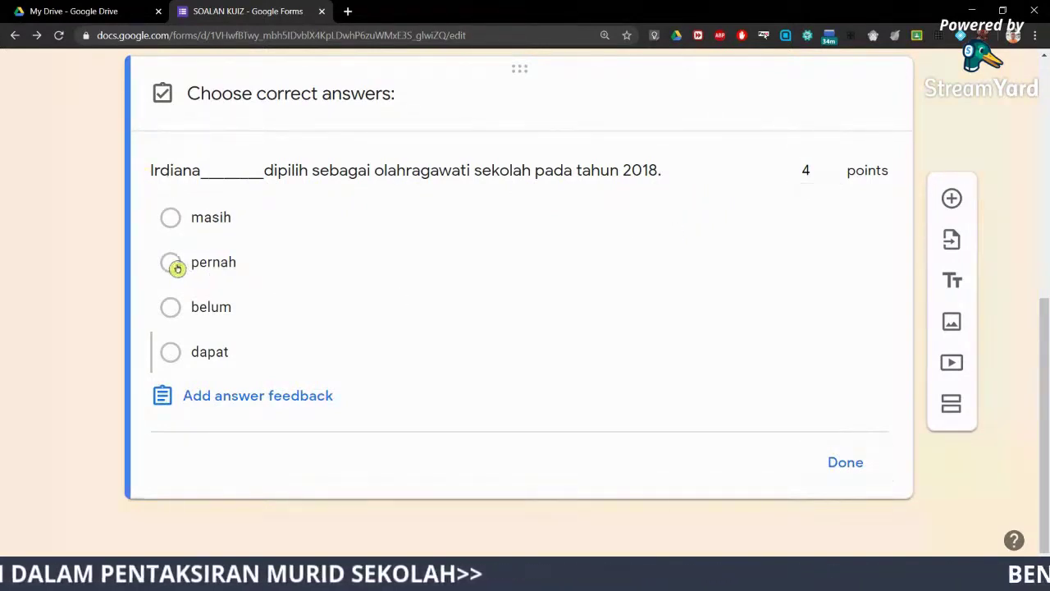
pyautogui.click(172, 265)
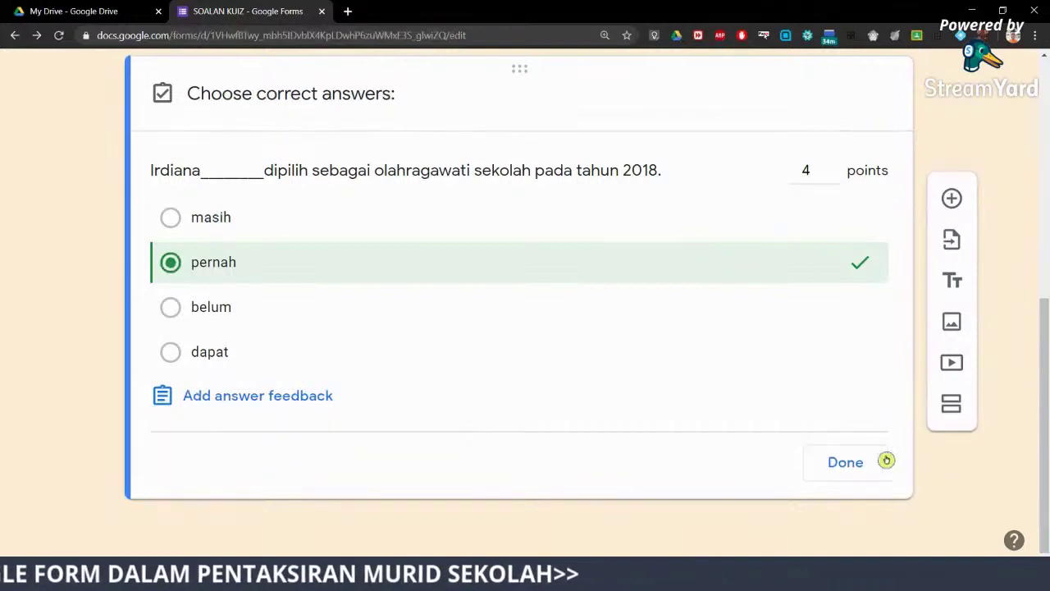
pyautogui.click(844, 463)
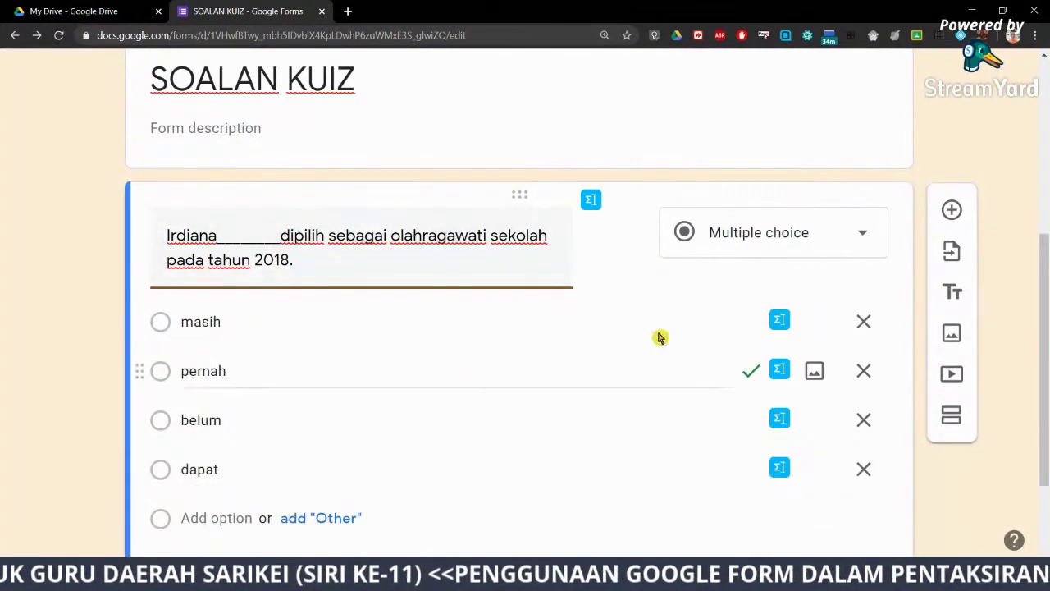
# Make a copy of the Irdiana question card and bring the 'bm contoh' Notepad notes forward.
pyautogui.scroll(-2, 763, 291)
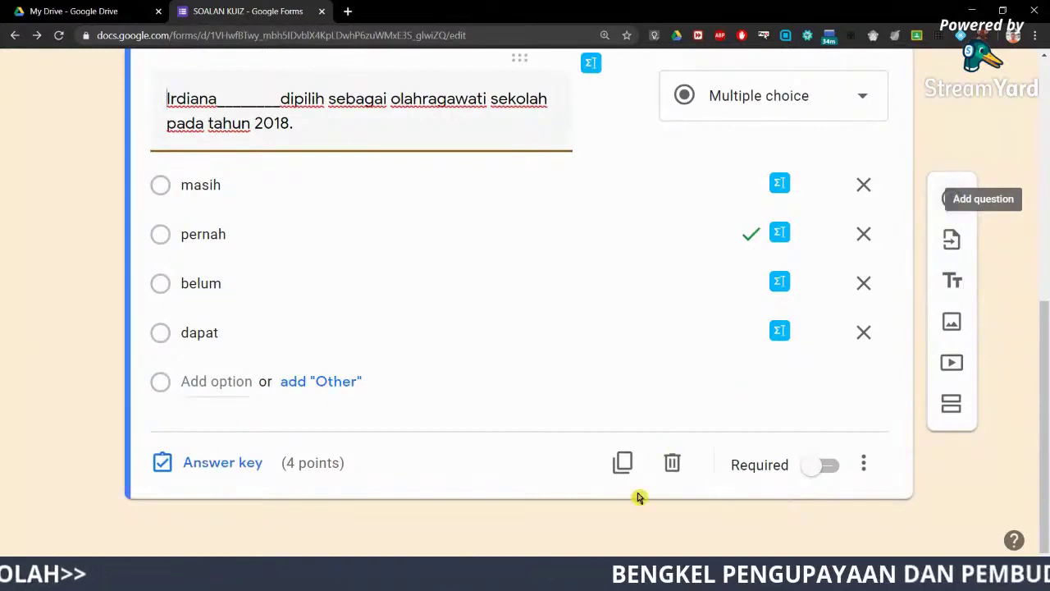
pyautogui.click(624, 466)
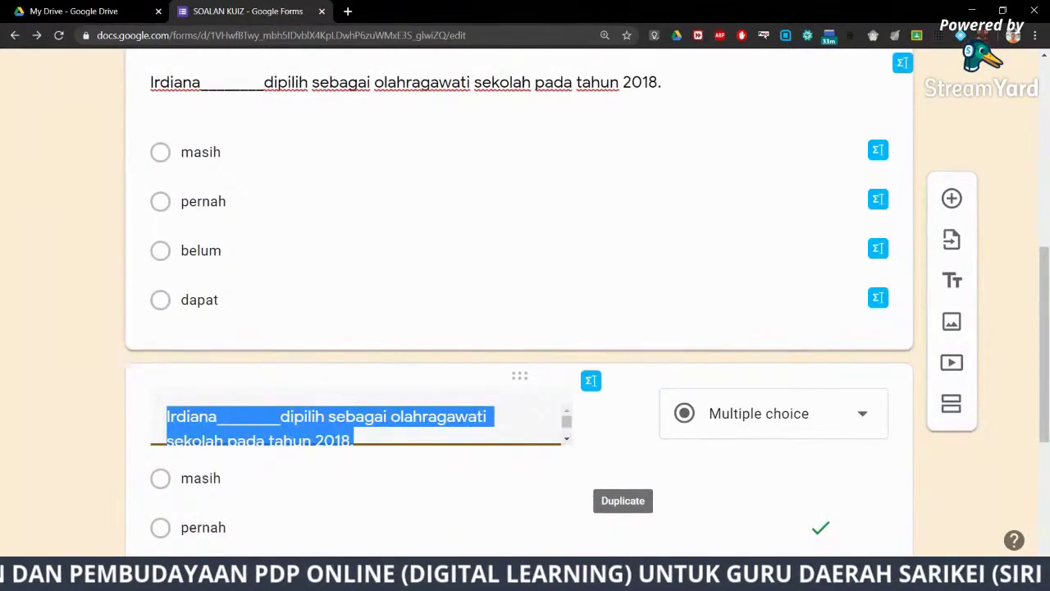
pyautogui.click(526, 484)
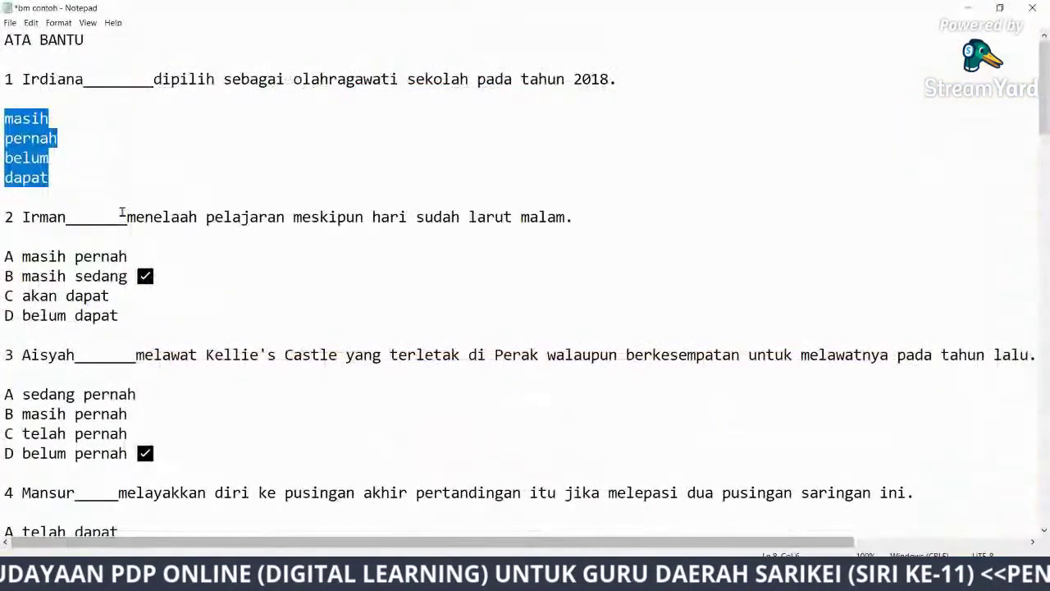
# Put question 2's Irman sentence into the duplicated question's title.
pyautogui.click(22, 217)
pyautogui.keyDown('shift'); pyautogui.click(575, 215); pyautogui.keyUp('shift')
pyautogui.hotkey('ctrl', 'c')
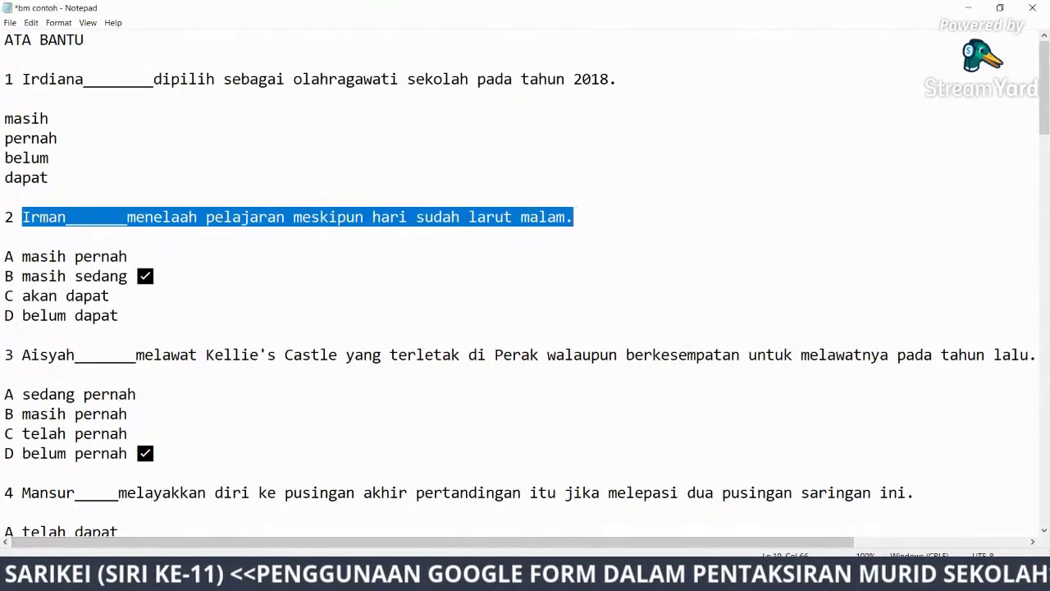
pyautogui.moveTo(459, 579)
pyautogui.click(410, 500)
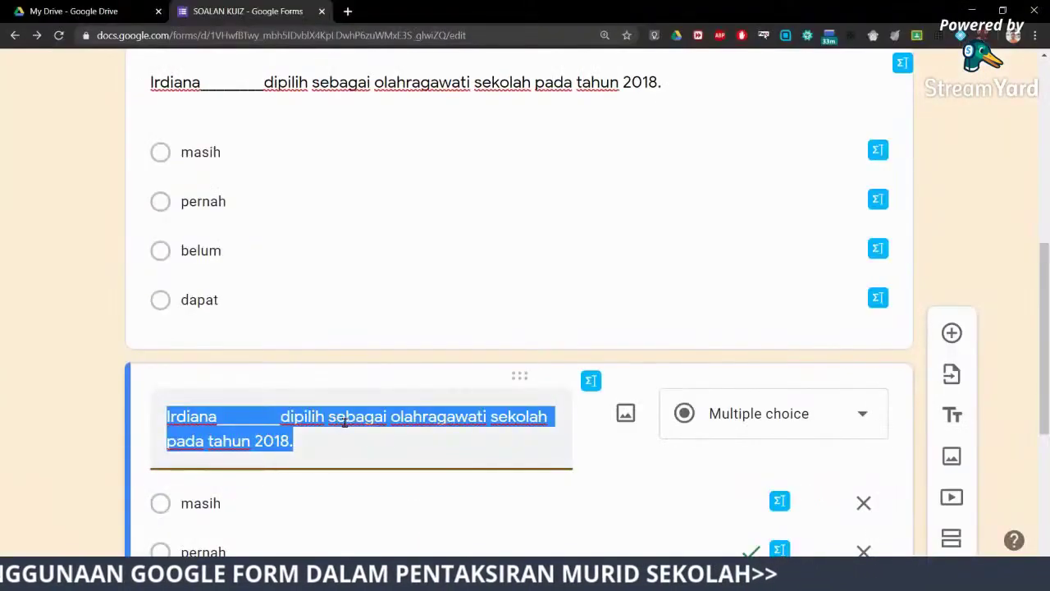
pyautogui.hotkey('ctrl', 'v')
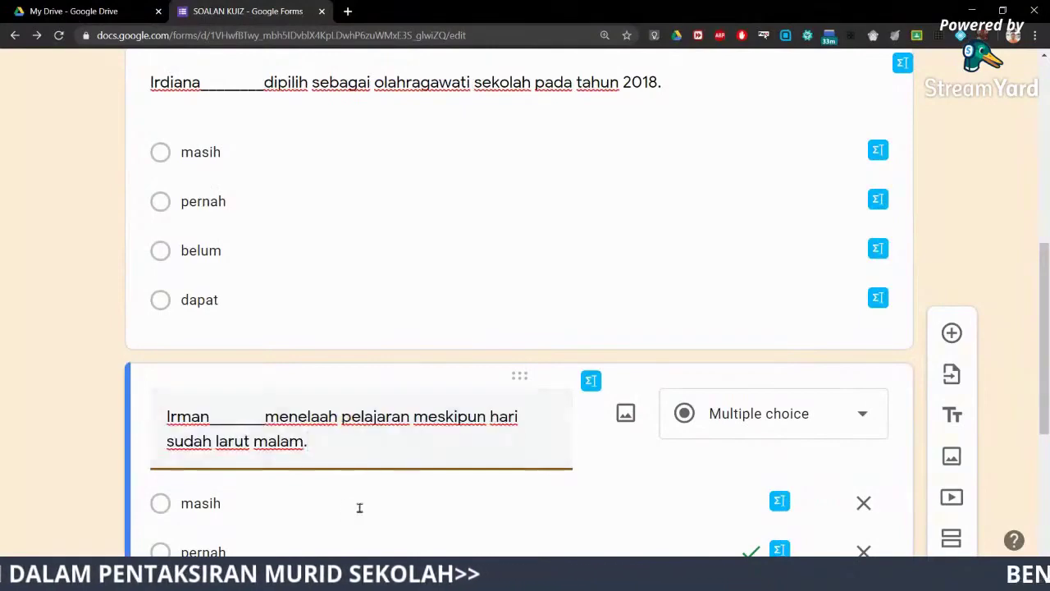
# Strip the A–D labels and tick from question 2's four options in Notepad and select them.
pyautogui.hotkey('alt', 'Tab')
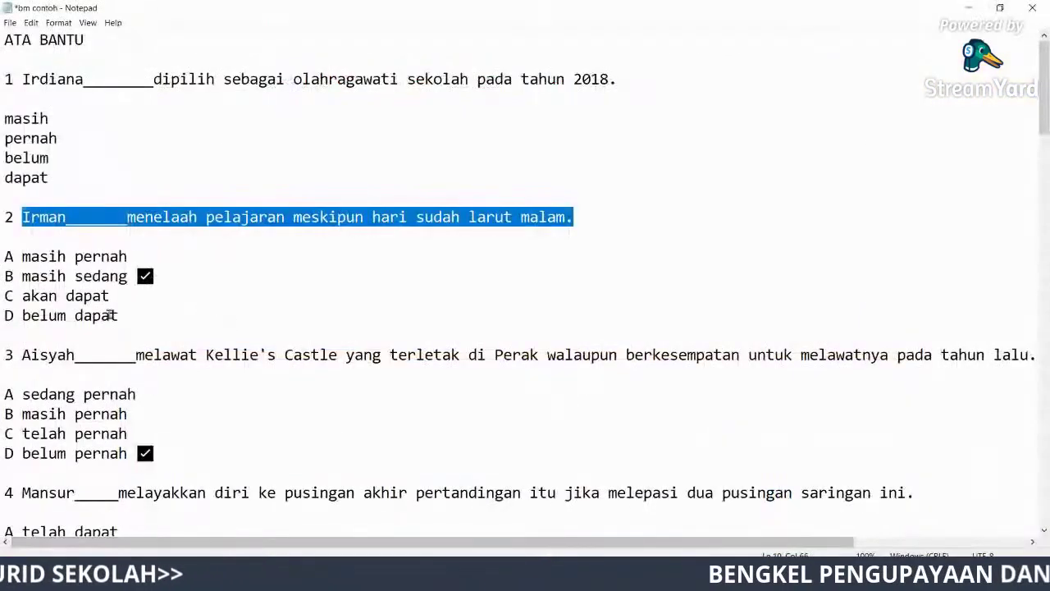
pyautogui.moveTo(23, 256); pyautogui.dragTo(3, 256)
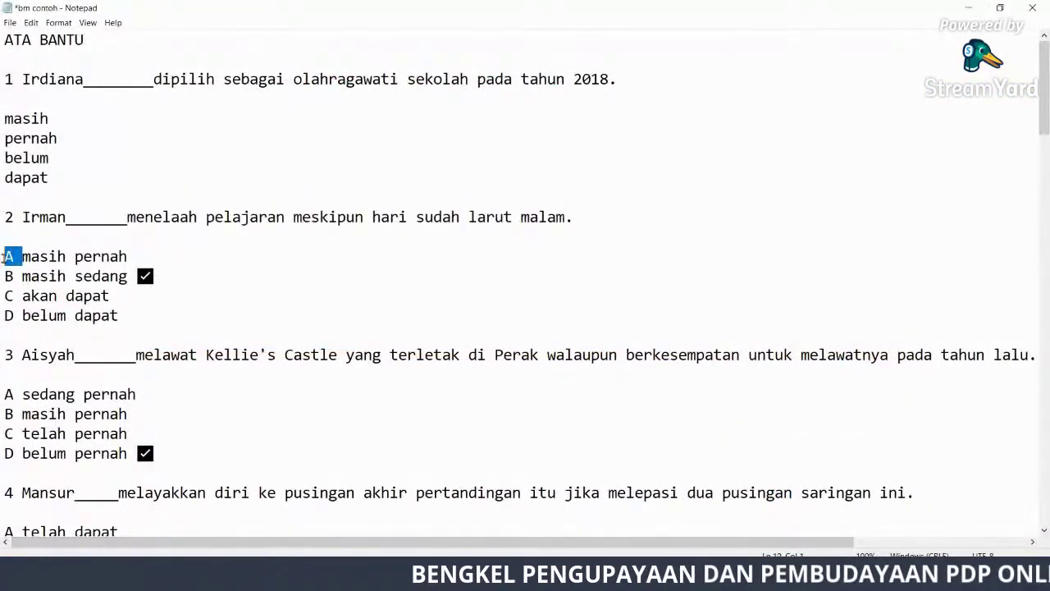
pyautogui.press('BackSpace')
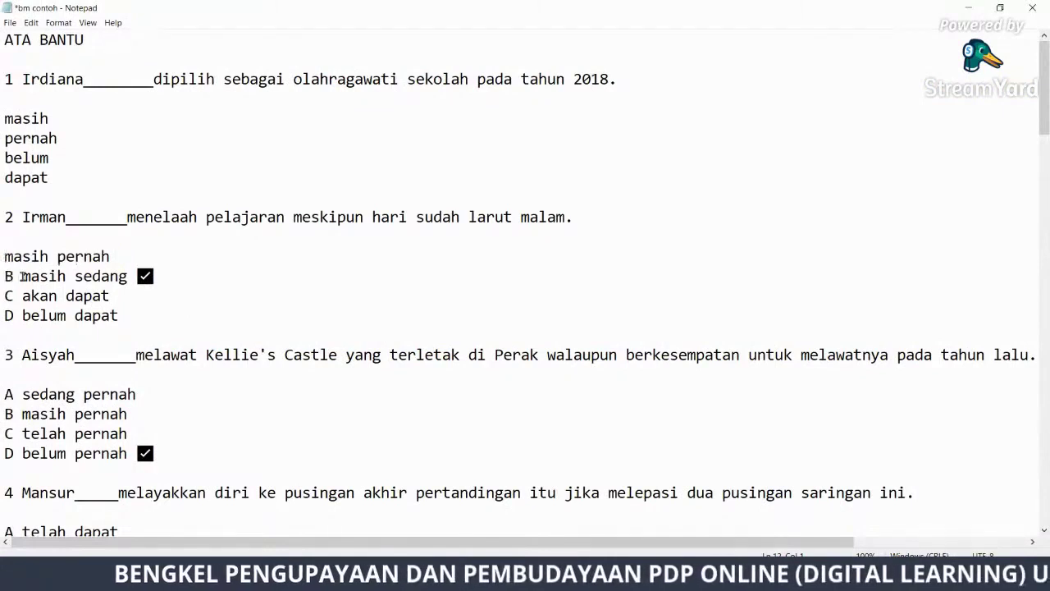
pyautogui.moveTo(22, 275); pyautogui.dragTo(3, 315)
pyautogui.press('BackSpace')
pyautogui.press('BackSpace')
pyautogui.press('BackSpace')
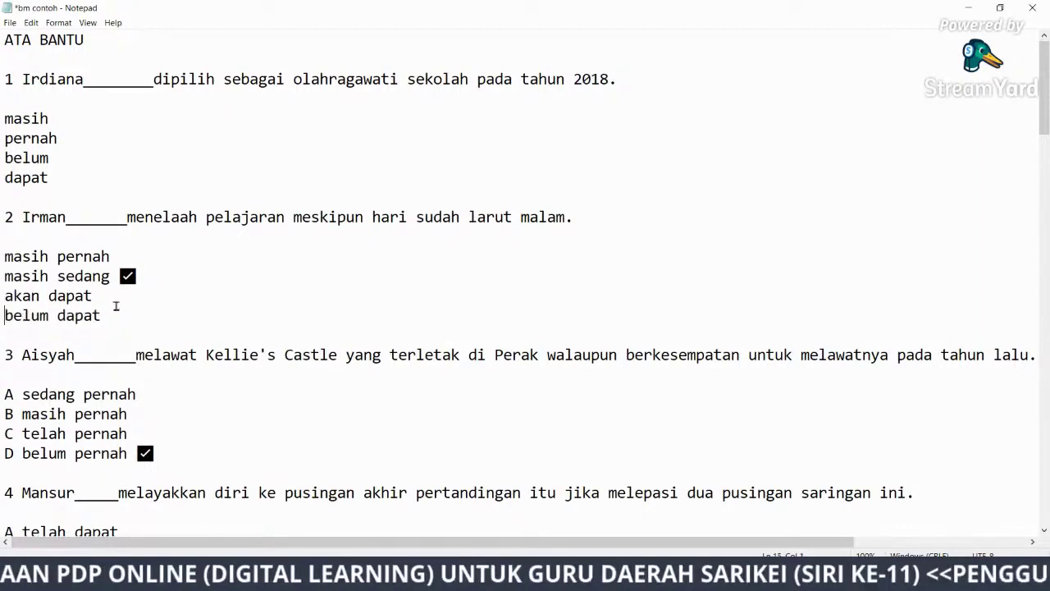
pyautogui.moveTo(138, 275); pyautogui.dragTo(110, 276)
pyautogui.press('BackSpace')
pyautogui.moveTo(6, 257); pyautogui.dragTo(95, 325)
pyautogui.hotkey('ctrl', 'c')
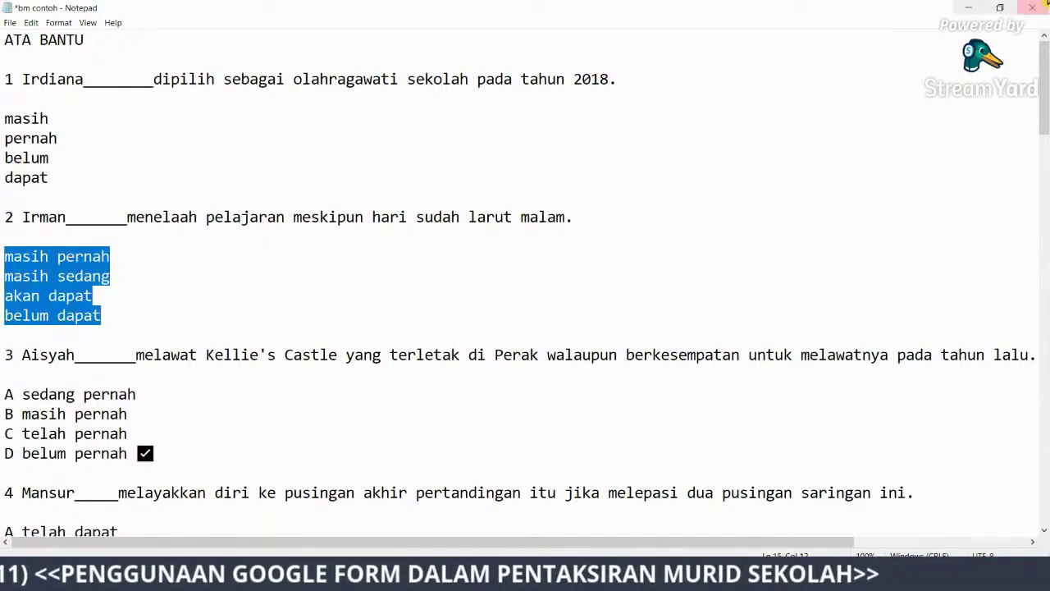
pyautogui.click(978, 10)
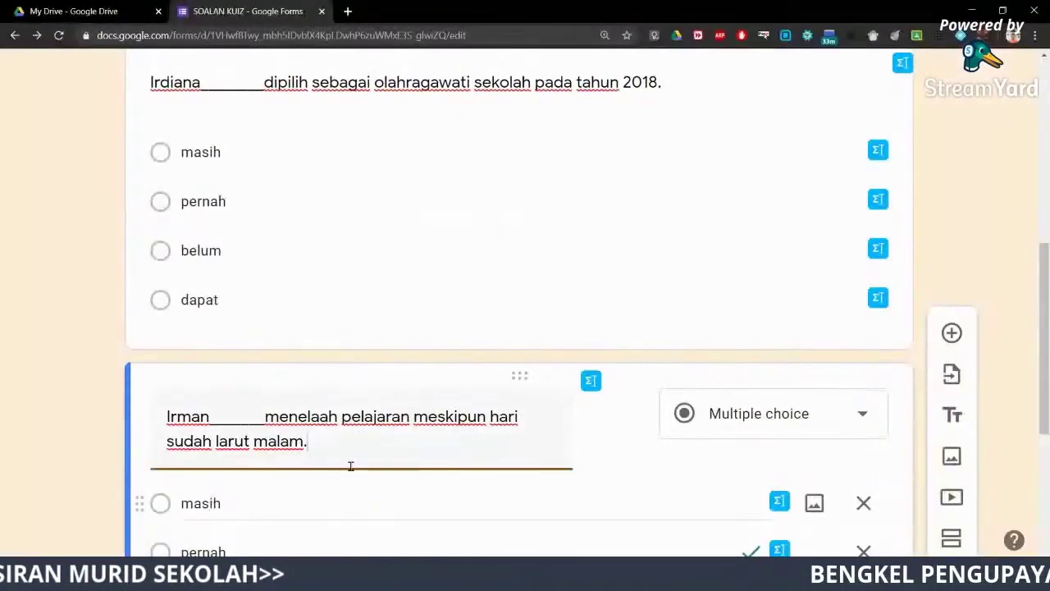
pyautogui.press('Tab')
pyautogui.scroll(-4, 389, 418)
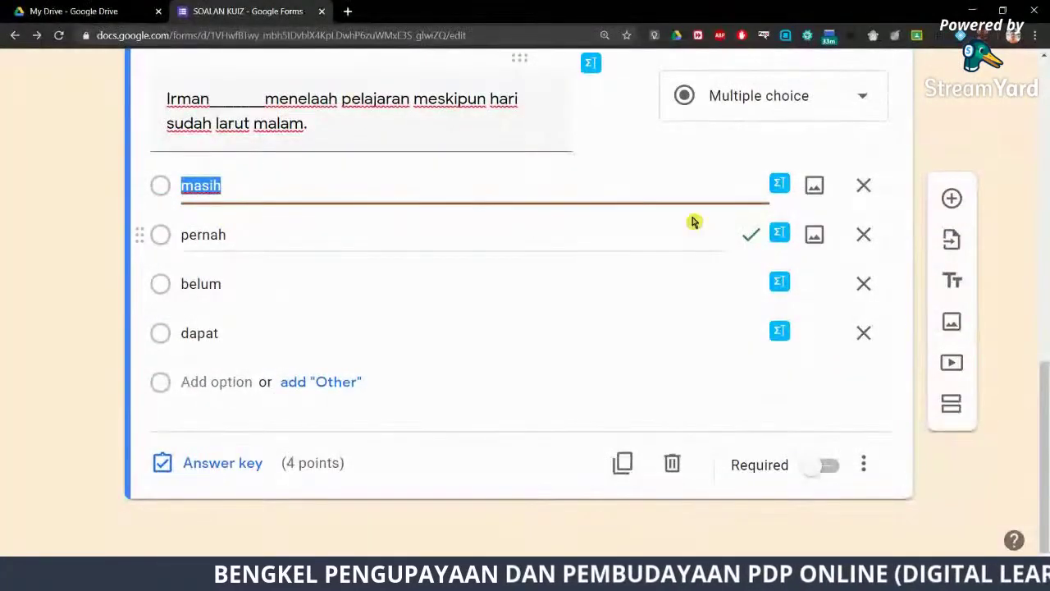
# Replace the Irman question's options with masih pernah, masih sedang, akan dapat and belum dapat.
pyautogui.moveTo(207, 190)
pyautogui.mouseDown()
pyautogui.moveTo(205, 276)
pyautogui.moveTo(208, 197)
pyautogui.mouseUp()
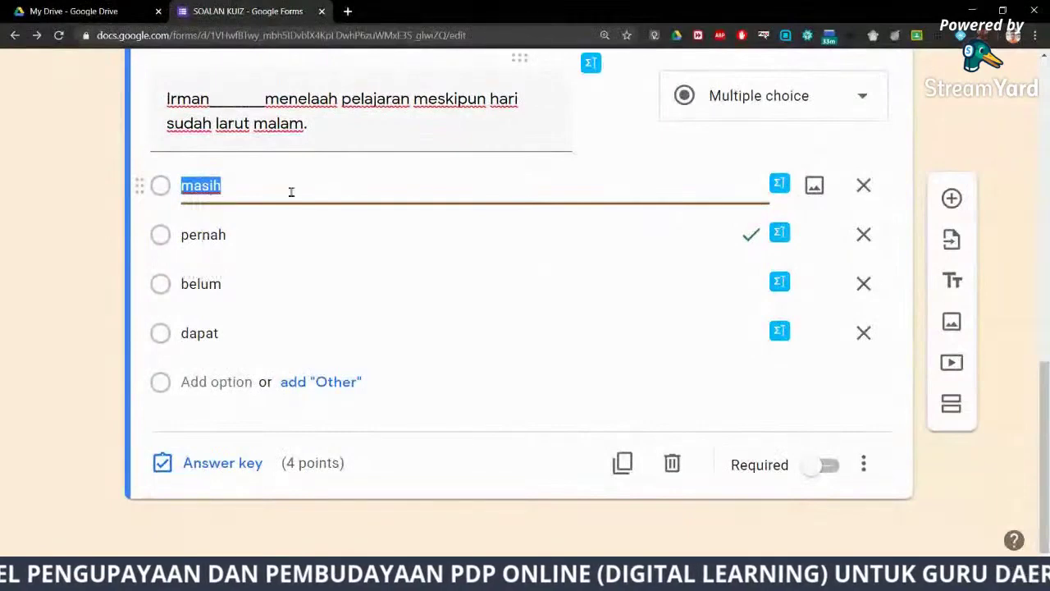
pyautogui.click(863, 185)
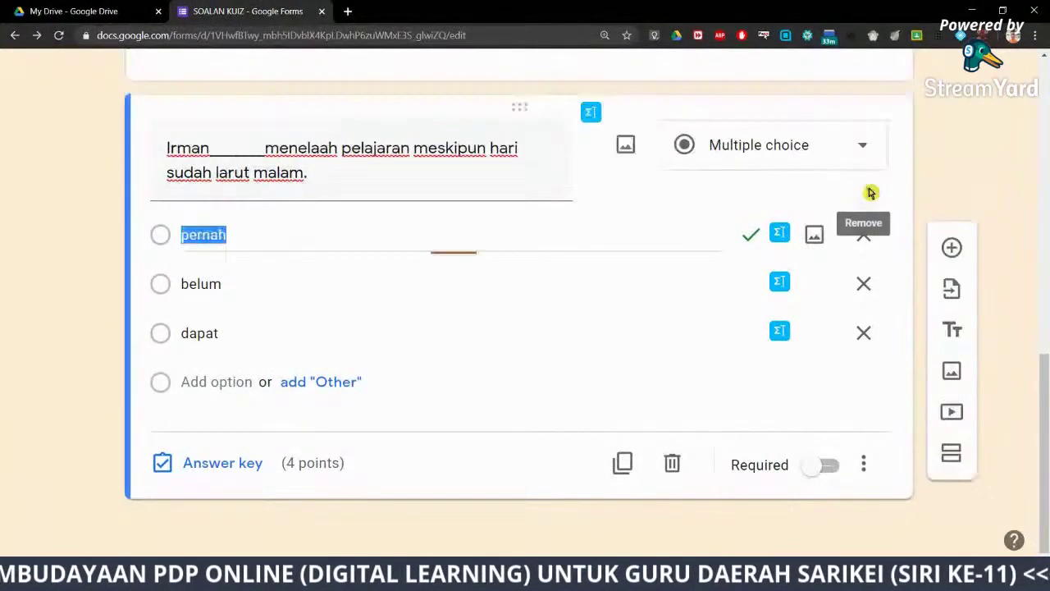
pyautogui.click(865, 286)
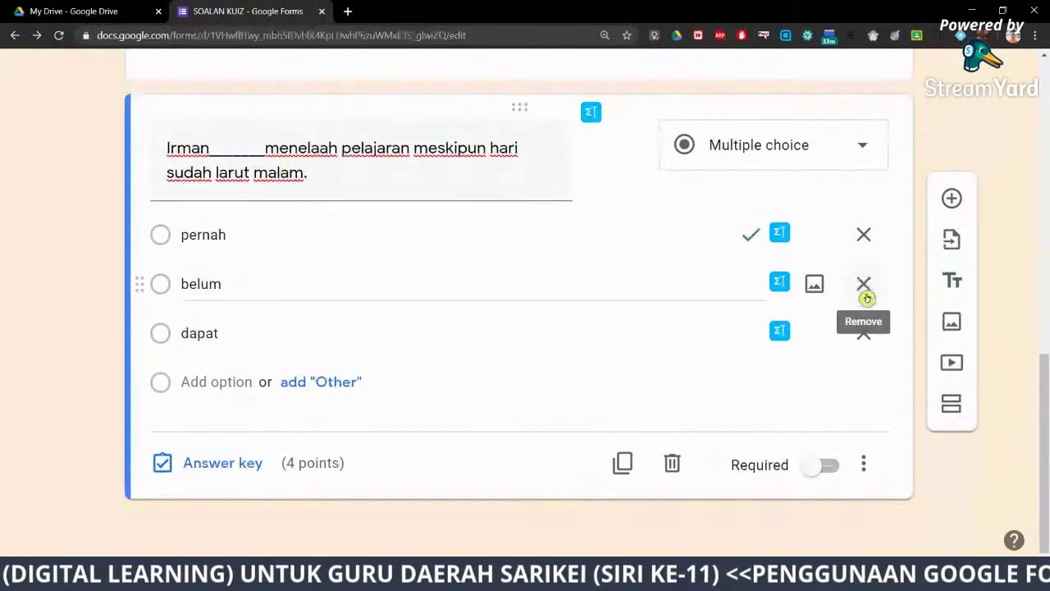
pyautogui.click(864, 333)
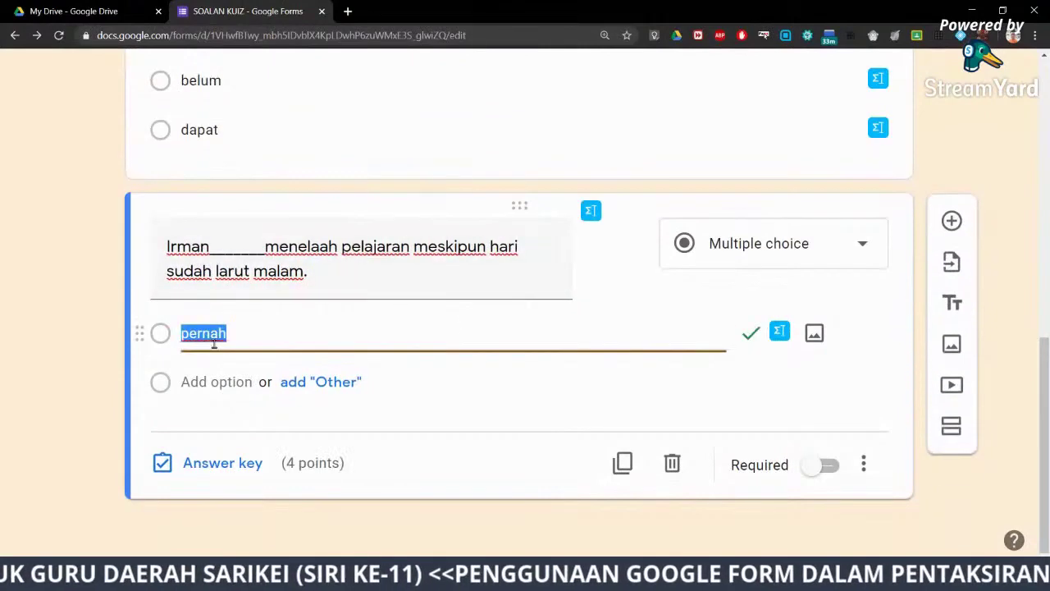
pyautogui.hotkey('ctrl', 'v')
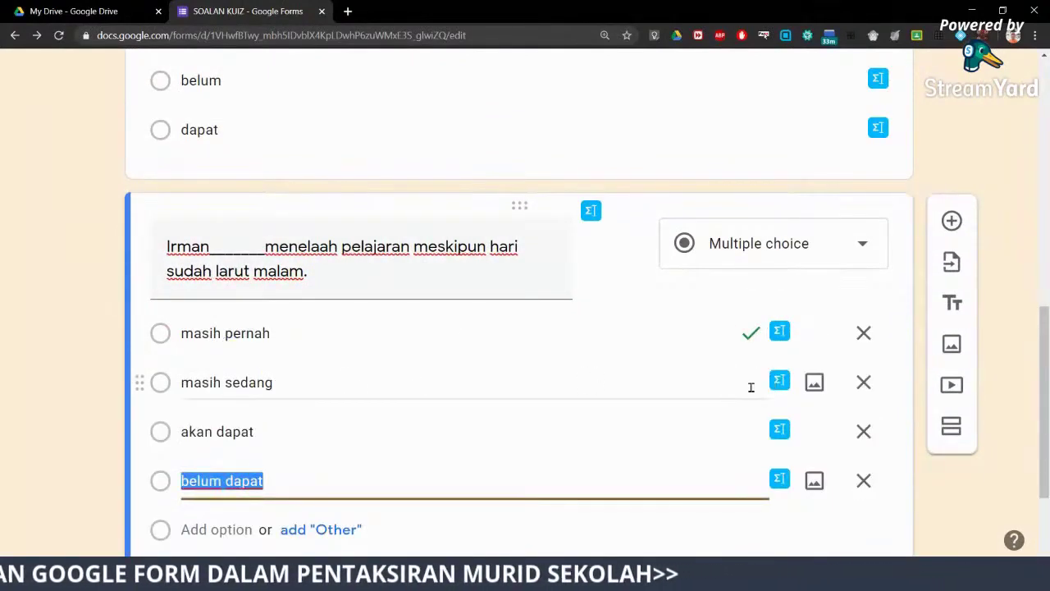
pyautogui.scroll(-2, 461, 439)
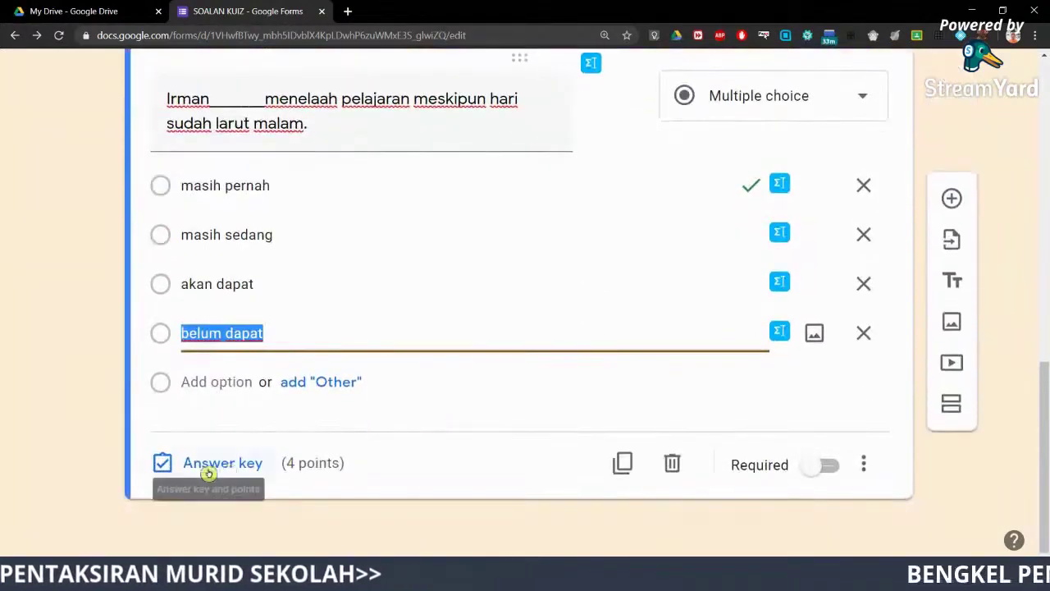
pyautogui.click(208, 468)
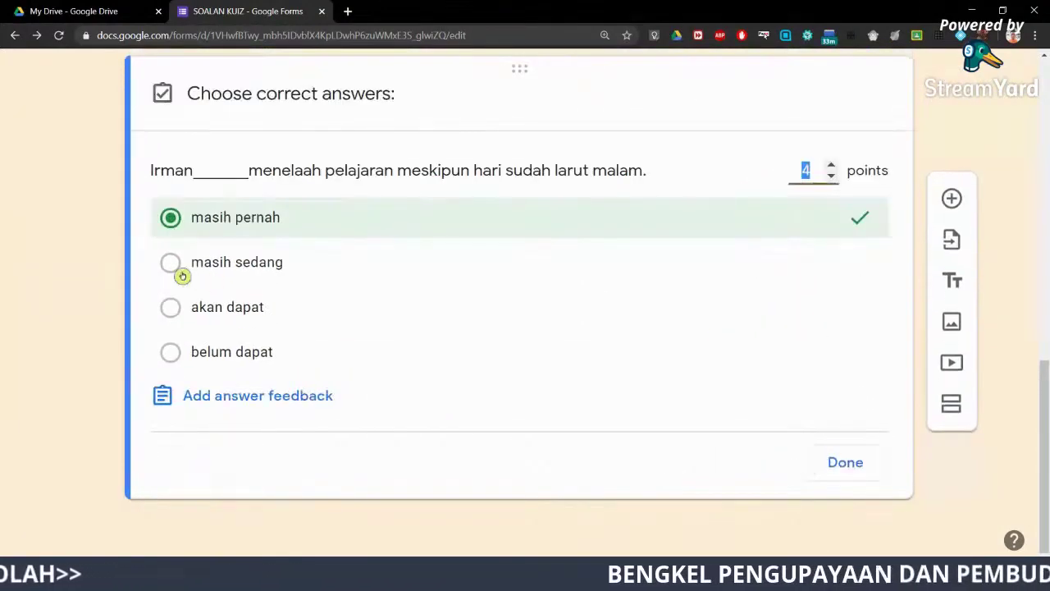
# Mark masih sedang instead of masih pernah as the Irman answer, keeping 4 points.
pyautogui.click(172, 264)
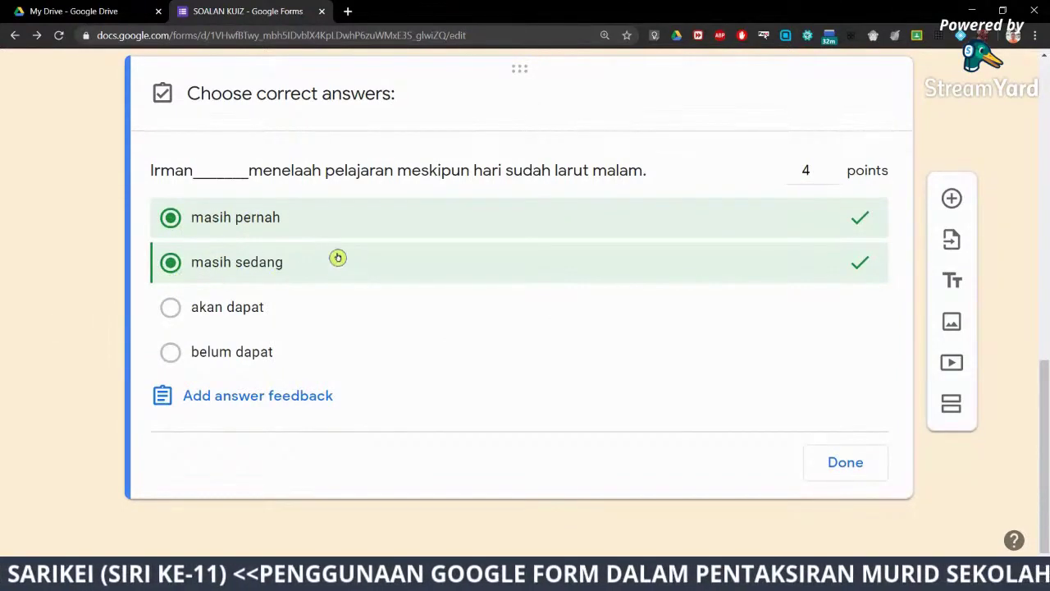
pyautogui.click(169, 217)
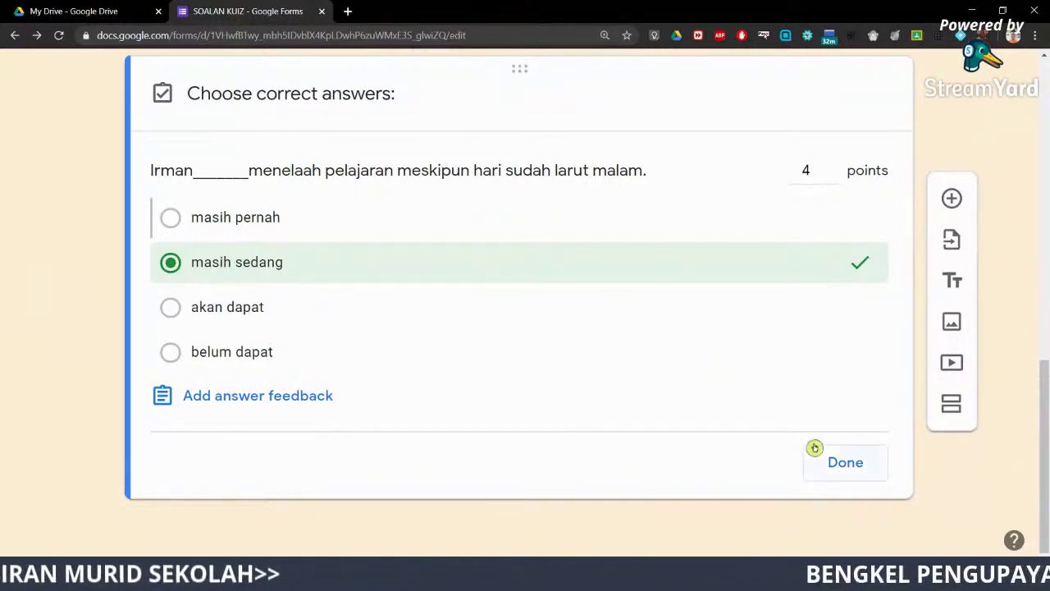
pyautogui.scroll(3, 867, 383)
pyautogui.scroll(-3, 755, 438)
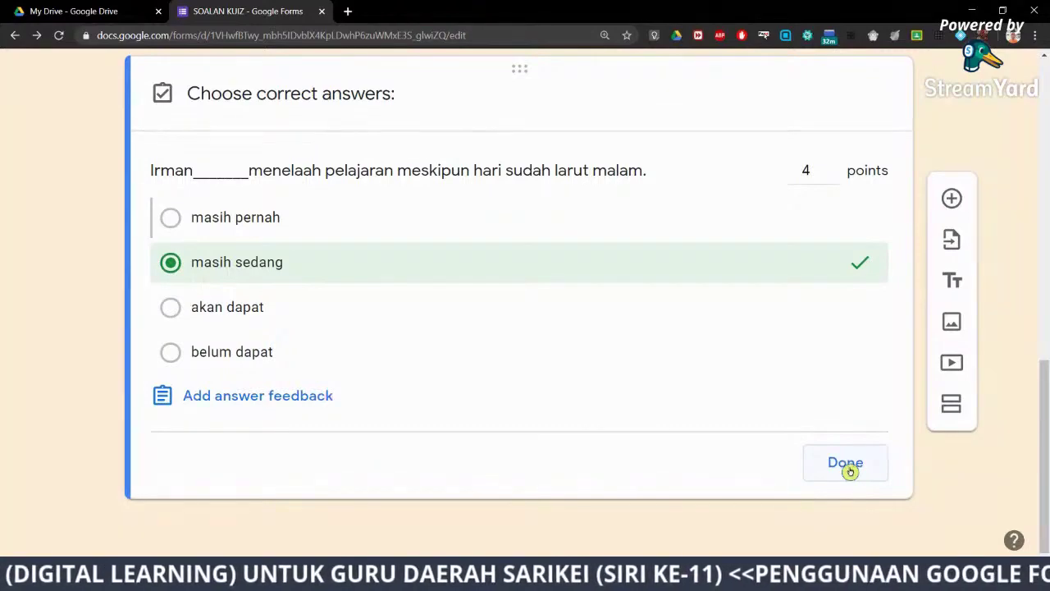
pyautogui.click(850, 472)
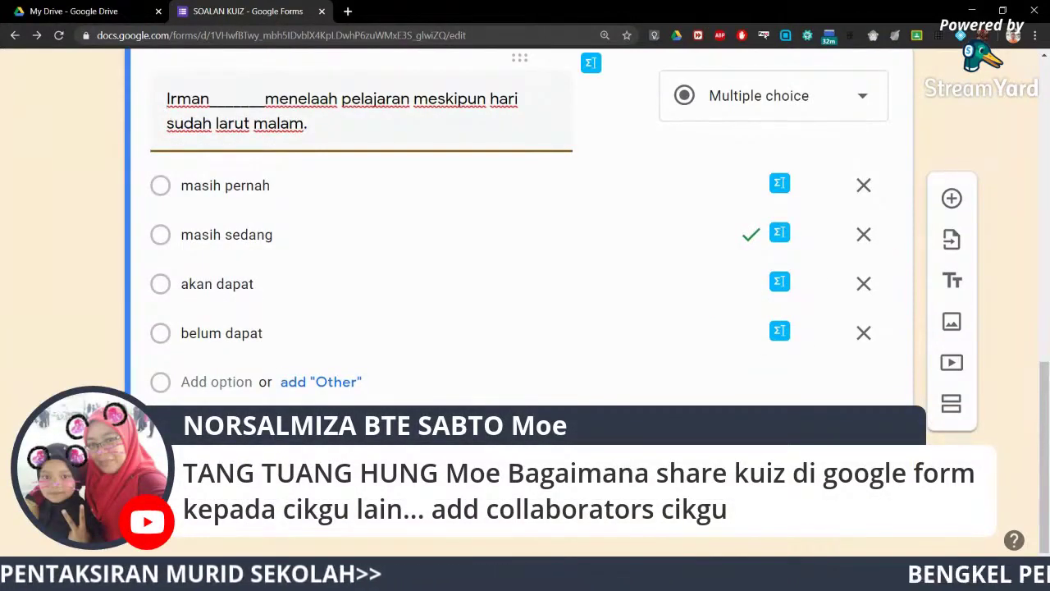
# Select the duplicated Irman question card and open its Add image window.
pyautogui.click(736, 361)
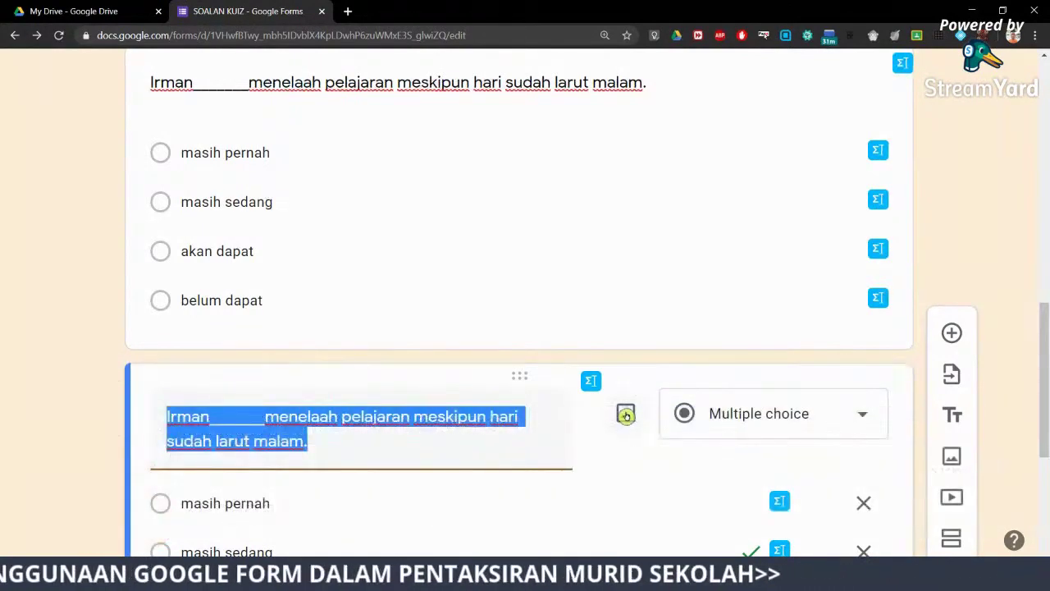
pyautogui.click(626, 415)
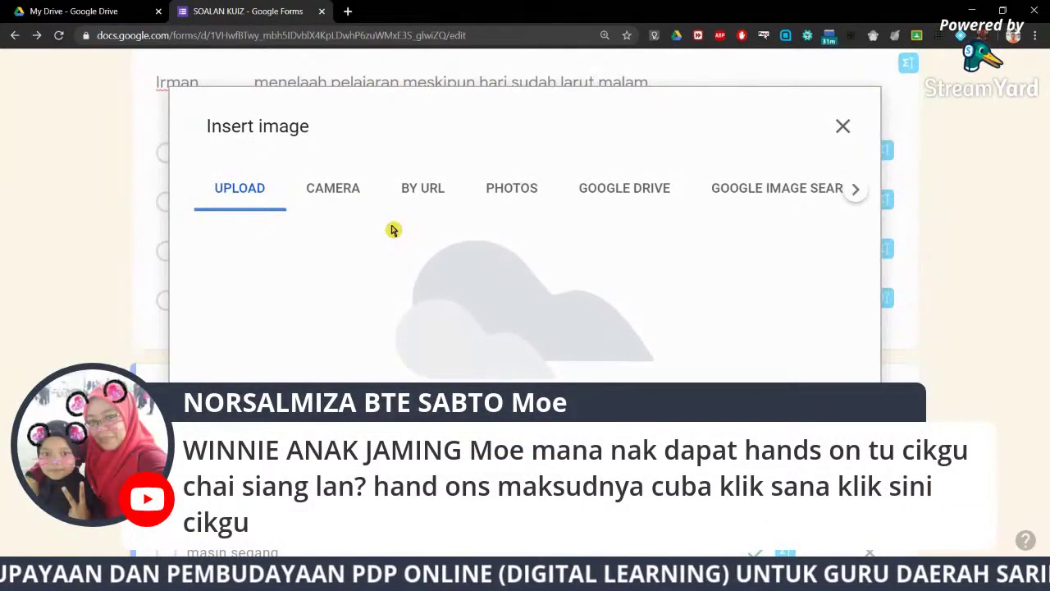
# Upload image file 1 from Desktop > soalan Gf to the second Irman question.
pyautogui.click(416, 190)
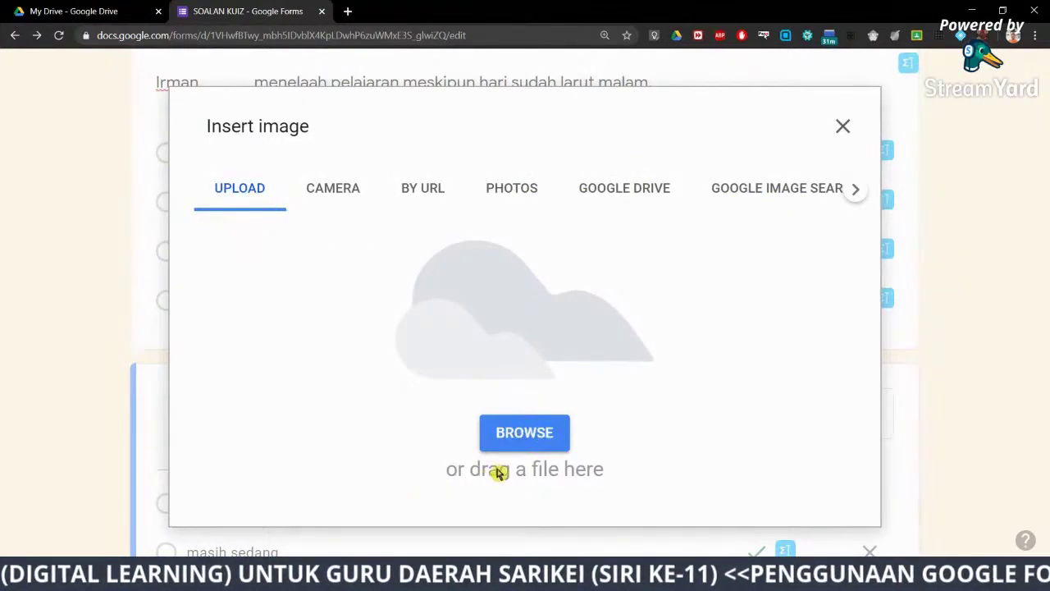
pyautogui.click(532, 439)
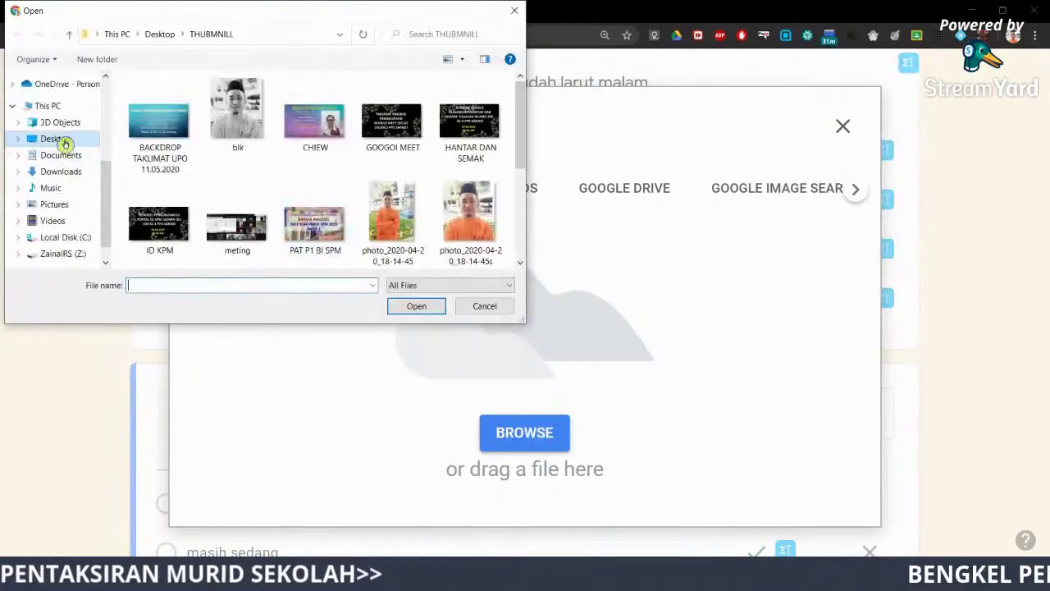
pyautogui.click(66, 139)
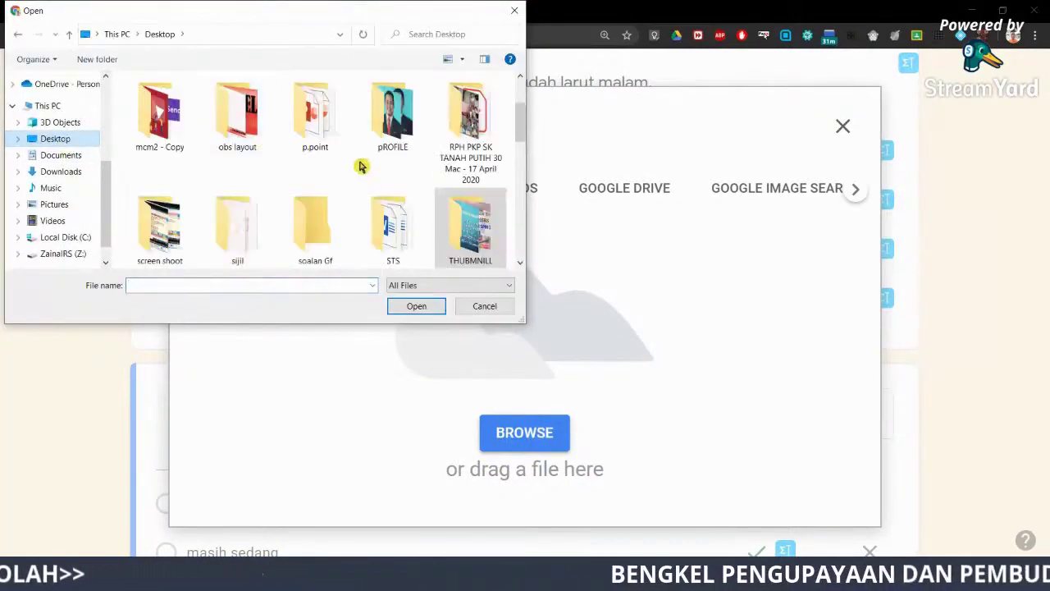
pyautogui.scroll(-1, 427, 181)
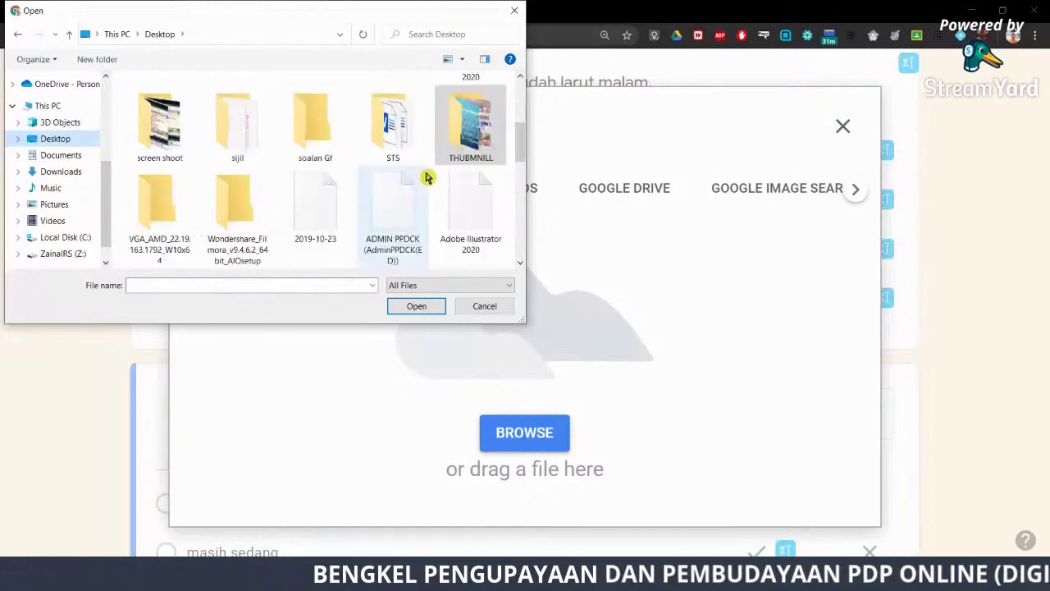
pyautogui.scroll(-2, 426, 178)
pyautogui.scroll(1, 314, 82)
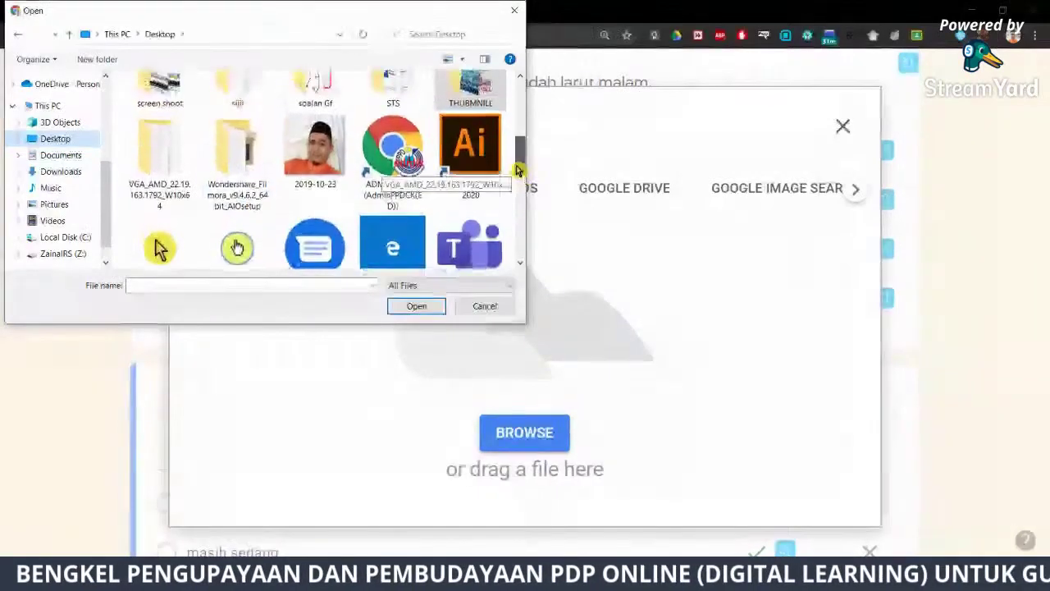
pyautogui.doubleClick(314, 82)
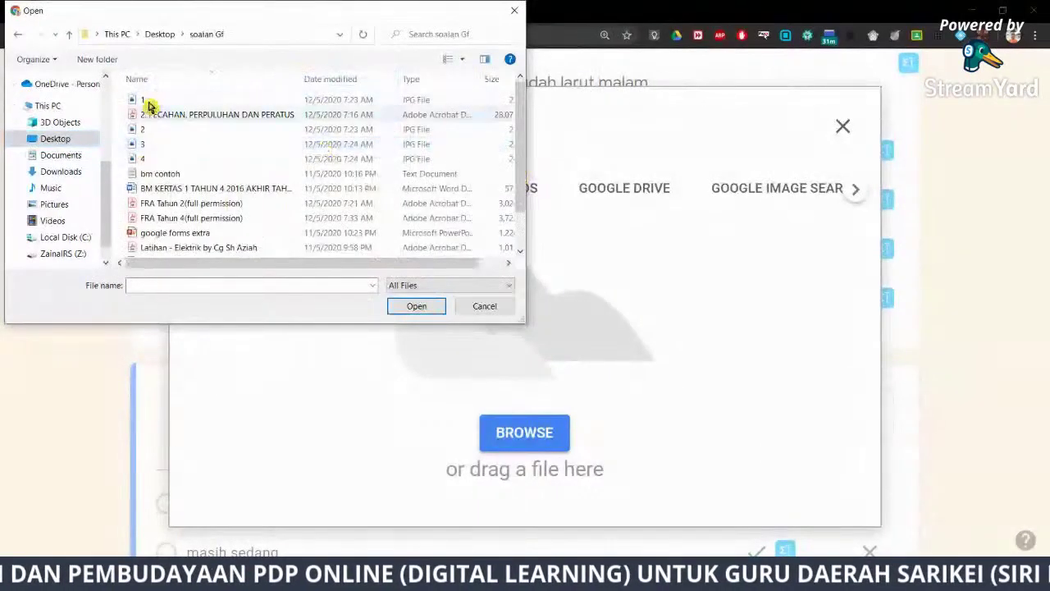
pyautogui.click(150, 103)
pyautogui.click(423, 306)
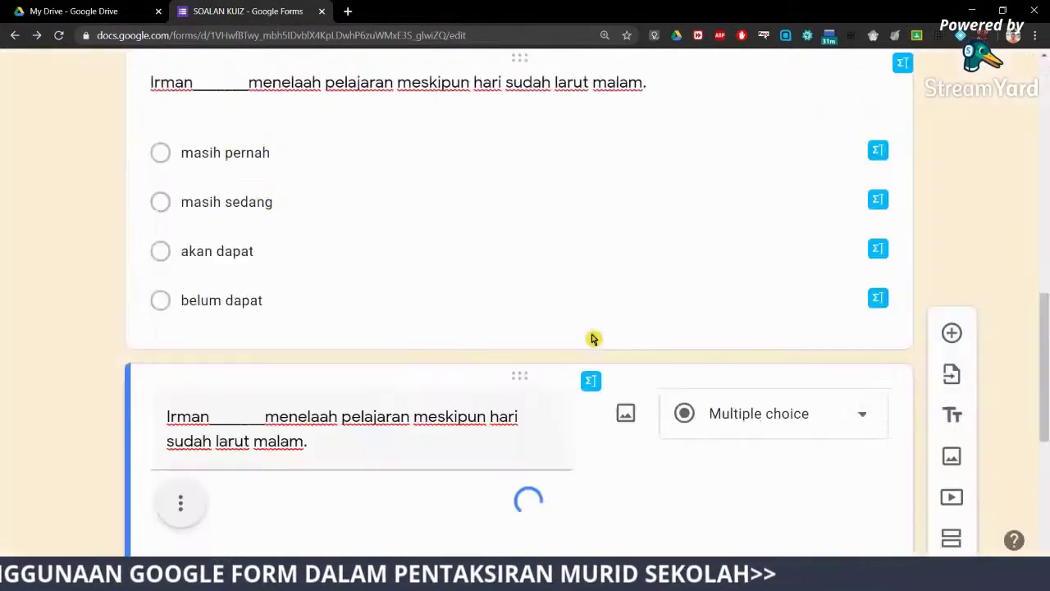
pyautogui.scroll(-3, 1026, 394)
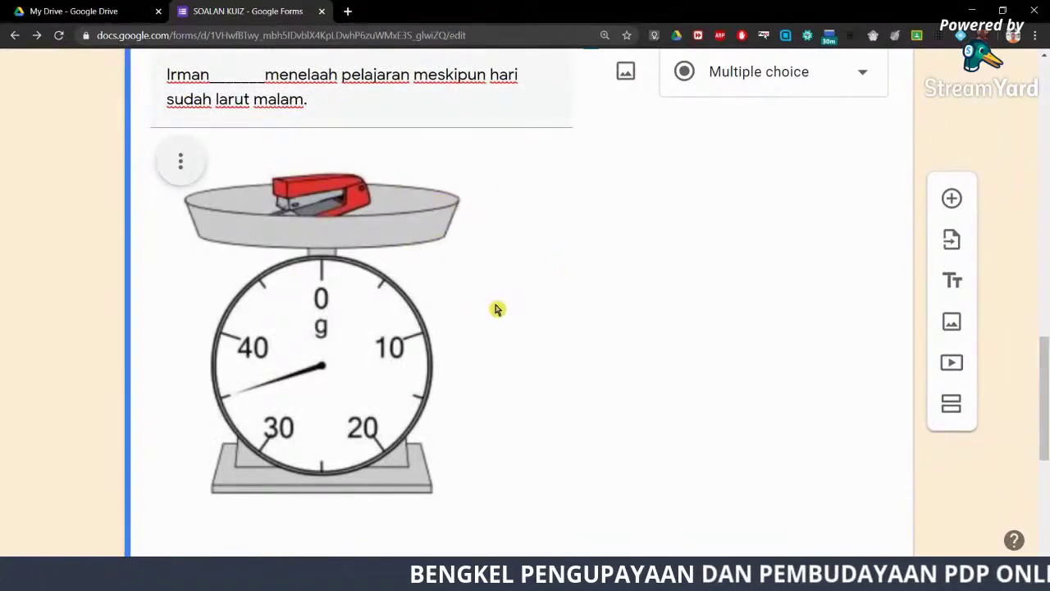
# Replace the old title above the scale picture with 'Nyatakan jisim objek tersebut'.
pyautogui.scroll(2, 497, 307)
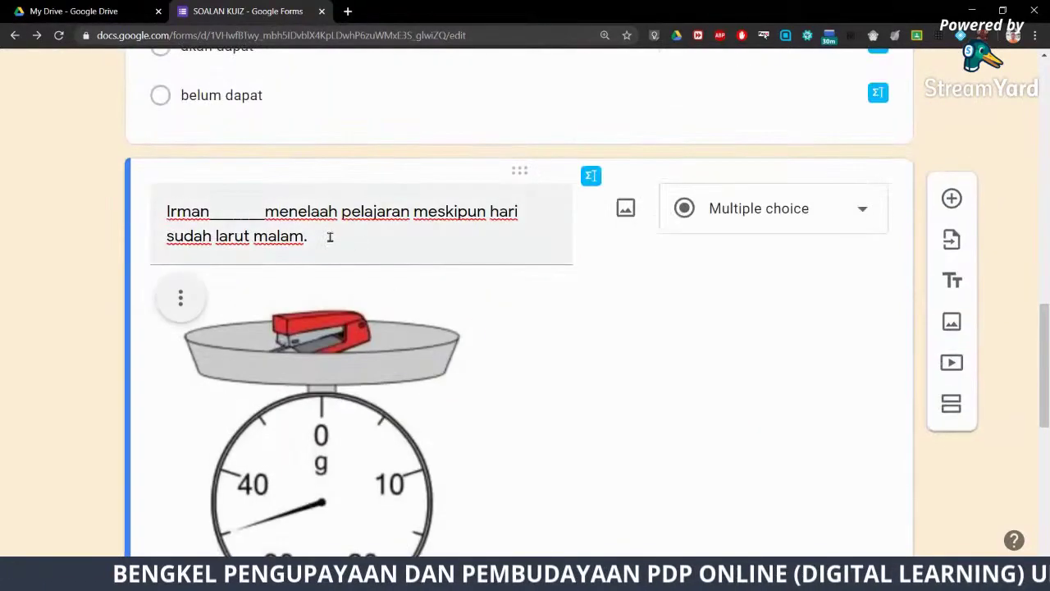
pyautogui.moveTo(322, 239); pyautogui.dragTo(185, 192)
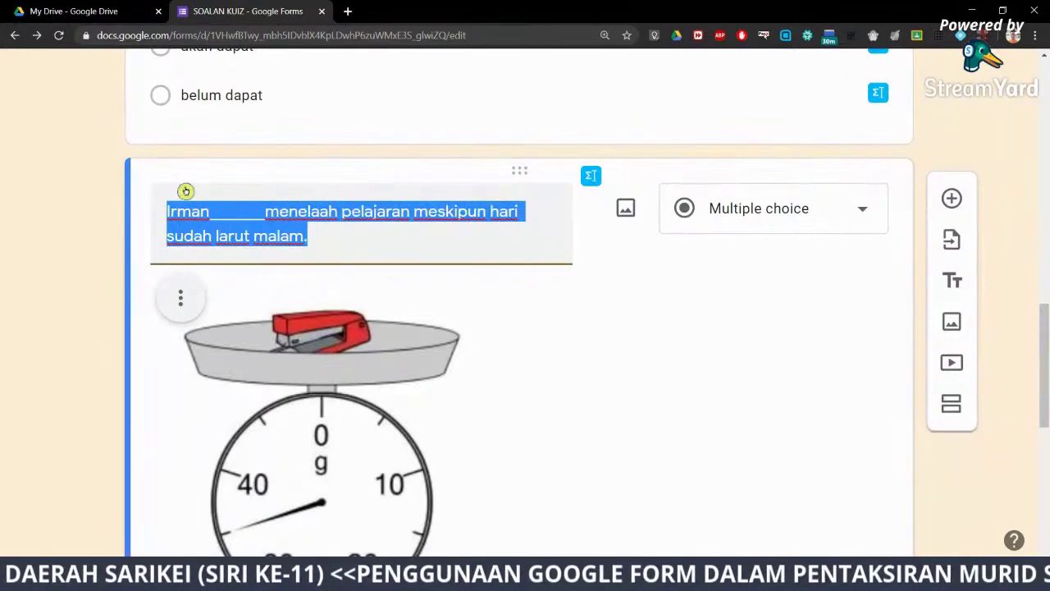
pyautogui.write('n')
pyautogui.press('BackSpace')
pyautogui.write('nyata')
pyautogui.press('BackSpace')
pyautogui.press('BackSpace')
pyautogui.press('BackSpace')
pyautogui.press('BackSpace')
pyautogui.press('BackSpace')
pyautogui.write('n')
pyautogui.press('BackSpace')
pyautogui.write('n')
pyautogui.press('BackSpace')
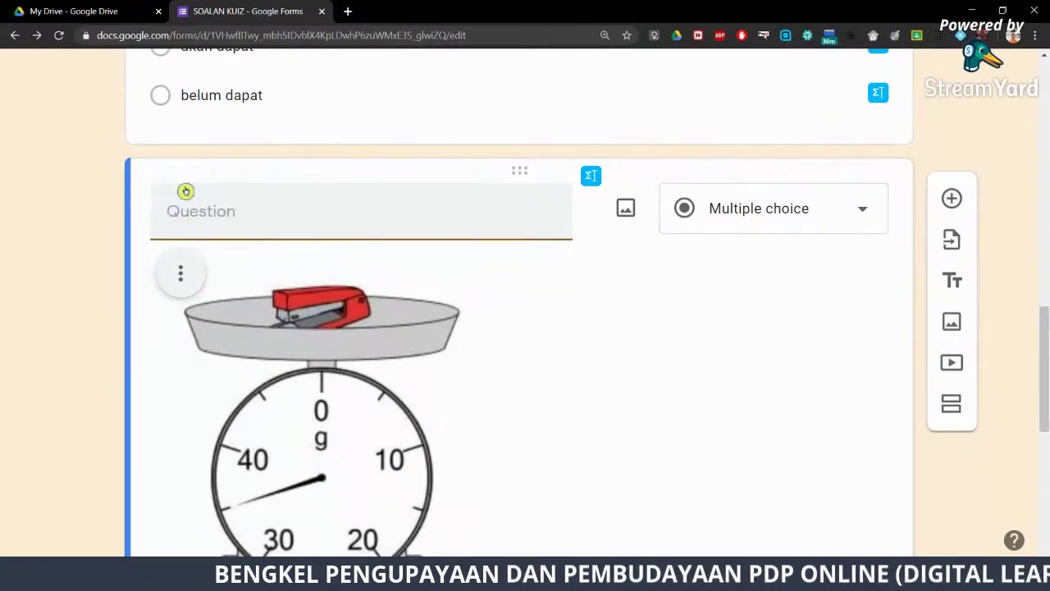
pyautogui.write('Nyatakan j')
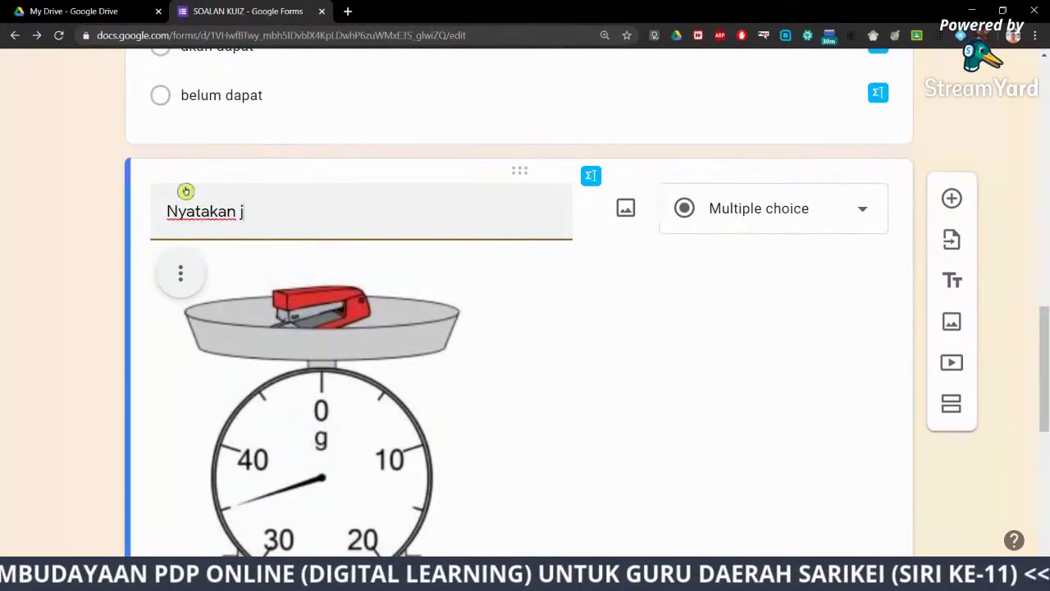
pyautogui.write('isi')
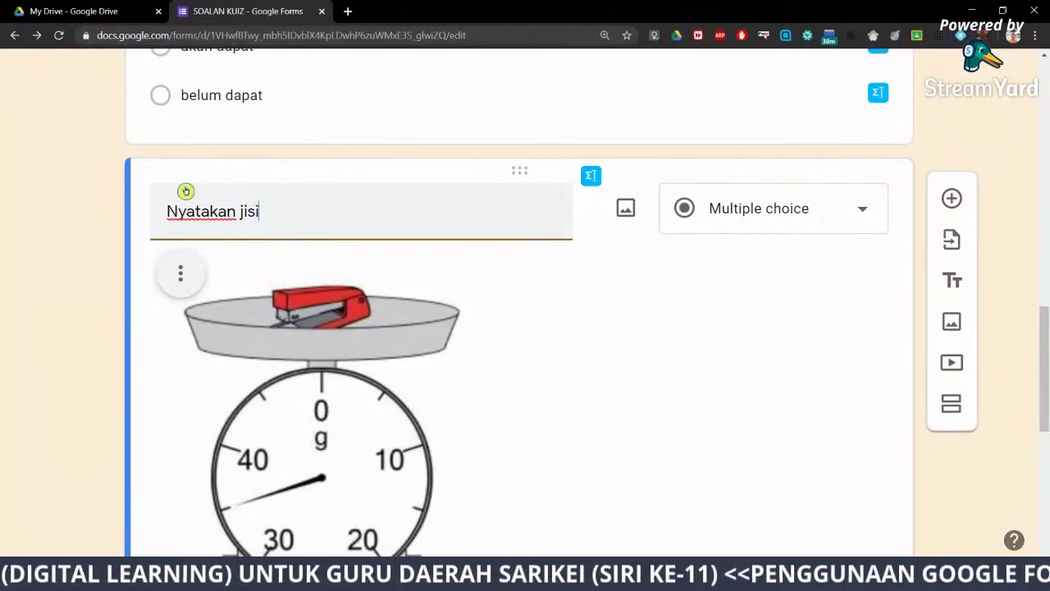
pyautogui.write('m objek tersebut')
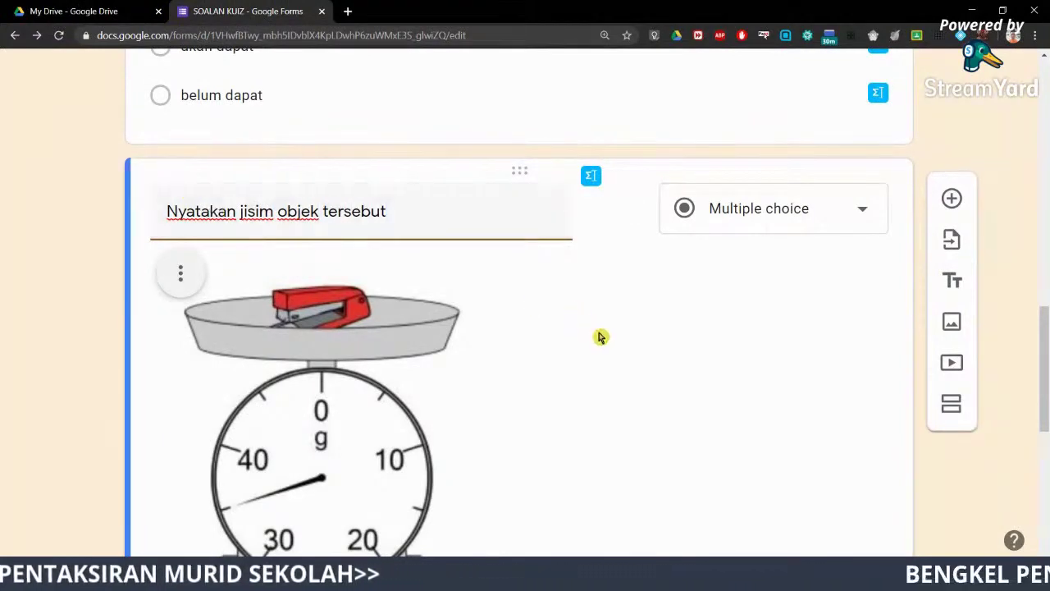
# Change the weighing-scale question's answer options to 35g and 40g.
pyautogui.scroll(-2, 600, 336)
pyautogui.scroll(-5, 553, 272)
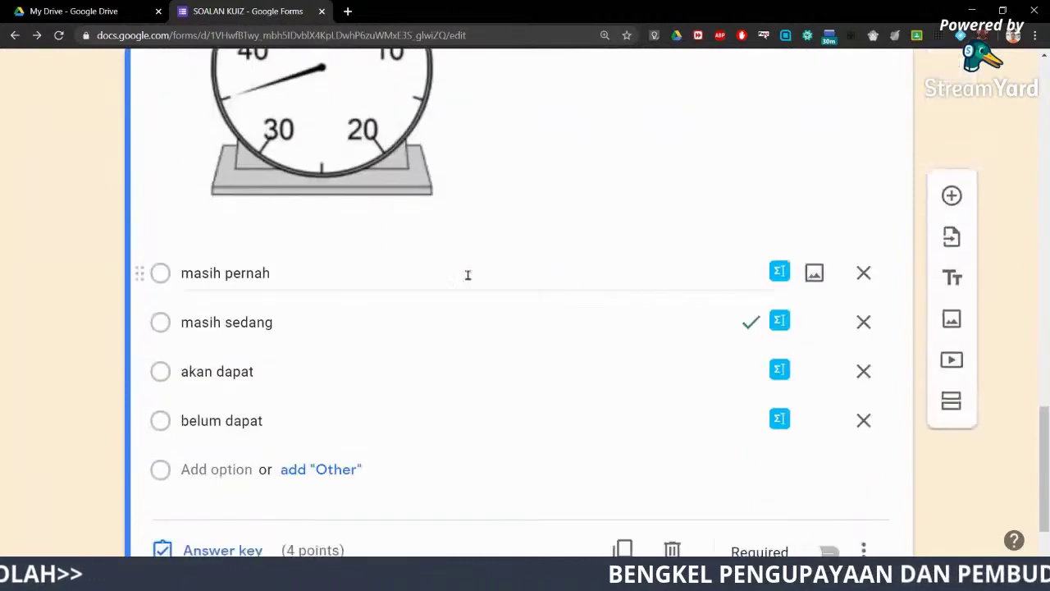
pyautogui.scroll(1, 560, 219)
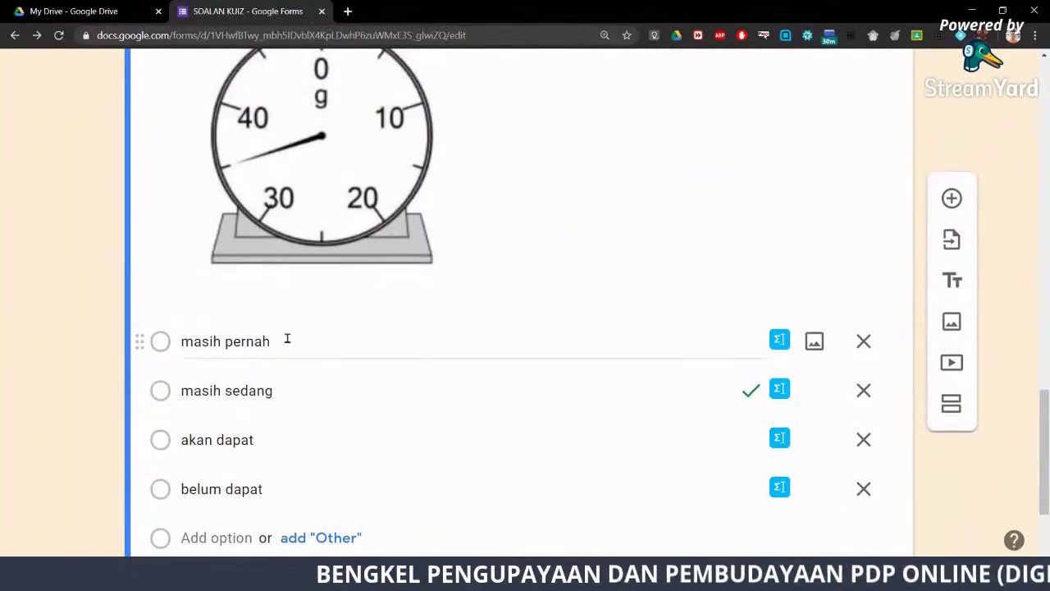
pyautogui.click(288, 339)
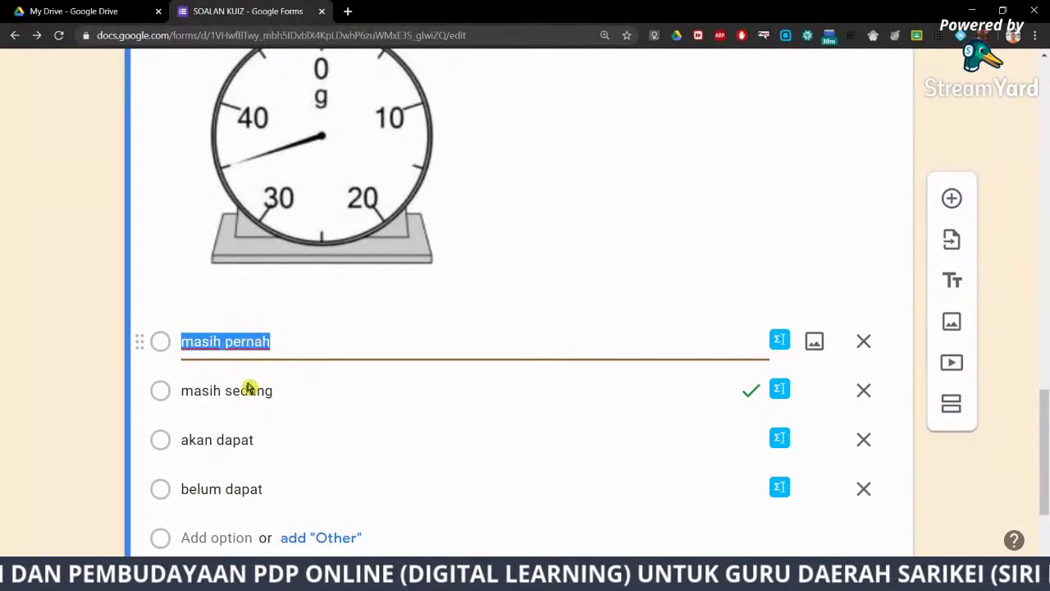
pyautogui.click(278, 388)
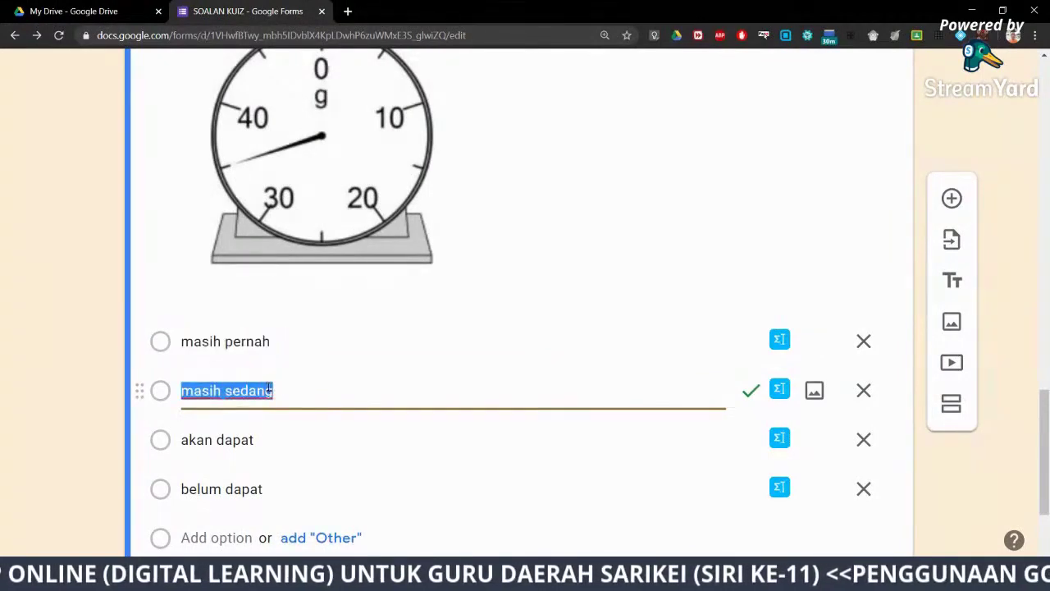
pyautogui.write('35g')
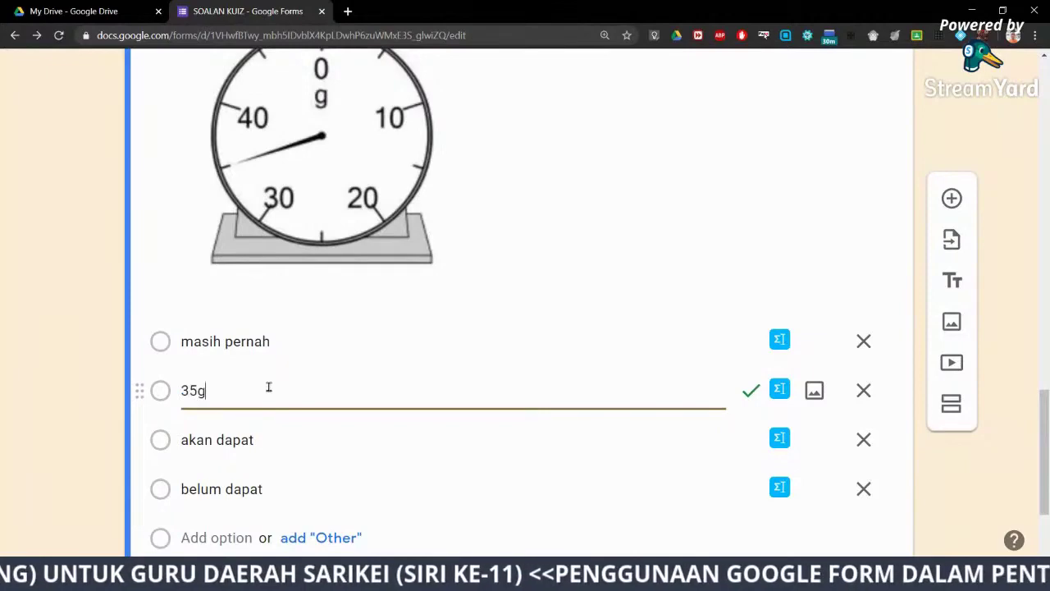
pyautogui.click(275, 341)
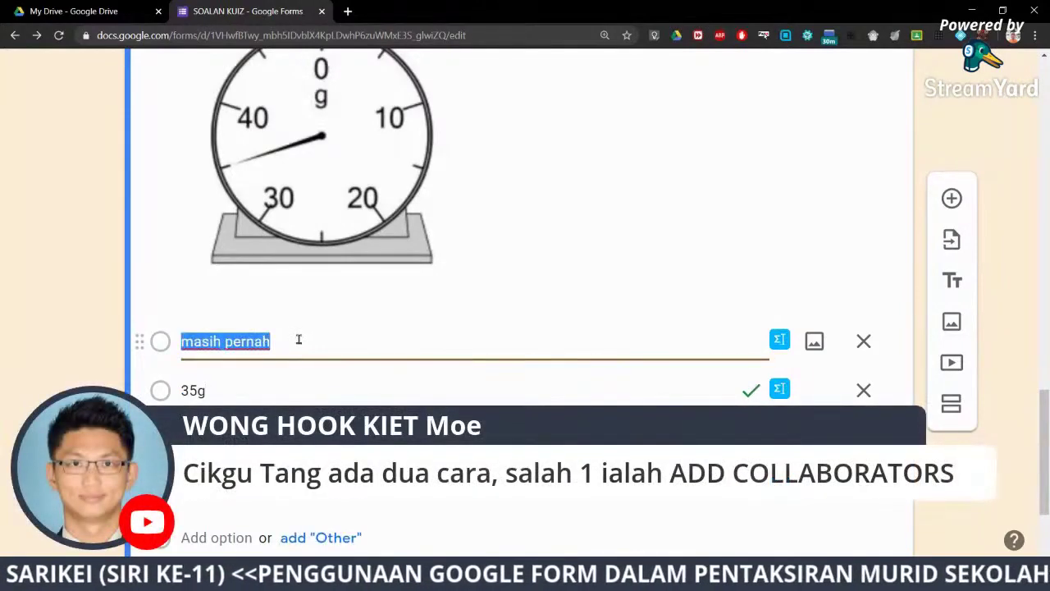
pyautogui.write('40g')
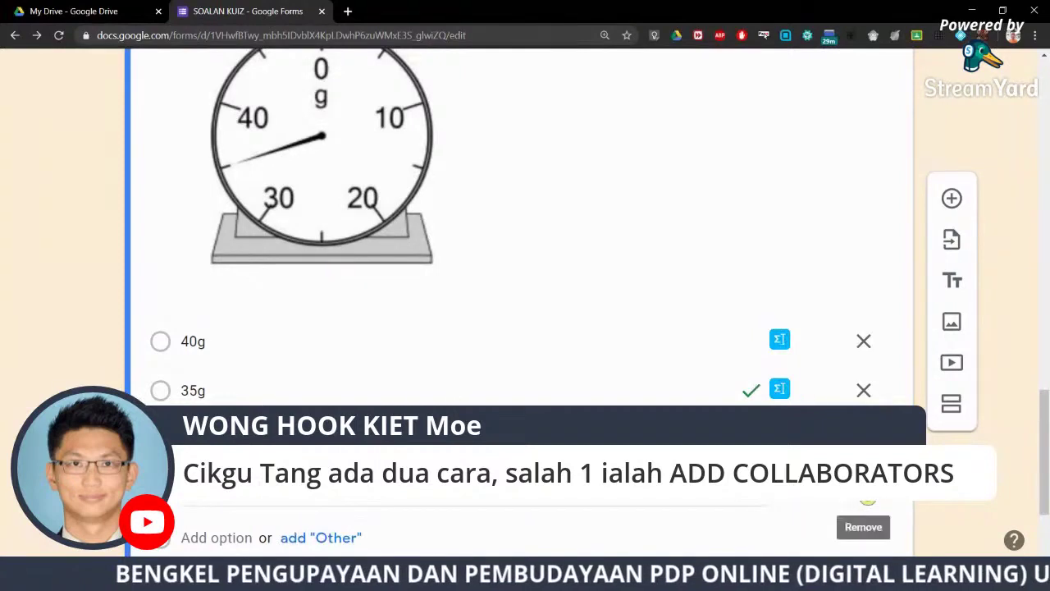
# Remove and then restore the 20g option, and bring up the answer key.
pyautogui.click(867, 498)
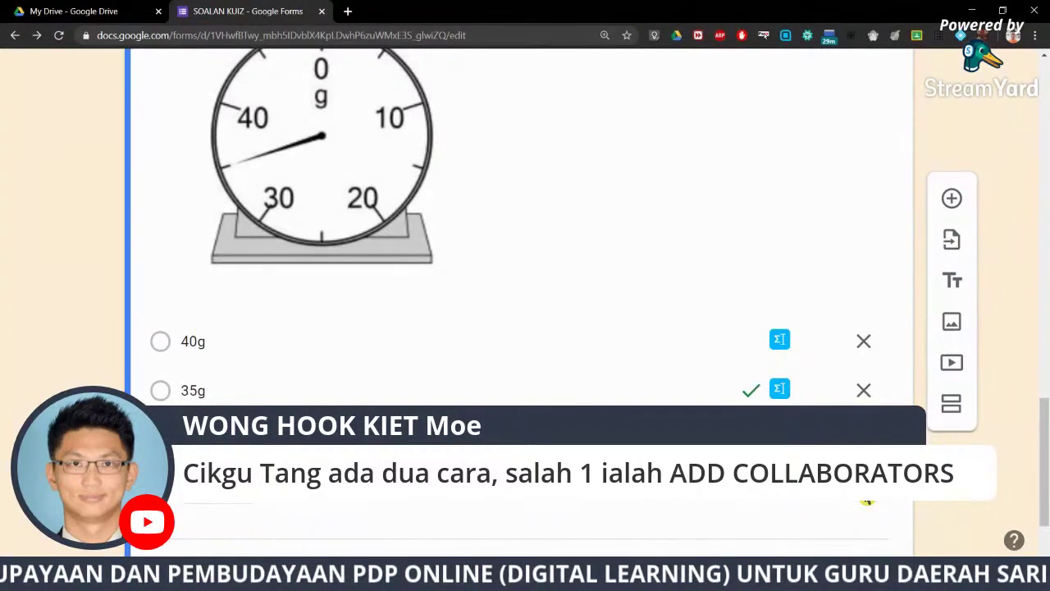
pyautogui.hotkey('ctrl', 'z')
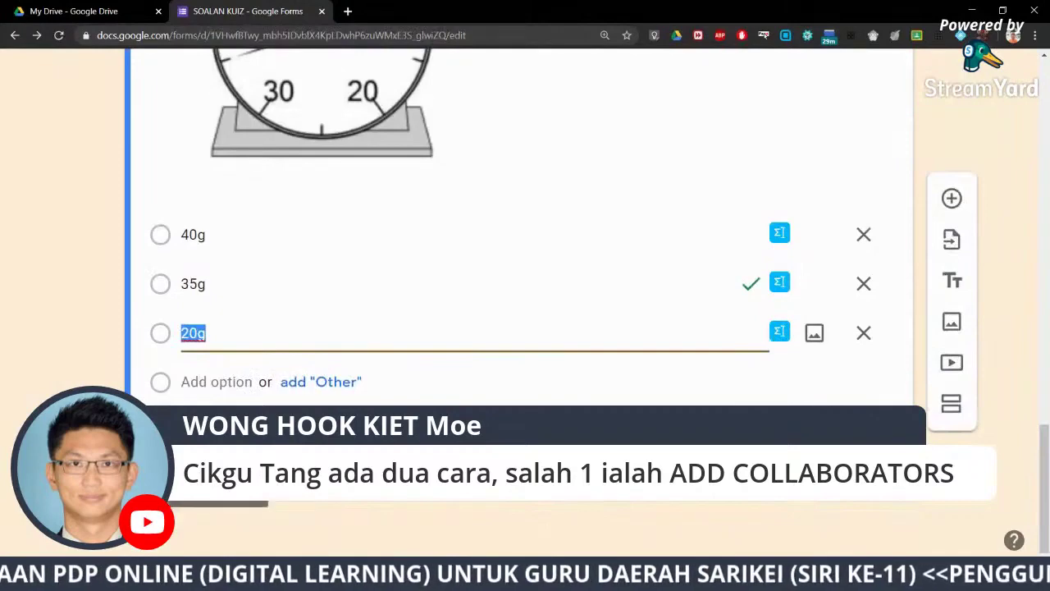
pyautogui.click(168, 480)
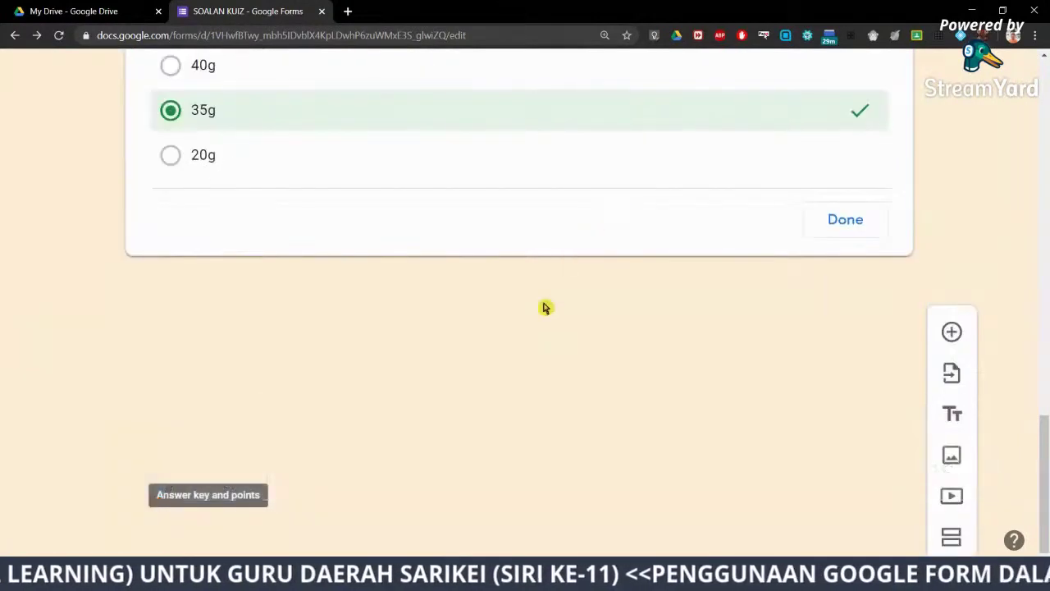
# Confirm 35g as the correct answer worth 4 points and close the answer key.
pyautogui.scroll(2, 541, 300)
pyautogui.scroll(5, 194, 457)
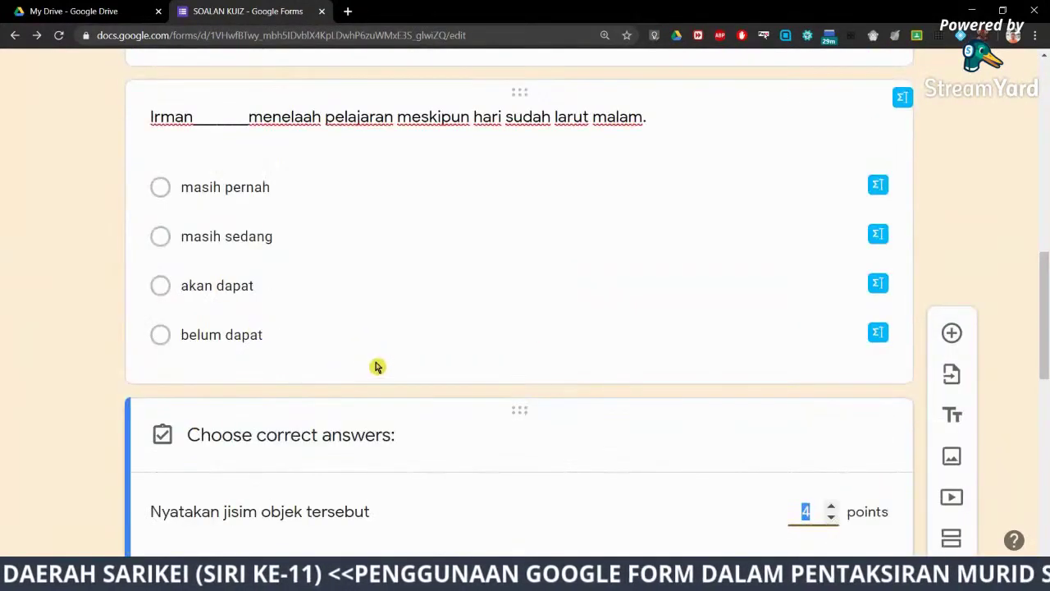
pyautogui.scroll(-6, 333, 438)
pyautogui.scroll(4, 402, 341)
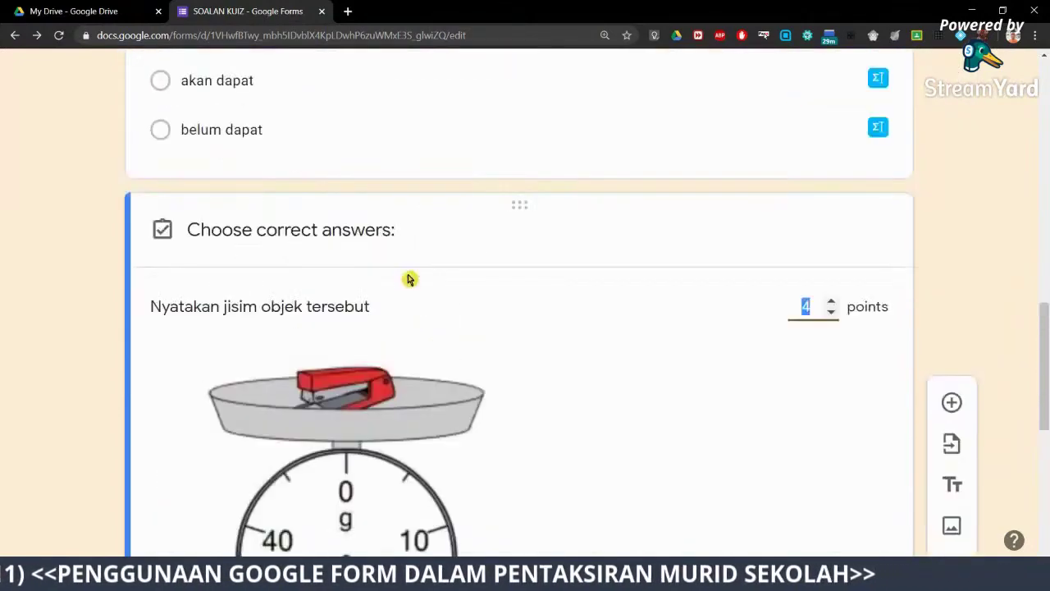
pyautogui.scroll(-5, 410, 277)
pyautogui.scroll(-1, 407, 279)
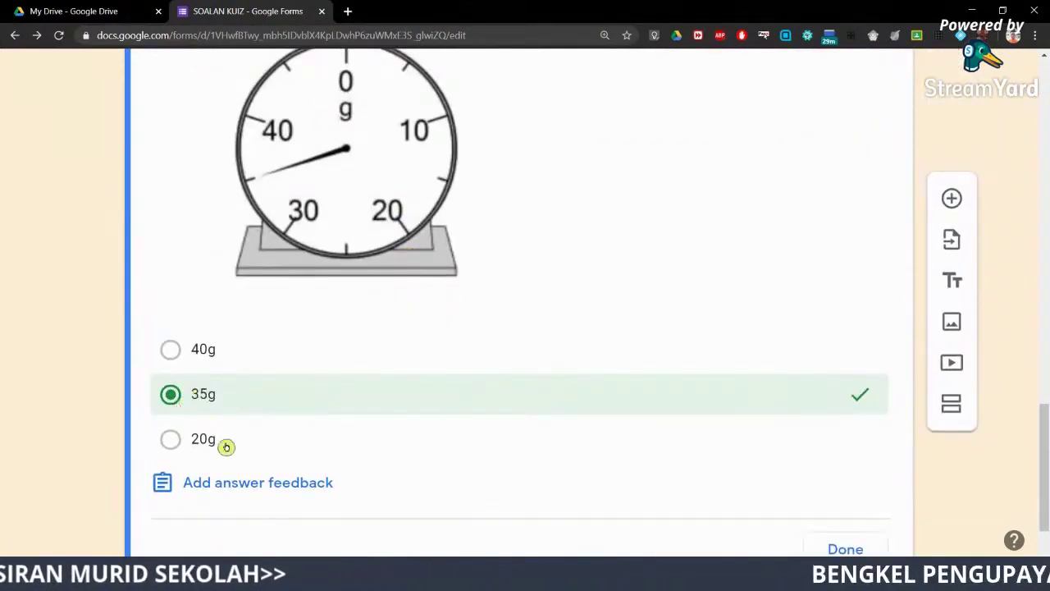
pyautogui.scroll(3, 800, 440)
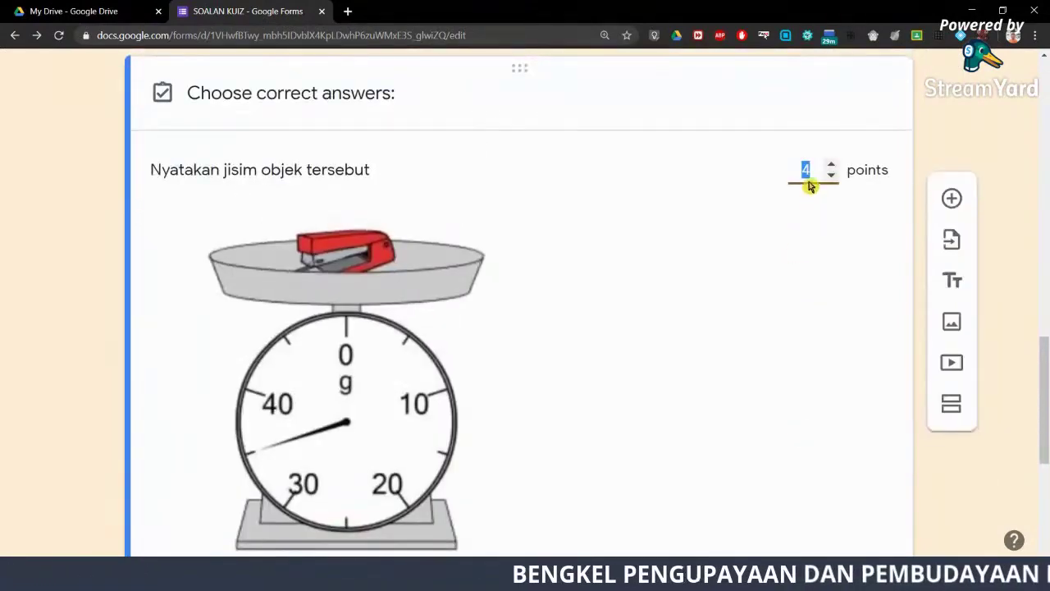
pyautogui.scroll(-4, 839, 382)
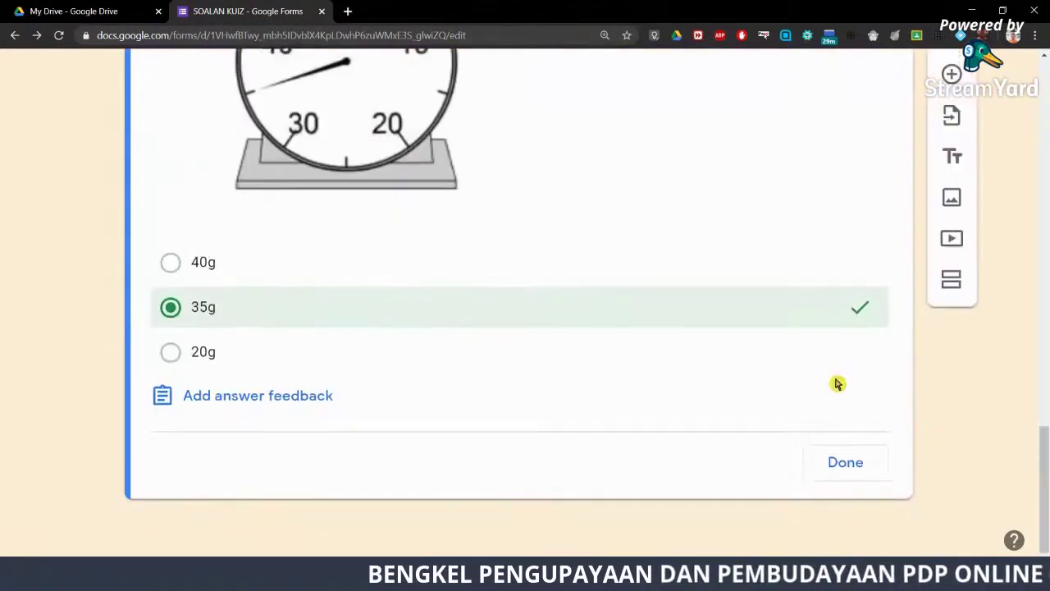
pyautogui.click(842, 467)
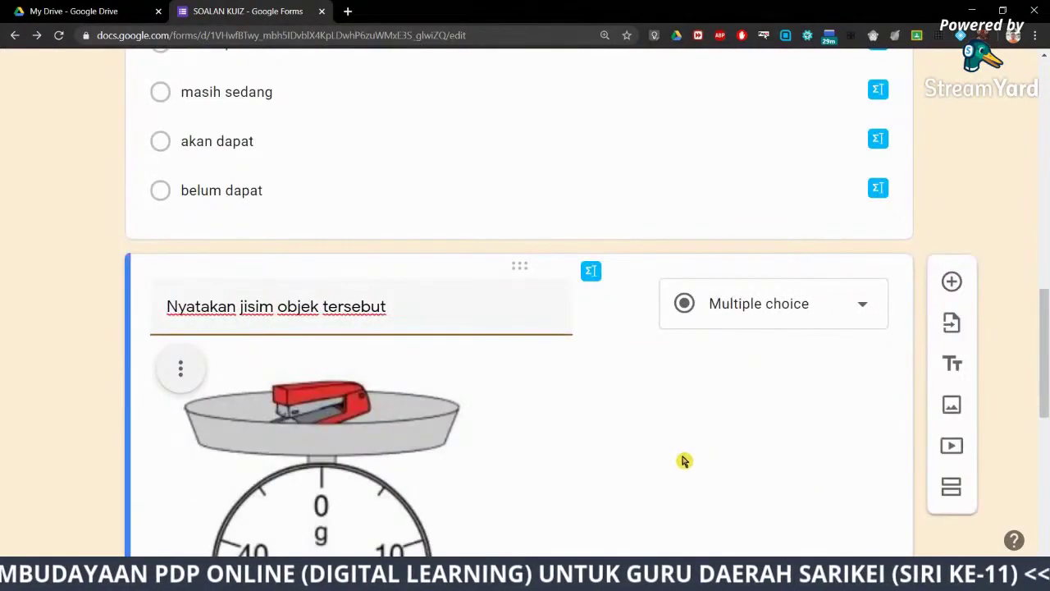
pyautogui.scroll(-1, 624, 410)
pyautogui.scroll(-3, 621, 407)
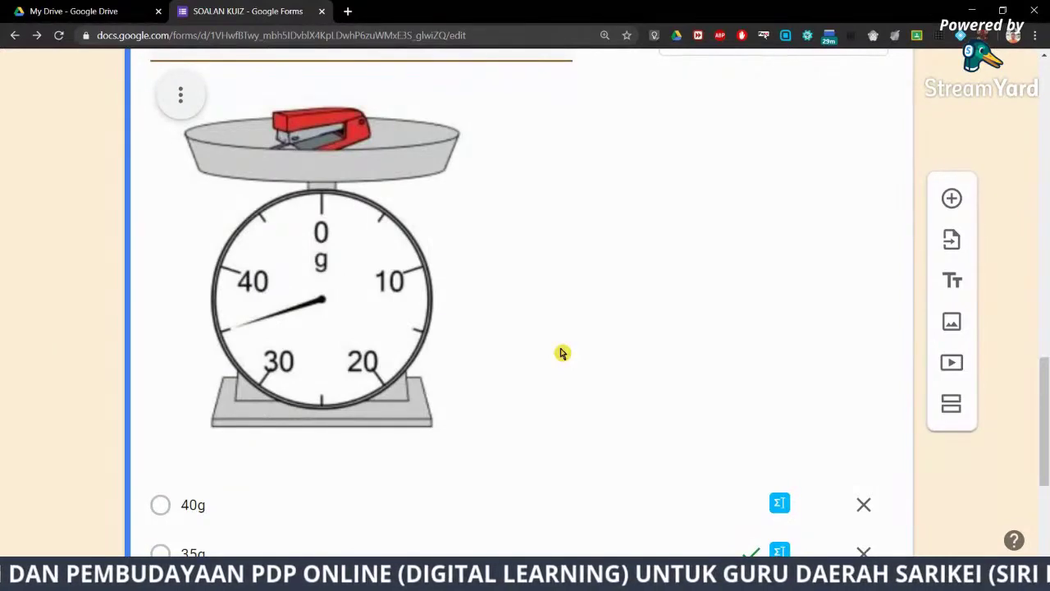
pyautogui.scroll(-3, 562, 353)
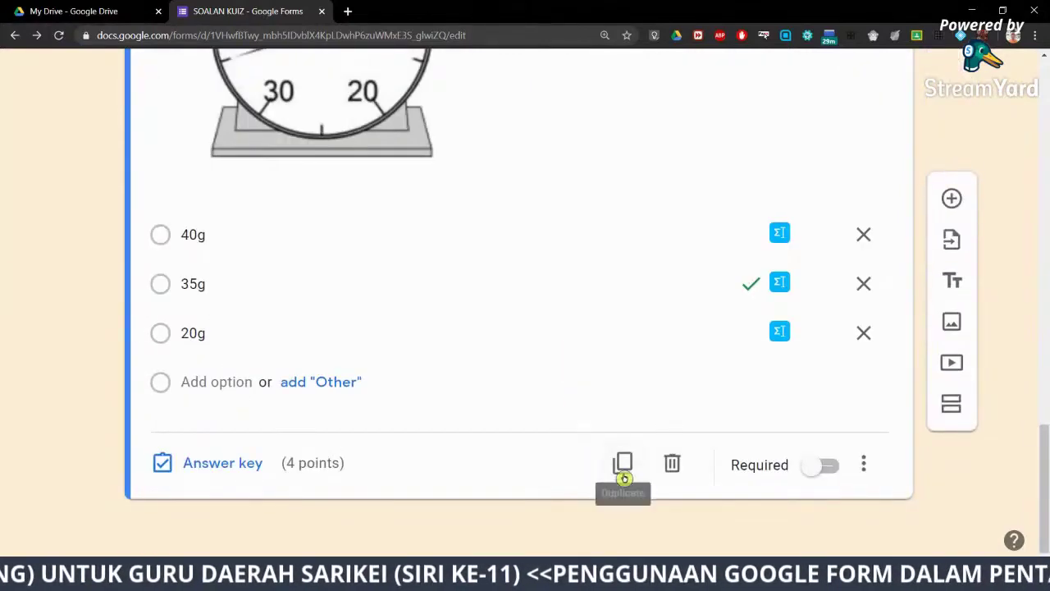
# Duplicate the scale question and retitle the copy 'Antara yang berikut, objek yang manakah paling ringan?'.
pyautogui.click(624, 476)
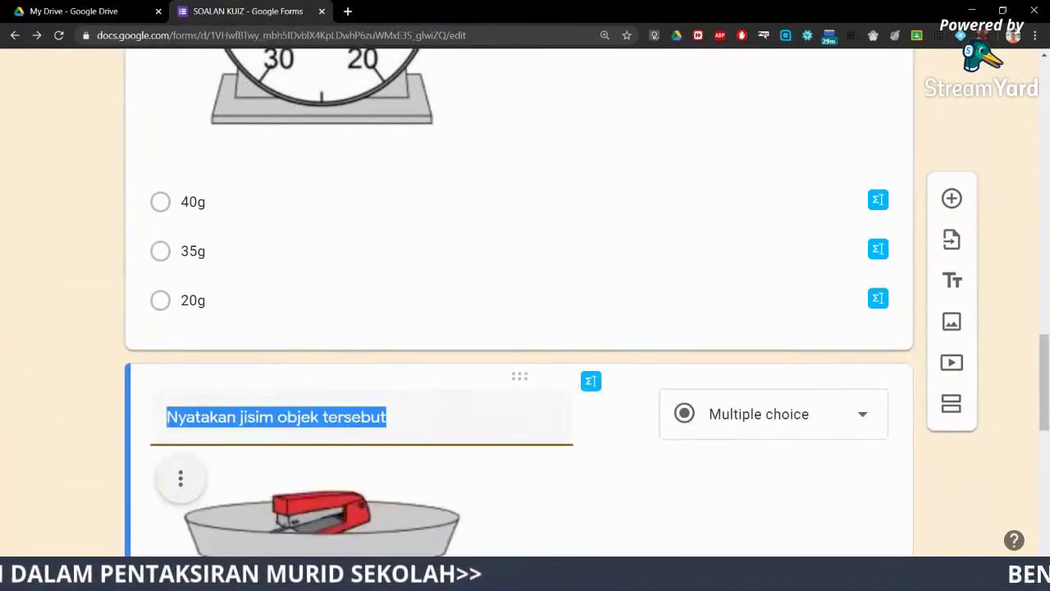
pyautogui.hotkey('alt', 'Tab')
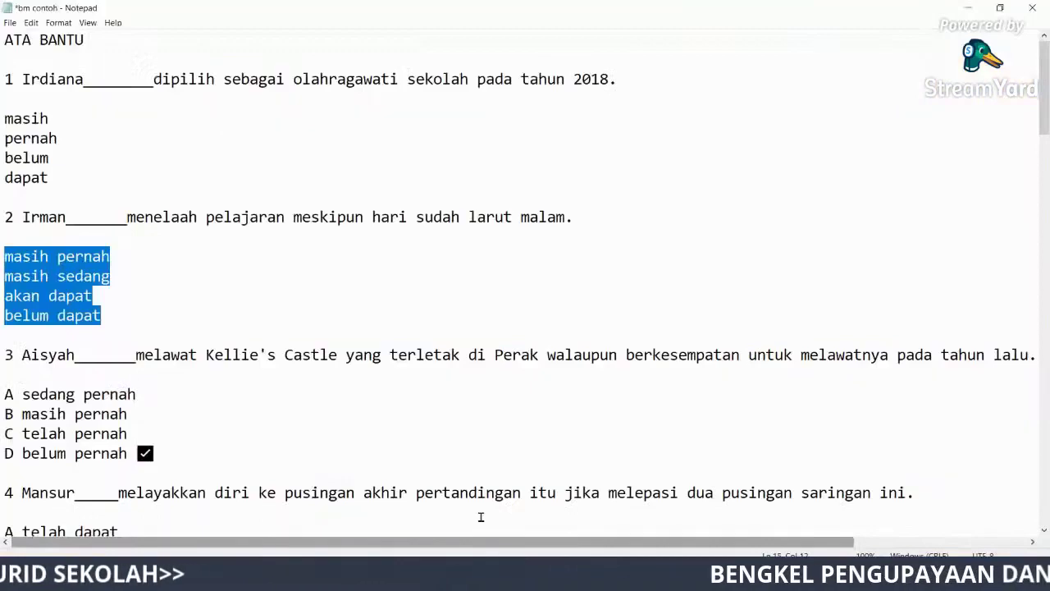
pyautogui.scroll(-20, 340, 413)
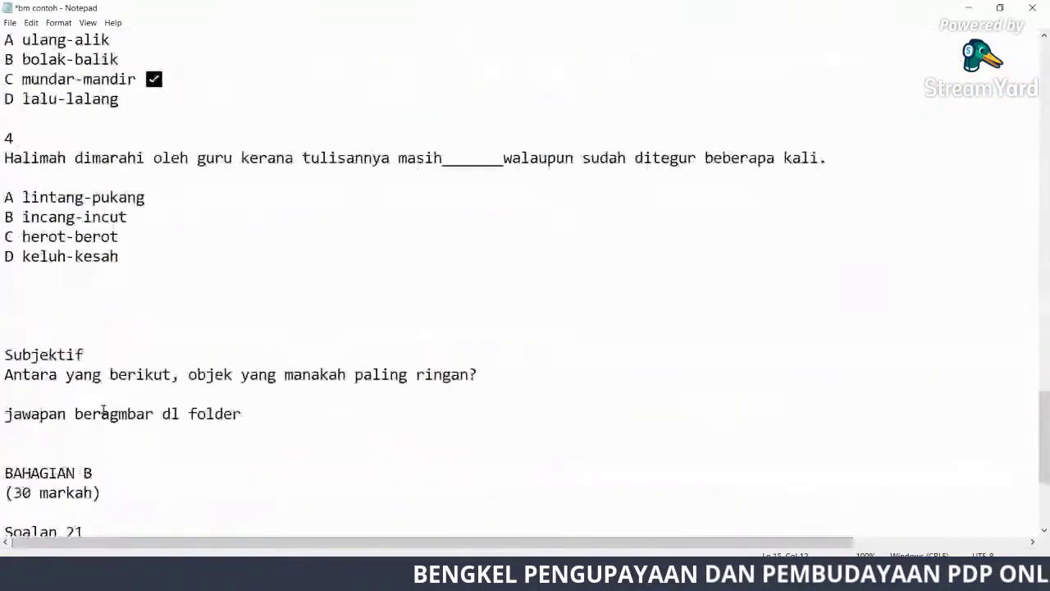
pyautogui.moveTo(5, 375); pyautogui.dragTo(471, 375)
pyautogui.hotkey('ctrl', 'c')
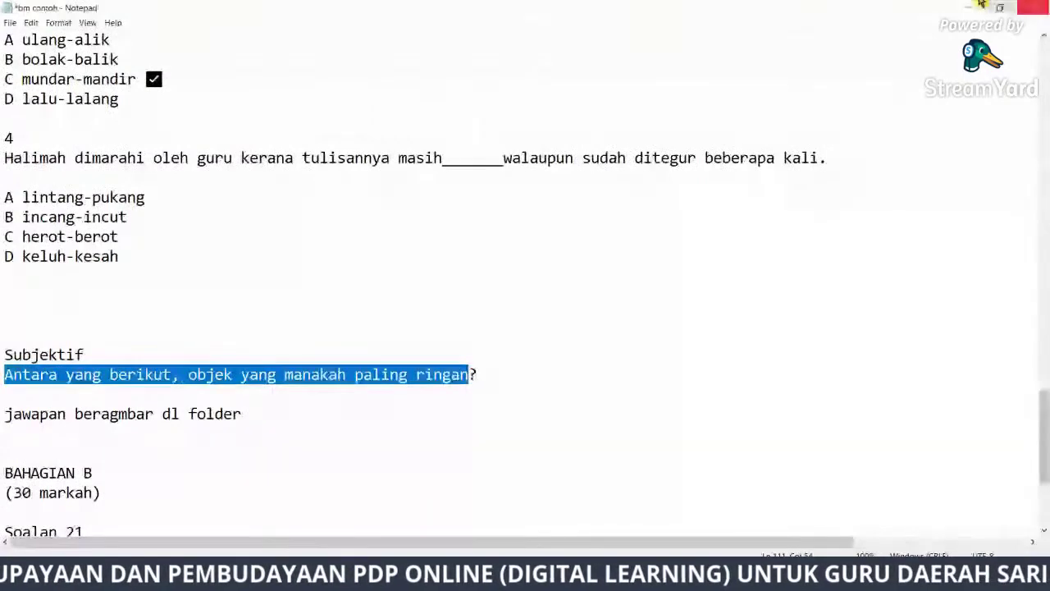
pyautogui.click(969, 16)
pyautogui.tripleClick(392, 417)
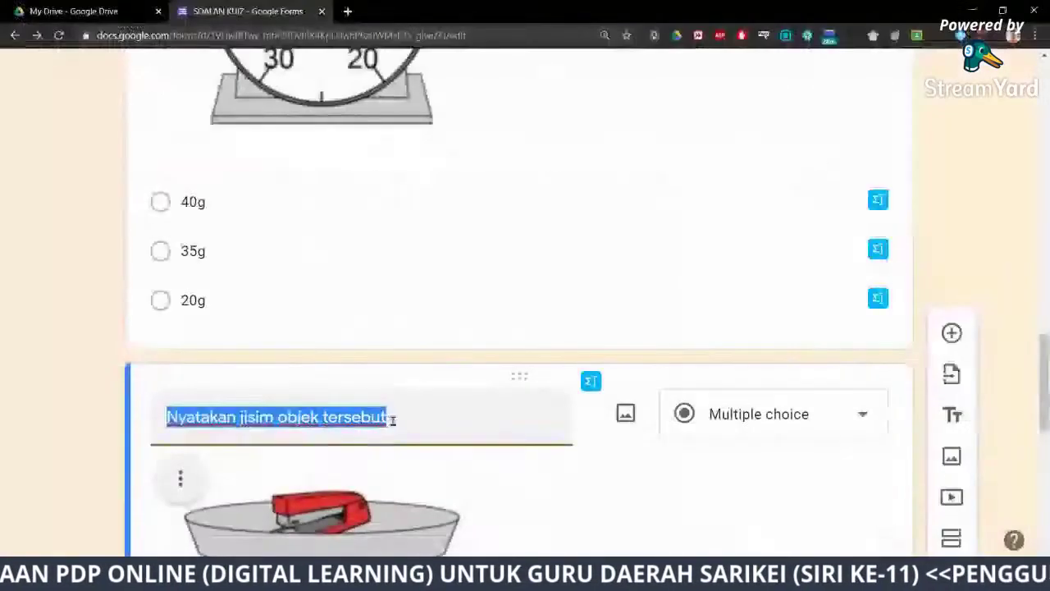
pyautogui.hotkey('ctrl', 'v')
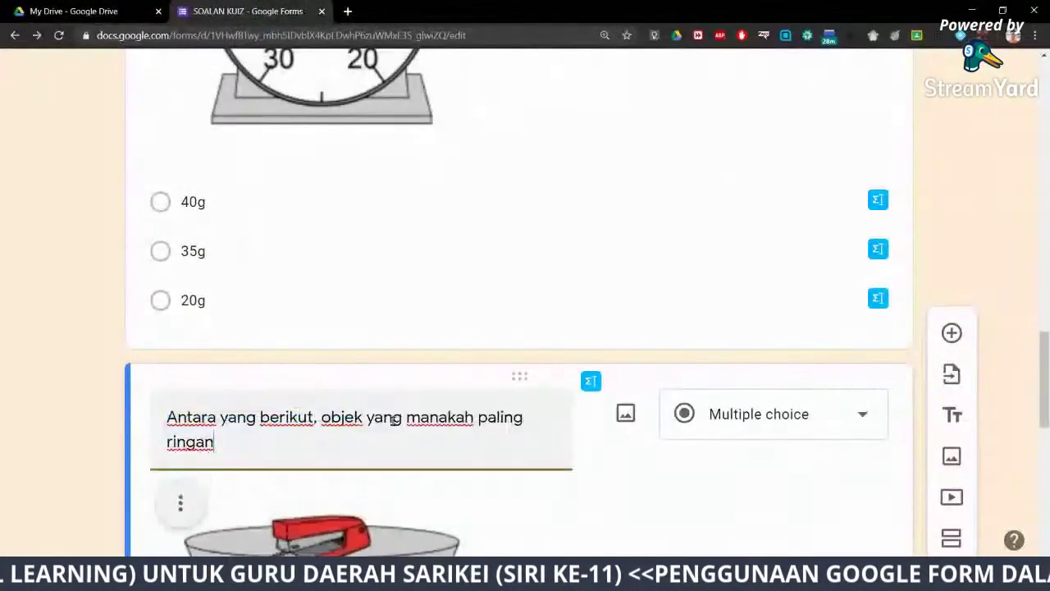
pyautogui.write('?')
# Remove the scale picture from the duplicated question.
pyautogui.click(177, 513)
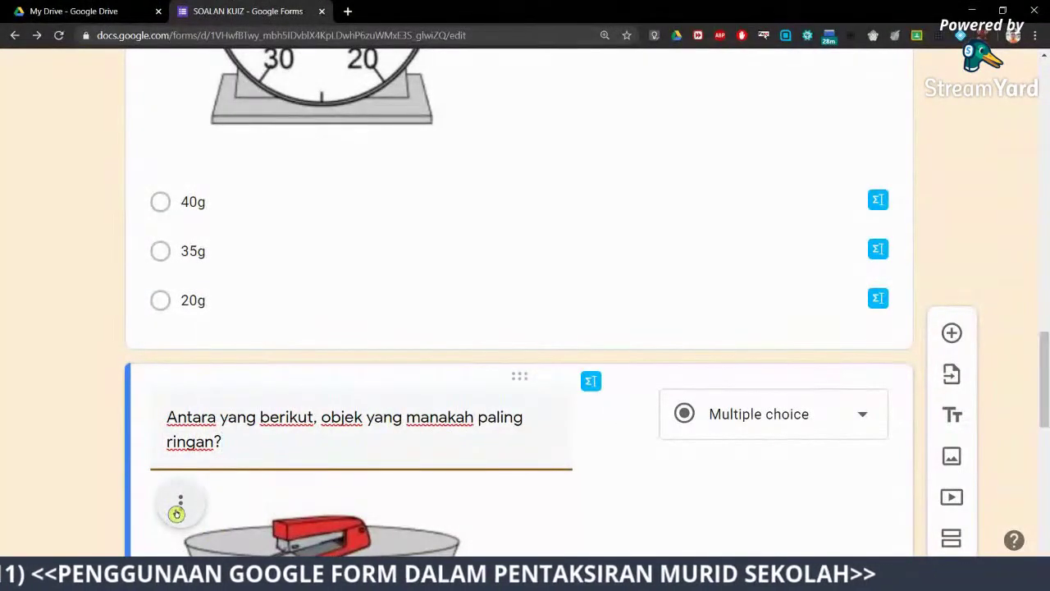
pyautogui.click(178, 508)
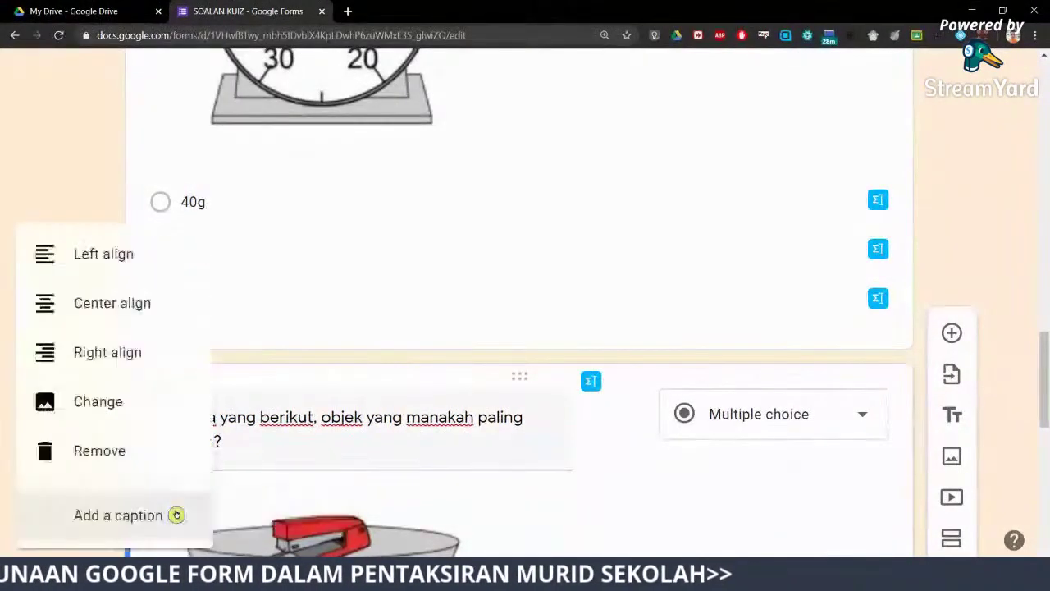
pyautogui.click(109, 460)
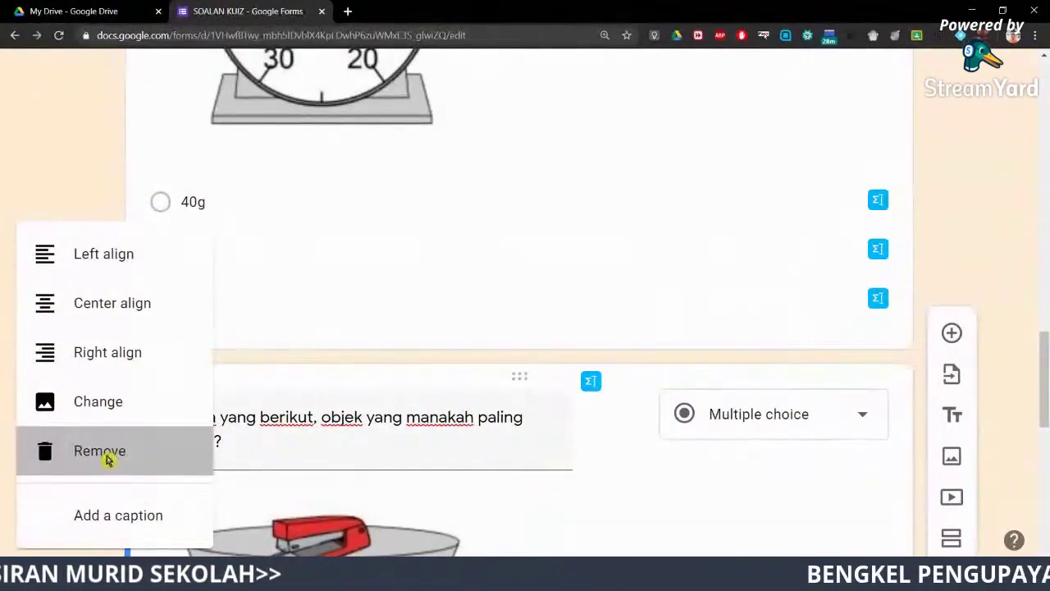
# Open the Insert image dialog for the 40g option of the lightest-object question.
pyautogui.scroll(-2, 656, 432)
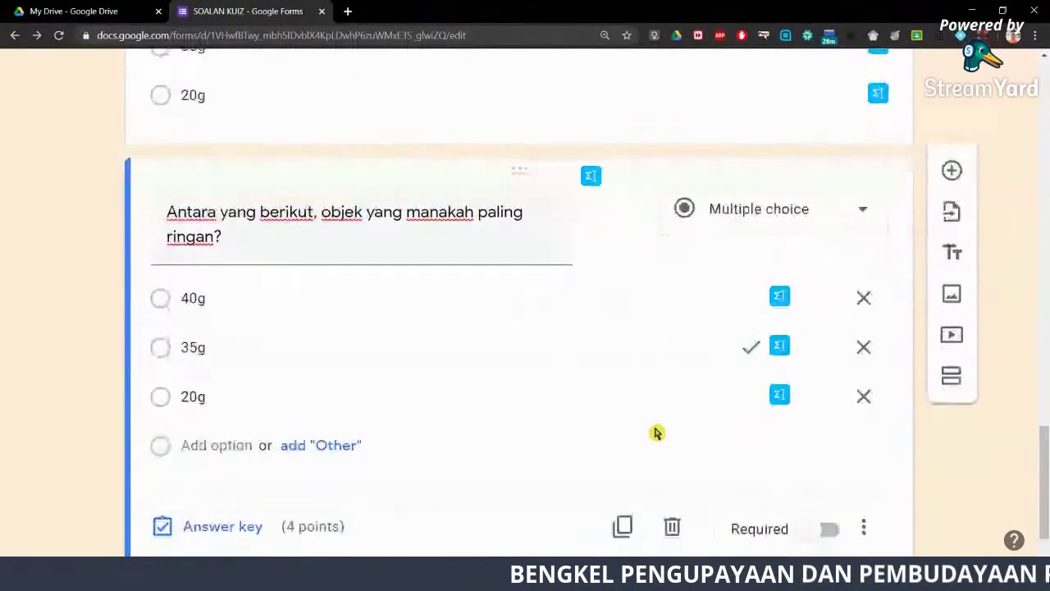
pyautogui.click(221, 306)
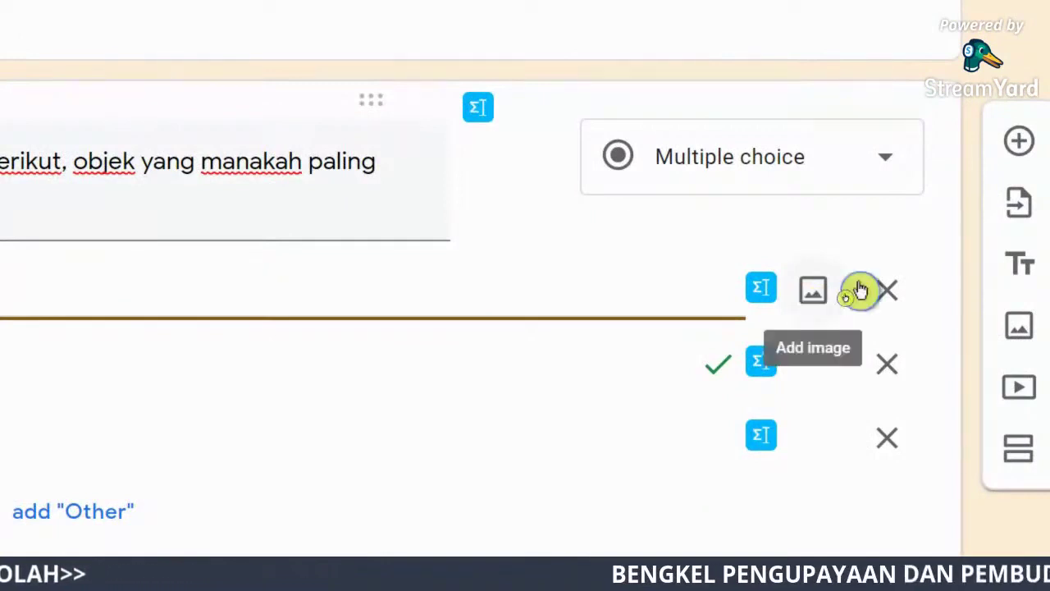
pyautogui.click(835, 294)
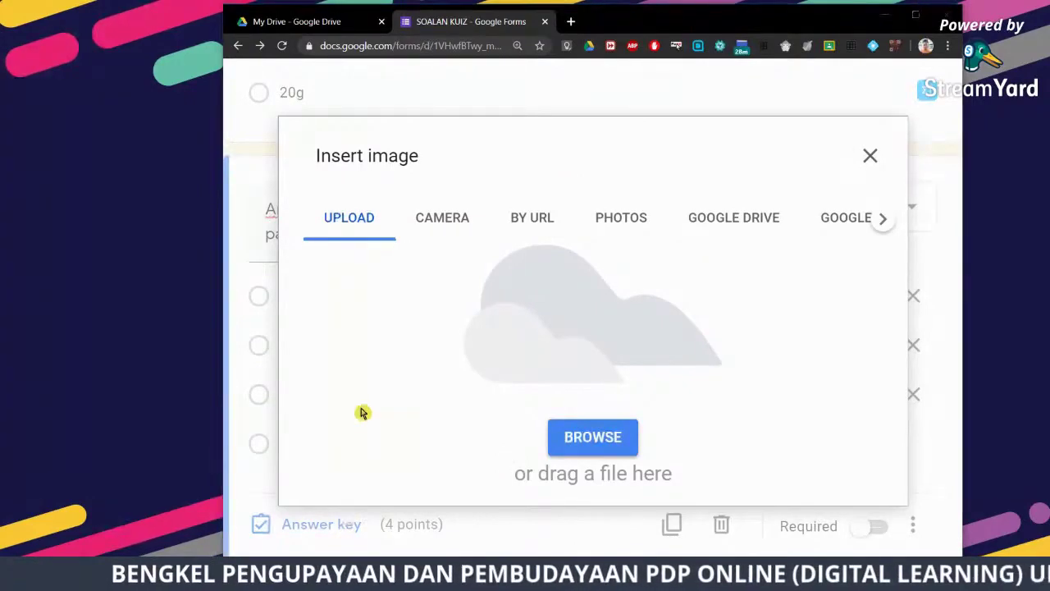
# Upload image file 1 from the soalan Gf folder as the first option's picture.
pyautogui.press('super+e')
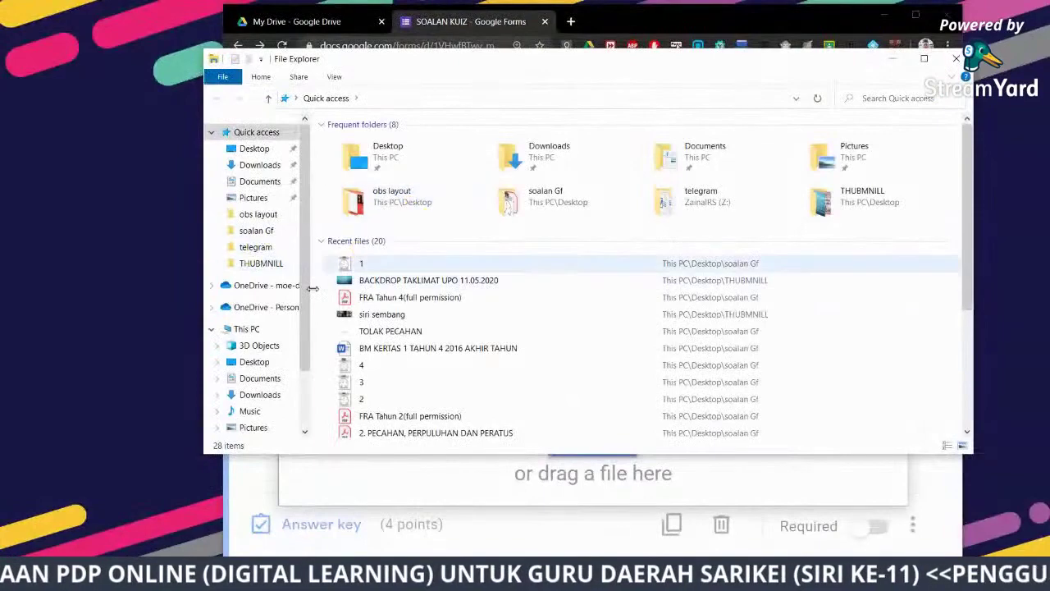
pyautogui.click(259, 233)
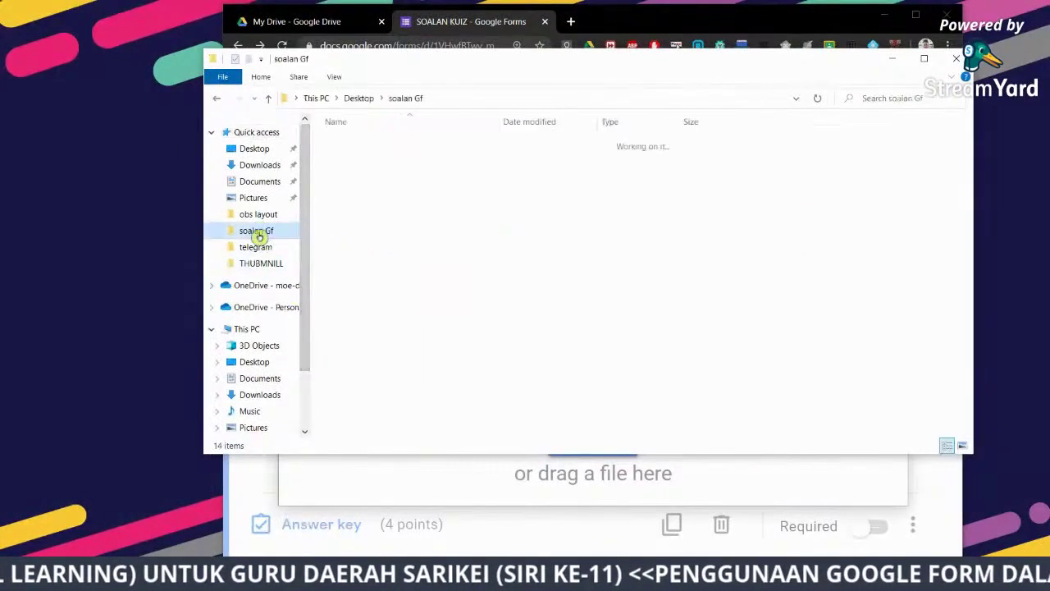
pyautogui.moveTo(695, 60); pyautogui.dragTo(612, 73)
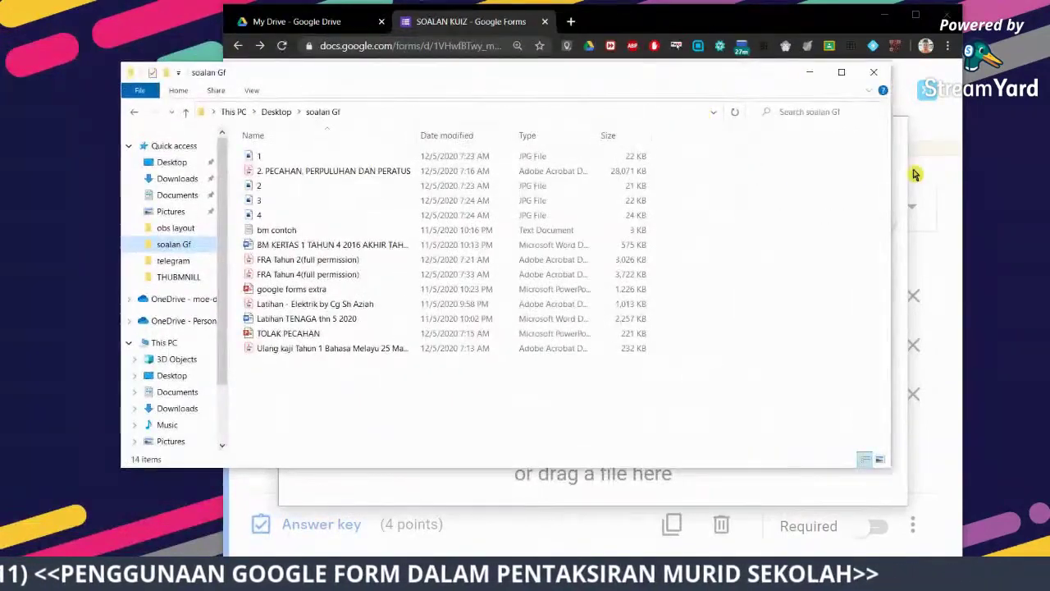
pyautogui.moveTo(891, 165); pyautogui.dragTo(693, 189)
pyautogui.moveTo(468, 73); pyautogui.dragTo(380, 60)
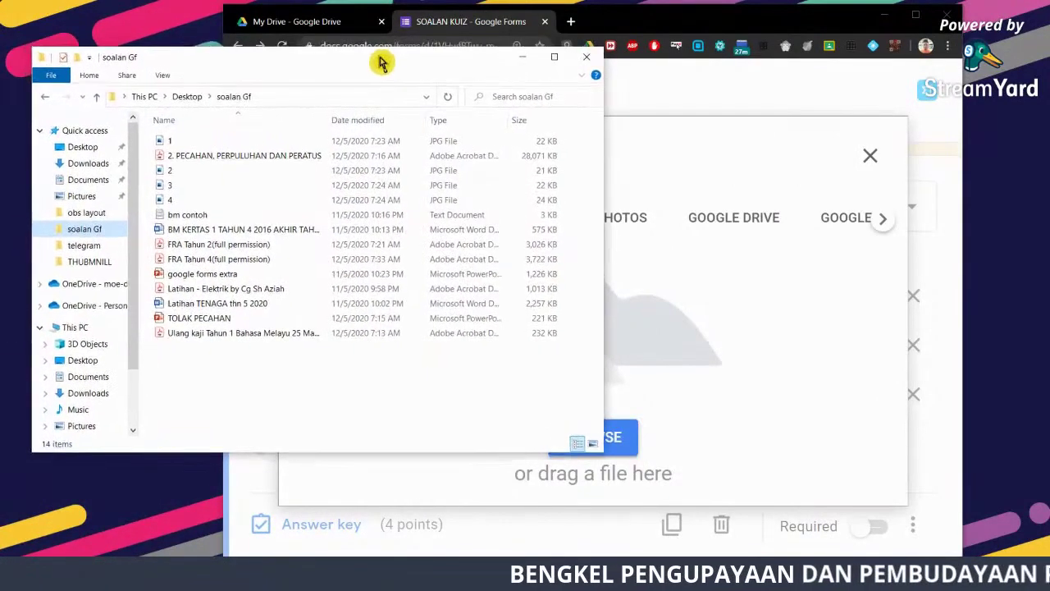
pyautogui.moveTo(174, 146); pyautogui.dragTo(694, 362)
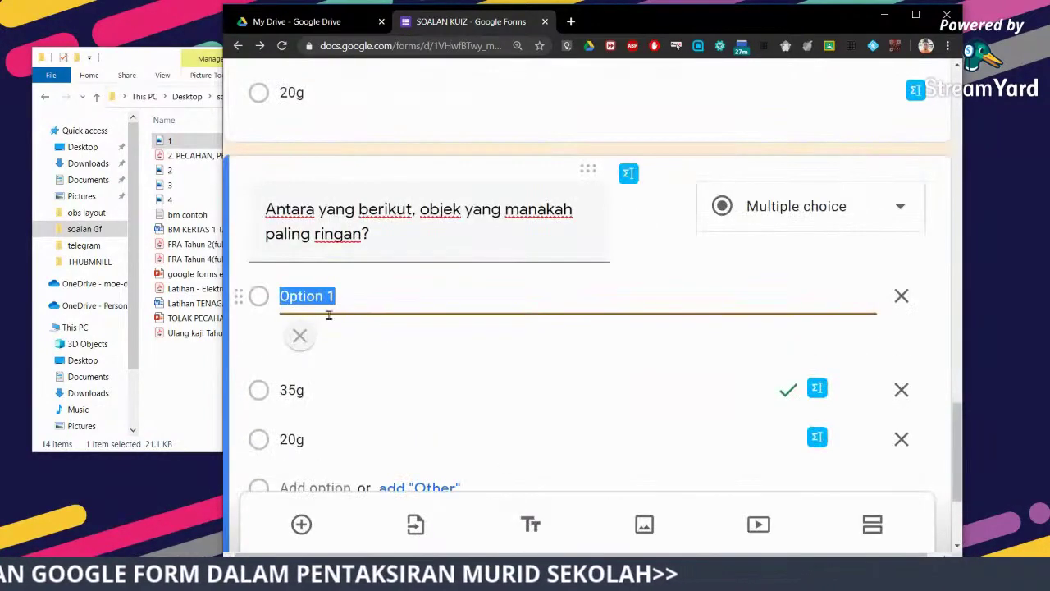
# Upload image file 2 as the picture for the second answer option.
pyautogui.scroll(-3, 518, 340)
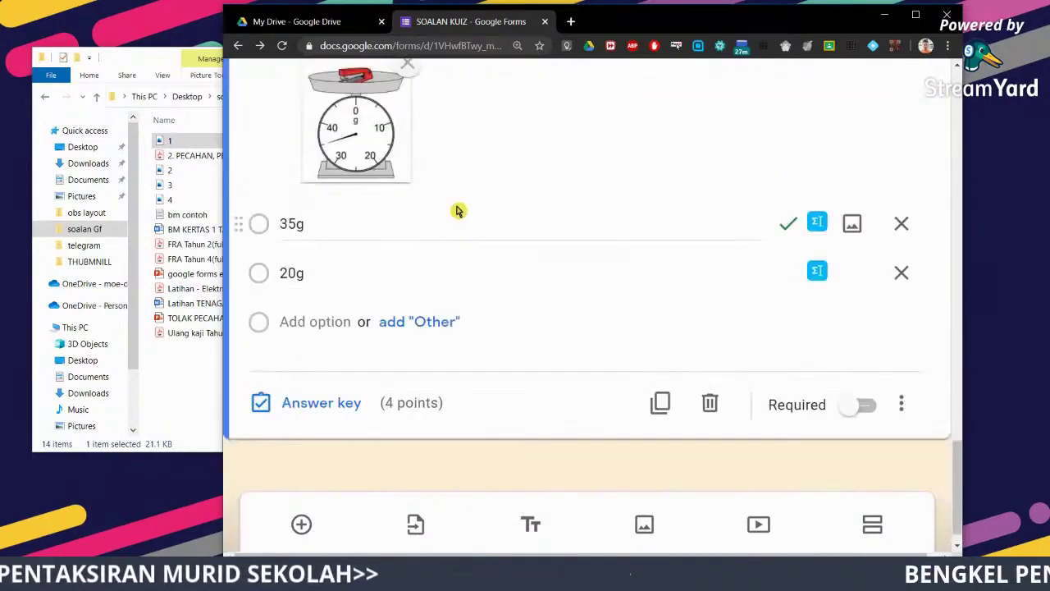
pyautogui.scroll(2, 460, 211)
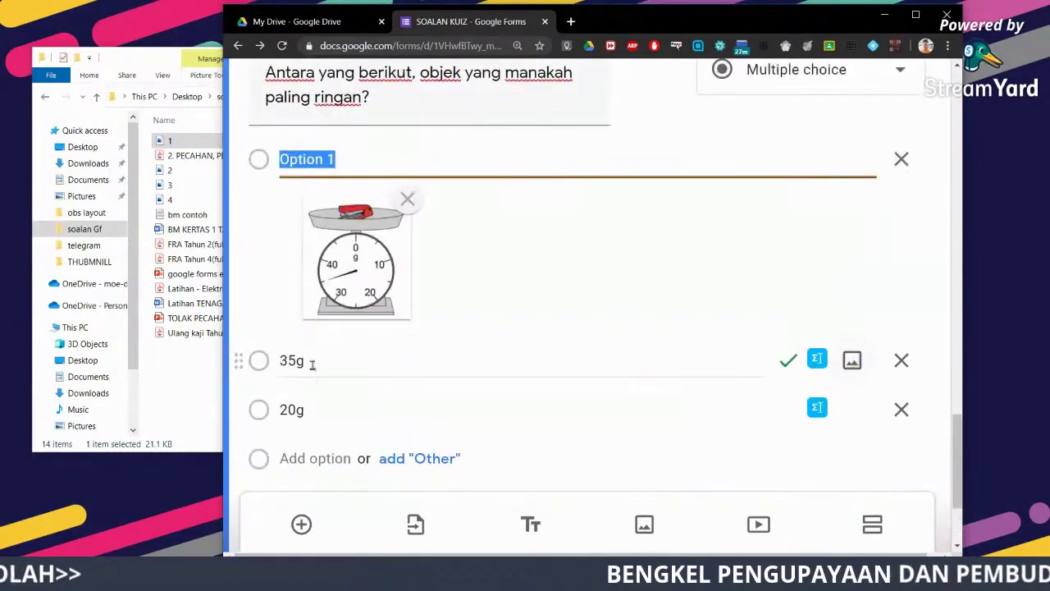
pyautogui.click(312, 364)
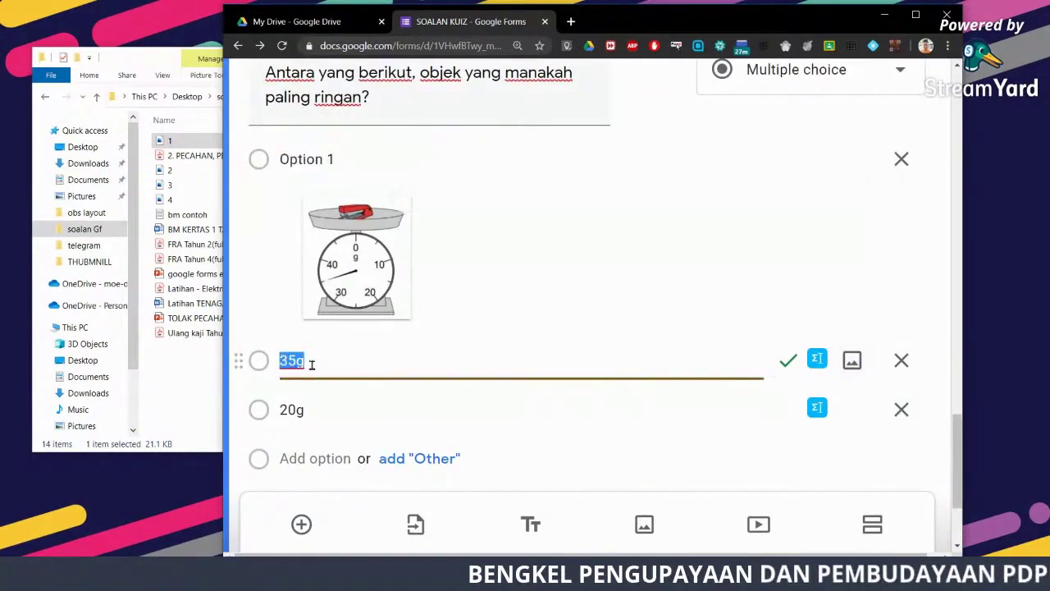
pyautogui.click(851, 359)
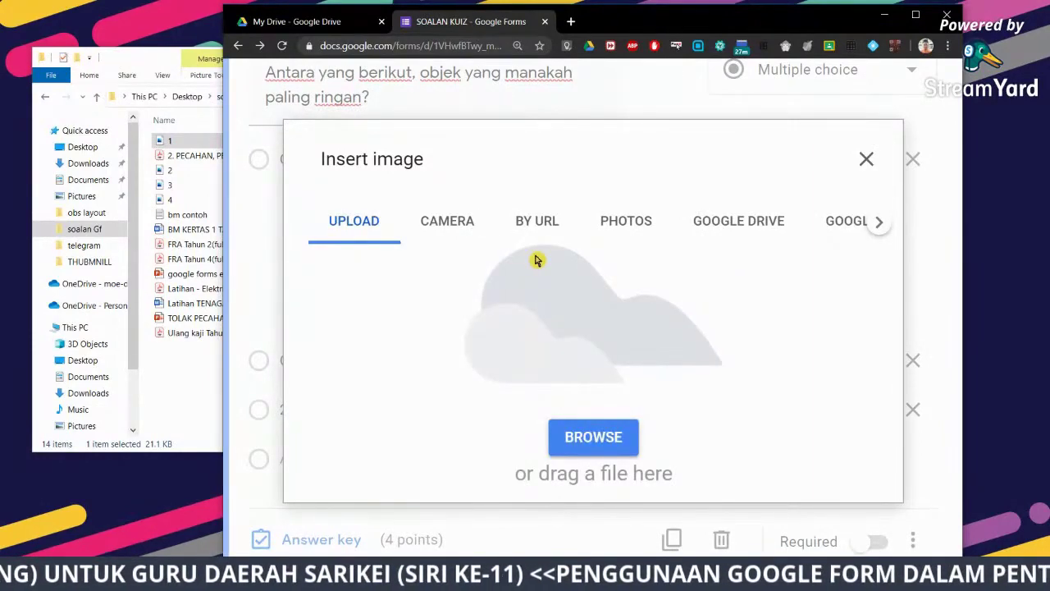
pyautogui.click(170, 171)
pyautogui.moveTo(170, 171); pyautogui.dragTo(725, 325)
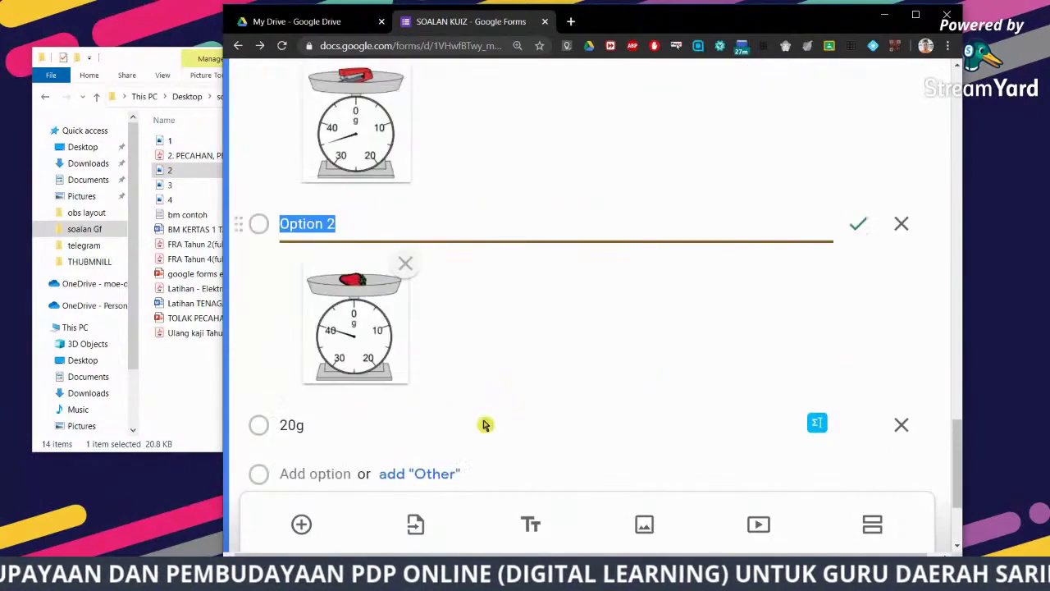
# Delete the 20g text from the third answer option.
pyautogui.click(328, 429)
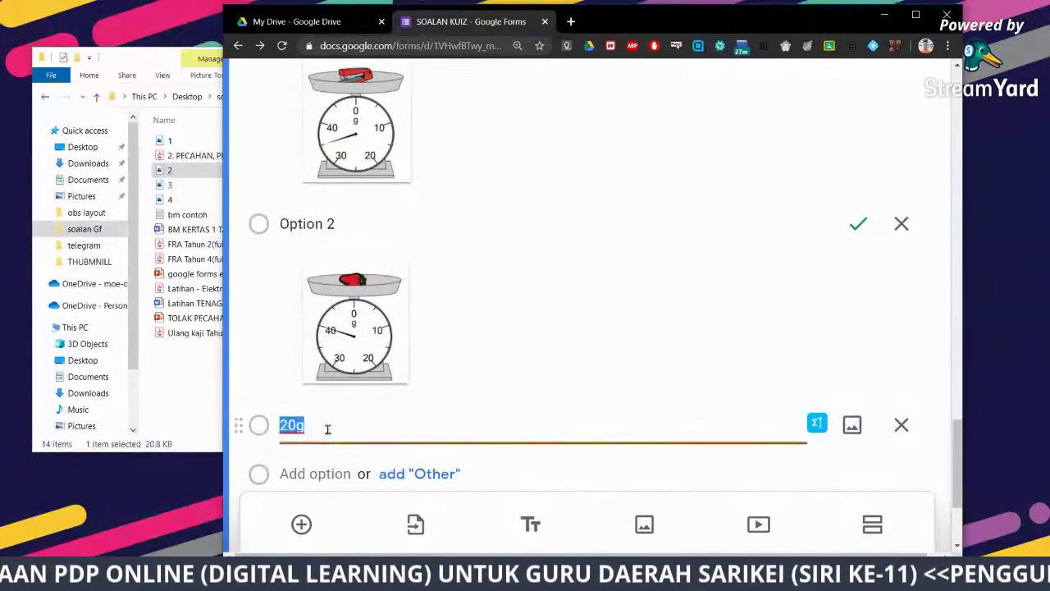
pyautogui.press('BackSpace')
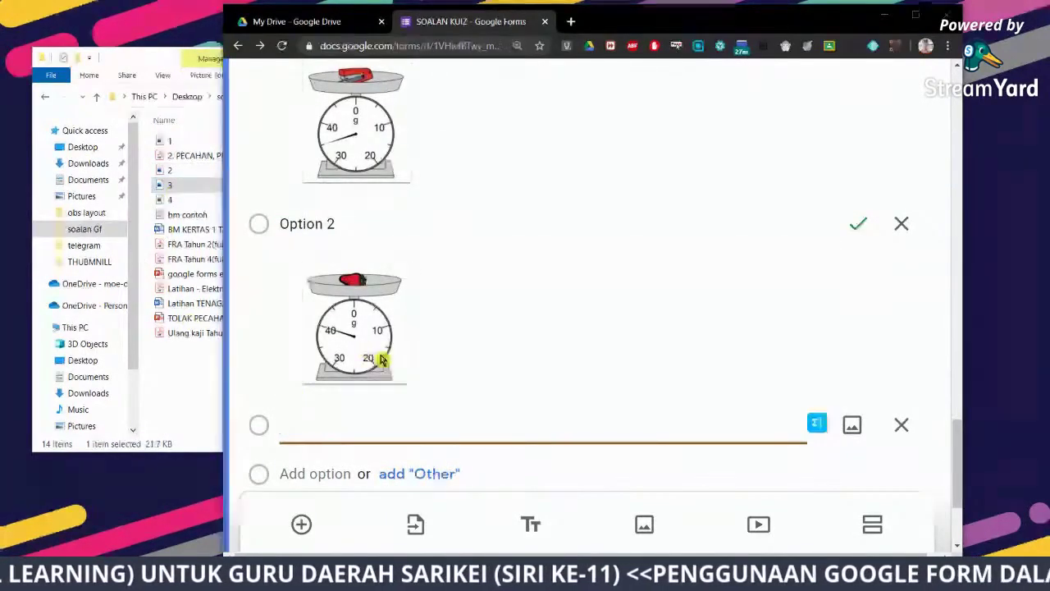
pyautogui.moveTo(383, 358); pyautogui.dragTo(703, 279)
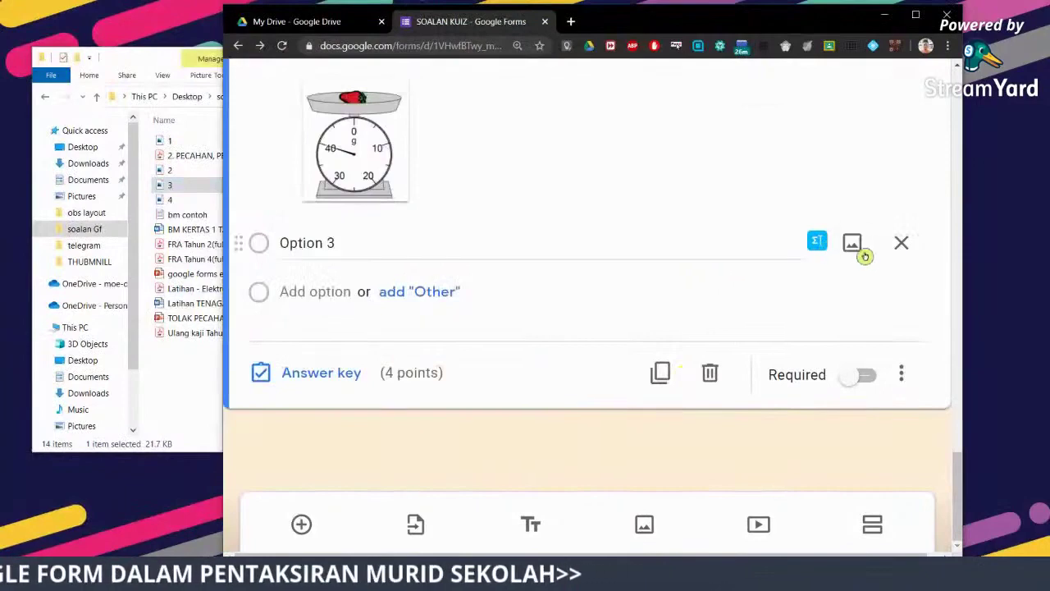
# Upload image file 3 to Option 3, then maximize the browser window.
pyautogui.click(854, 244)
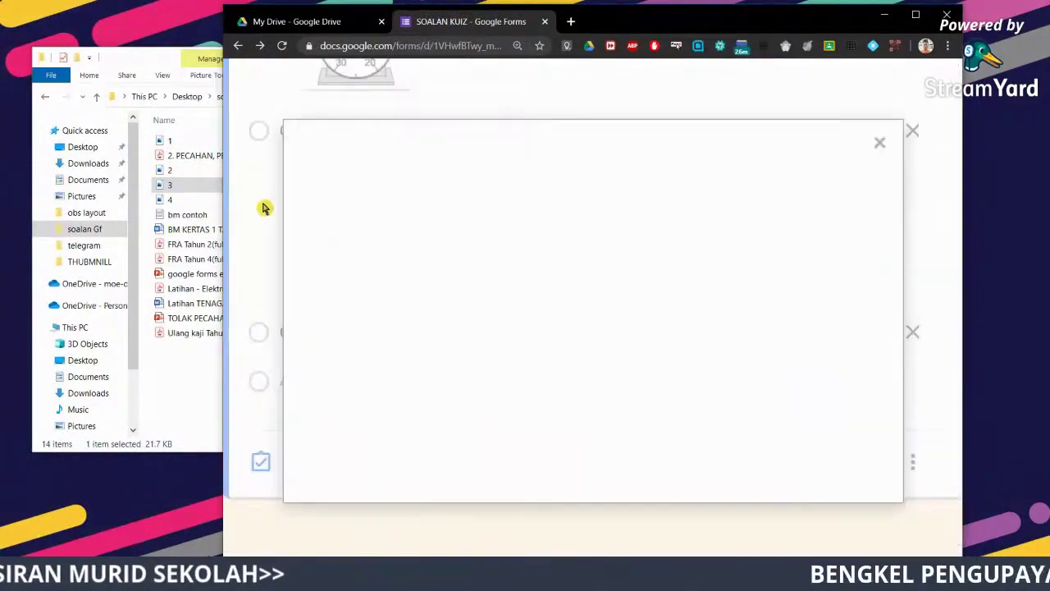
pyautogui.moveTo(171, 185); pyautogui.dragTo(518, 323)
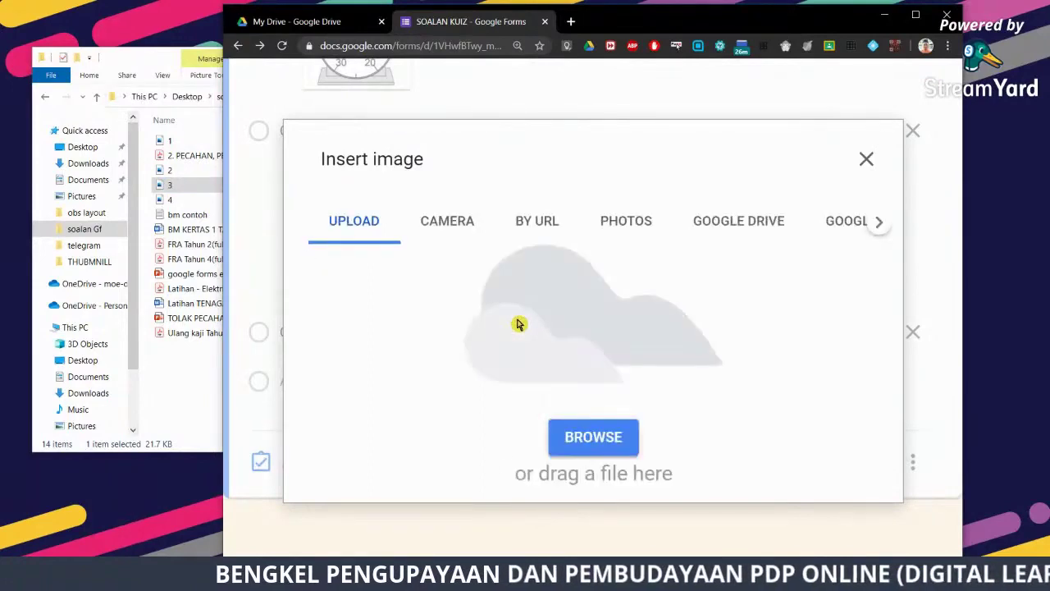
pyautogui.moveTo(169, 183); pyautogui.dragTo(573, 370)
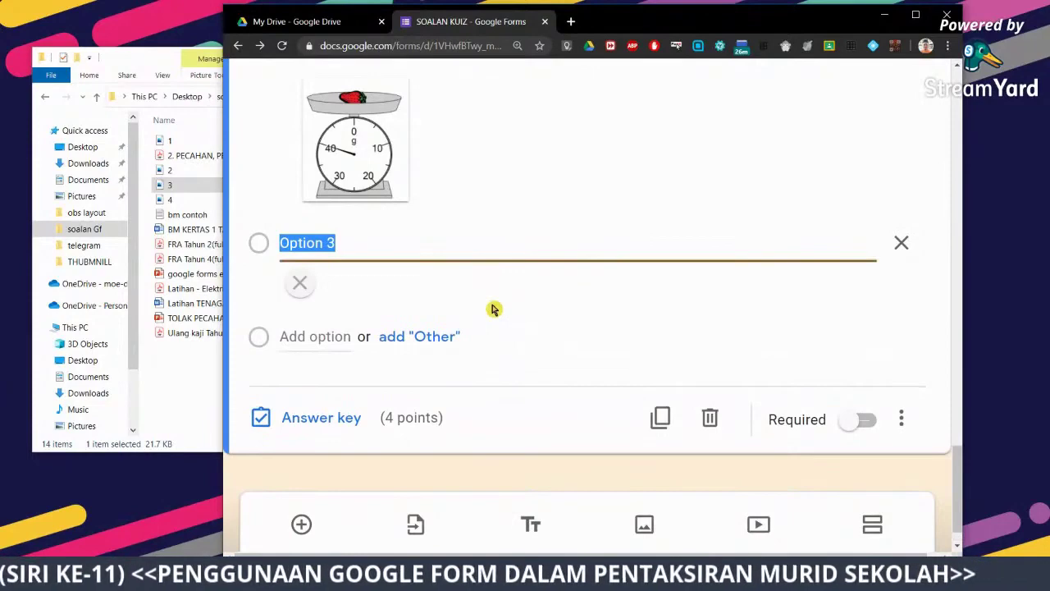
pyautogui.scroll(6, 493, 309)
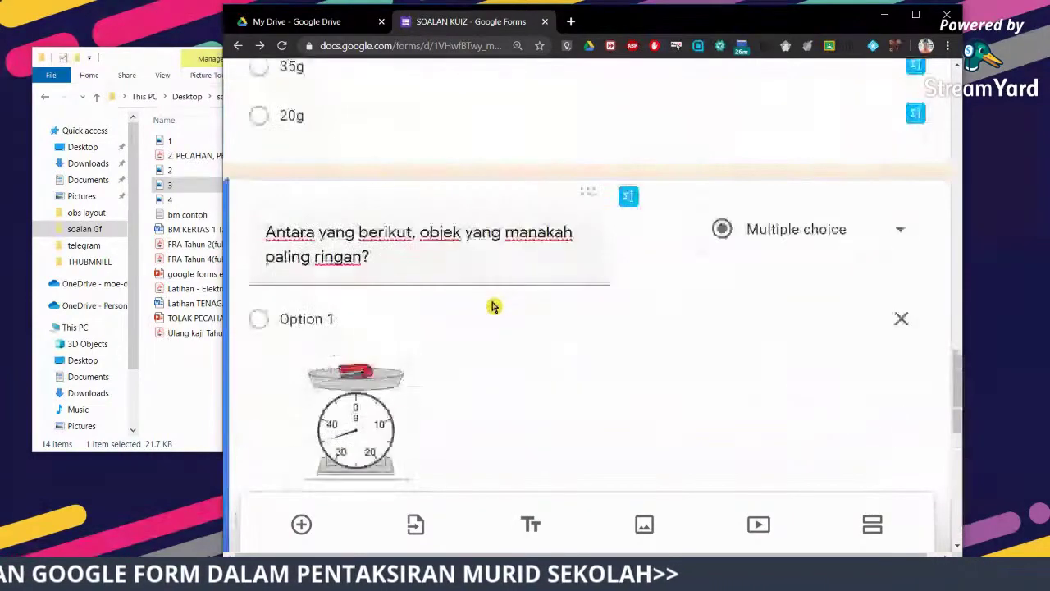
pyautogui.scroll(-2, 494, 307)
pyautogui.scroll(-3, 493, 307)
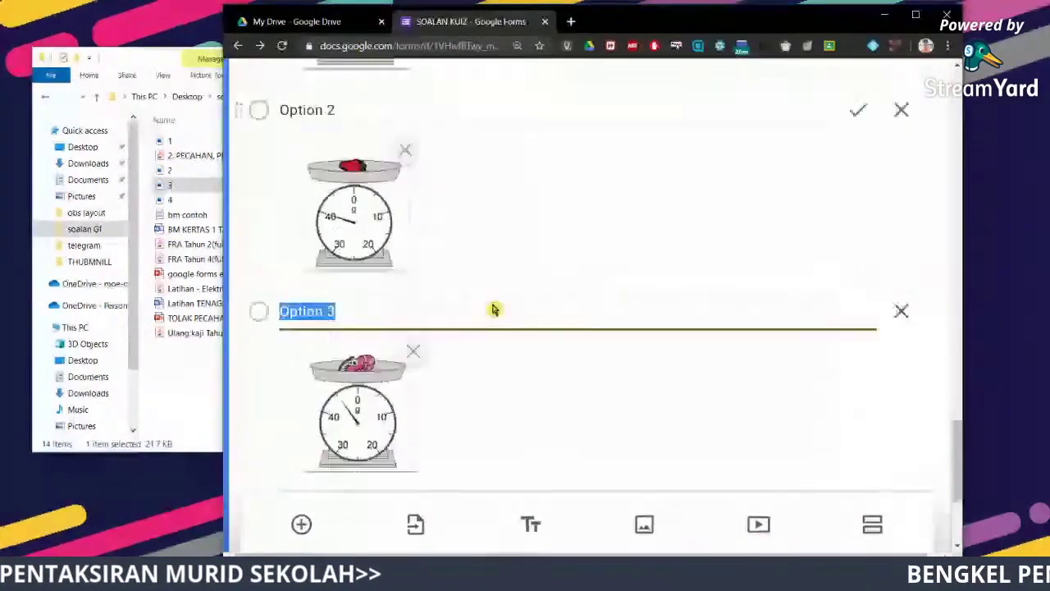
pyautogui.scroll(-3, 495, 308)
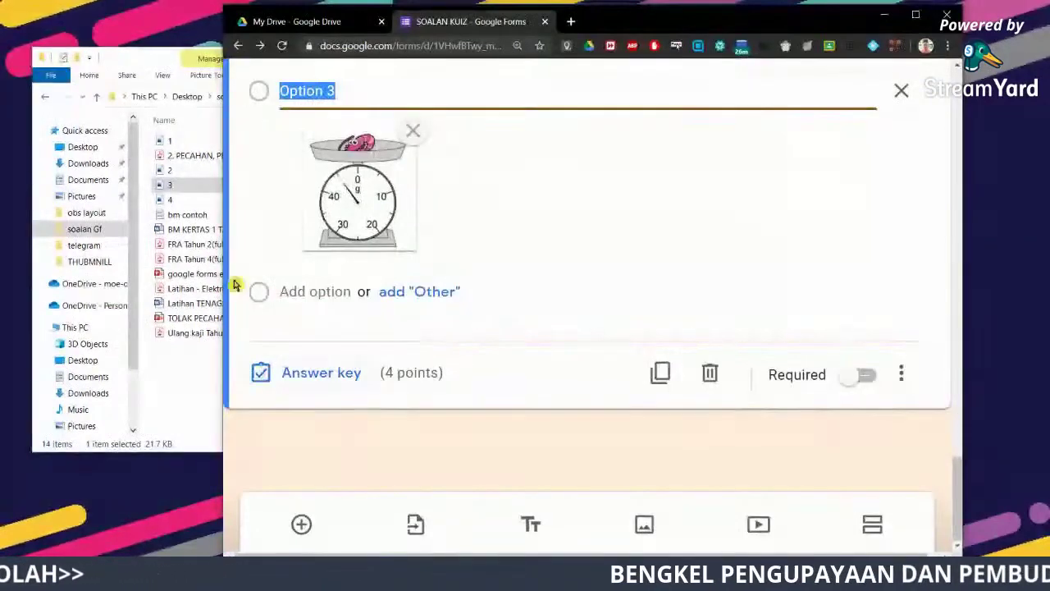
pyautogui.click(916, 15)
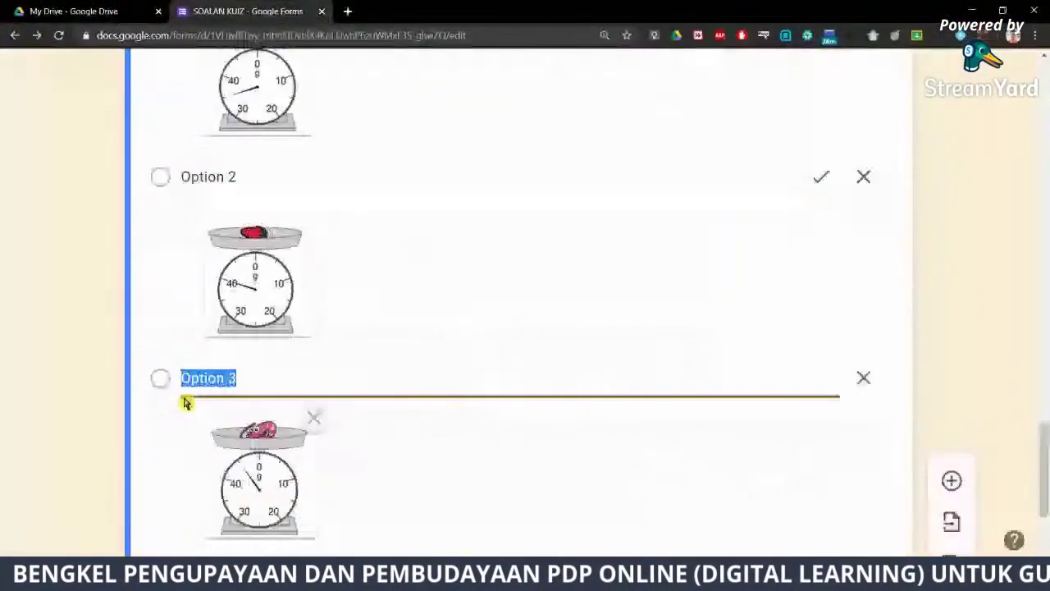
pyautogui.scroll(-1, 246, 386)
pyautogui.scroll(4, 368, 373)
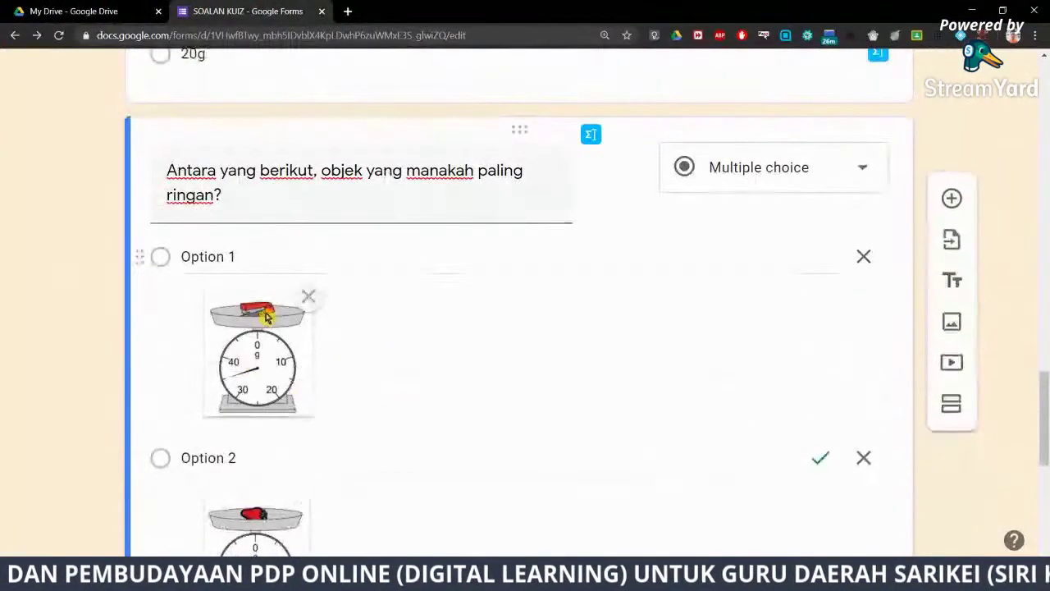
pyautogui.scroll(-4, 277, 351)
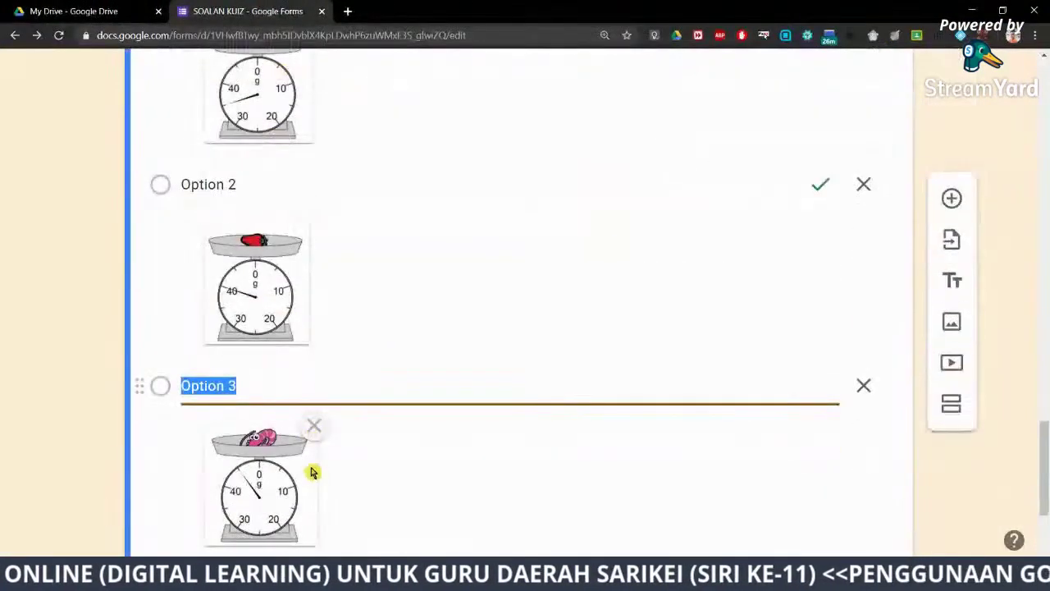
pyautogui.scroll(4, 435, 366)
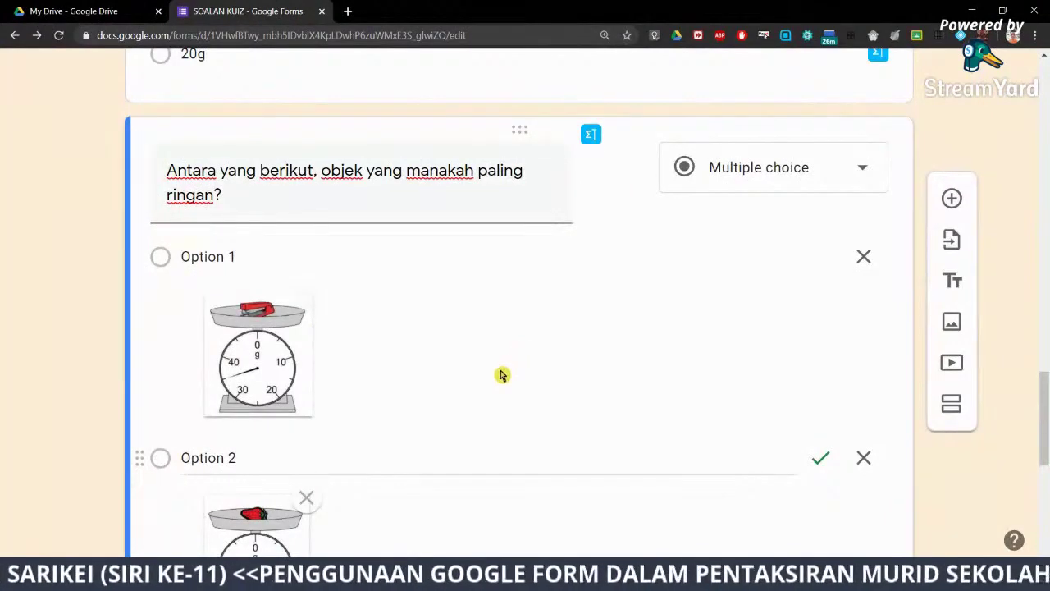
pyautogui.scroll(-2, 455, 344)
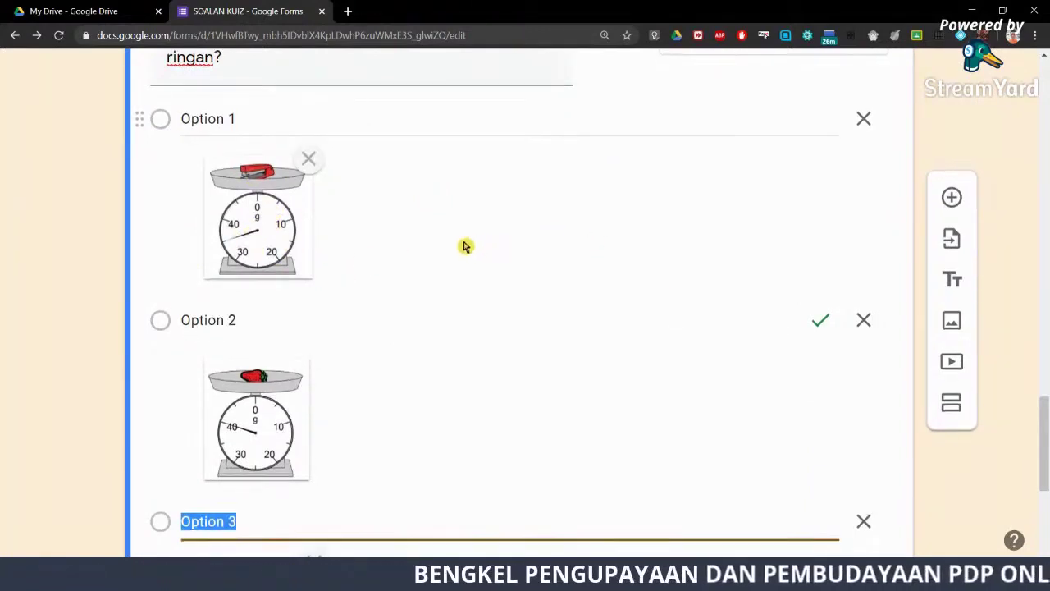
pyautogui.scroll(-3, 464, 246)
pyautogui.scroll(1, 265, 349)
pyautogui.scroll(1, 827, 215)
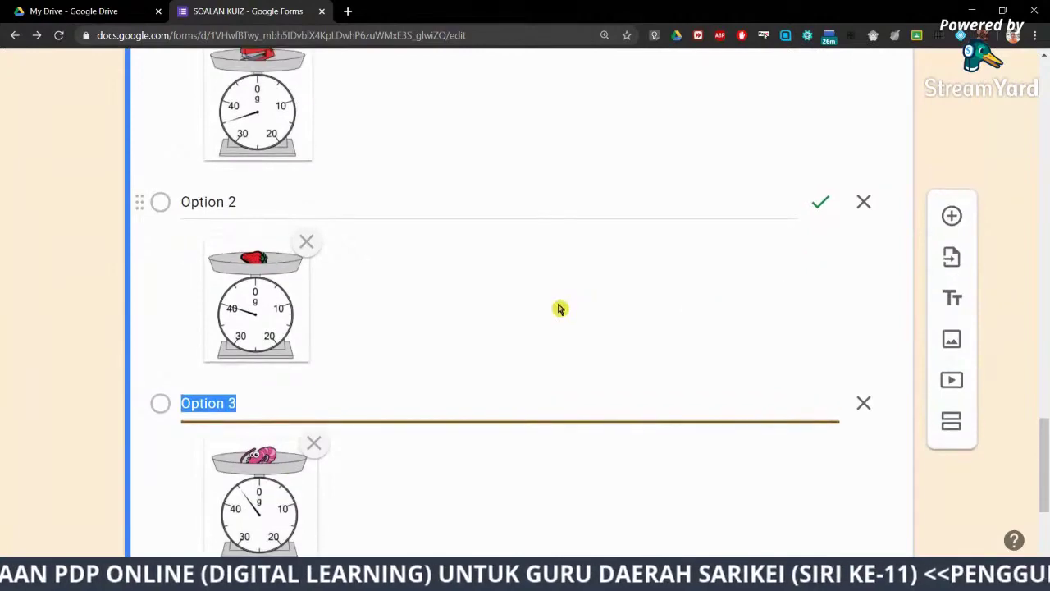
pyautogui.scroll(3, 560, 308)
pyautogui.scroll(-2, 533, 300)
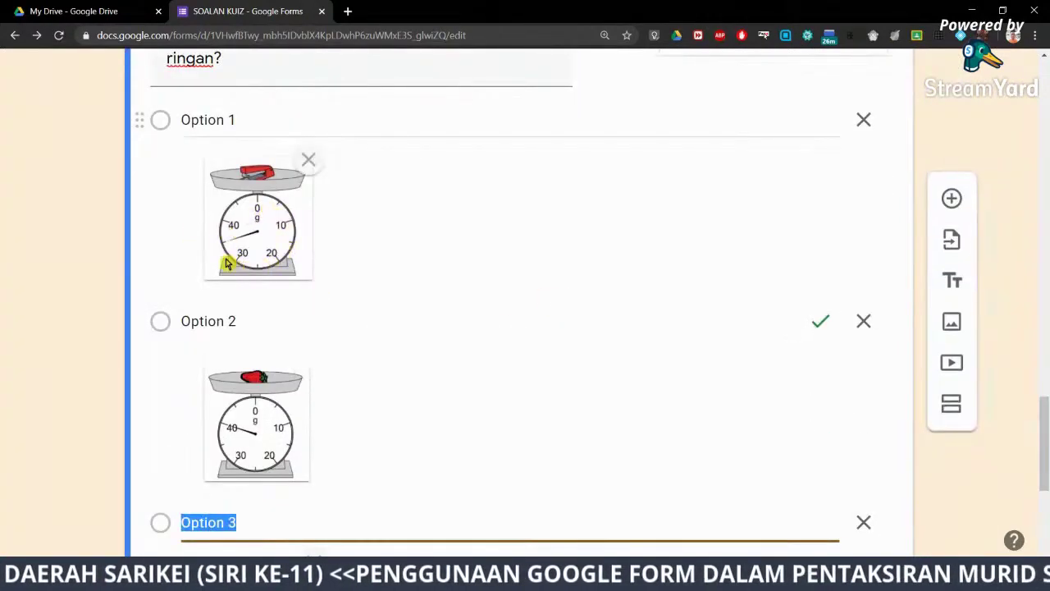
pyautogui.scroll(-3, 256, 274)
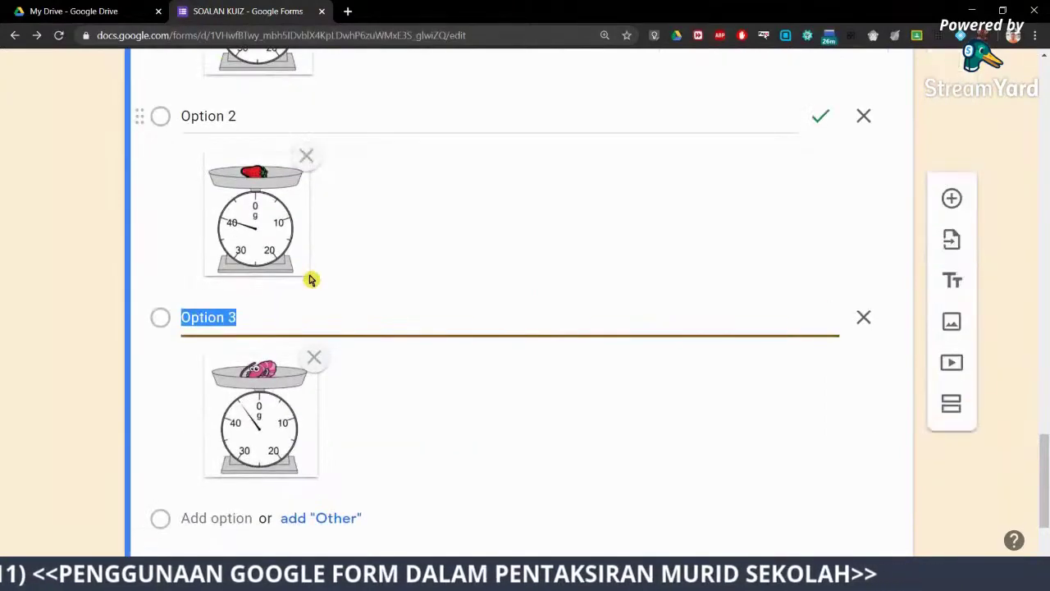
pyautogui.scroll(2, 310, 280)
pyautogui.scroll(-4, 312, 284)
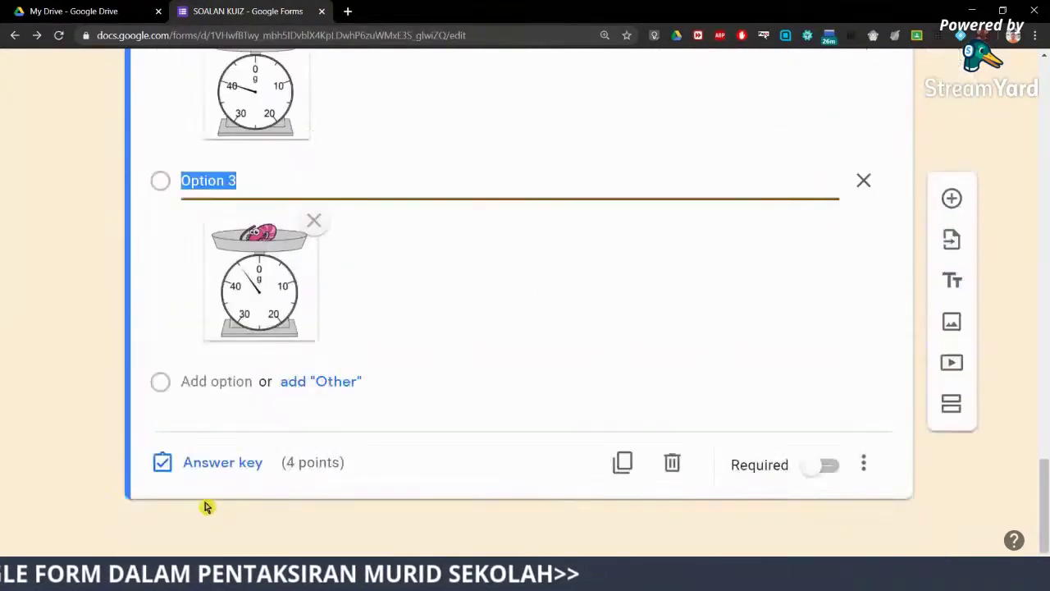
# In the answer key, mark Option 1 correct, unmark Option 2, and finish.
pyautogui.click(212, 469)
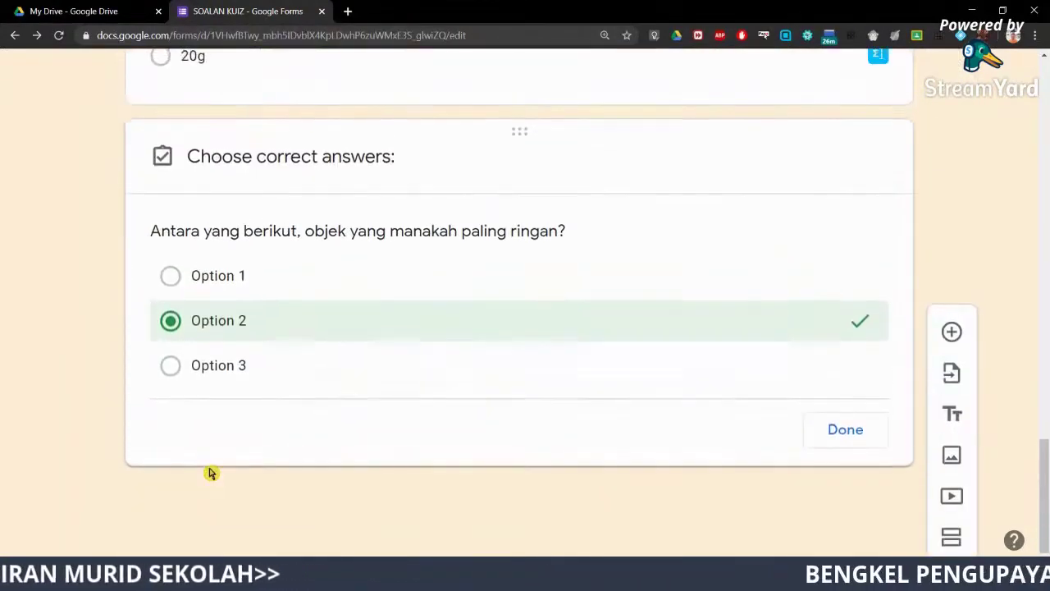
pyautogui.scroll(-3, 473, 418)
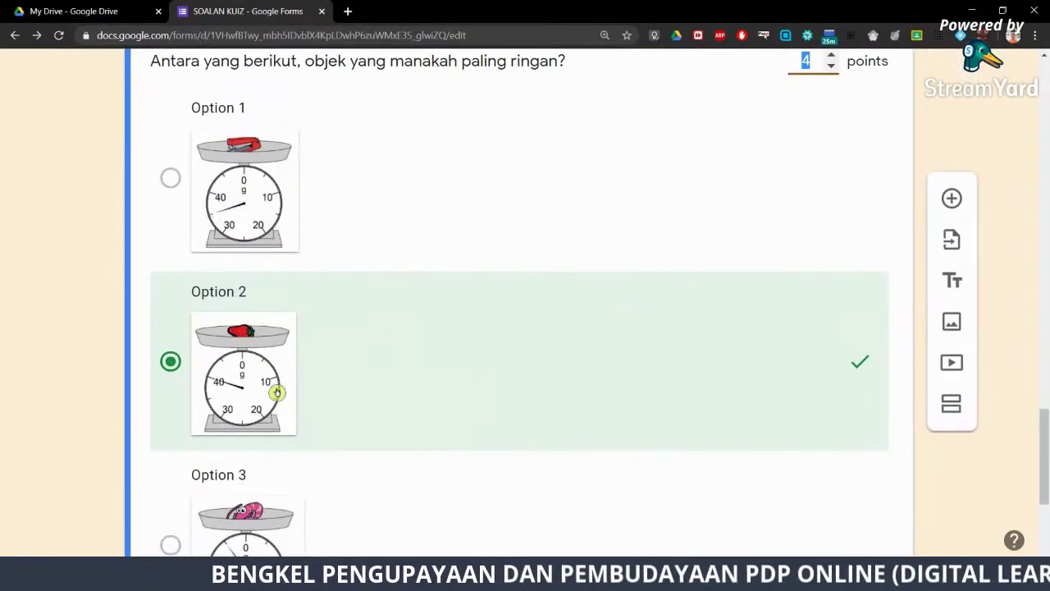
pyautogui.click(170, 178)
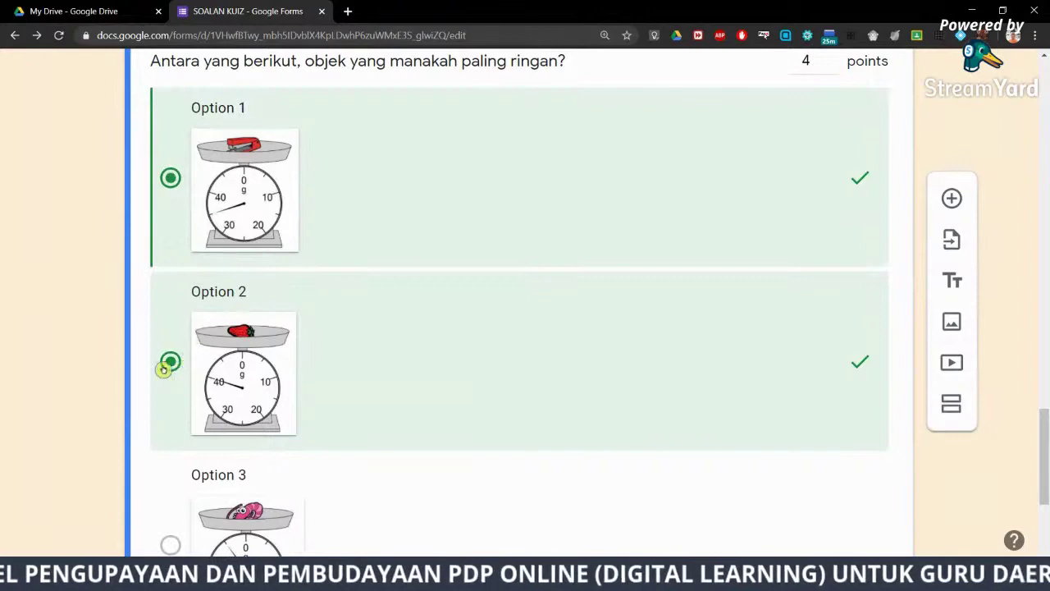
pyautogui.click(169, 362)
pyautogui.scroll(-3, 741, 382)
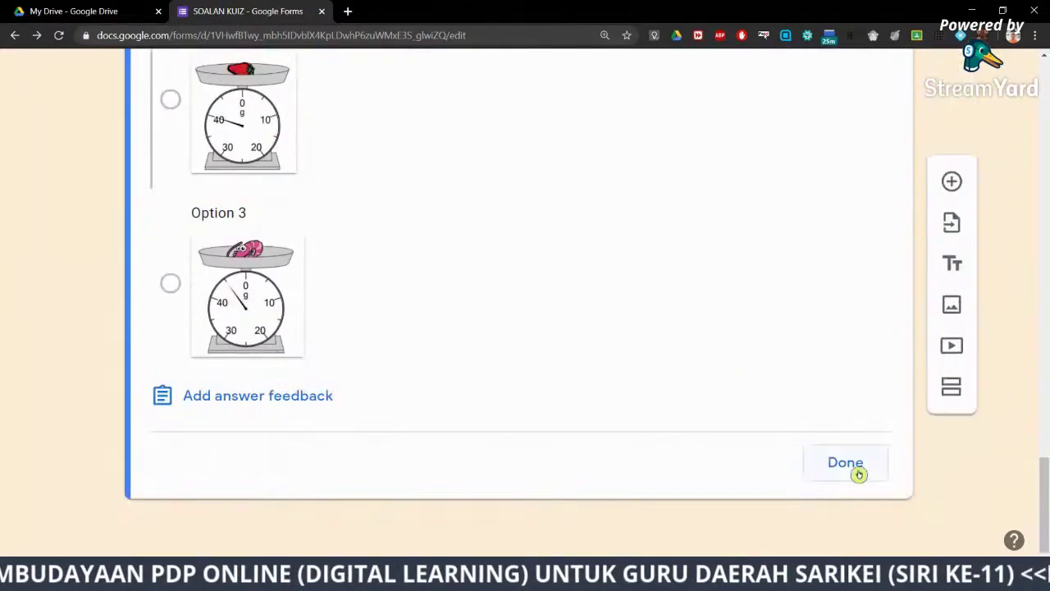
pyautogui.click(846, 463)
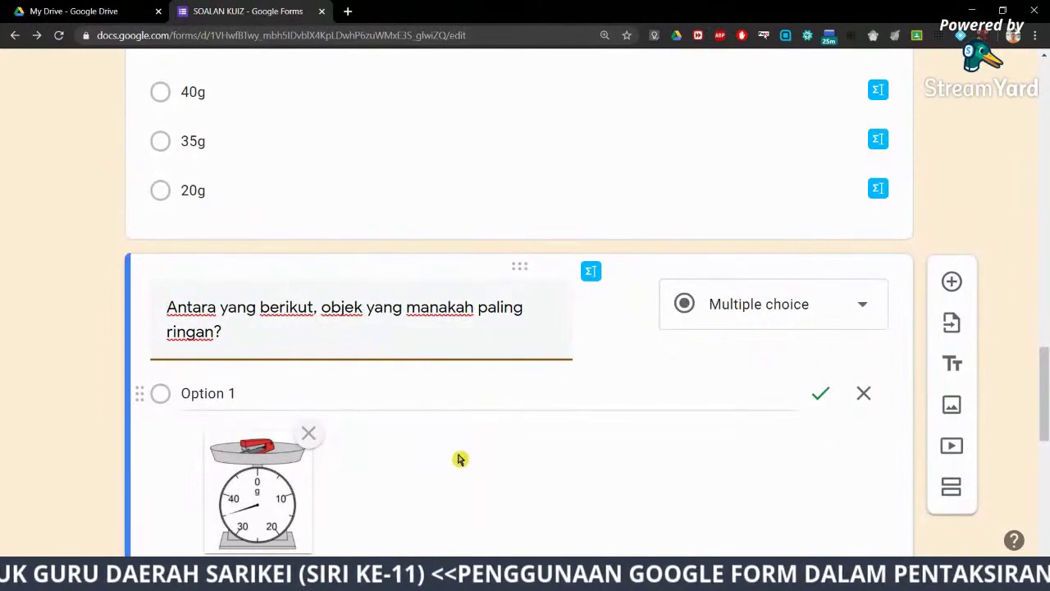
pyautogui.scroll(10, 610, 383)
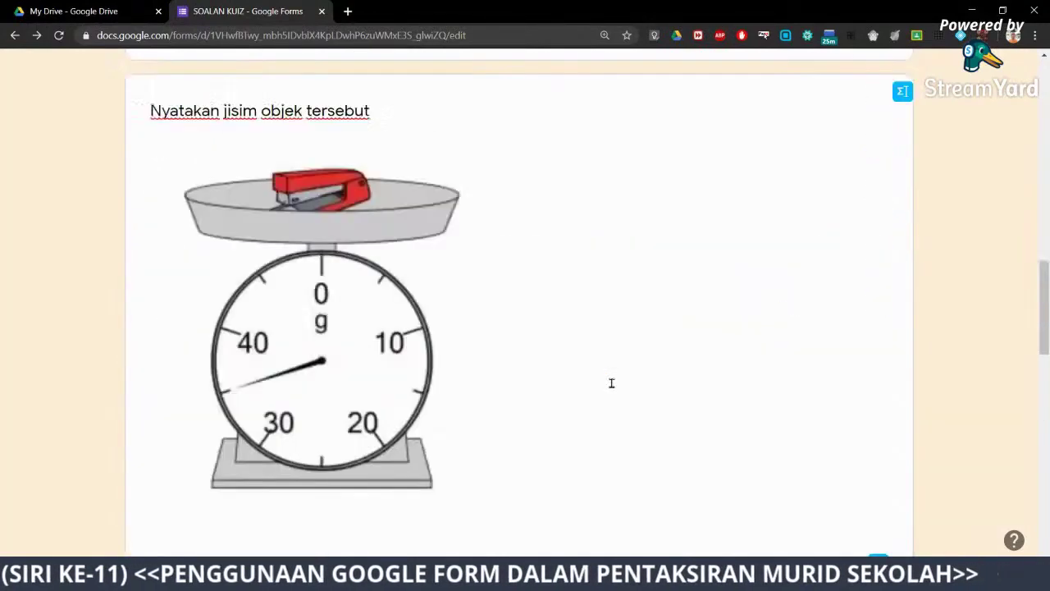
pyautogui.scroll(4, 611, 383)
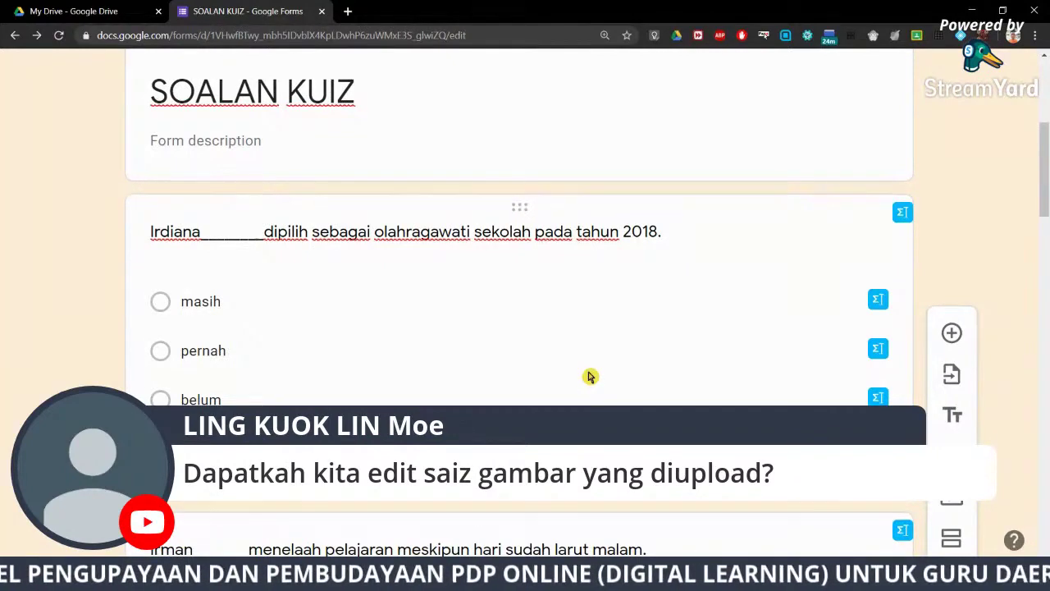
# Select the weighing-scale picture in the mass question and resize it smaller.
pyautogui.scroll(3, 580, 376)
pyautogui.scroll(2, 580, 376)
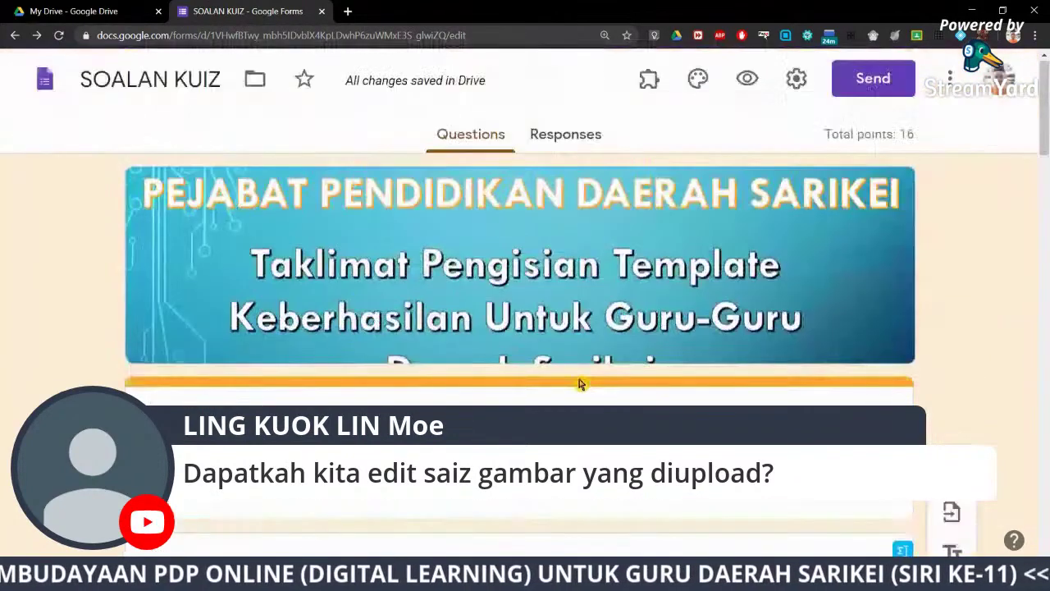
pyautogui.scroll(-10, 544, 375)
pyautogui.click(394, 269)
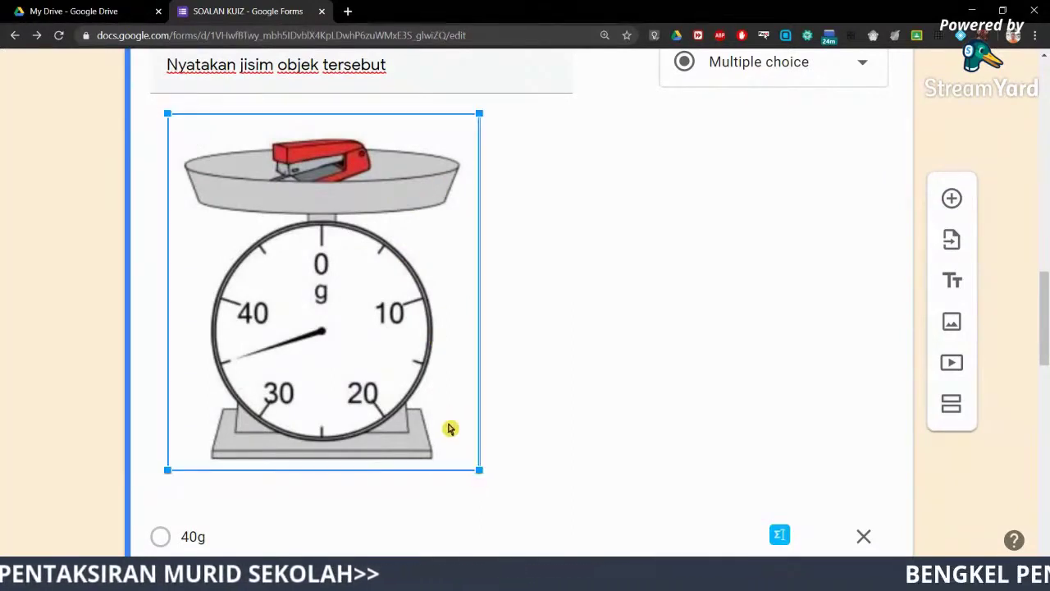
pyautogui.moveTo(168, 470); pyautogui.dragTo(317, 373)
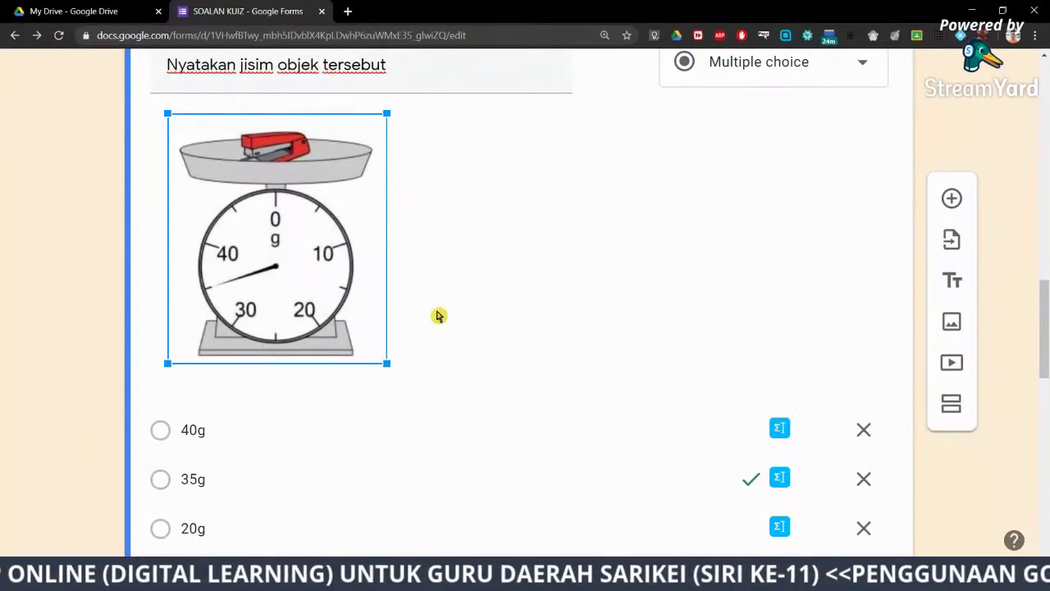
# Reselect the weighing-scale picture and drag its corner outward to enlarge it.
pyautogui.click(390, 369)
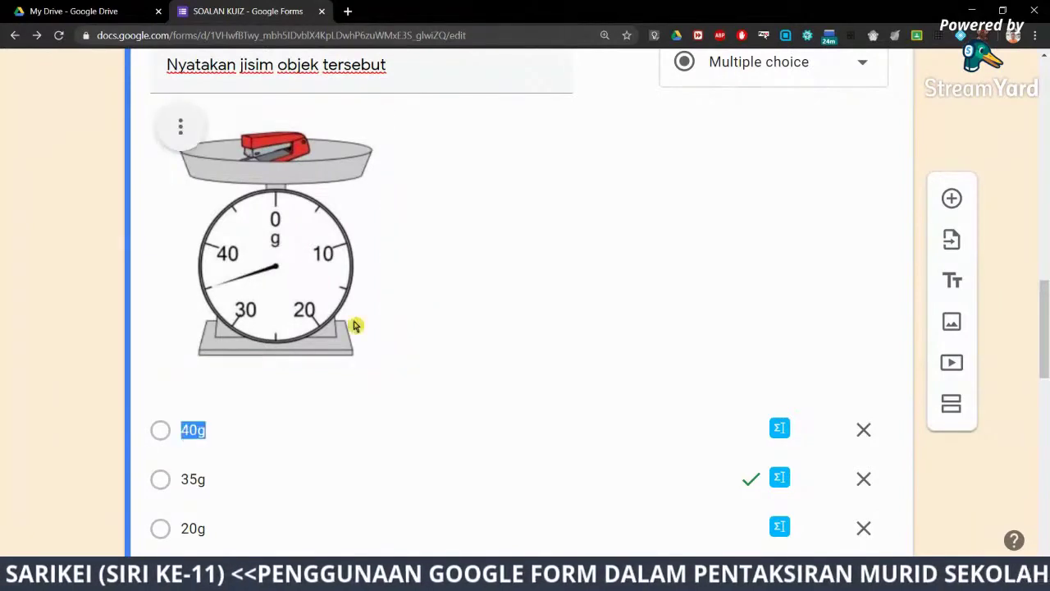
pyautogui.click(316, 287)
pyautogui.click(166, 369)
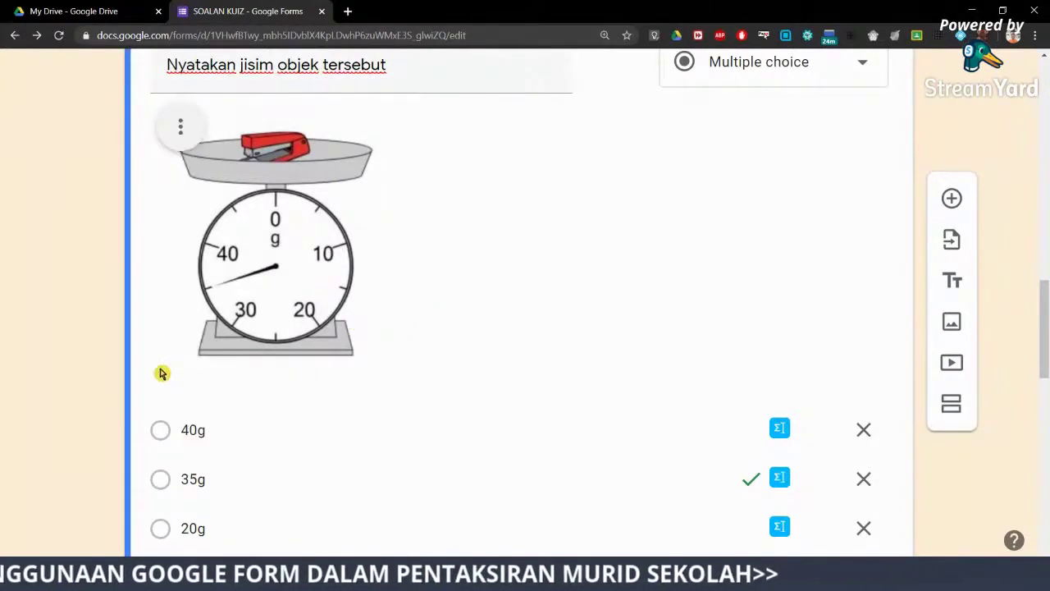
pyautogui.click(220, 330)
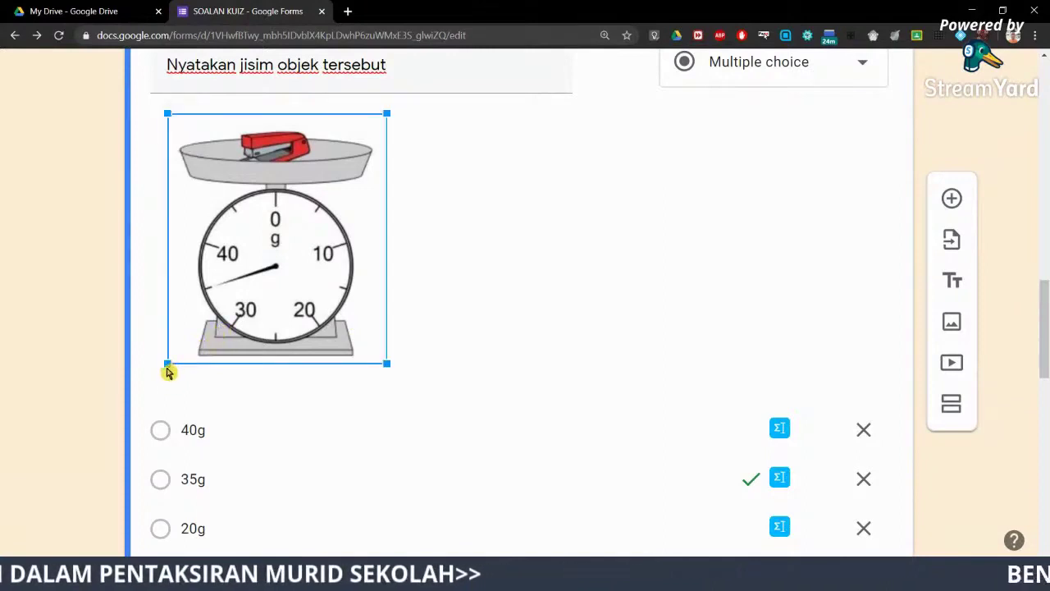
pyautogui.click(169, 369)
pyautogui.click(184, 356)
pyautogui.click(171, 370)
pyautogui.click(182, 359)
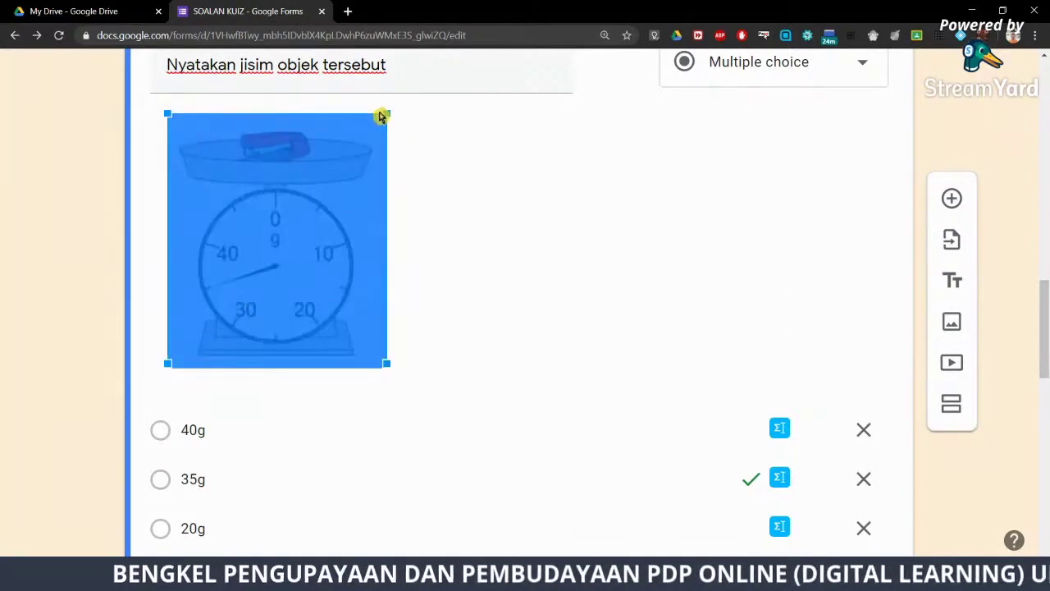
pyautogui.moveTo(384, 119); pyautogui.dragTo(471, 73)
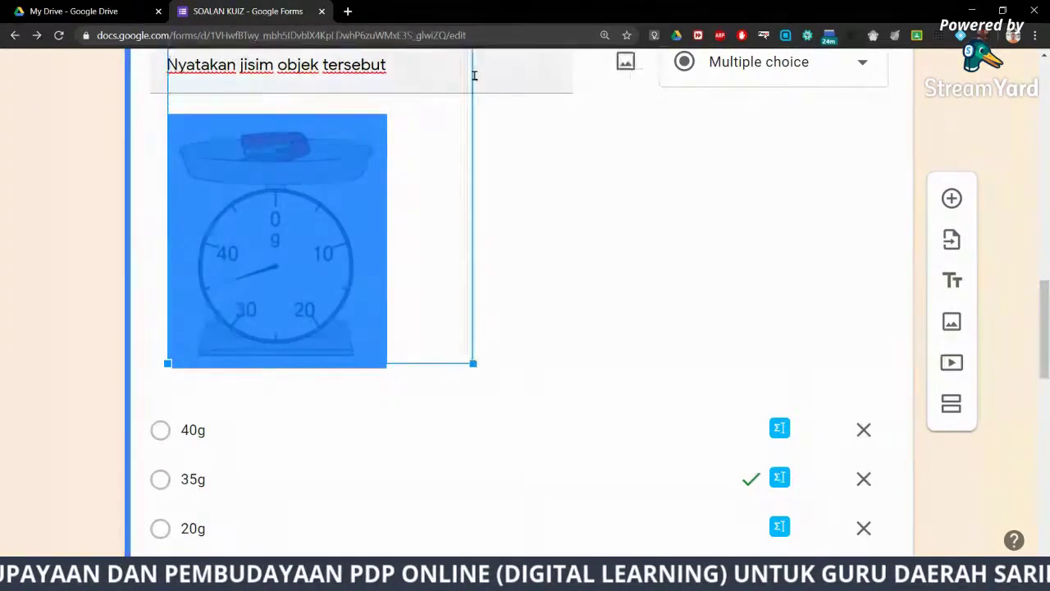
pyautogui.moveTo(511, 228); pyautogui.dragTo(546, 260)
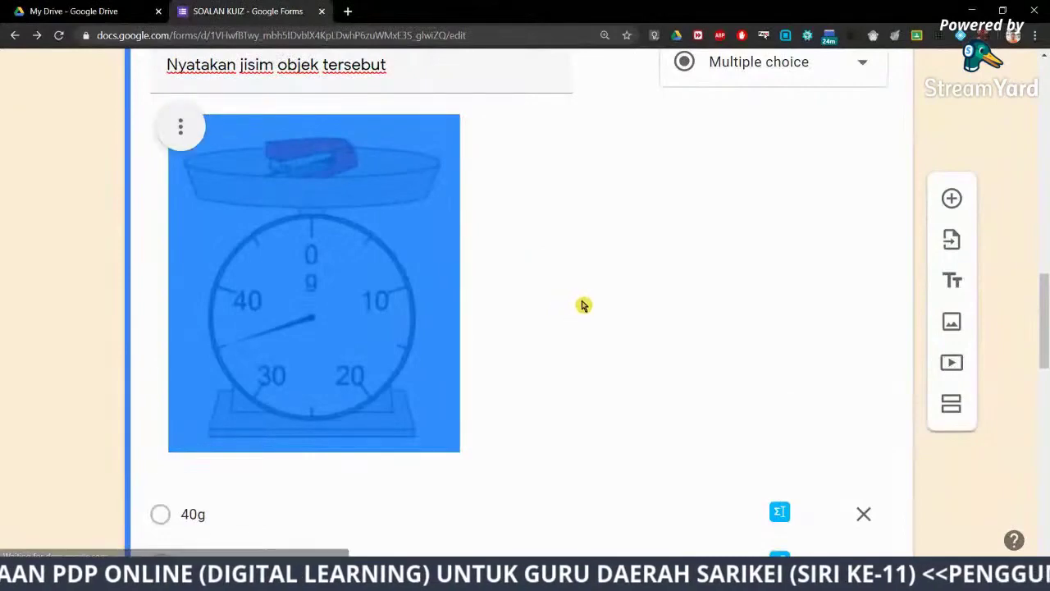
pyautogui.click(222, 515)
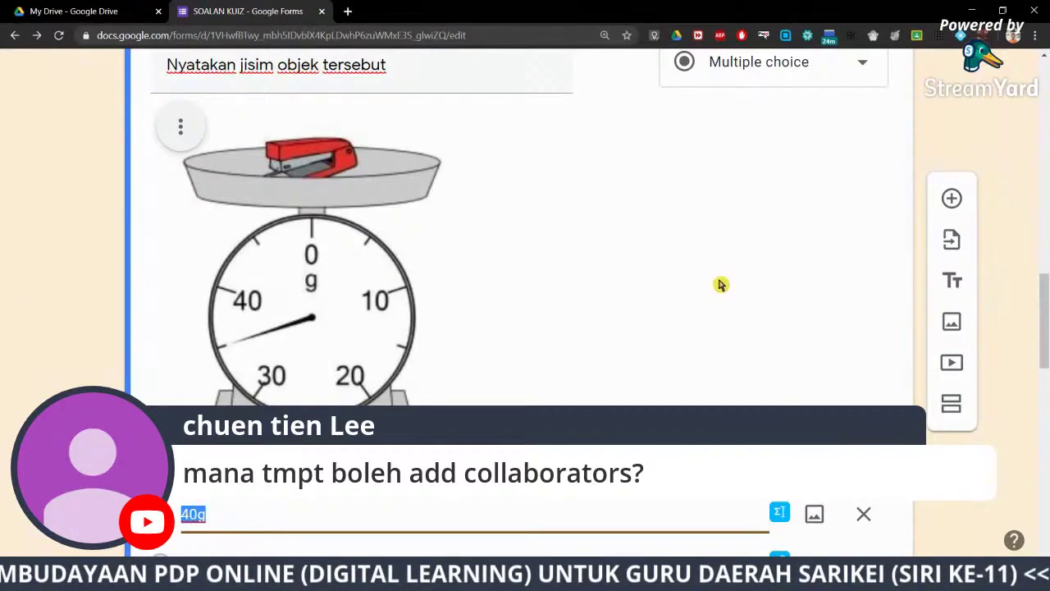
# Show the SOALAN KUIZ form's More menu with copy, trash, print and collaborator options.
pyautogui.scroll(10, 720, 284)
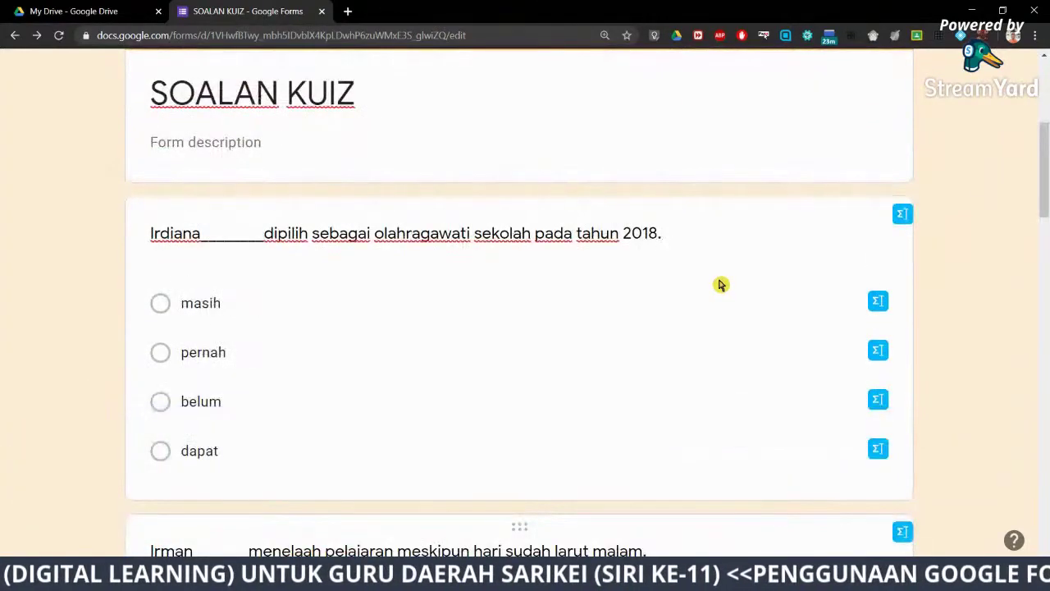
pyautogui.scroll(5, 984, 139)
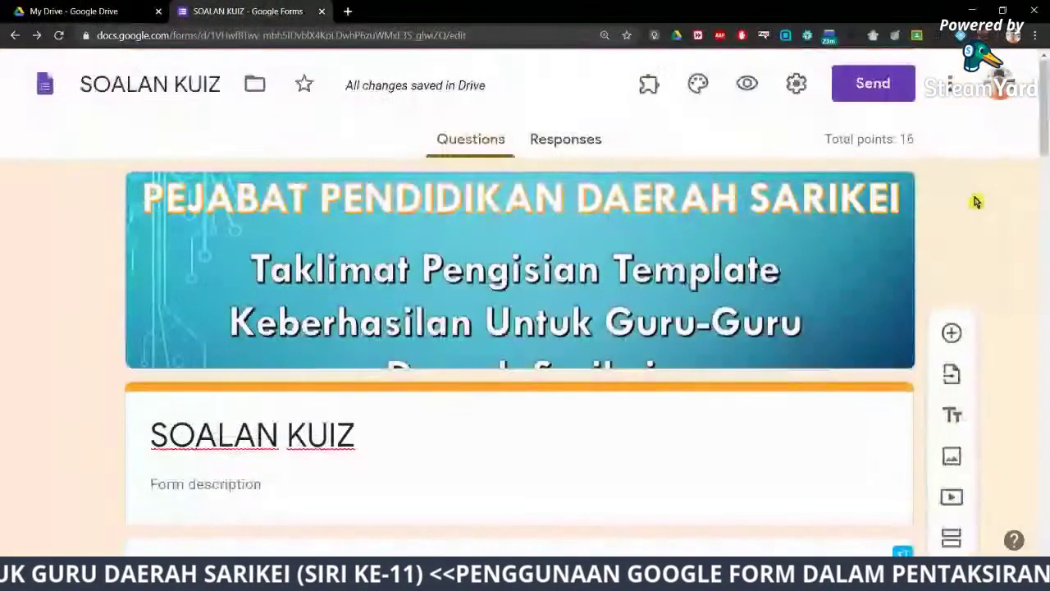
pyautogui.click(951, 87)
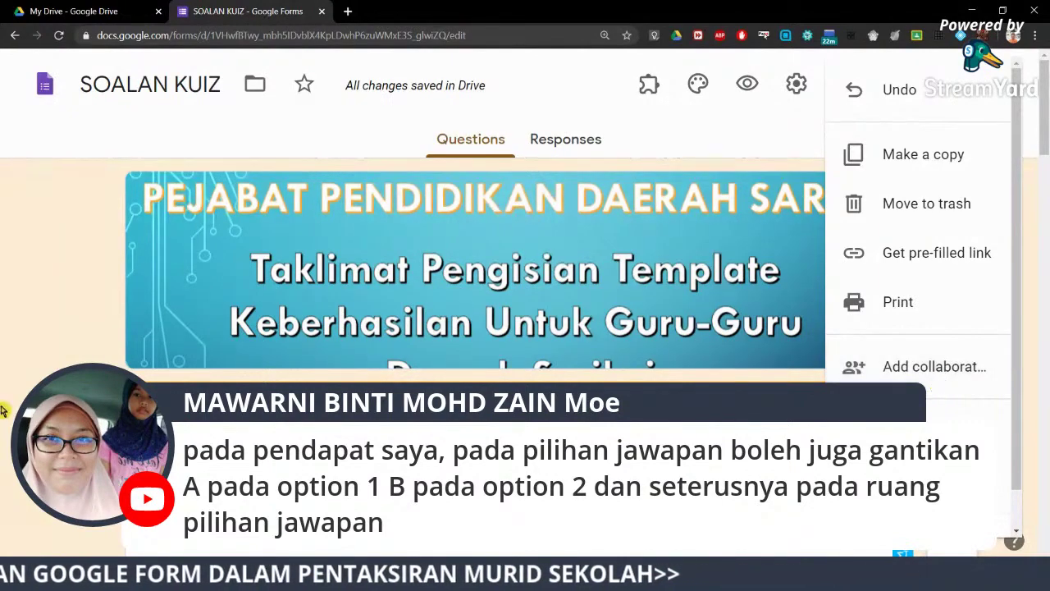
# Dismiss the More menu and select Option 1 of the lightest-object question.
pyautogui.press('Escape')
pyautogui.scroll(-10, 525, 246)
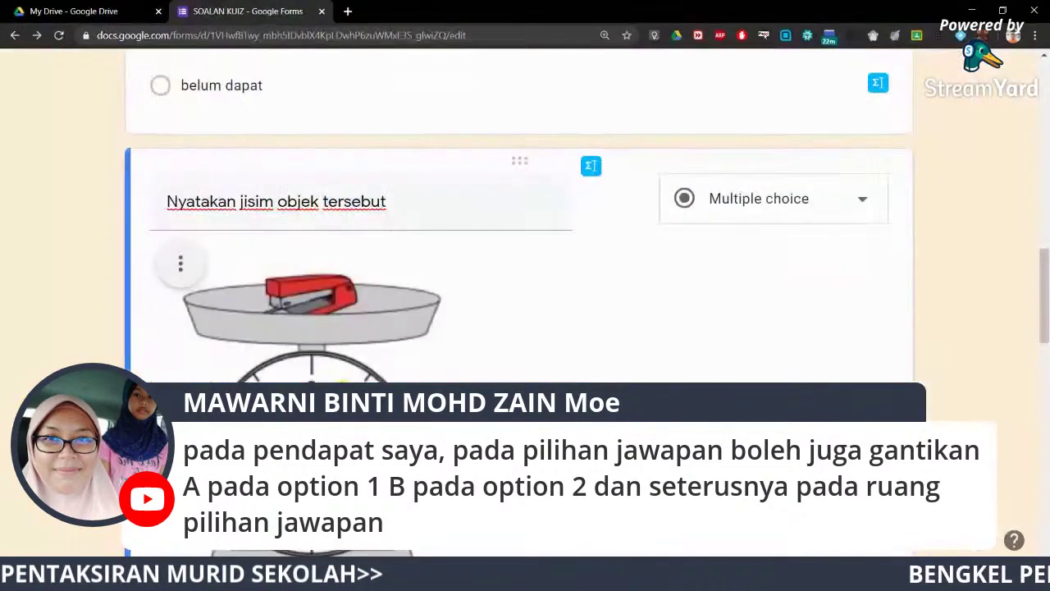
pyautogui.scroll(-6, 525, 246)
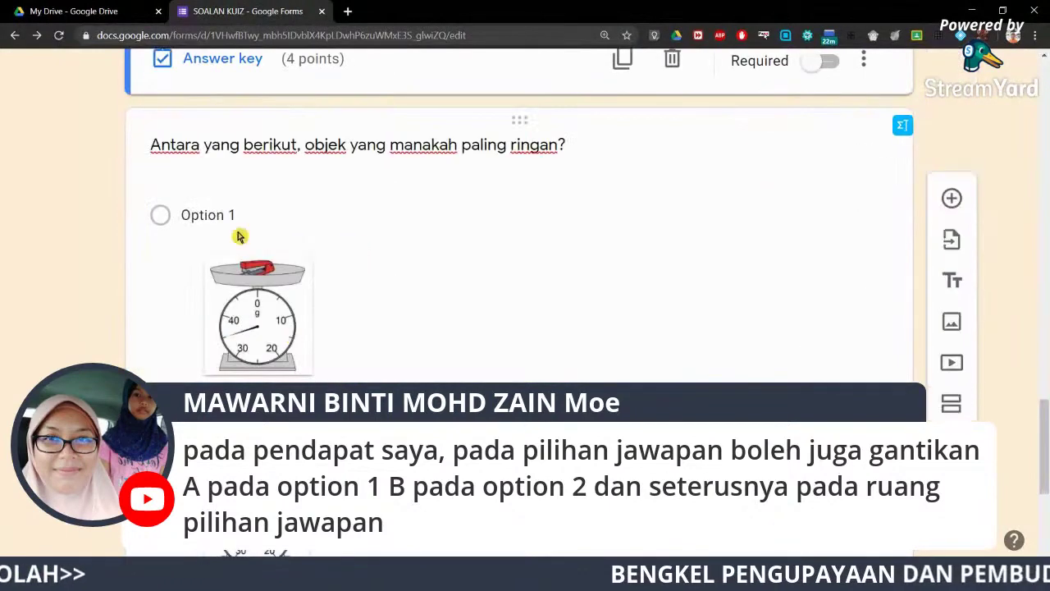
pyautogui.click(209, 216)
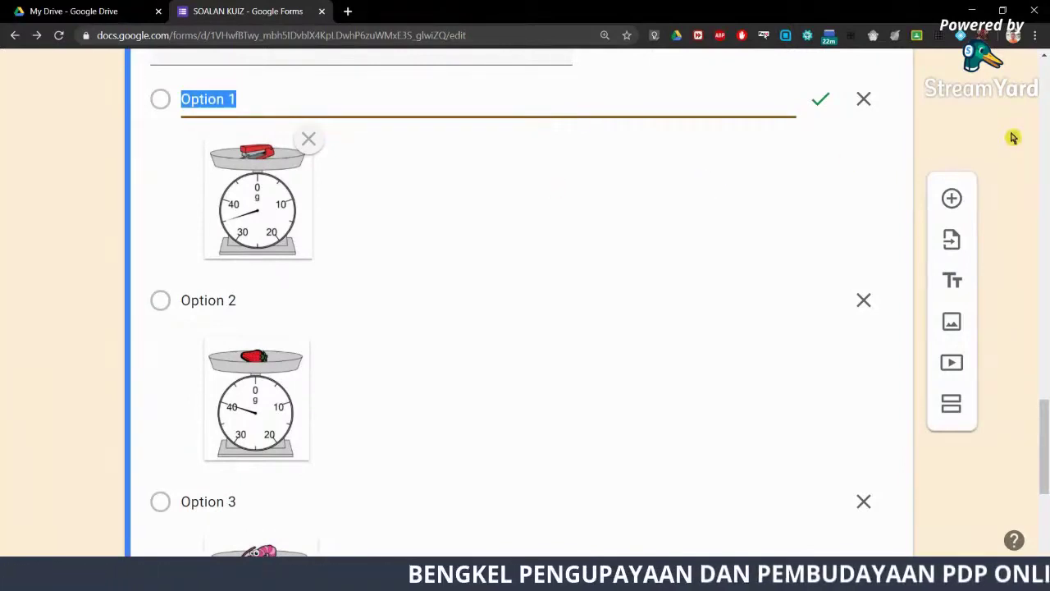
pyautogui.scroll(3, 1013, 138)
pyautogui.scroll(2, 1012, 141)
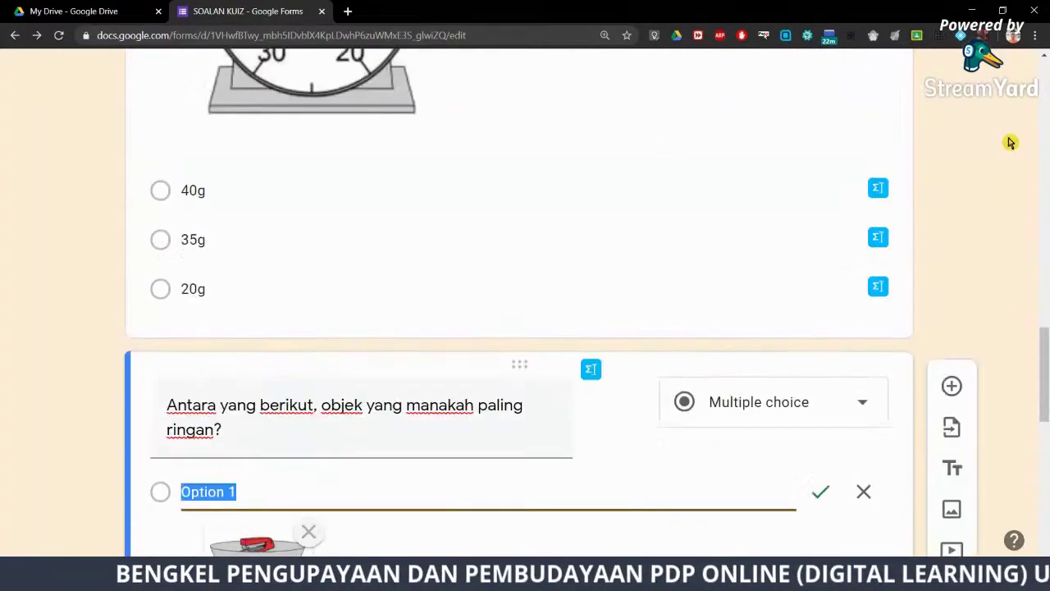
pyautogui.scroll(2, 1010, 143)
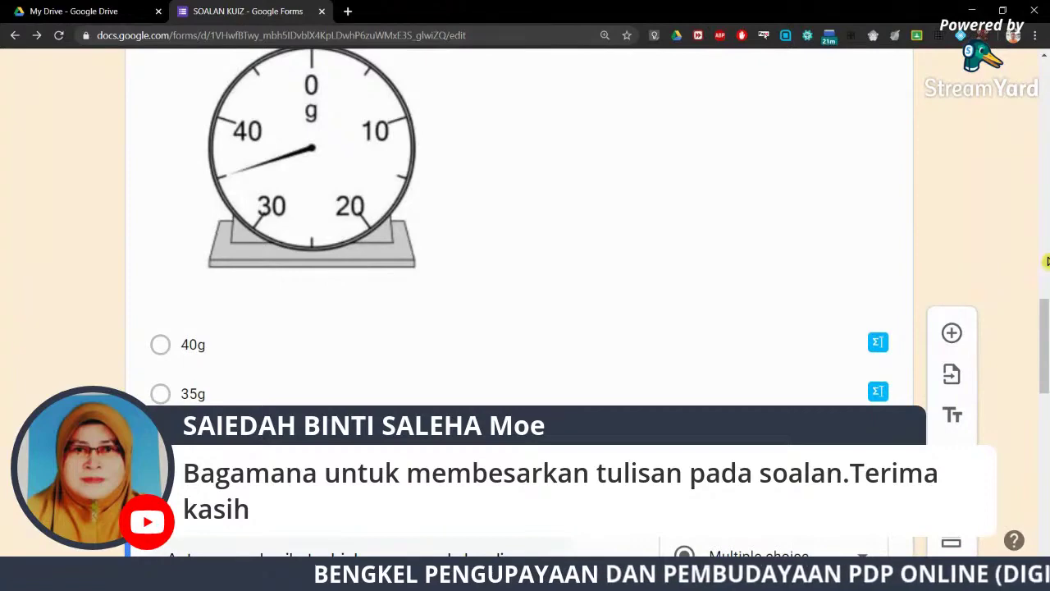
pyautogui.scroll(-4, 957, 340)
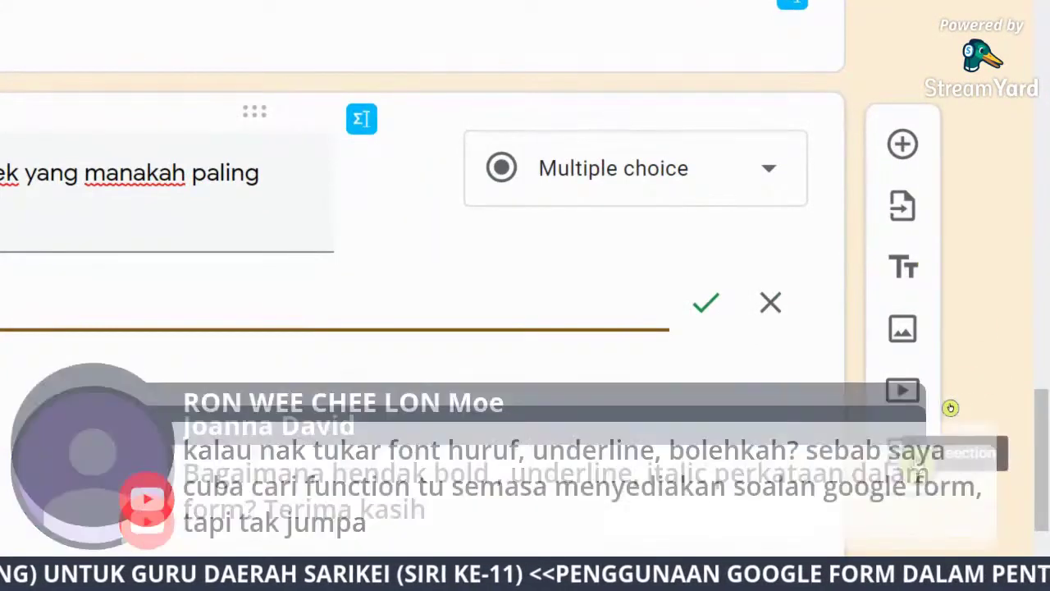
# Scroll below section 1 to the 'Section 2 of 2 – Untitled Section' header.
pyautogui.scroll(-3, 872, 375)
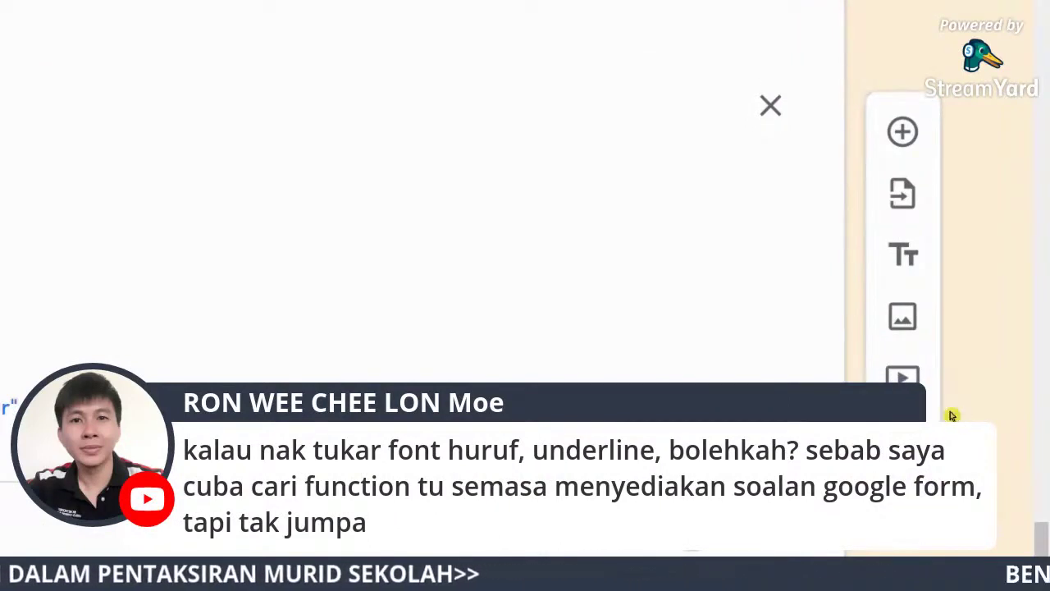
pyautogui.scroll(3, 952, 415)
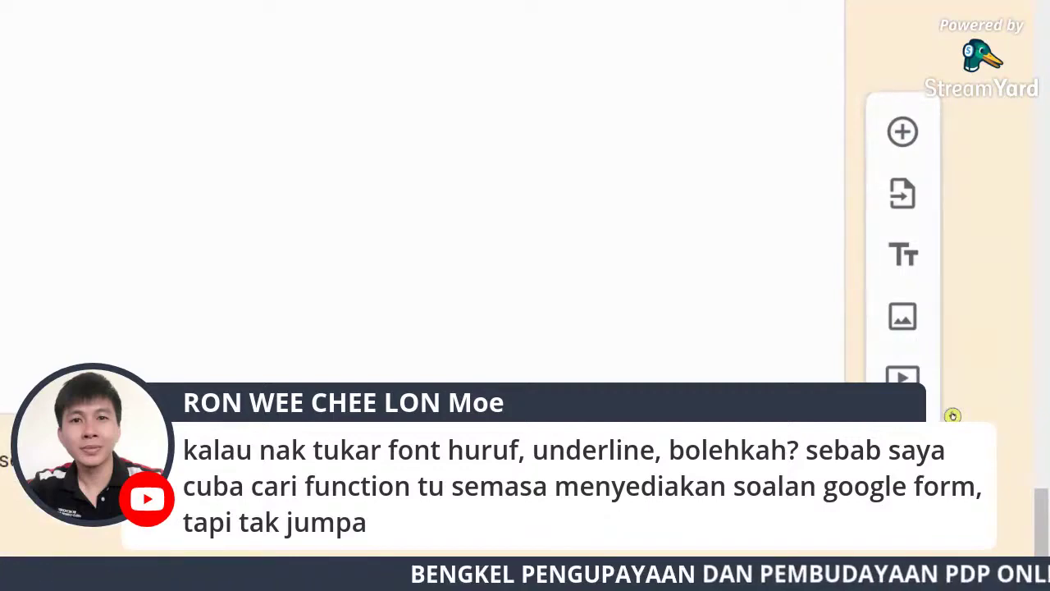
pyautogui.scroll(-1, 952, 415)
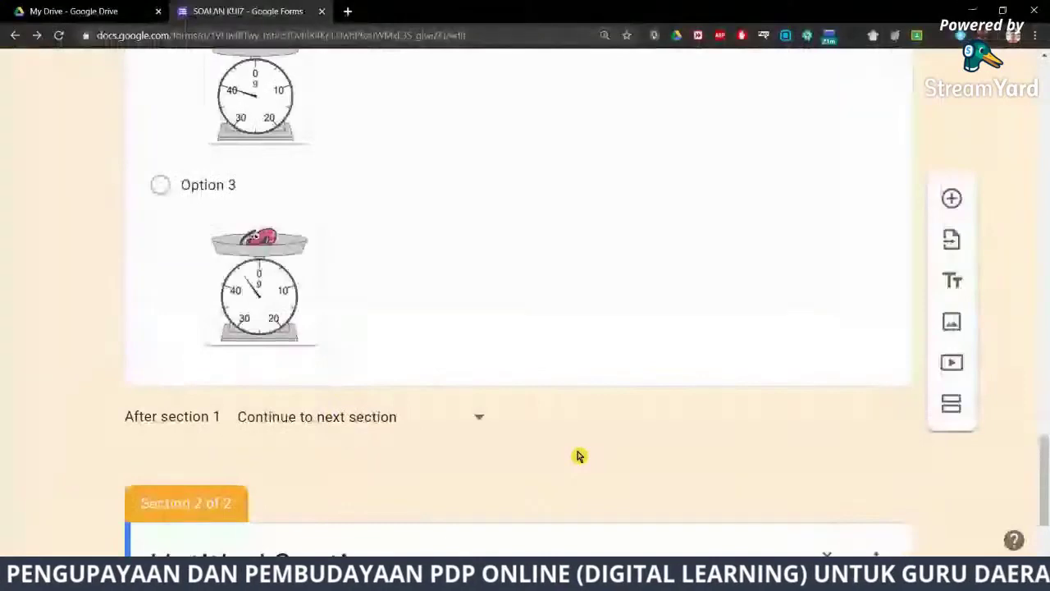
pyautogui.scroll(-2, 344, 423)
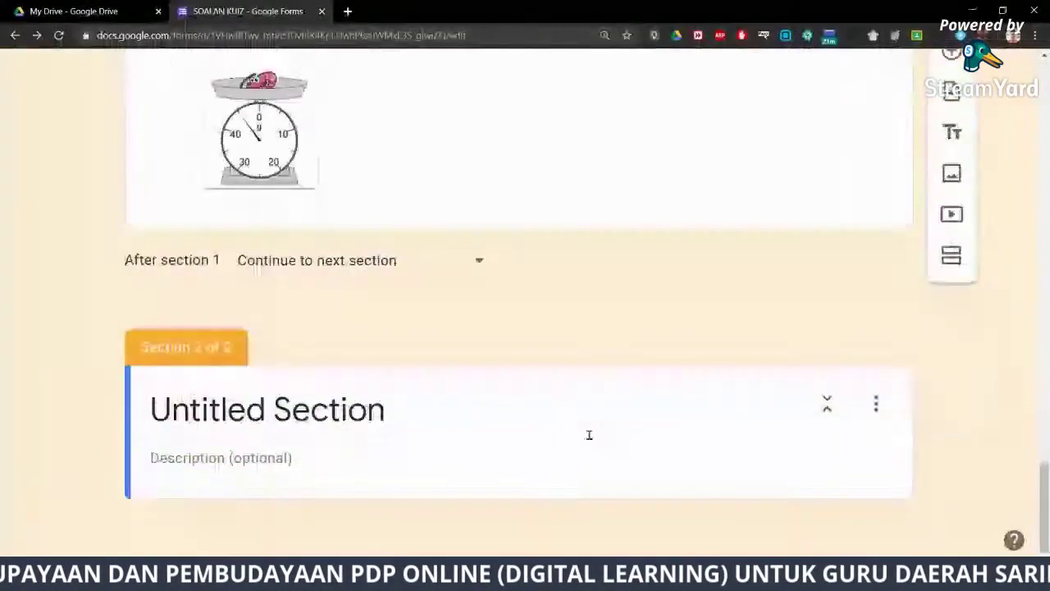
pyautogui.scroll(10, 448, 386)
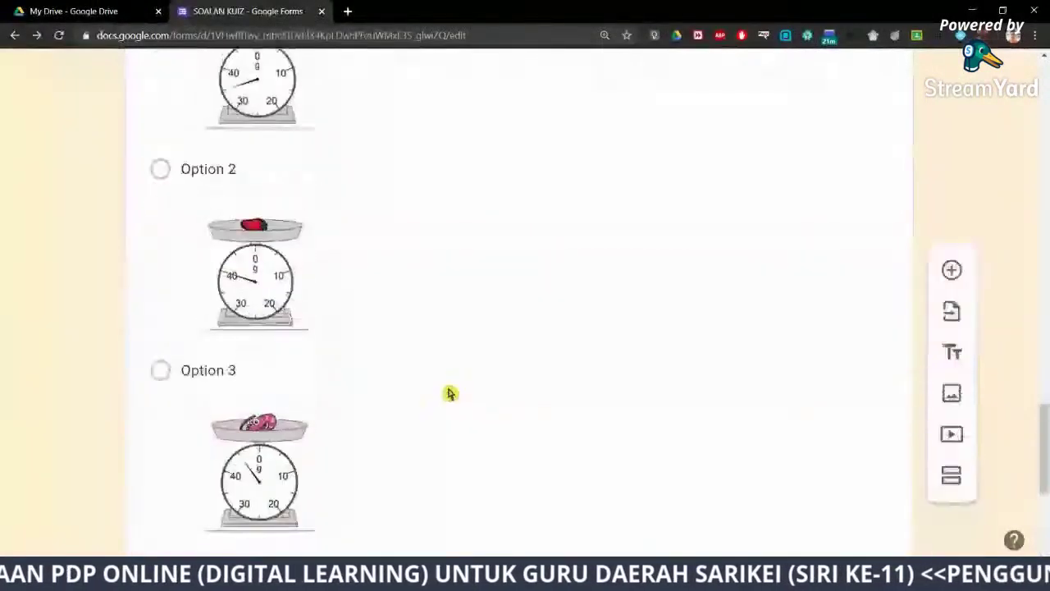
pyautogui.scroll(15, 453, 387)
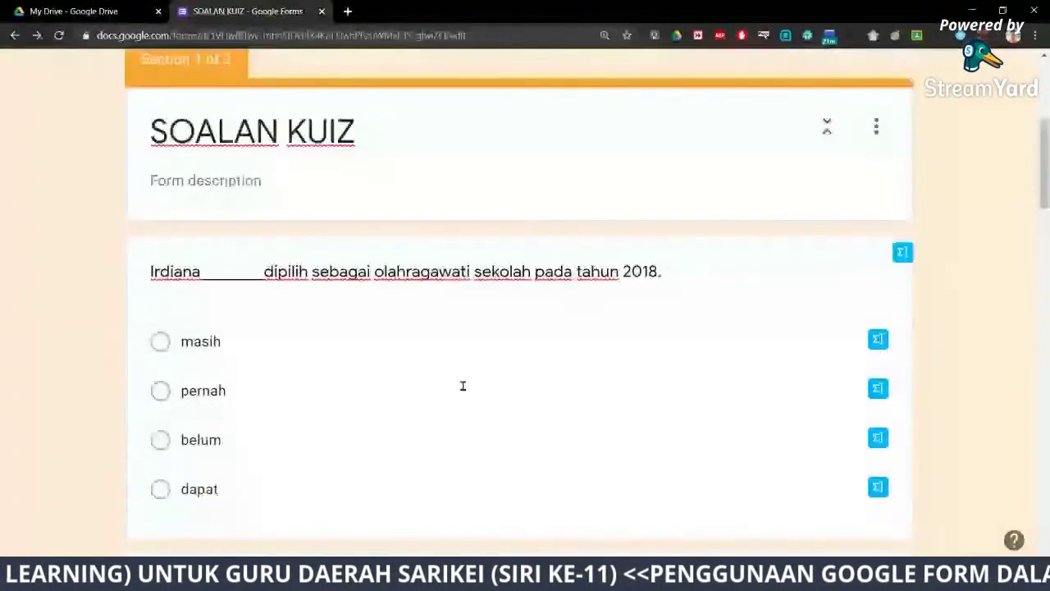
pyautogui.scroll(-20, 458, 394)
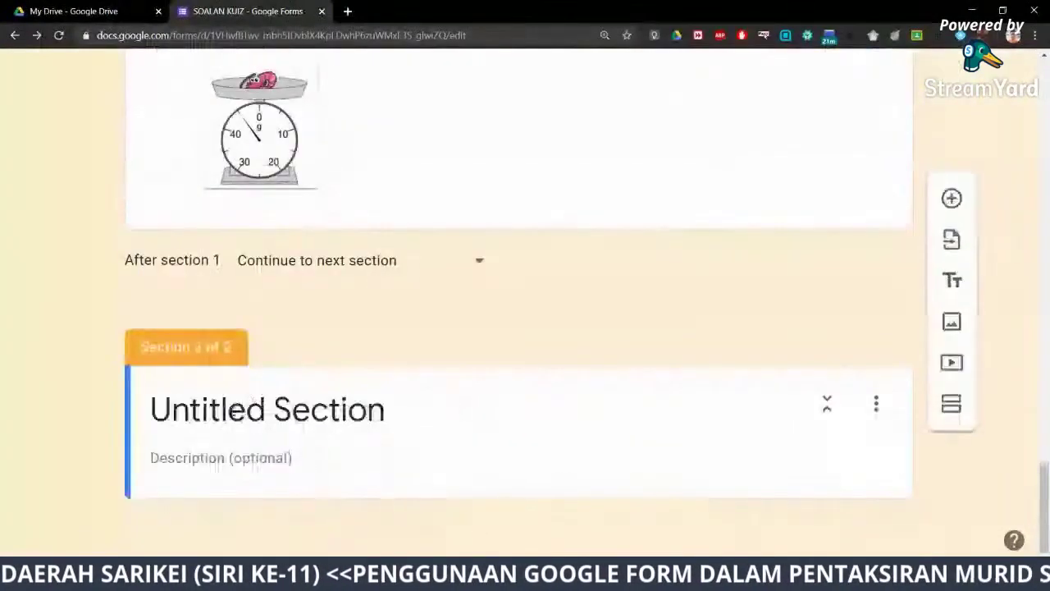
# Rename the 'Untitled Section' to 'subjektif', then switch to the PowerPoint slideshow.
pyautogui.click(383, 415)
pyautogui.write('su')
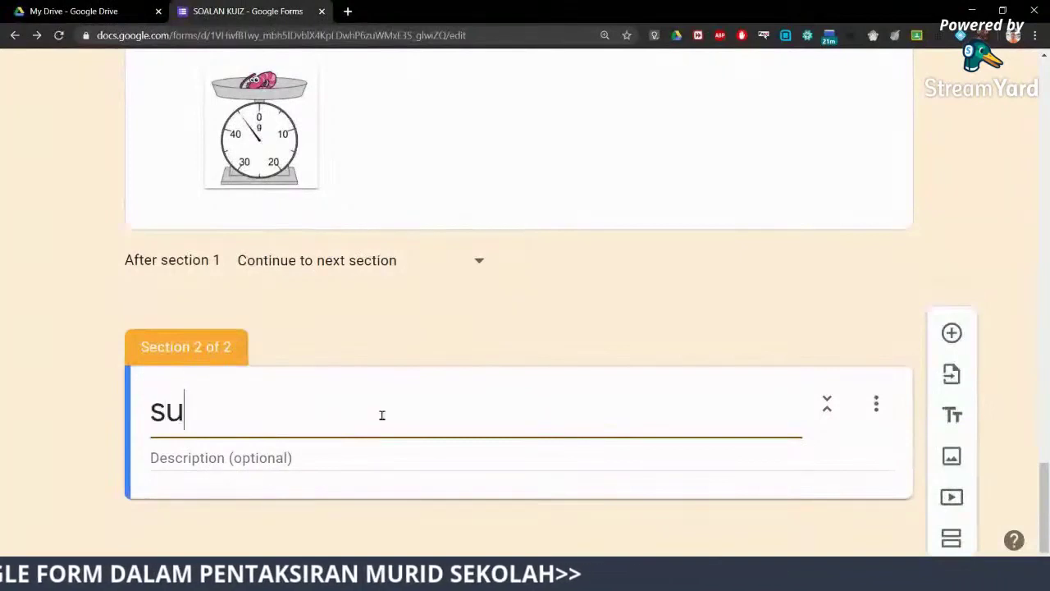
pyautogui.write('bjek')
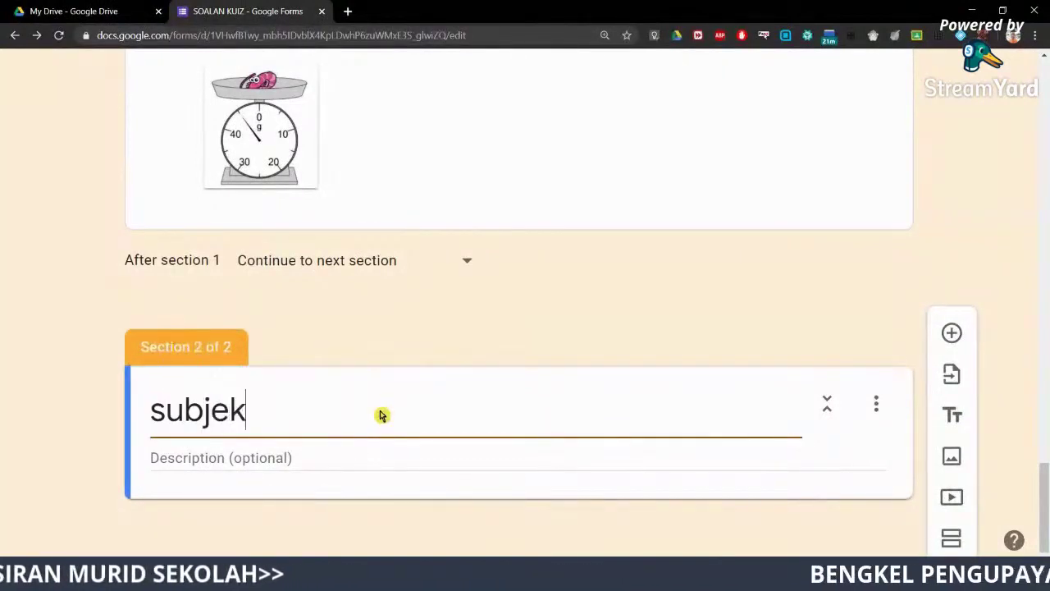
pyautogui.write('tif')
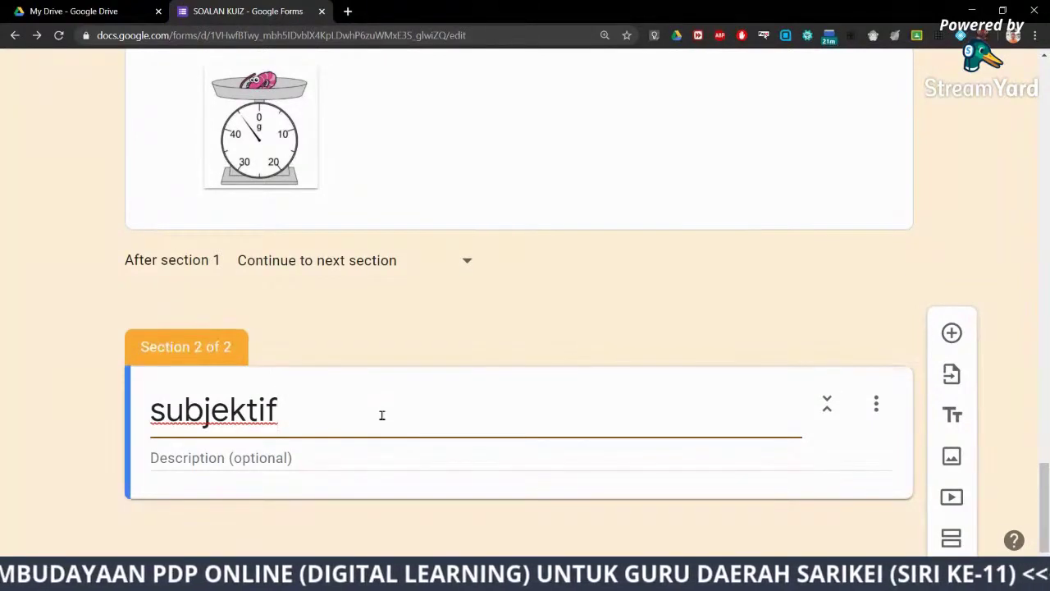
pyautogui.click(382, 415)
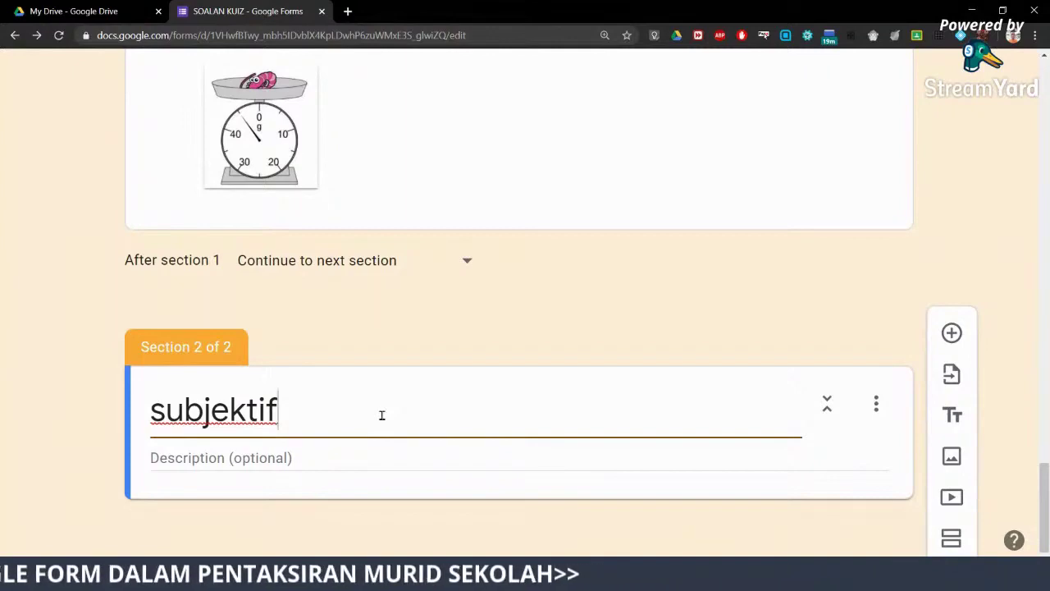
pyautogui.hotkey('alt', 'Tab')
pyautogui.hotkey('alt', 'Tab')
pyautogui.hotkey('alt', 'Tab')
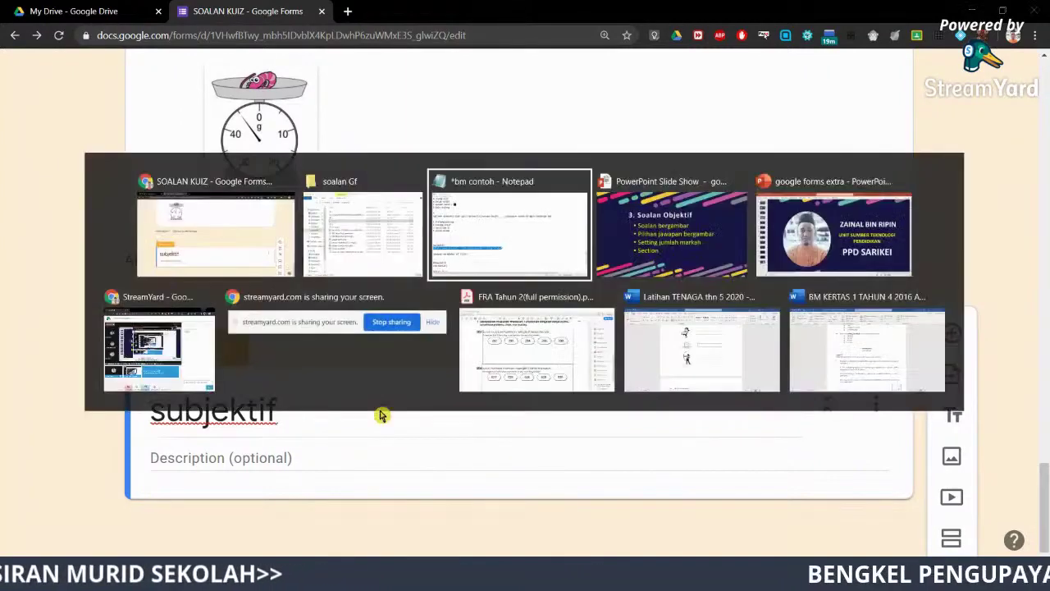
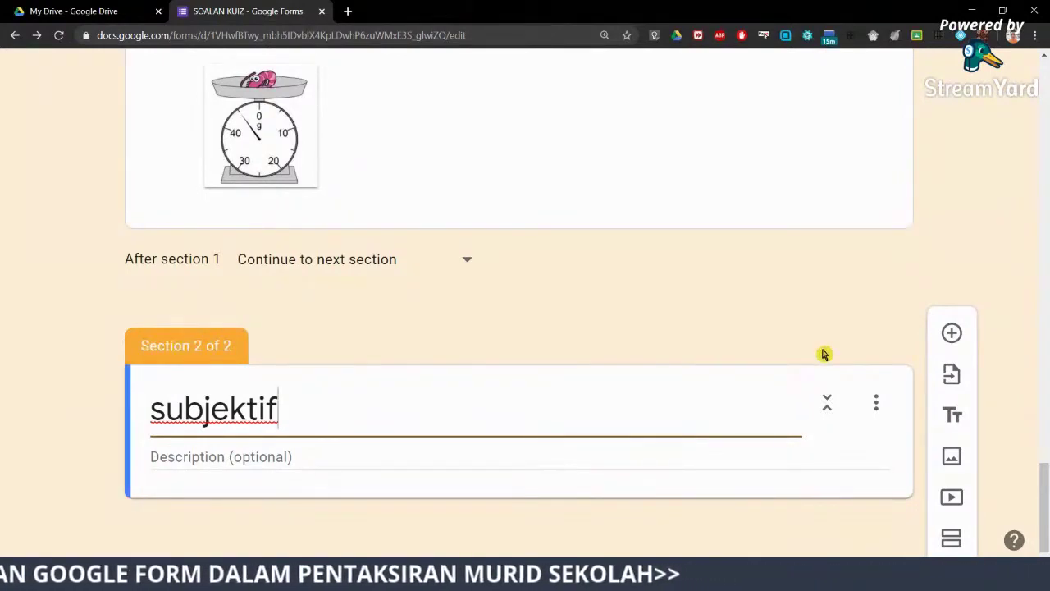
# Add a new question to the subjektif section and make it a Short answer type.
pyautogui.click(953, 333)
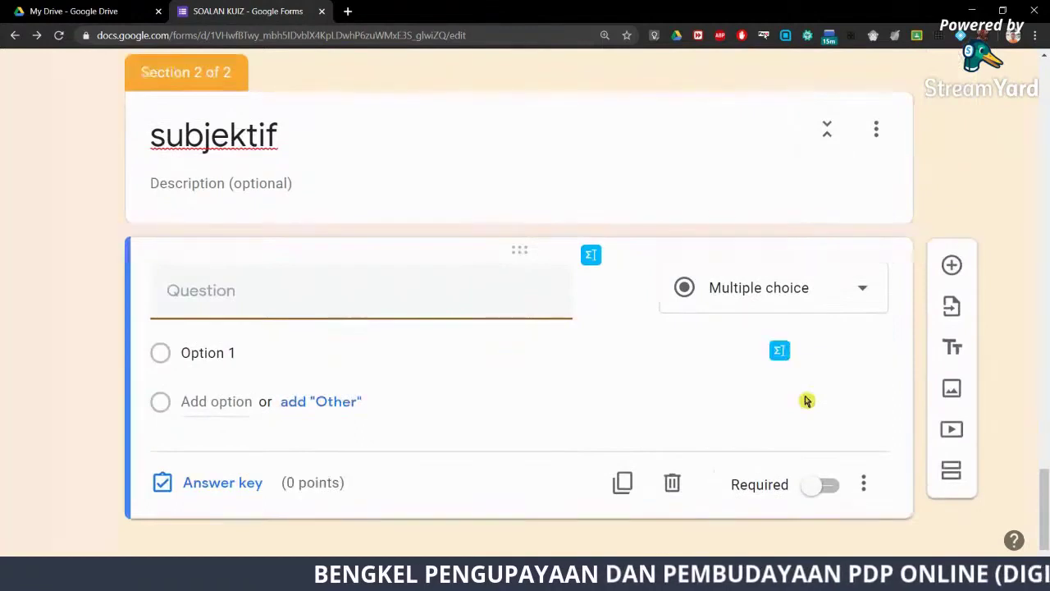
pyautogui.click(854, 303)
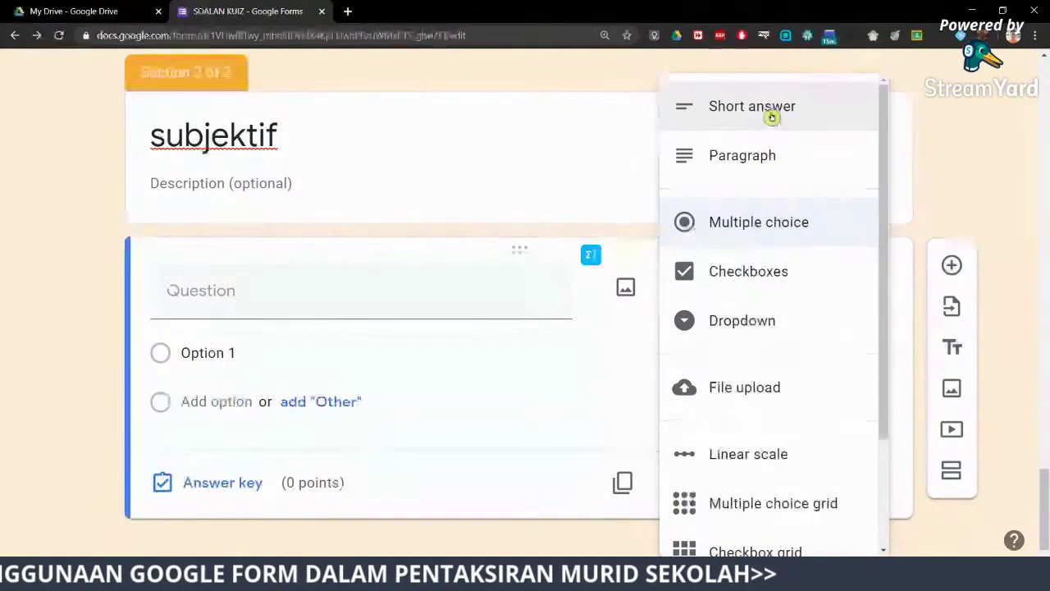
pyautogui.click(771, 117)
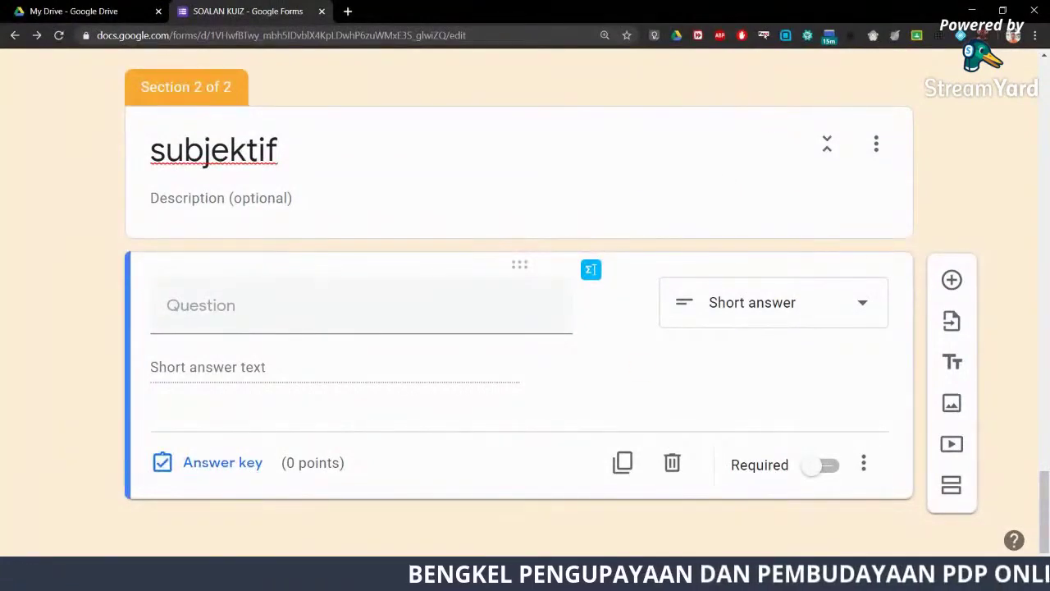
# Copy the Soalan 21 instruction sentence from the Word exam paper and return to the SOALAN KUIZ form.
pyautogui.moveTo(502, 554)
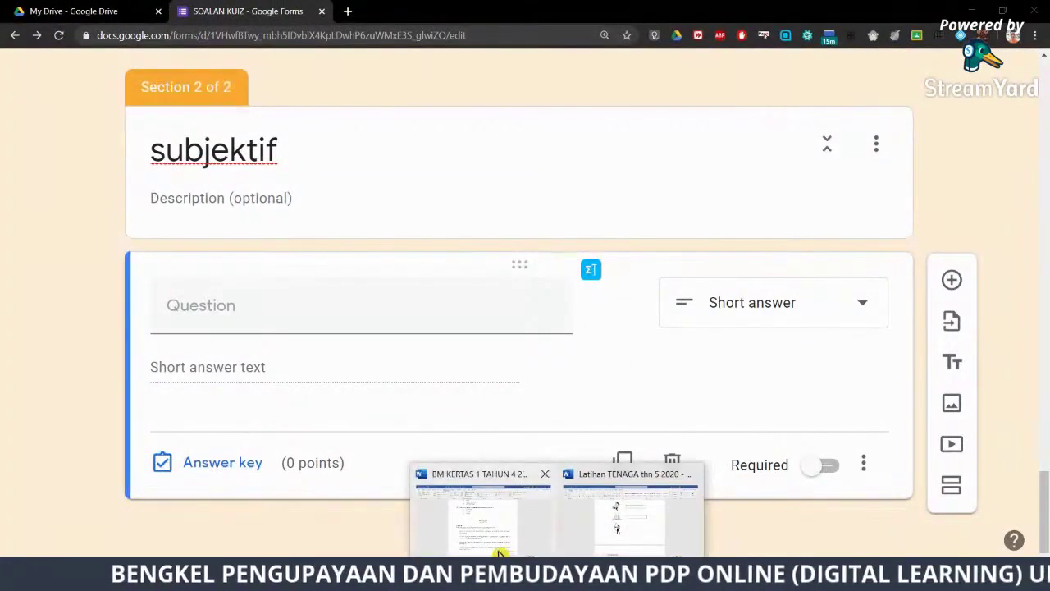
pyautogui.click(499, 553)
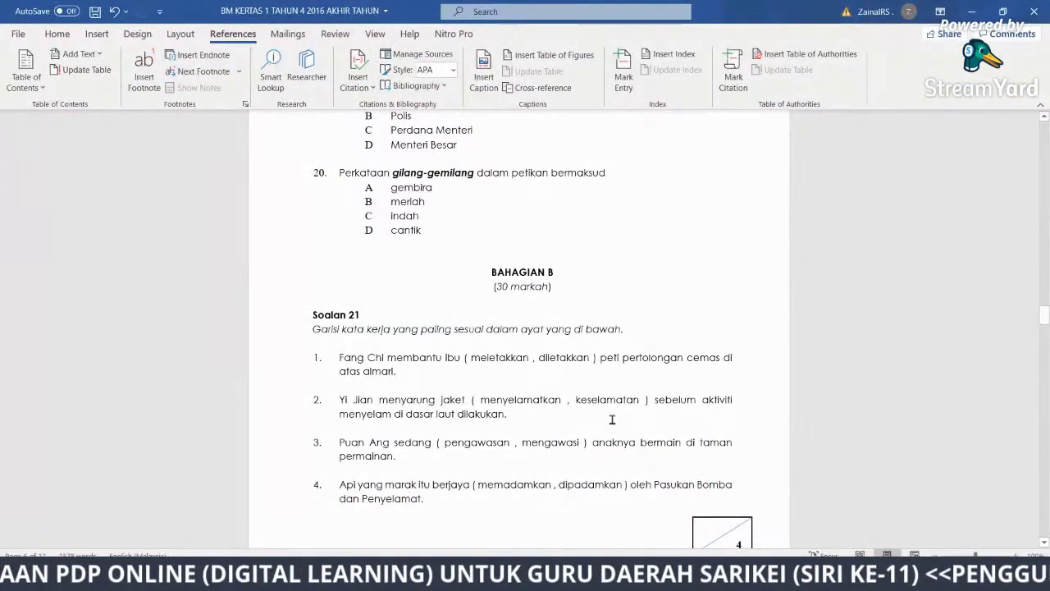
pyautogui.scroll(2, 611, 420)
pyautogui.scroll(-3, 612, 420)
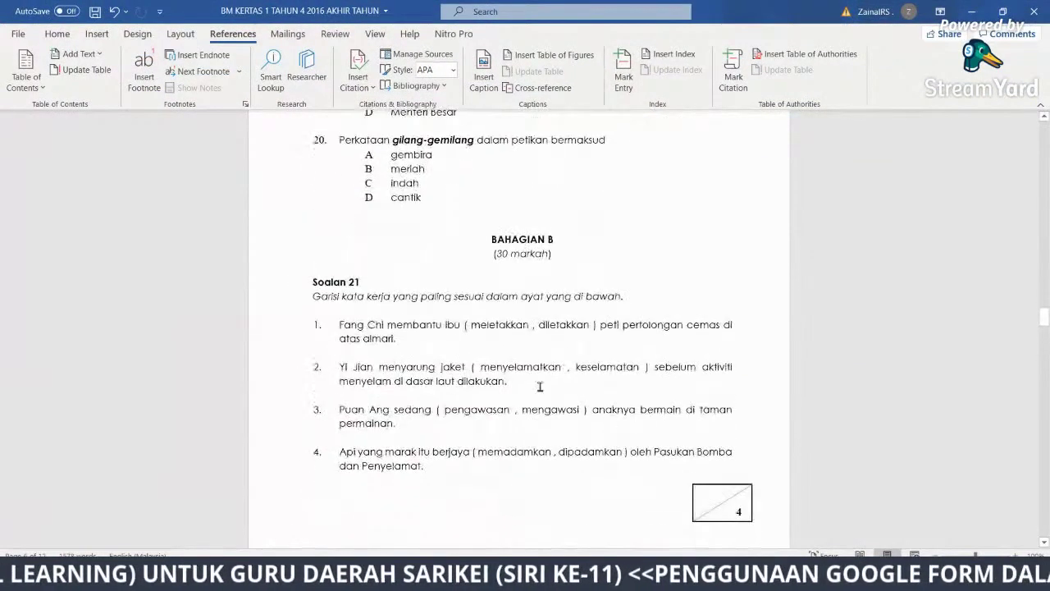
pyautogui.moveTo(315, 296); pyautogui.dragTo(625, 296)
pyautogui.hotkey('ctrl', 'c')
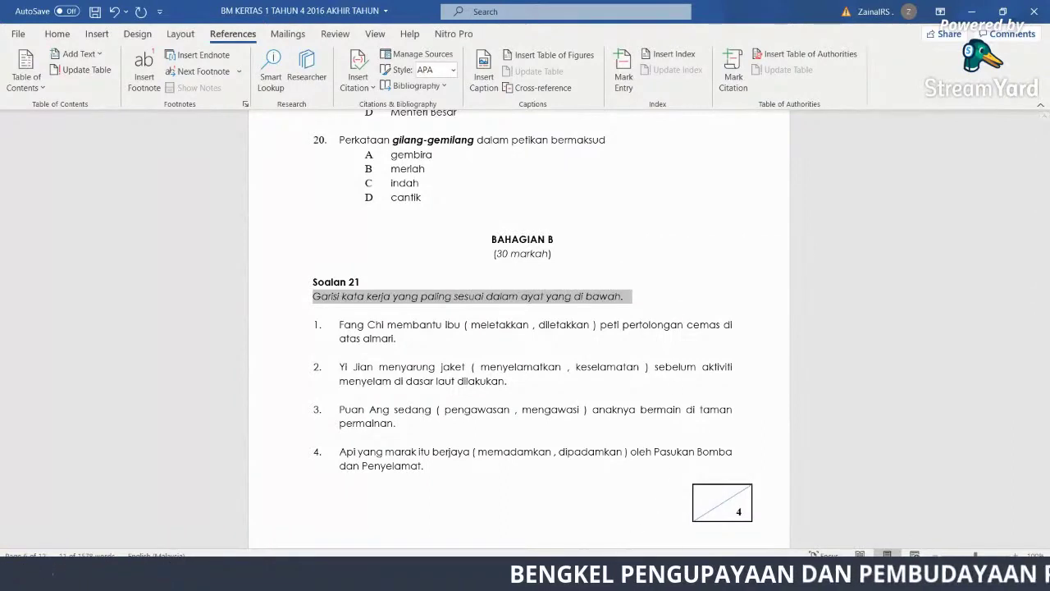
pyautogui.click(489, 578)
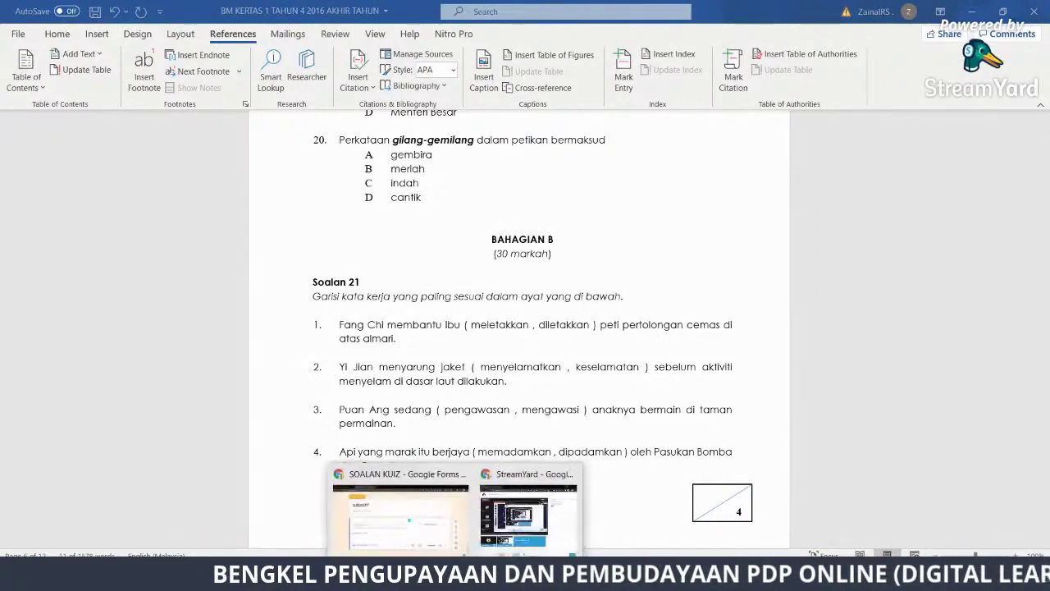
pyautogui.click(394, 546)
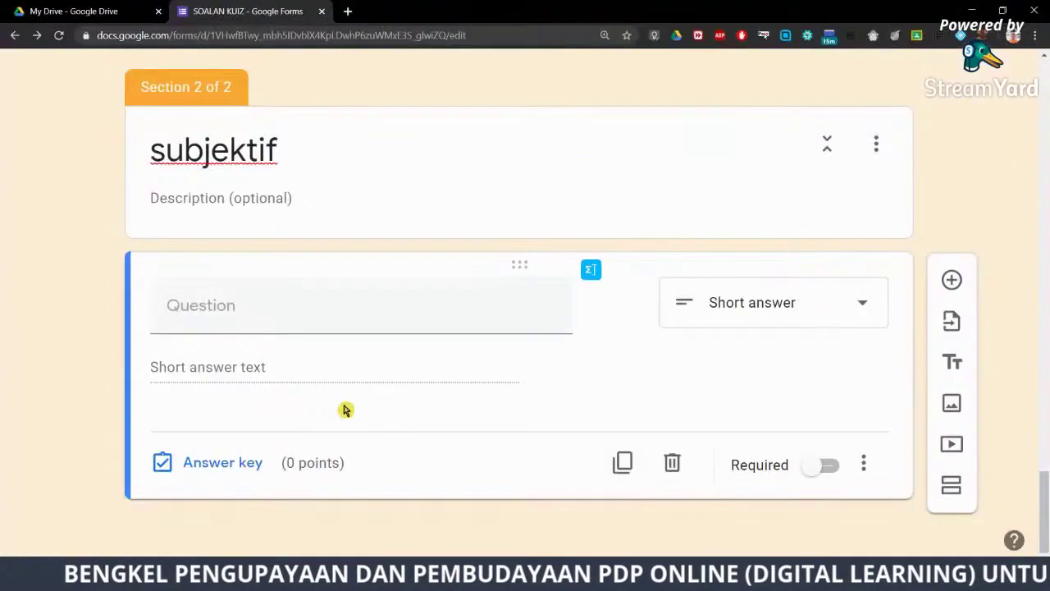
# Paste the instruction into the section description, replacing 'Garisi' with 'Taip' so it starts 'Taip kata kerja…'.
pyautogui.click(228, 198)
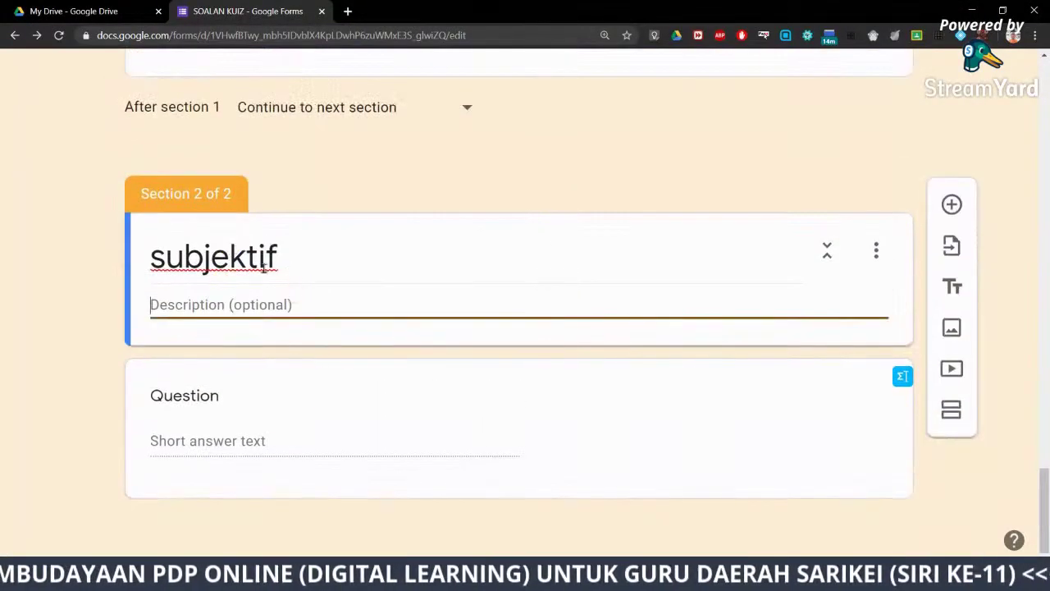
pyautogui.hotkey('ctrl', 'v')
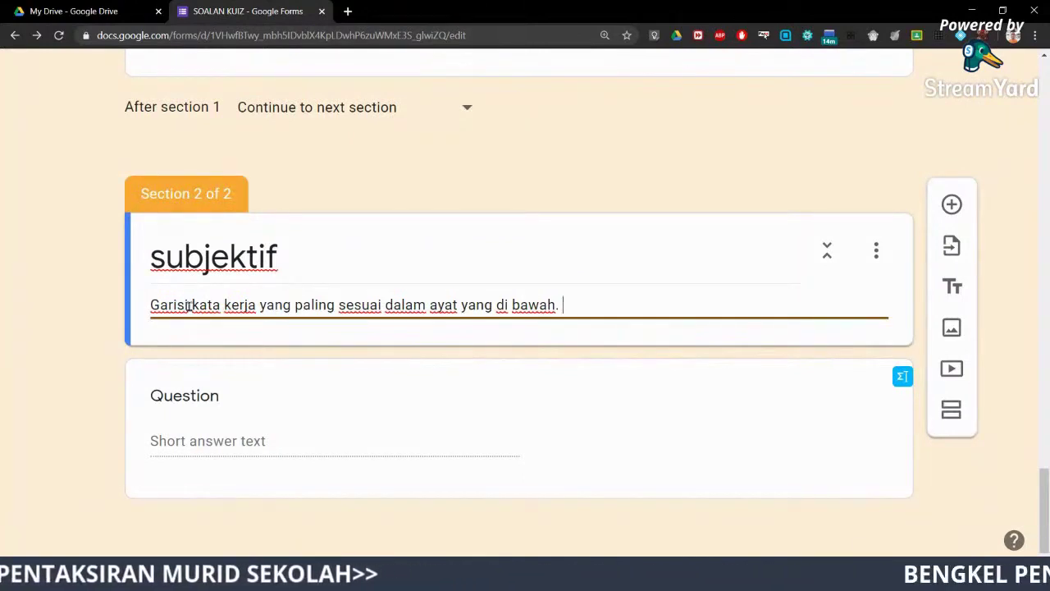
pyautogui.moveTo(189, 304); pyautogui.dragTo(150, 305)
pyautogui.write('Taip')
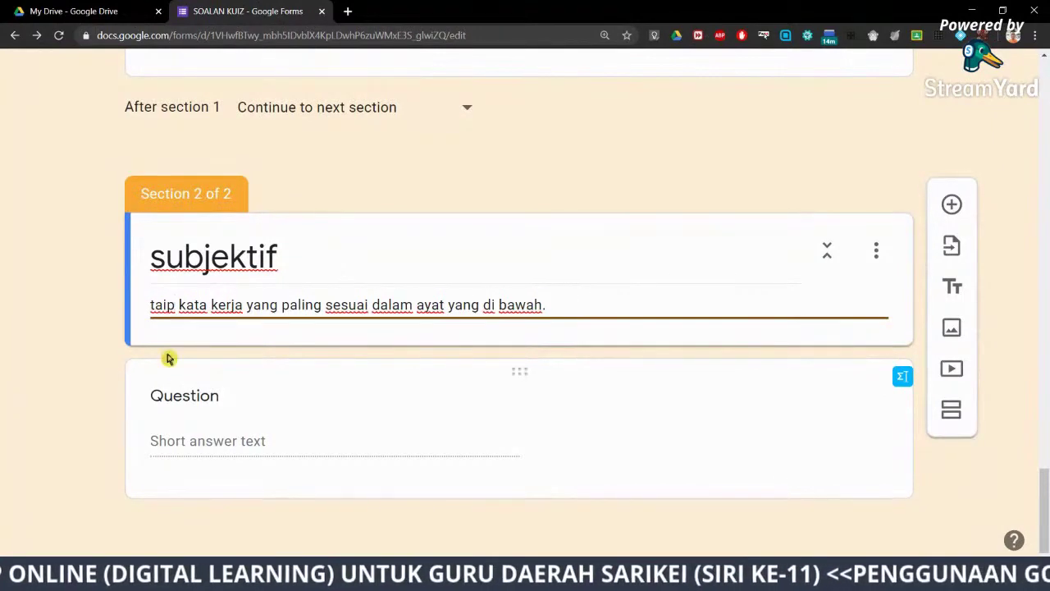
pyautogui.click(141, 302)
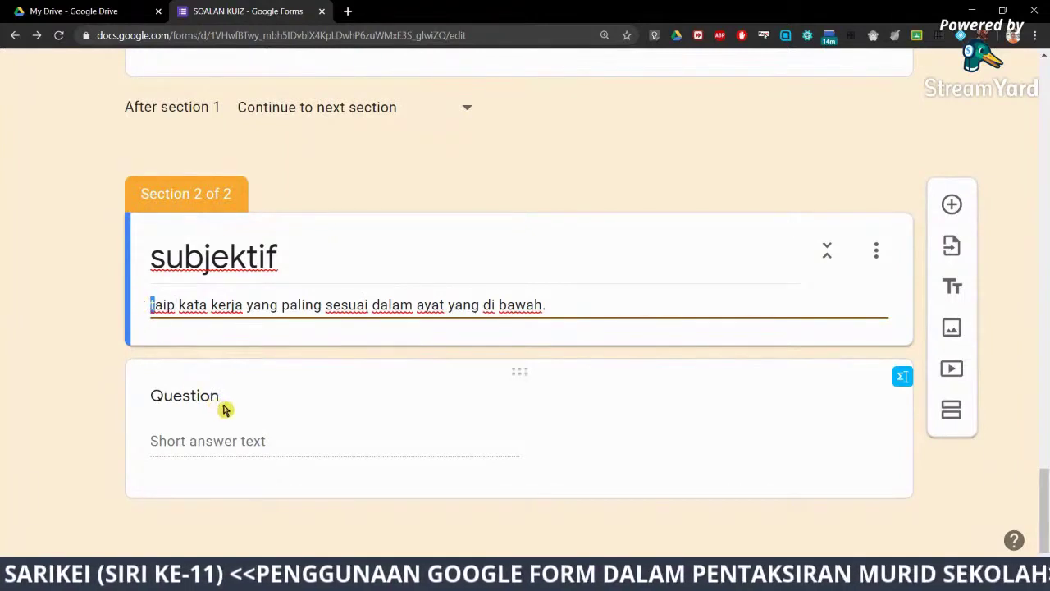
pyautogui.write('T')
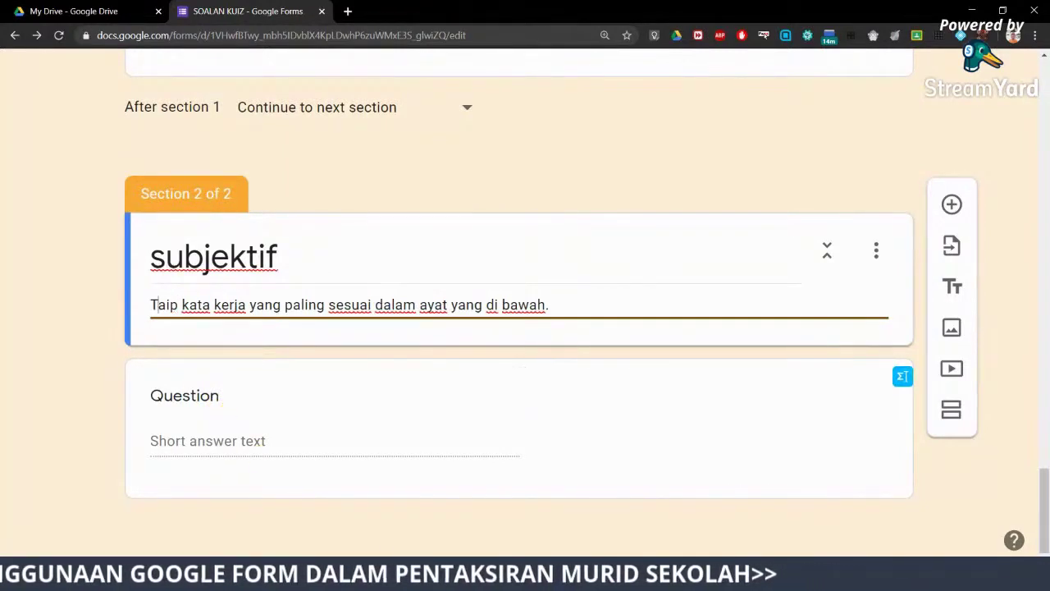
pyautogui.moveTo(525, 574)
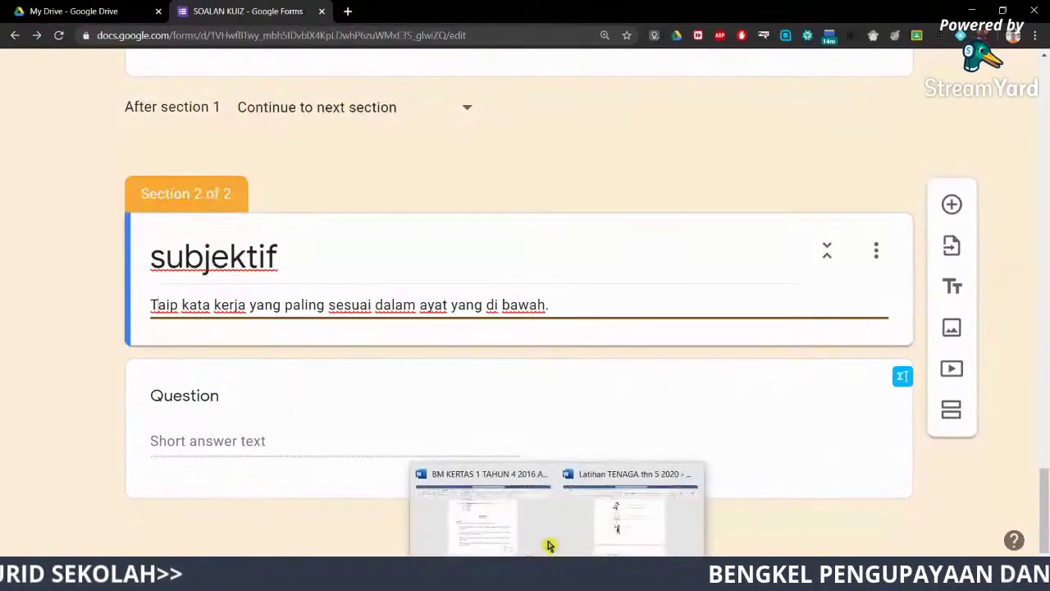
# Copy the first Soalan 21 sentence about Fang Chi from Word and return to the quiz form.
pyautogui.click(532, 542)
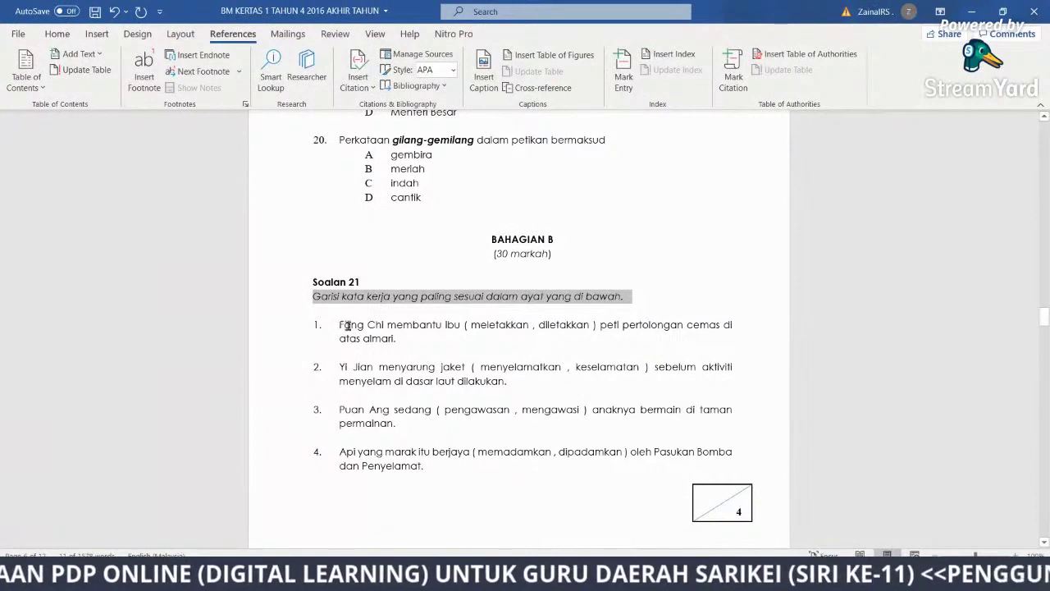
pyautogui.moveTo(348, 326); pyautogui.dragTo(397, 339)
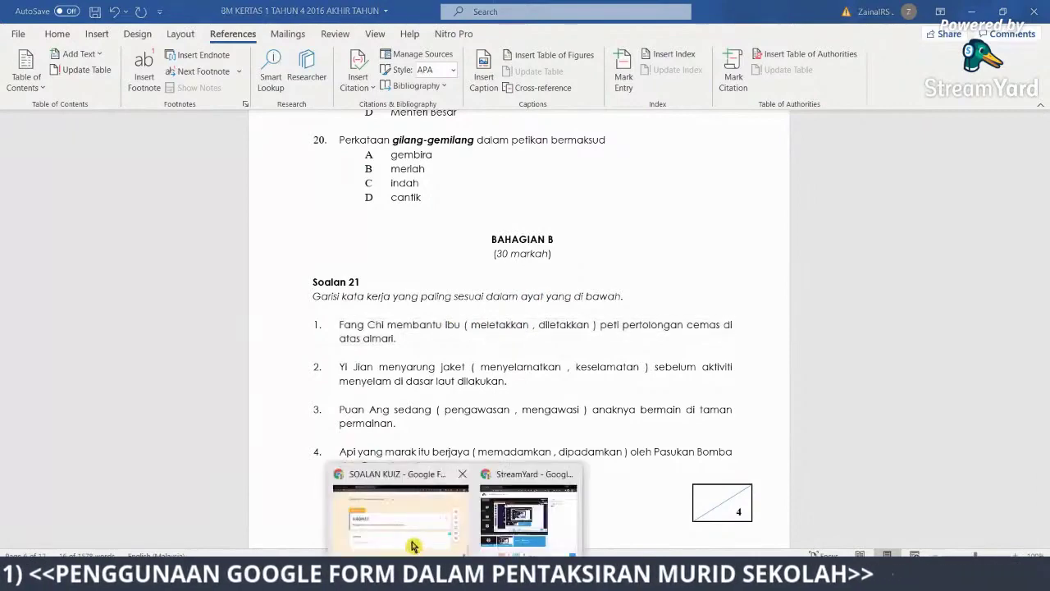
pyautogui.click(347, 545)
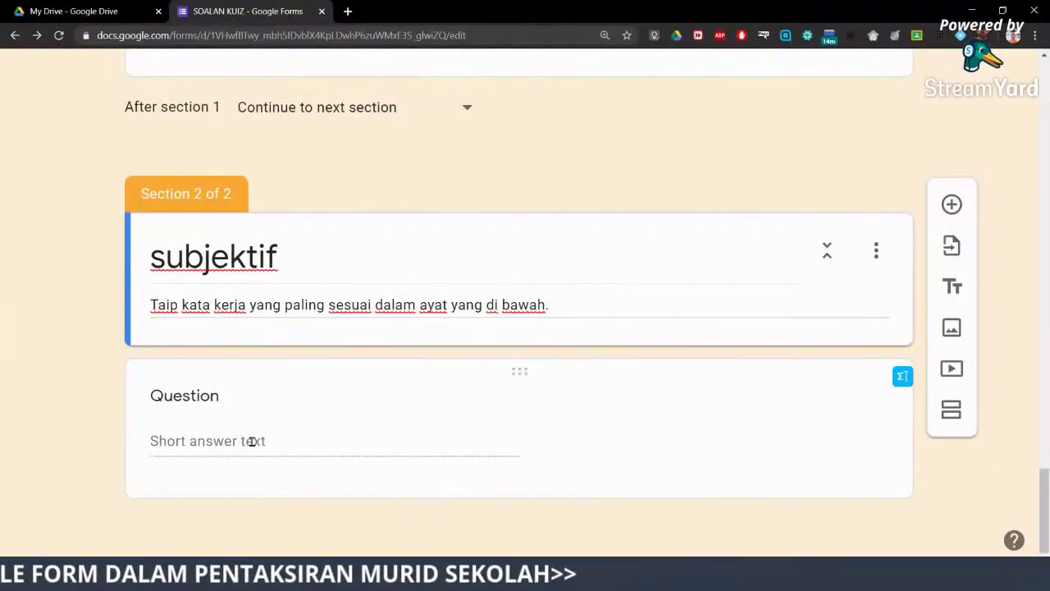
# Paste the Fang Chi sentence as the question text without the leading '1.', and remove response validation.
pyautogui.click(252, 441)
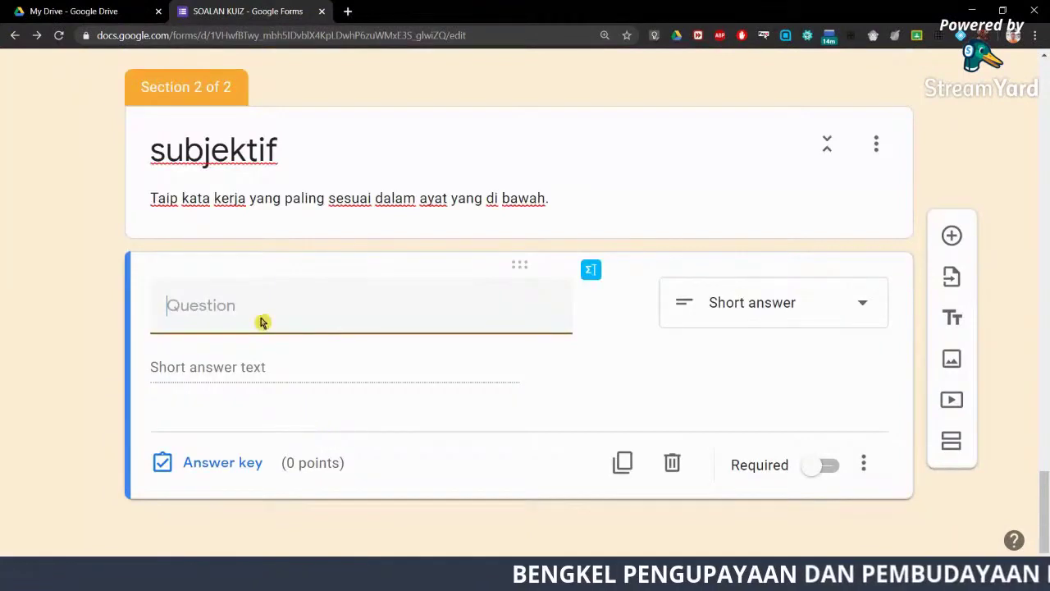
pyautogui.write('1. Fang Chi membantu ibu ( meletakkan , diletakkan ) peti pertolongan cemas di atas almari.')
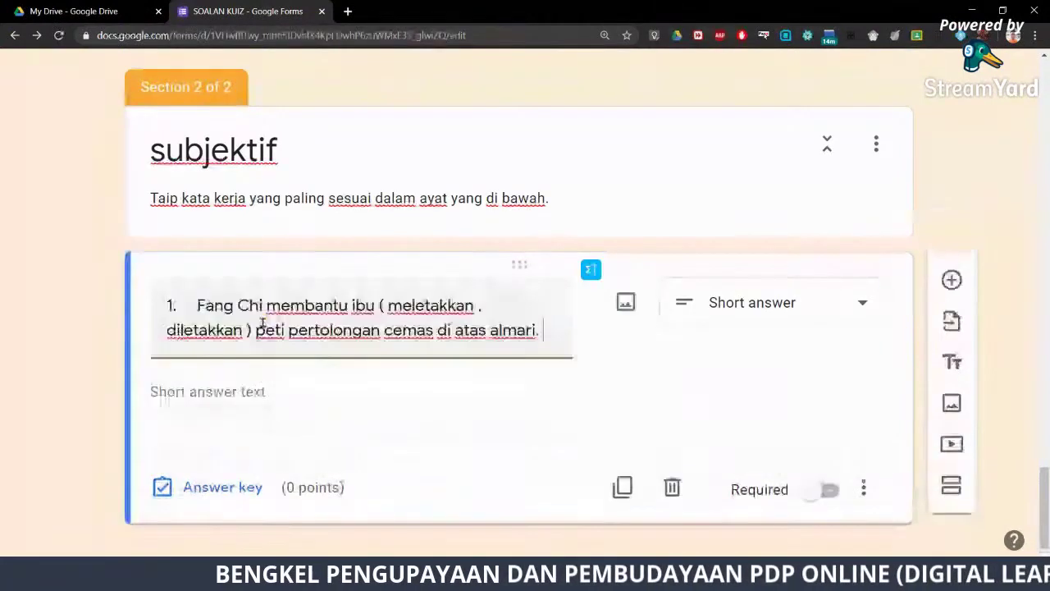
pyautogui.moveTo(197, 305); pyautogui.dragTo(144, 295)
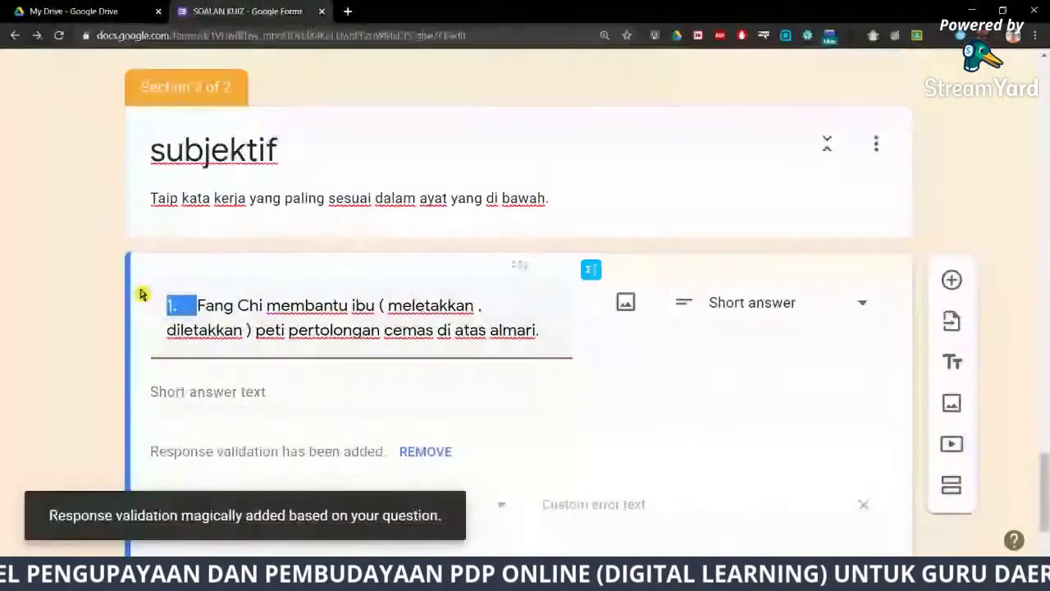
pyautogui.press('BackSpace')
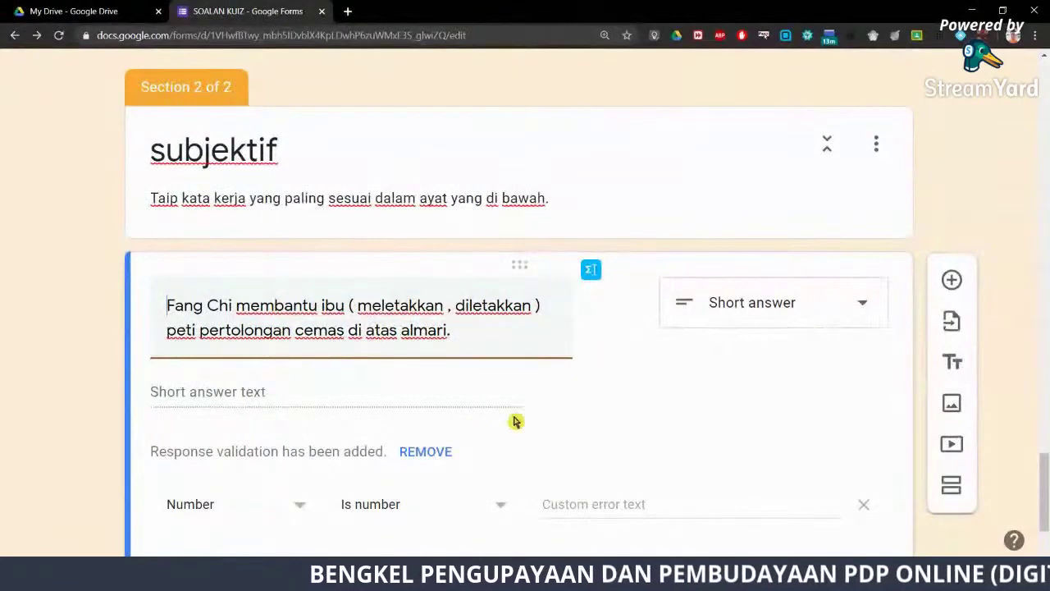
pyautogui.scroll(-2, 516, 421)
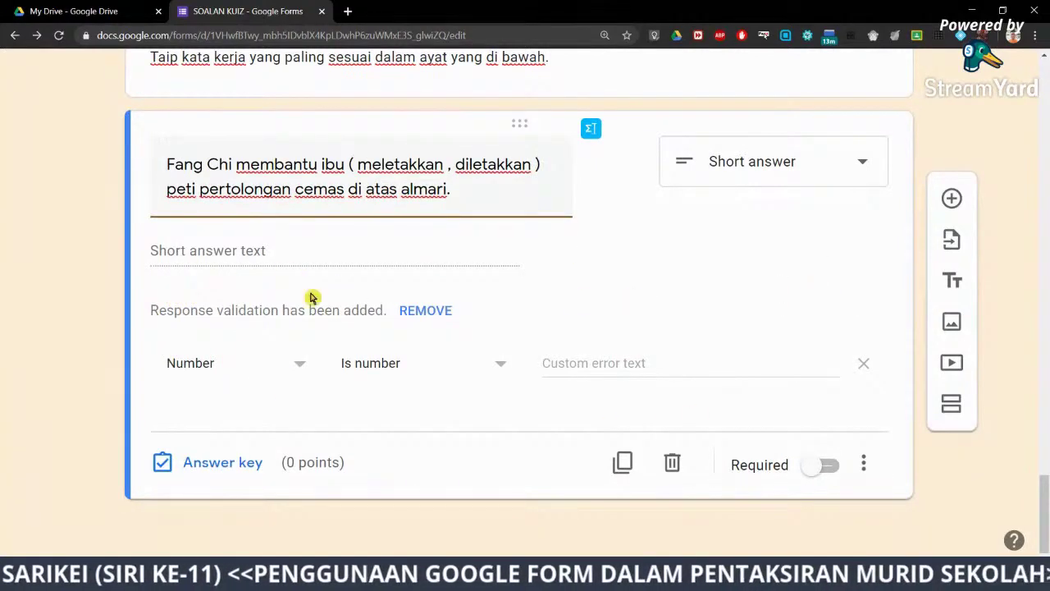
pyautogui.click(864, 366)
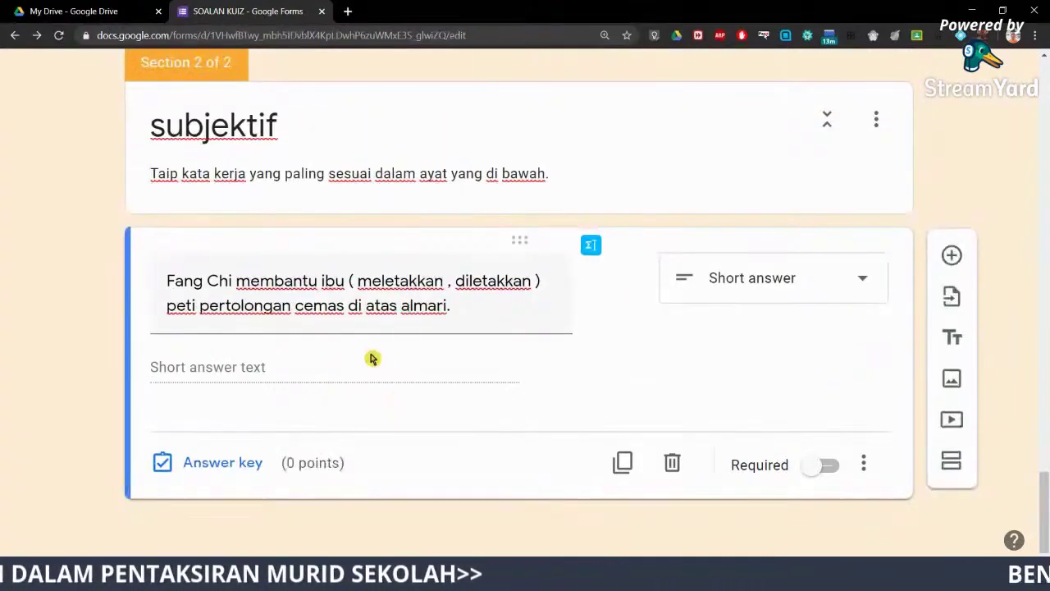
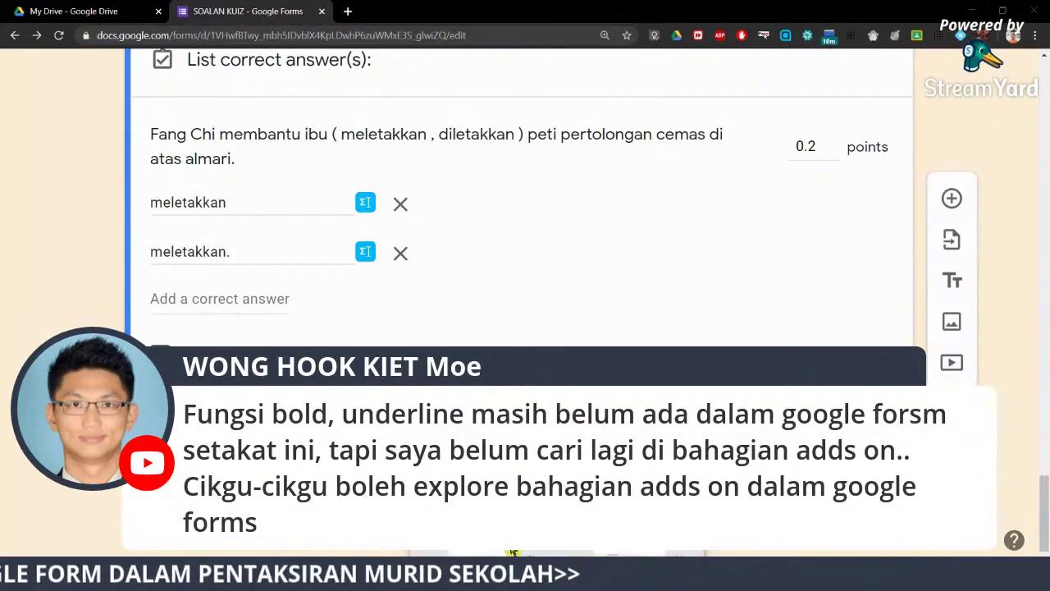
# Bring the Word exam paper back to the front, showing Soalan 21.
pyautogui.click(511, 554)
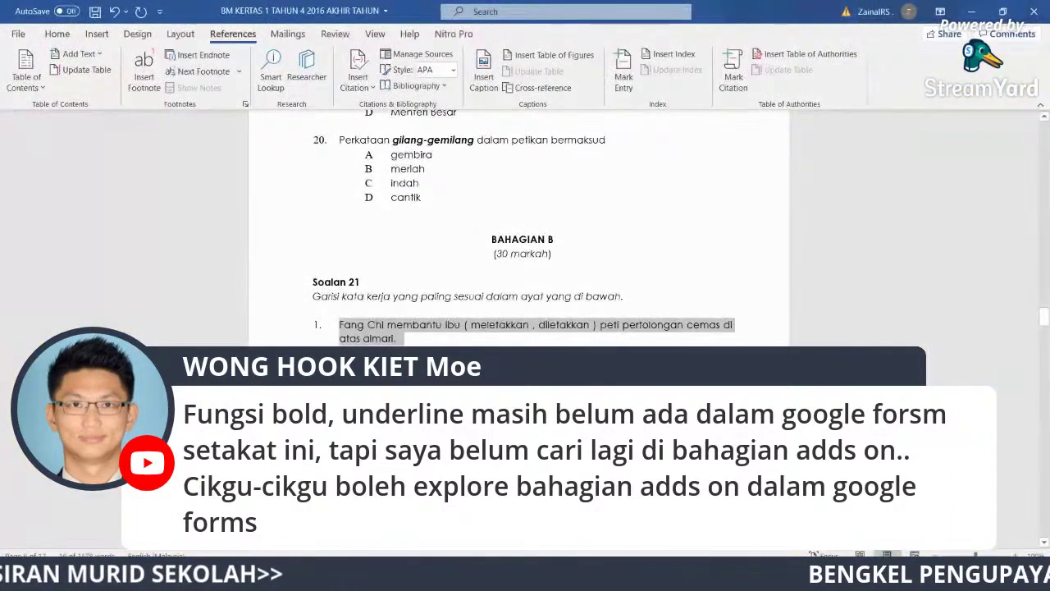
# Delete the Jawapan line under Soalan 22 a., leaving part b's dialogue picture in view.
pyautogui.scroll(-10, 518, 247)
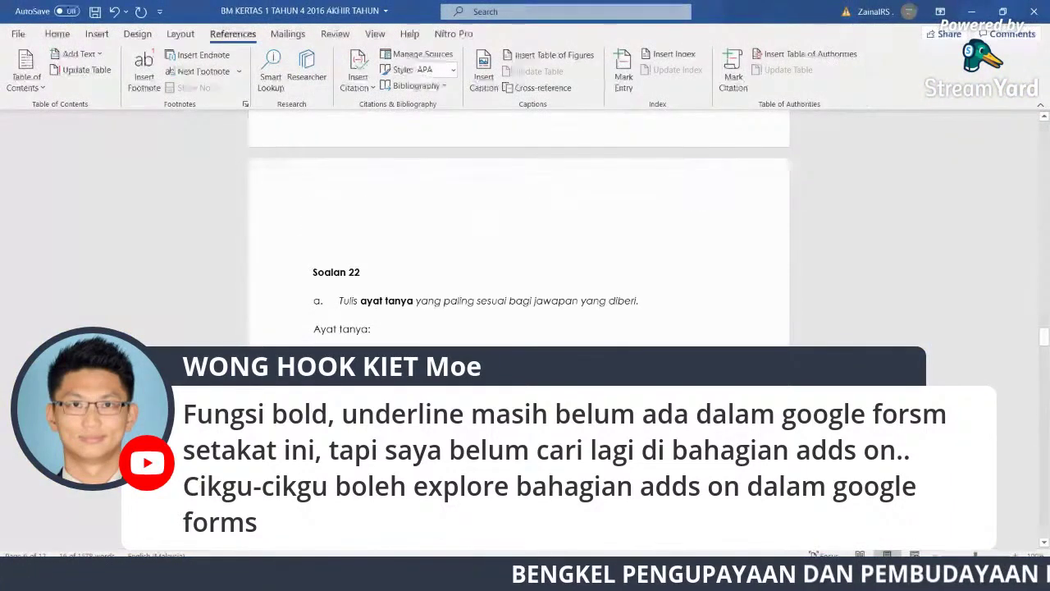
pyautogui.scroll(-2, 519, 246)
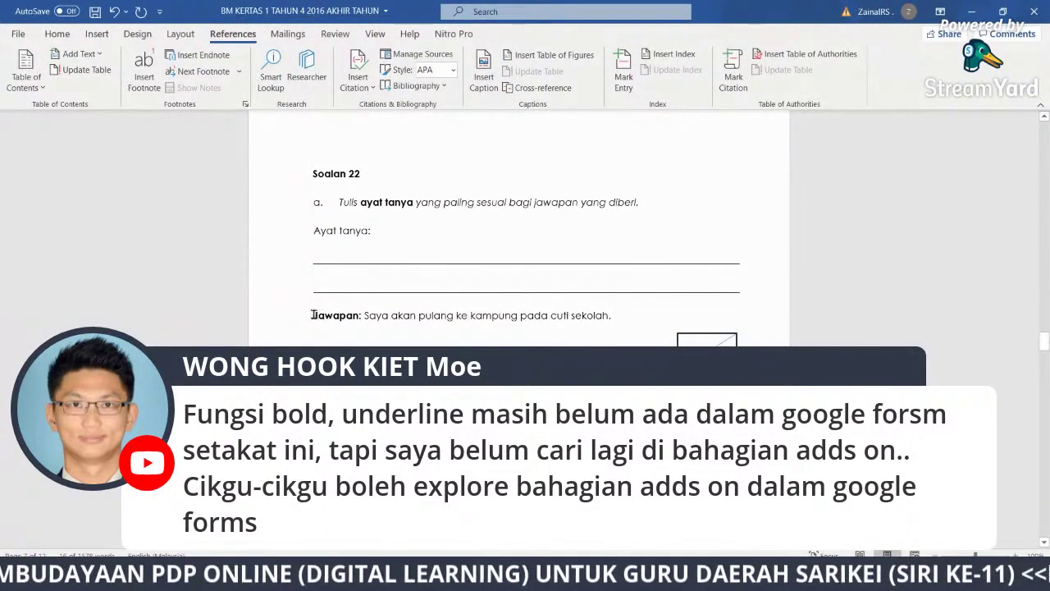
pyautogui.moveTo(313, 315); pyautogui.dragTo(618, 317)
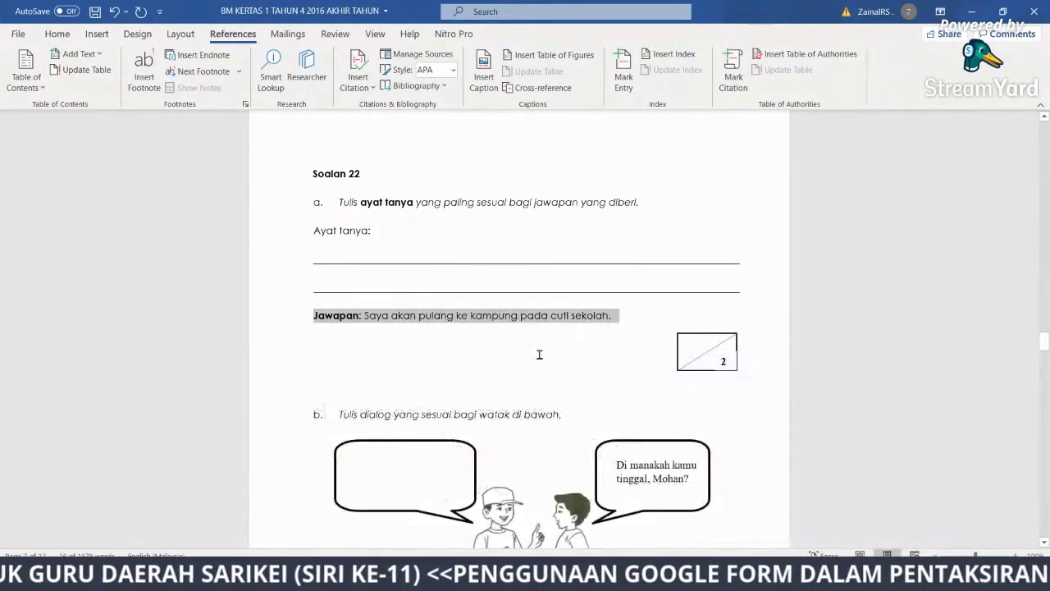
pyautogui.scroll(-1, 493, 343)
pyautogui.scroll(-3, 493, 343)
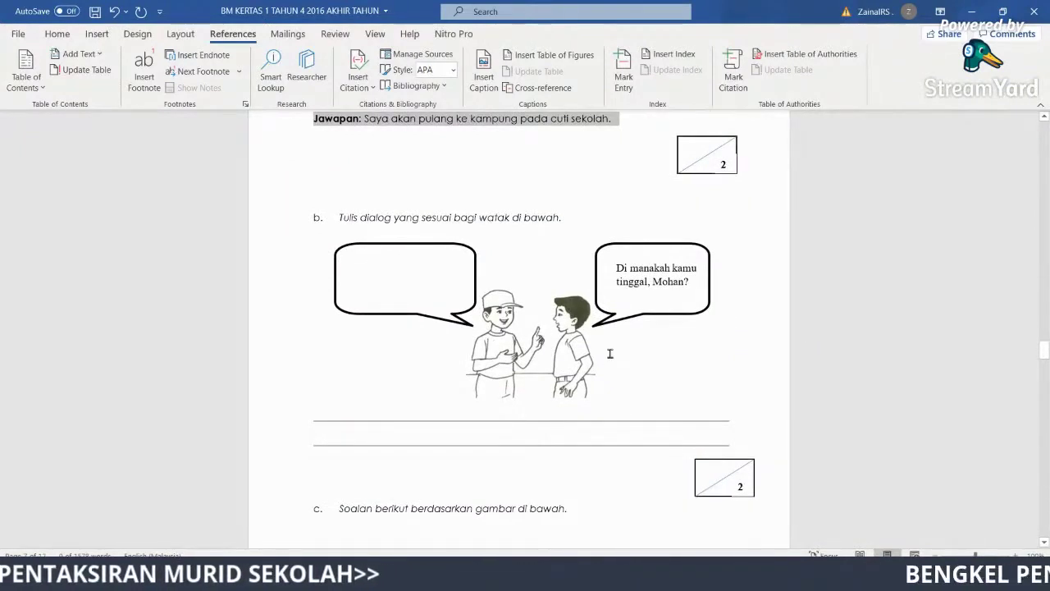
pyautogui.press('ctrl+shift+less')
pyautogui.press('ctrl+shift+less')
pyautogui.press('ctrl+shift+less')
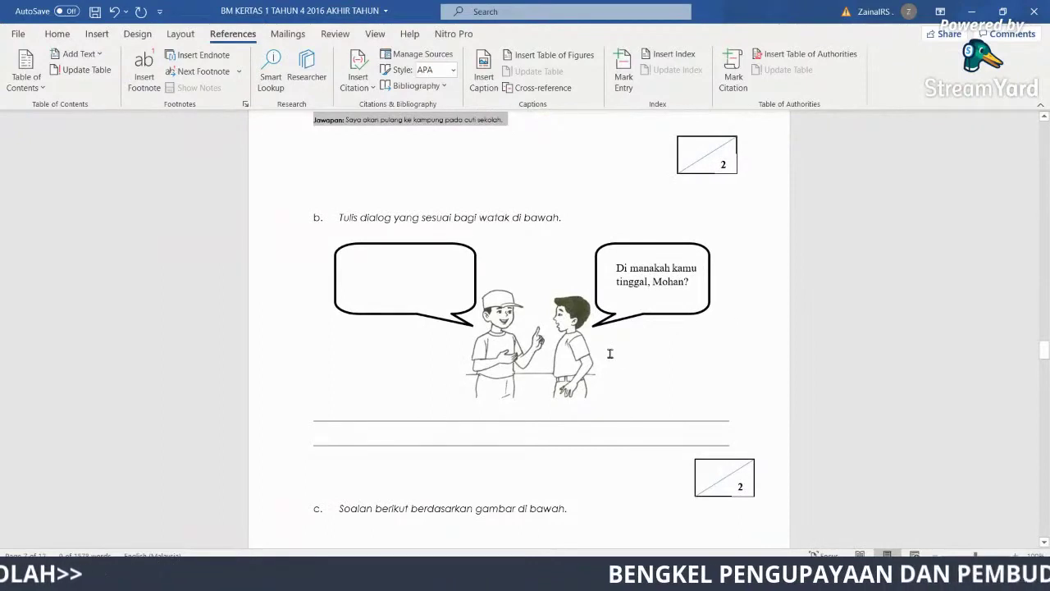
pyautogui.press('Delete')
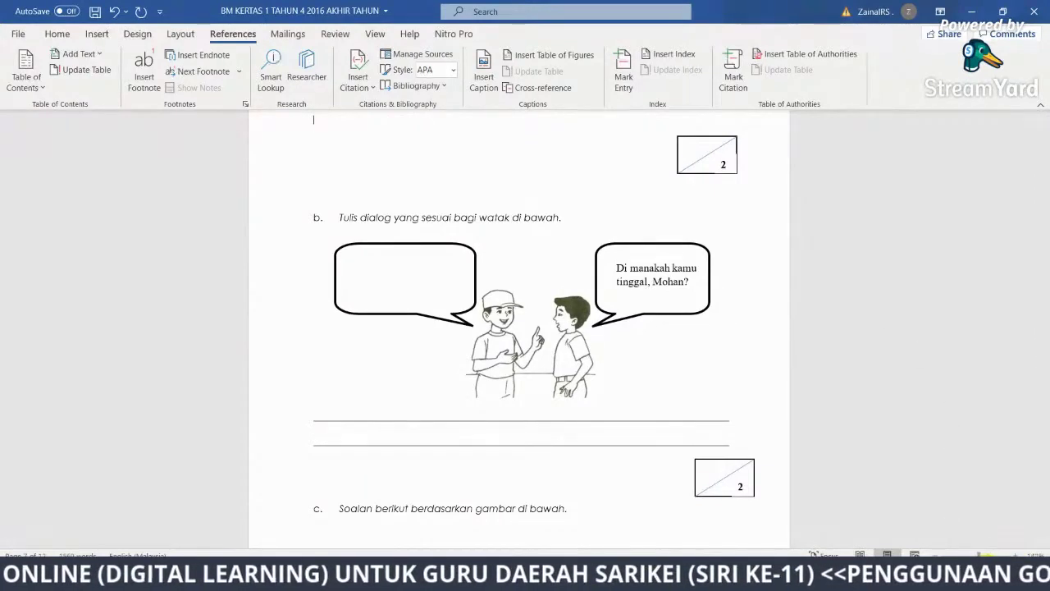
pyautogui.scroll(10, 525, 328)
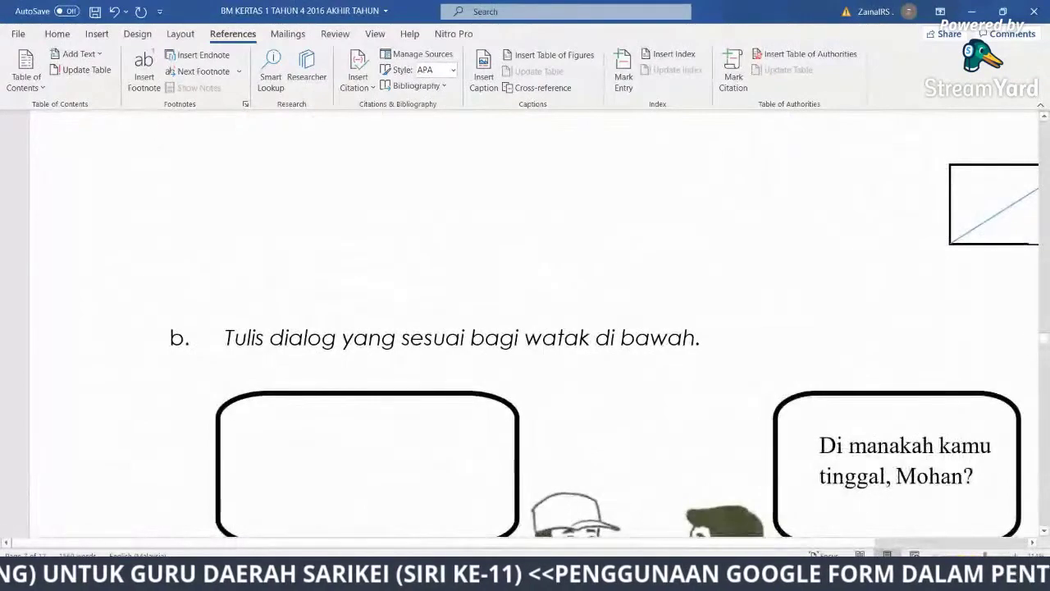
pyautogui.scroll(2, 525, 328)
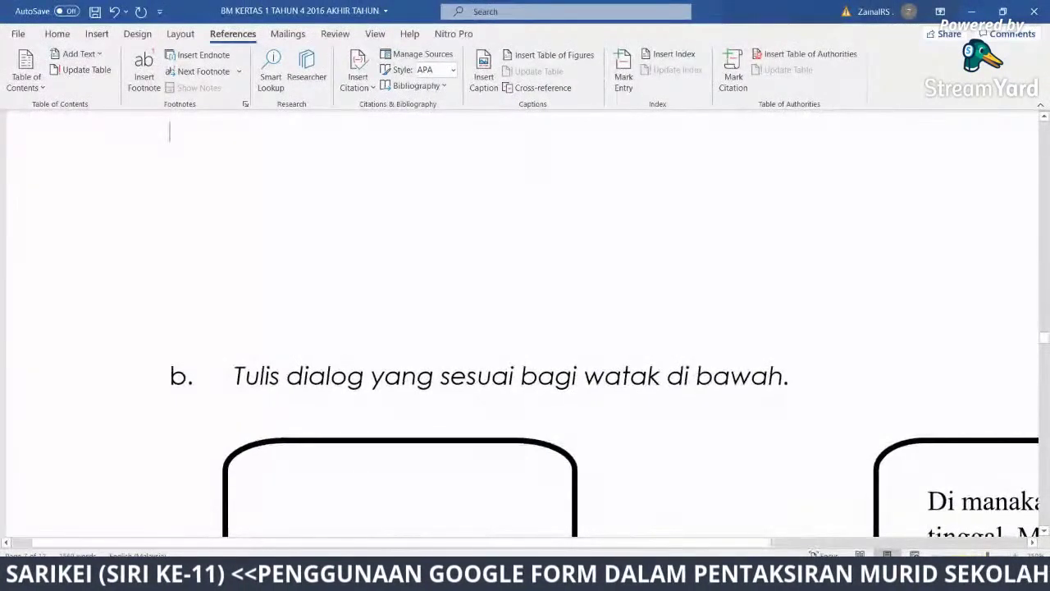
pyautogui.scroll(-1, 525, 329)
pyautogui.scroll(-4, 1043, 250)
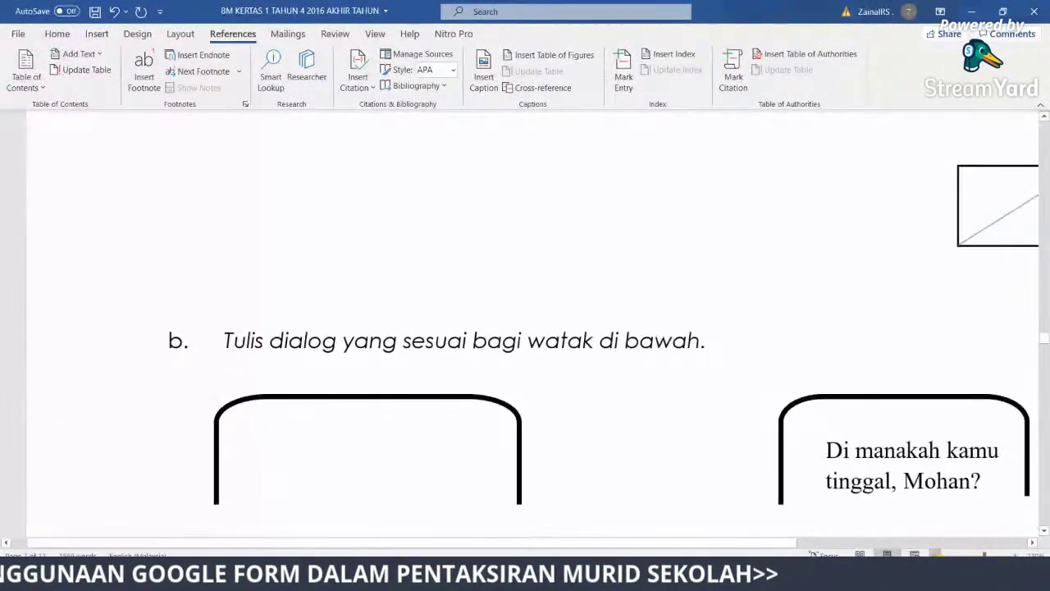
pyautogui.scroll(-5, 961, 331)
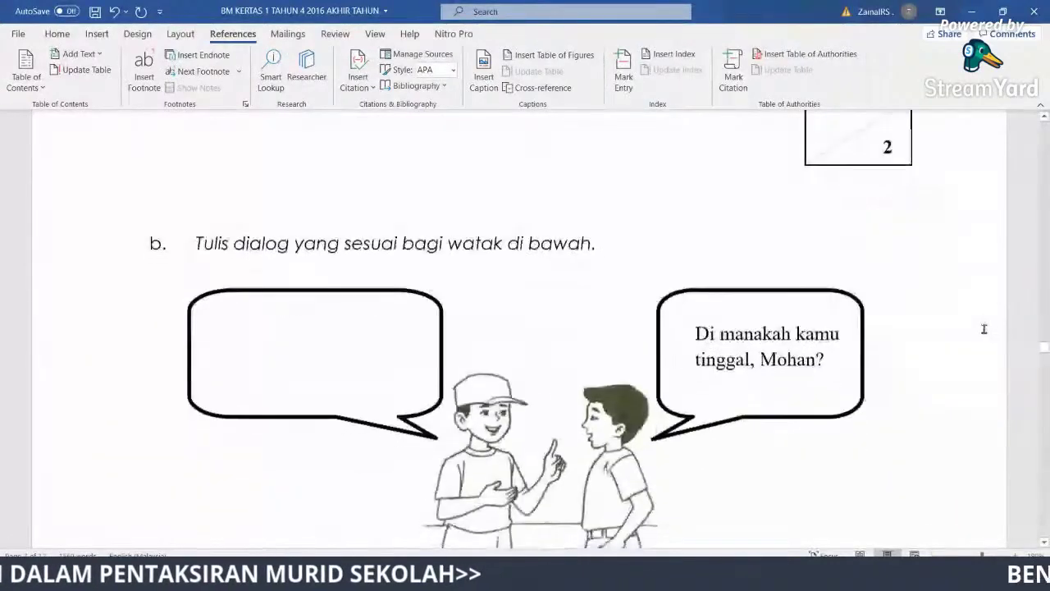
pyautogui.scroll(2, 961, 331)
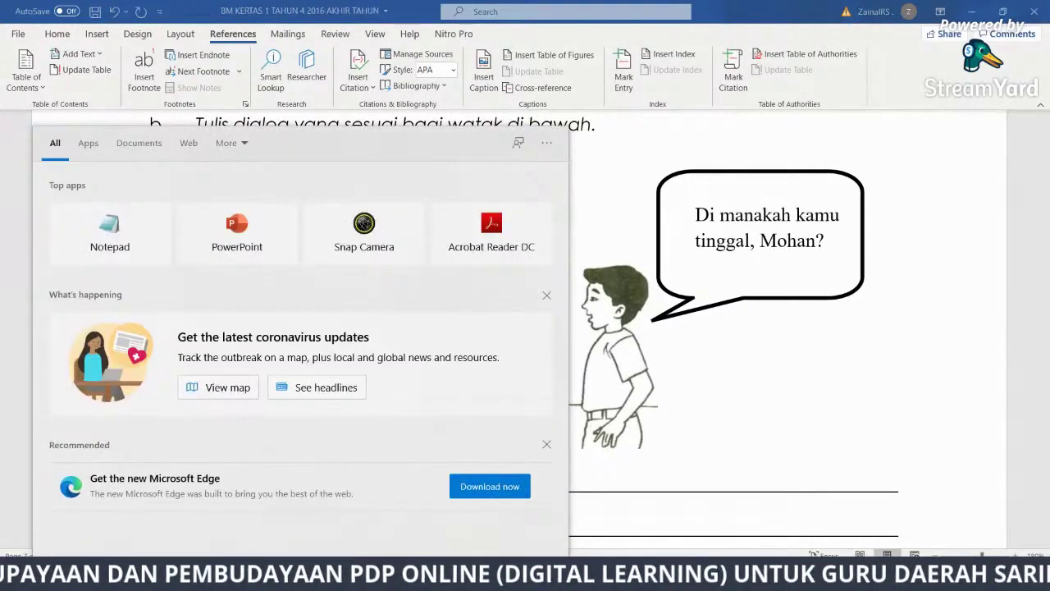
# Launch Snipping Tool by searching 'snip' from Start.
pyautogui.write('sn')
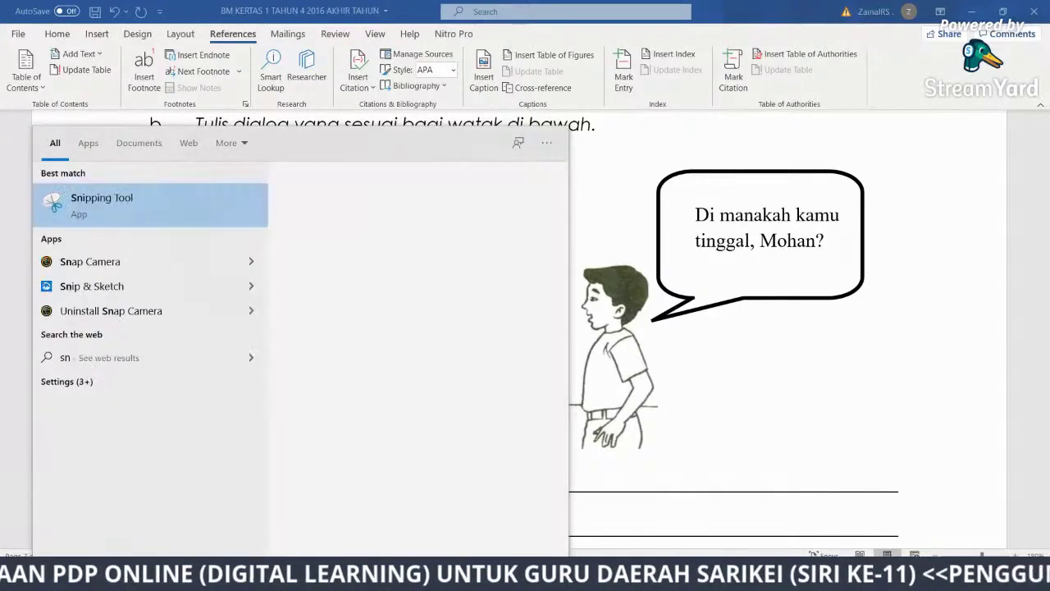
pyautogui.write('ip')
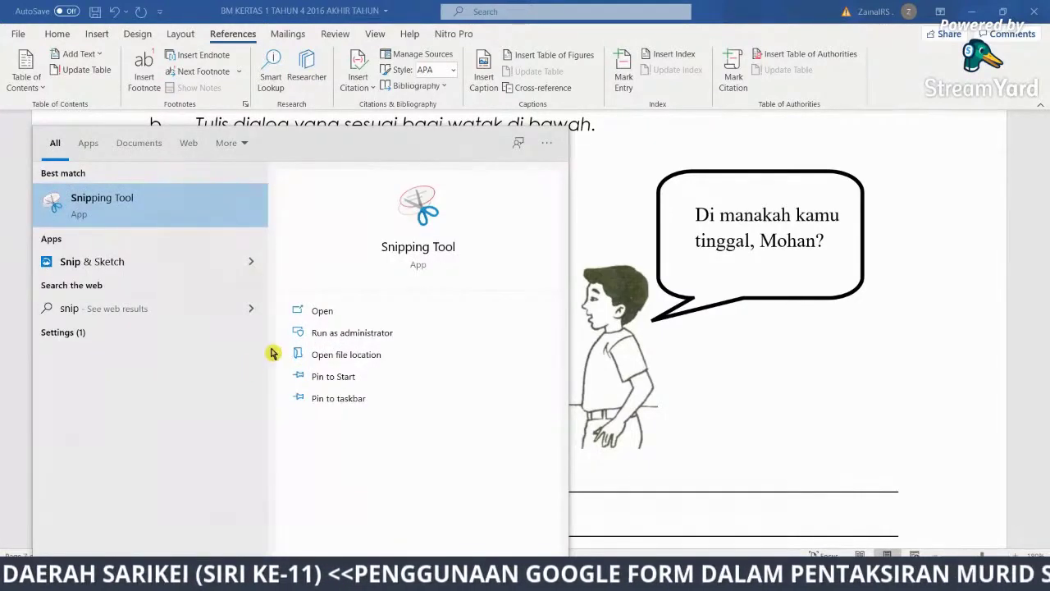
pyautogui.click(321, 311)
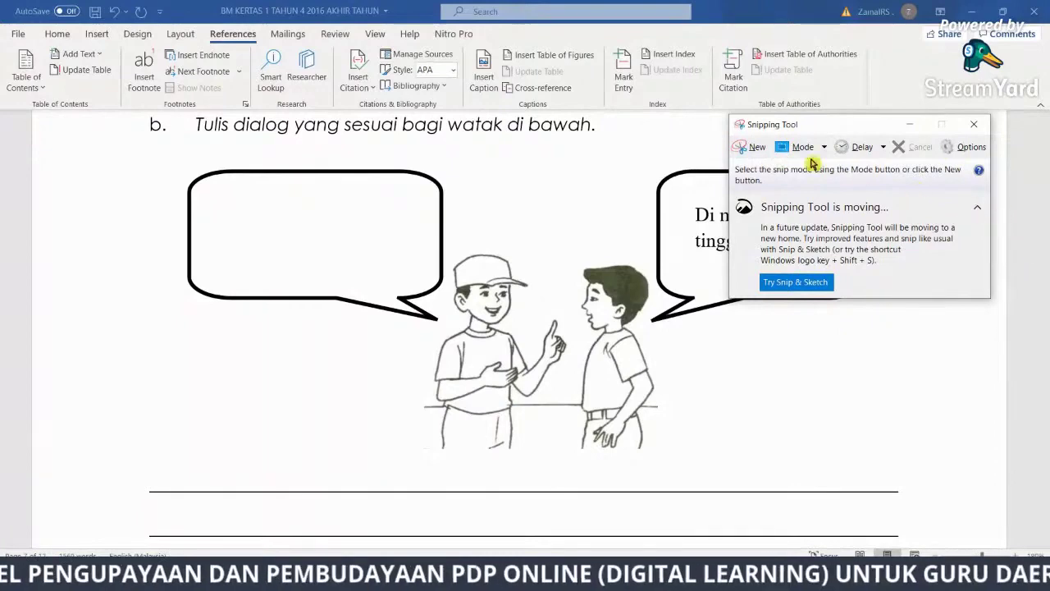
# Snip the two talking boys picture and save it as JPEG 'bmgambar' in soalan Gf.
pyautogui.click(752, 147)
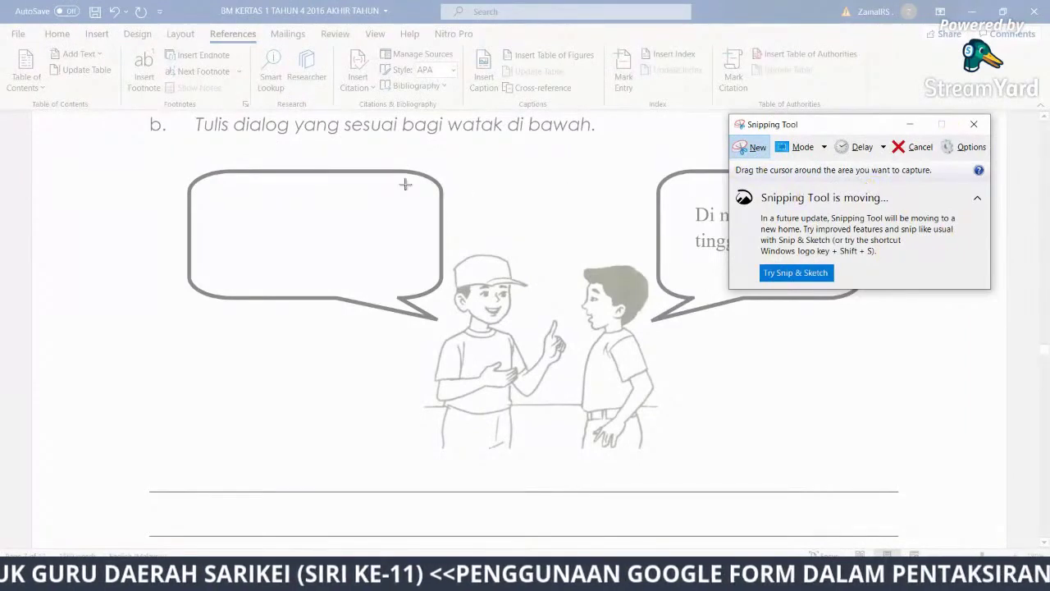
pyautogui.moveTo(159, 152); pyautogui.dragTo(896, 453)
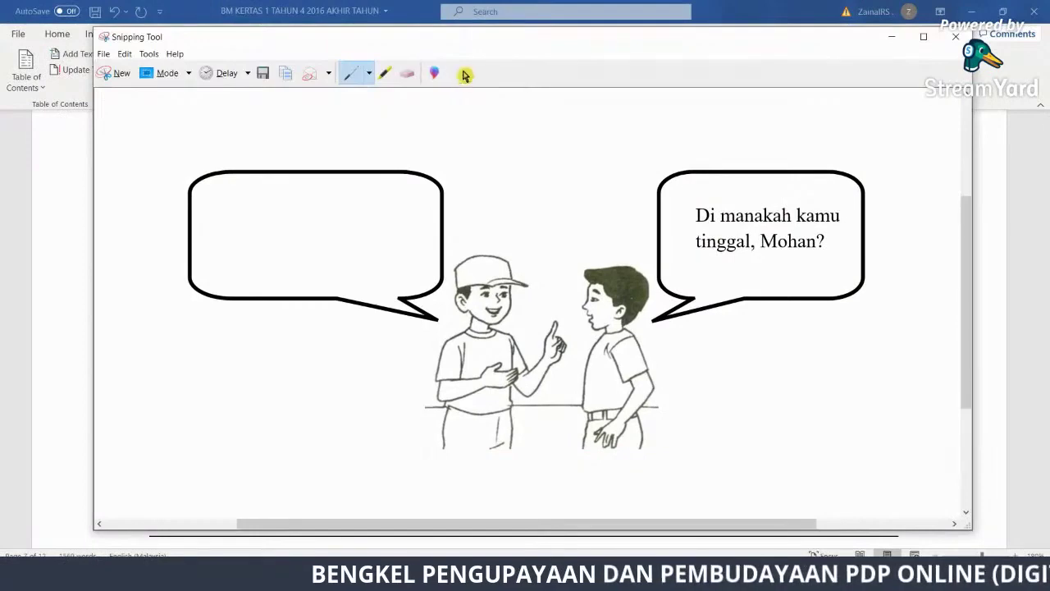
pyautogui.moveTo(480, 46)
pyautogui.mouseDown()
pyautogui.moveTo(331, 63)
pyautogui.moveTo(490, 80)
pyautogui.moveTo(476, 46)
pyautogui.mouseUp()
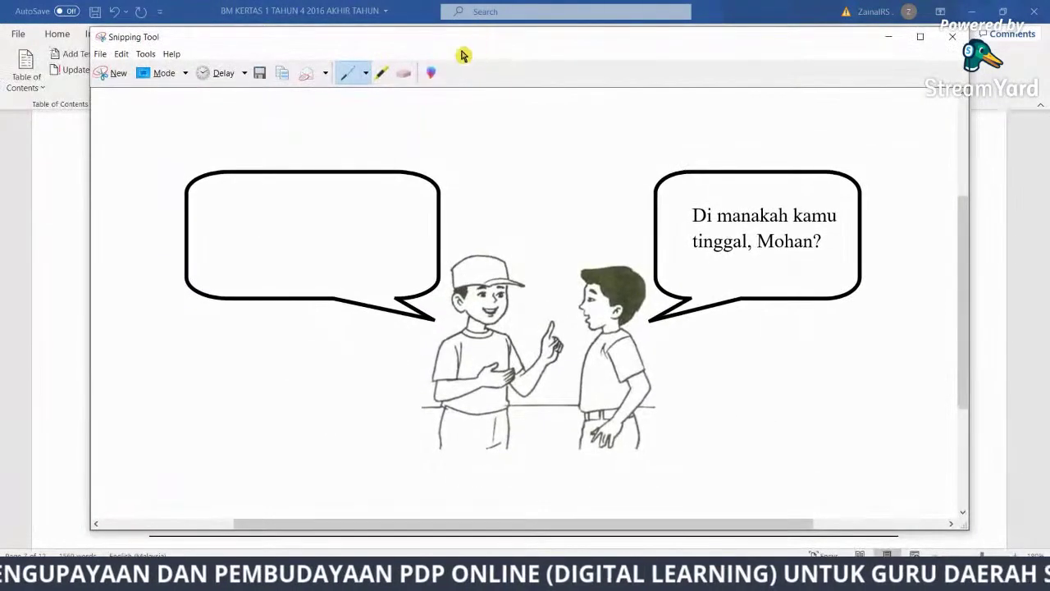
pyautogui.click(258, 77)
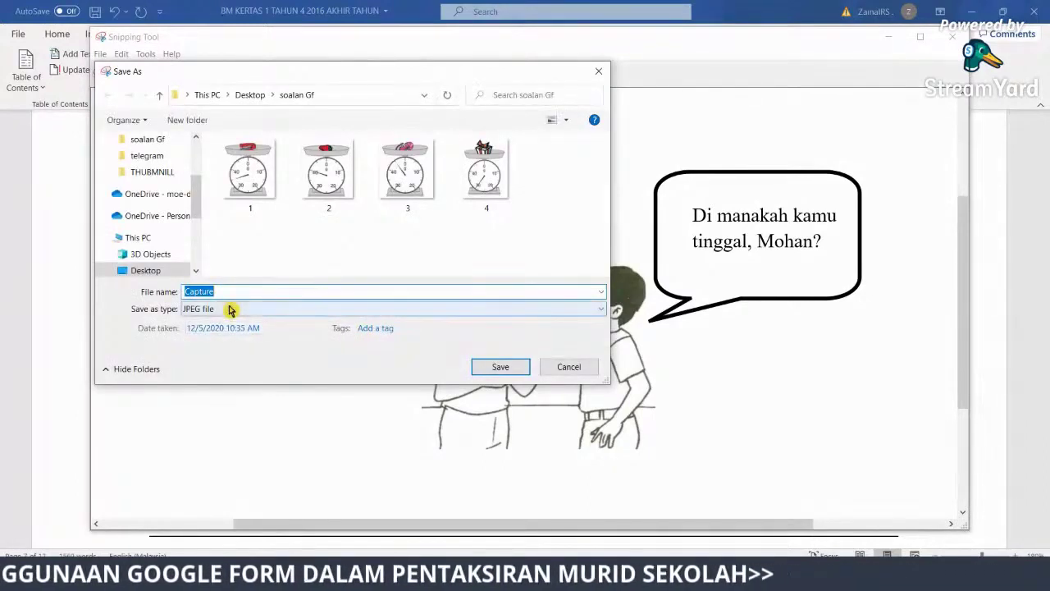
pyautogui.write('bm')
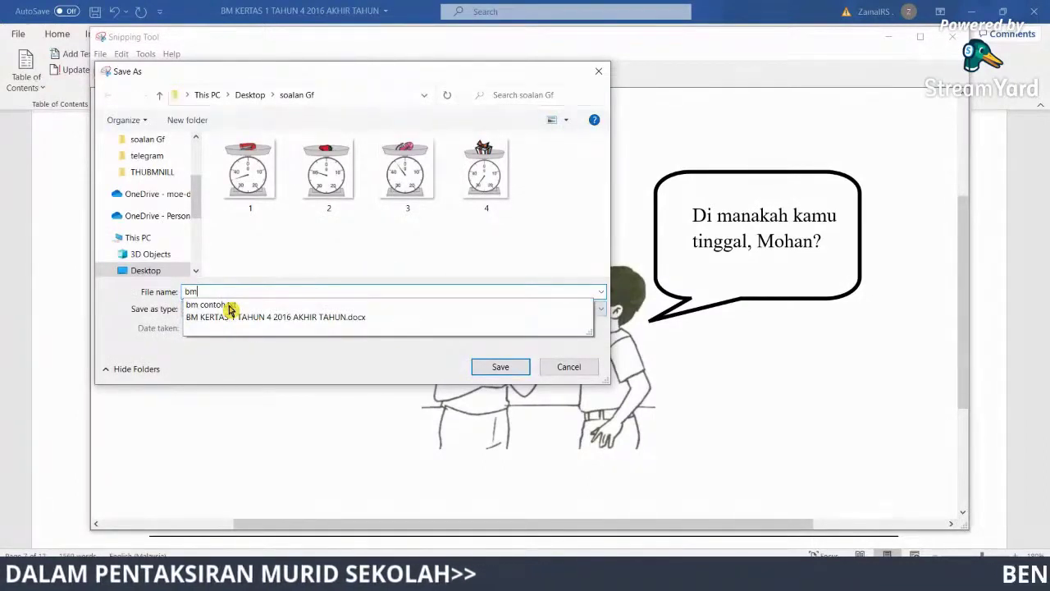
pyautogui.write('gambar')
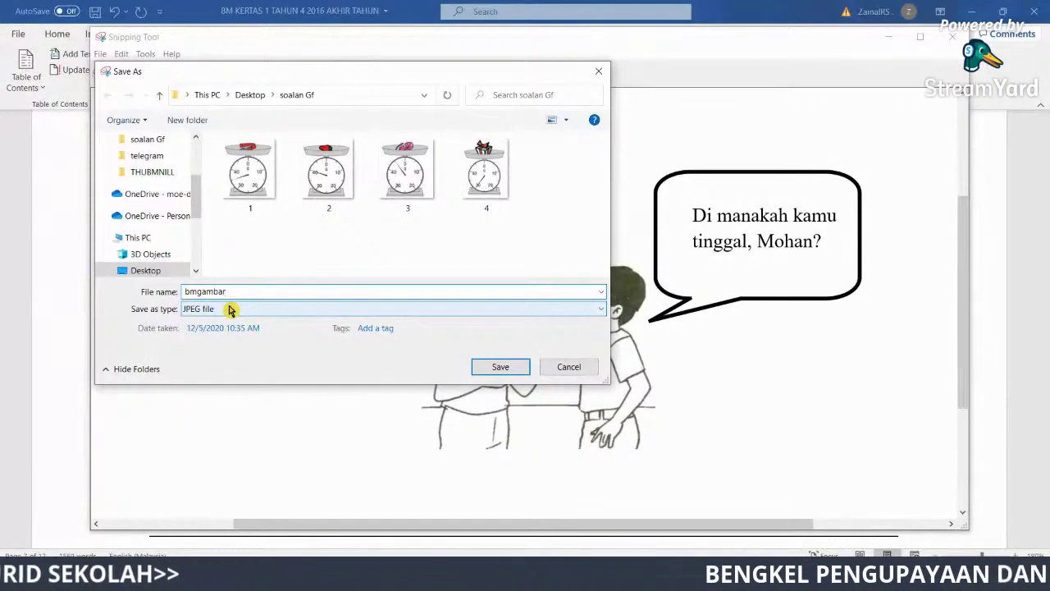
pyautogui.click(499, 367)
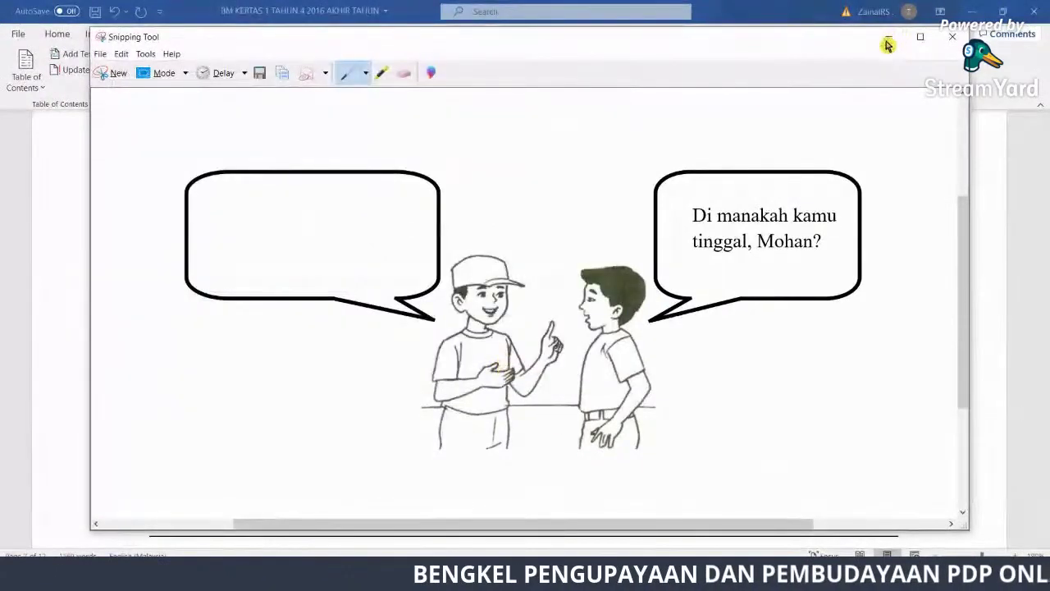
pyautogui.click(889, 38)
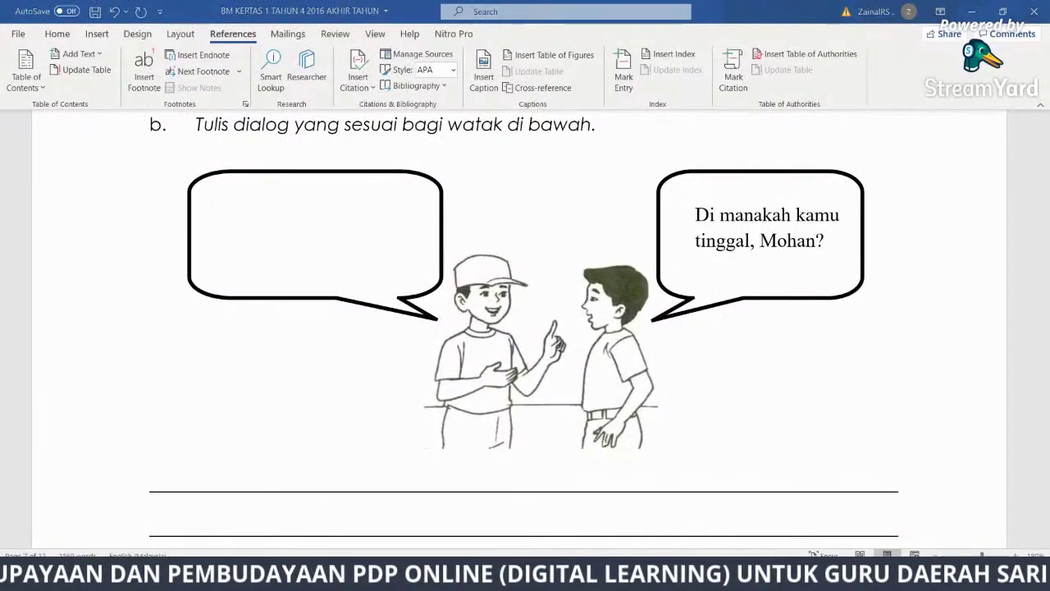
# Return to the SOALAN KUIZ form and finish the Fang Chi question's answer key.
pyautogui.click(394, 493)
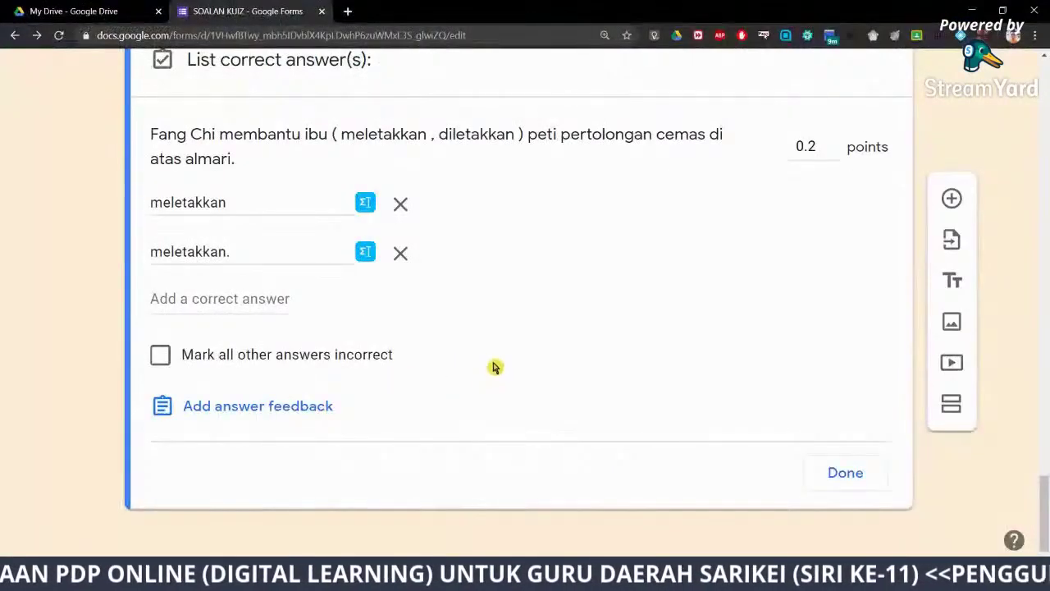
pyautogui.scroll(3, 495, 368)
pyautogui.scroll(-3, 633, 392)
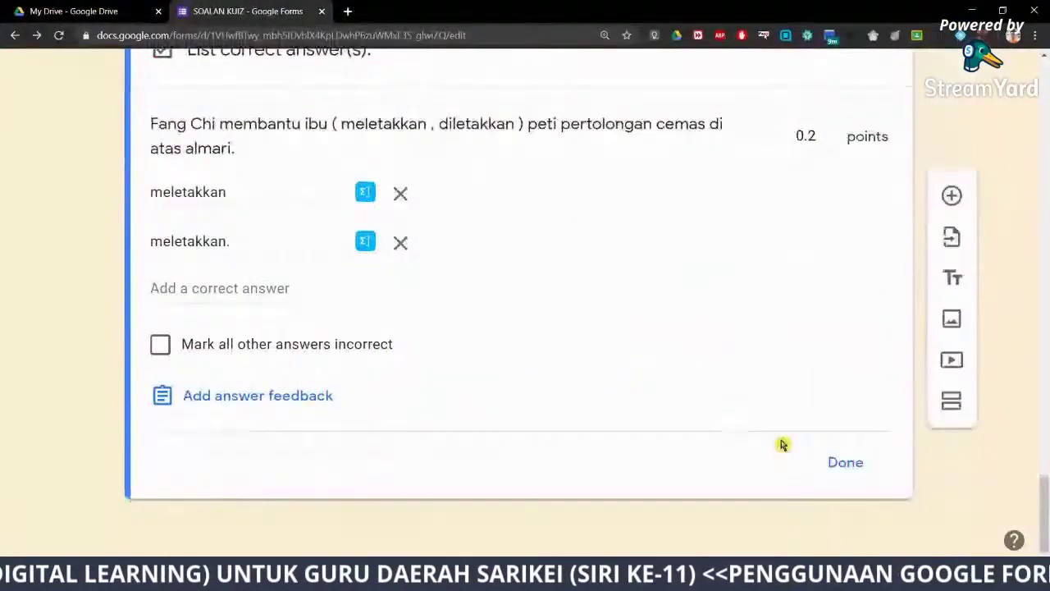
pyautogui.click(839, 475)
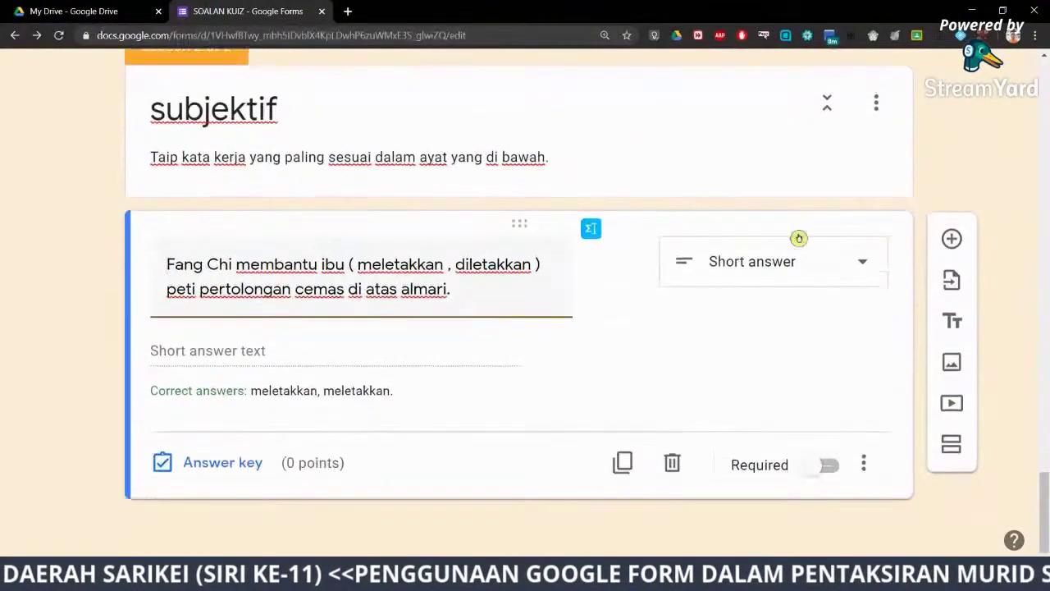
# Add a new Short answer question after the Fang Chi question.
pyautogui.click(952, 238)
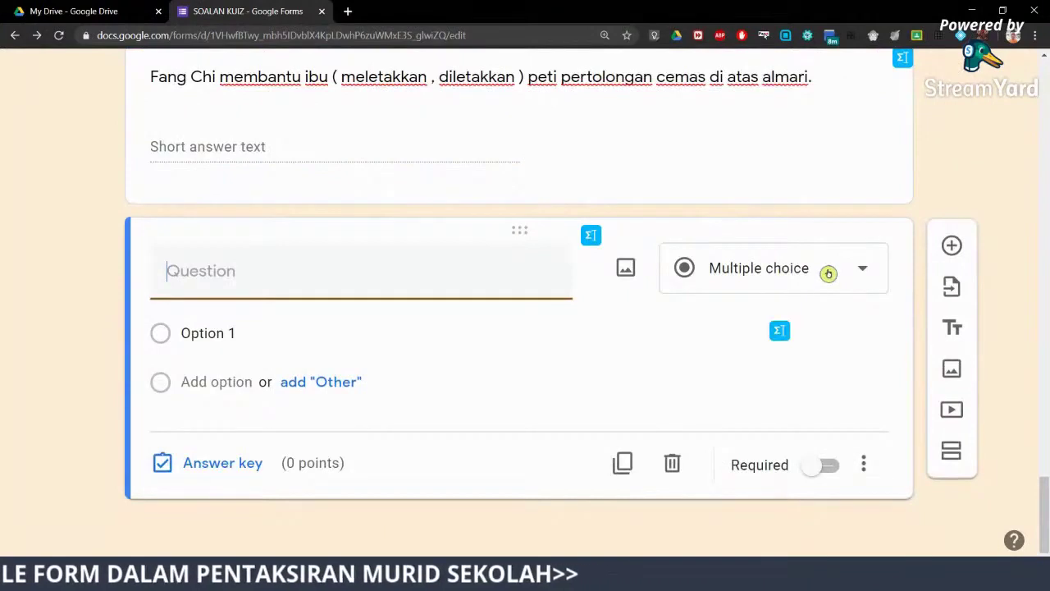
pyautogui.click(828, 273)
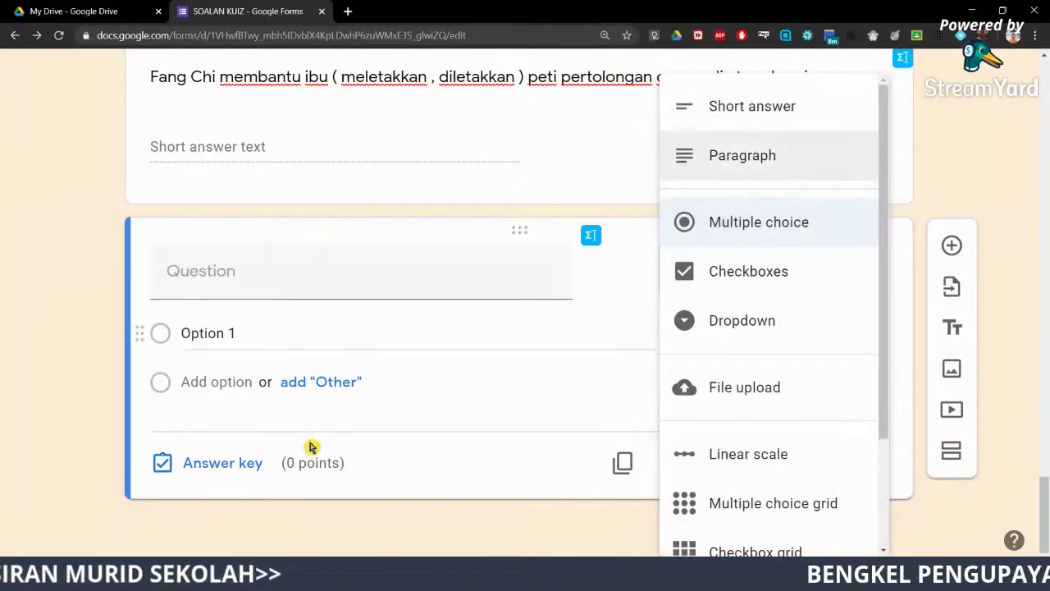
pyautogui.press('Up')
pyautogui.press('Return')
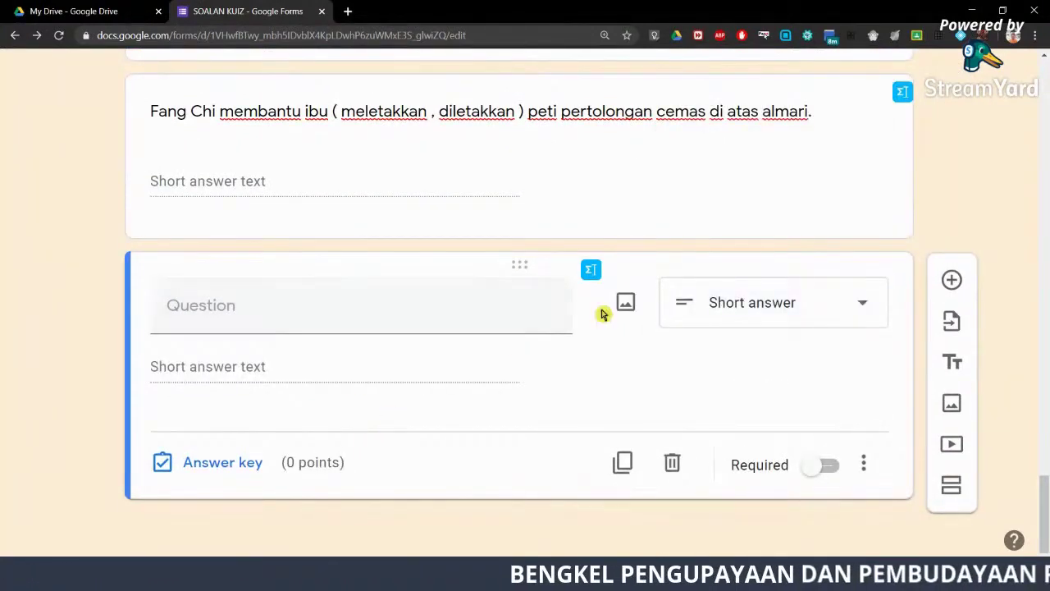
# Upload the bmgambar picture from the soalan Gf folder into the new question.
pyautogui.click(627, 305)
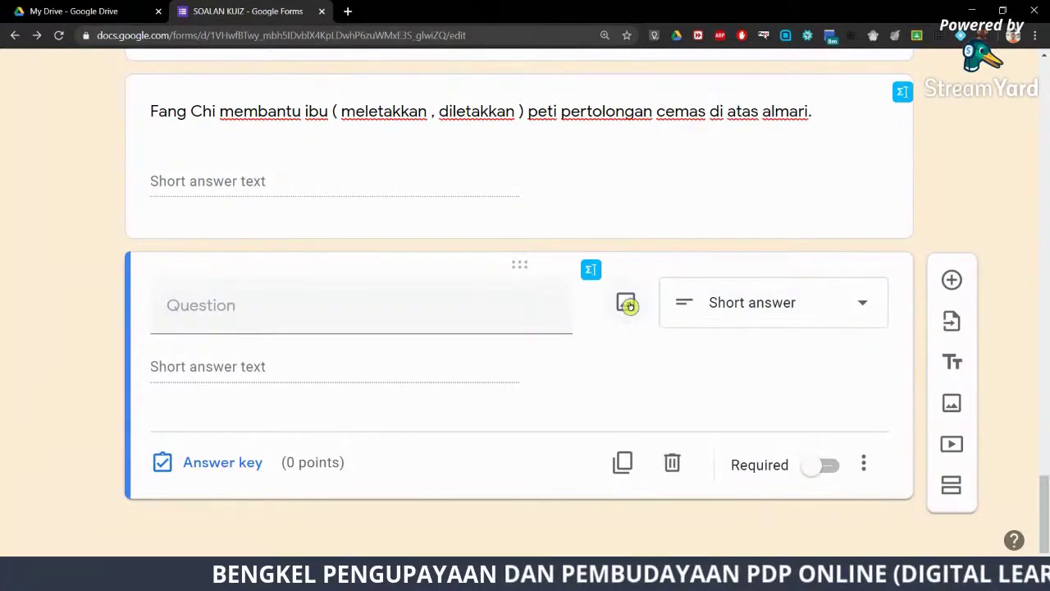
pyautogui.click(628, 307)
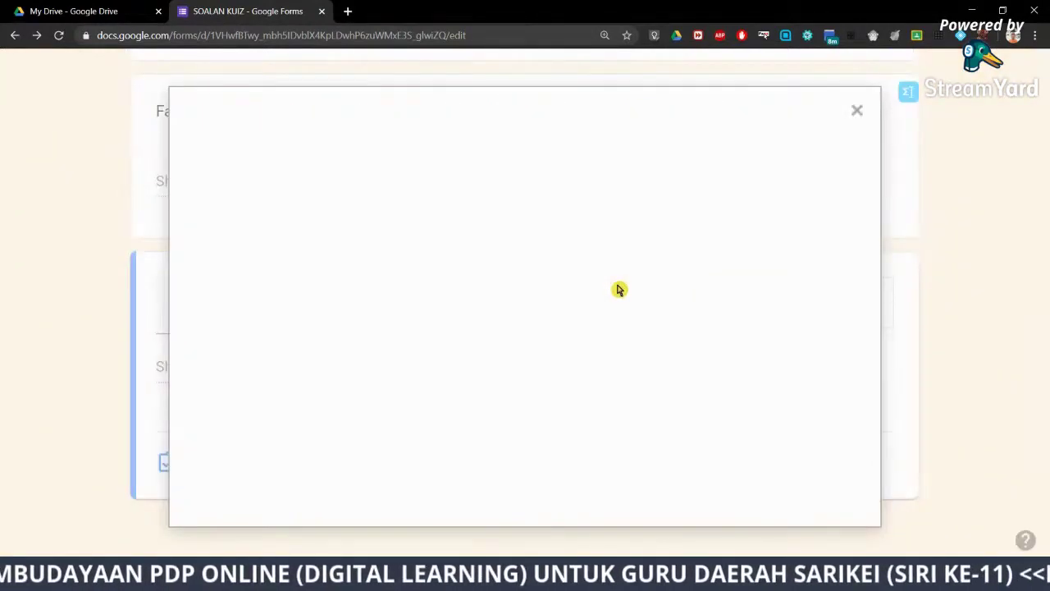
pyautogui.click(443, 579)
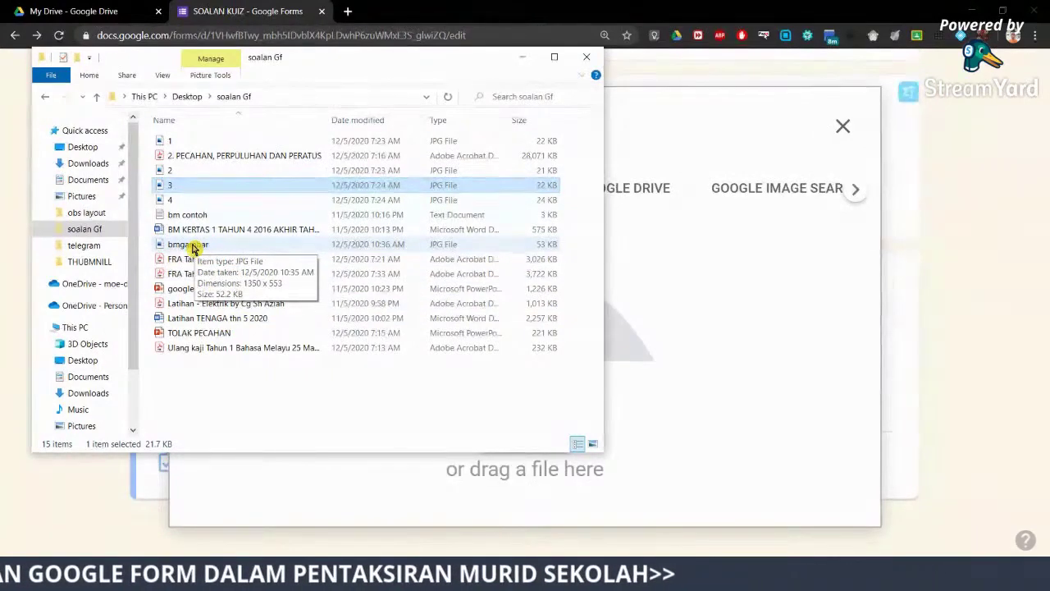
pyautogui.moveTo(194, 249); pyautogui.dragTo(681, 326)
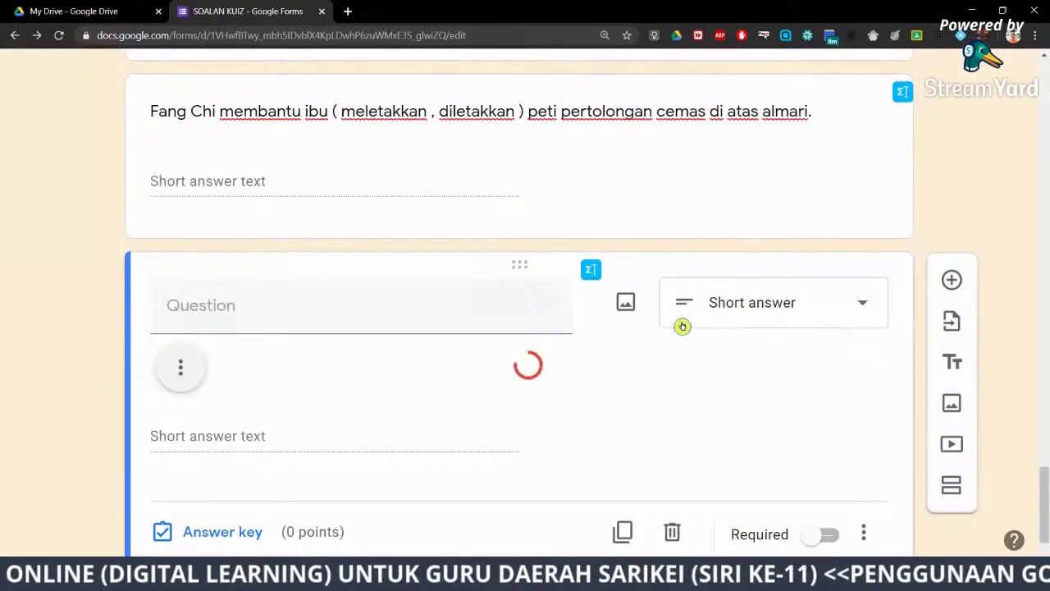
# Resize the dialogue picture smaller, then bring the Word exam paper back up.
pyautogui.scroll(-3, 741, 405)
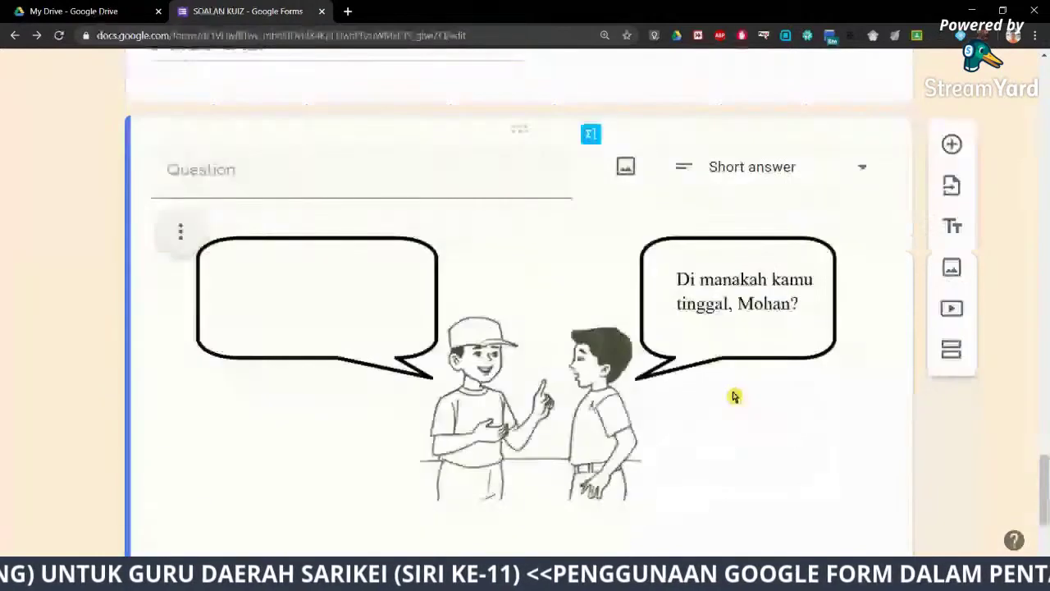
pyautogui.scroll(3, 670, 303)
pyautogui.click(574, 344)
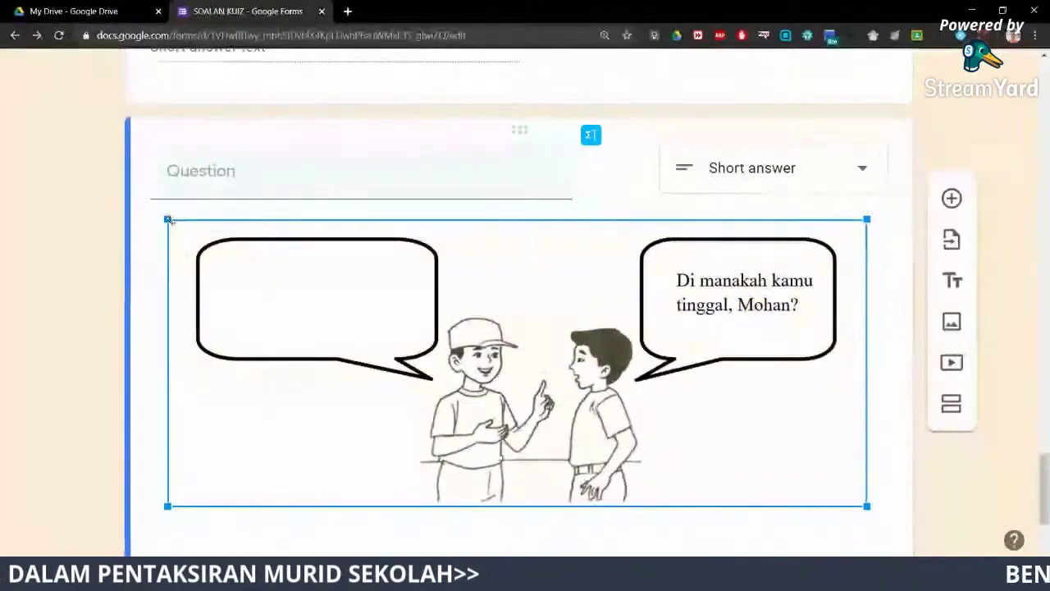
pyautogui.moveTo(170, 220); pyautogui.dragTo(369, 356)
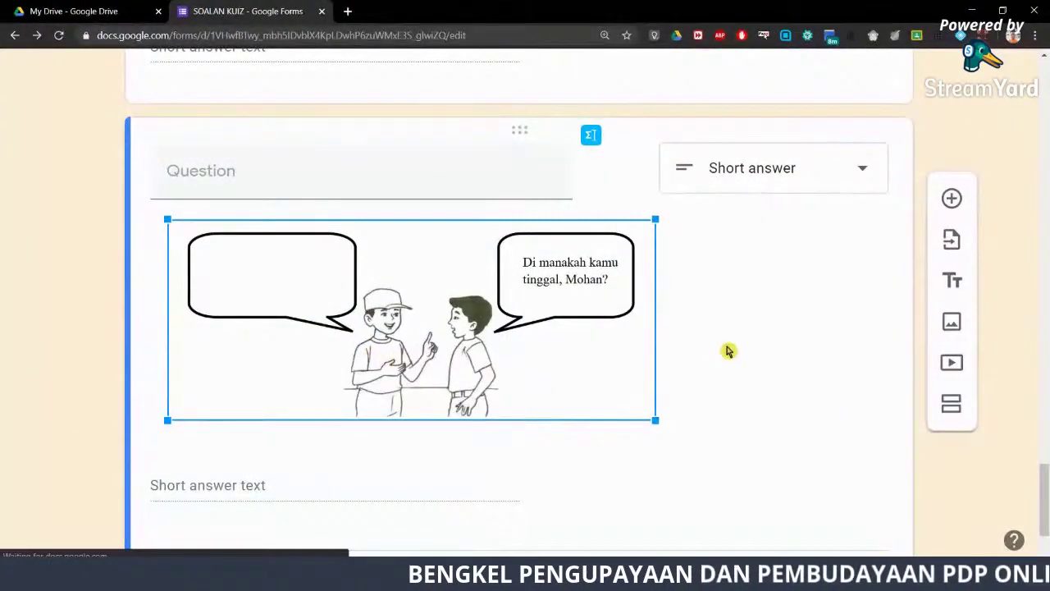
pyautogui.click(722, 344)
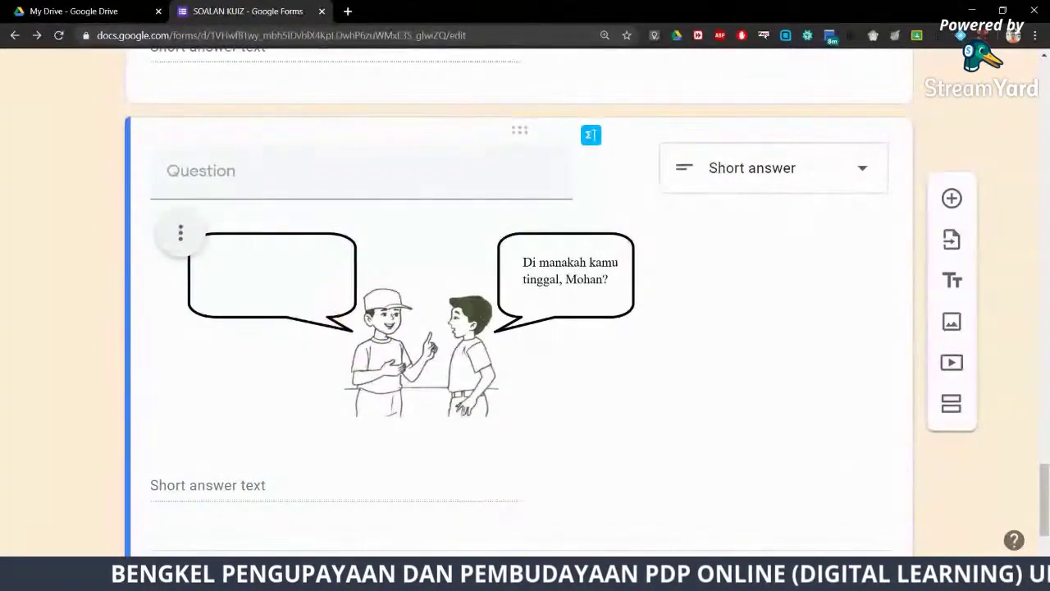
pyautogui.moveTo(556, 579)
pyautogui.click(509, 547)
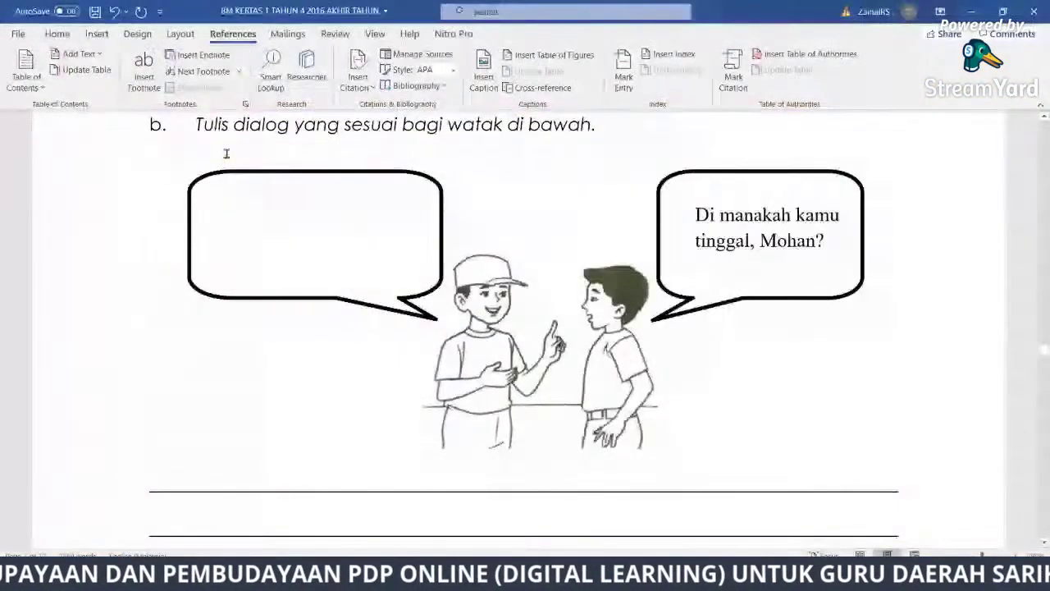
# Copy 'Tulis dialog yang sesuai bagi watak di bawah.' from Word into the form's question title.
pyautogui.scroll(3, 509, 492)
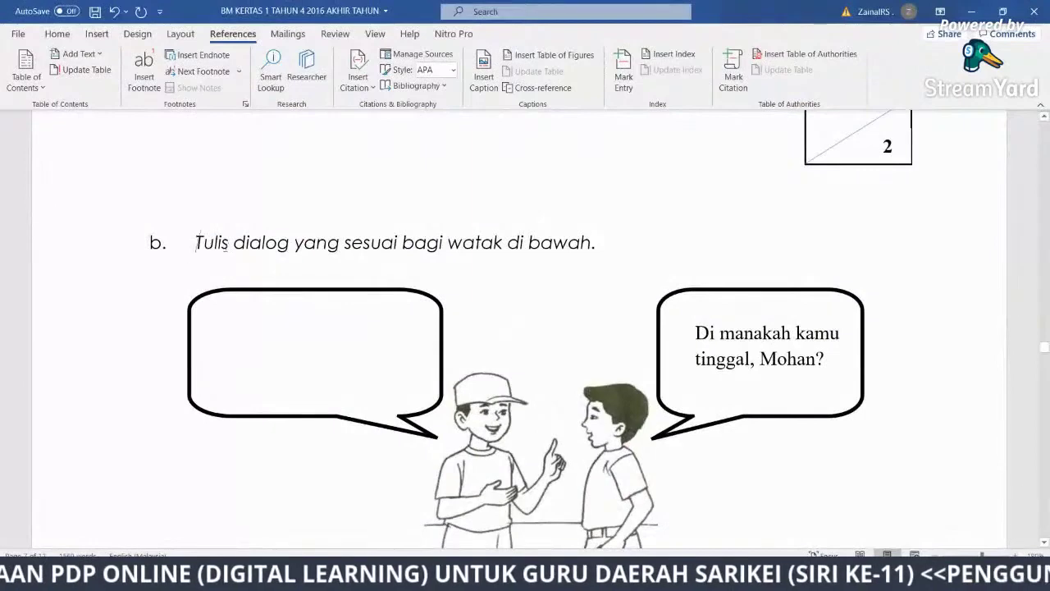
pyautogui.moveTo(197, 243); pyautogui.dragTo(603, 244)
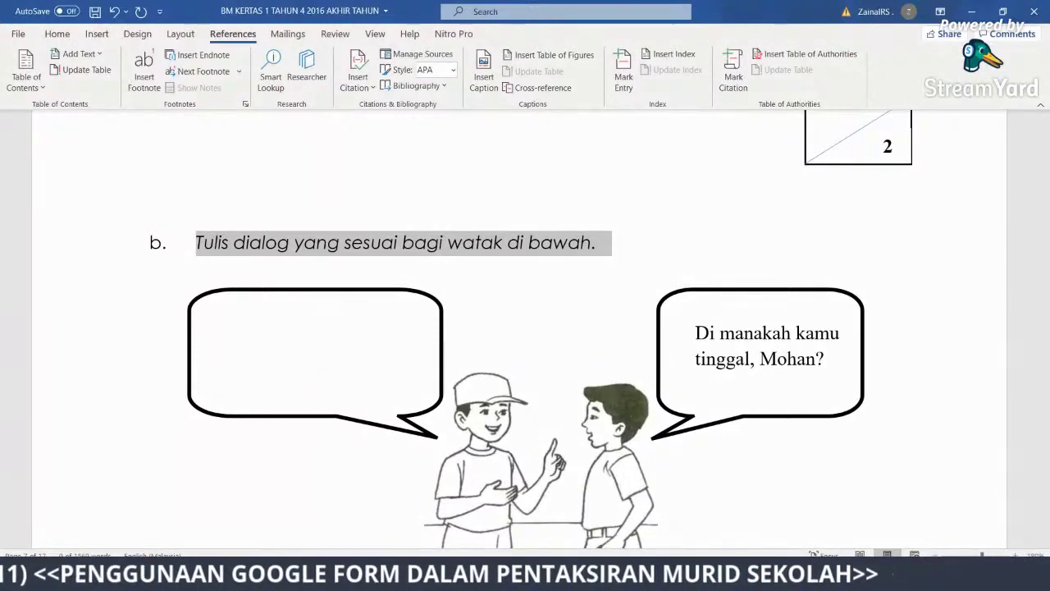
pyautogui.moveTo(456, 579)
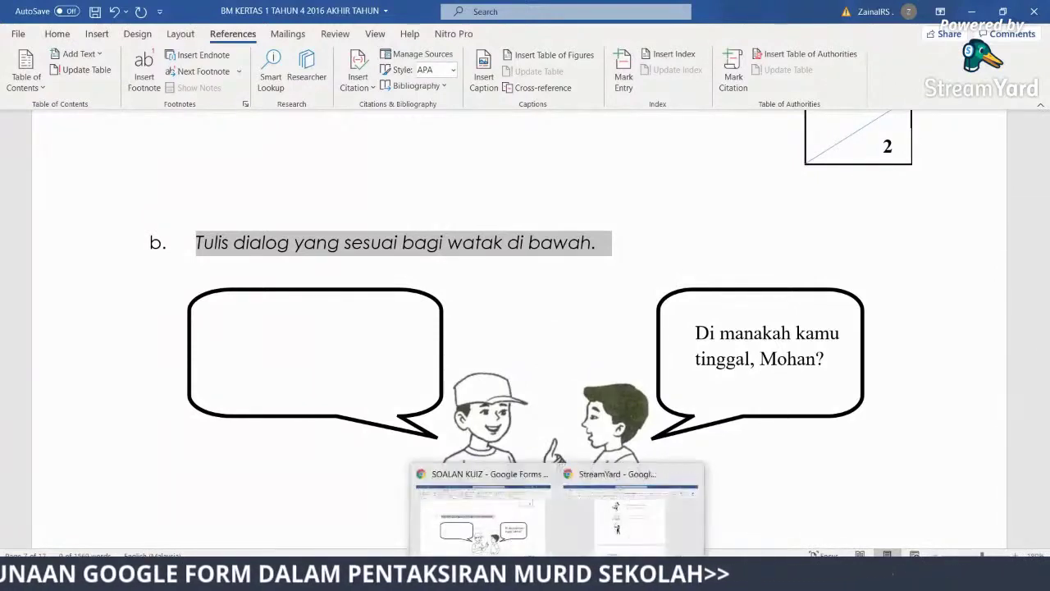
pyautogui.click(408, 526)
pyautogui.click(188, 171)
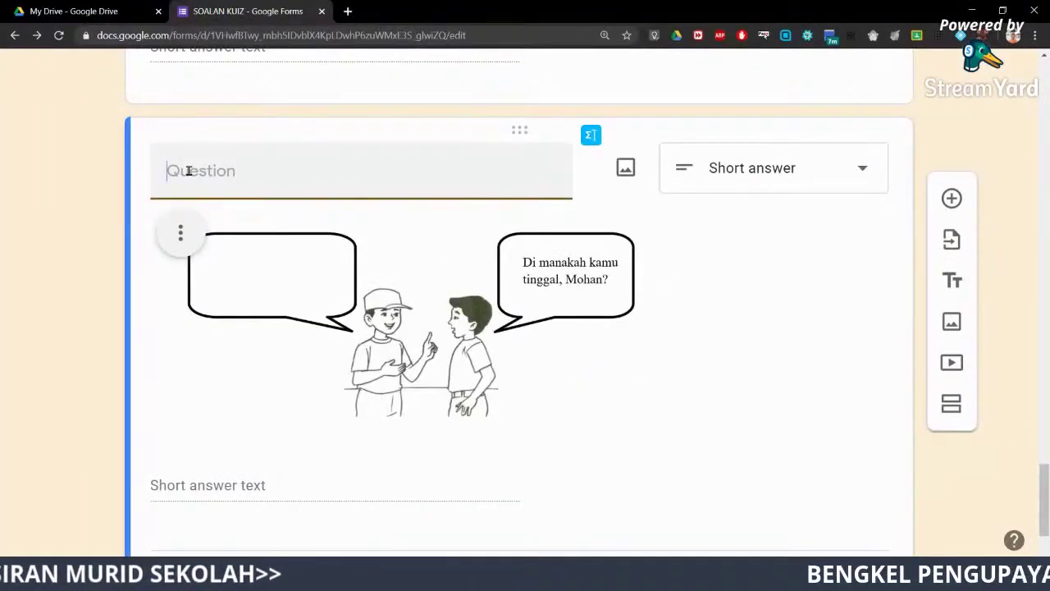
# Paste the instruction as the question title and remove its leading 'b.' label.
pyautogui.write('b. Tulis dialog yang sesuai bagi watak di bawah.')
pyautogui.moveTo(208, 169); pyautogui.dragTo(197, 170)
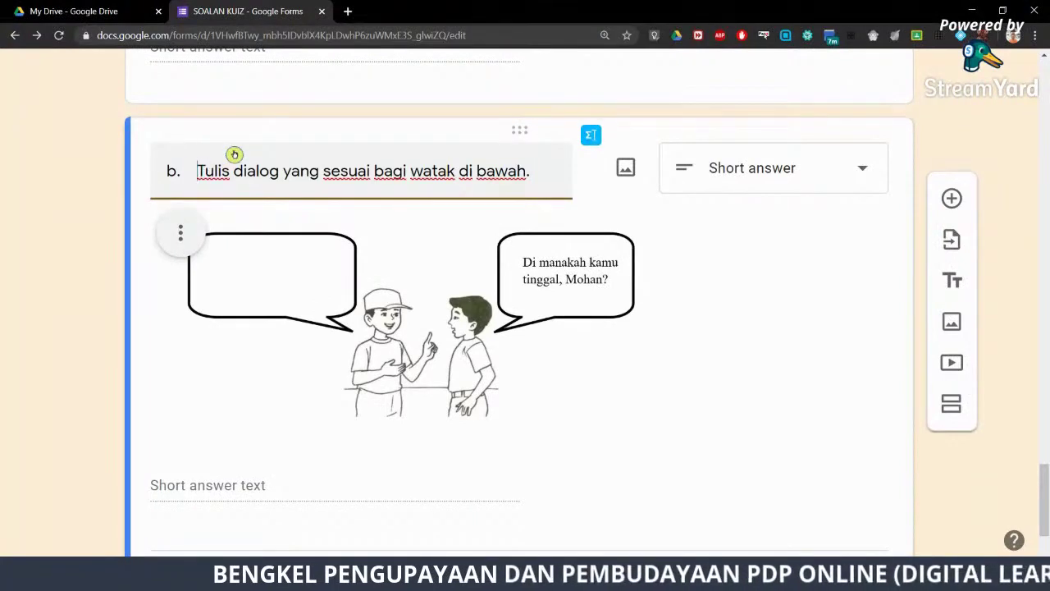
pyautogui.press('BackSpace')
pyautogui.press('BackSpace')
pyautogui.press('BackSpace')
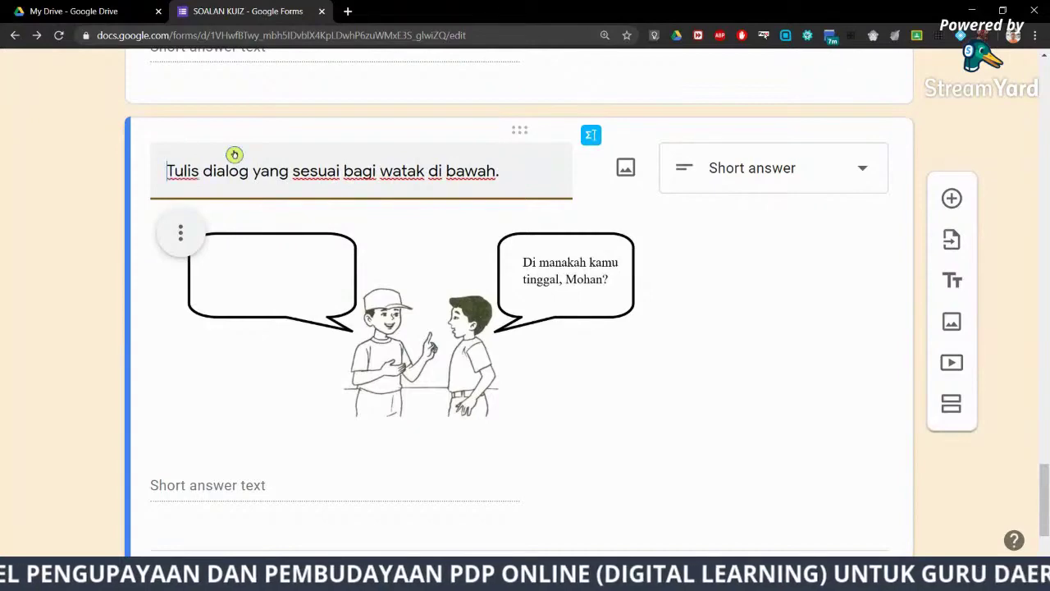
pyautogui.click(614, 444)
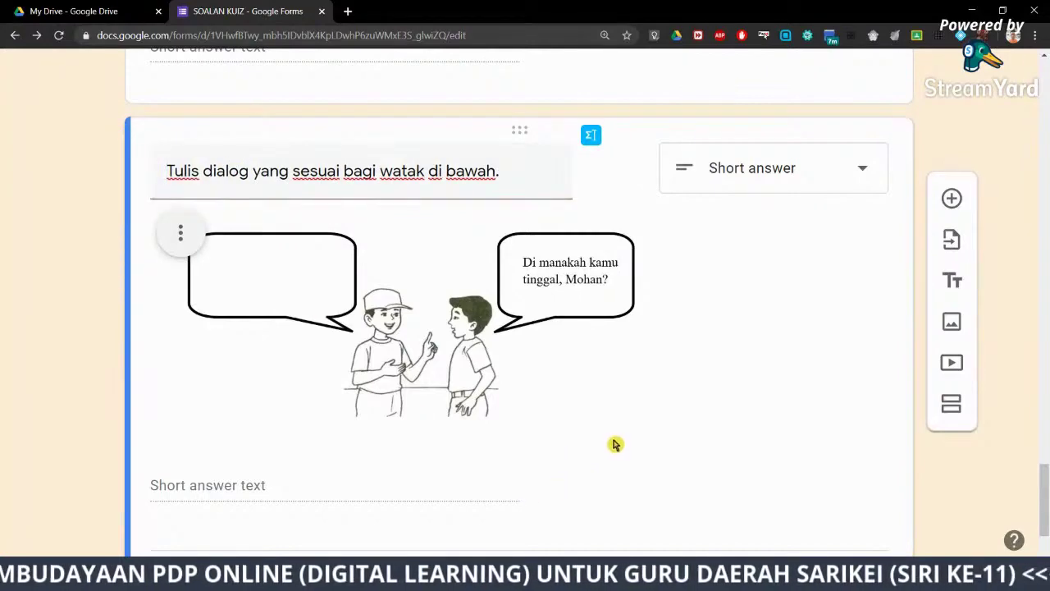
pyautogui.scroll(-1, 615, 441)
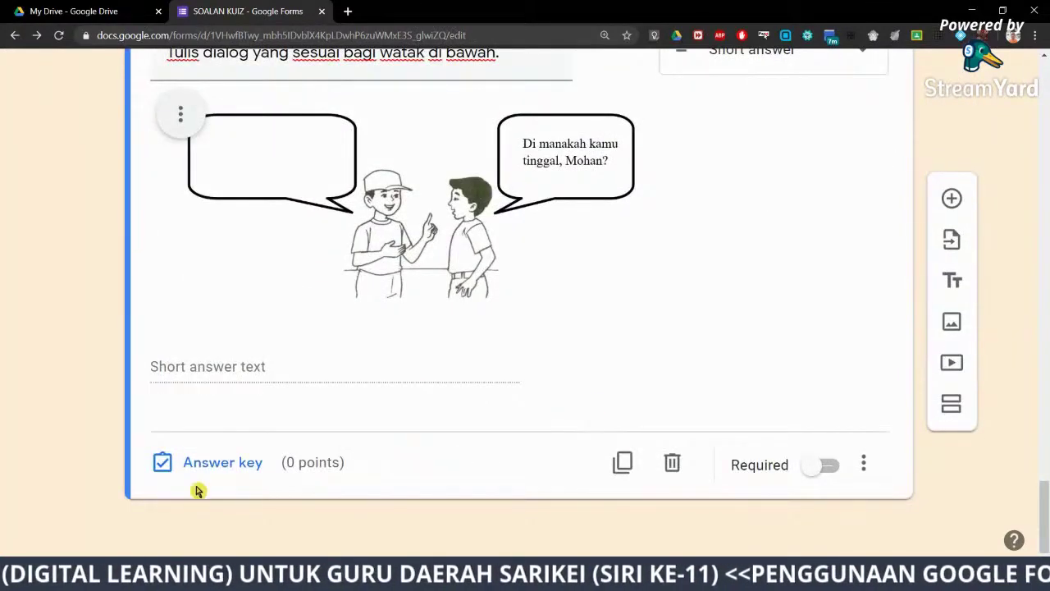
# Set the picture question's answer key to 4 points.
pyautogui.click(205, 468)
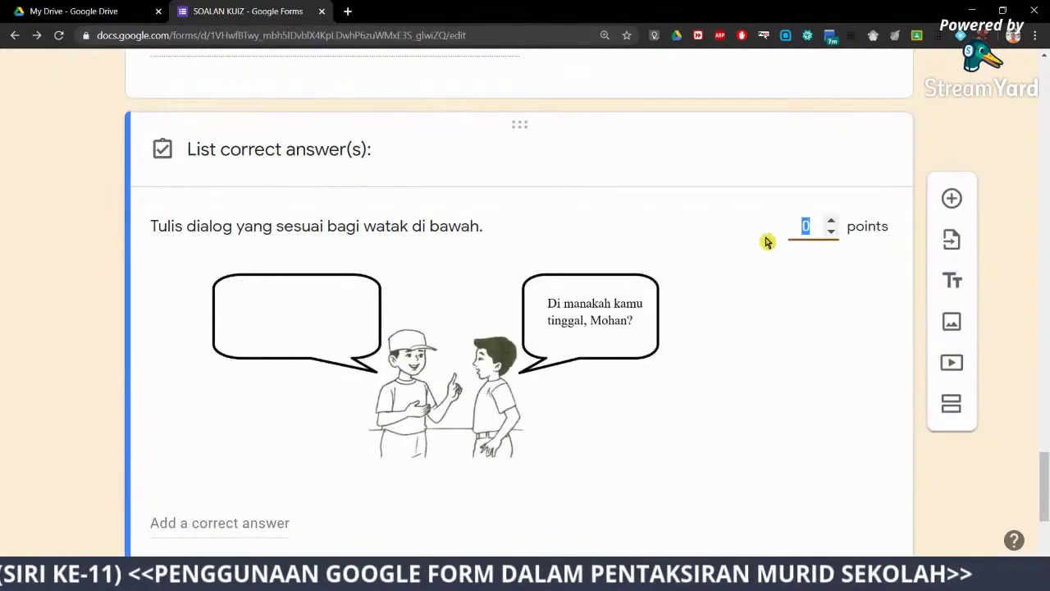
pyautogui.scroll(-2, 794, 230)
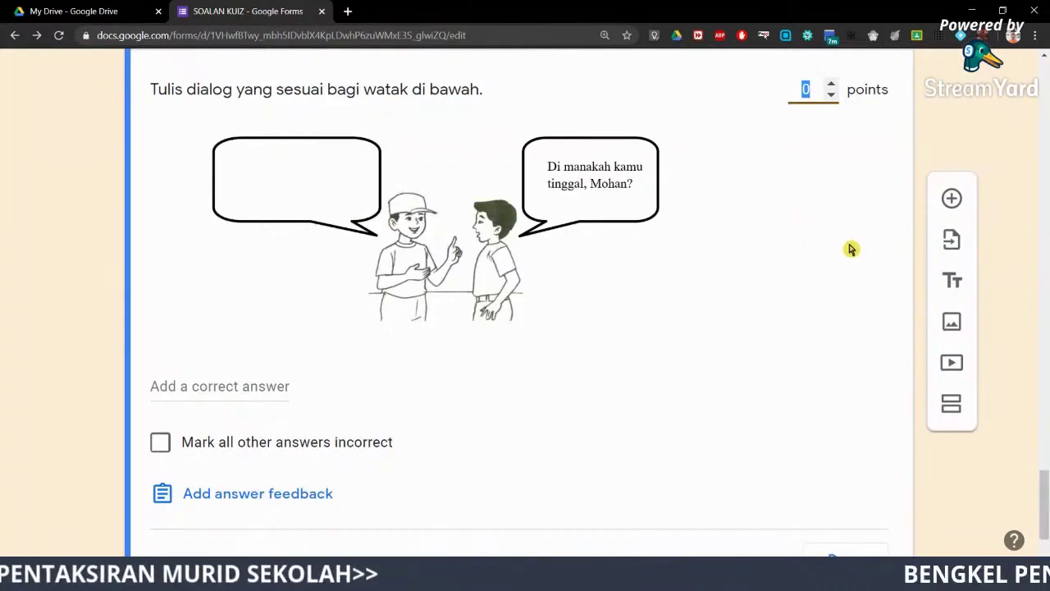
pyautogui.write('4')
pyautogui.scroll(-2, 478, 415)
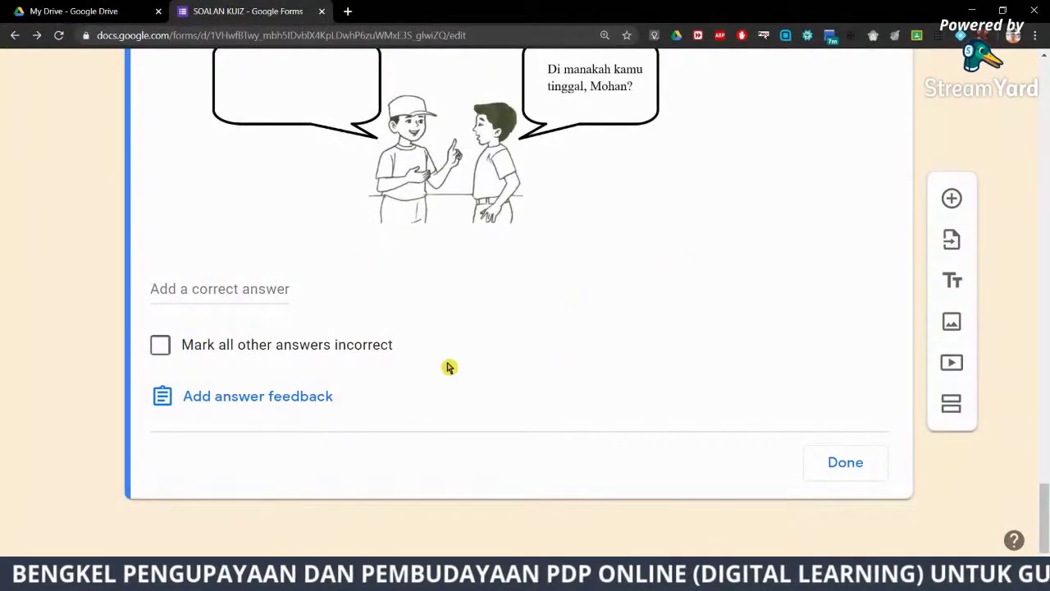
pyautogui.scroll(2, 529, 336)
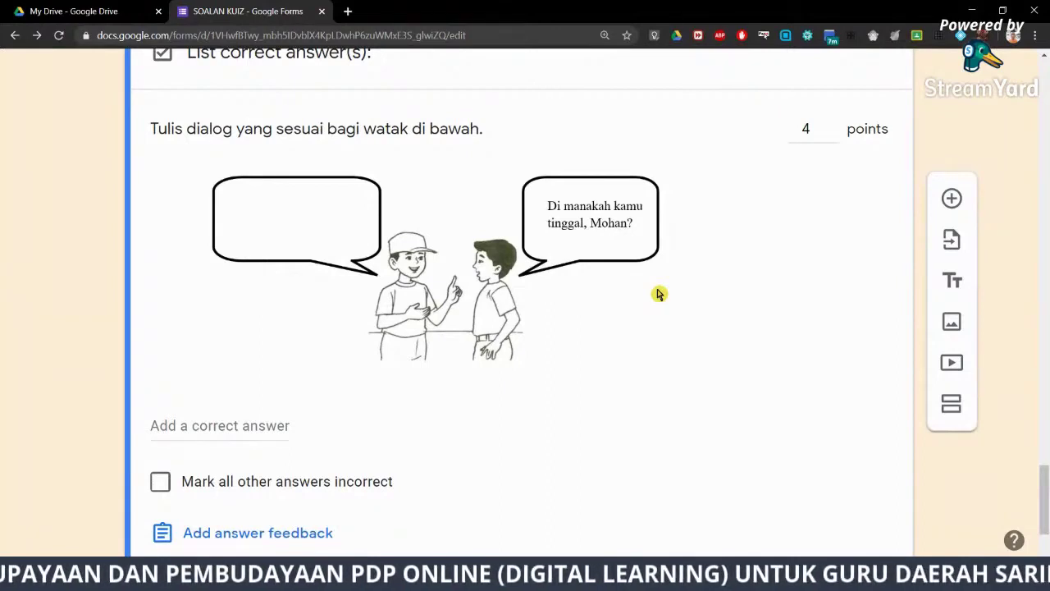
pyautogui.scroll(-2, 542, 369)
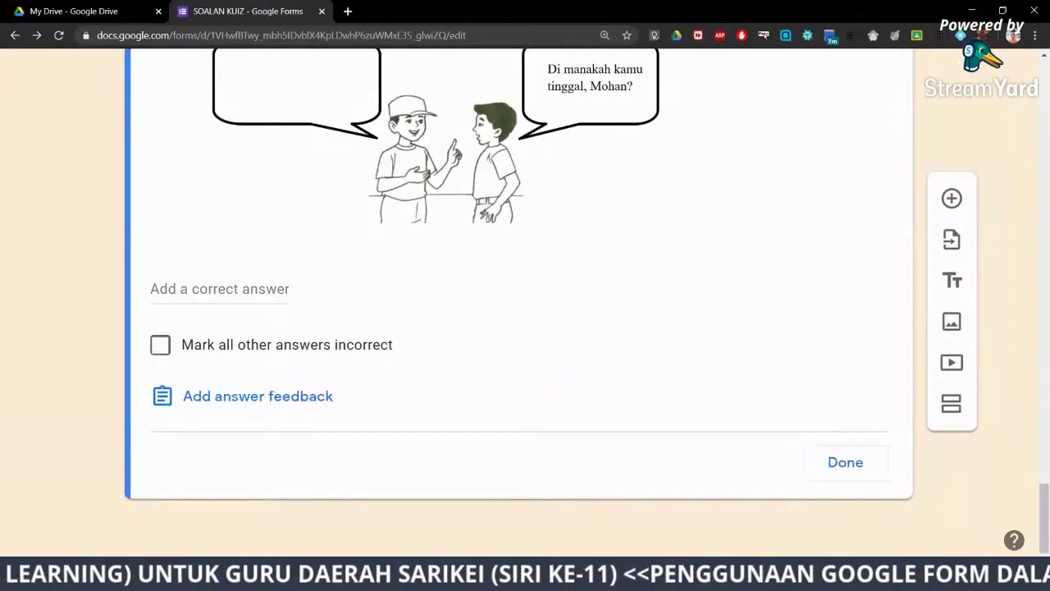
# In the Word exam paper, bring up the 'Baca perbualan di bawah' dialogue between Amar and Tok Wan.
pyautogui.moveTo(499, 541)
pyautogui.click(492, 500)
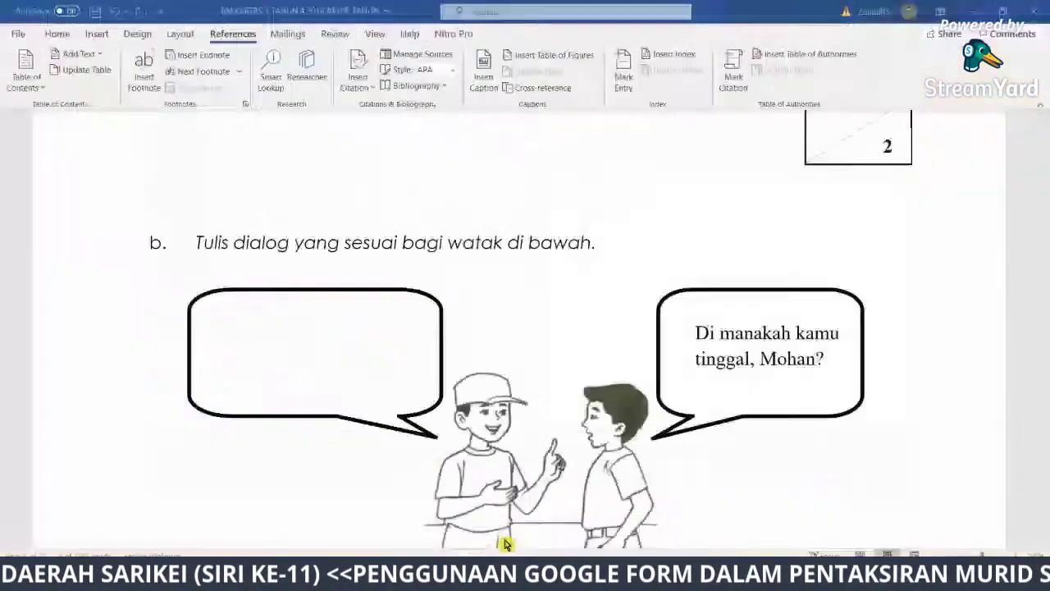
pyautogui.scroll(-10, 498, 312)
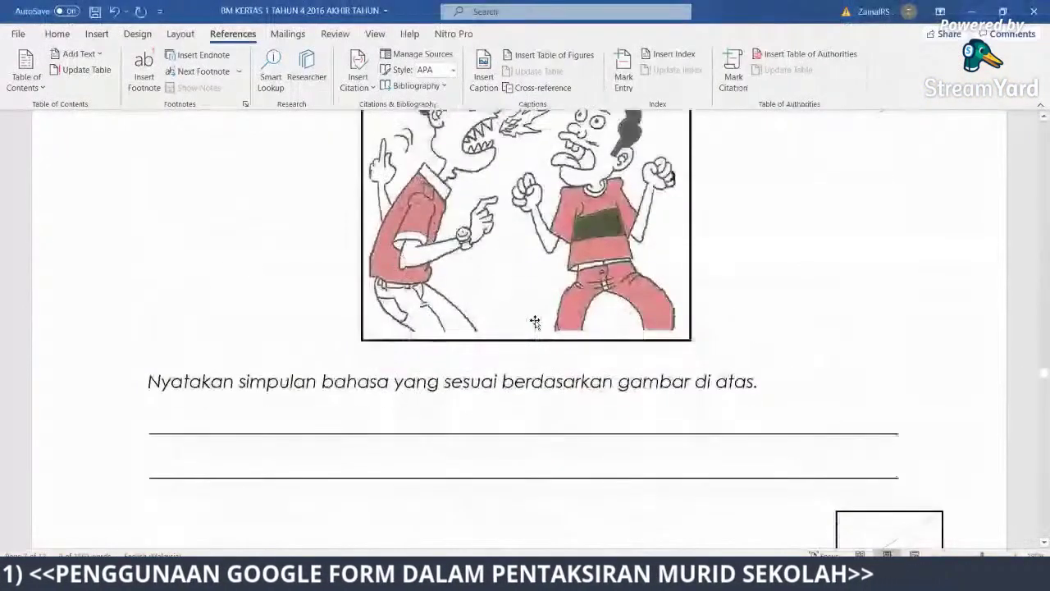
pyautogui.scroll(-5, 535, 323)
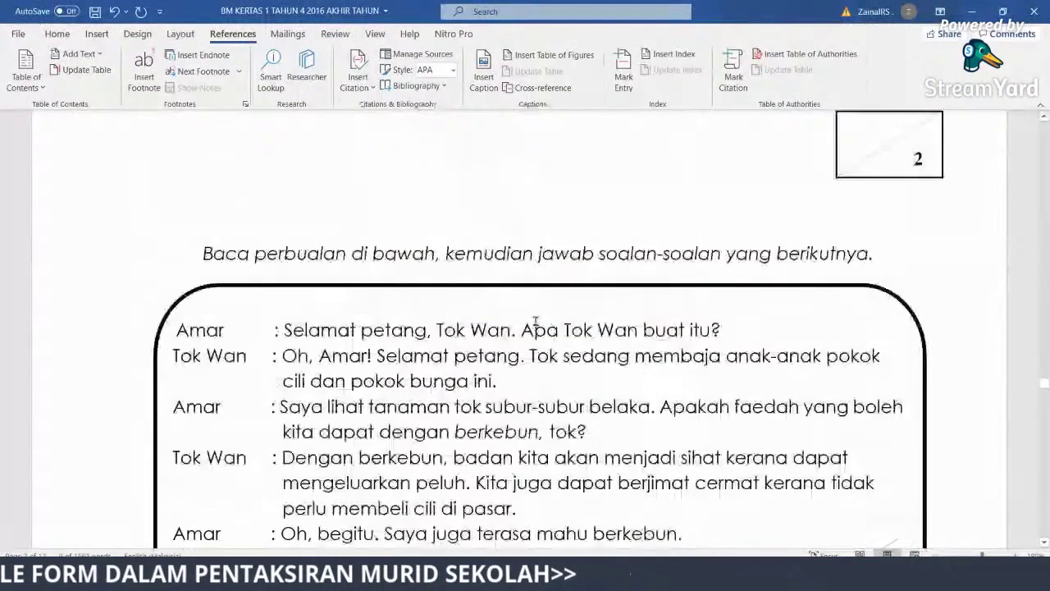
pyautogui.scroll(-1, 535, 322)
pyautogui.scroll(-2, 535, 320)
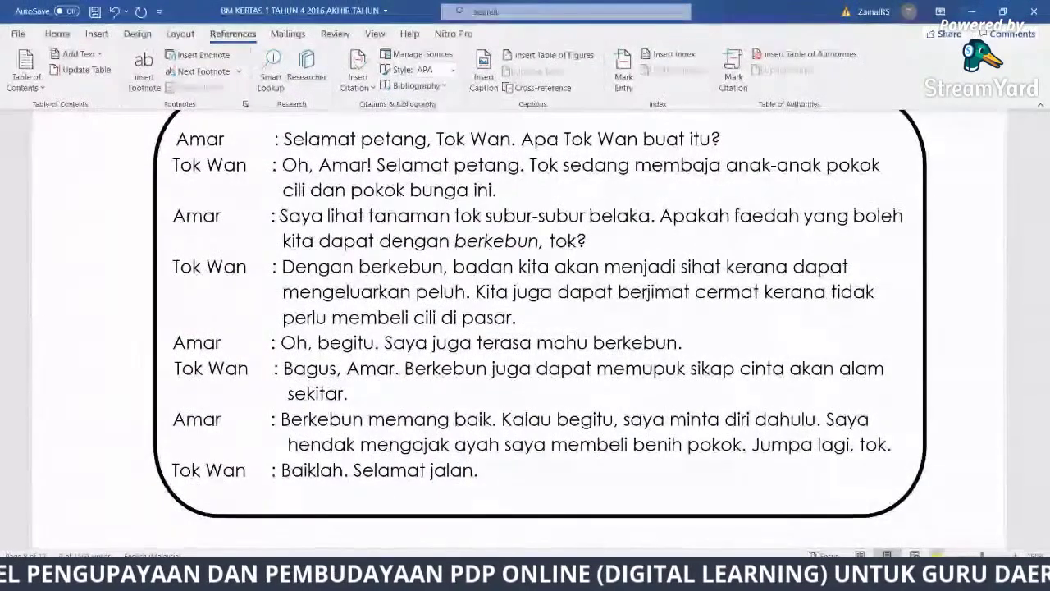
pyautogui.scroll(-1, 868, 462)
pyautogui.keyDown('ctrl'); pyautogui.scroll(-1, 868, 462); pyautogui.keyUp('ctrl')
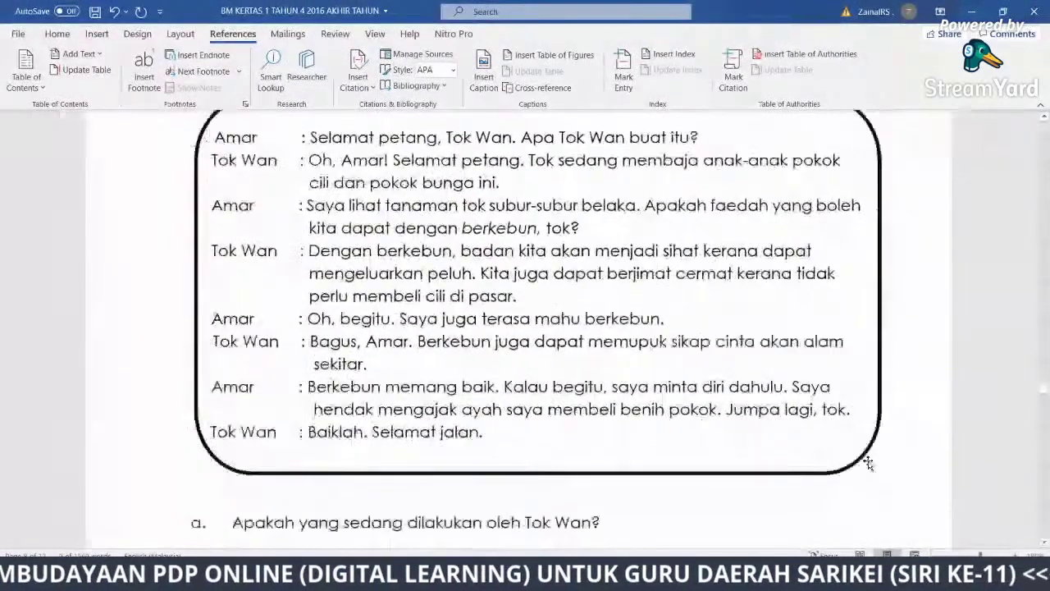
pyautogui.scroll(2, 868, 462)
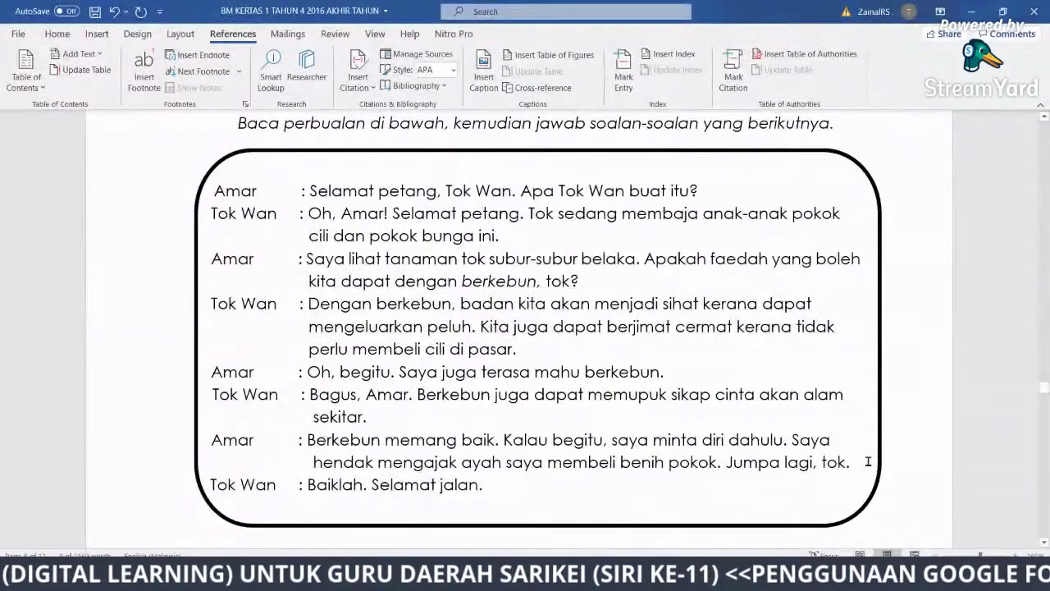
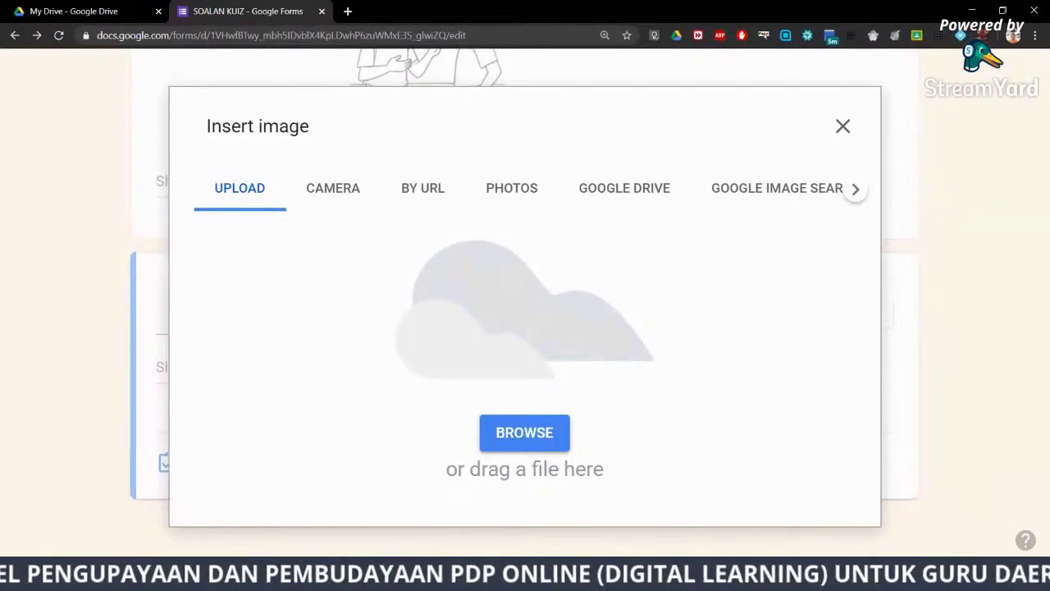
# Insert the Amar–Tok Wan dialogue image into the empty short-answer question and shrink it.
pyautogui.hotkey('alt', 'Tab')
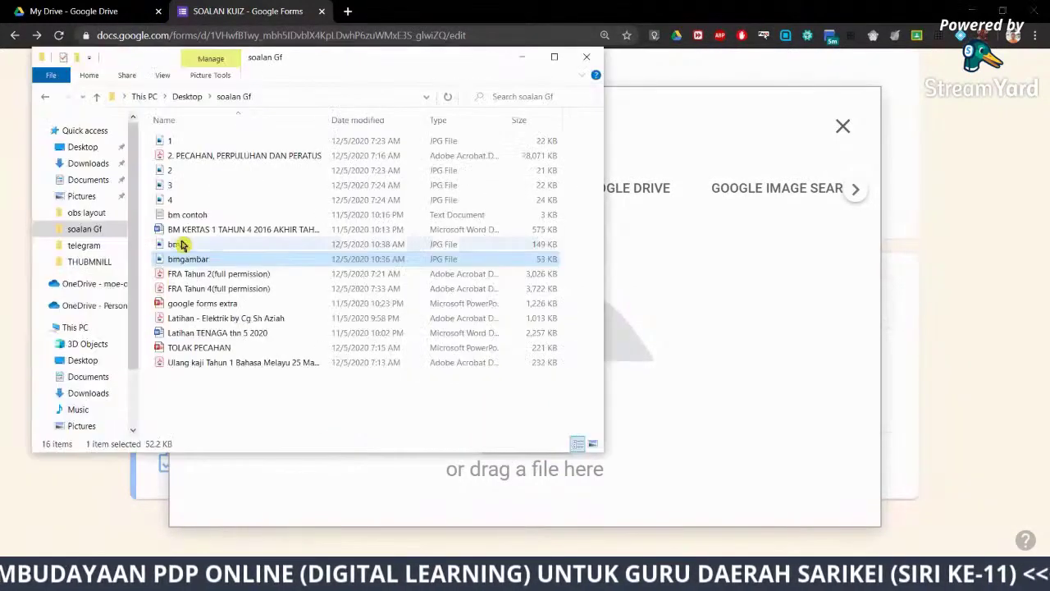
pyautogui.moveTo(182, 244); pyautogui.dragTo(704, 339)
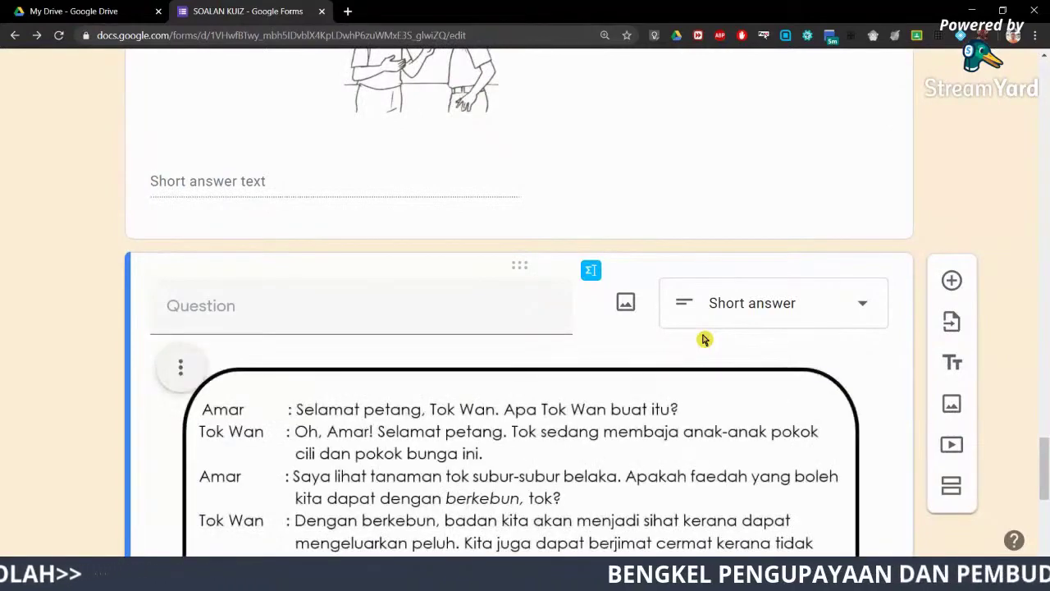
pyautogui.click(205, 96)
pyautogui.moveTo(169, 83); pyautogui.dragTo(305, 175)
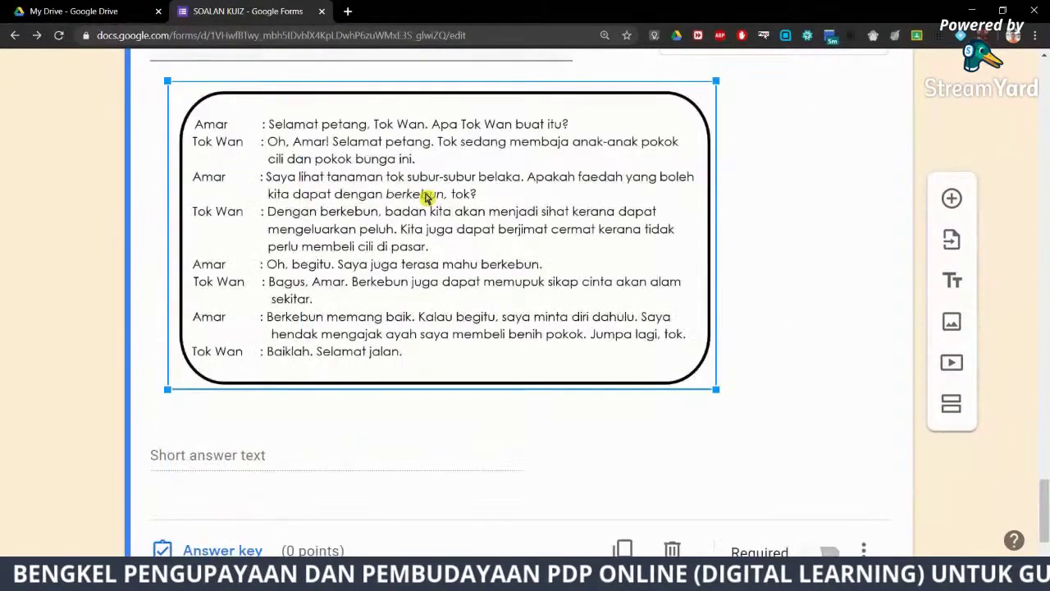
pyautogui.scroll(2, 668, 206)
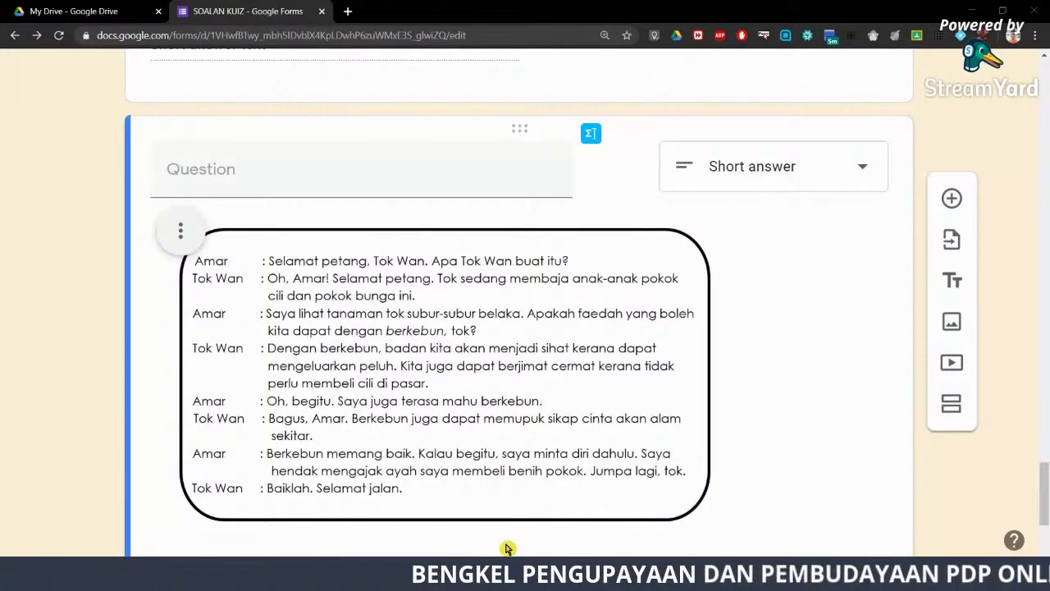
pyautogui.hotkey('alt', 'Tab')
# Set the question title to 'Baca perbualan di bawah, kemudian jawab soalan-soalan yang berikutnya.' without a leading space.
pyautogui.tripleClick(404, 149)
pyautogui.hotkey('ctrl', 'c')
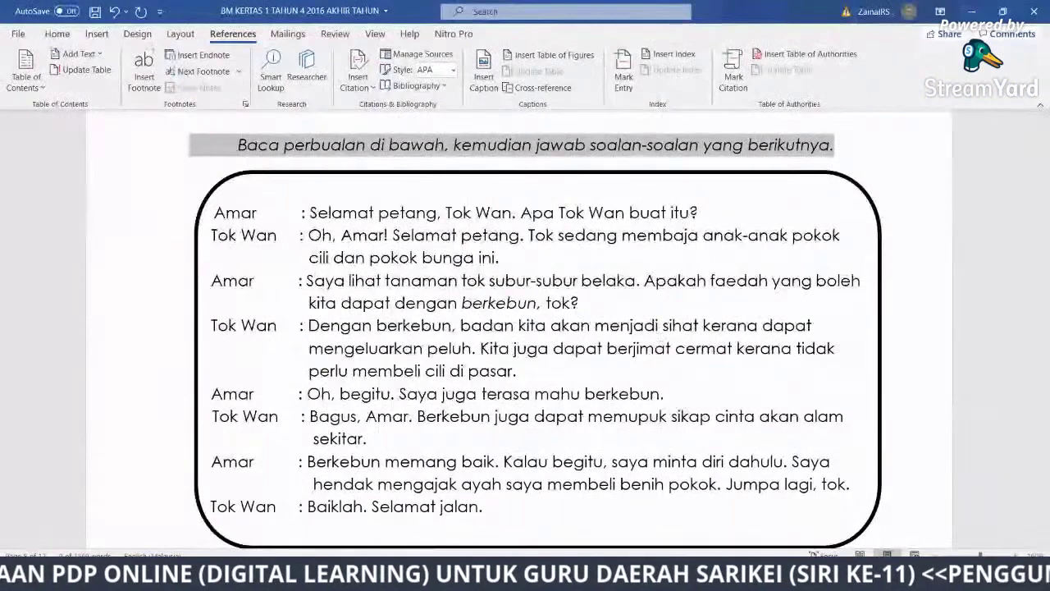
pyautogui.click(411, 525)
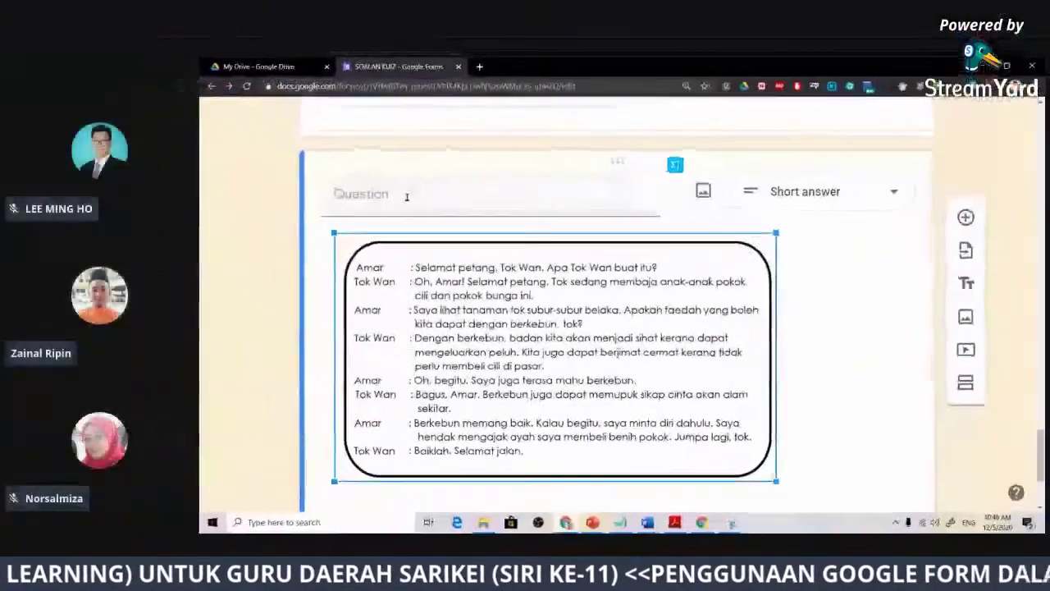
pyautogui.hotkey('ctrl', 'v')
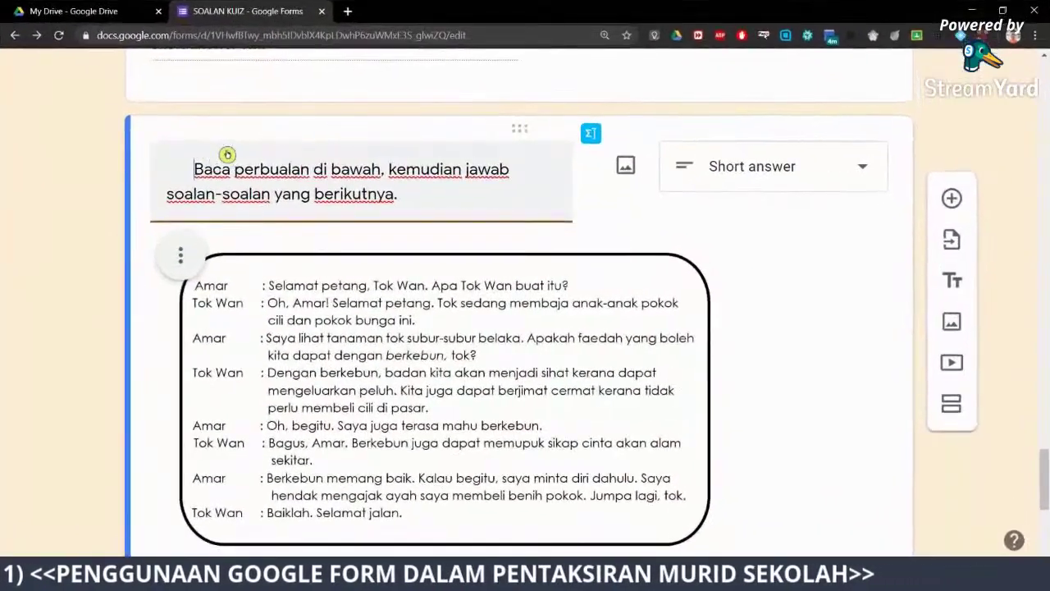
pyautogui.press('BackSpace')
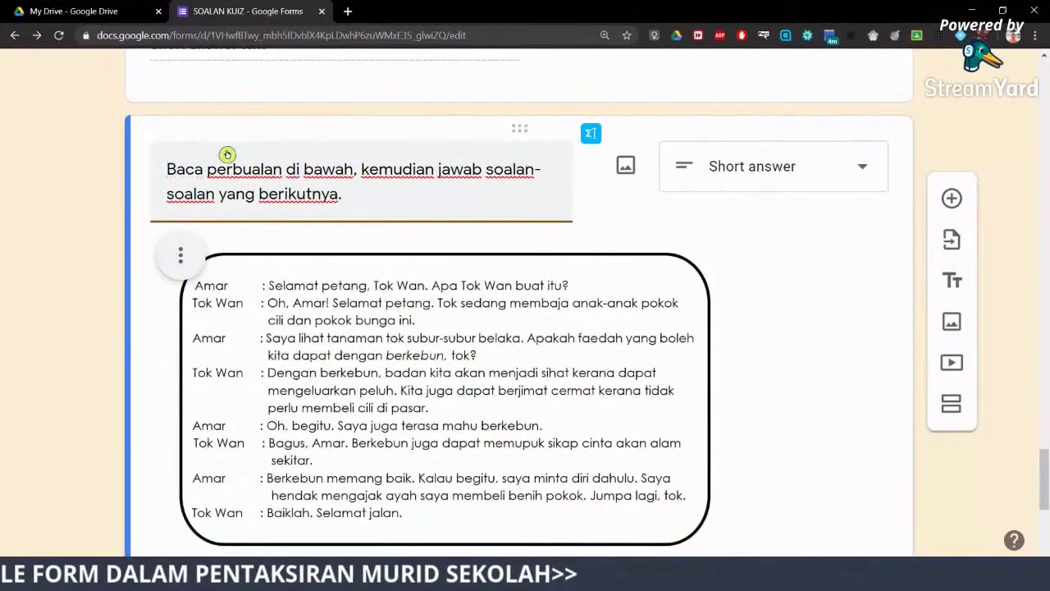
pyautogui.scroll(-5, 596, 369)
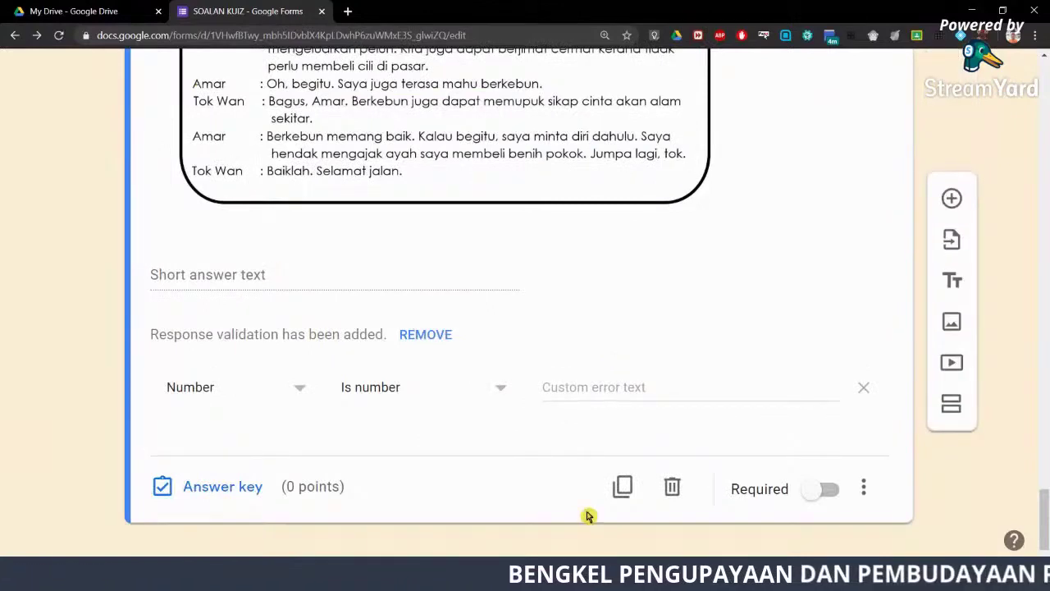
# Select question a.'s text in the Word exam paper and return to the quiz form.
pyautogui.moveTo(455, 586)
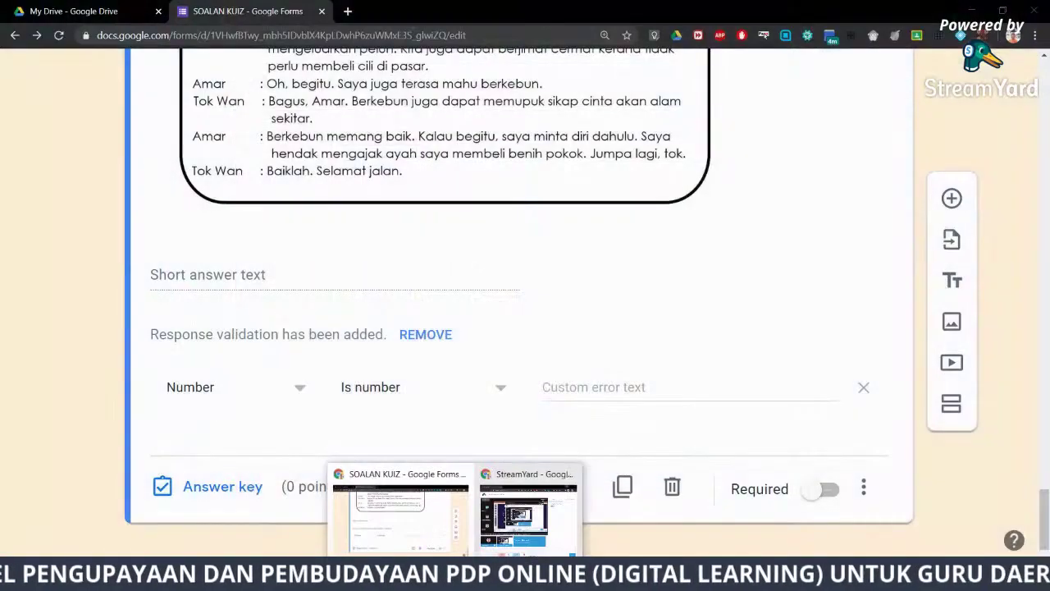
pyautogui.moveTo(558, 587)
pyautogui.click(523, 540)
pyautogui.scroll(-5, 537, 415)
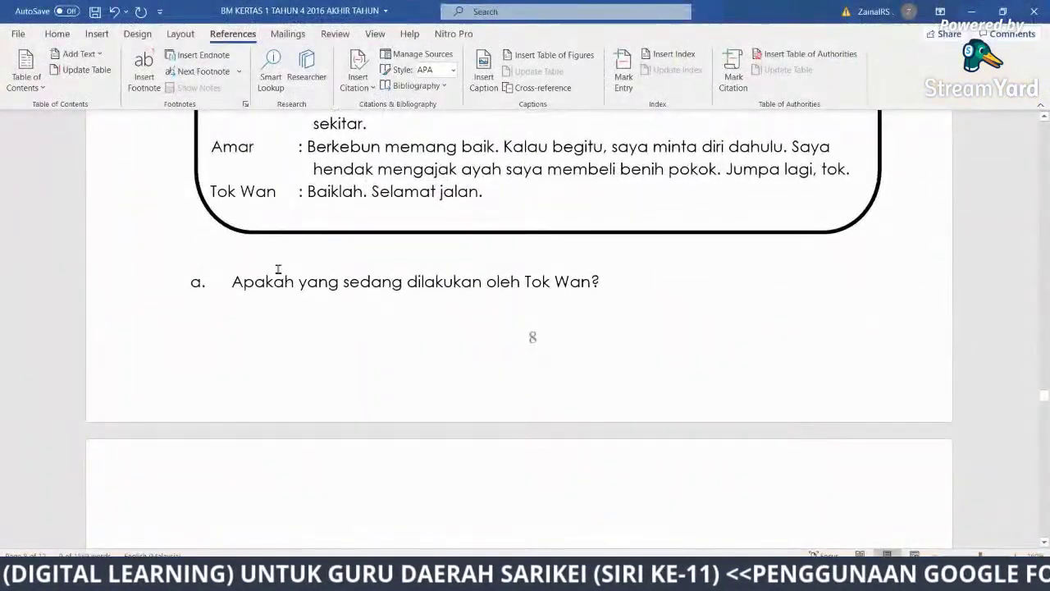
pyautogui.scroll(3, 661, 374)
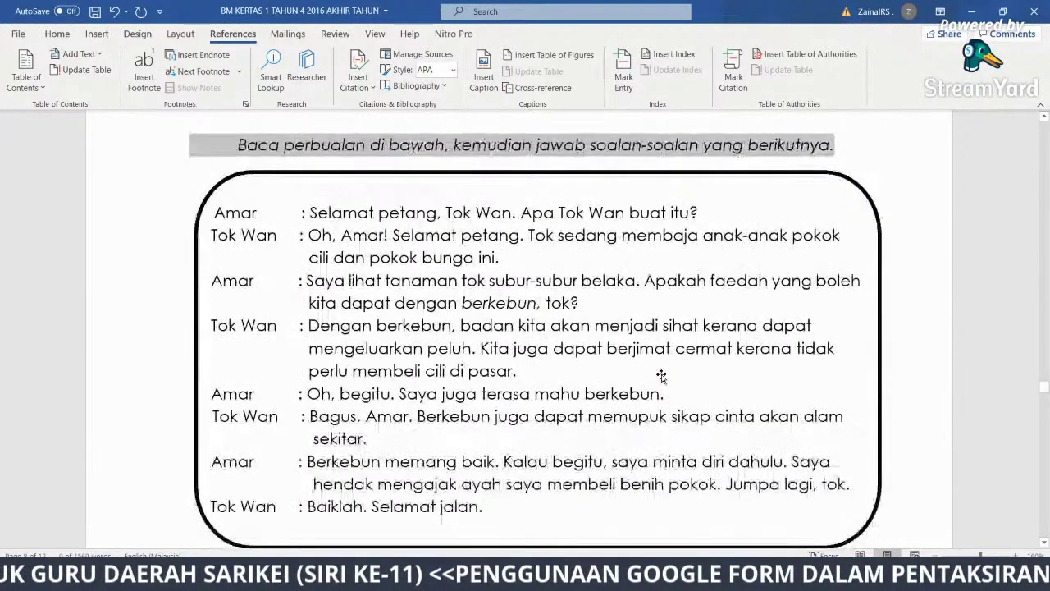
pyautogui.scroll(-2, 661, 376)
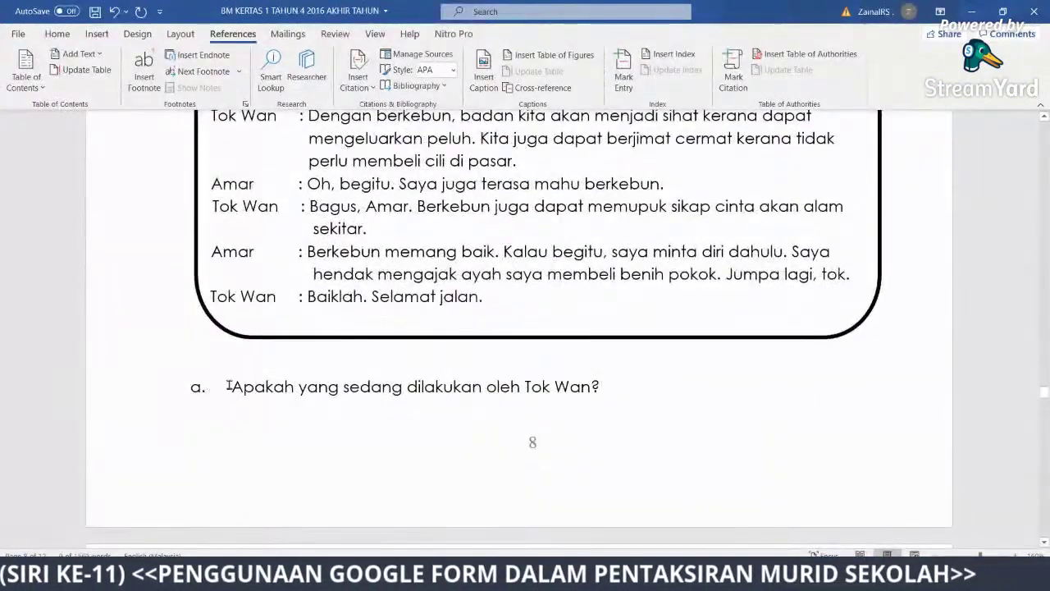
pyautogui.moveTo(230, 385); pyautogui.dragTo(603, 387)
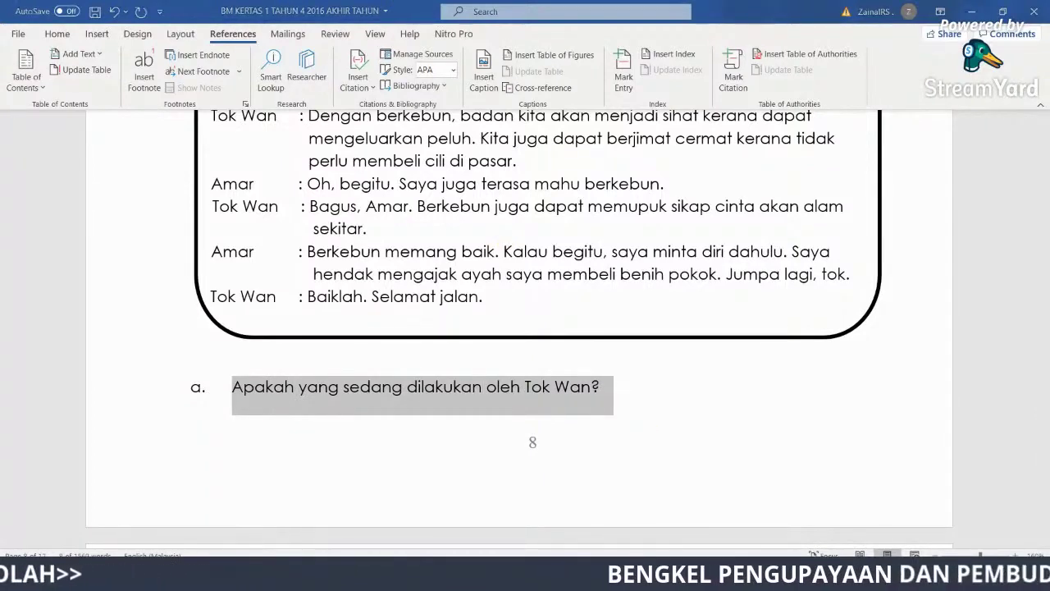
pyautogui.click(440, 574)
pyautogui.click(439, 519)
pyautogui.scroll(5, 450, 370)
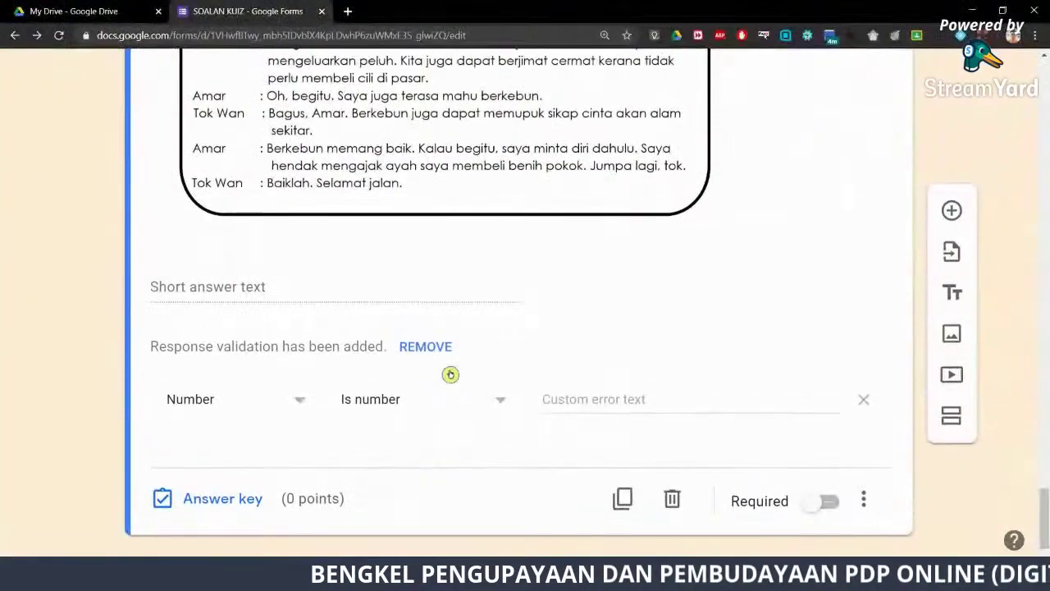
pyautogui.scroll(-3, 464, 388)
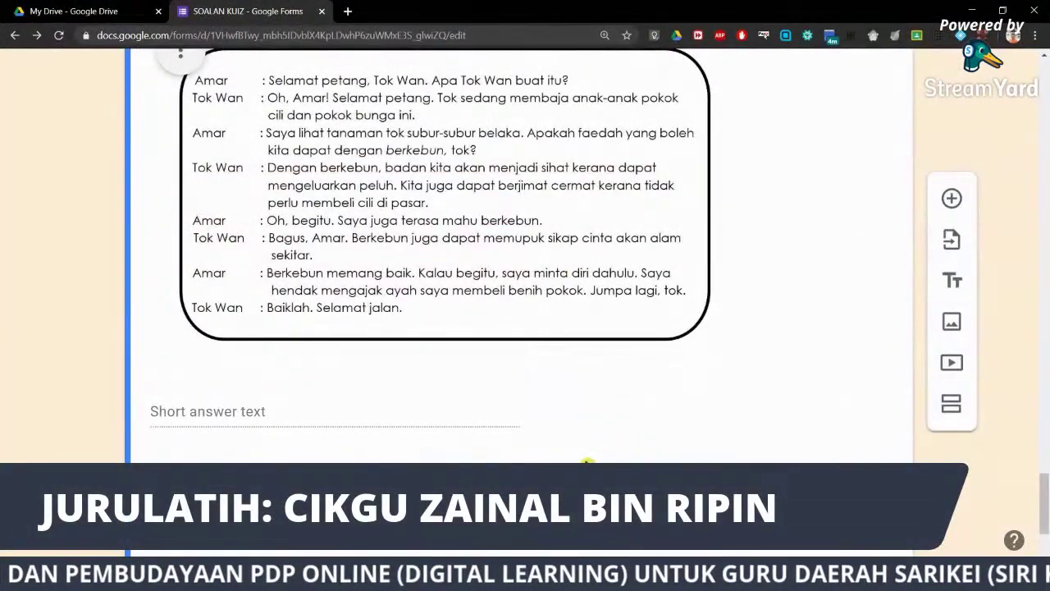
pyautogui.scroll(1, 656, 423)
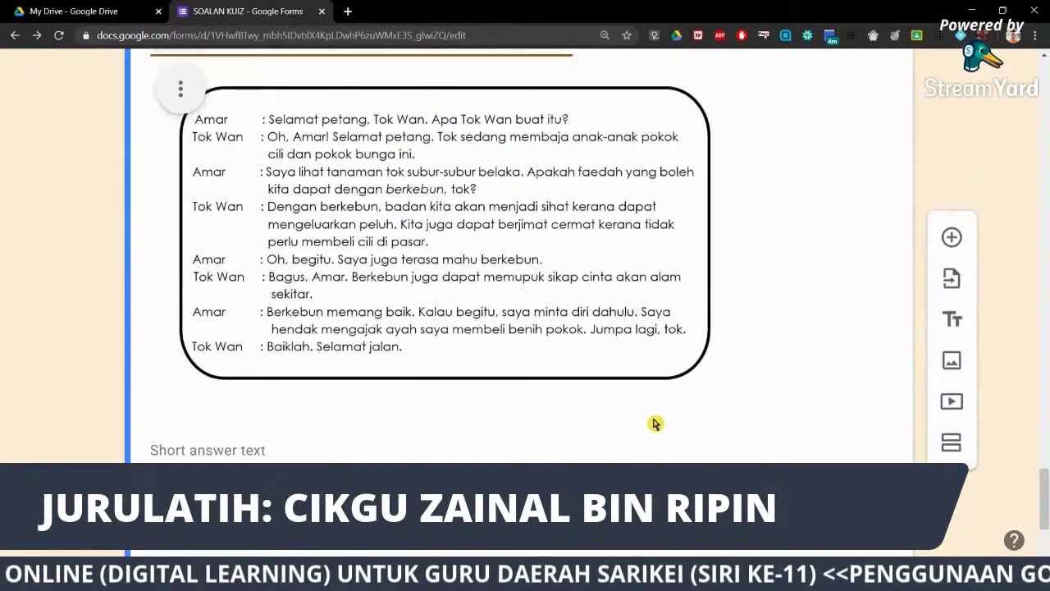
pyautogui.scroll(1, 655, 423)
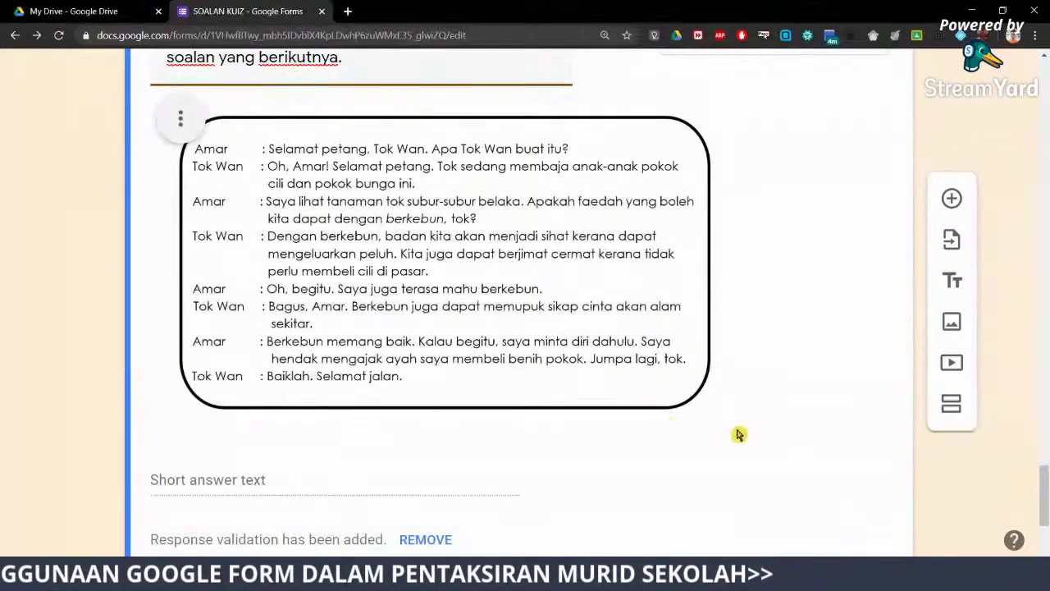
pyautogui.scroll(3, 749, 443)
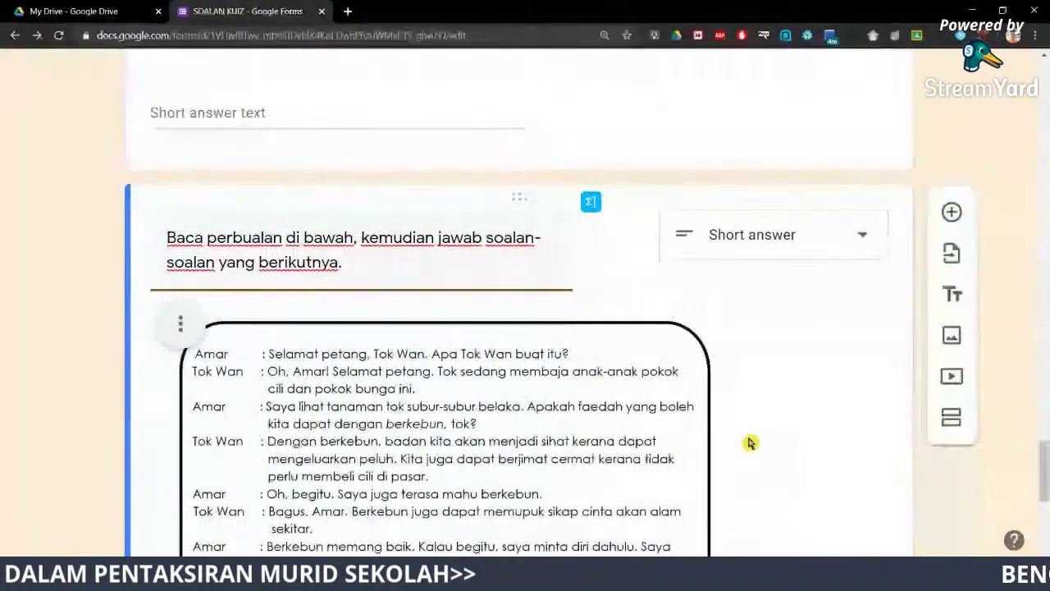
pyautogui.scroll(-1, 750, 443)
pyautogui.scroll(-5, 750, 443)
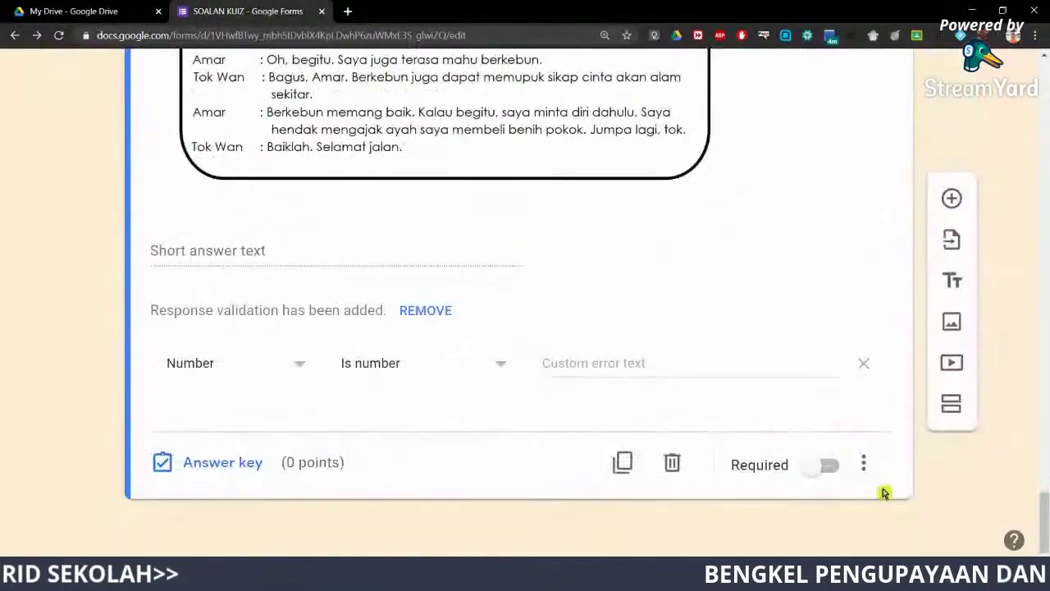
# Add a description field to the dialogue question.
pyautogui.click(865, 468)
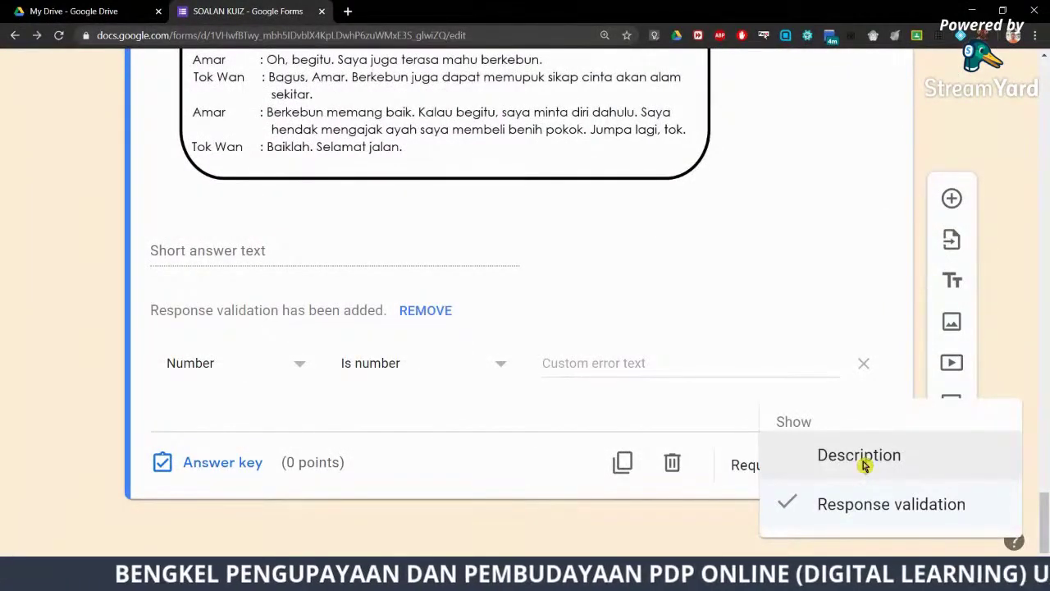
pyautogui.click(862, 457)
pyautogui.scroll(-4, 221, 274)
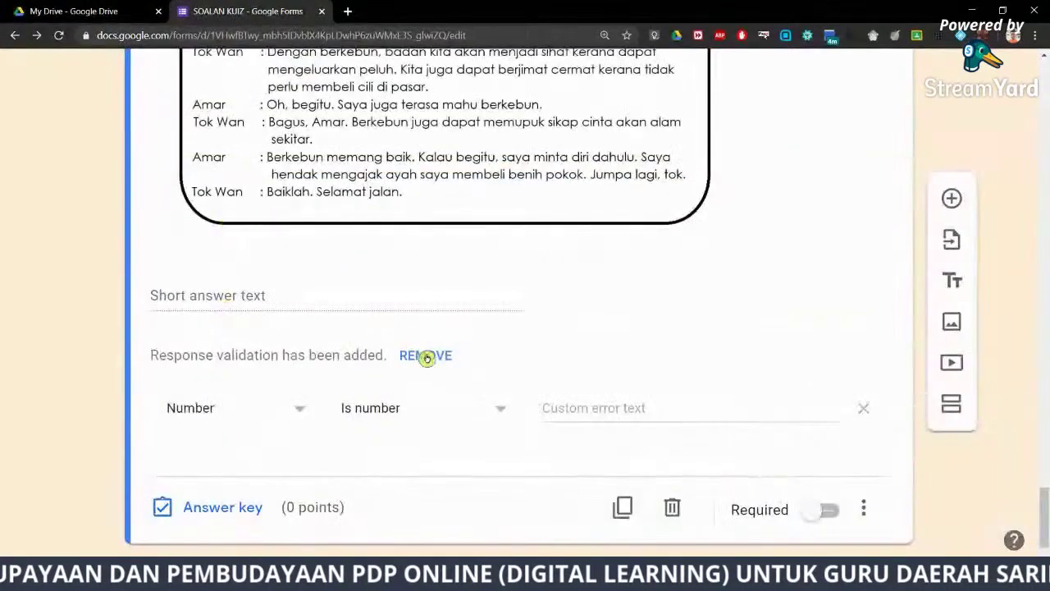
pyautogui.scroll(4, 422, 352)
pyautogui.scroll(2, 428, 360)
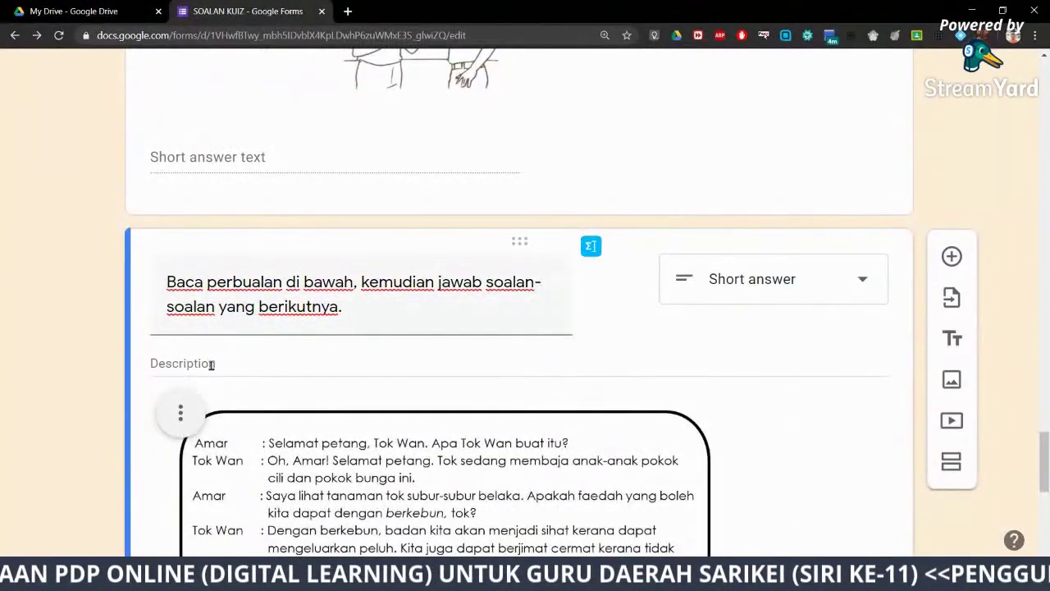
pyautogui.click(212, 364)
pyautogui.write('a.\tApakah yang sedang dilakukan oleh Tok Wan?')
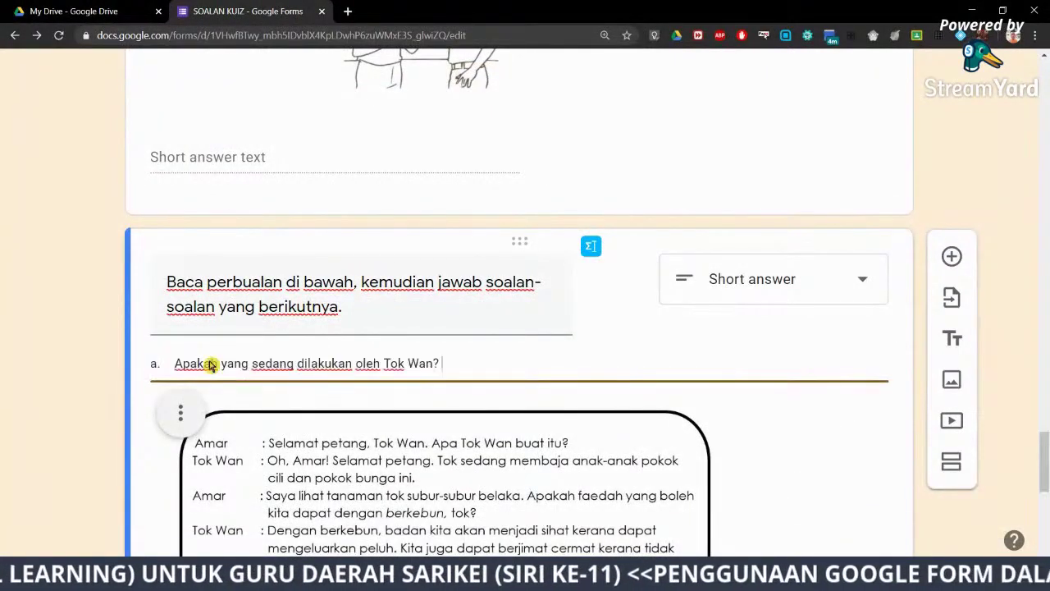
pyautogui.click(176, 364)
pyautogui.moveTo(150, 364); pyautogui.dragTo(164, 363)
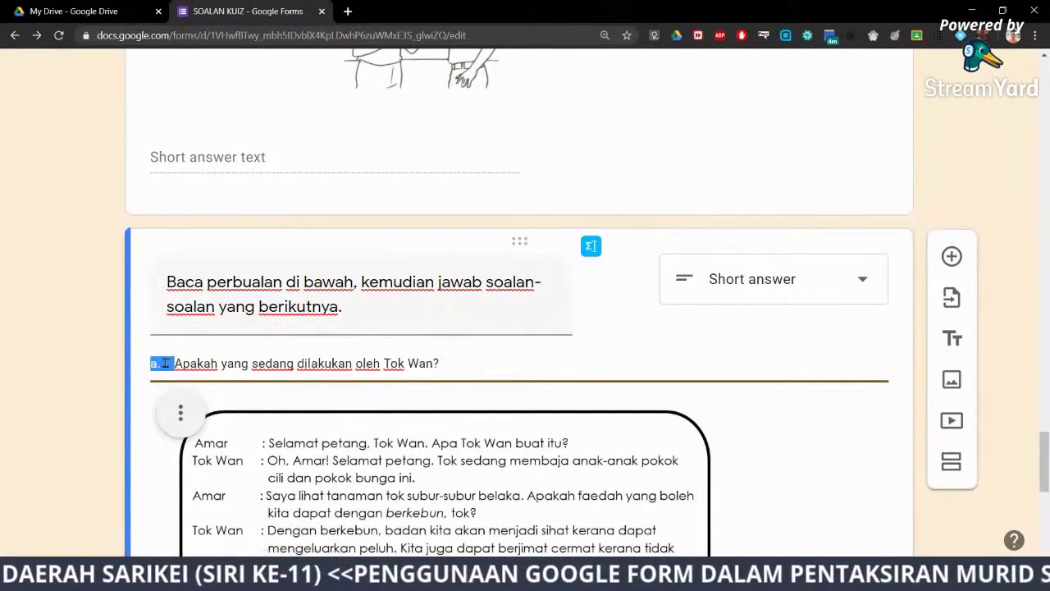
pyautogui.press('BackSpace')
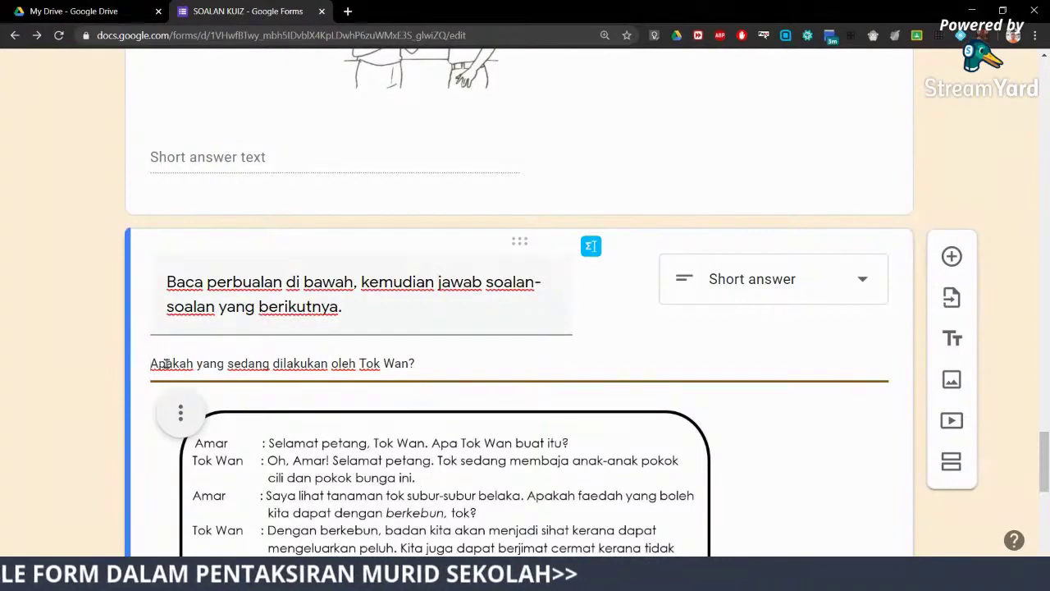
pyautogui.scroll(-3, 797, 447)
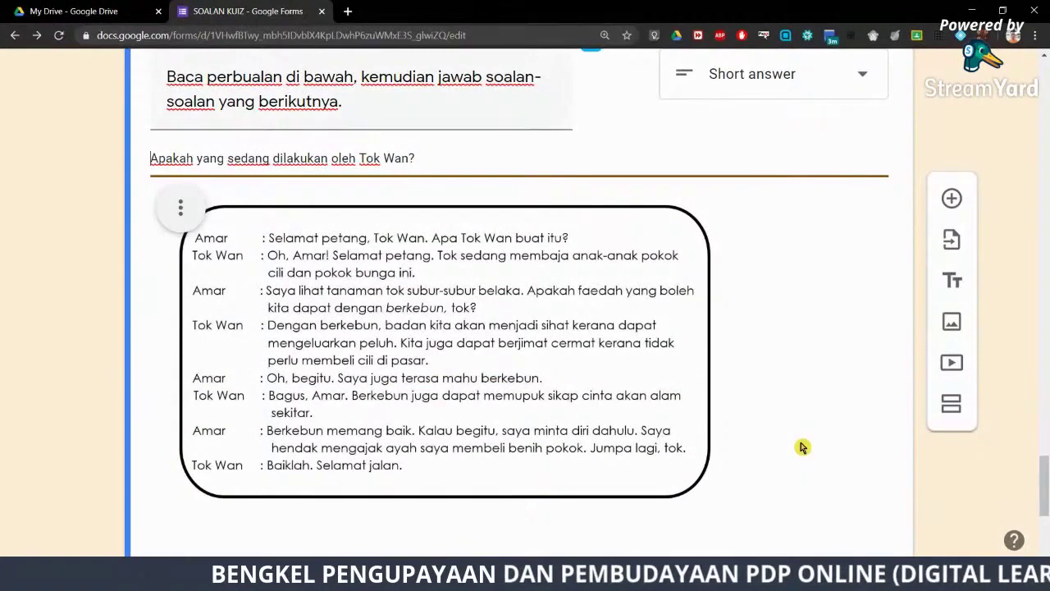
pyautogui.click(18, 385)
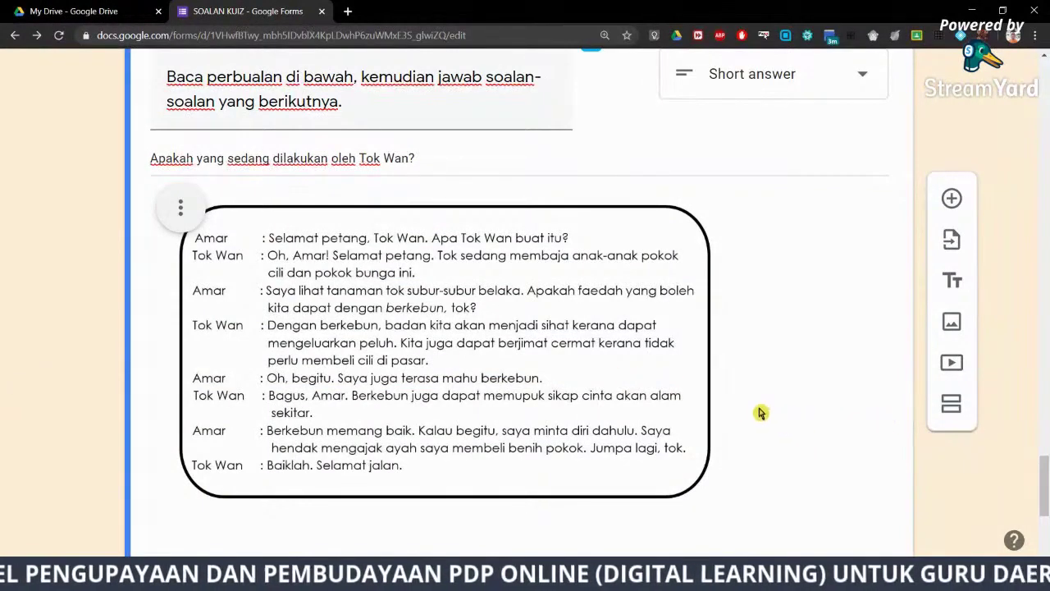
pyautogui.scroll(-5, 921, 499)
pyautogui.scroll(3, 857, 437)
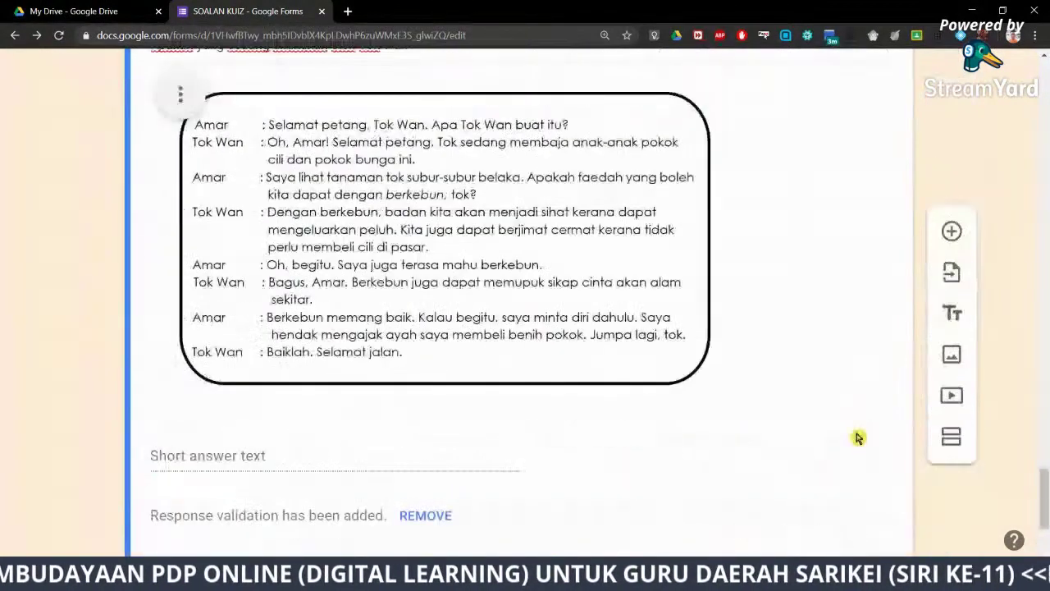
pyautogui.scroll(11, 857, 438)
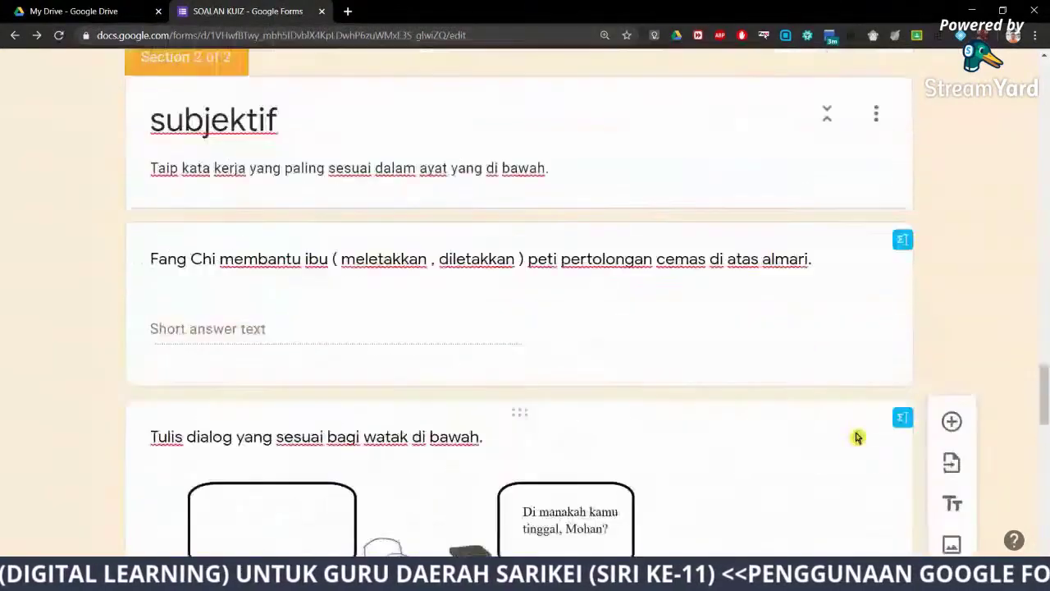
pyautogui.scroll(2, 857, 438)
pyautogui.scroll(-15, 857, 436)
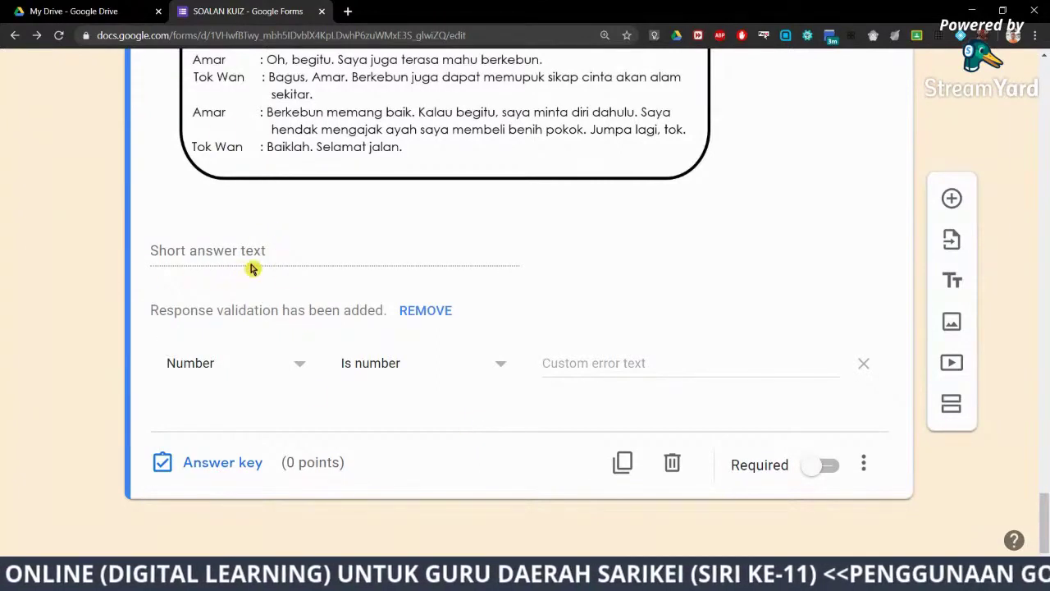
# Remove the number validation from the dialogue passage question.
pyautogui.click(867, 371)
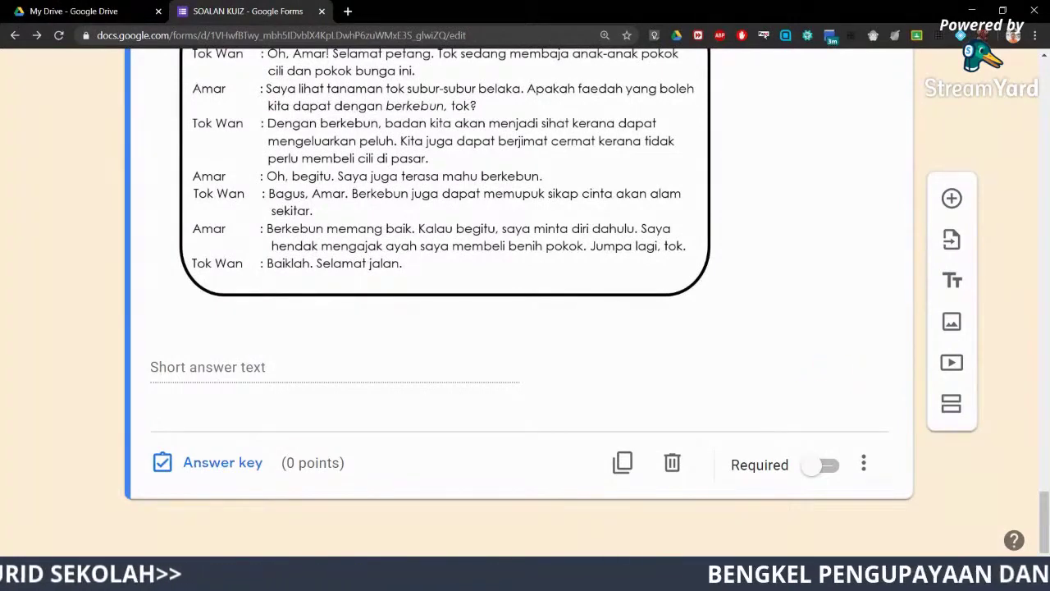
pyautogui.moveTo(558, 579)
pyautogui.click(481, 493)
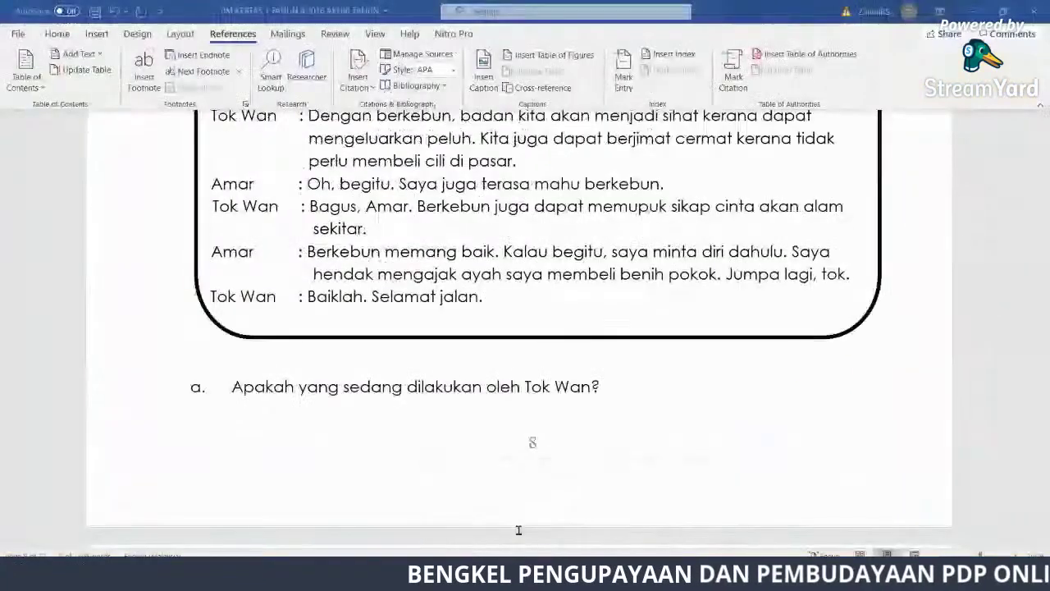
# Copy question b's BETUL/SALAH instruction sentence from the Word exam paper.
pyautogui.moveTo(233, 364); pyautogui.dragTo(624, 386)
pyautogui.scroll(-10, 624, 385)
pyautogui.scroll(4, 632, 373)
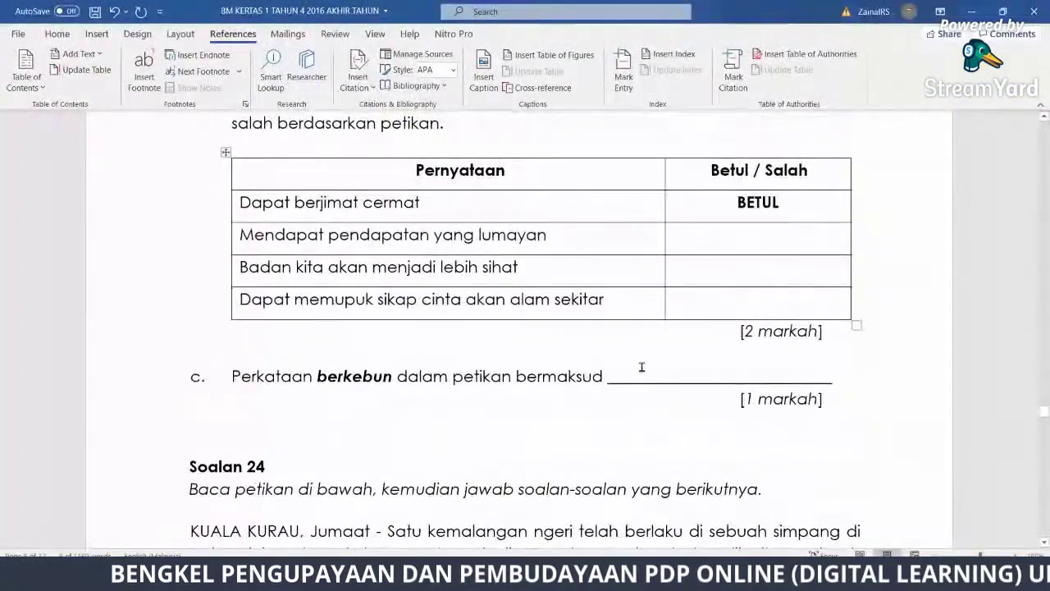
pyautogui.scroll(1, 642, 367)
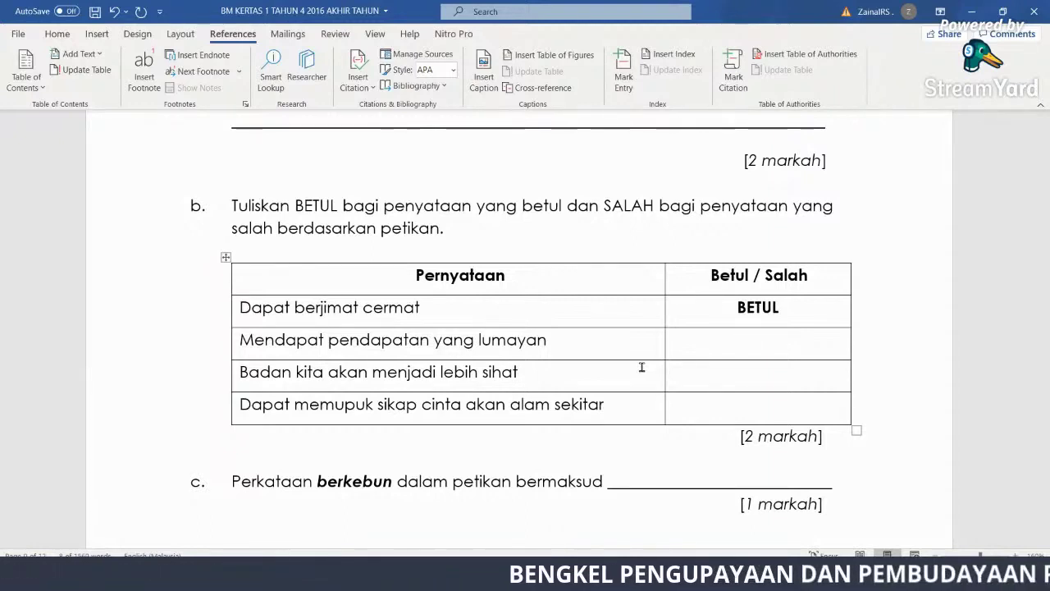
pyautogui.moveTo(233, 205); pyautogui.dragTo(457, 231)
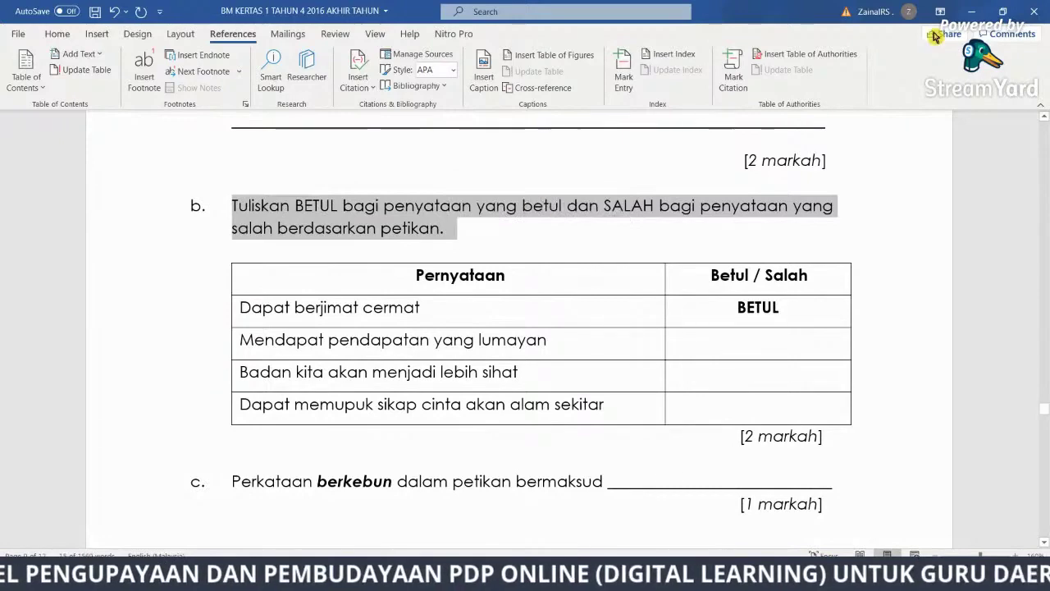
pyautogui.hotkey('alt', 'Tab')
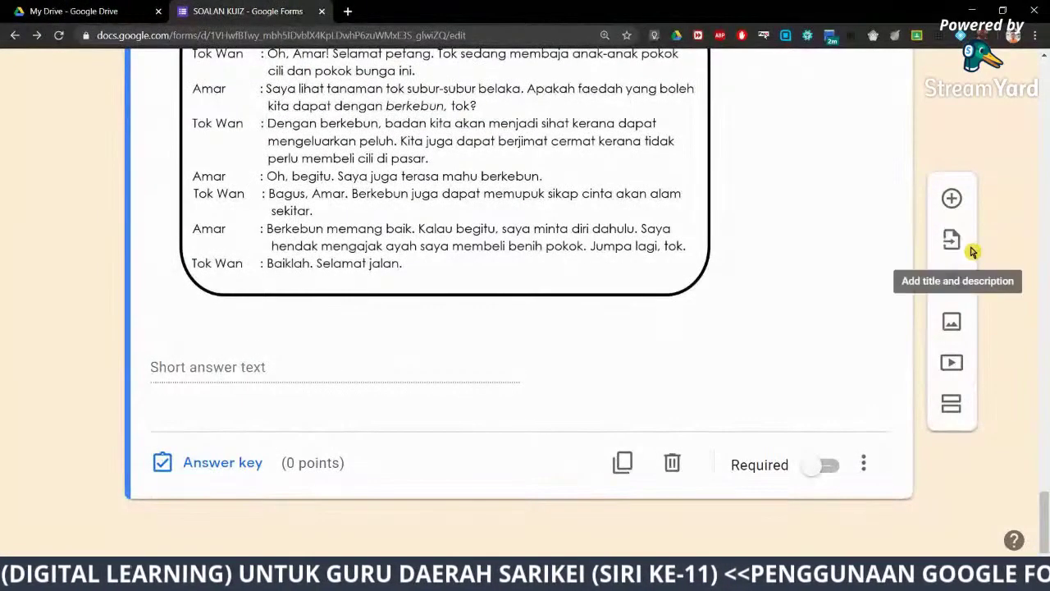
# Add a title block containing the BETUL/SALAH instruction sentence, with the leading 'b.' removed.
pyautogui.click(963, 289)
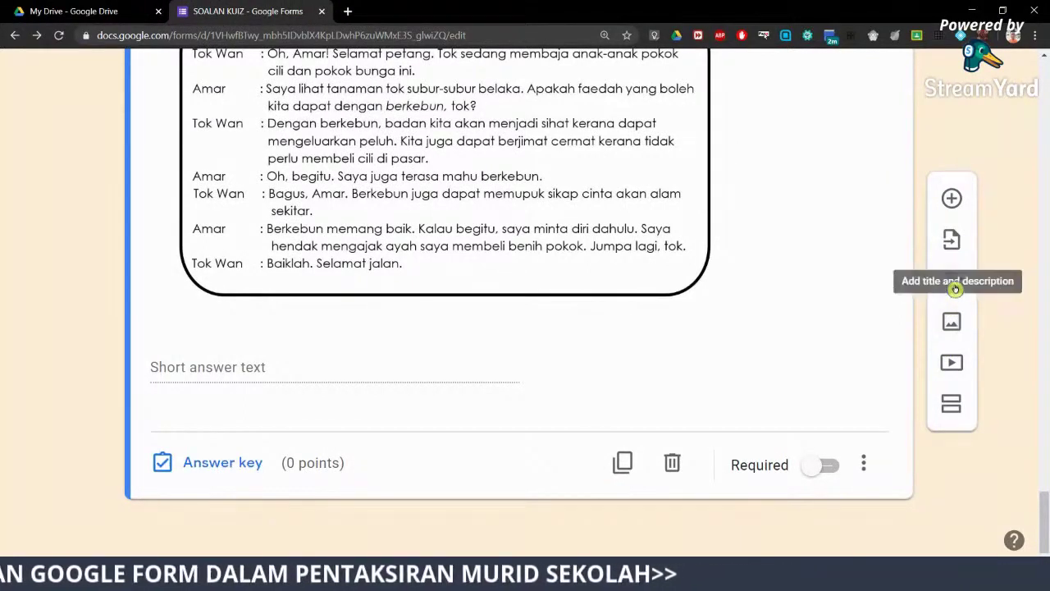
pyautogui.click(955, 289)
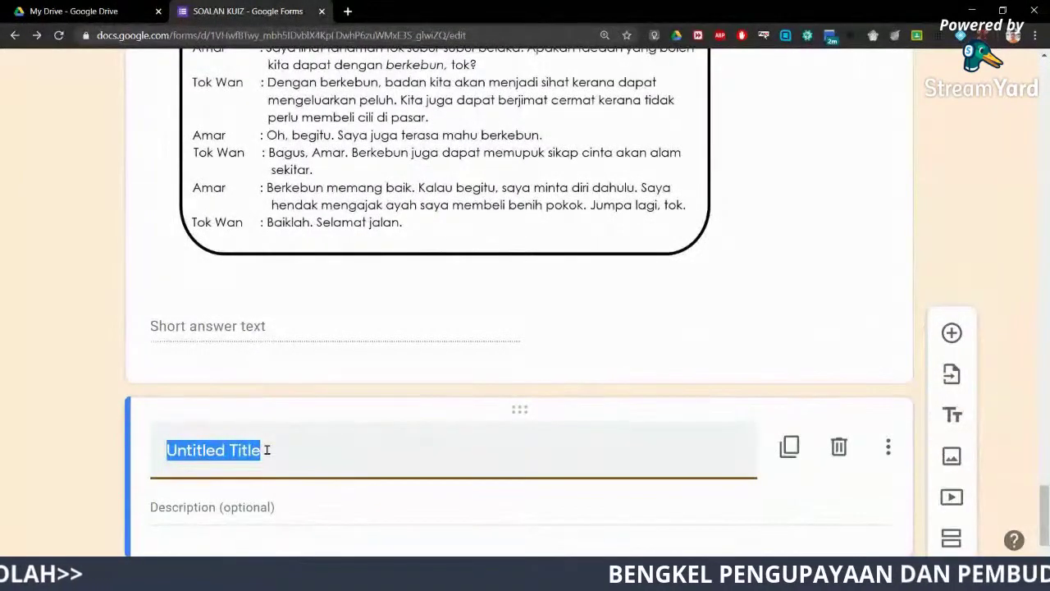
pyautogui.write('b. Tuliskan BETUL bagi penyataan yang betul dan SALAH bagi penyataan yang salah berdasarkan petikan.')
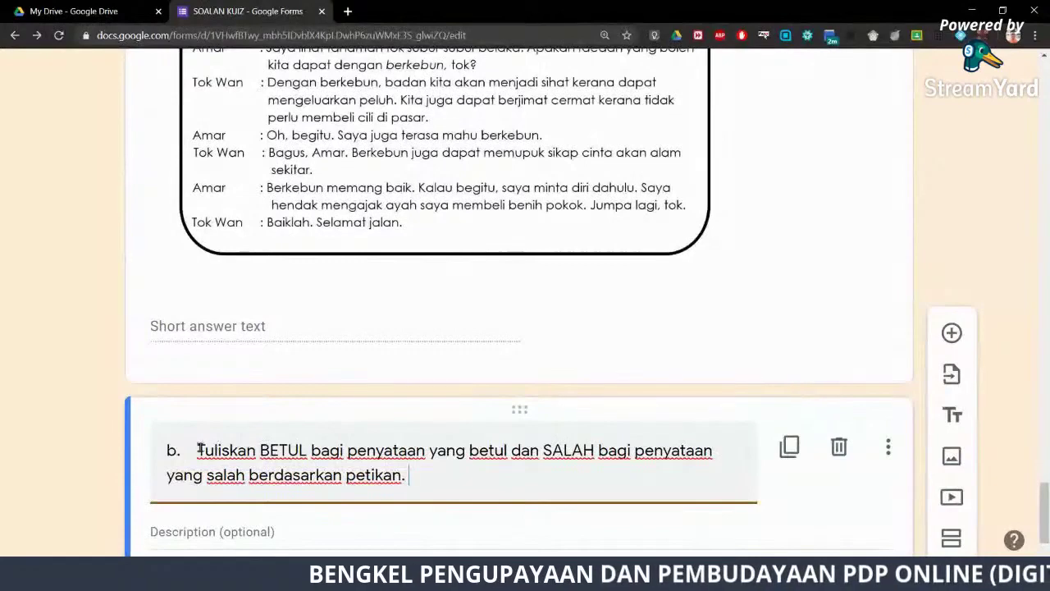
pyautogui.moveTo(199, 448); pyautogui.dragTo(153, 452)
pyautogui.press('BackSpace')
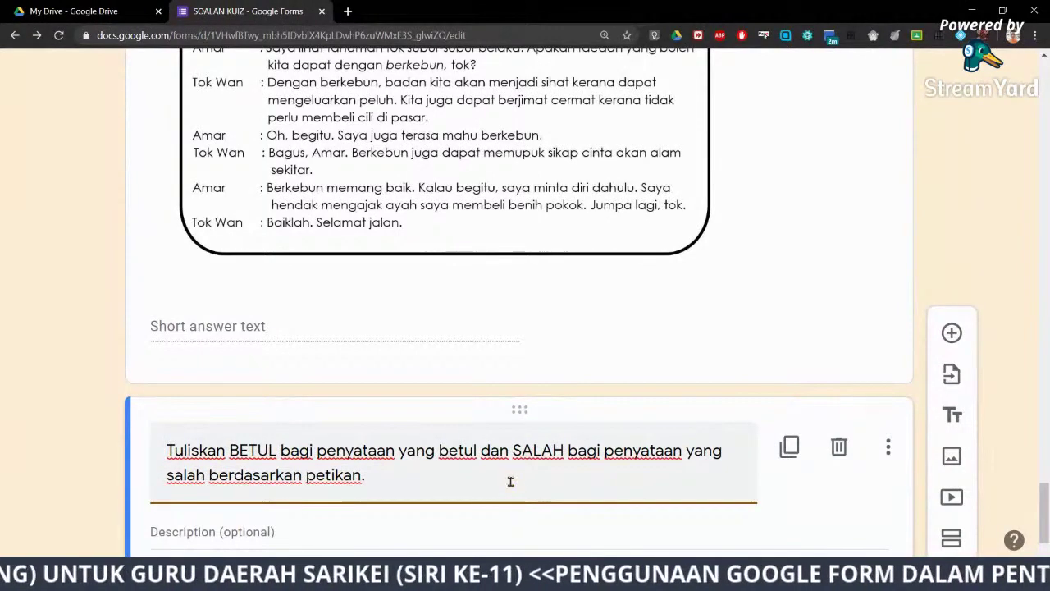
pyautogui.scroll(-1, 508, 480)
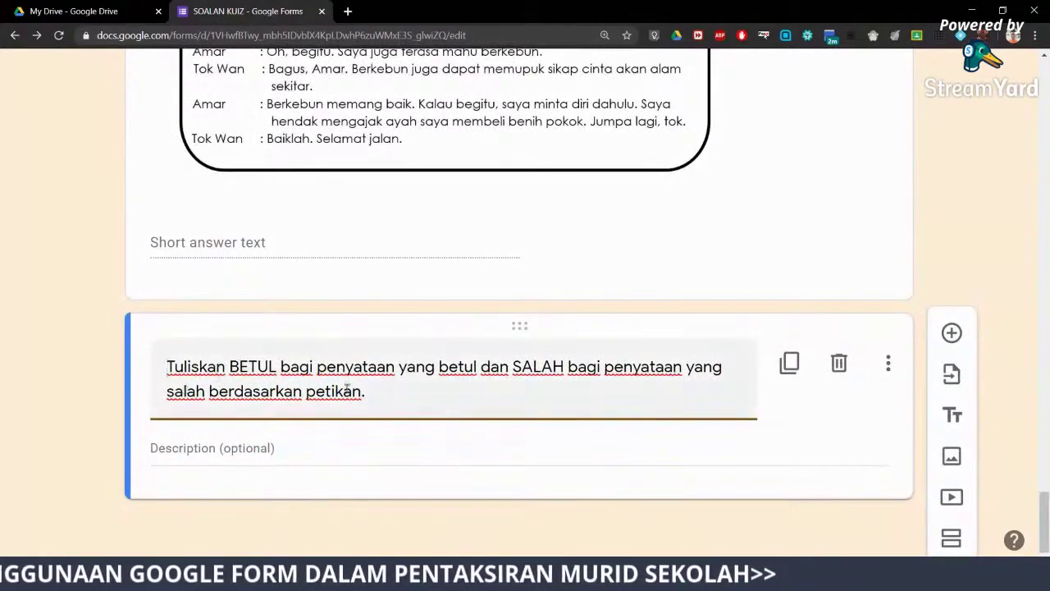
# Add a multiple-choice question titled 'Dapat berjimat cermat', copied from the Word paper.
pyautogui.click(953, 335)
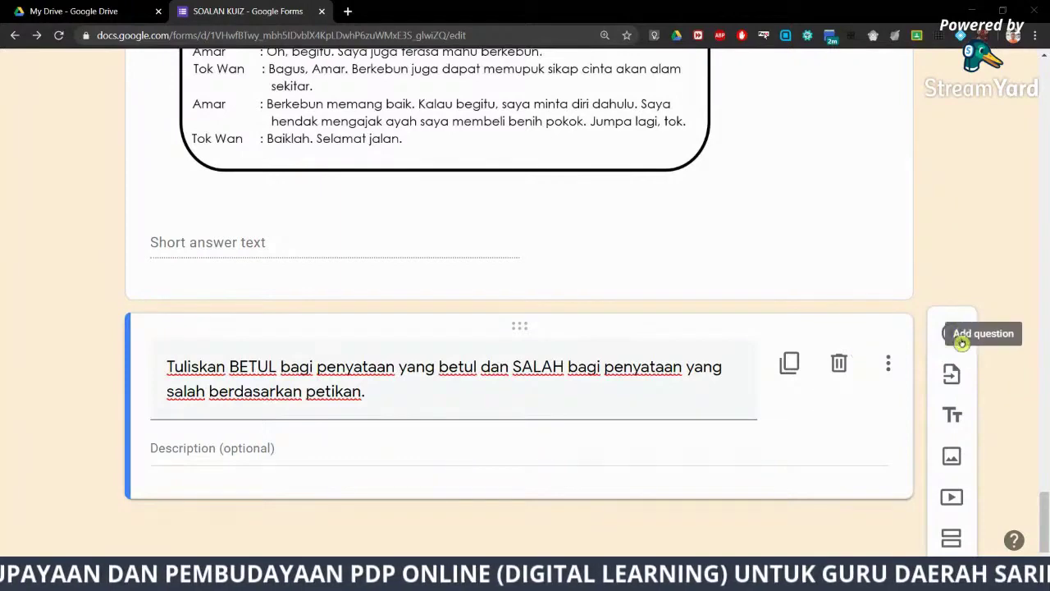
pyautogui.click(960, 336)
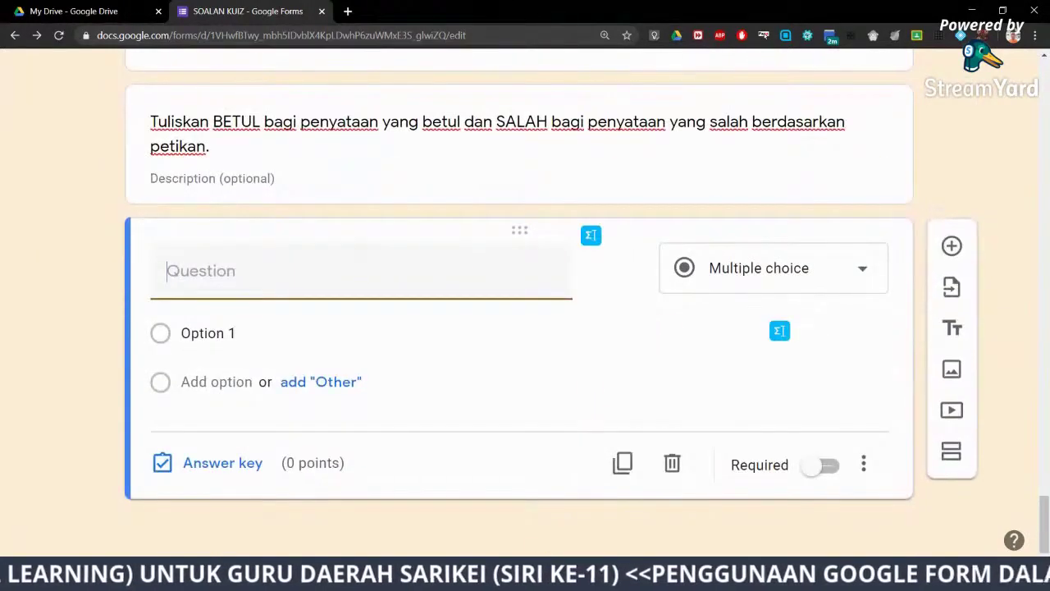
pyautogui.click(474, 488)
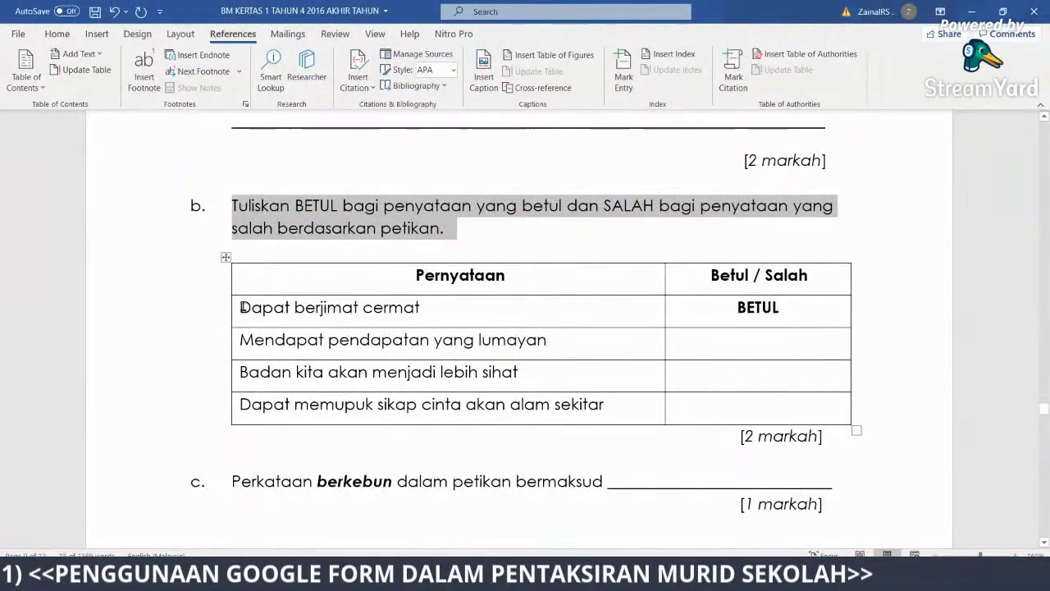
pyautogui.moveTo(244, 307)
pyautogui.mouseDown()
pyautogui.moveTo(415, 303)
pyautogui.moveTo(367, 316)
pyautogui.moveTo(240, 313)
pyautogui.mouseUp()
pyautogui.hotkey('ctrl', 'c')
pyautogui.click(427, 308)
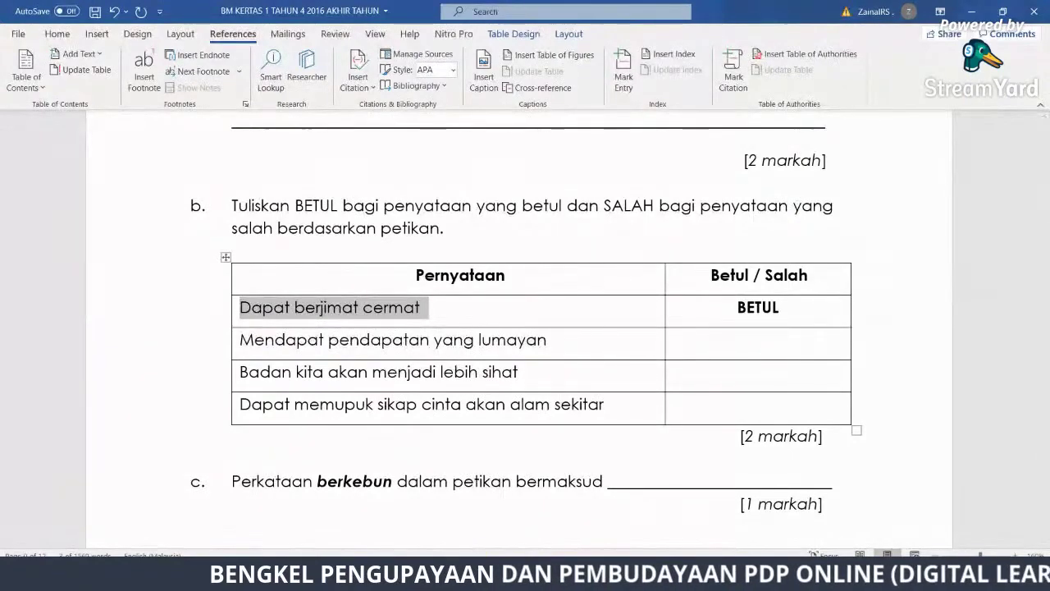
pyautogui.click(519, 578)
pyautogui.click(434, 484)
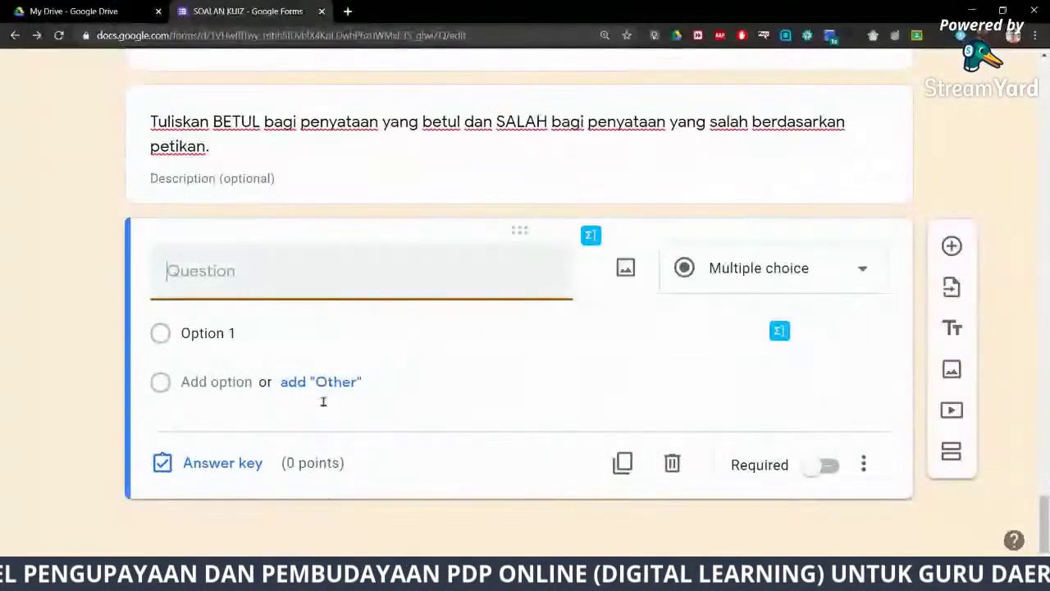
pyautogui.hotkey('ctrl', 'v')
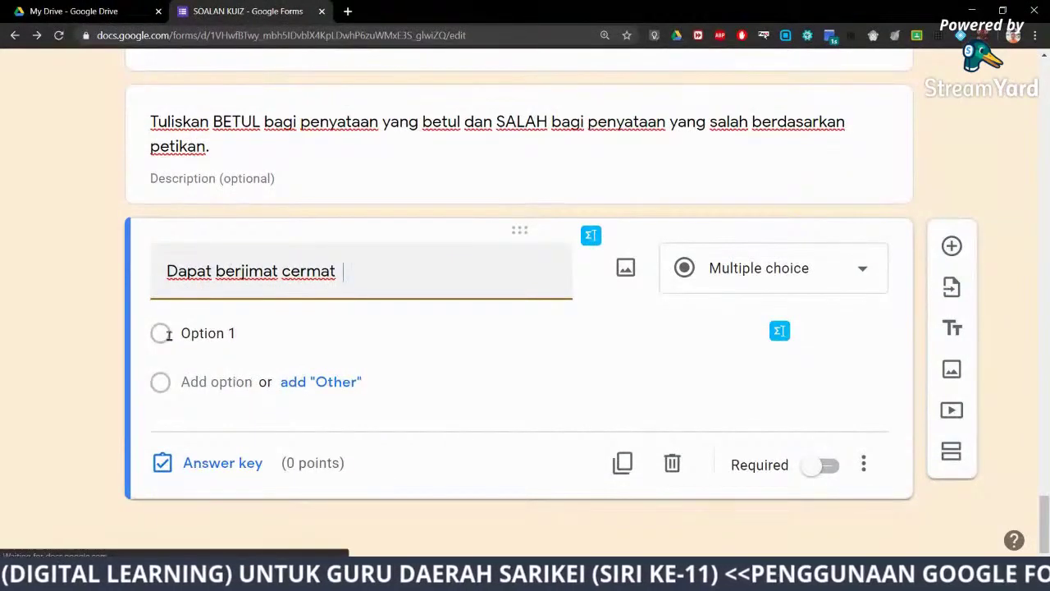
# Give the question two answer options: BETUL and SALAH.
pyautogui.click(205, 332)
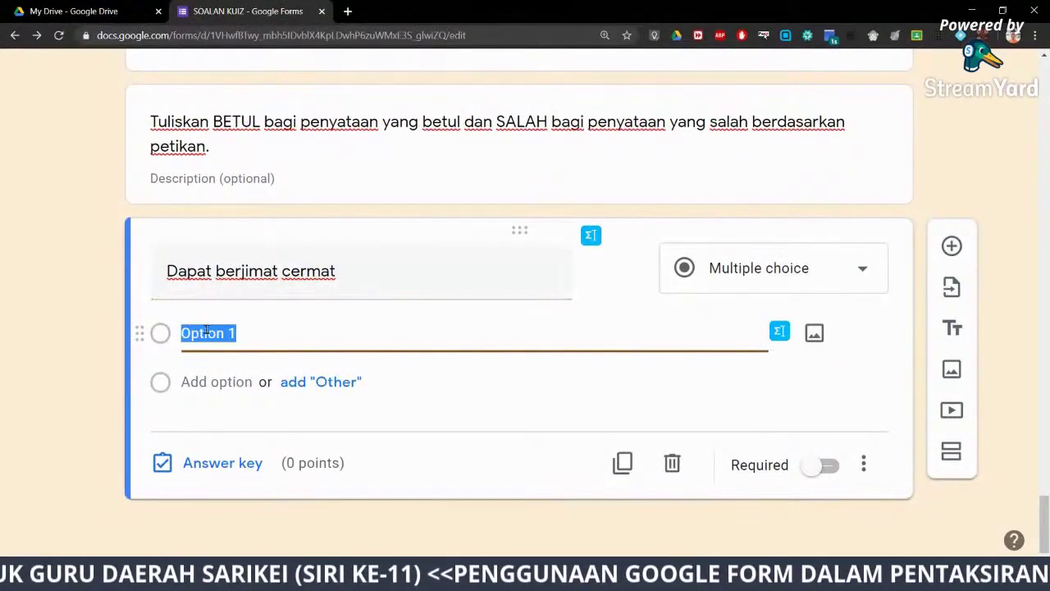
pyautogui.write('be')
pyautogui.press('BackSpace')
pyautogui.press('BackSpace')
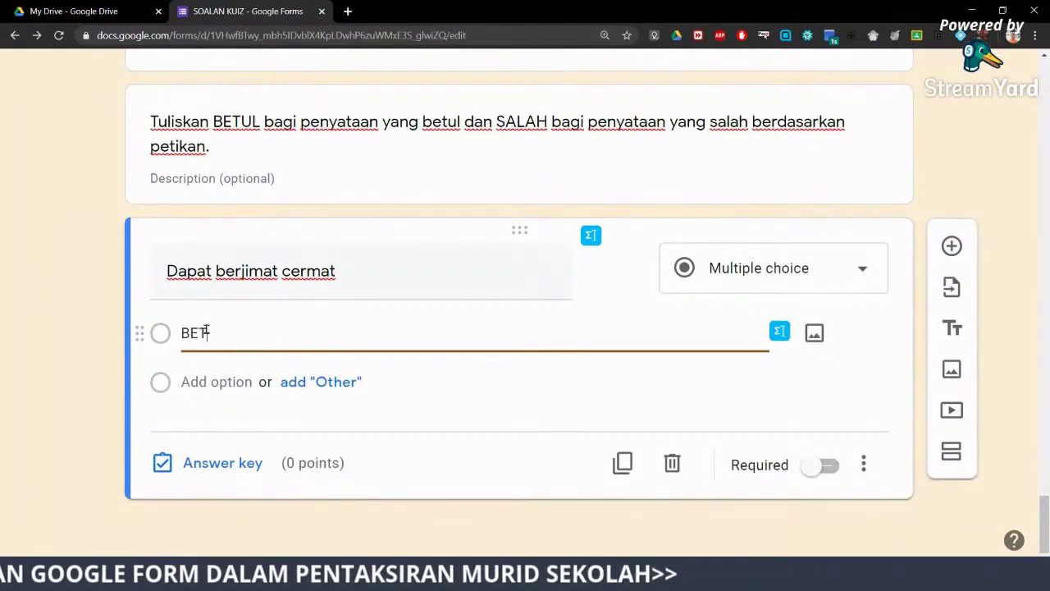
pyautogui.write('BETUL')
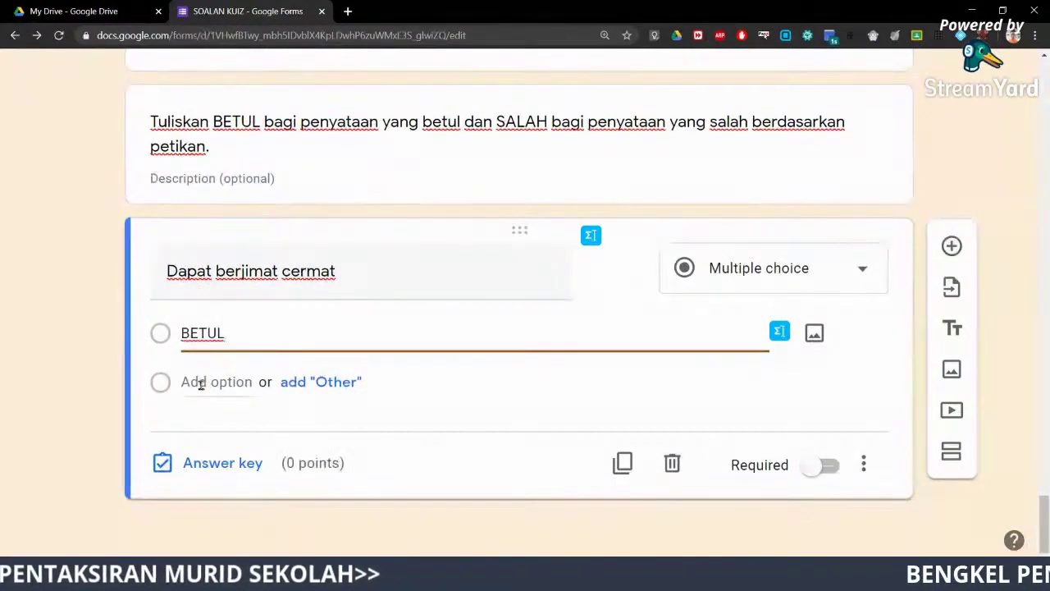
pyautogui.click(199, 382)
pyautogui.write('SALAH')
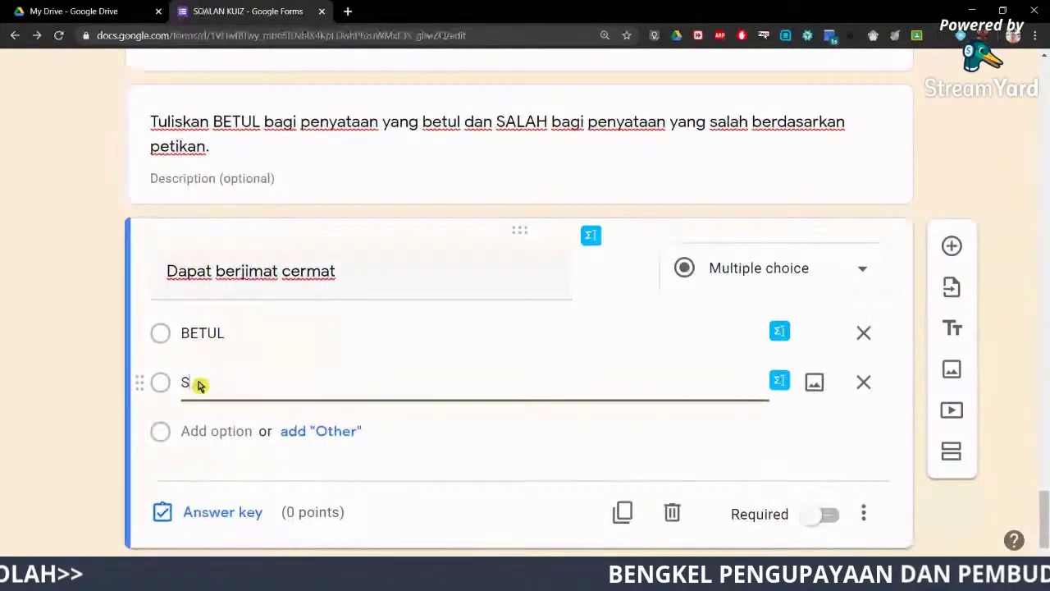
pyautogui.click(492, 455)
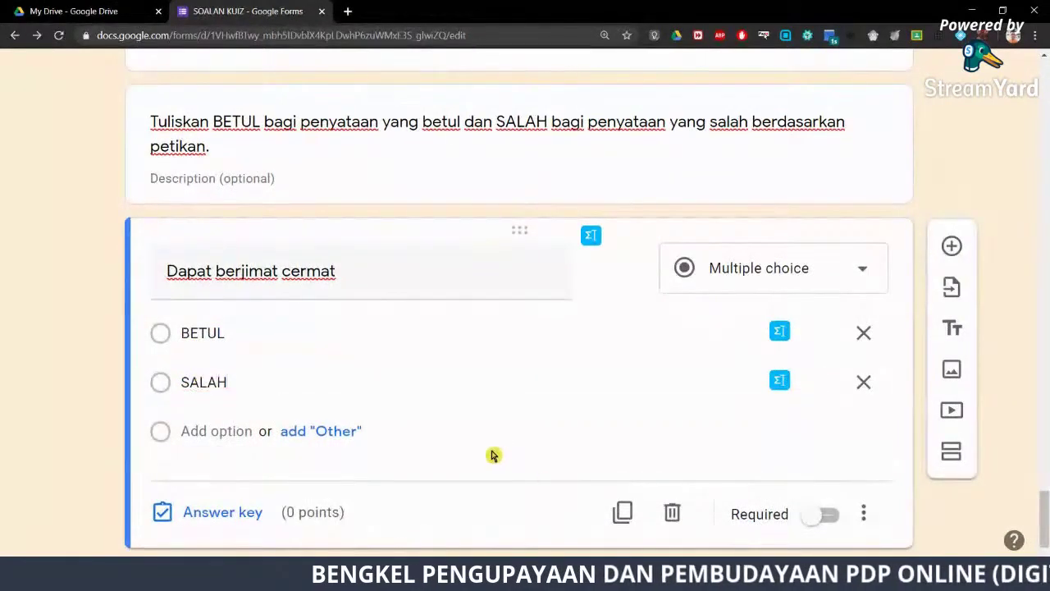
# Mark BETUL as the correct answer in the answer key, worth 4 points.
pyautogui.click(220, 514)
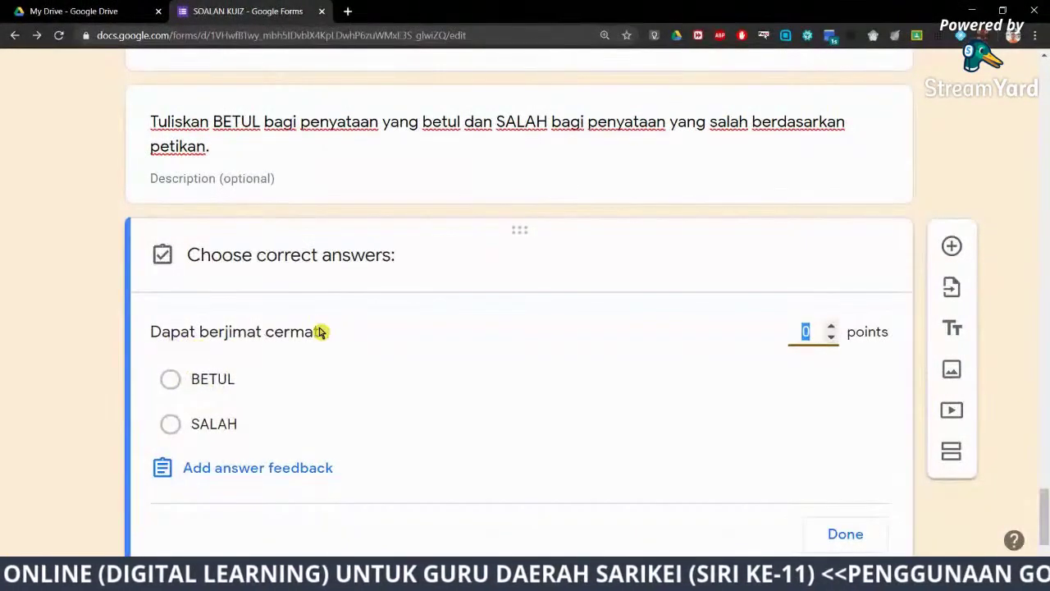
pyautogui.click(171, 384)
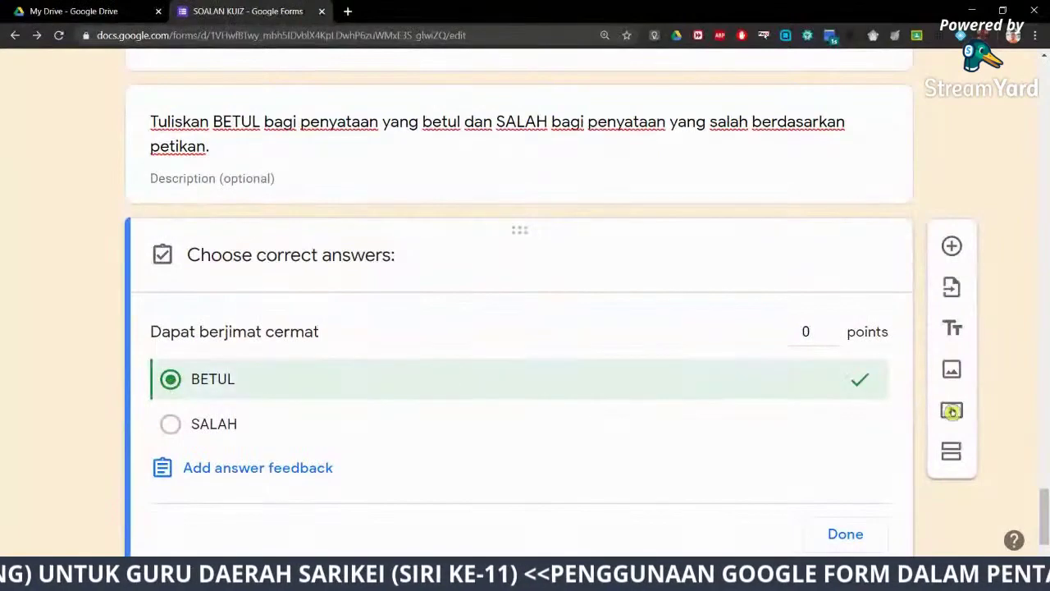
pyautogui.click(807, 332)
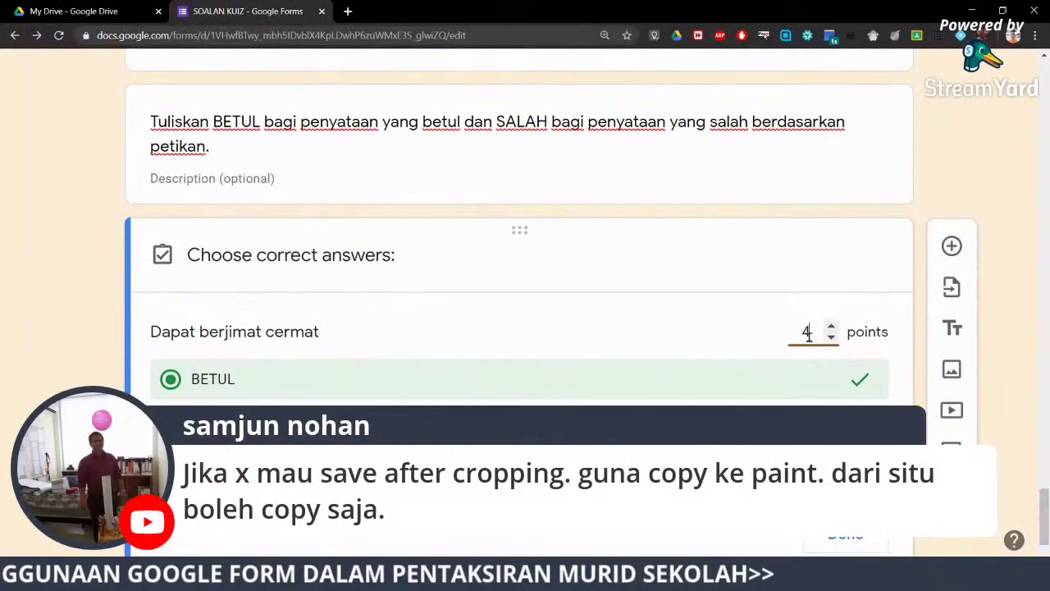
pyautogui.write('4')
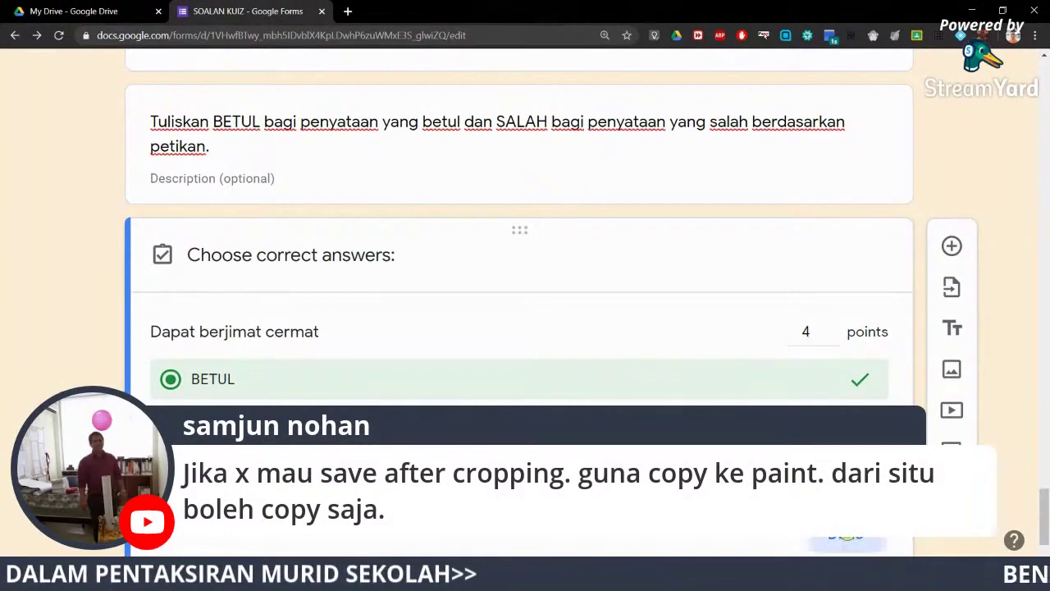
pyautogui.click(848, 539)
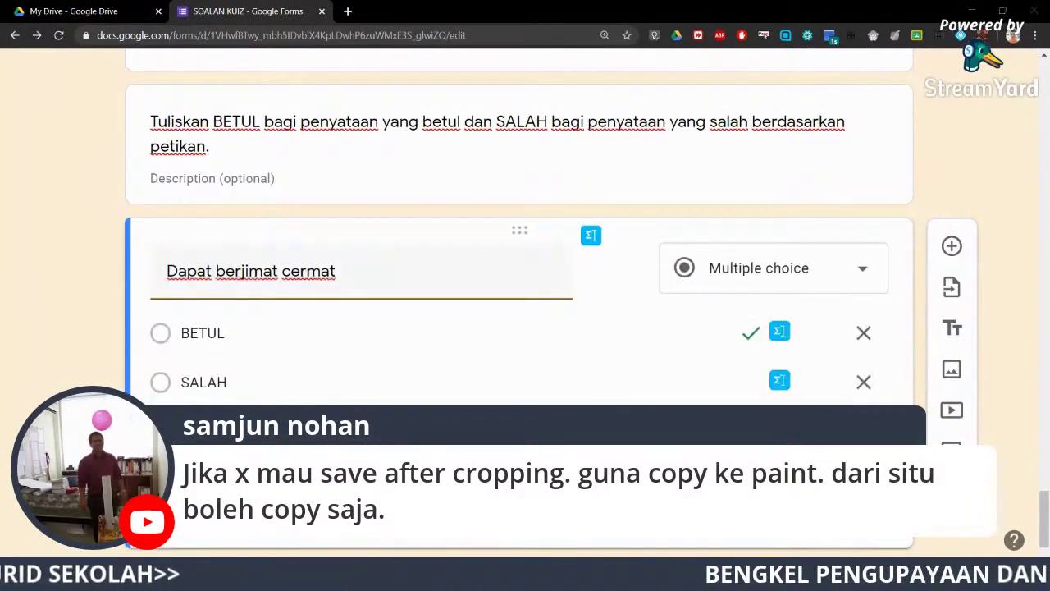
pyautogui.hotkey('alt', 'Tab')
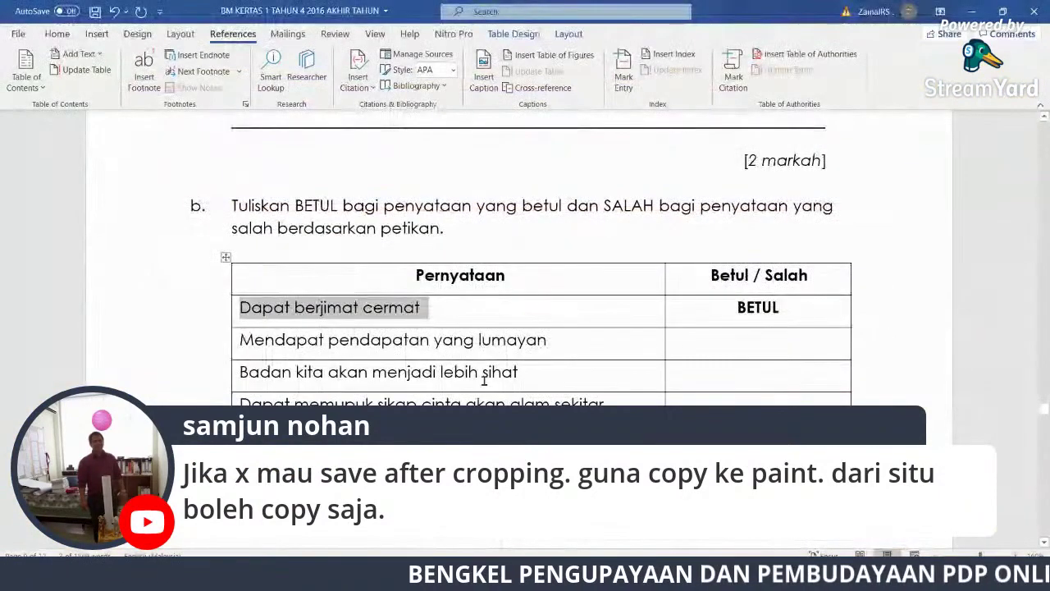
# Copy the Soalan 24 reading passage from 'Baca petikan' onward in the Word paper.
pyautogui.scroll(-15, 516, 312)
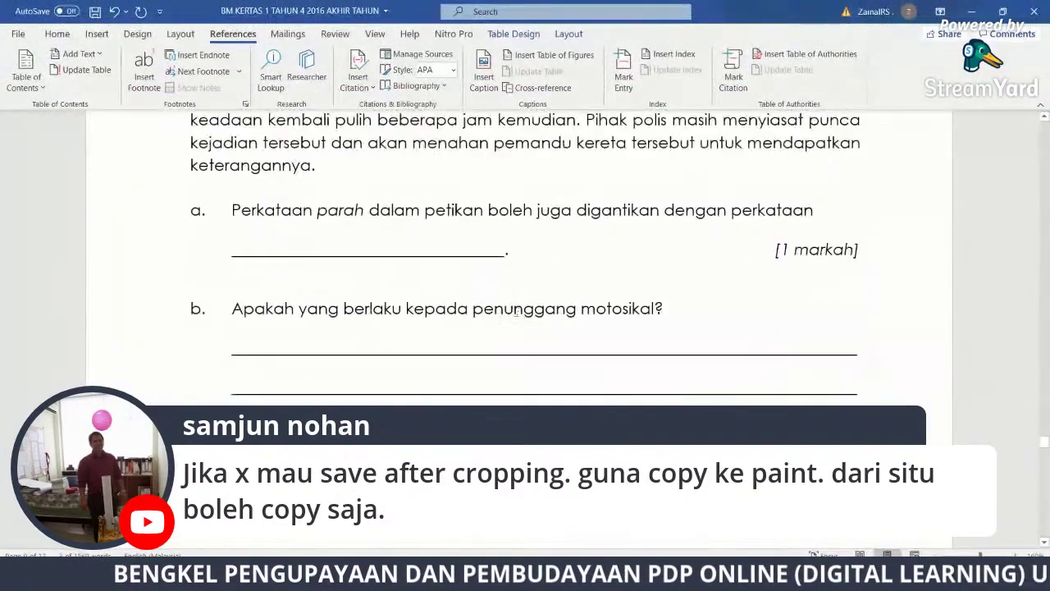
pyautogui.scroll(-2, 516, 311)
pyautogui.scroll(2, 516, 312)
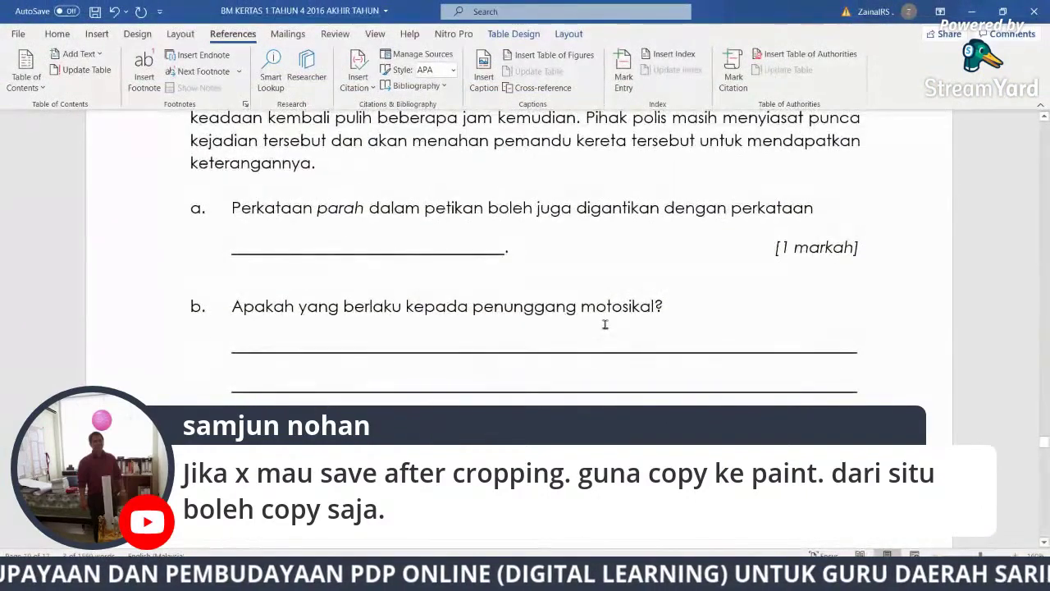
pyautogui.scroll(8, 604, 324)
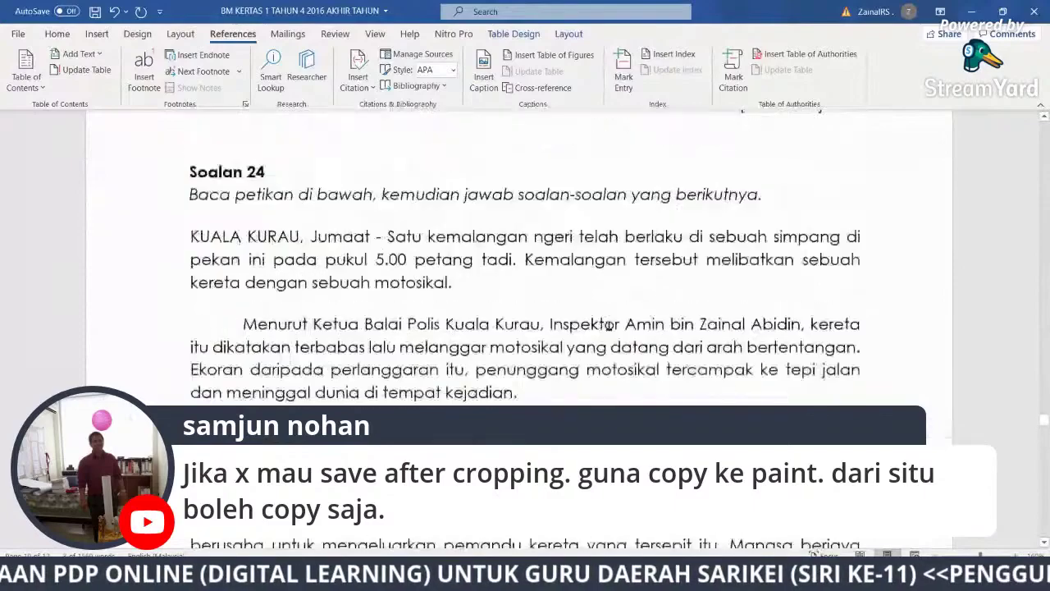
pyautogui.scroll(2, 608, 324)
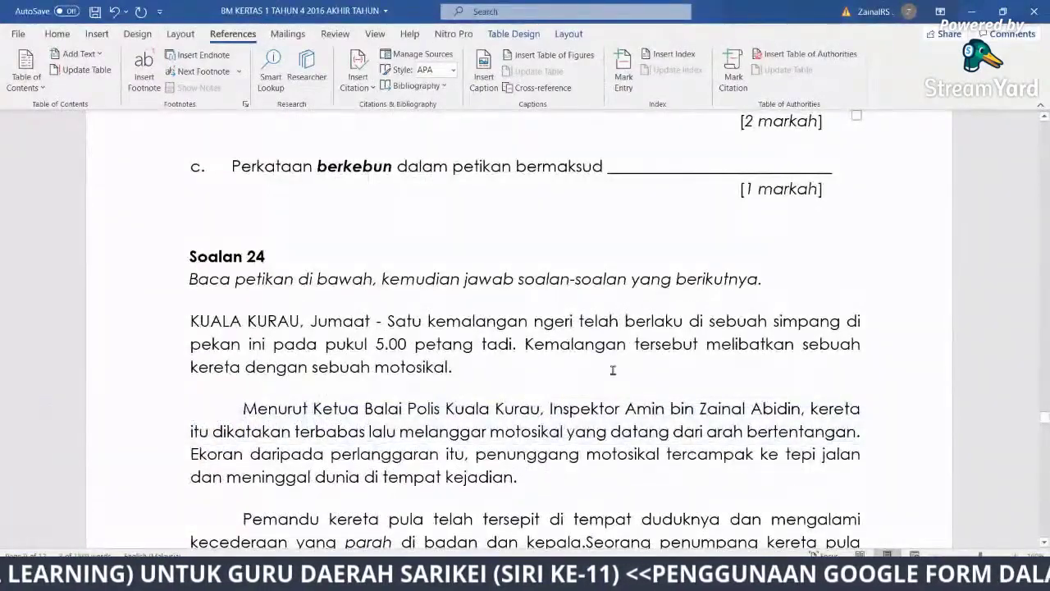
pyautogui.scroll(-10, 613, 370)
pyautogui.scroll(10, 613, 370)
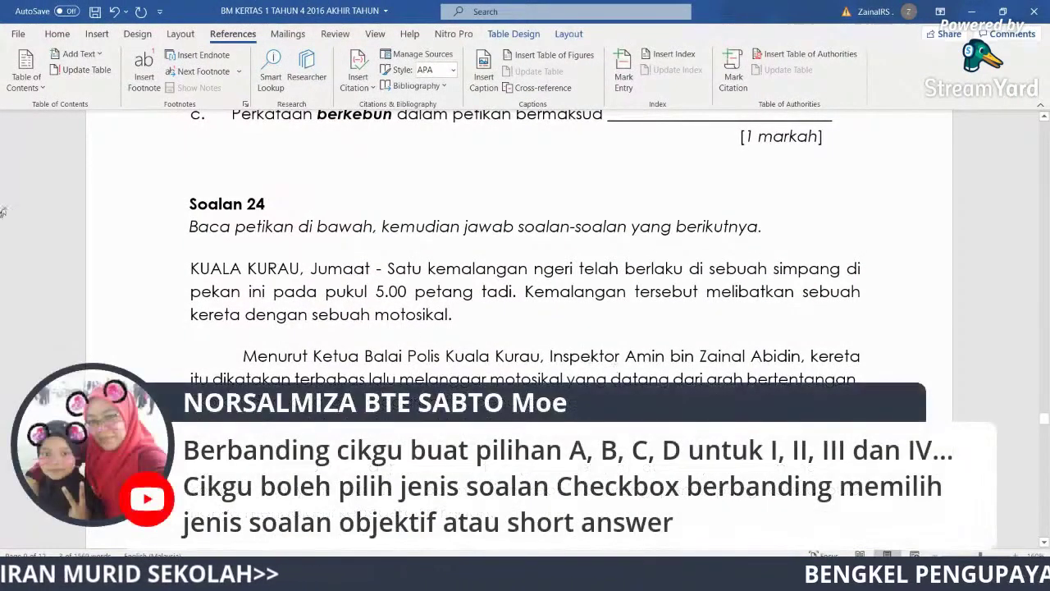
pyautogui.moveTo(188, 226); pyautogui.dragTo(862, 386)
pyautogui.scroll(-4, 574, 382)
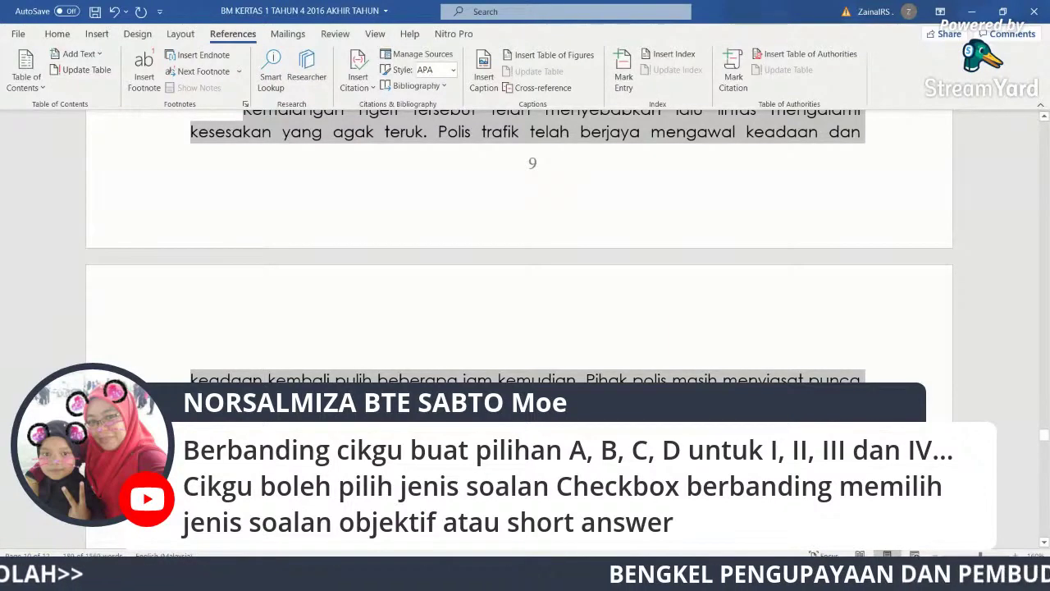
pyautogui.press('Left')
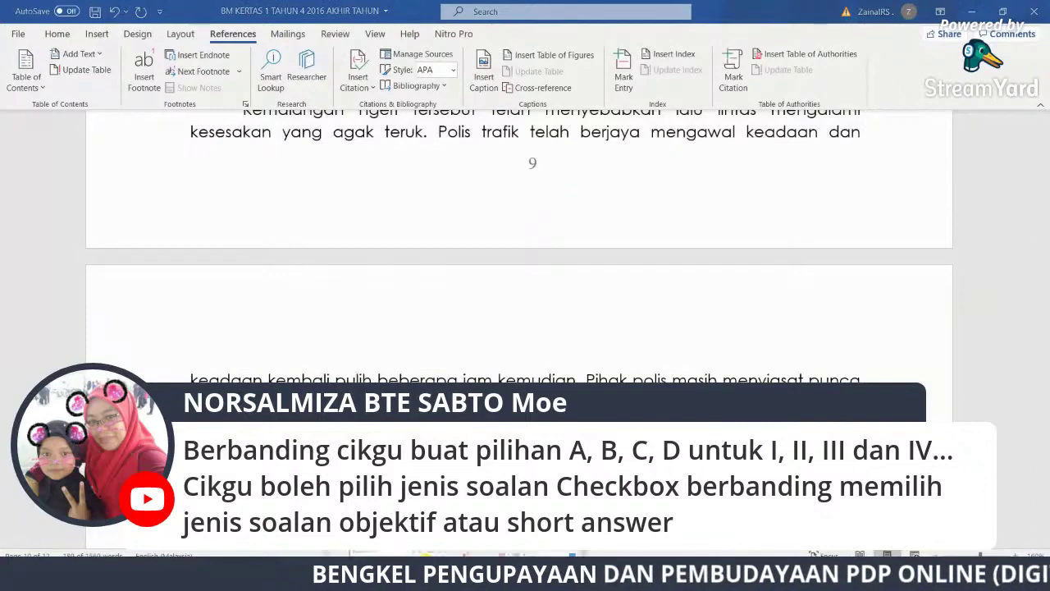
pyautogui.click(416, 553)
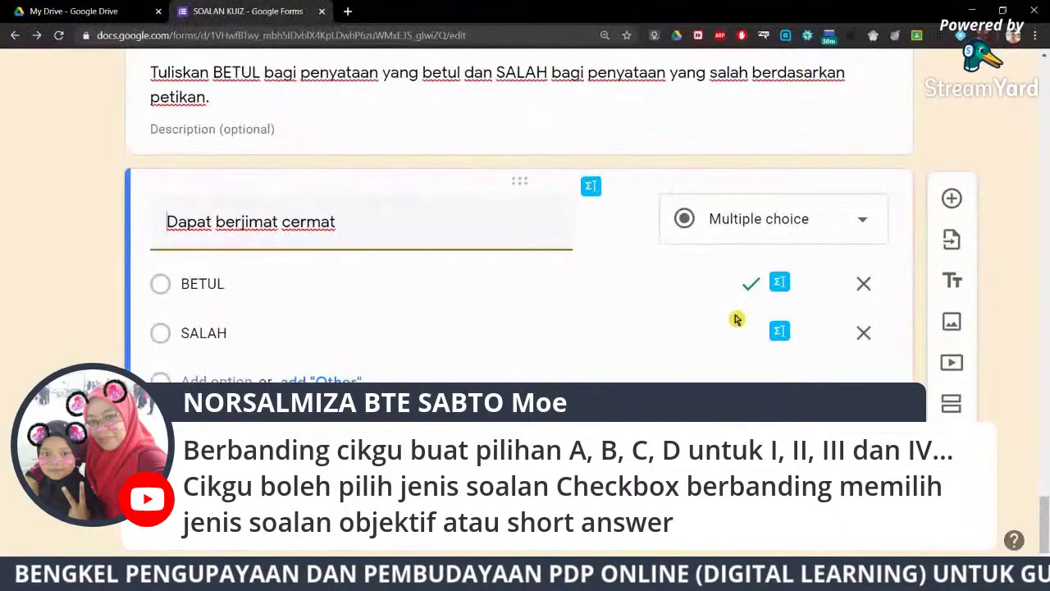
# Add a new question with the Kuala Kurau passage, deleting its opening 'Baca petikan' instruction sentence.
pyautogui.click(956, 207)
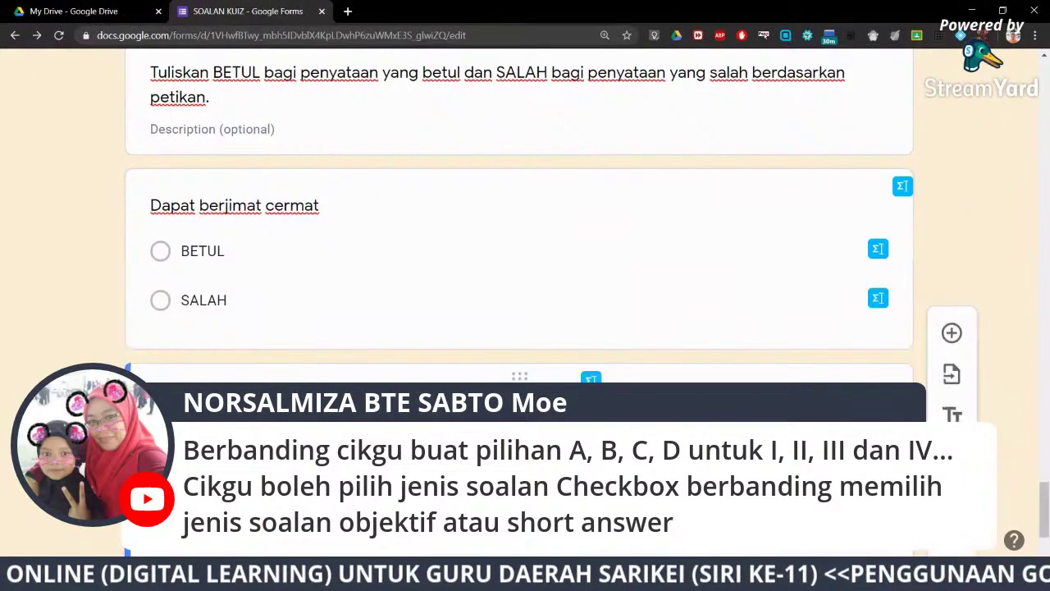
pyautogui.hotkey('ctrl', 'v')
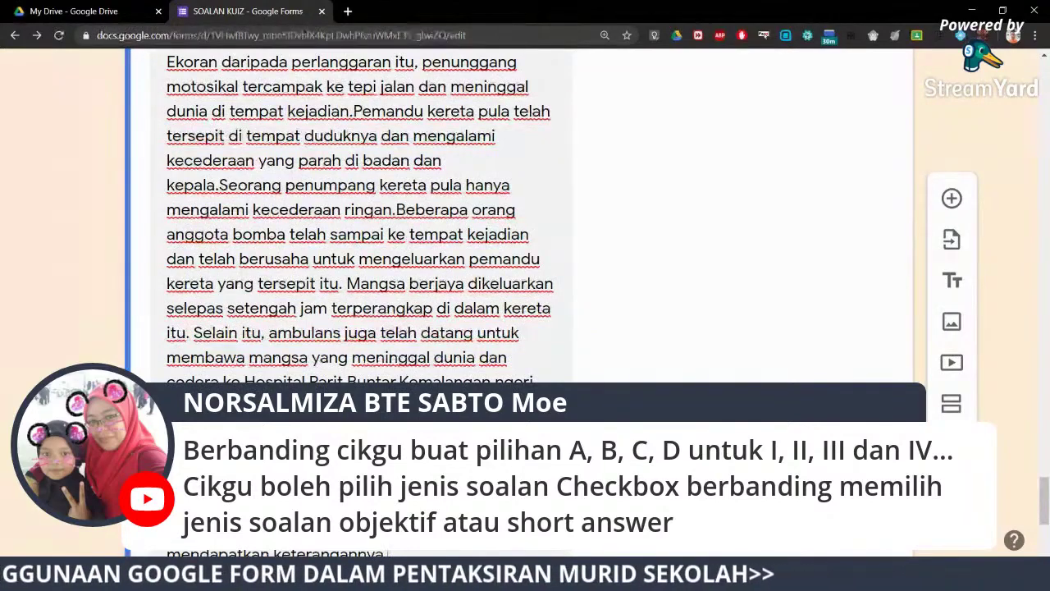
pyautogui.scroll(10, 510, 346)
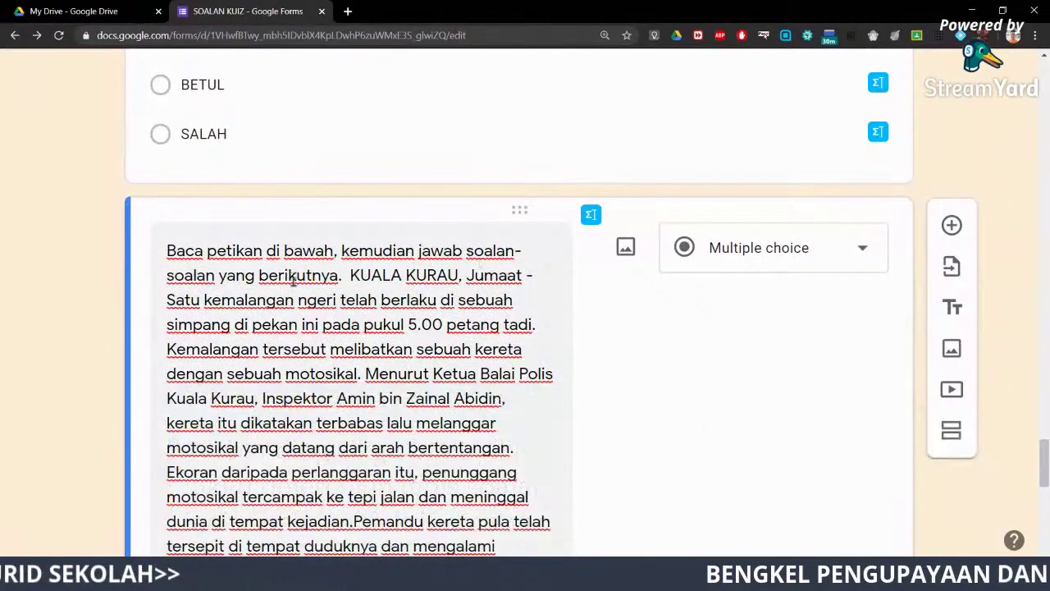
pyautogui.click(375, 275)
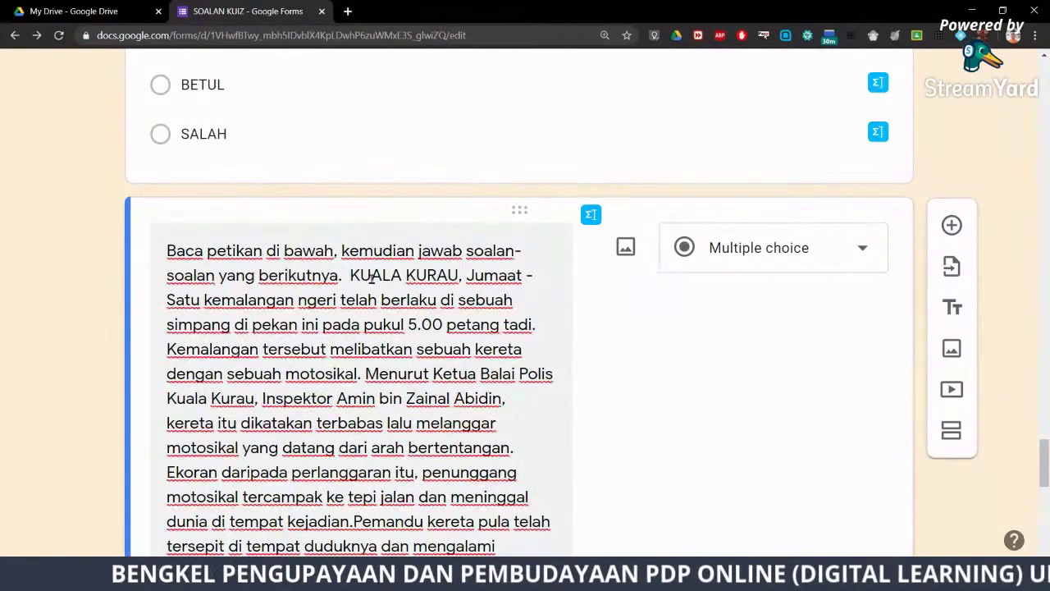
pyautogui.click(628, 357)
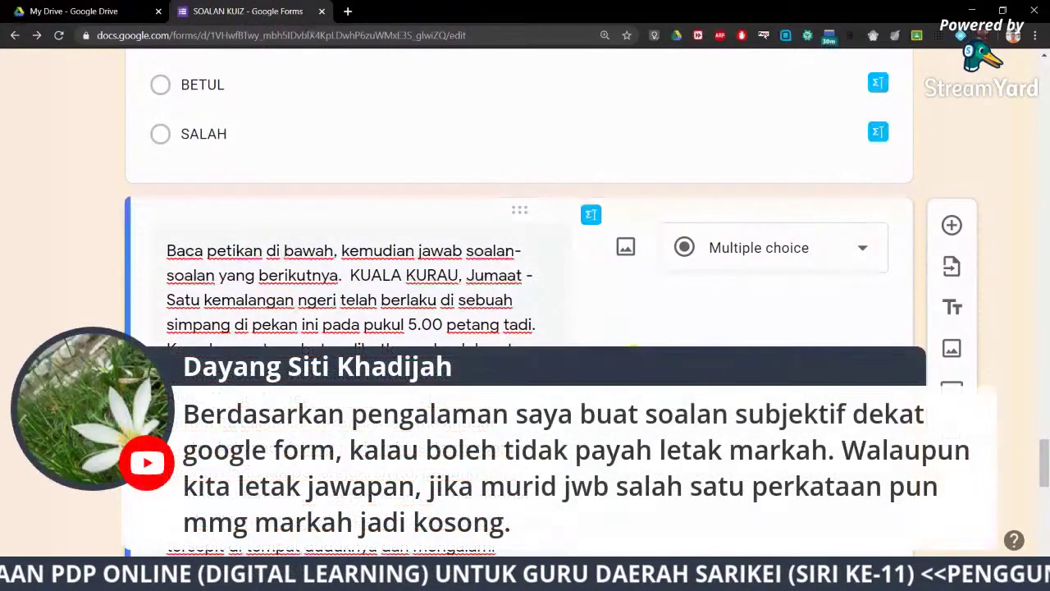
pyautogui.tripleClick(346, 275)
pyautogui.click(346, 276)
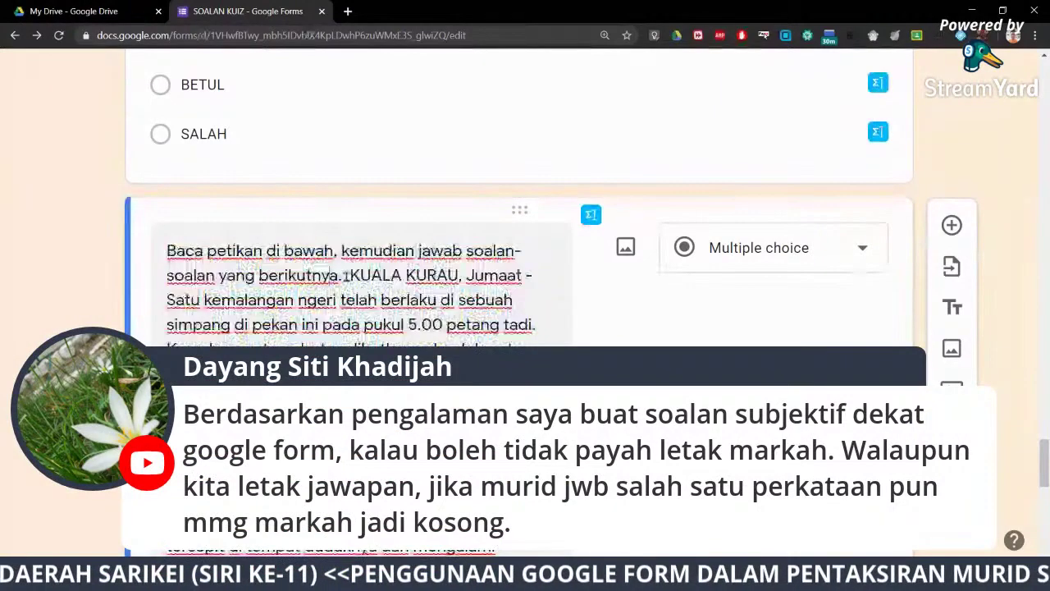
pyautogui.moveTo(346, 275); pyautogui.dragTo(160, 250)
pyautogui.hotkey('ctrl', 'c')
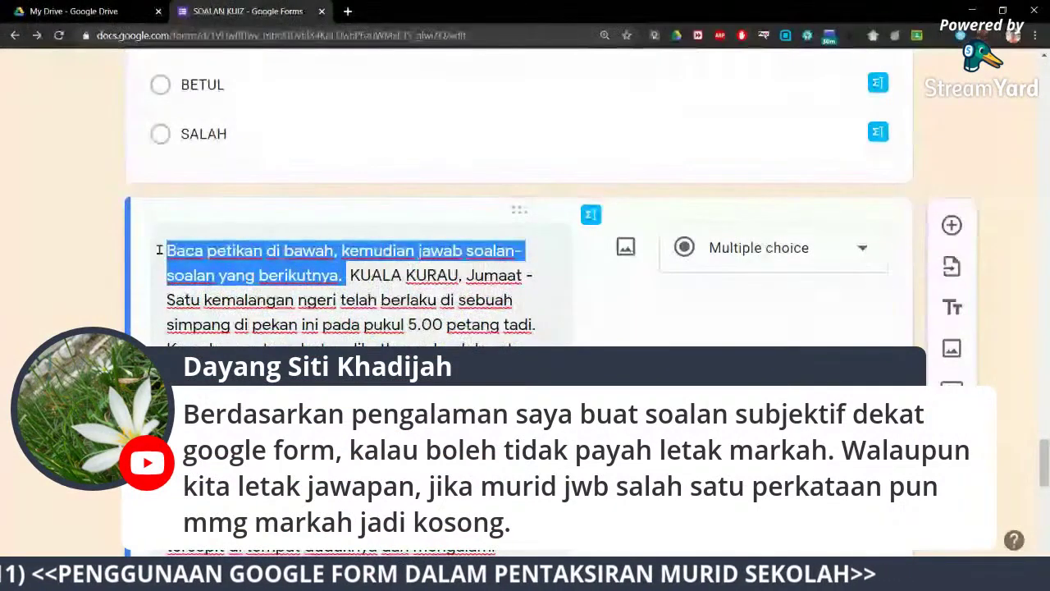
pyautogui.press('BackSpace')
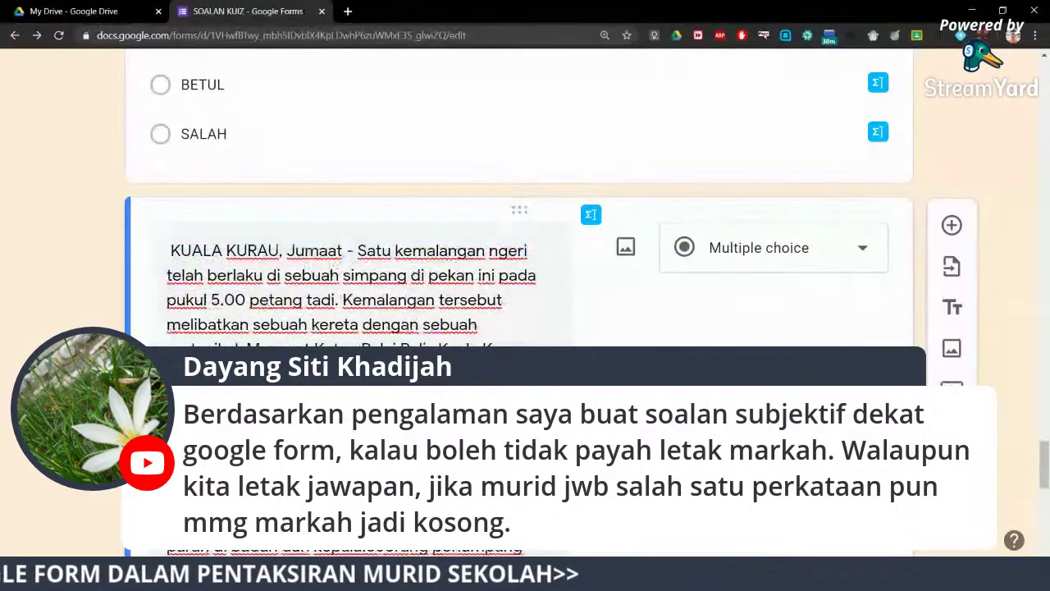
pyautogui.scroll(-5, 344, 246)
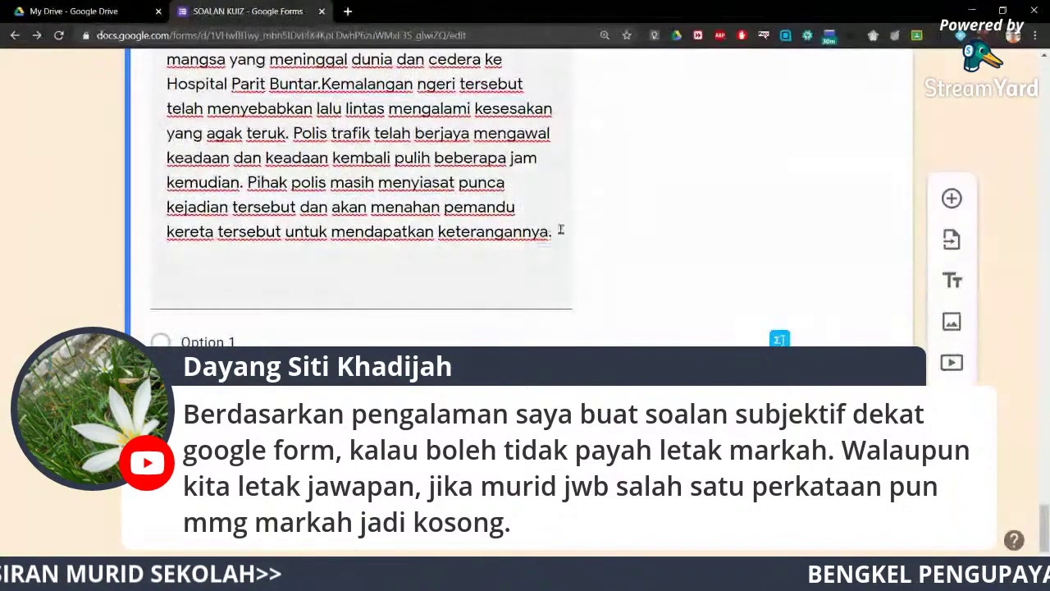
pyautogui.tripleClick(561, 230)
pyautogui.scroll(5, 561, 230)
pyautogui.scroll(-5, 560, 230)
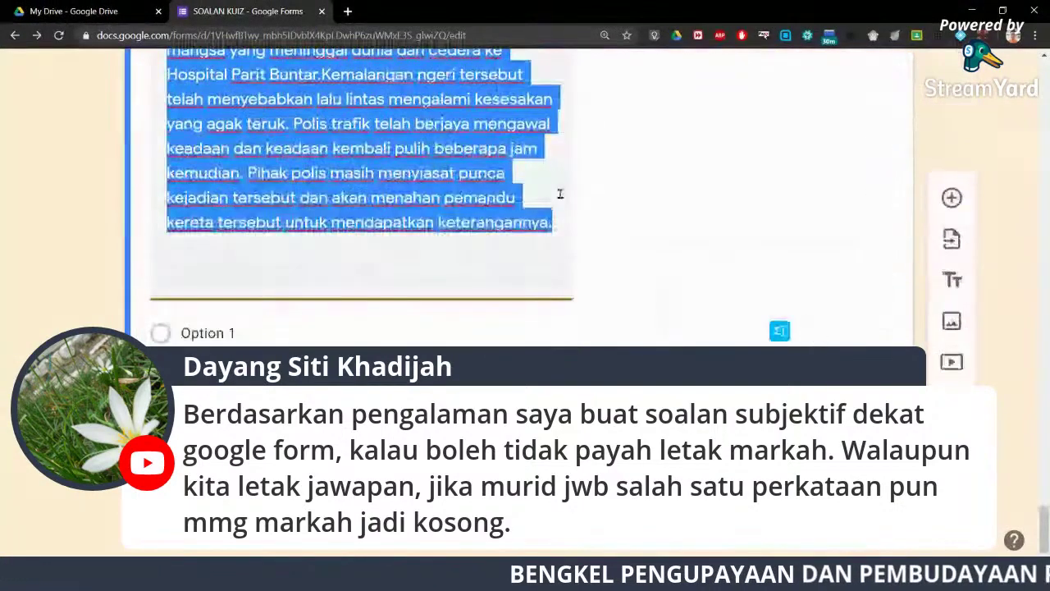
pyautogui.click(558, 230)
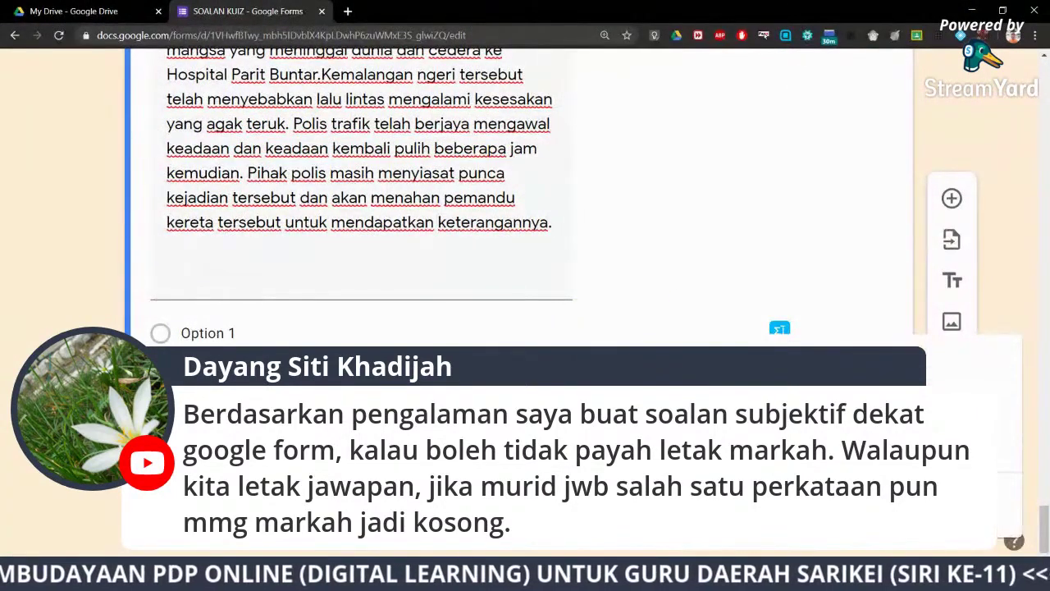
# Paste the instruction sentence into the passage question's description.
pyautogui.hotkey('alt', 'Tab')
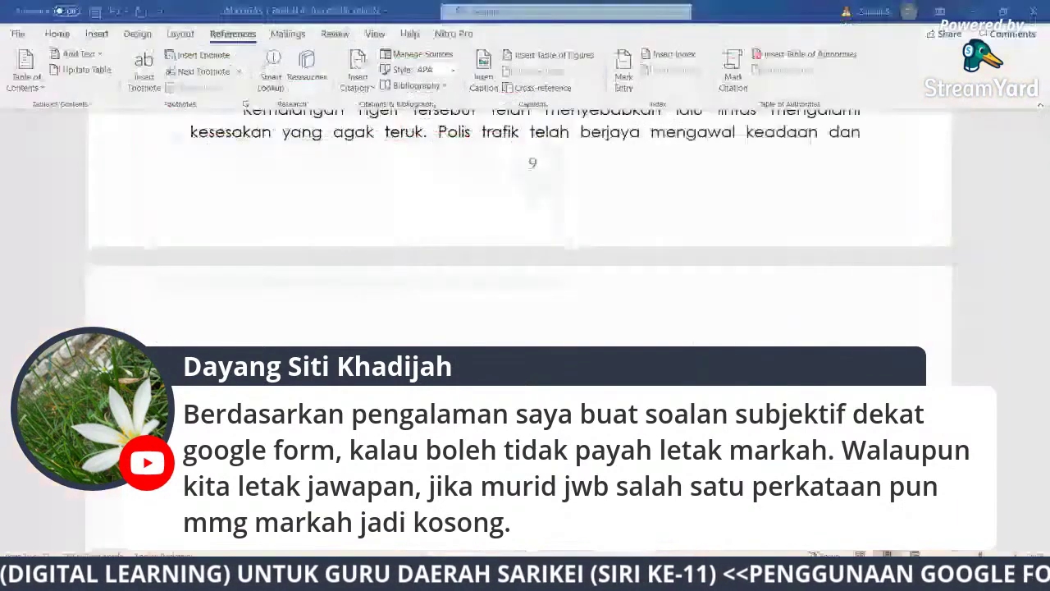
pyautogui.hotkey('ctrl', 'a')
pyautogui.scroll(2, 525, 205)
pyautogui.scroll(10, 245, 273)
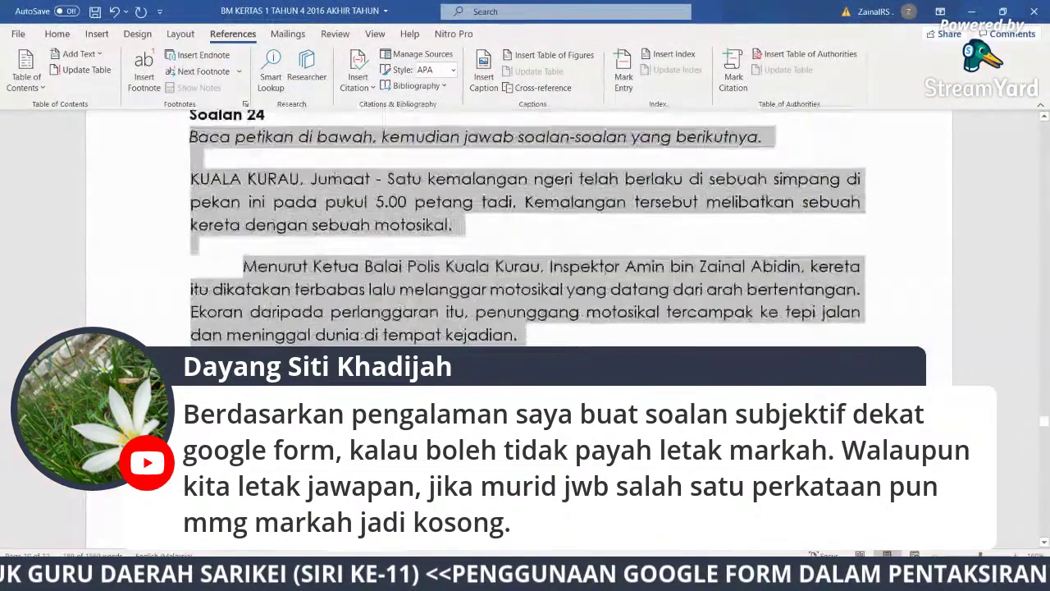
pyautogui.click(244, 274)
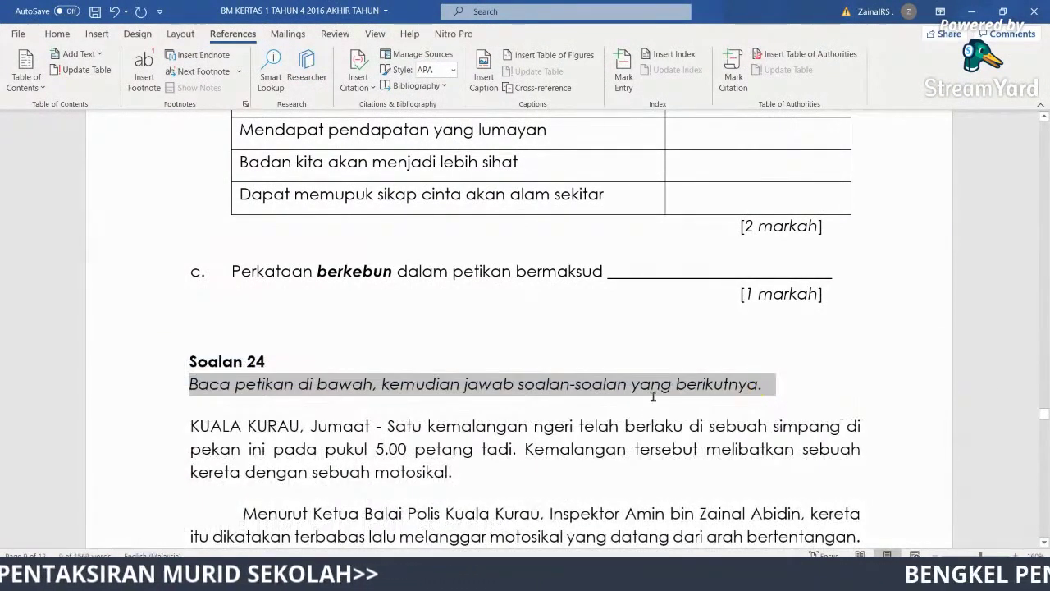
pyautogui.scroll(-10, 743, 387)
pyautogui.moveTo(463, 579)
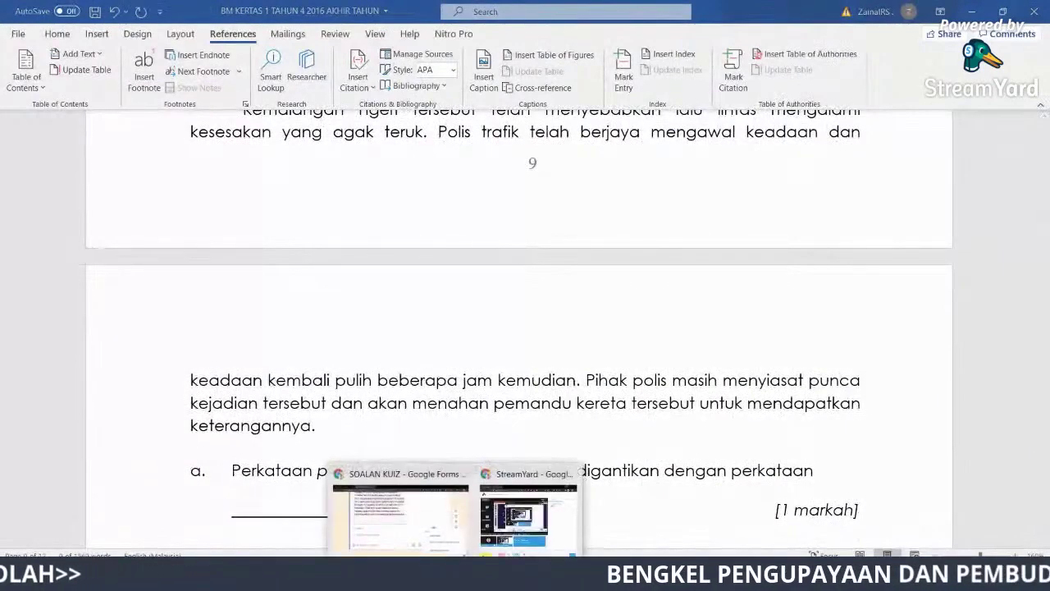
pyautogui.click(417, 484)
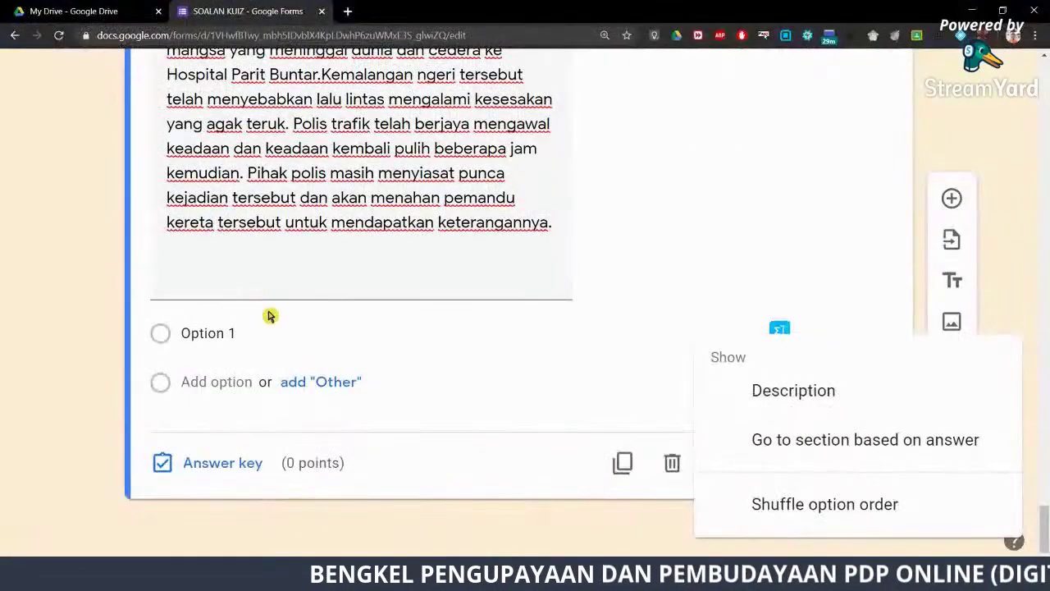
pyautogui.click(738, 391)
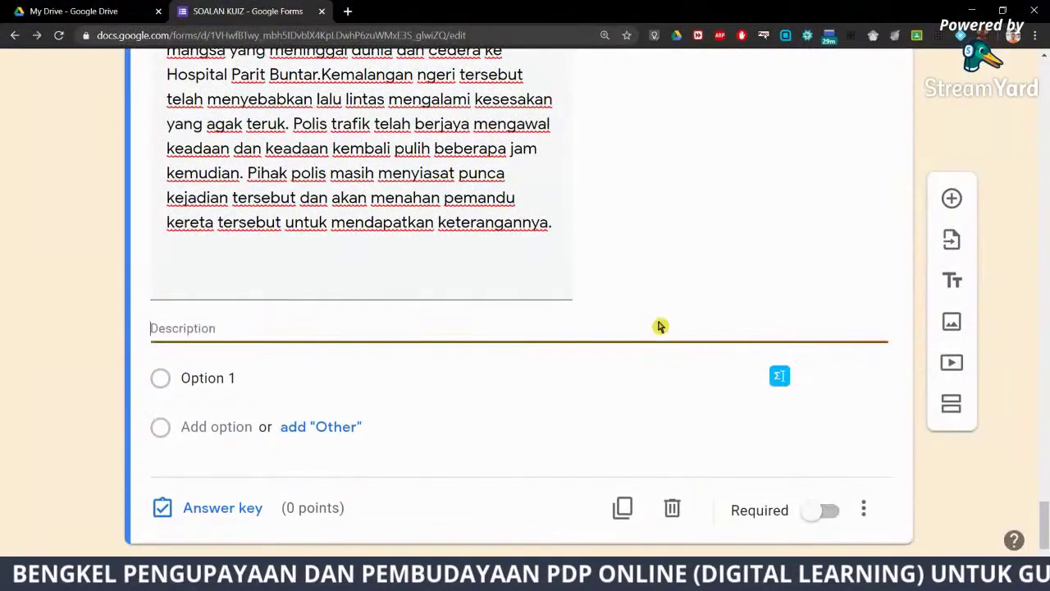
pyautogui.hotkey('ctrl', 'v')
pyautogui.click(550, 409)
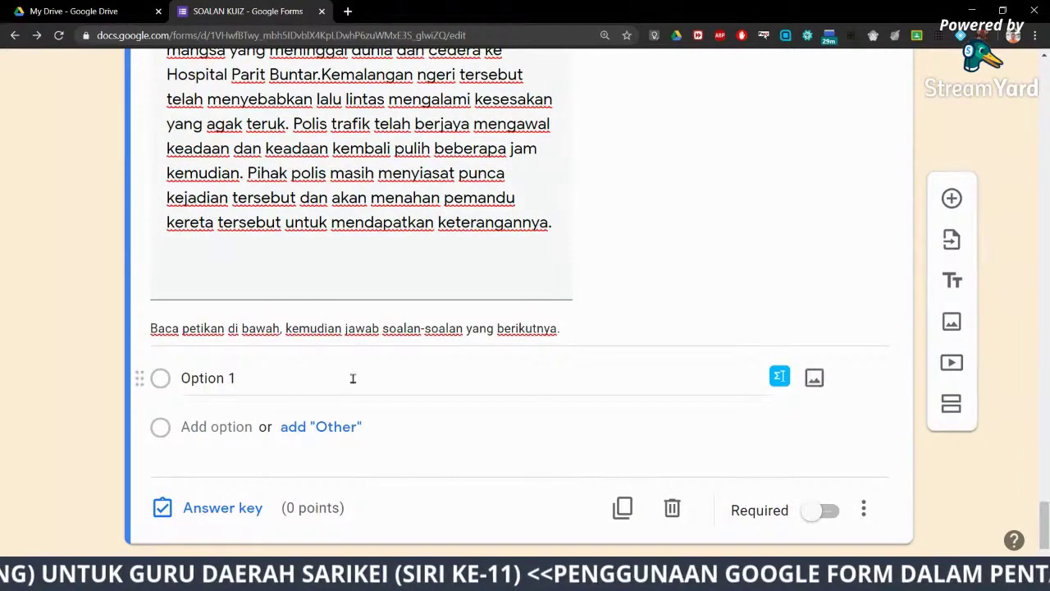
# Change the passage question's type to Short answer.
pyautogui.scroll(7, 634, 368)
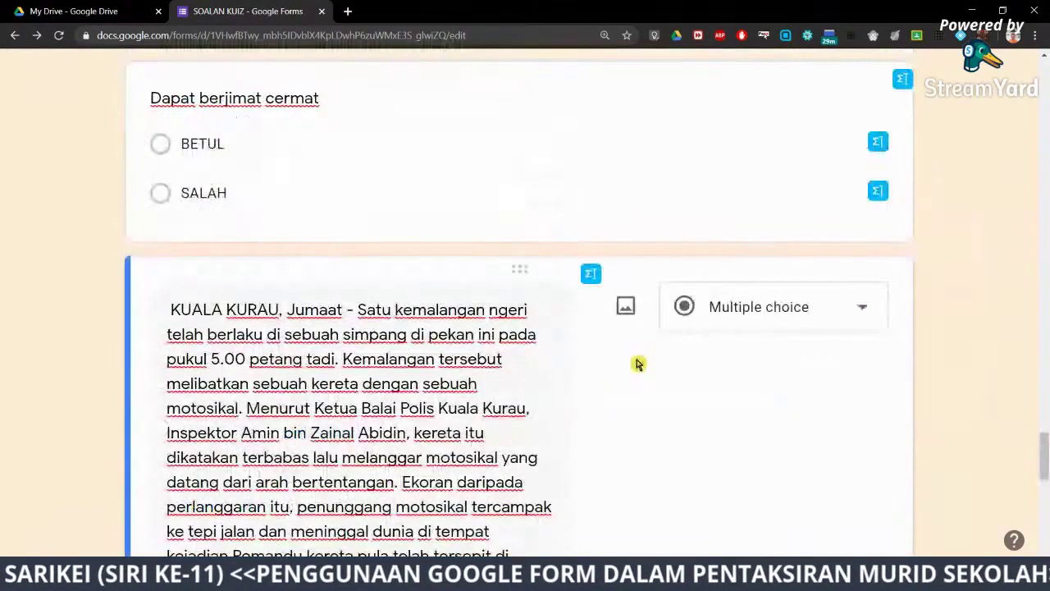
pyautogui.click(865, 376)
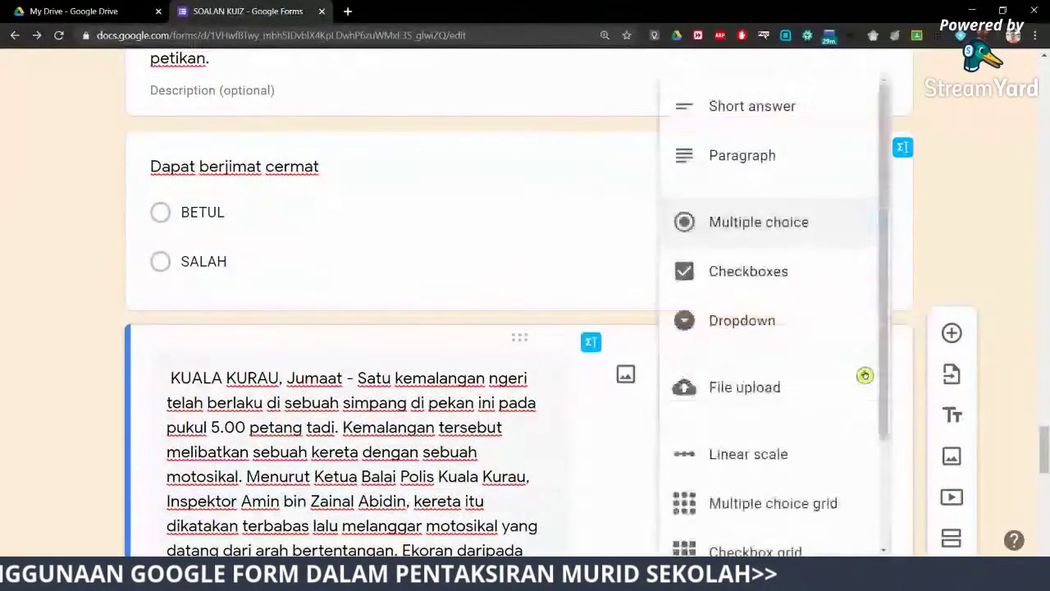
pyautogui.click(721, 120)
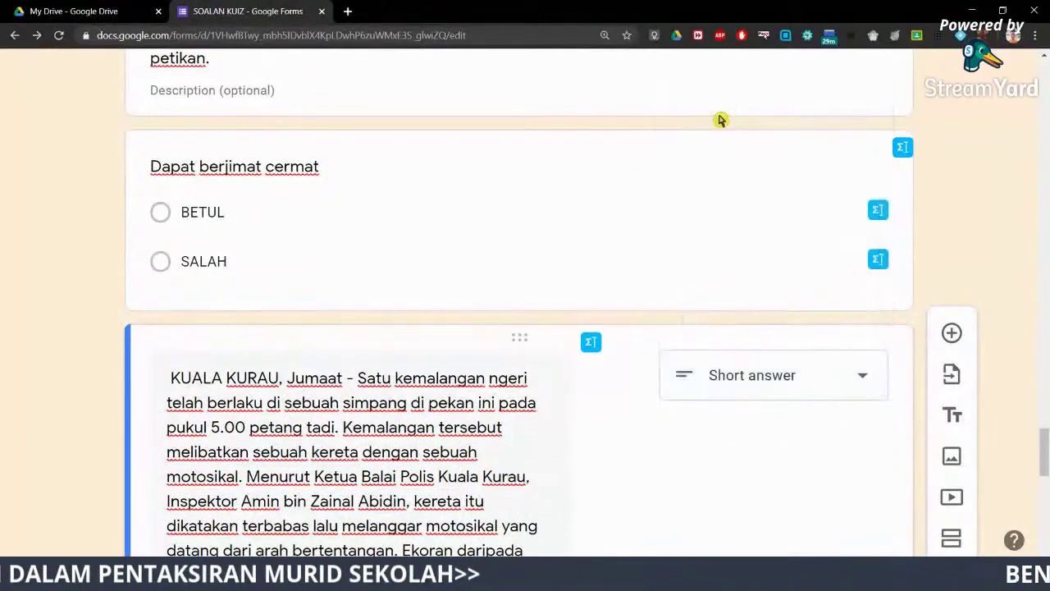
pyautogui.scroll(-1, 574, 421)
pyautogui.scroll(-6, 575, 421)
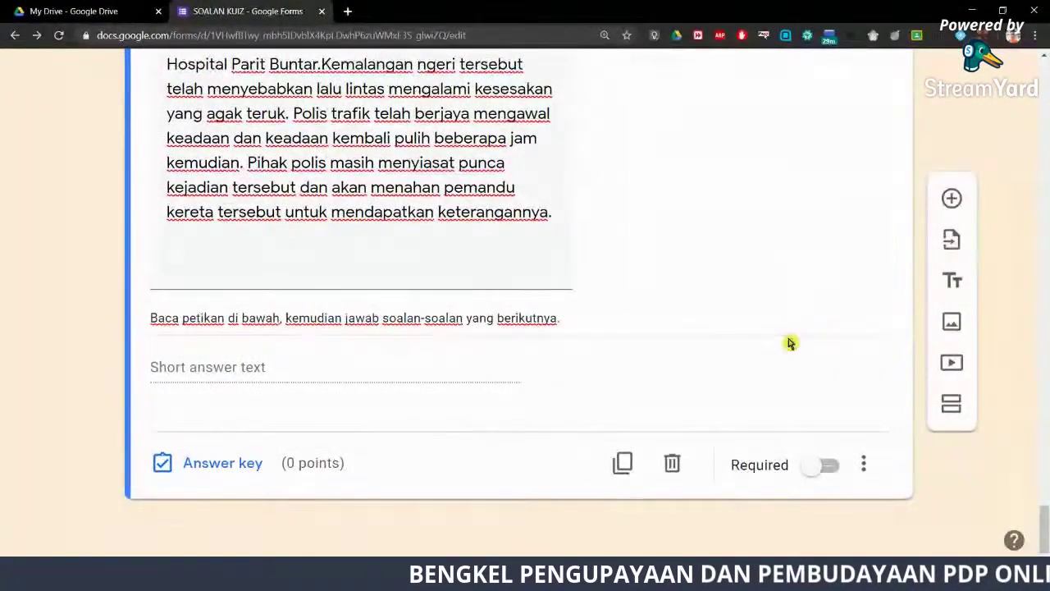
pyautogui.scroll(3, 760, 352)
pyautogui.scroll(-3, 559, 530)
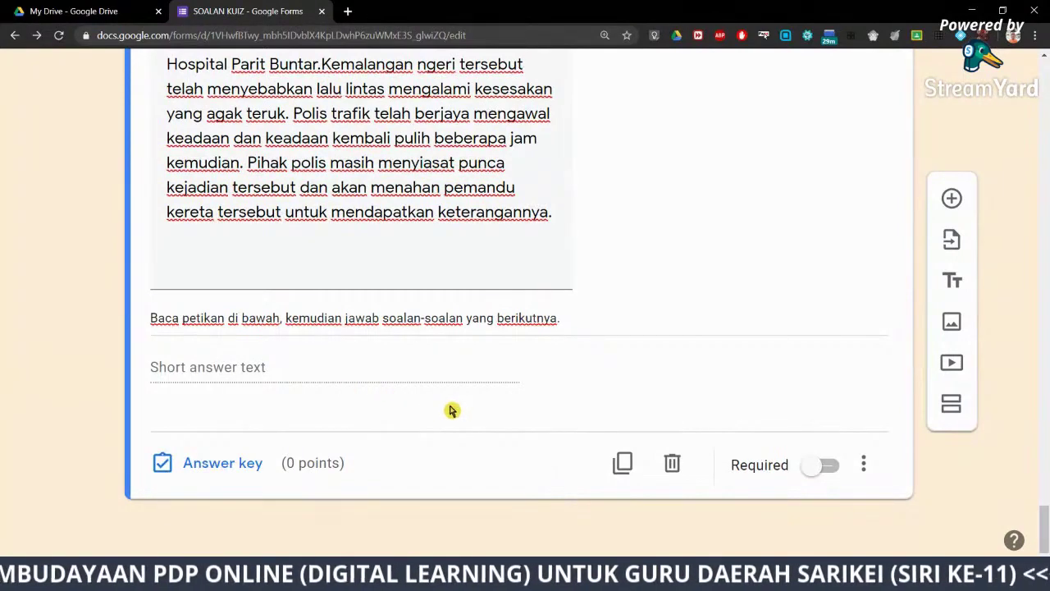
pyautogui.scroll(1, 450, 411)
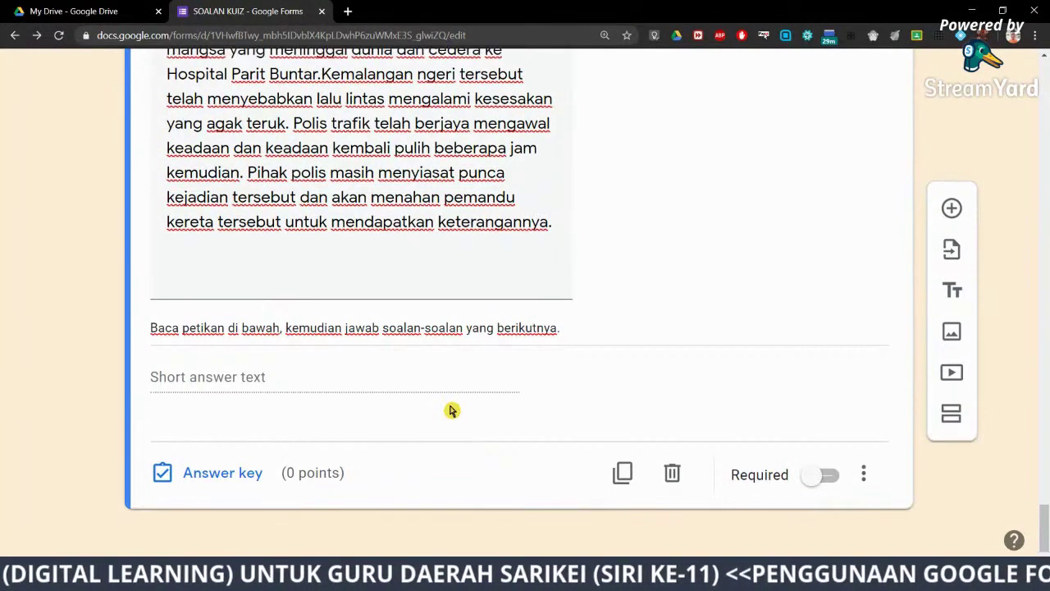
pyautogui.scroll(15, 450, 411)
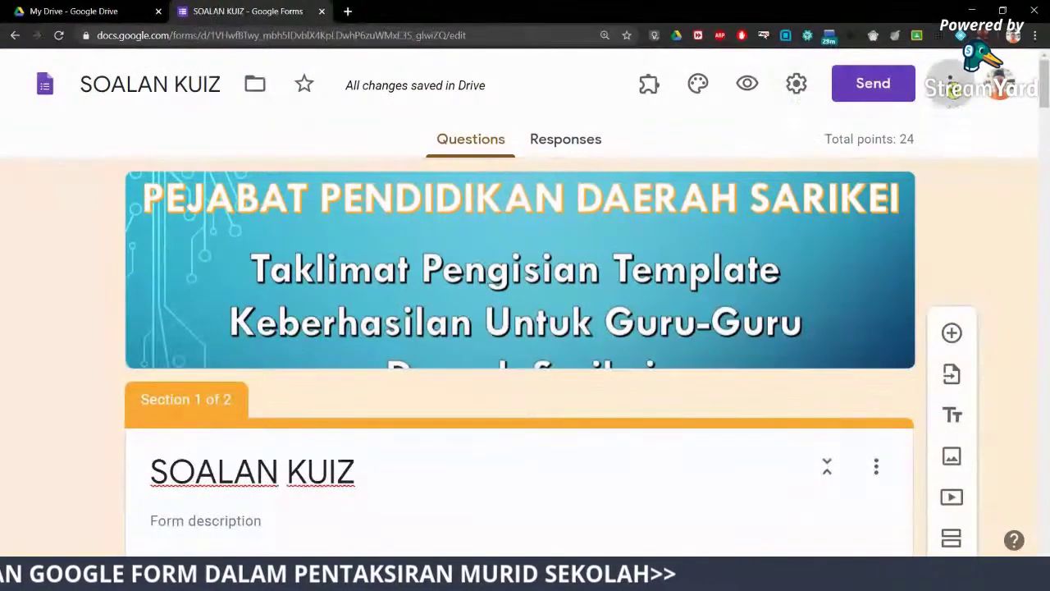
# Turn on Collect email addresses in the form settings.
pyautogui.click(949, 85)
pyautogui.click(796, 89)
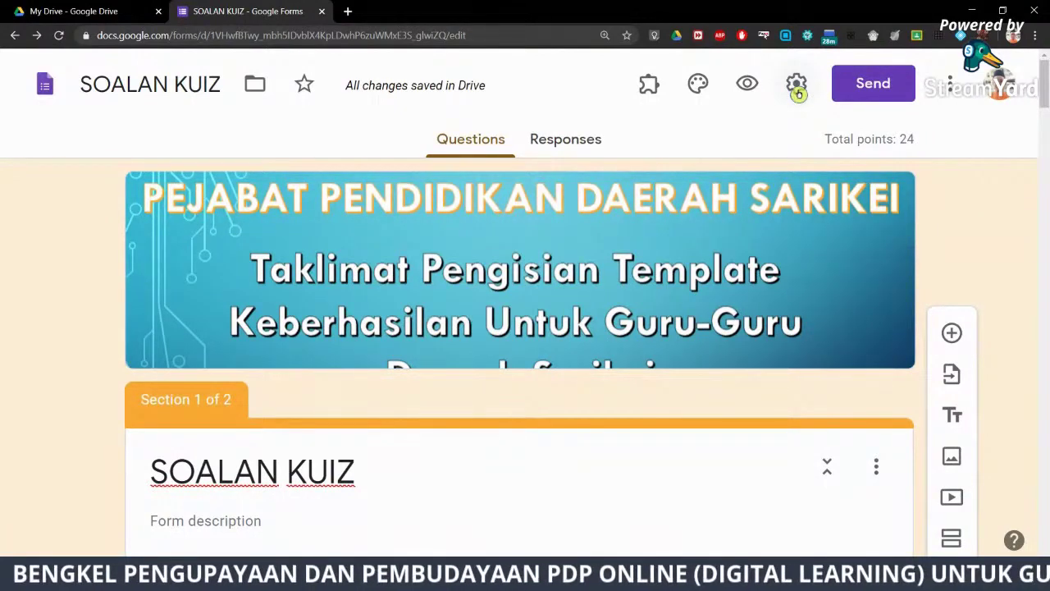
pyautogui.click(798, 90)
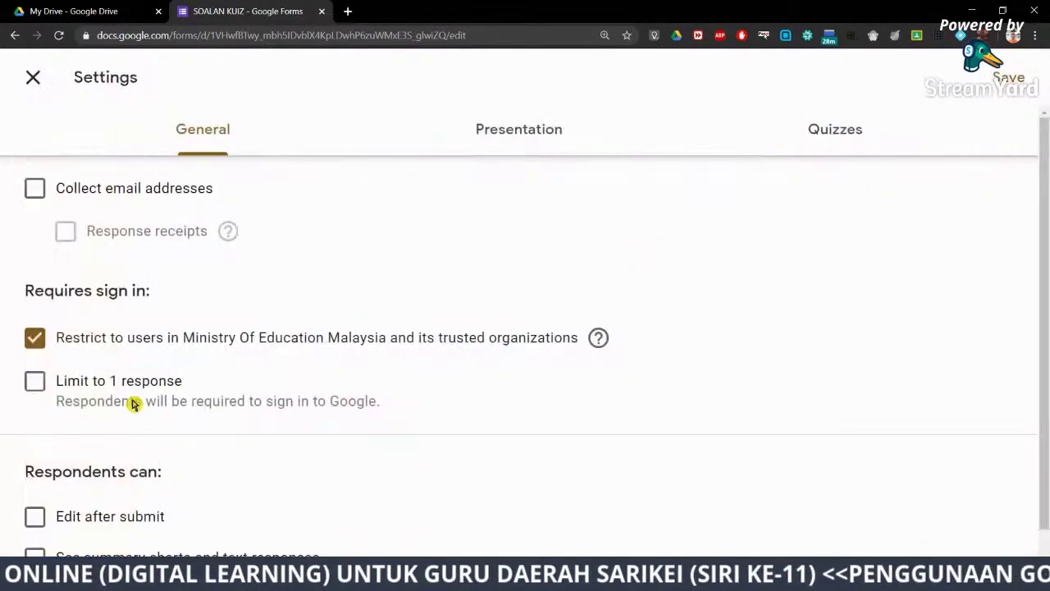
pyautogui.click(35, 195)
pyautogui.scroll(-1, 279, 312)
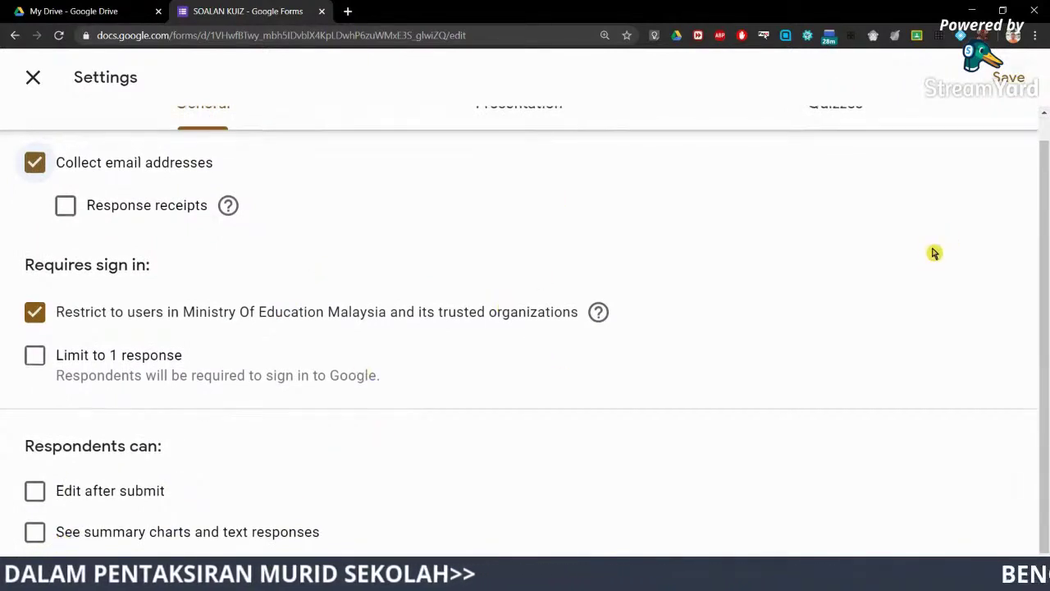
pyautogui.scroll(1, 943, 243)
# Set quiz grades to release 'Later, after manual review' and save the settings.
pyautogui.click(836, 139)
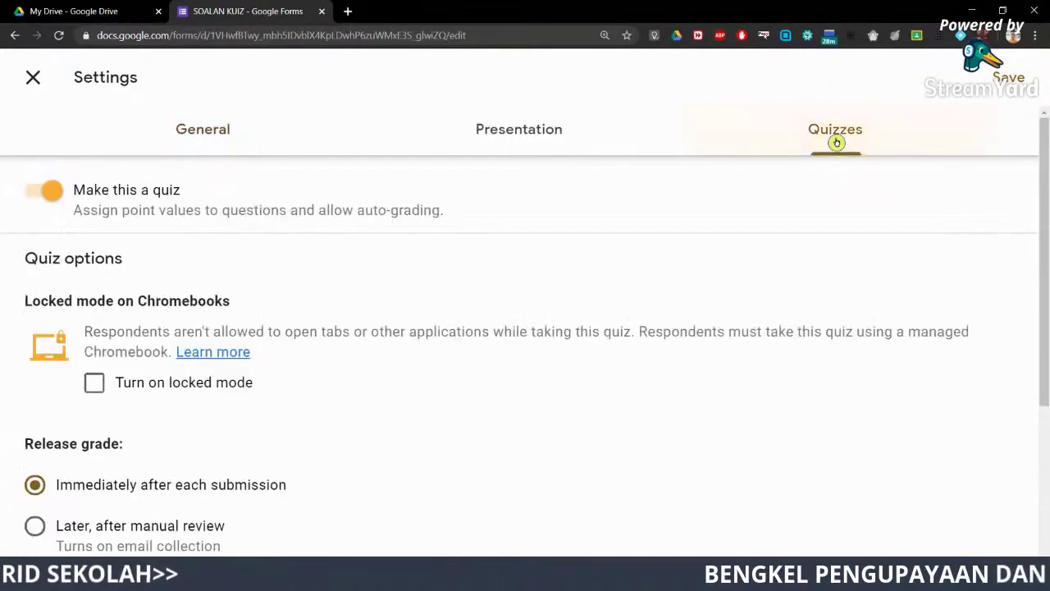
pyautogui.scroll(-2, 131, 487)
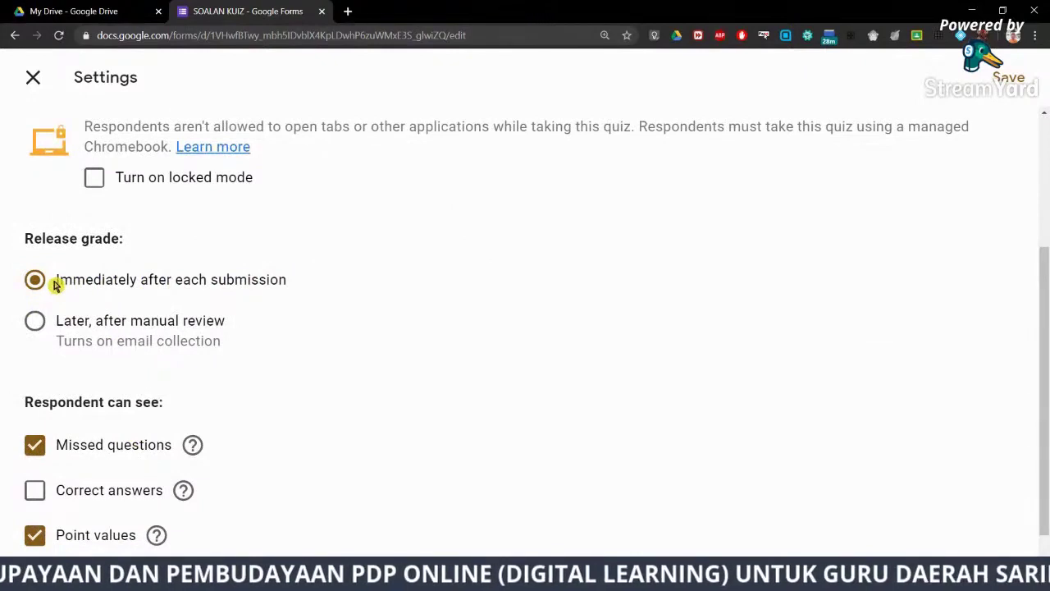
pyautogui.click(35, 326)
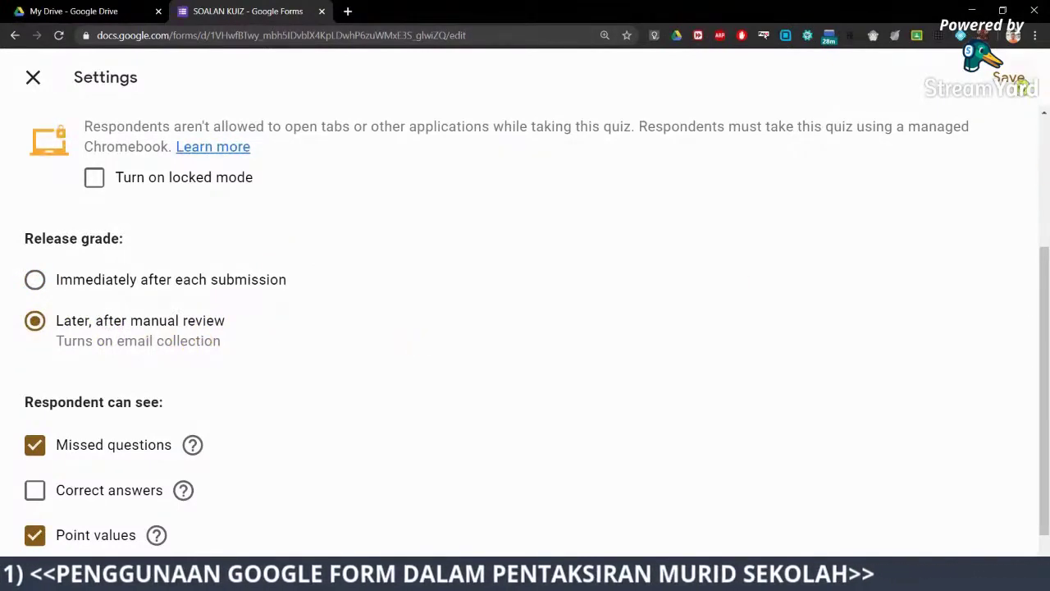
pyautogui.click(1011, 79)
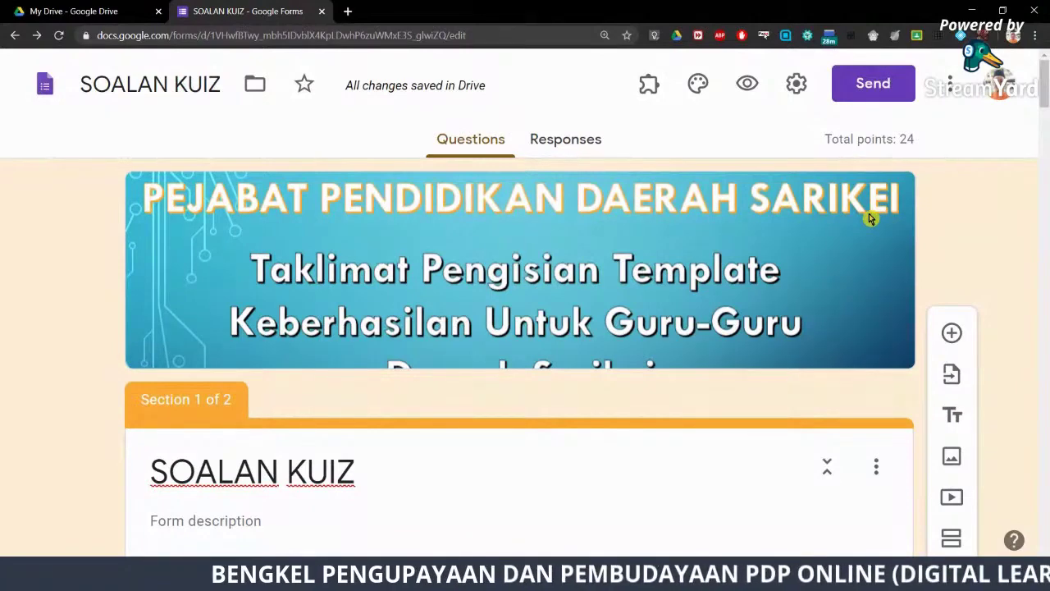
# Preview the SOALAN KUIZ form in a new tab as respondents will see it.
pyautogui.scroll(-3, 420, 419)
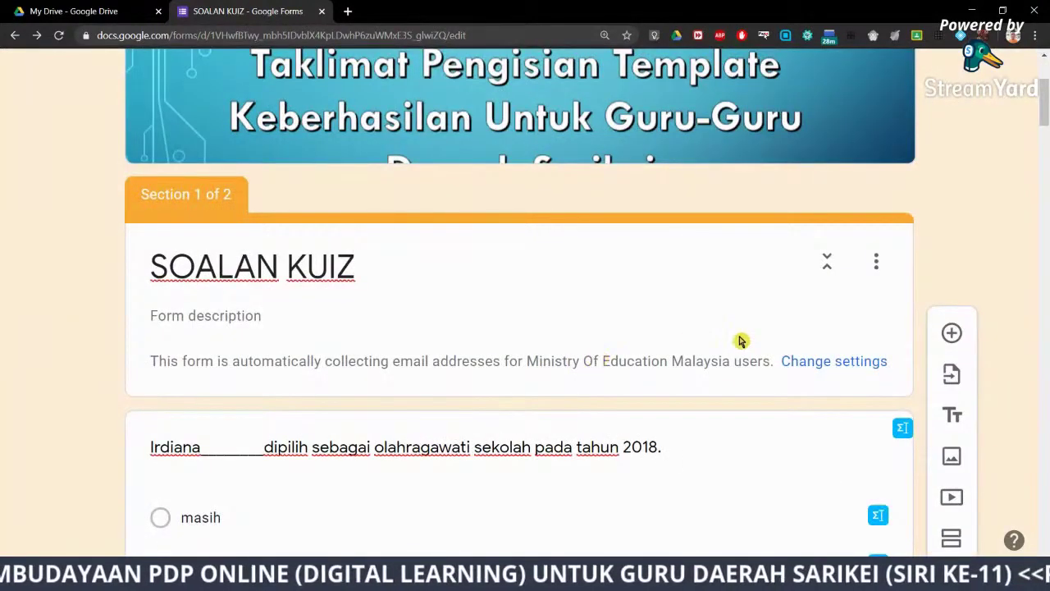
pyautogui.scroll(3, 739, 340)
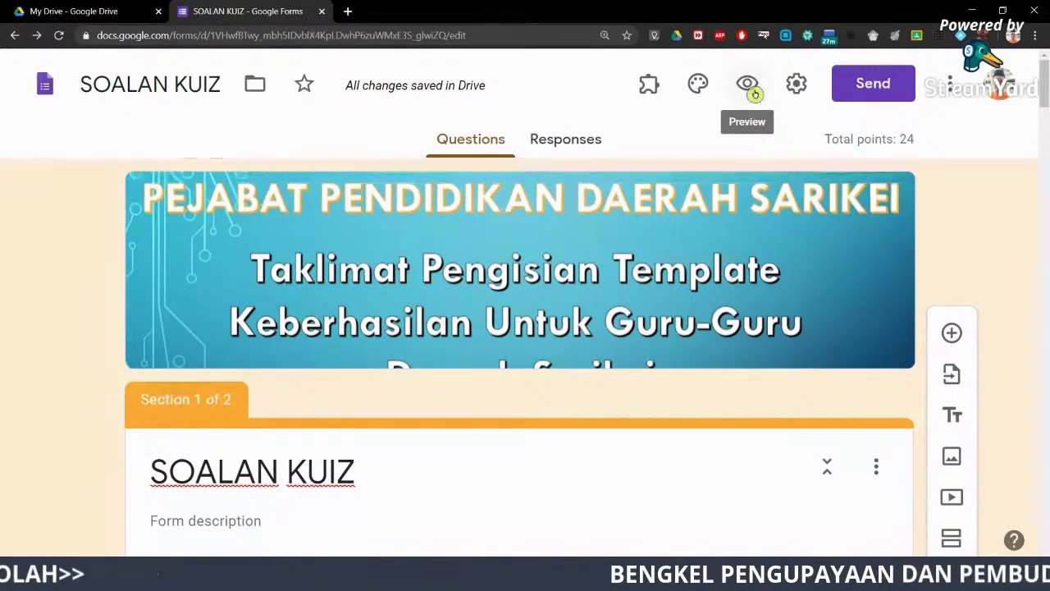
pyautogui.click(749, 85)
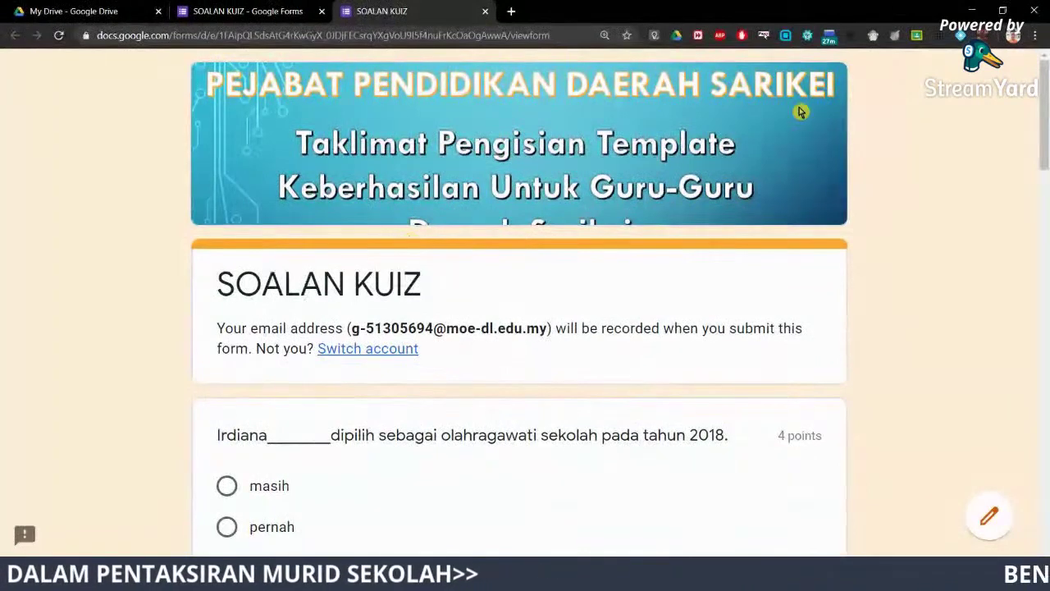
# Generate a QR code for the live form's link and save it as chart.png.
pyautogui.click(786, 41)
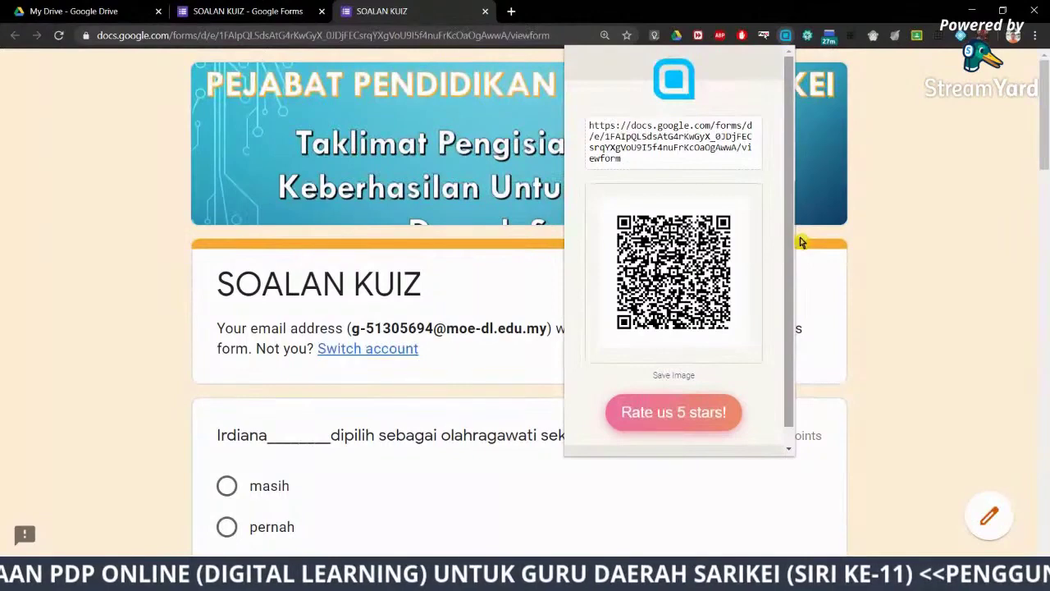
pyautogui.click(680, 375)
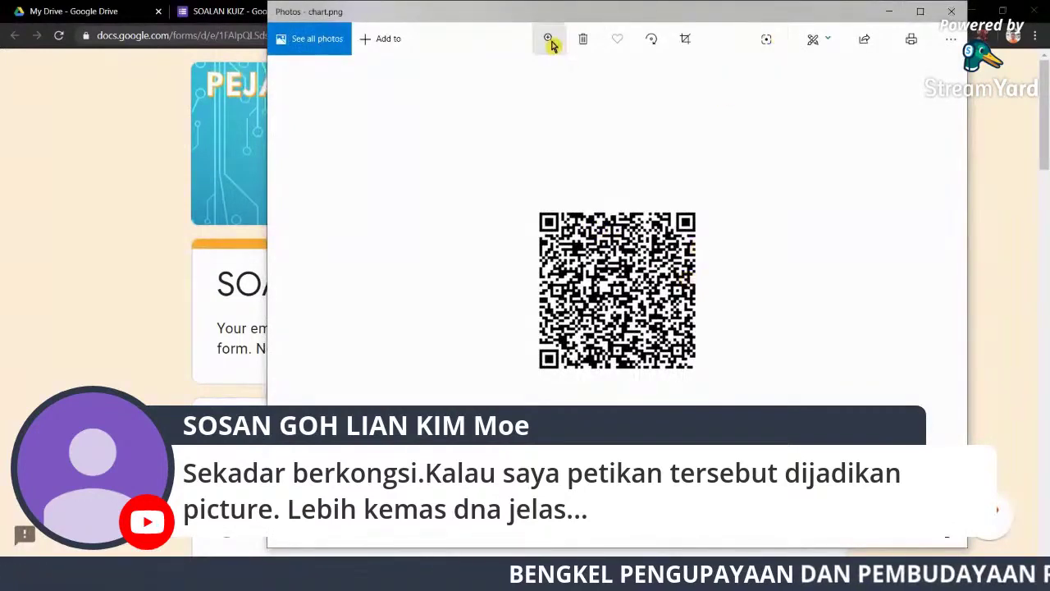
# Zoom the saved chart.png QR code in Photos to scannable size, then minimize the viewer.
pyautogui.click(549, 39)
pyautogui.click(549, 40)
pyautogui.click(549, 39)
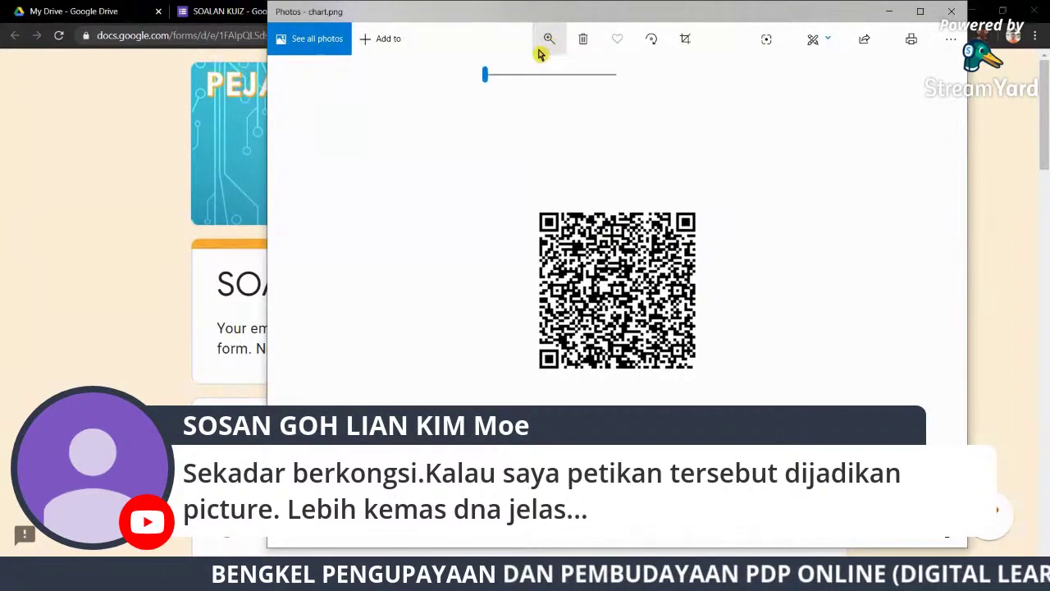
pyautogui.moveTo(490, 76); pyautogui.dragTo(568, 87)
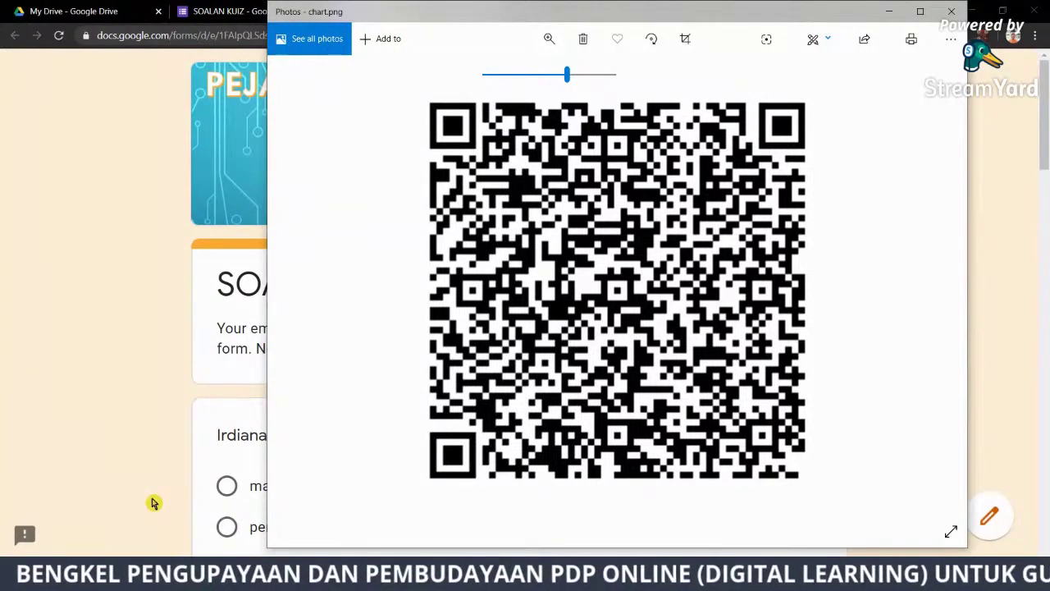
pyautogui.click(888, 18)
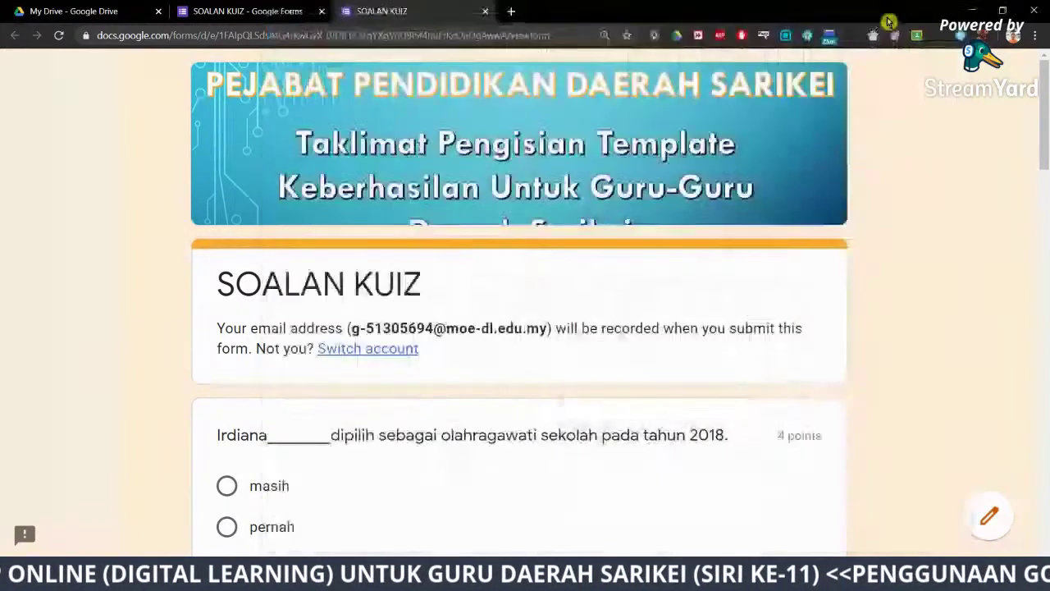
# Return to the SOALAN KUIZ editor and open its Responses in Question view.
pyautogui.click(236, 11)
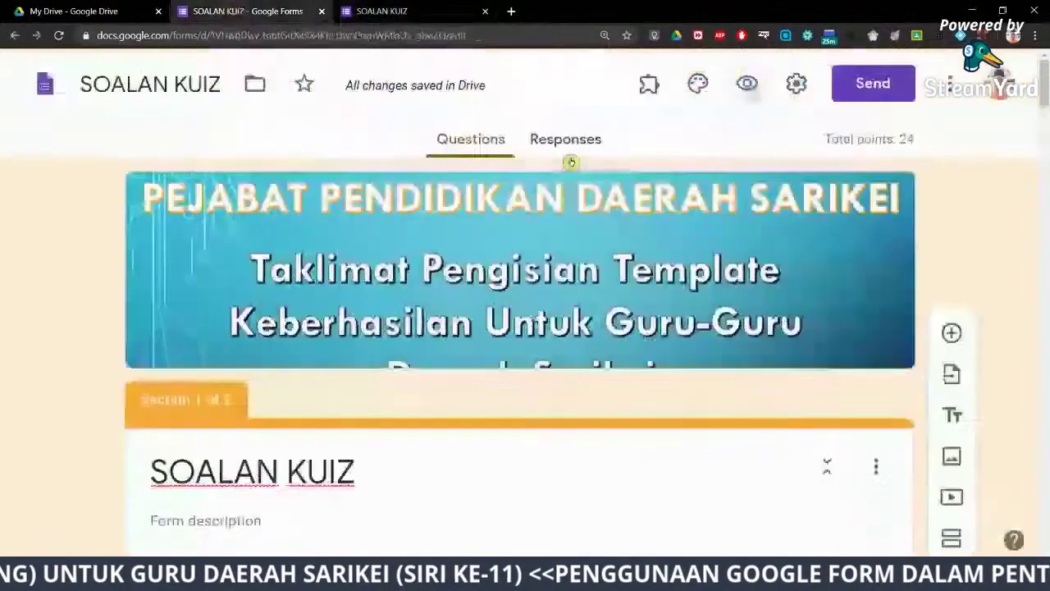
pyautogui.click(574, 141)
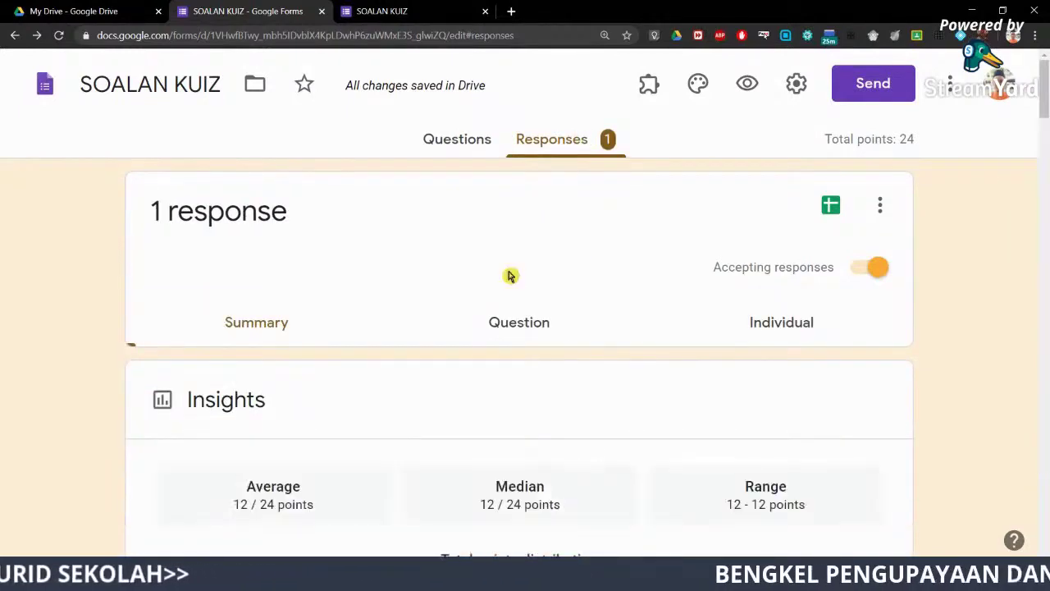
pyautogui.click(523, 349)
# Dismiss the per-question tip and review the summary: 4 responses, 16/24 average.
pyautogui.scroll(-3, 514, 347)
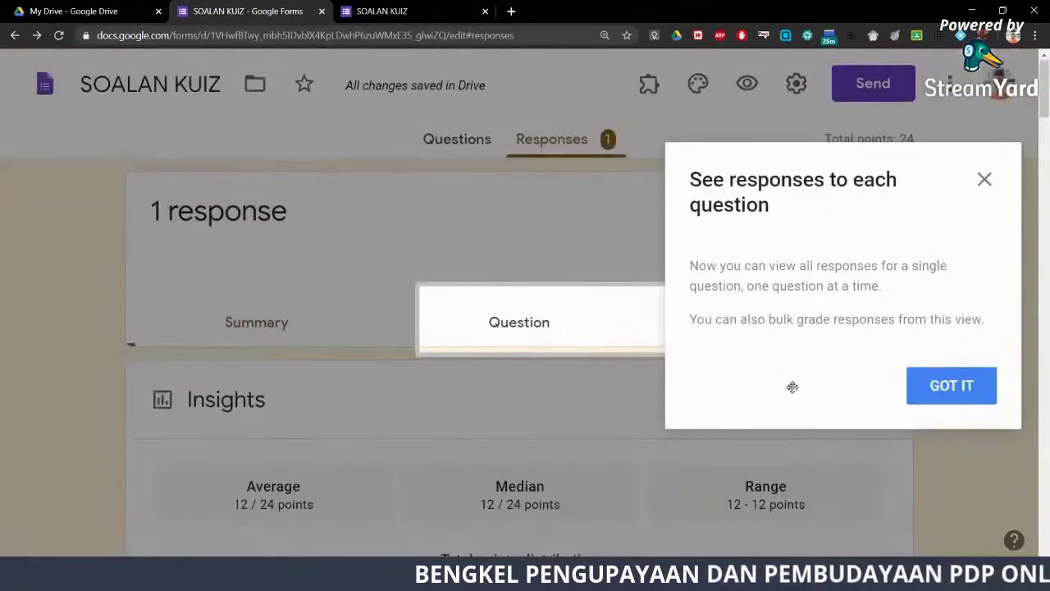
pyautogui.click(987, 179)
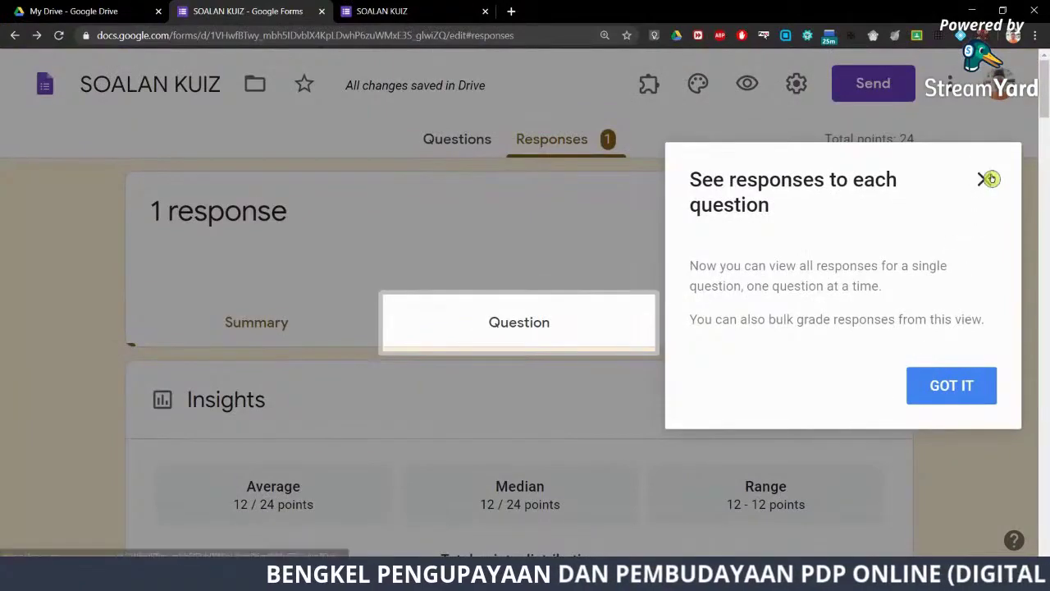
pyautogui.click(954, 385)
pyautogui.scroll(-5, 820, 333)
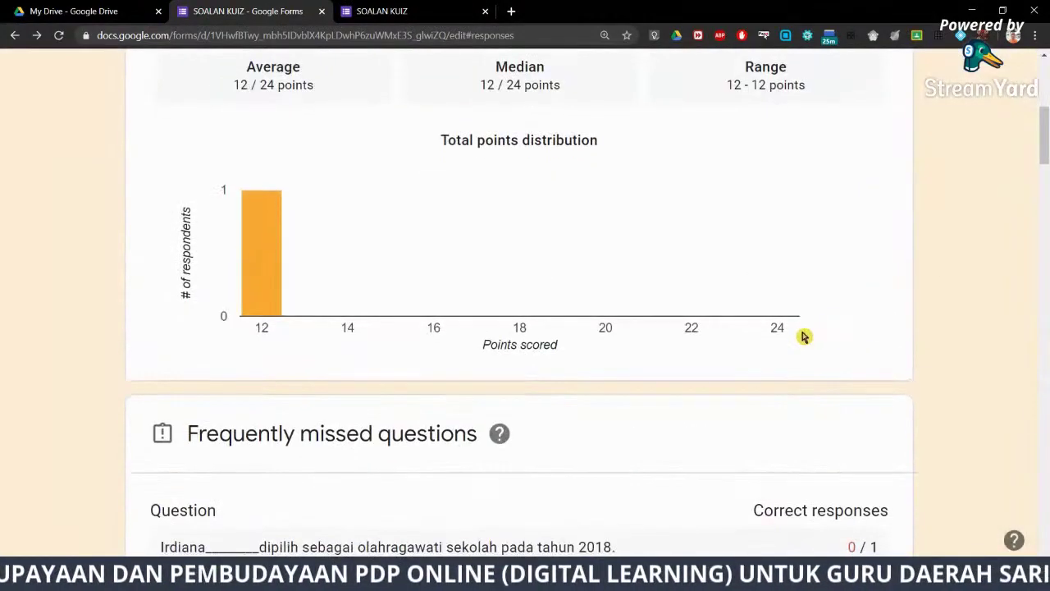
pyautogui.scroll(-15, 804, 337)
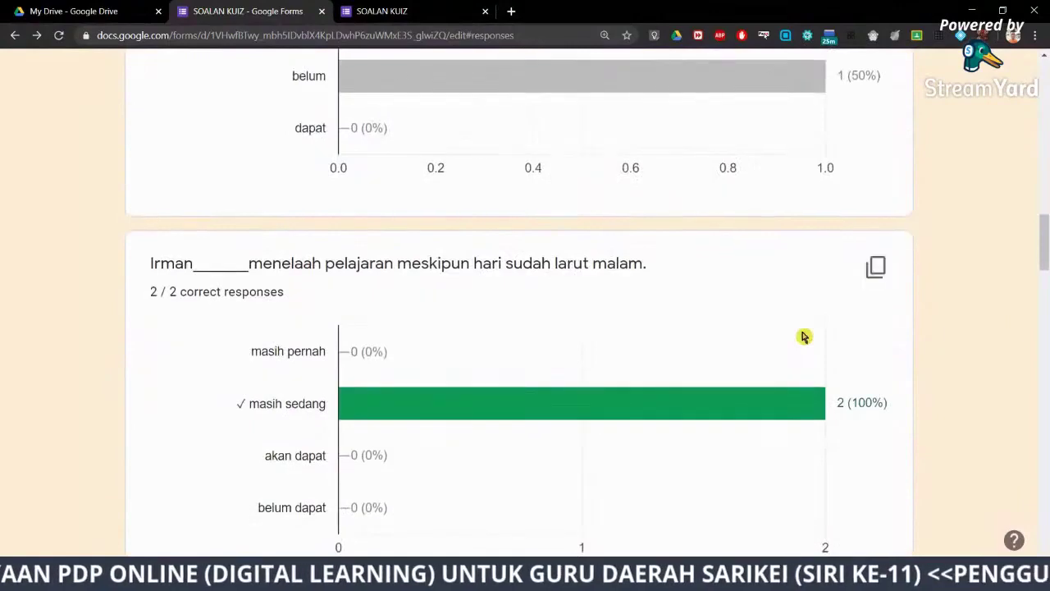
pyautogui.scroll(-15, 804, 337)
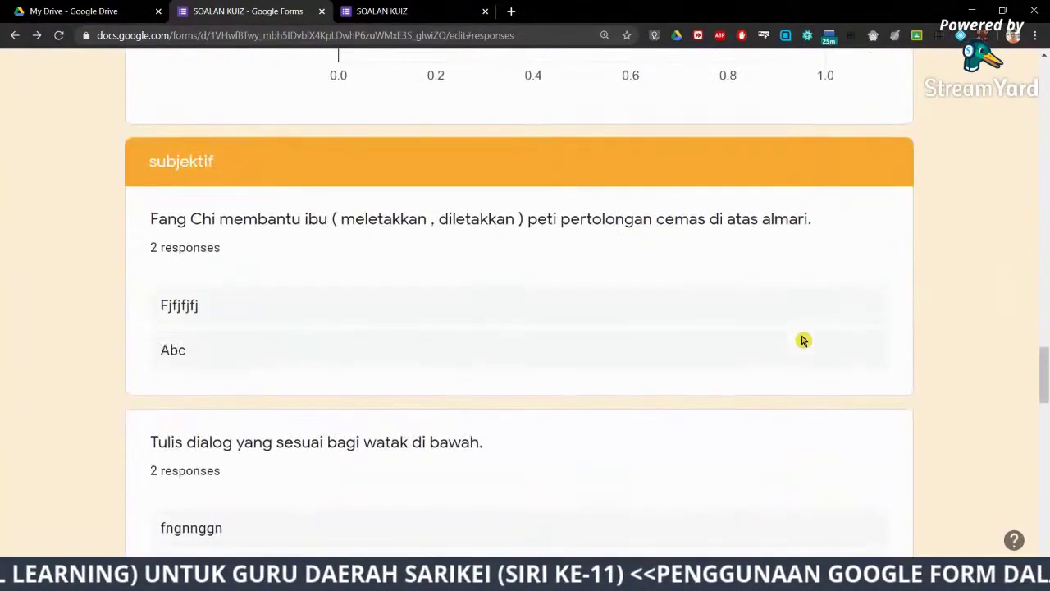
pyautogui.scroll(20, 804, 340)
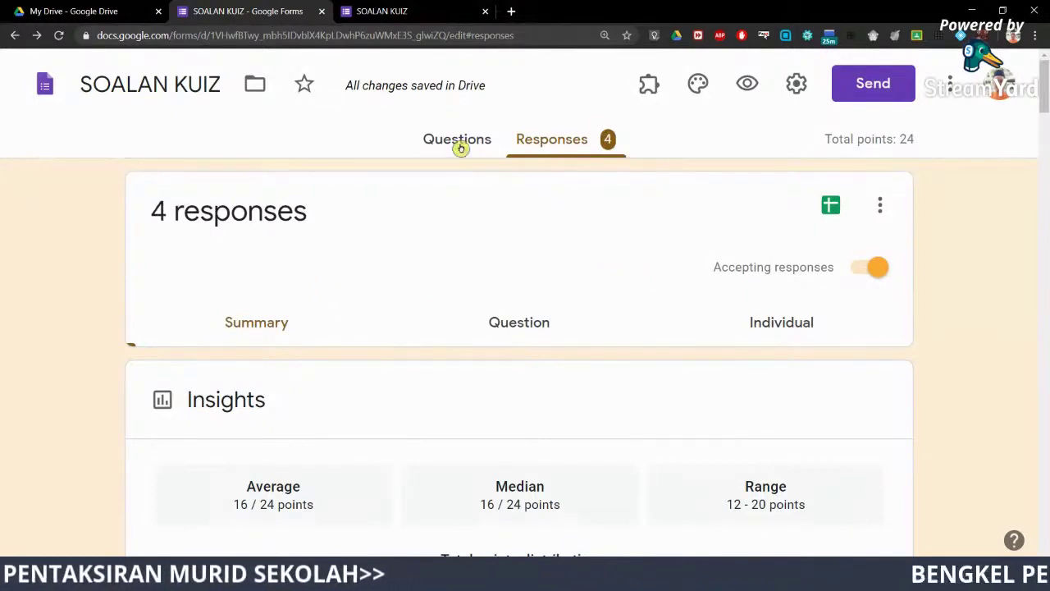
# Review the Responses summary's insights, points chart and scores: 5 responses scoring 12–20 of 24.
pyautogui.click(460, 148)
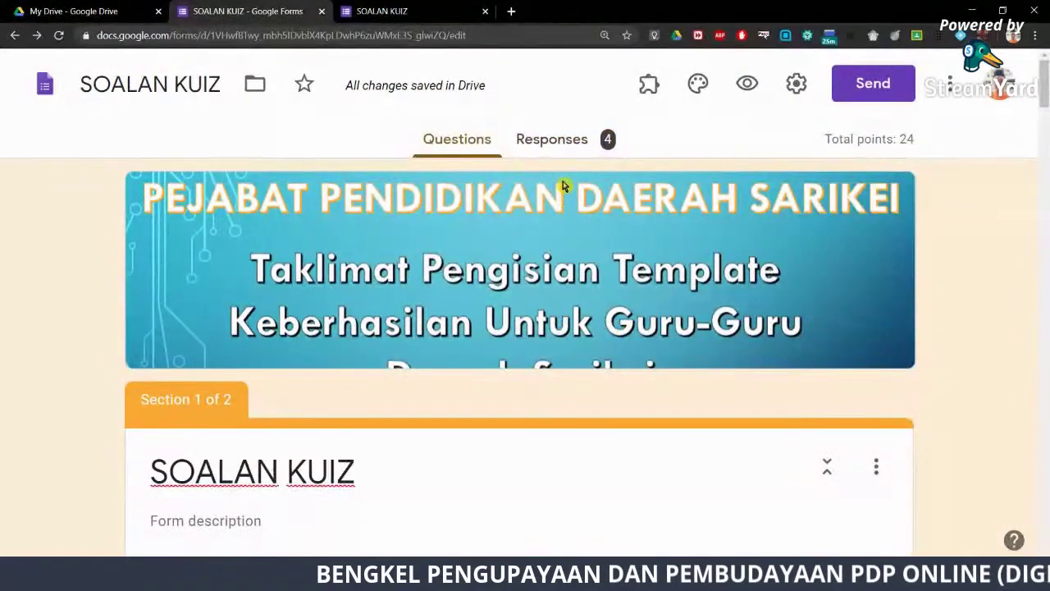
pyautogui.click(564, 144)
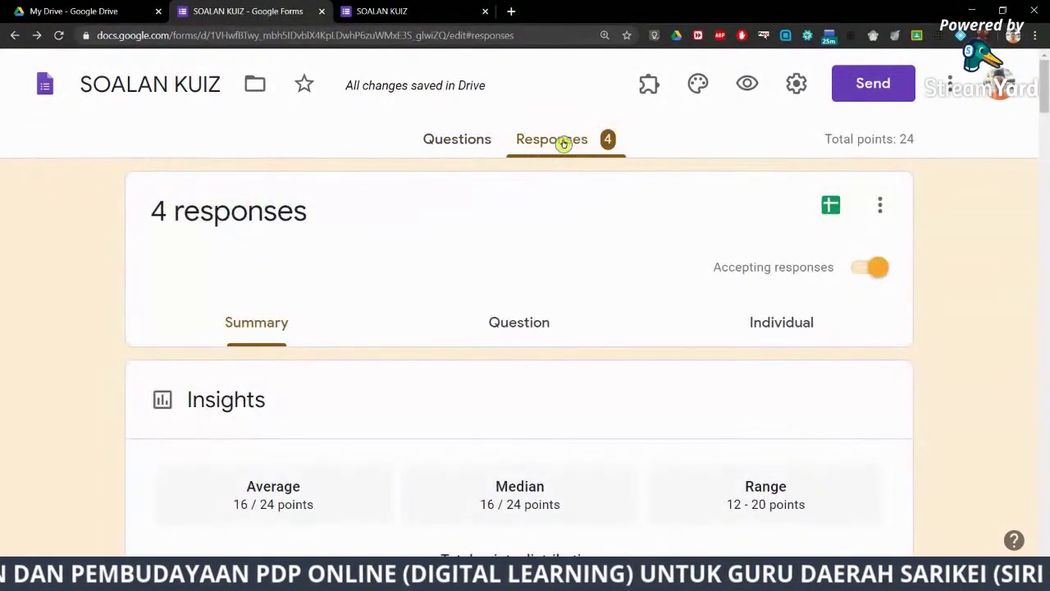
pyautogui.scroll(-2, 471, 352)
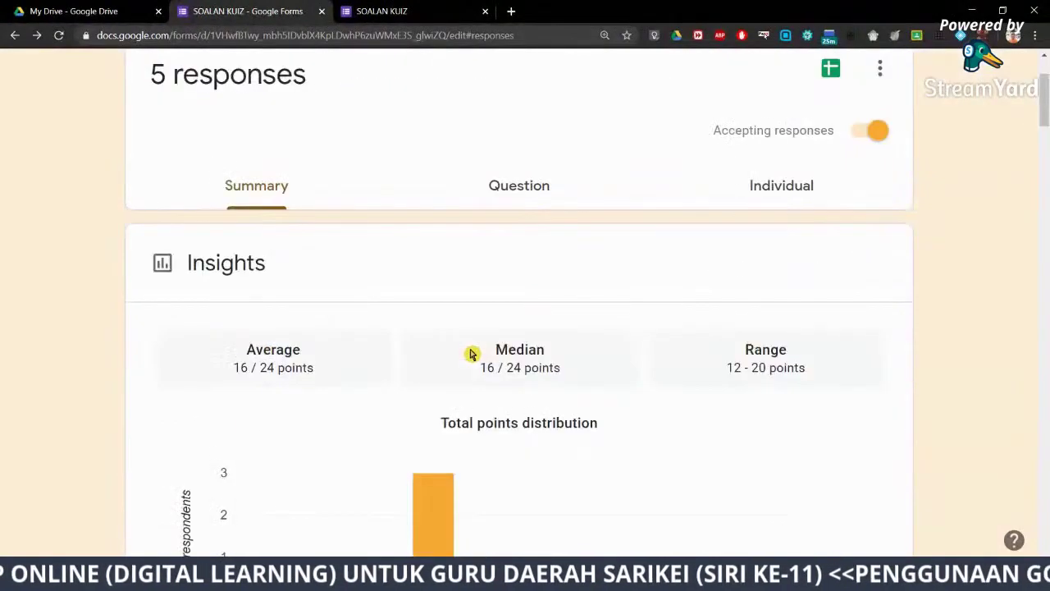
pyautogui.scroll(-5, 528, 443)
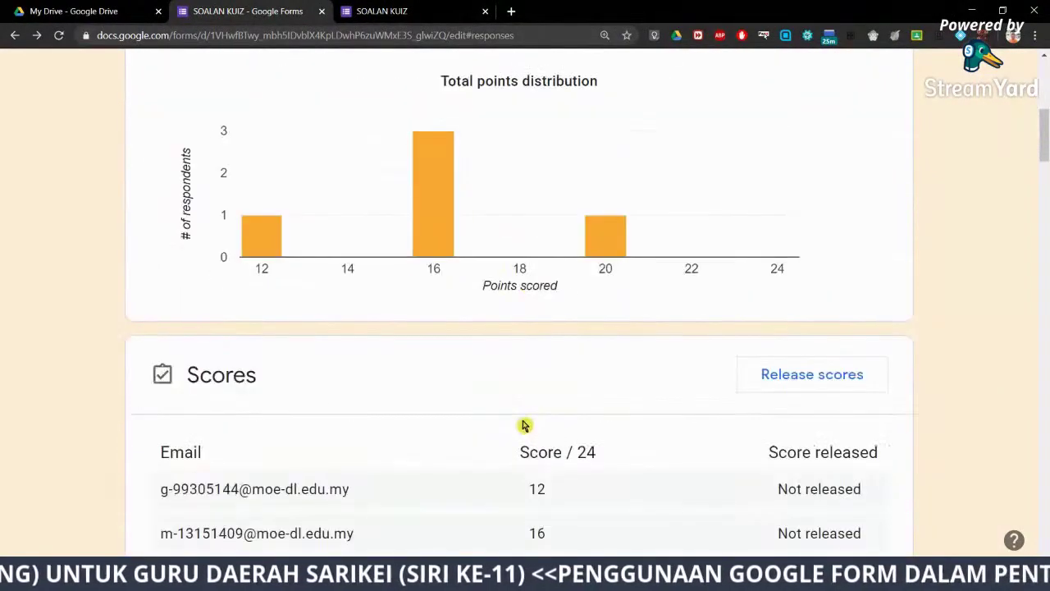
pyautogui.scroll(-3, 525, 425)
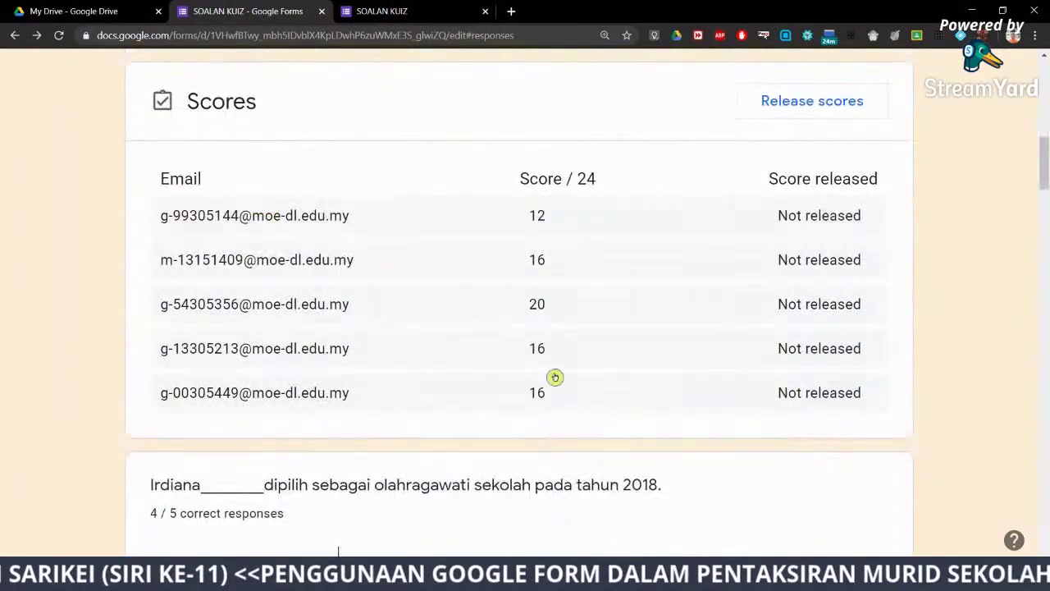
pyautogui.scroll(6, 544, 430)
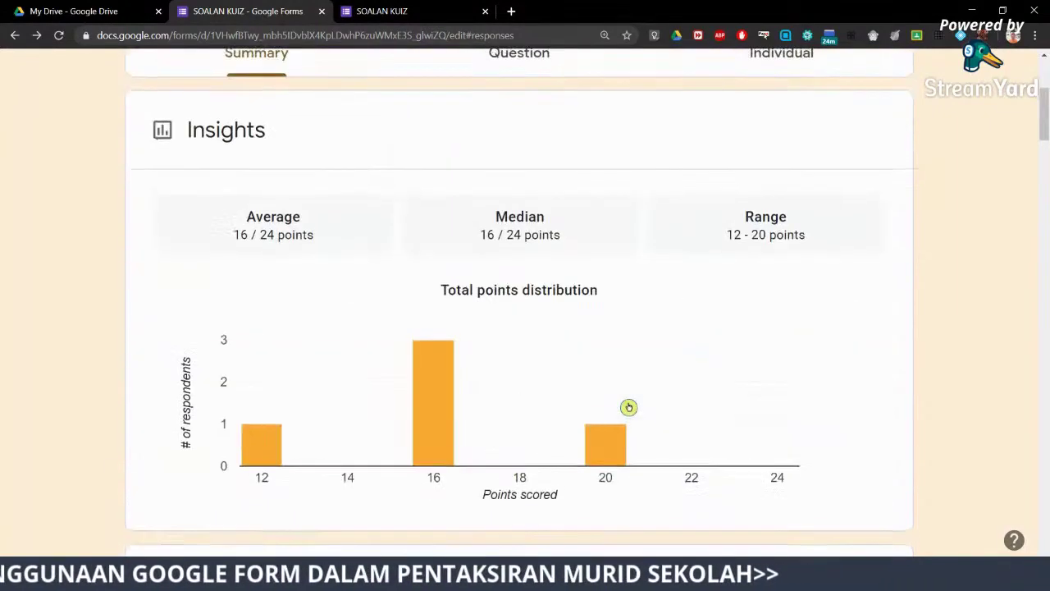
pyautogui.scroll(4, 629, 407)
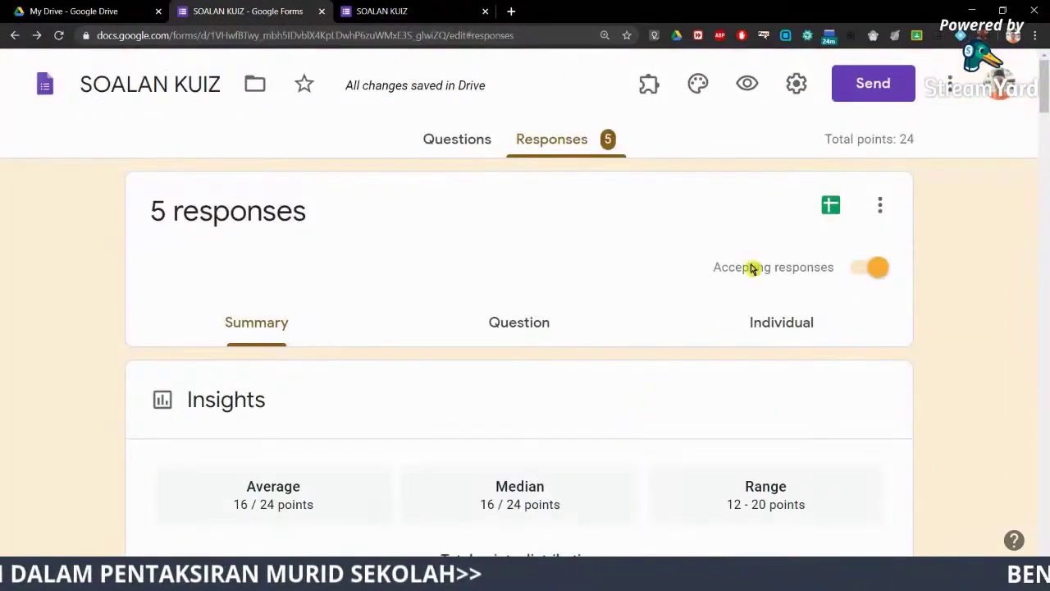
pyautogui.click(785, 331)
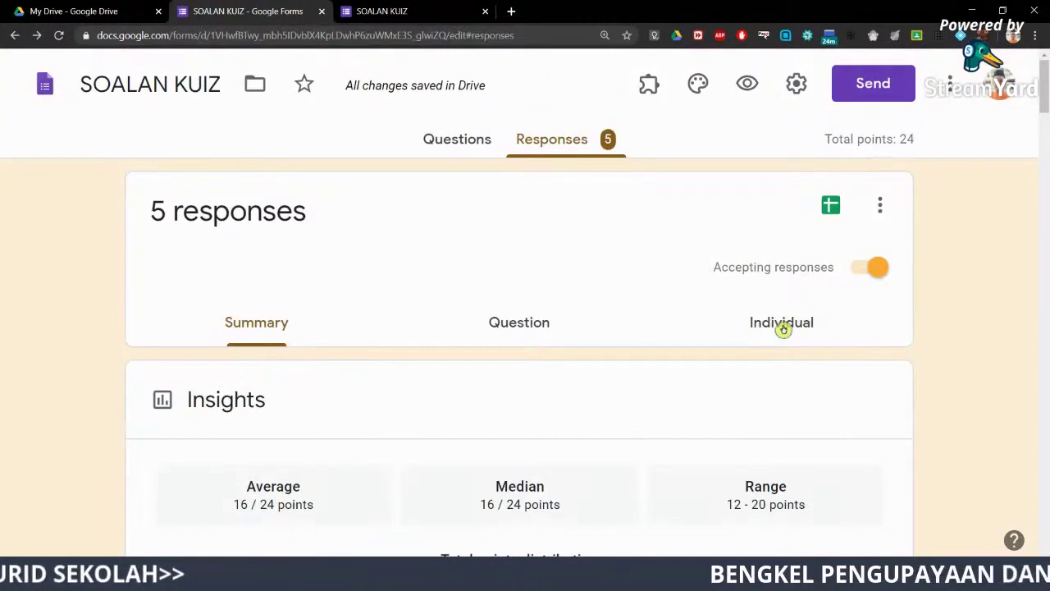
# Switch to the Individual responses view and open the list of respondents.
pyautogui.click(784, 329)
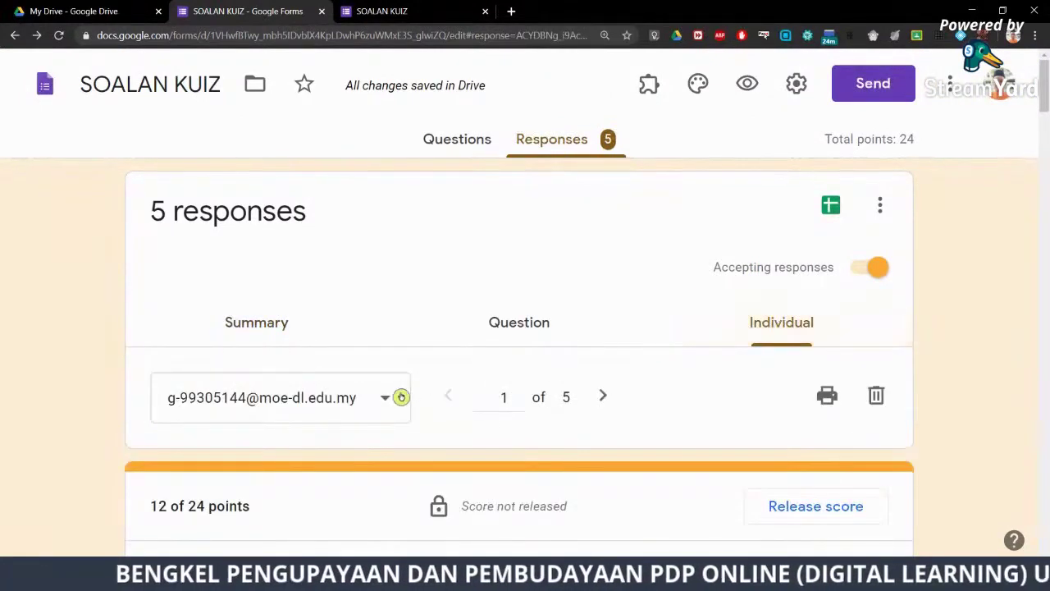
pyautogui.scroll(-4, 649, 319)
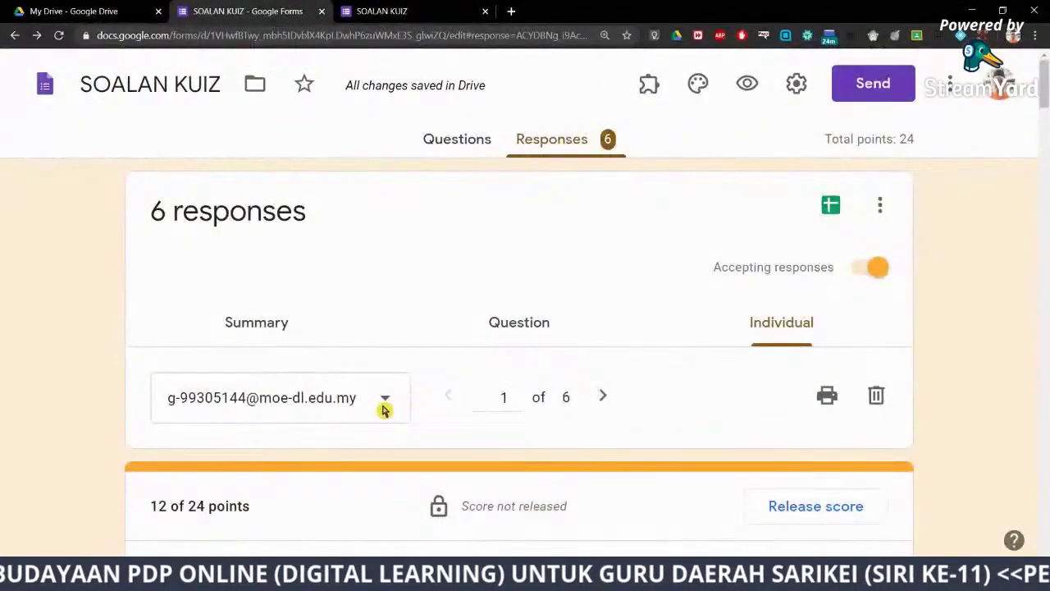
pyautogui.click(385, 407)
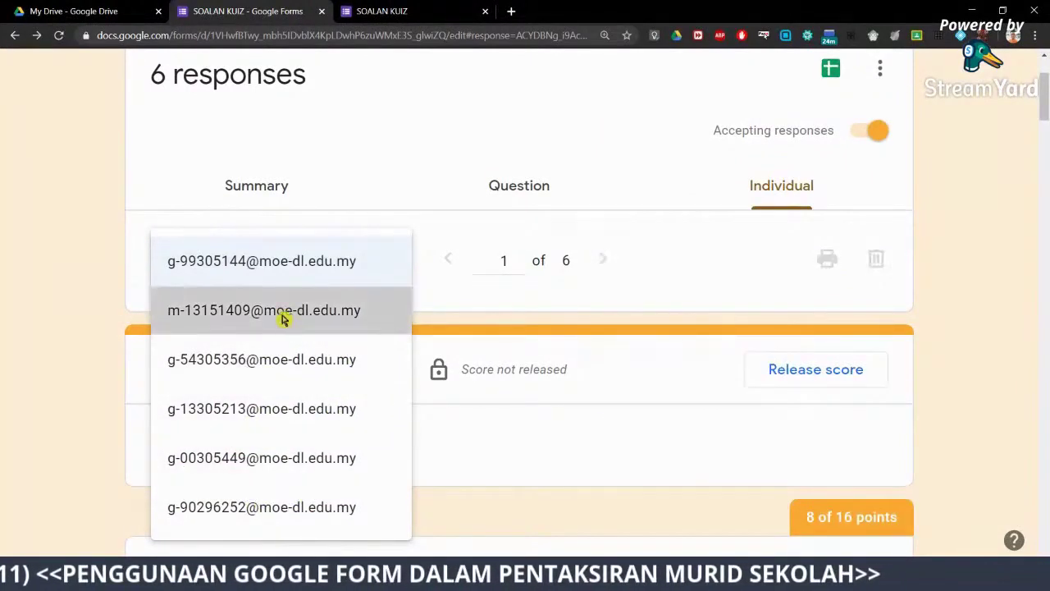
# Scroll through the student's marked answers down to the subjektif section scoring 4 of 8.
pyautogui.scroll(-3, 703, 405)
pyautogui.scroll(-1, 703, 405)
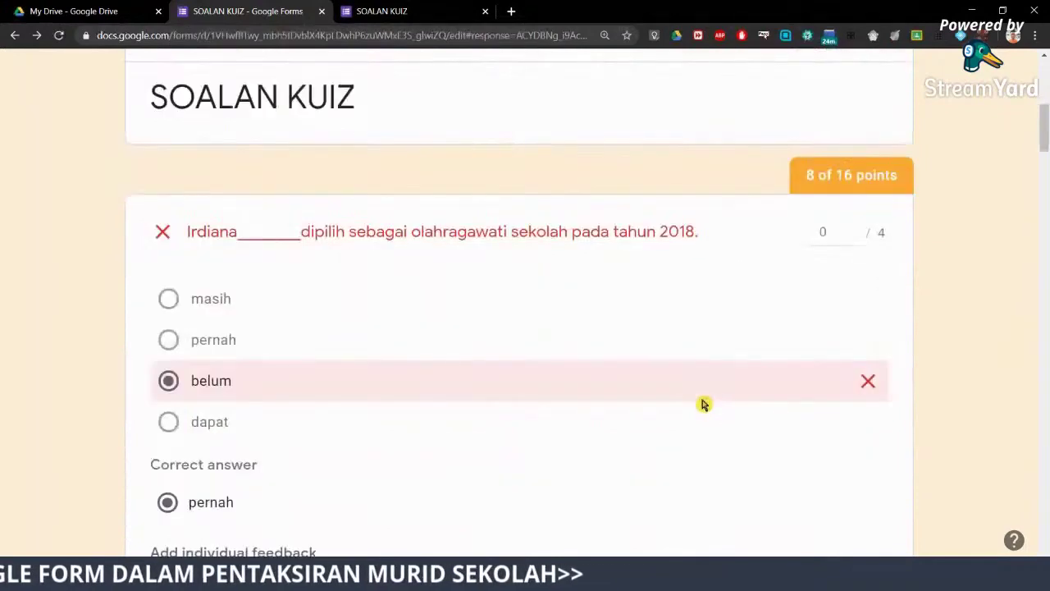
pyautogui.scroll(3, 693, 379)
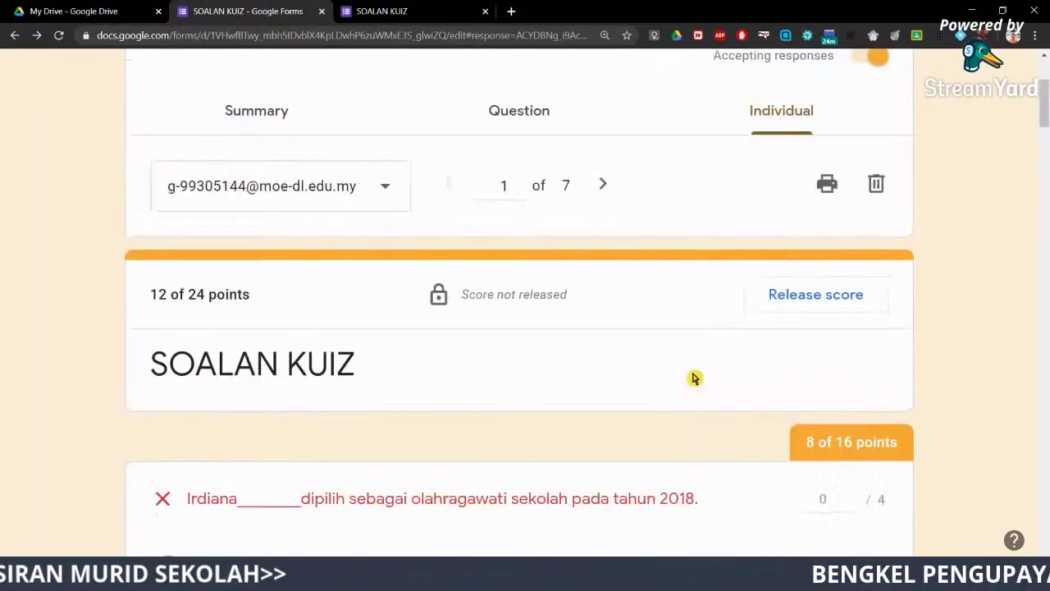
pyautogui.scroll(-6, 694, 378)
pyautogui.scroll(-2, 693, 378)
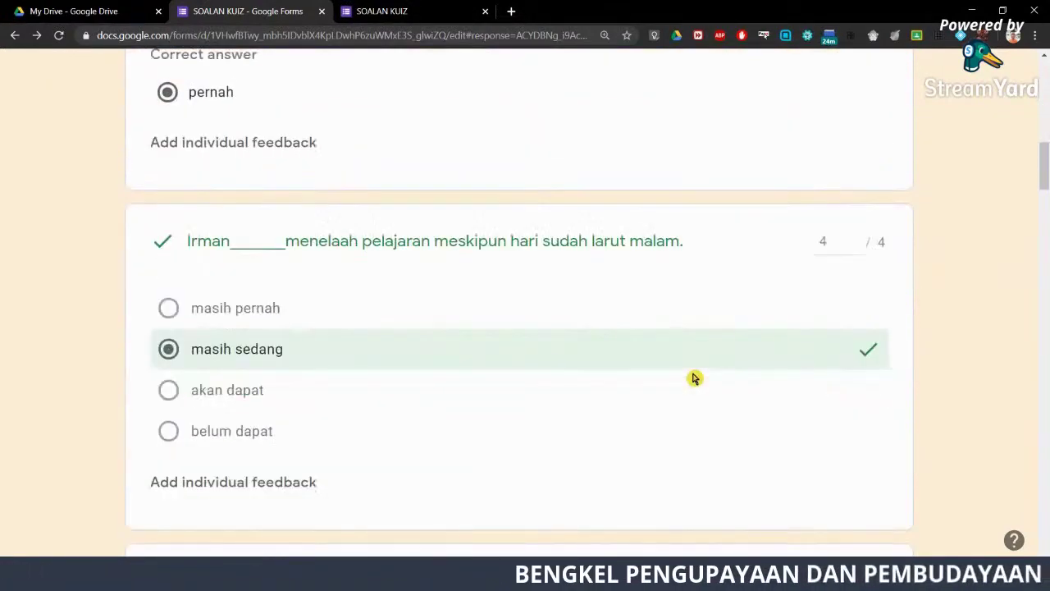
pyautogui.scroll(3, 693, 378)
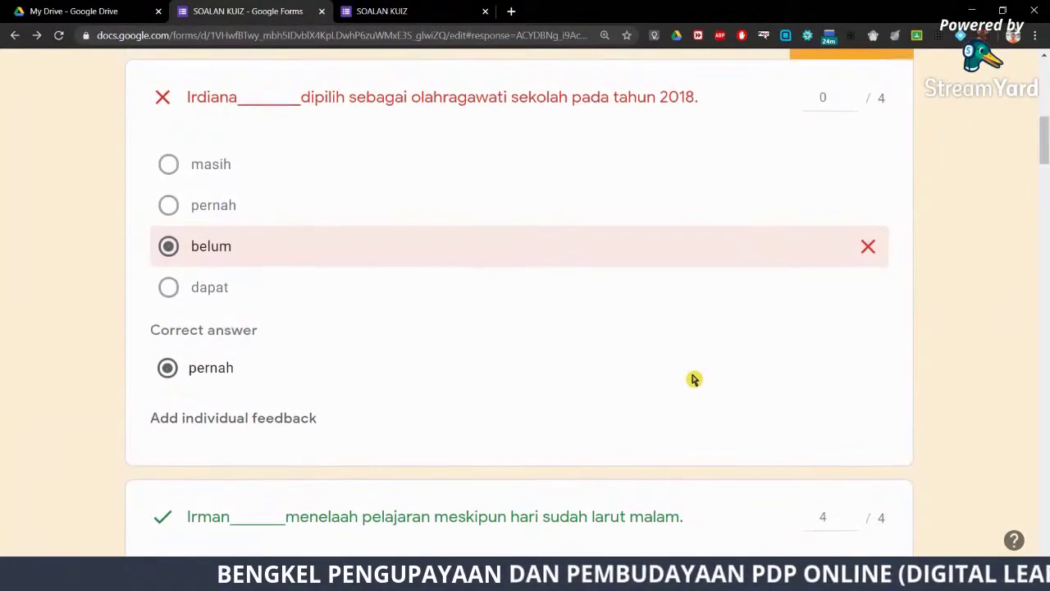
pyautogui.scroll(2, 693, 378)
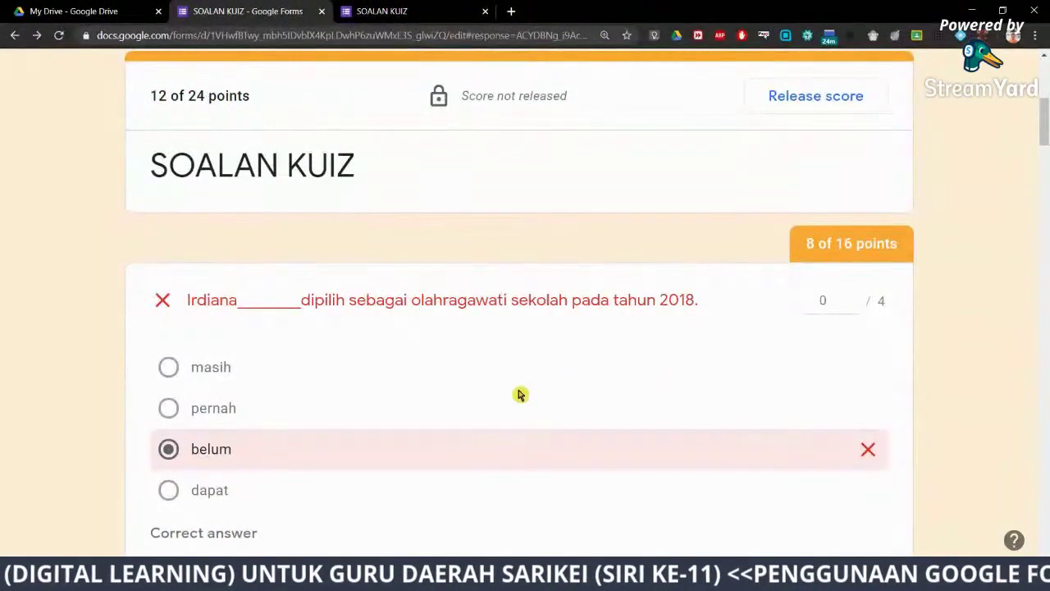
pyautogui.scroll(-2, 492, 386)
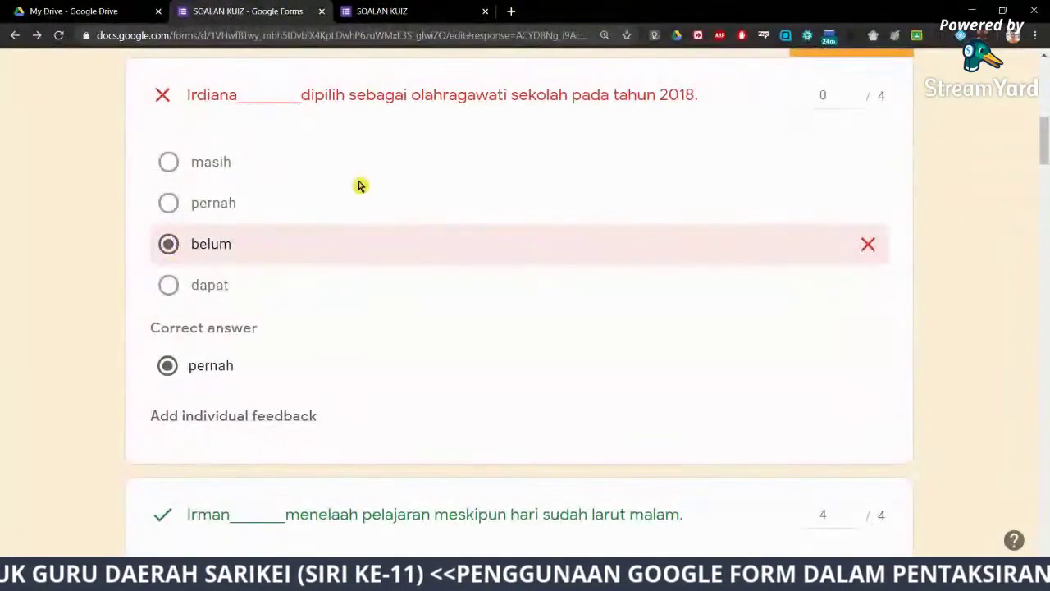
pyautogui.scroll(2, 512, 301)
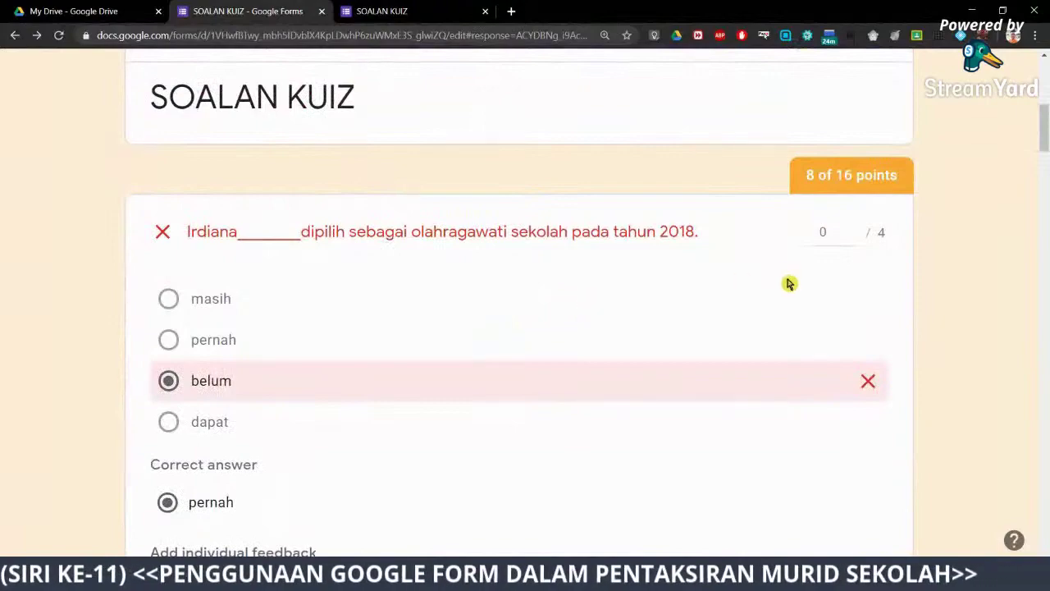
pyautogui.scroll(-8, 763, 304)
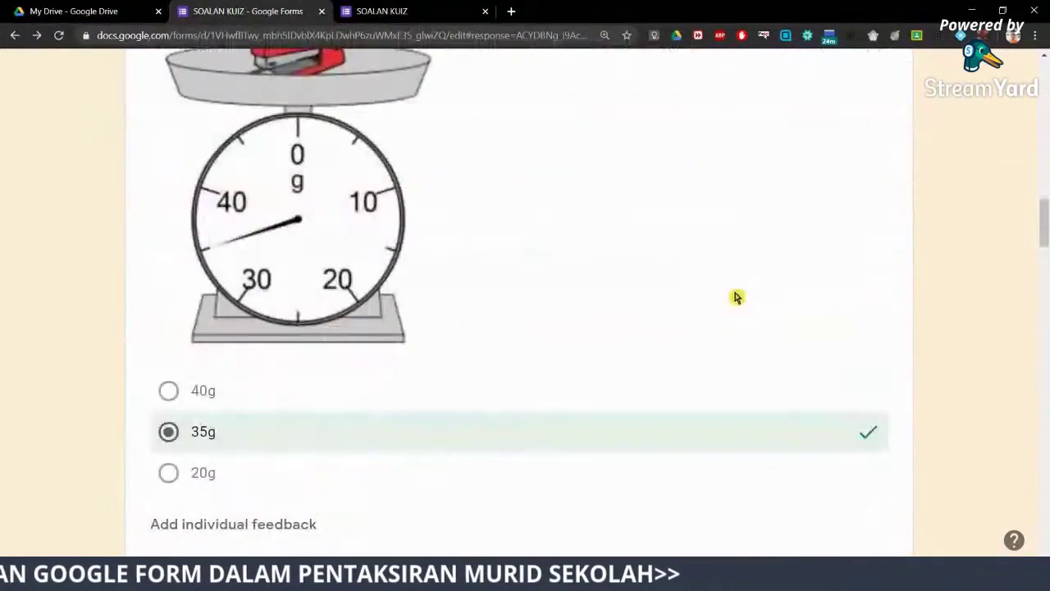
pyautogui.scroll(-10, 736, 298)
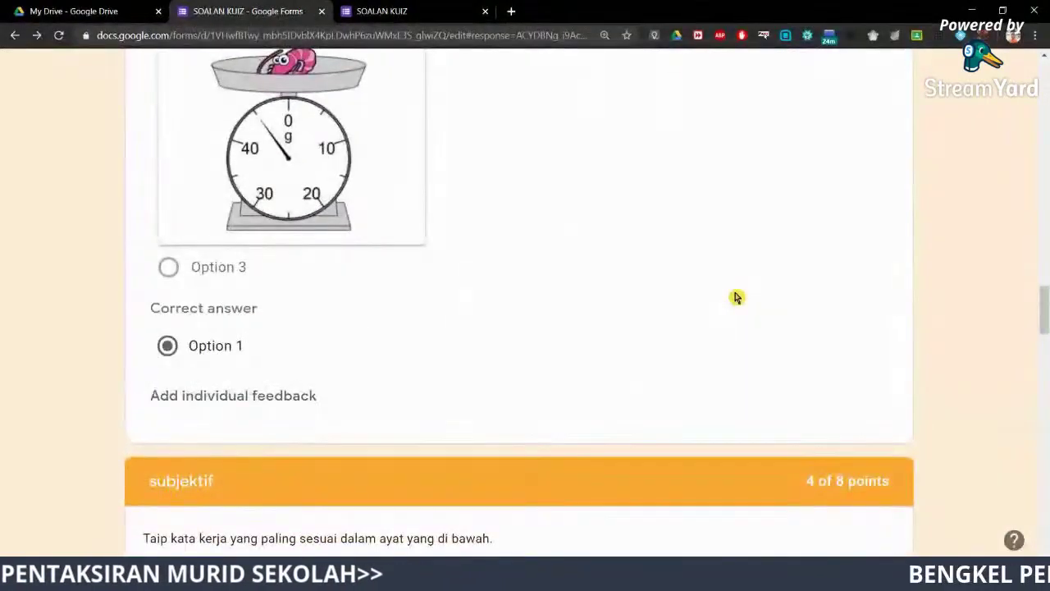
pyautogui.scroll(-3, 736, 298)
pyautogui.scroll(-2, 736, 298)
pyautogui.scroll(-2, 736, 298)
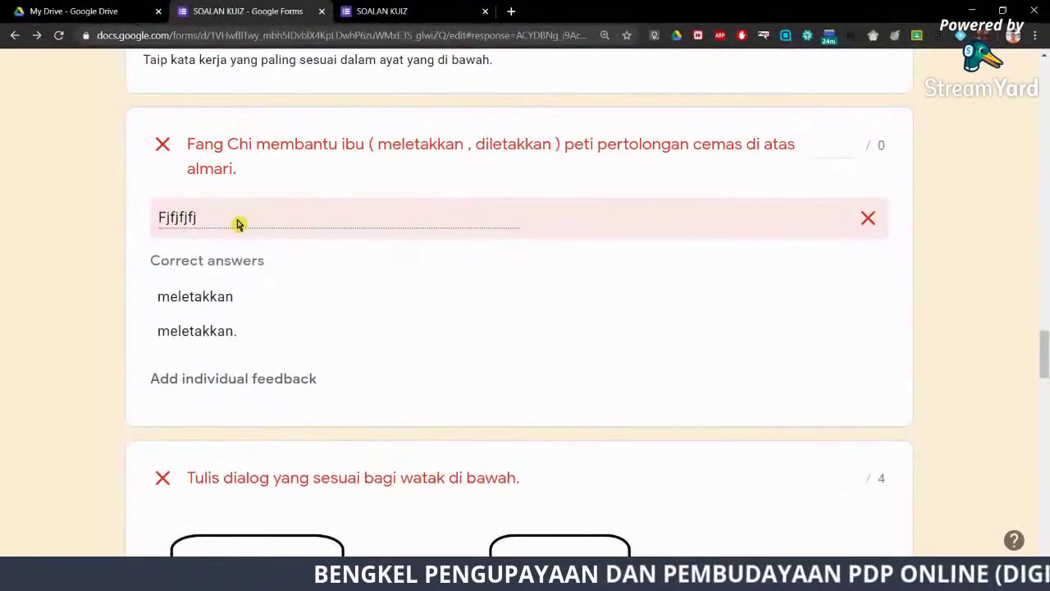
pyautogui.scroll(-2, 204, 314)
pyautogui.scroll(3, 417, 265)
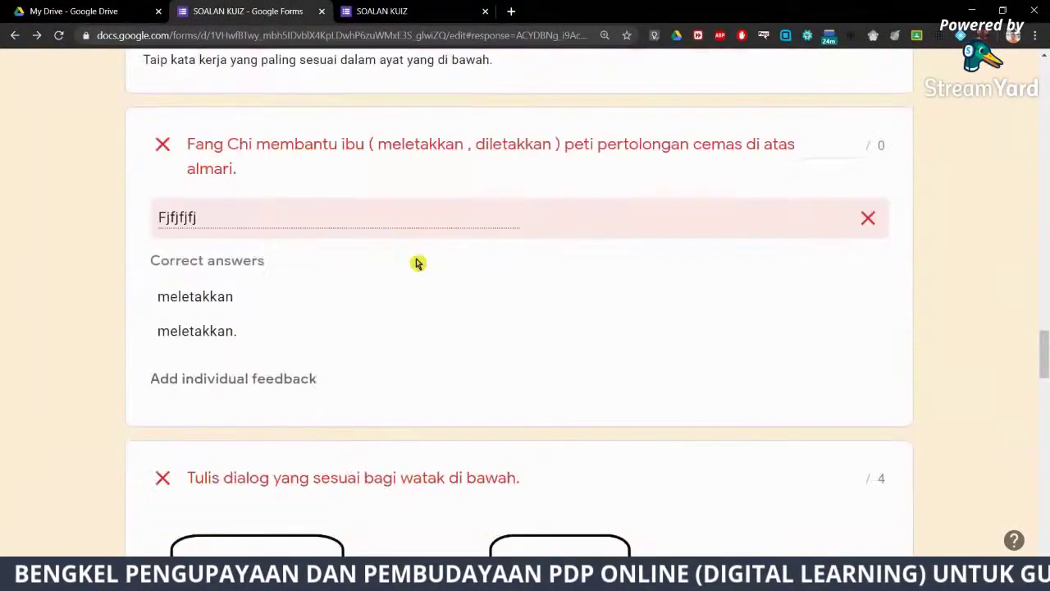
pyautogui.scroll(-2, 214, 233)
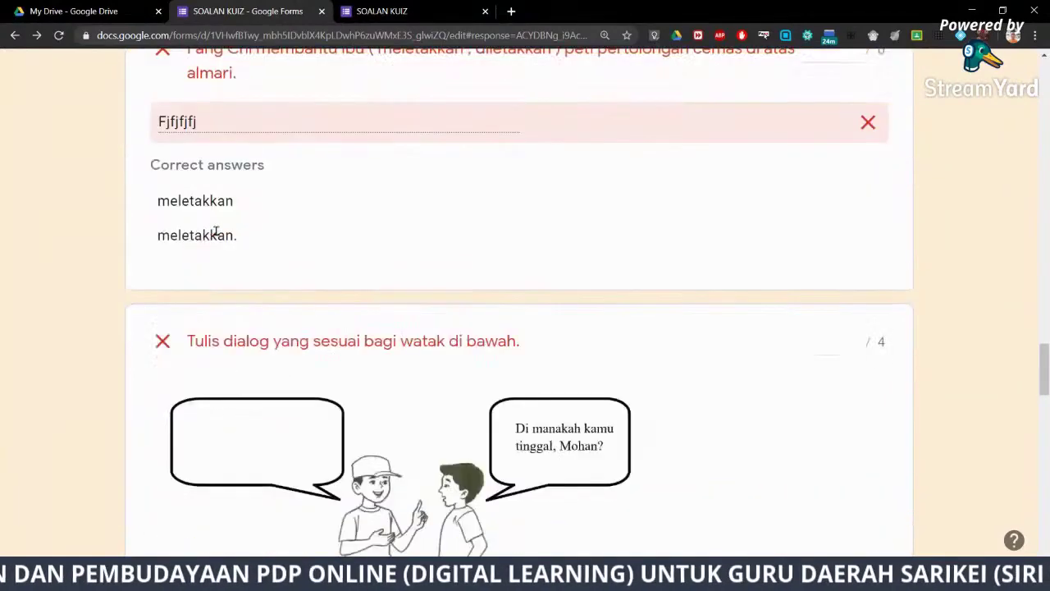
pyautogui.scroll(2, 215, 233)
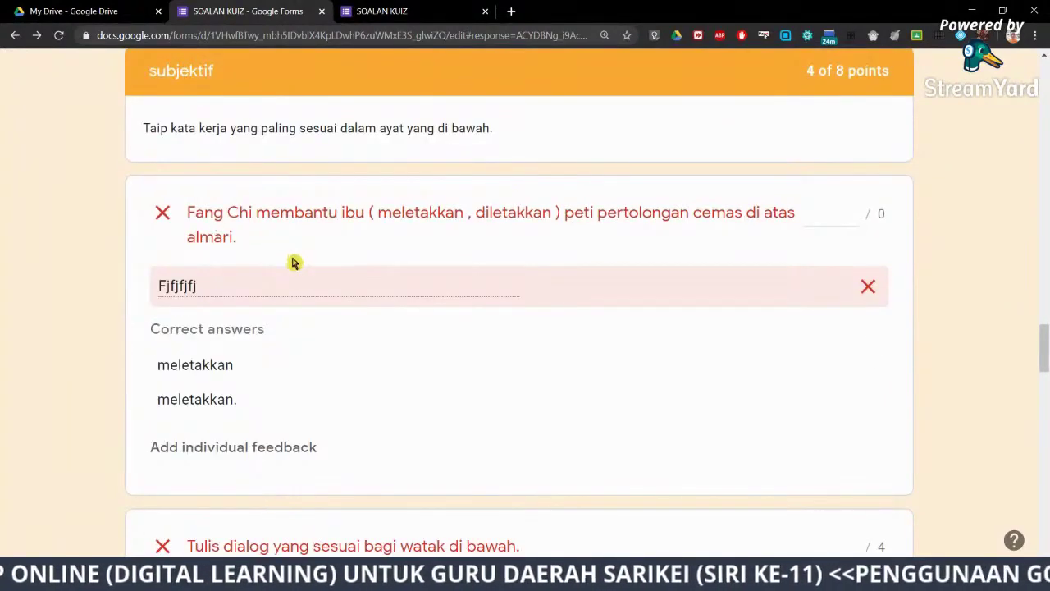
pyautogui.scroll(-2, 213, 304)
pyautogui.scroll(2, 221, 313)
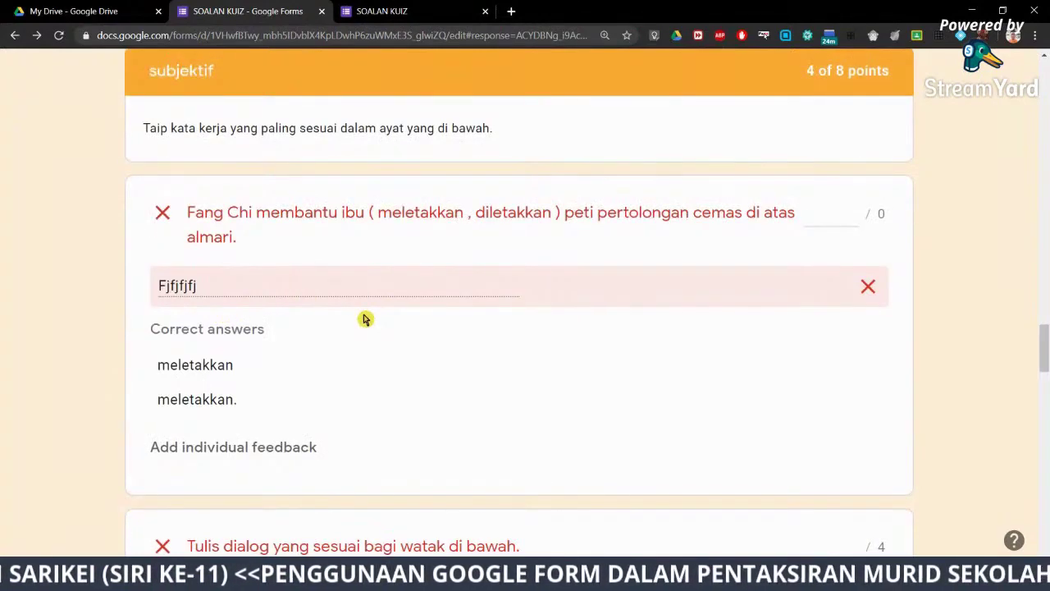
pyautogui.click(210, 452)
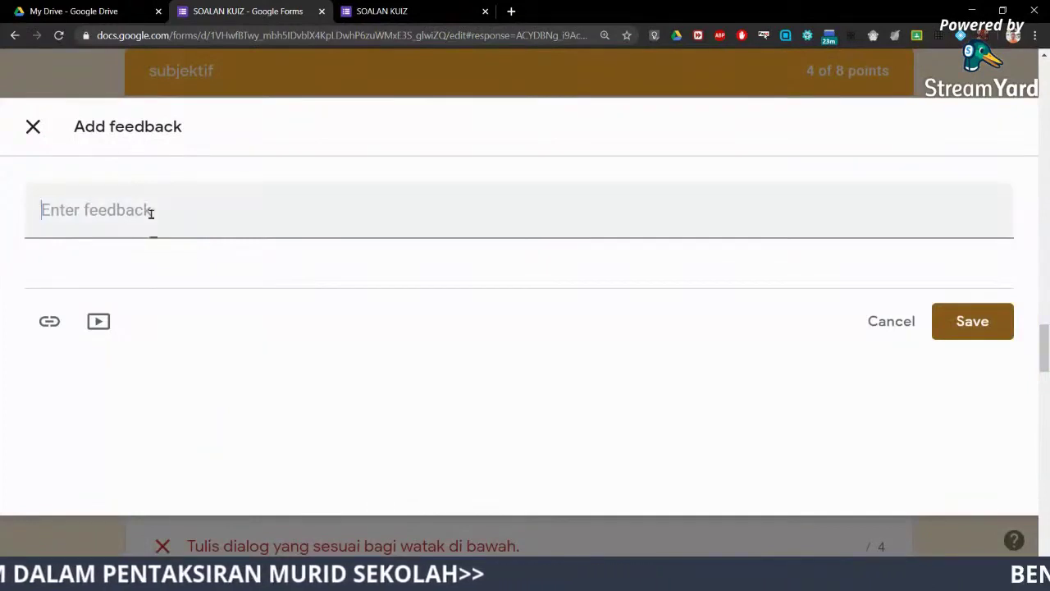
pyautogui.write('JAWA')
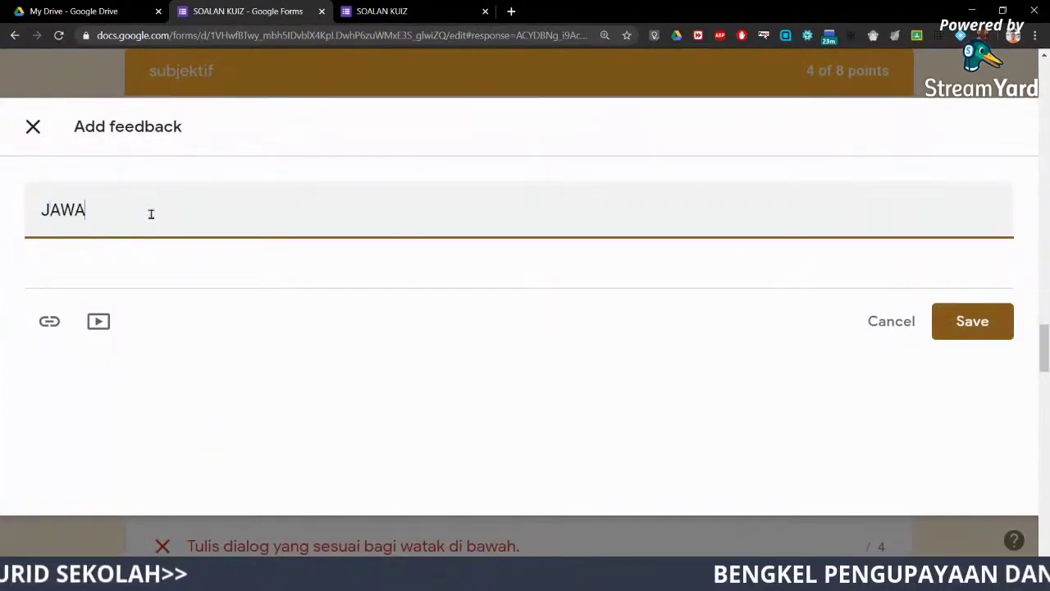
pyautogui.write('PAN')
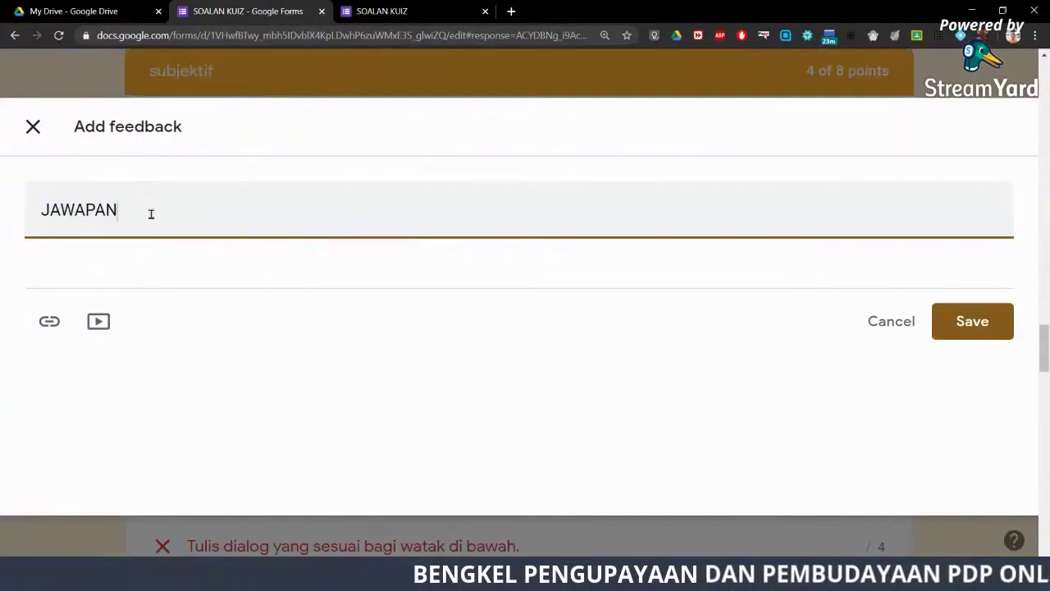
pyautogui.write(' SALAH')
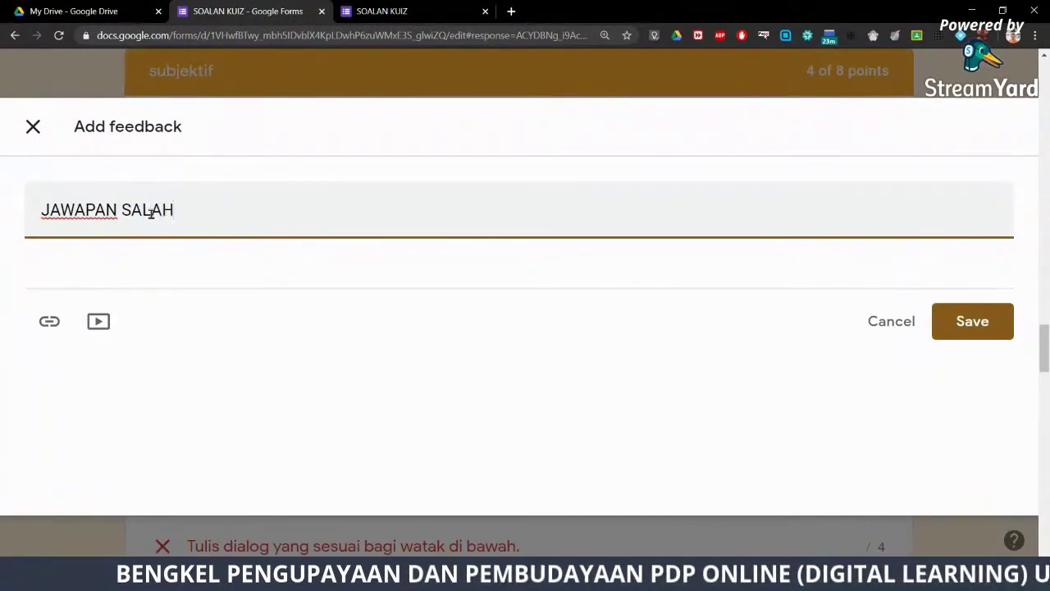
pyautogui.click(976, 320)
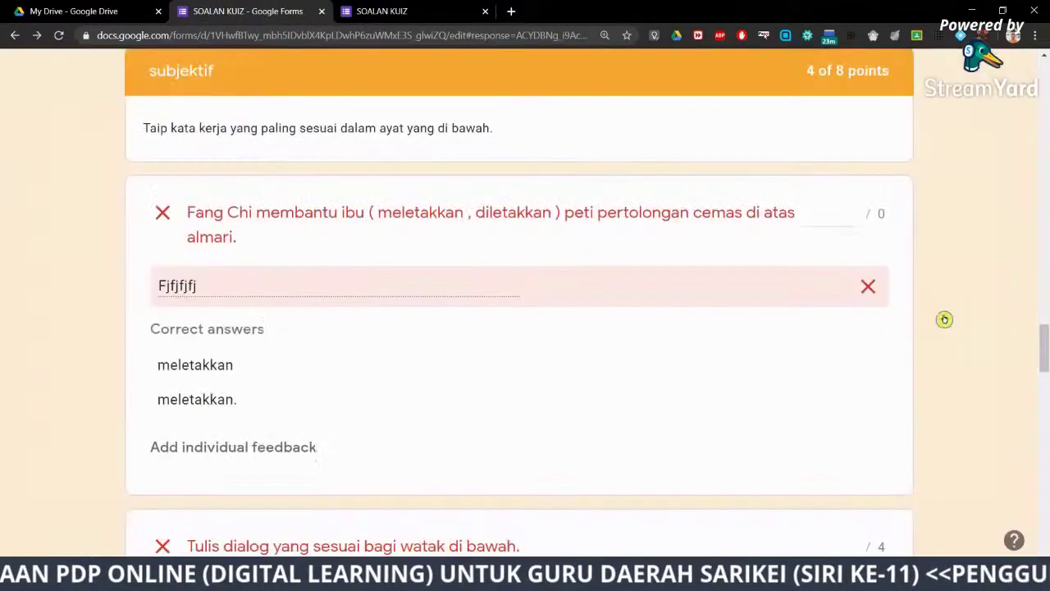
pyautogui.scroll(-2, 380, 431)
pyautogui.scroll(2, 551, 398)
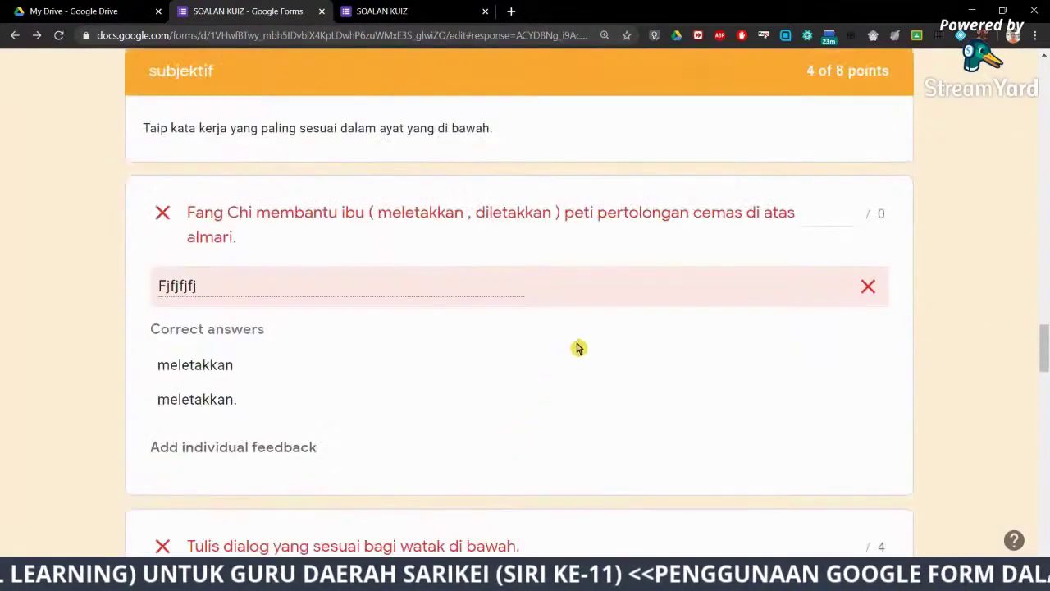
pyautogui.scroll(-2, 566, 341)
# Give the Fang Chi answer the feedback 'JAWAPAN ANDA SALAH' and save the pending edits.
pyautogui.click(282, 251)
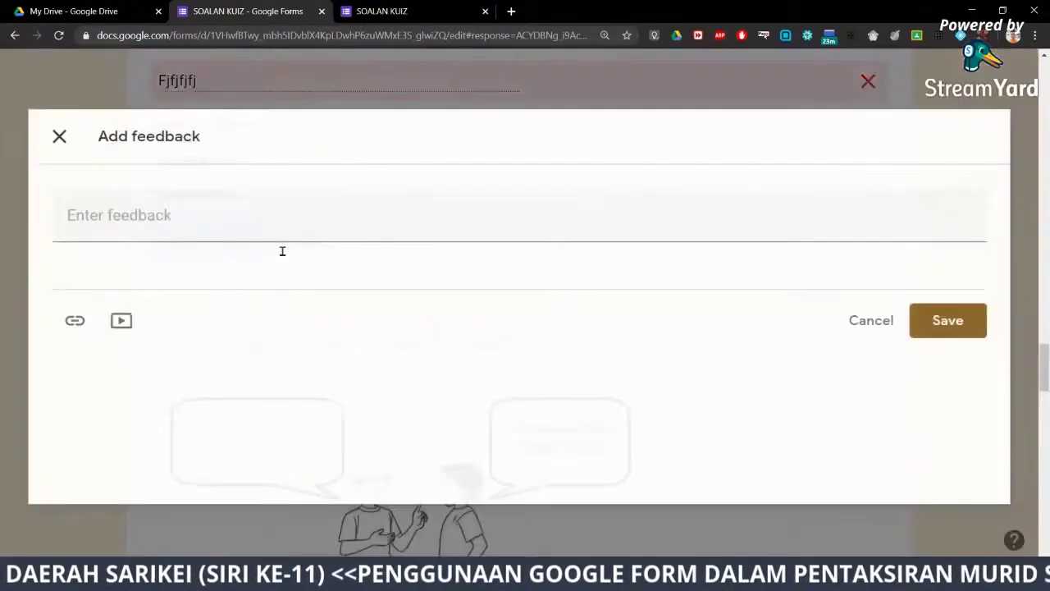
pyautogui.click(351, 212)
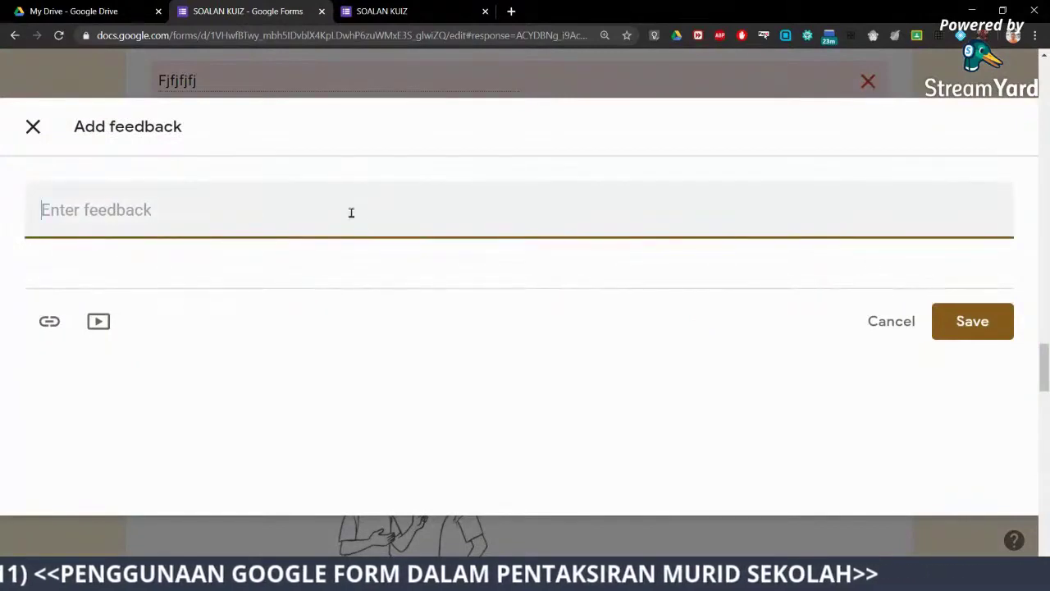
pyautogui.write('JAWAPA')
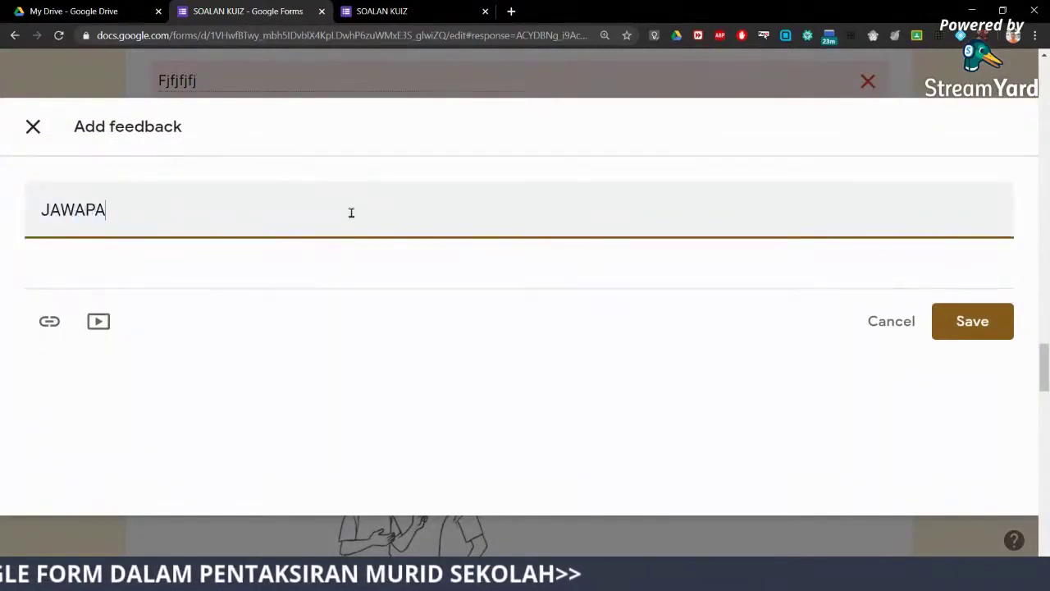
pyautogui.write('N ANDA SALAH')
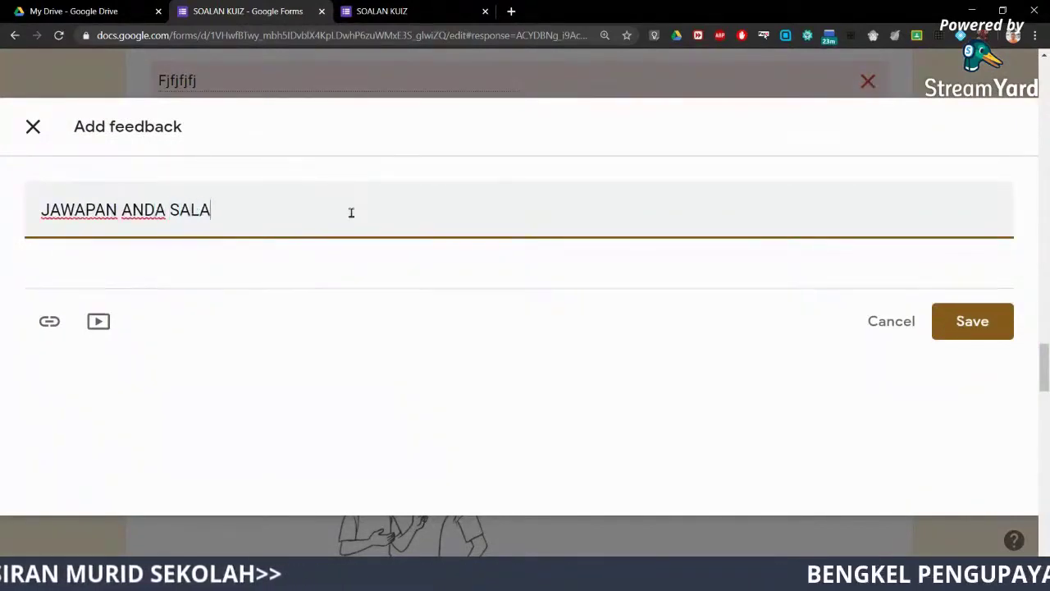
pyautogui.click(969, 314)
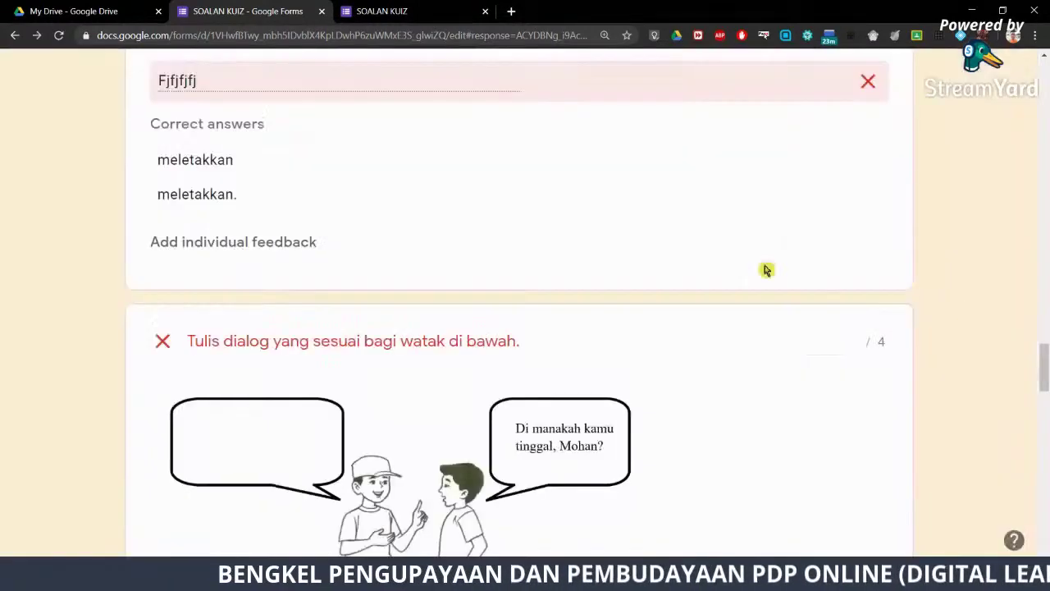
pyautogui.click(851, 537)
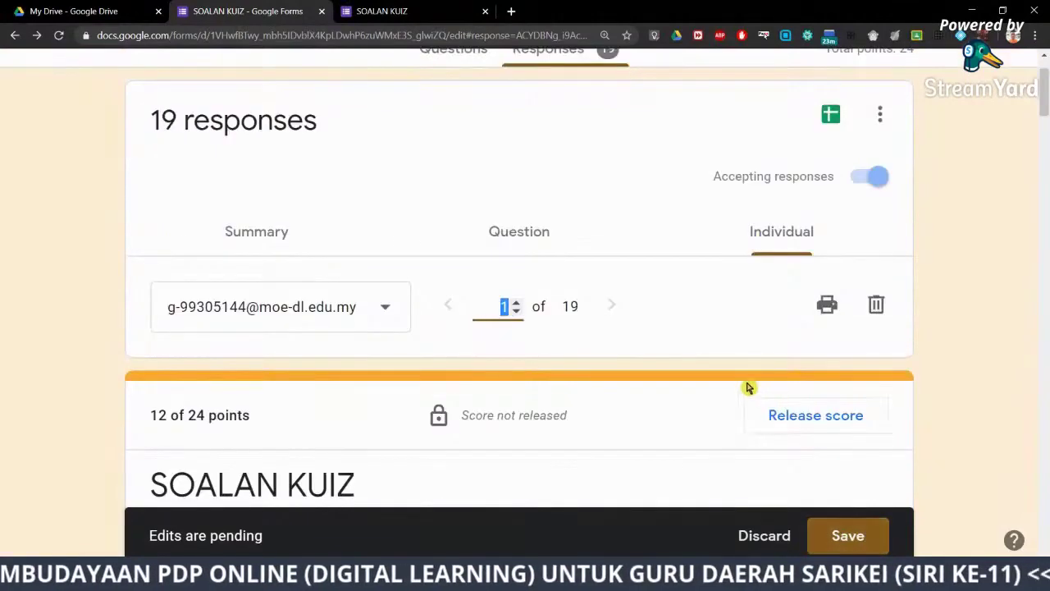
# Scroll through the first individual response and back to its header showing 12 of 24 points.
pyautogui.scroll(-6, 745, 375)
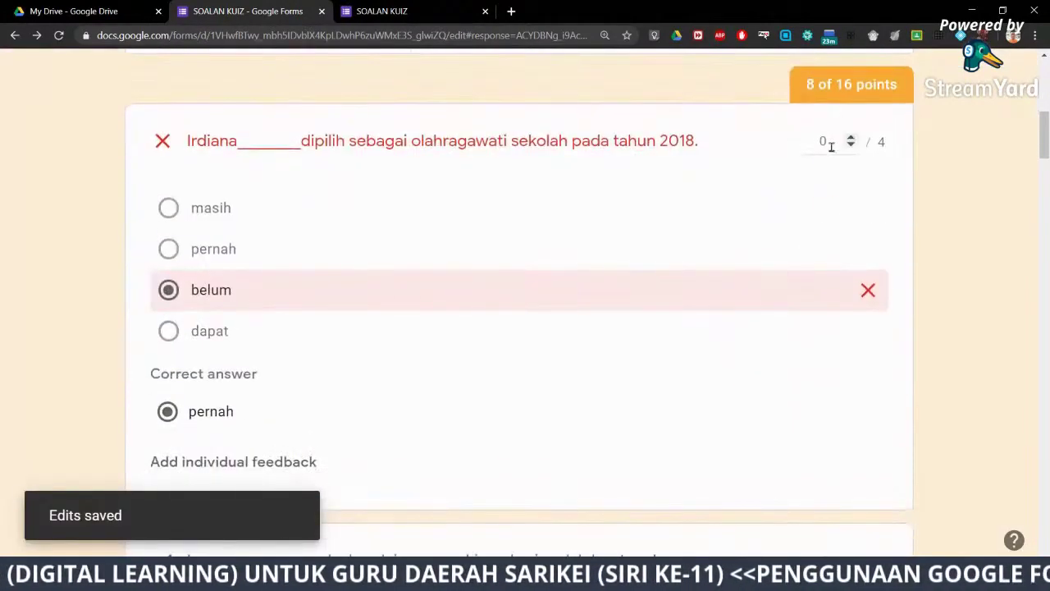
pyautogui.scroll(-5, 758, 305)
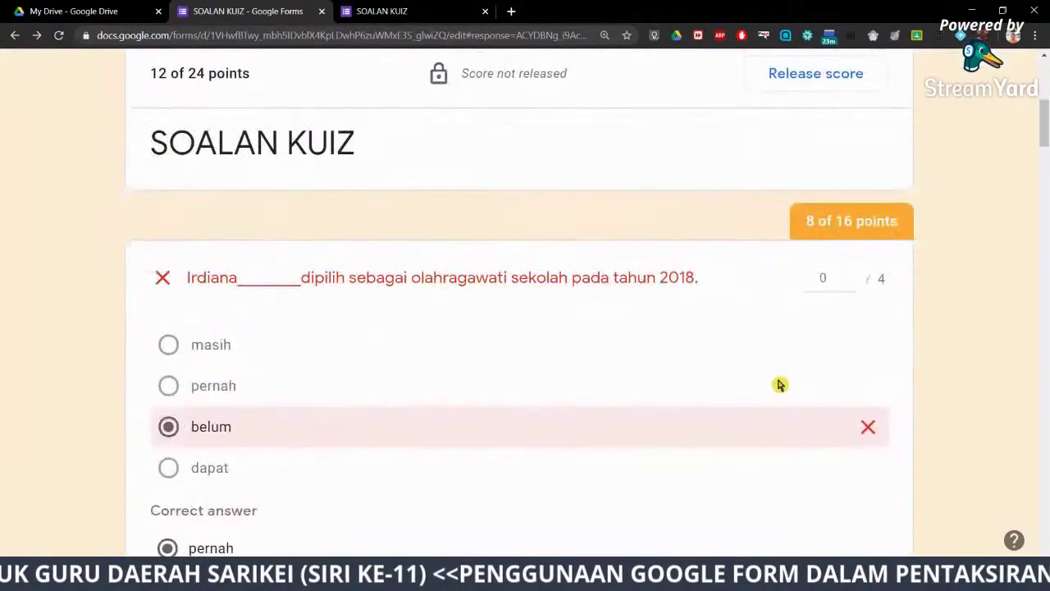
pyautogui.scroll(-20, 780, 385)
pyautogui.scroll(20, 758, 321)
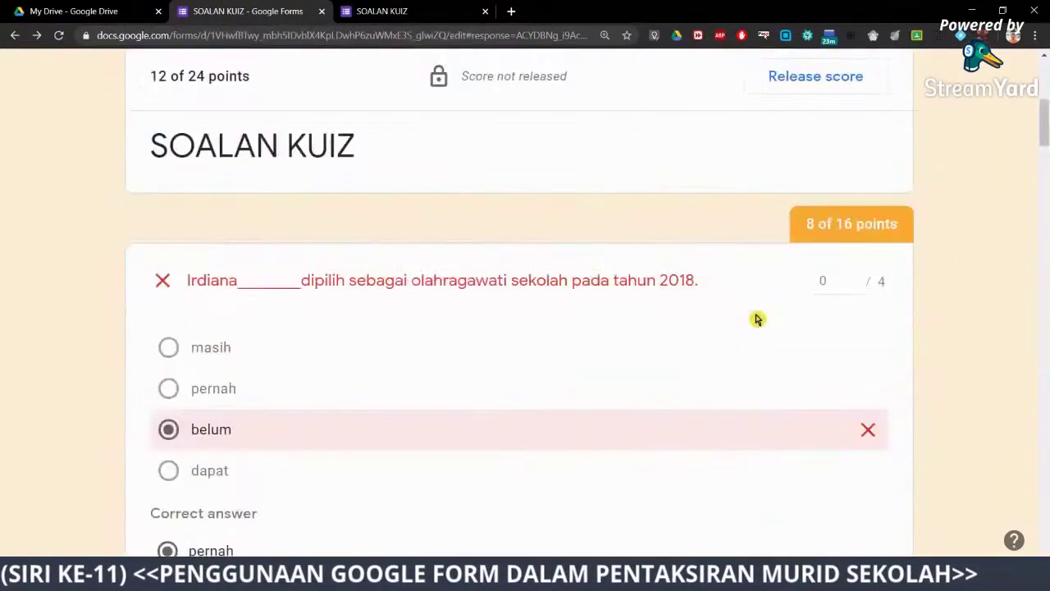
pyautogui.scroll(-5, 751, 316)
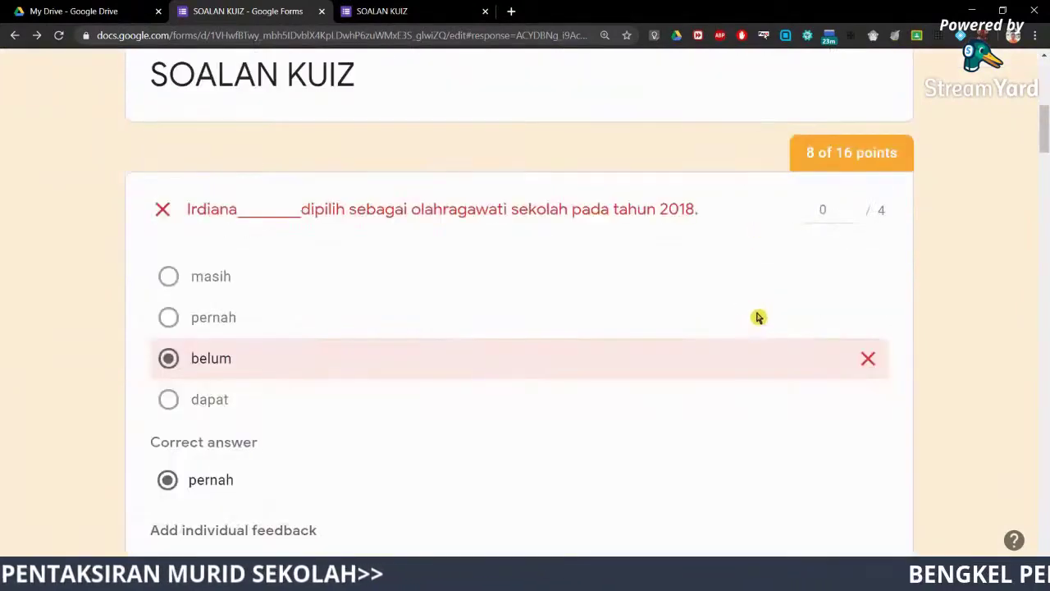
pyautogui.scroll(-12, 764, 334)
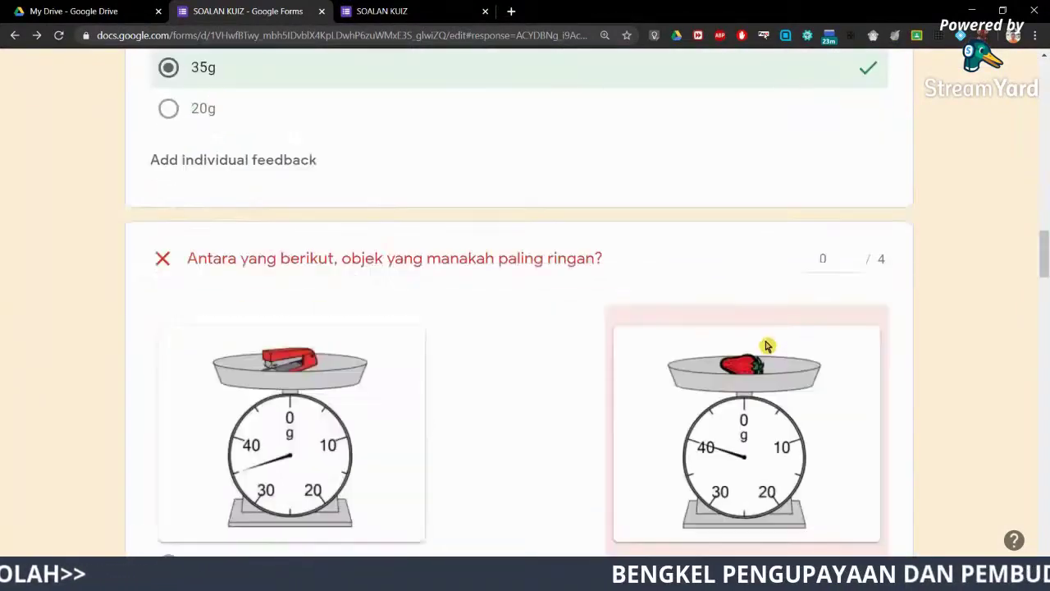
pyautogui.scroll(-15, 765, 361)
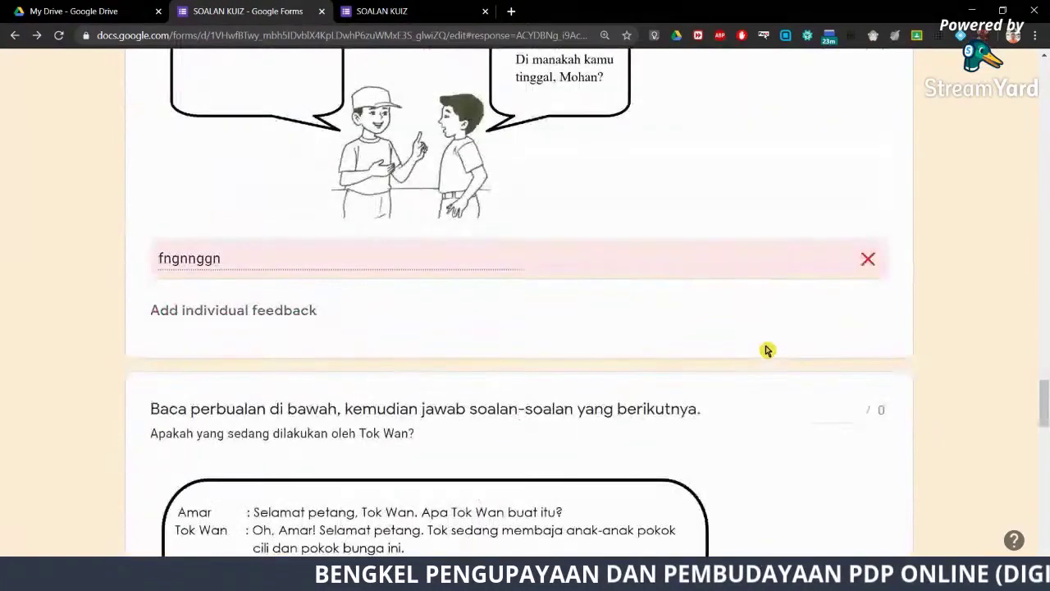
pyautogui.scroll(15, 764, 351)
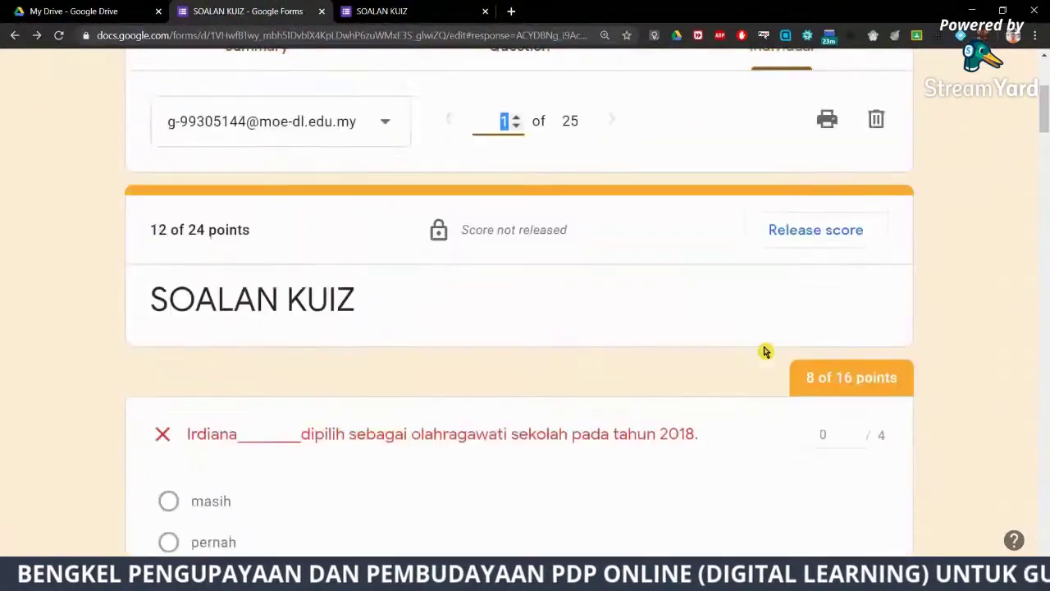
pyautogui.scroll(-10, 764, 351)
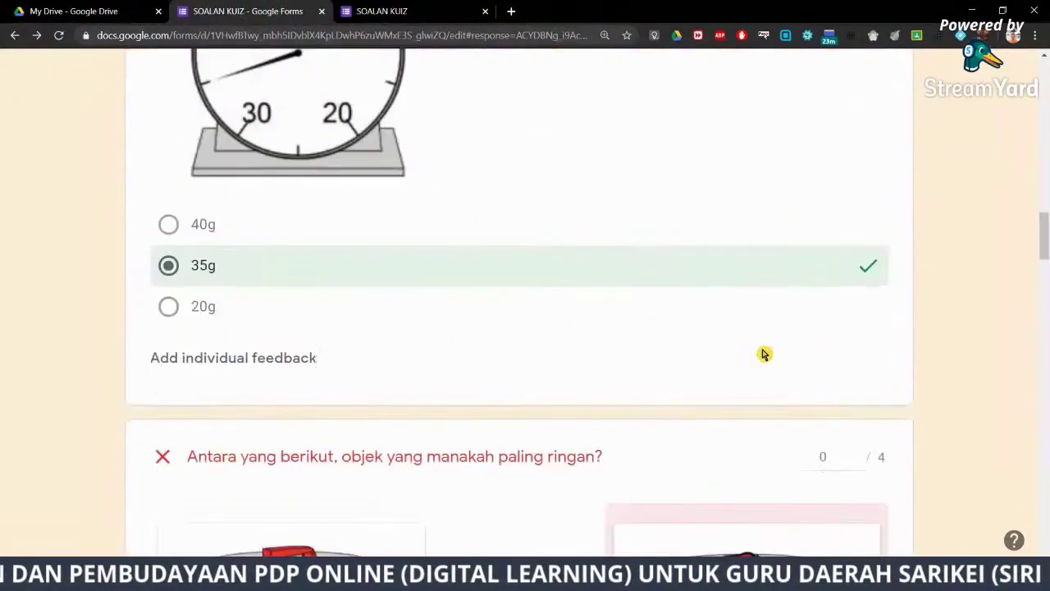
pyautogui.scroll(-6, 765, 355)
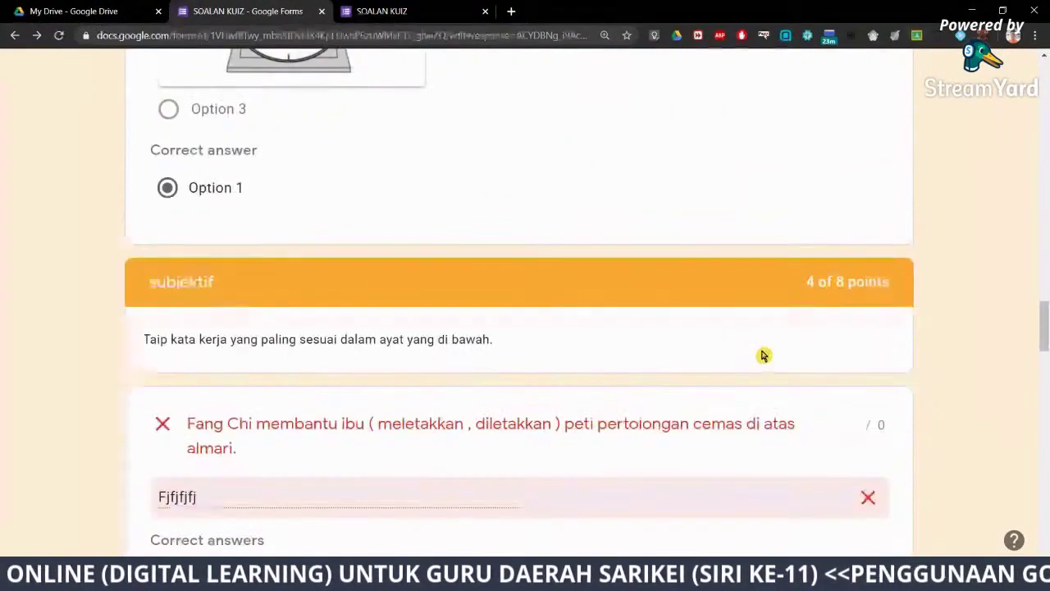
pyautogui.scroll(15, 763, 354)
pyautogui.scroll(-1, 763, 354)
pyautogui.scroll(2, 763, 354)
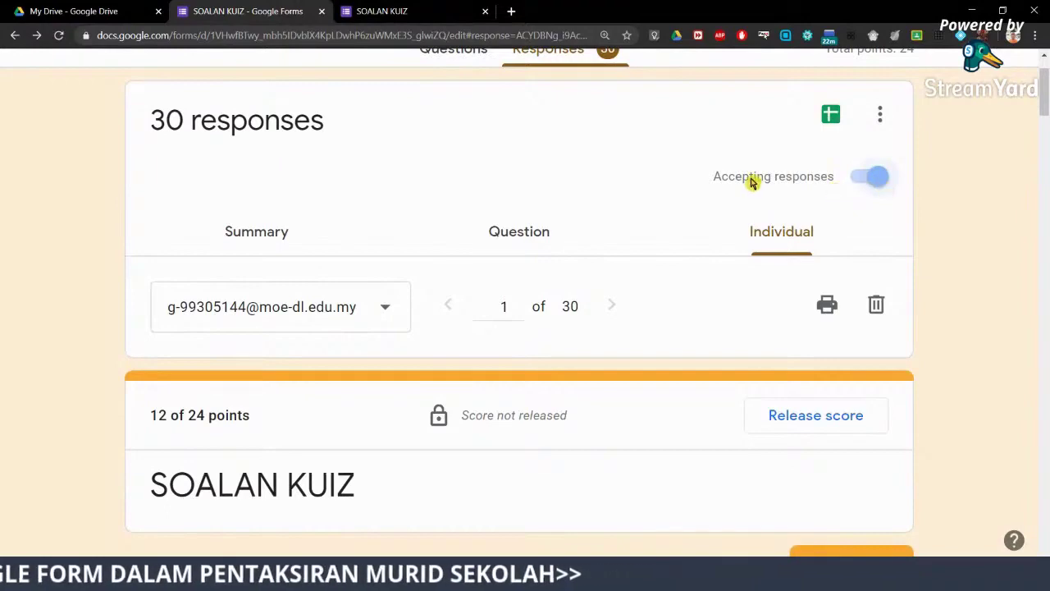
# Scroll to the Fang Chi question and open its 'JAWAPAN ANDA SALAH' feedback for editing.
pyautogui.scroll(-10, 736, 195)
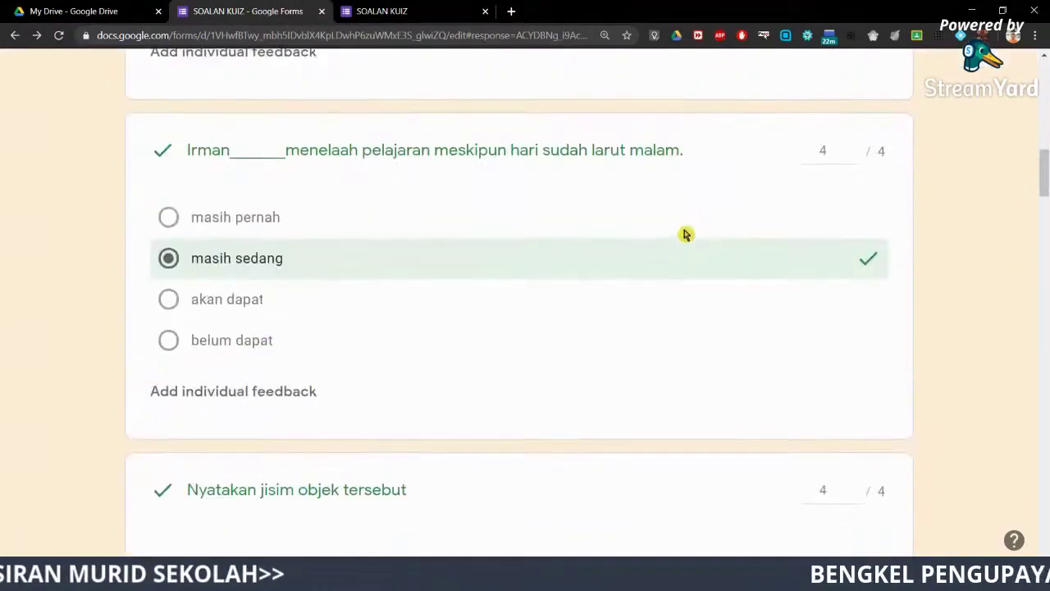
pyautogui.scroll(-20, 686, 235)
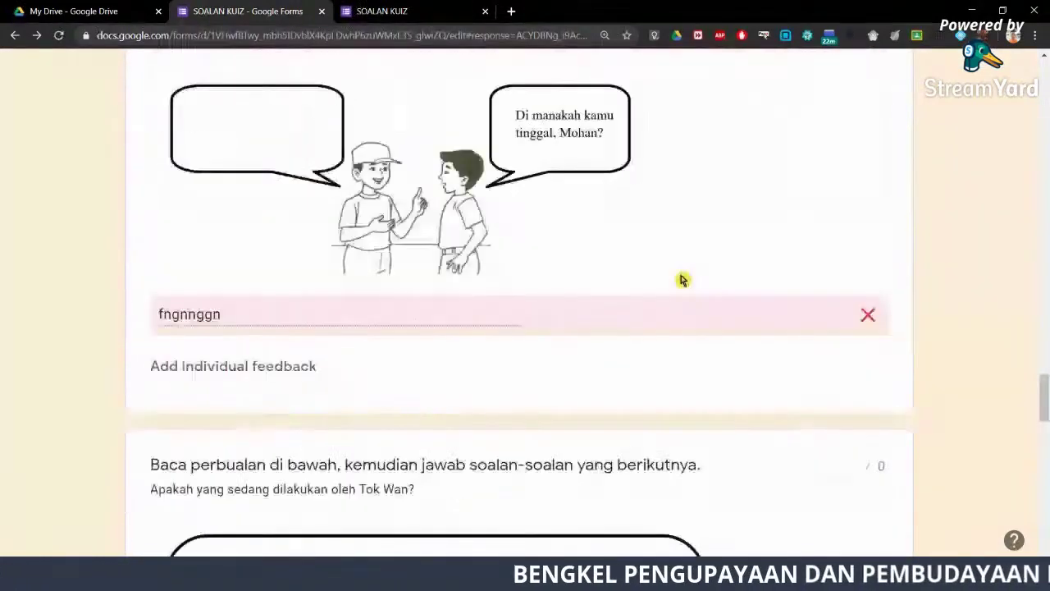
pyautogui.scroll(-10, 681, 279)
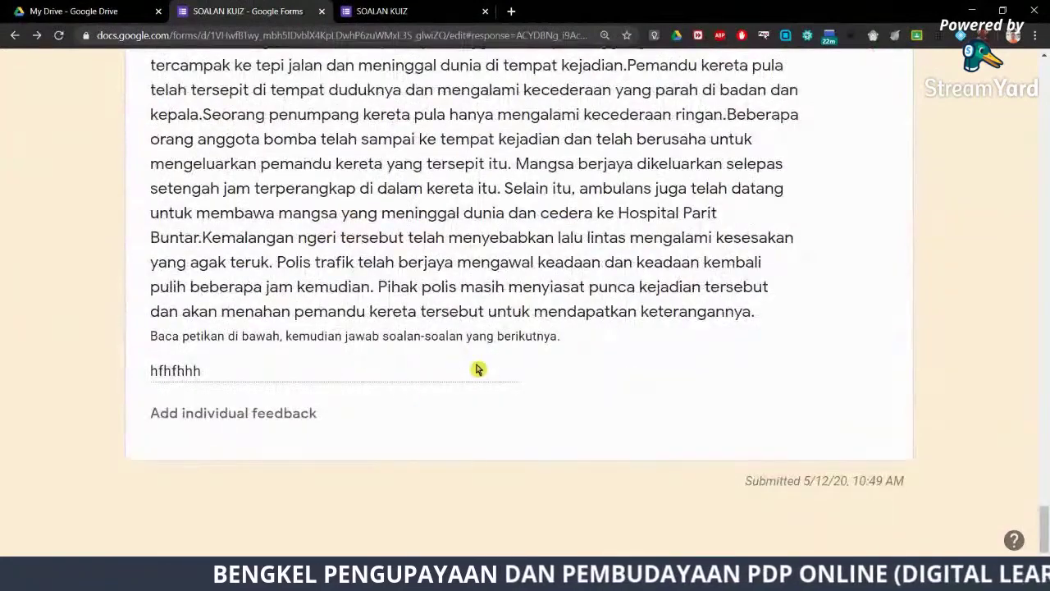
pyautogui.scroll(-10, 478, 368)
pyautogui.scroll(10, 517, 359)
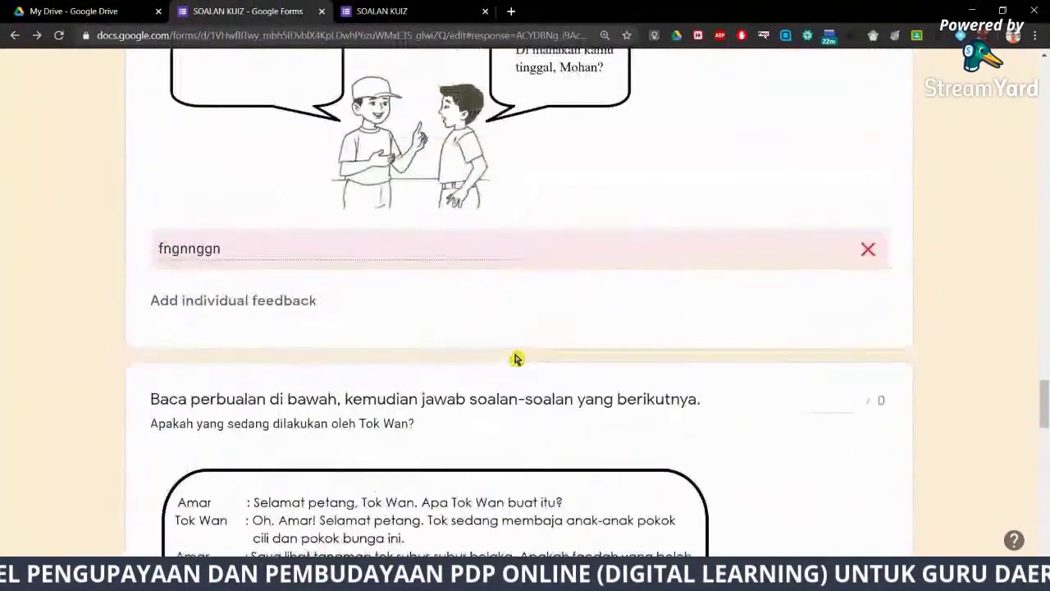
pyautogui.scroll(4, 517, 359)
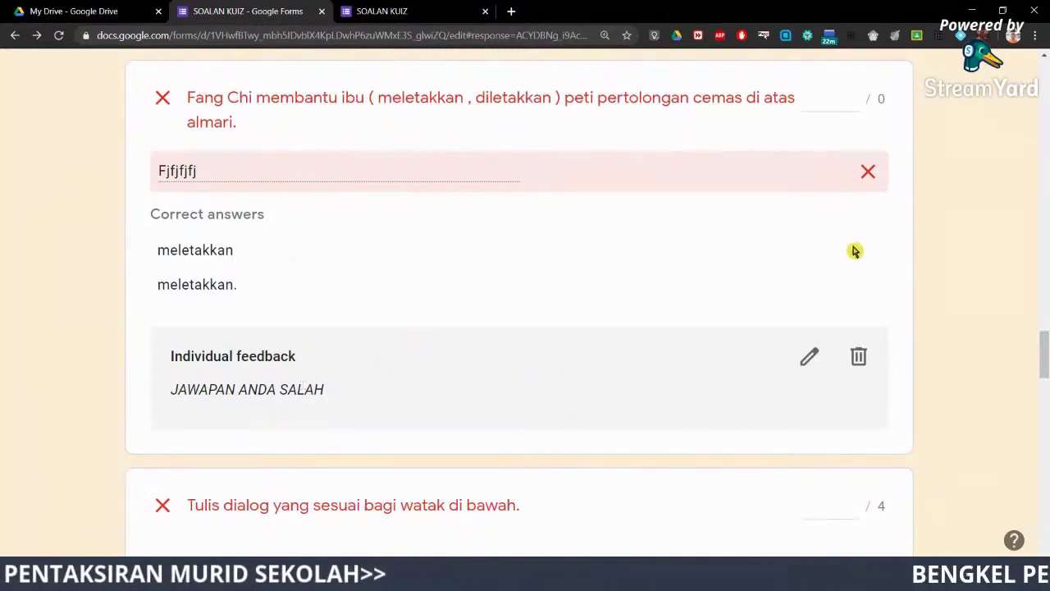
pyautogui.click(811, 361)
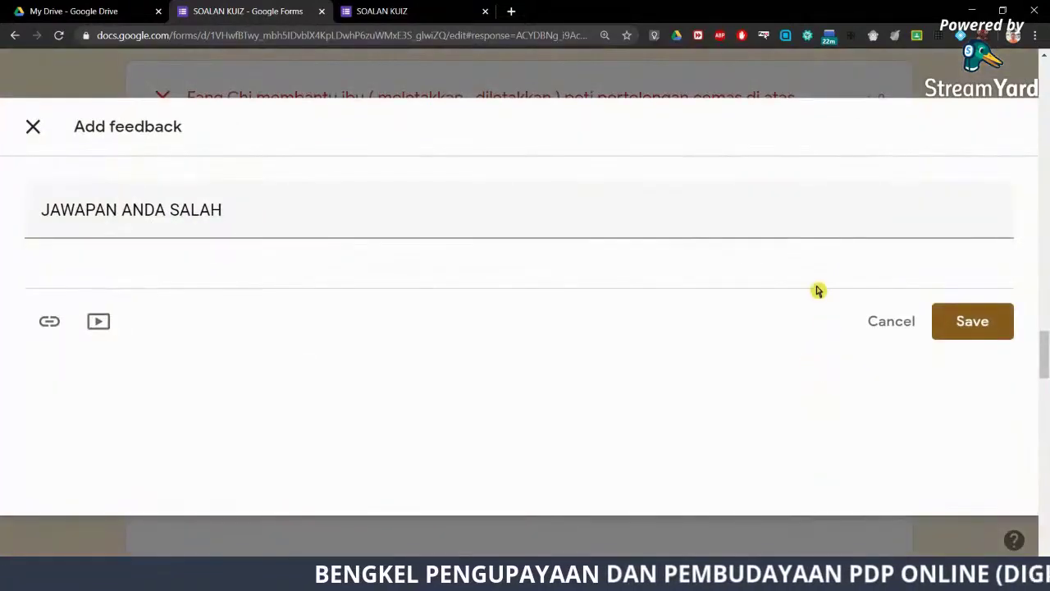
pyautogui.moveTo(236, 210); pyautogui.dragTo(2, 238)
pyautogui.write('J')
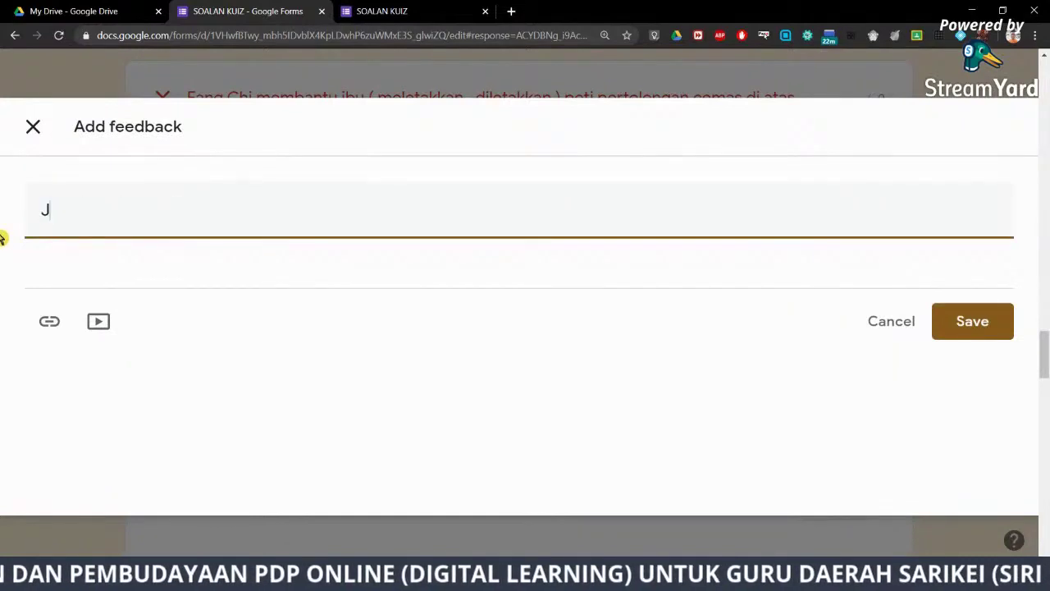
pyautogui.write('AWAPAN BETUL')
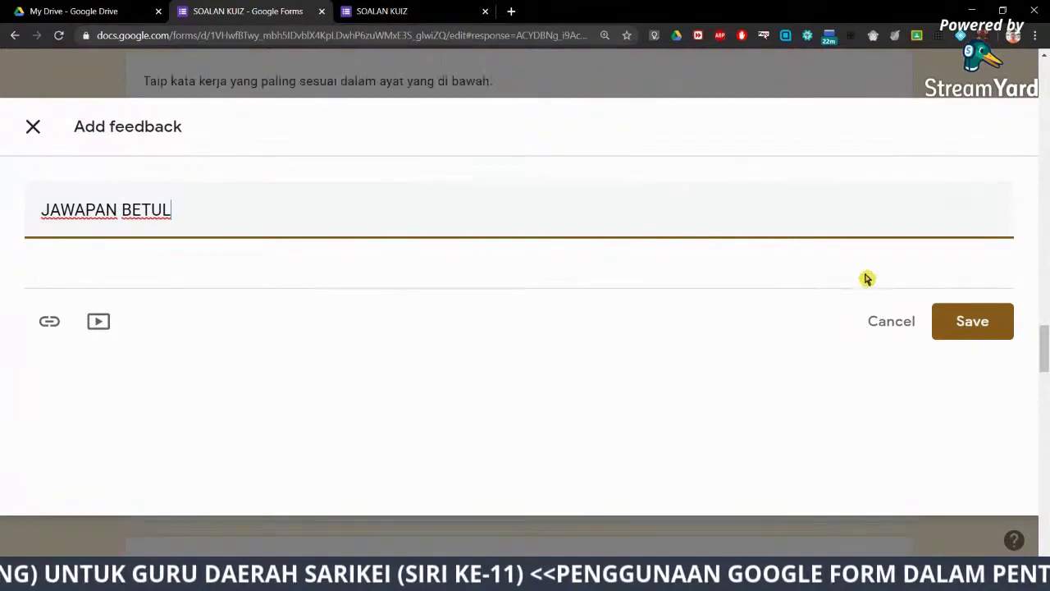
pyautogui.click(1010, 337)
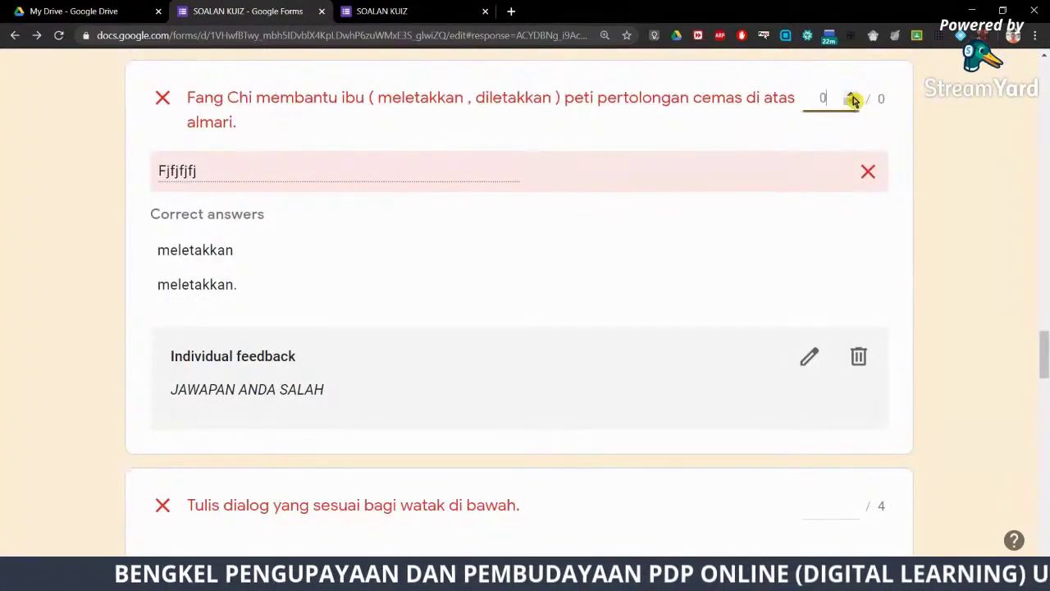
# Enter a score of 0 for the wrong Fang Chi answer and scroll to the Tulis dialog question.
pyautogui.click(853, 100)
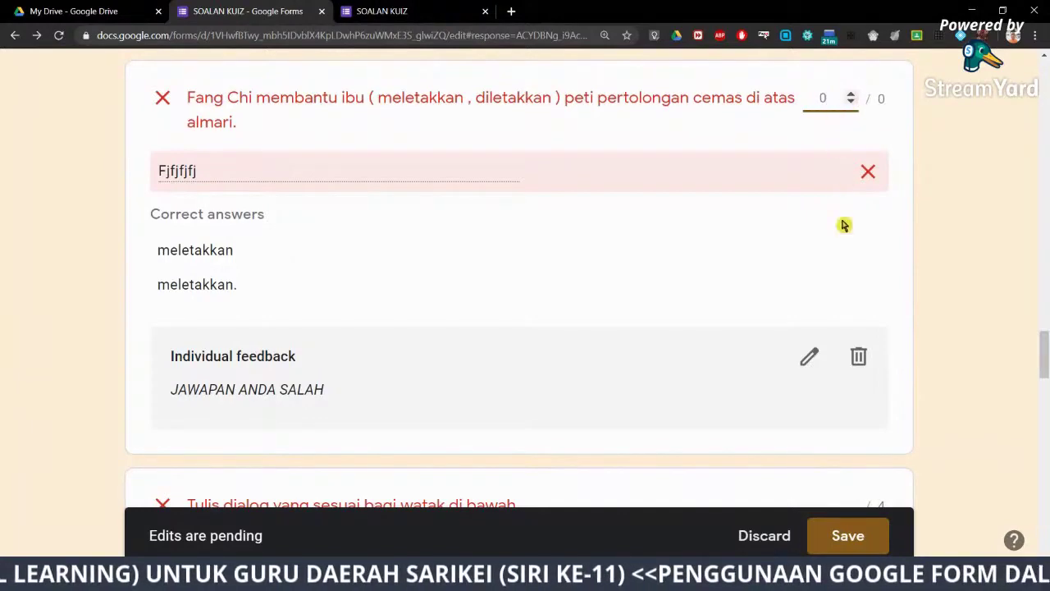
pyautogui.scroll(-4, 792, 265)
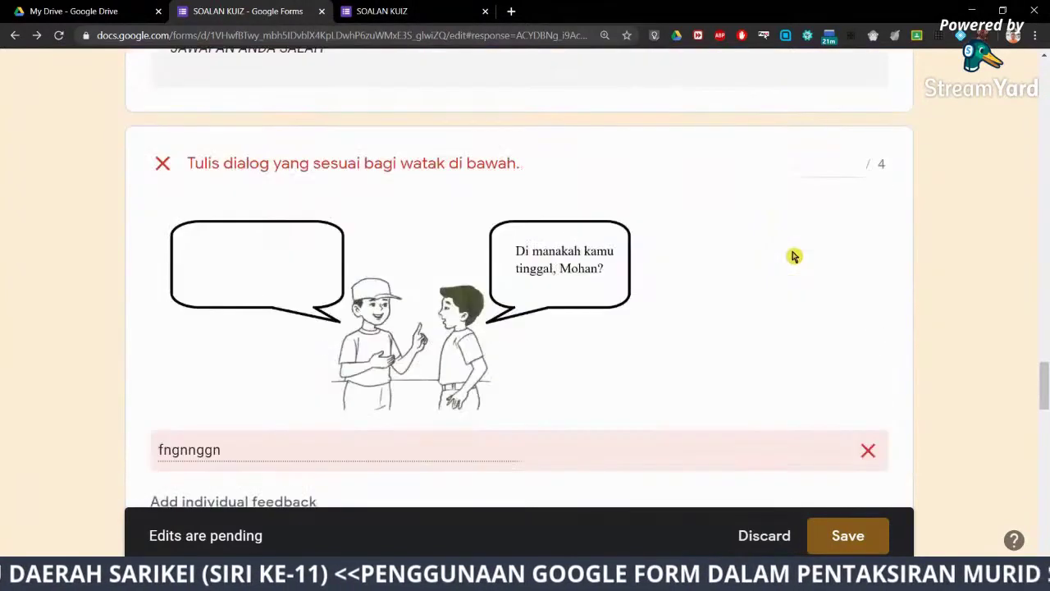
pyautogui.scroll(-2, 734, 244)
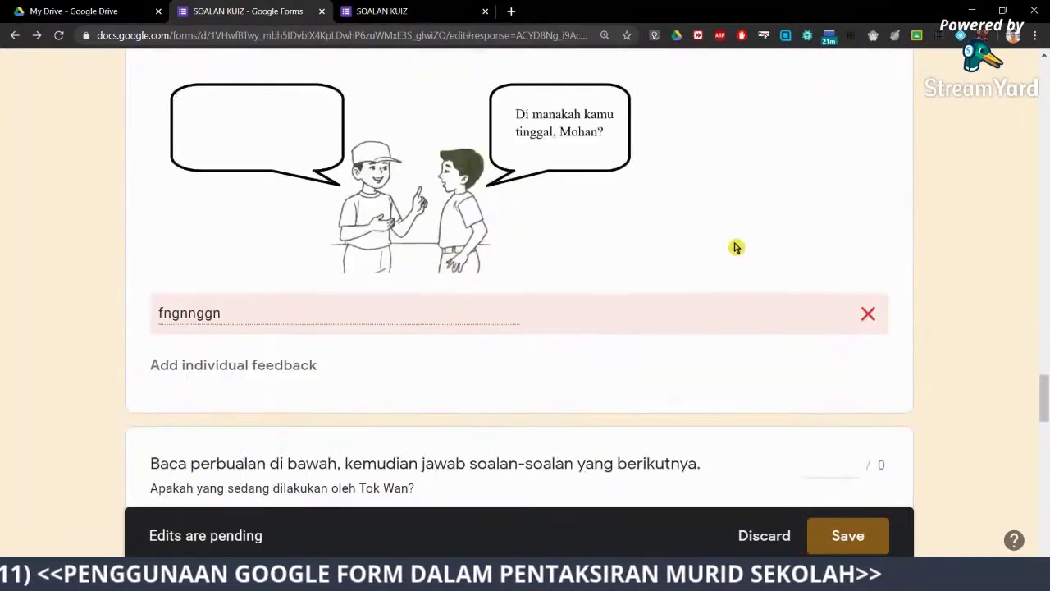
pyautogui.scroll(1, 710, 265)
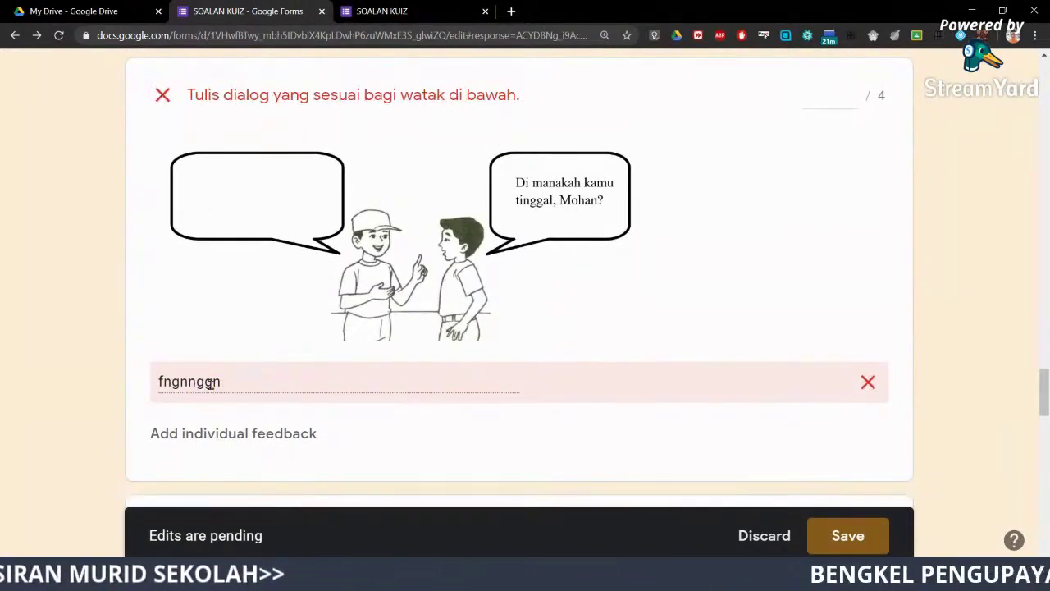
# Attach the individual feedback BETUL to the student's Tulis dialog answer.
pyautogui.click(254, 437)
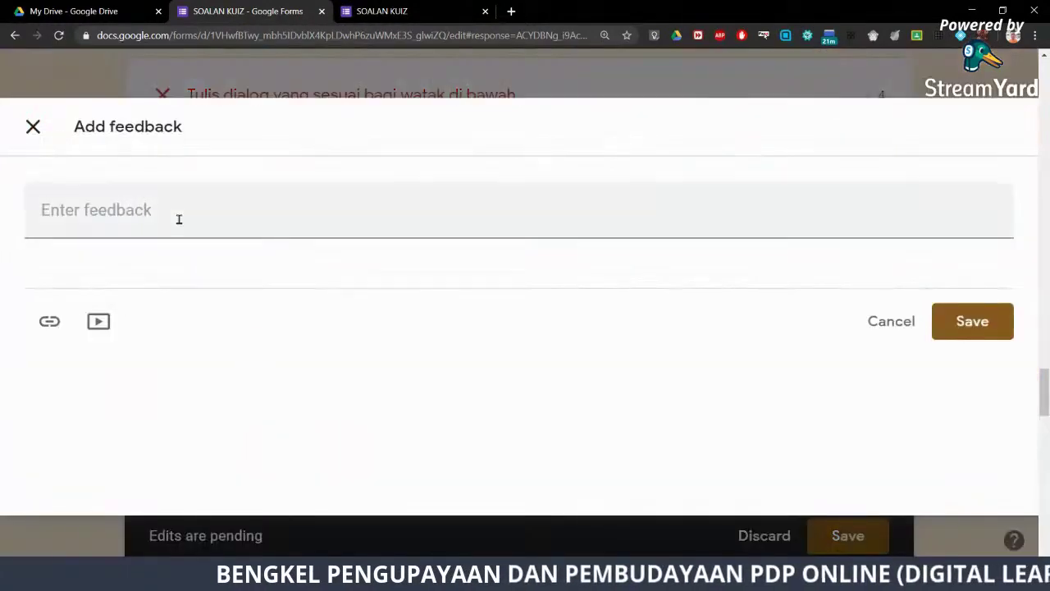
pyautogui.click(176, 214)
pyautogui.write('BETUL')
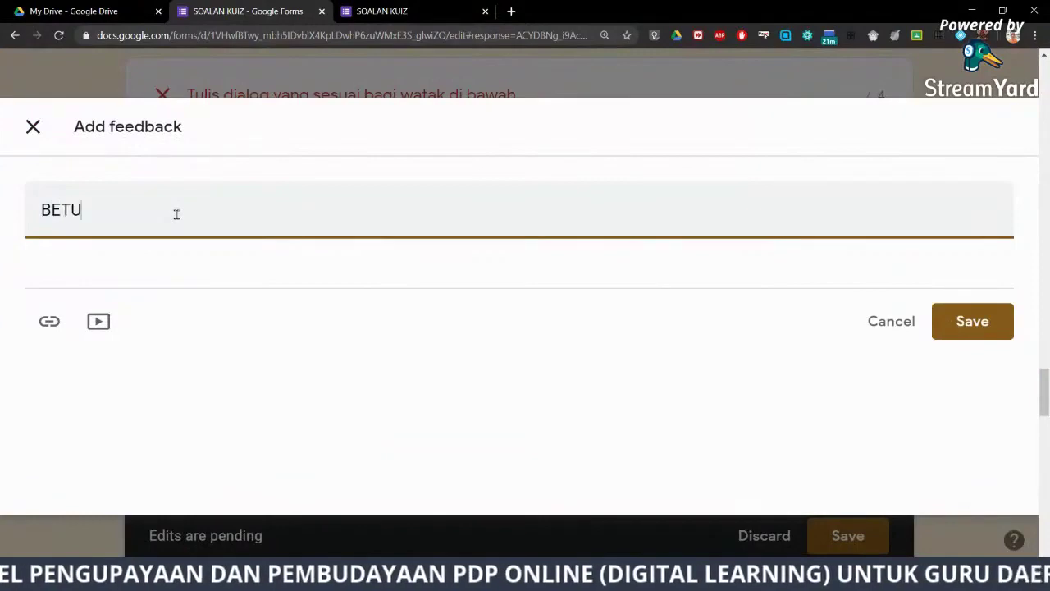
pyautogui.click(976, 332)
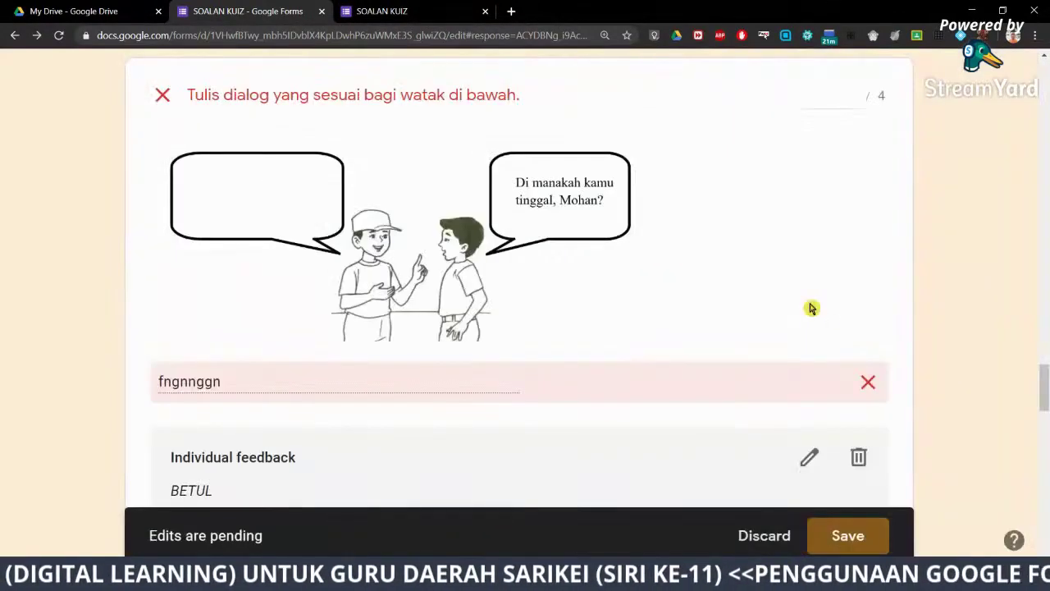
# Award the Tulis dialog answer 2 out of 4 points.
pyautogui.scroll(2, 810, 308)
pyautogui.click(845, 235)
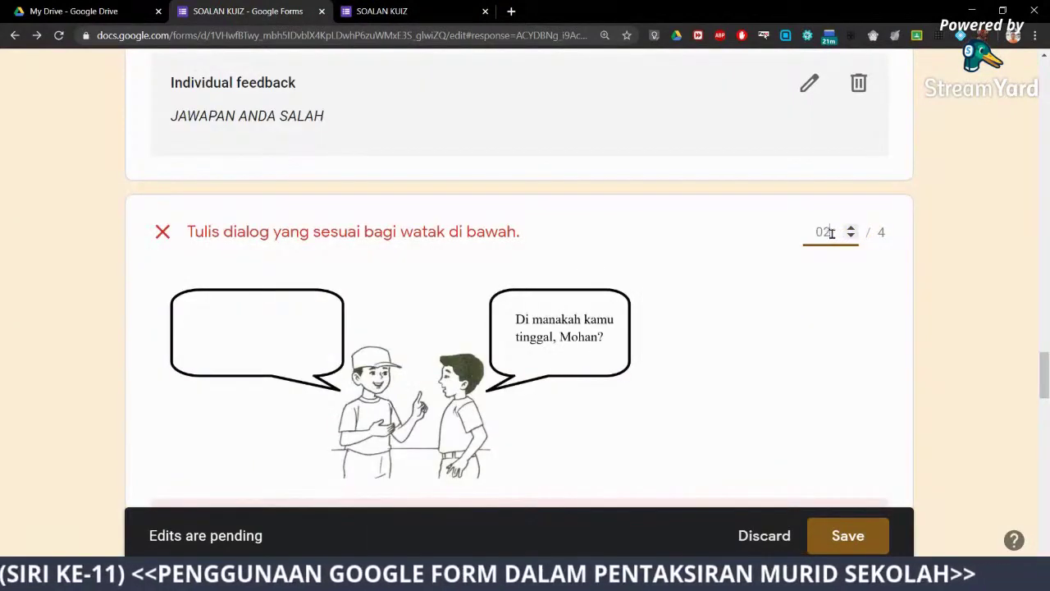
pyautogui.click(796, 340)
pyautogui.scroll(-2, 802, 338)
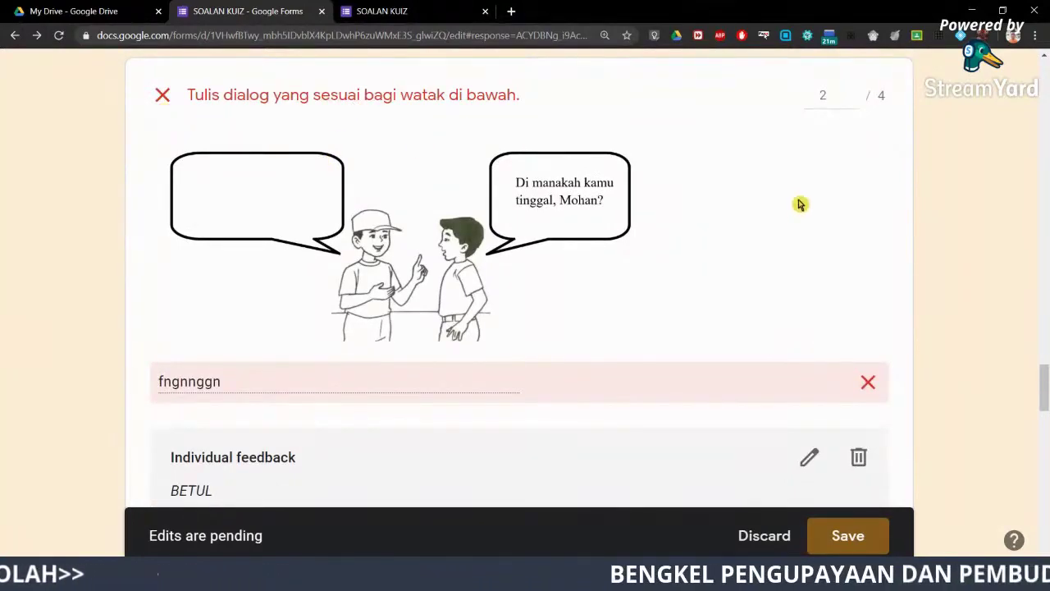
pyautogui.scroll(2, 820, 162)
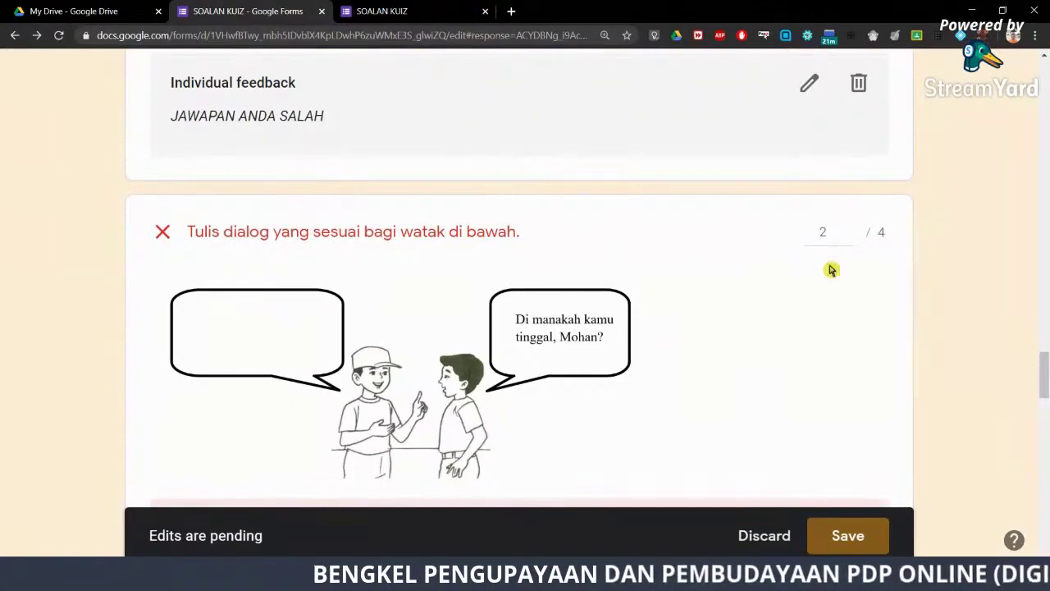
pyautogui.scroll(6, 828, 270)
pyautogui.scroll(5, 810, 297)
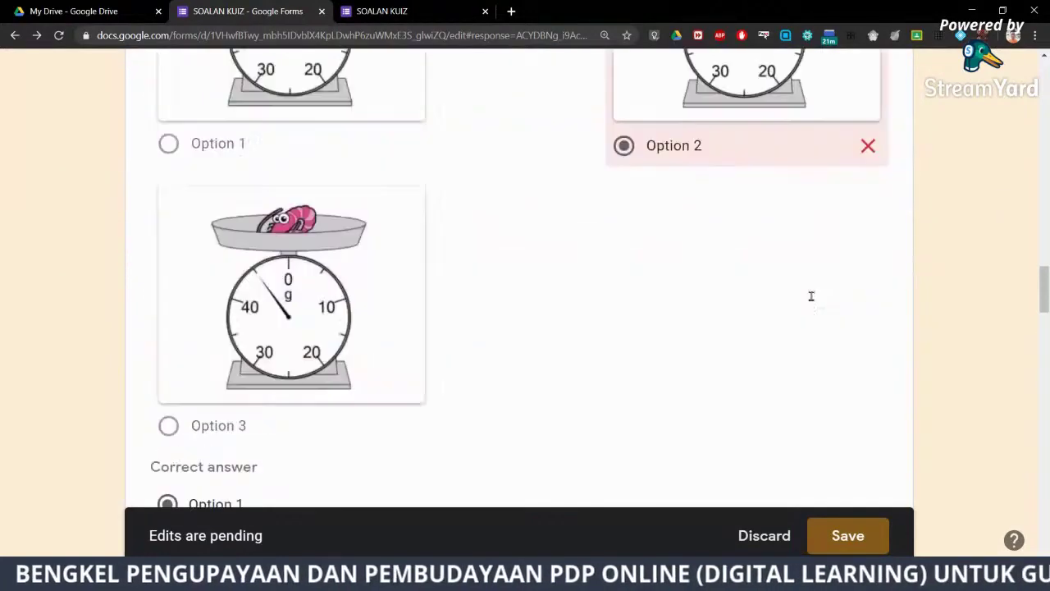
# Scroll up to the response header and back down to the 'fngnnggn' Tulis dialog answer.
pyautogui.scroll(10, 811, 297)
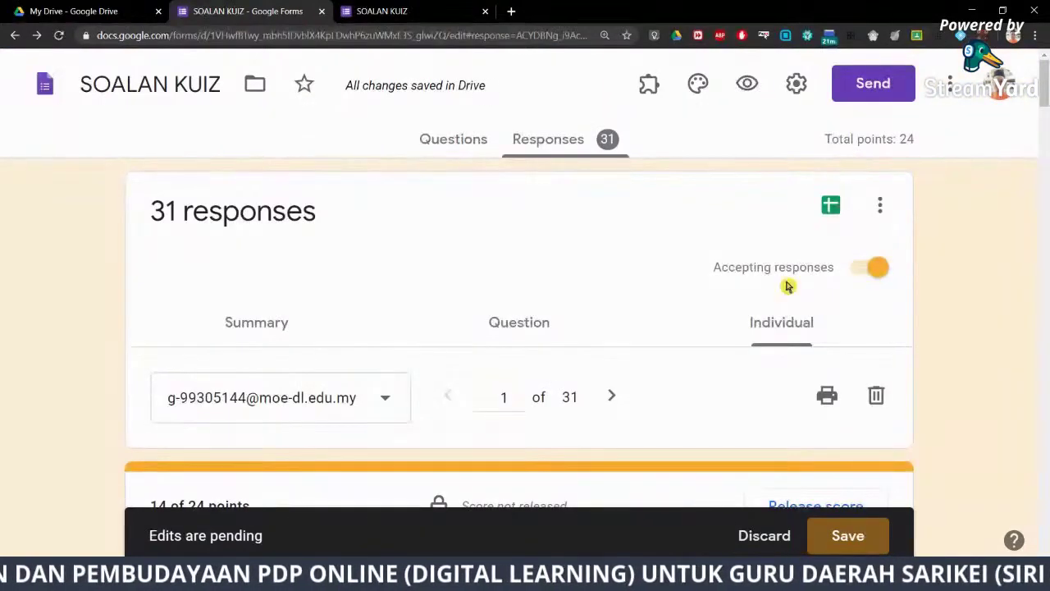
pyautogui.scroll(-3, 795, 304)
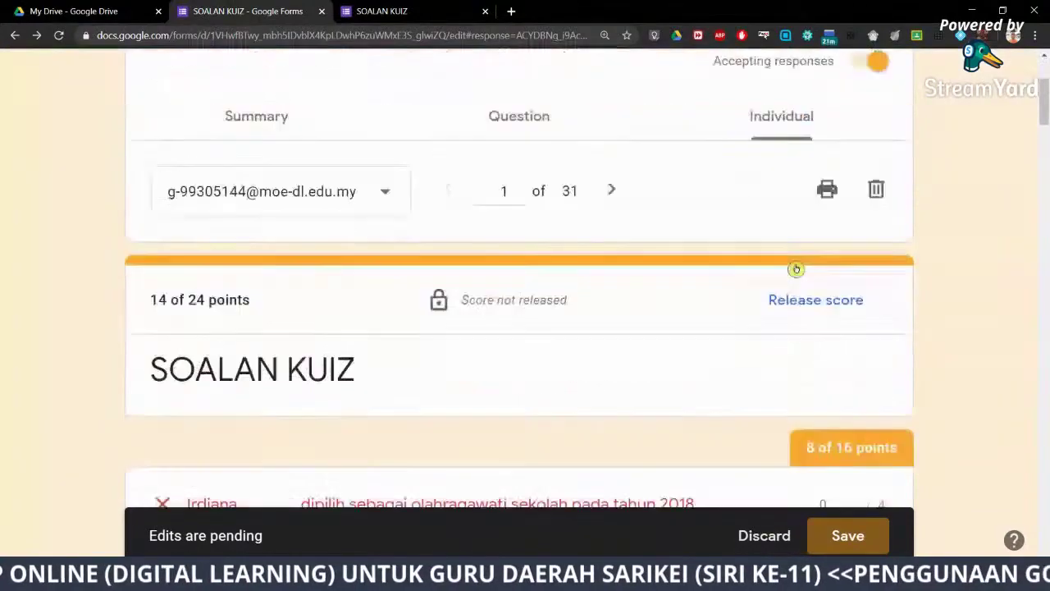
pyautogui.scroll(2, 872, 279)
pyautogui.scroll(-15, 875, 284)
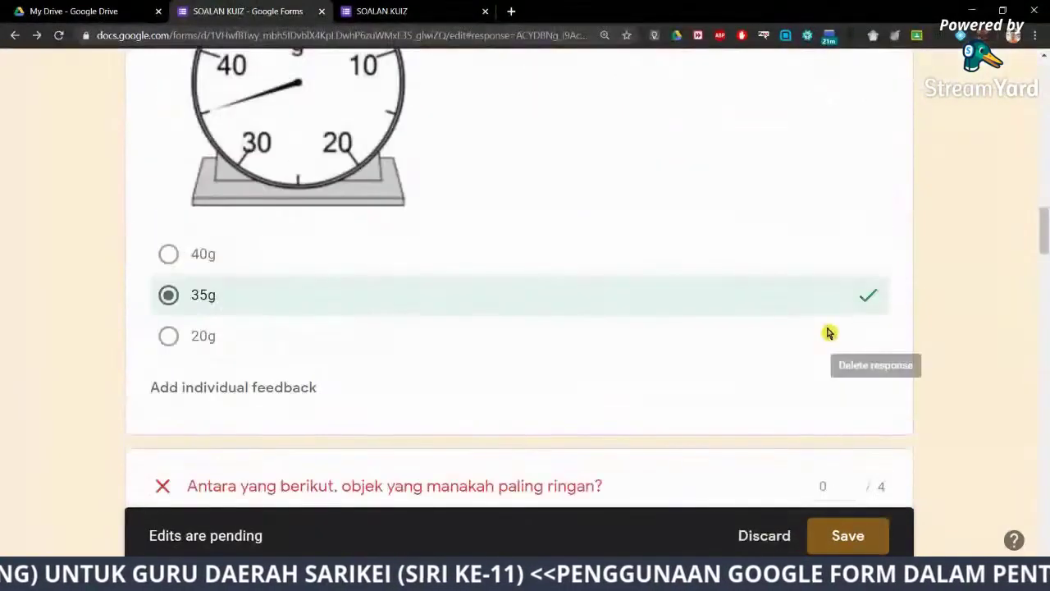
pyautogui.scroll(-15, 821, 319)
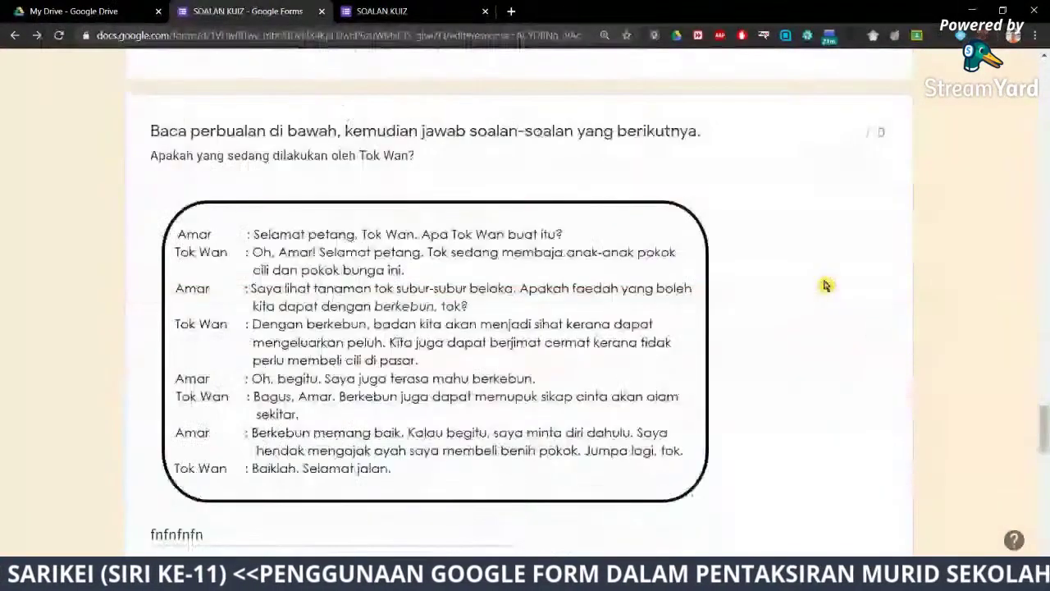
pyautogui.scroll(1, 830, 292)
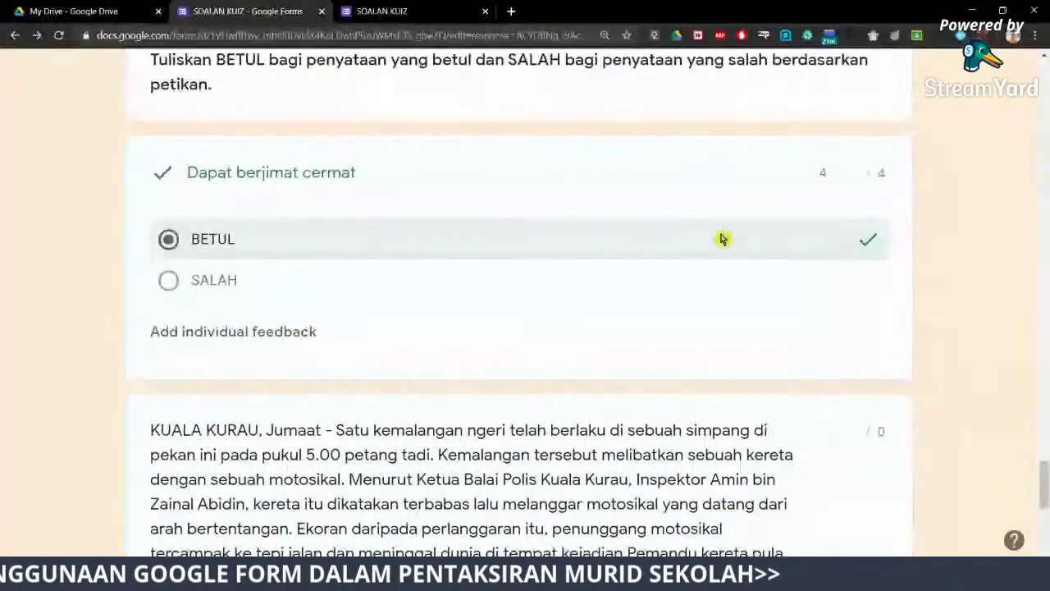
pyautogui.scroll(-6, 837, 307)
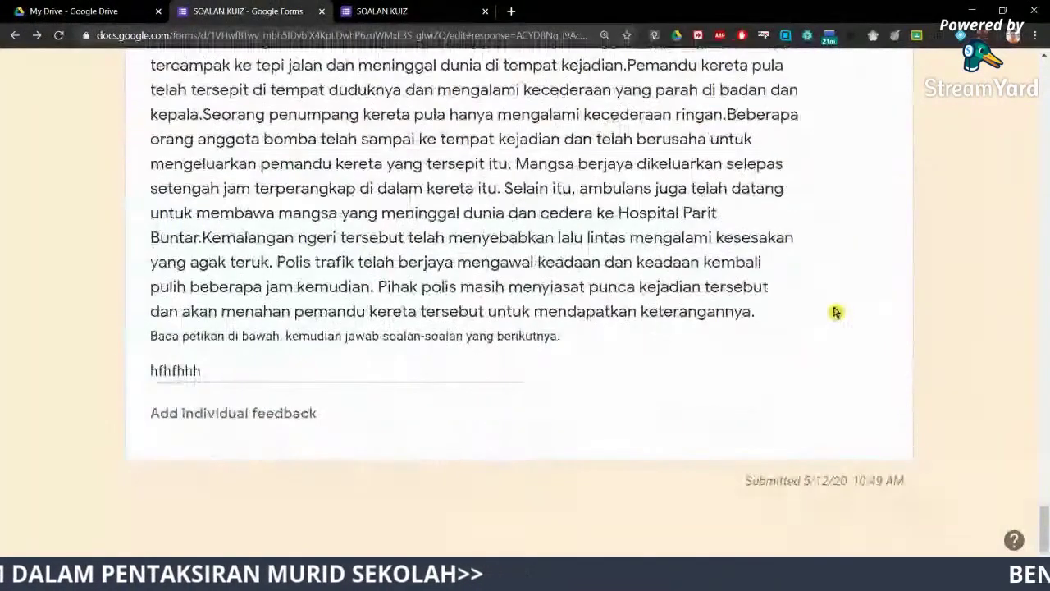
pyautogui.scroll(10, 838, 306)
pyautogui.scroll(15, 839, 306)
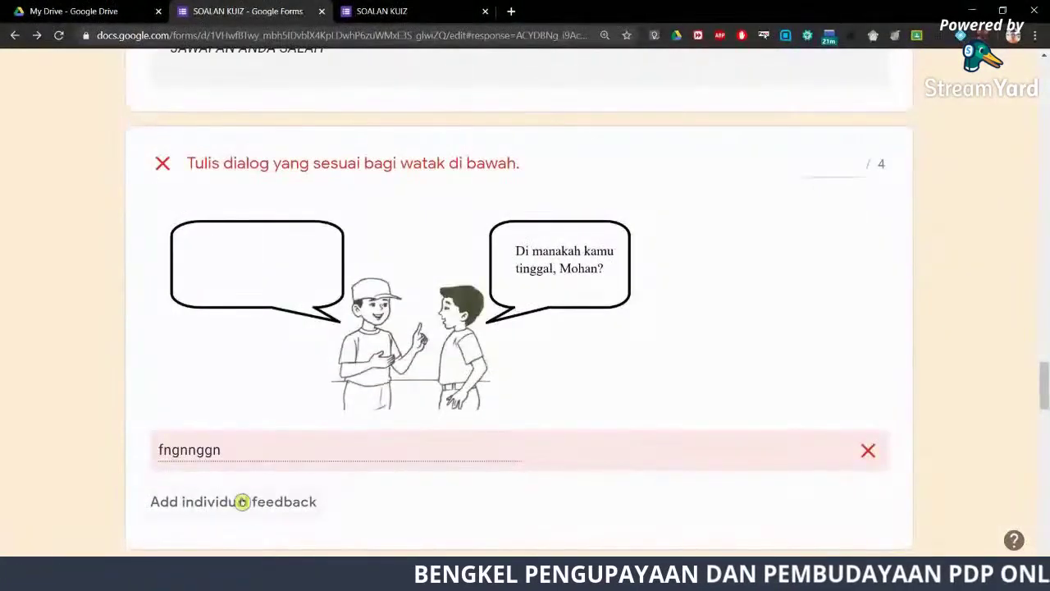
pyautogui.scroll(10, 550, 455)
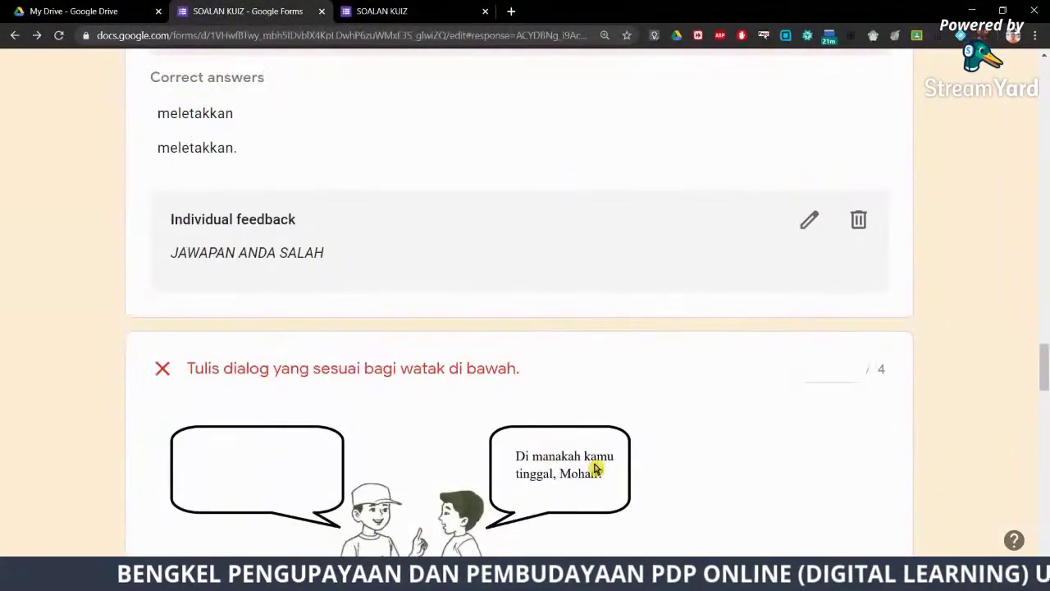
pyautogui.scroll(-4, 597, 465)
pyautogui.scroll(-8, 597, 465)
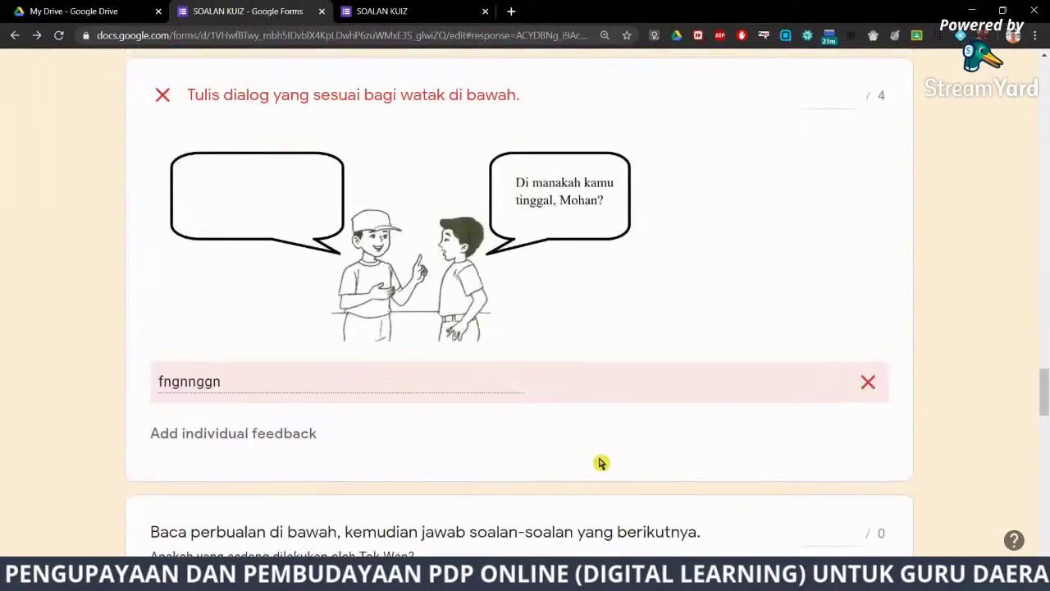
# Add individual feedback 'BETUL' to the 'Tulis dialog' answer.
pyautogui.click(246, 437)
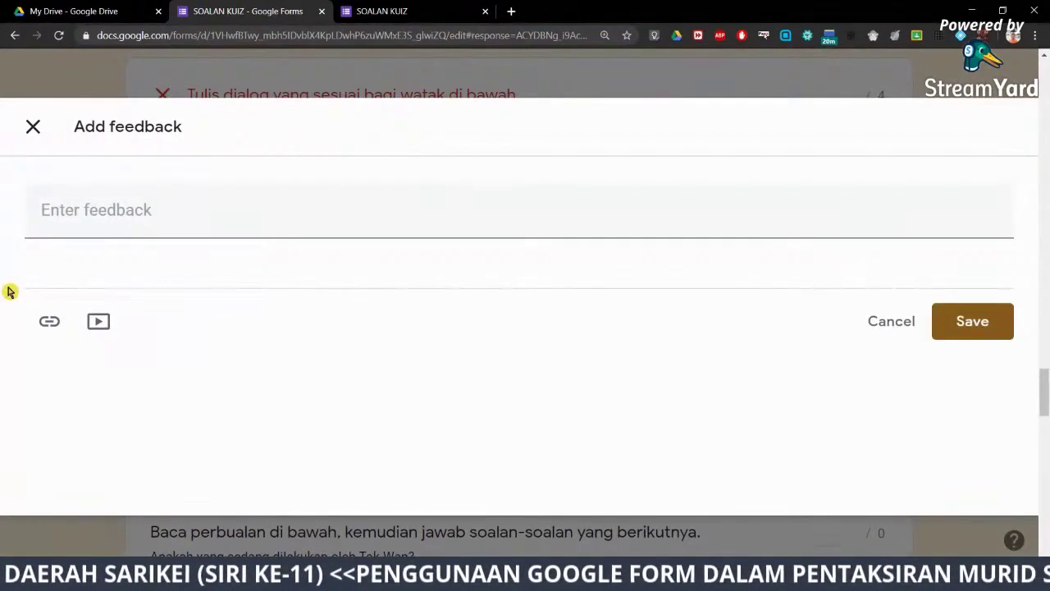
pyautogui.click(55, 202)
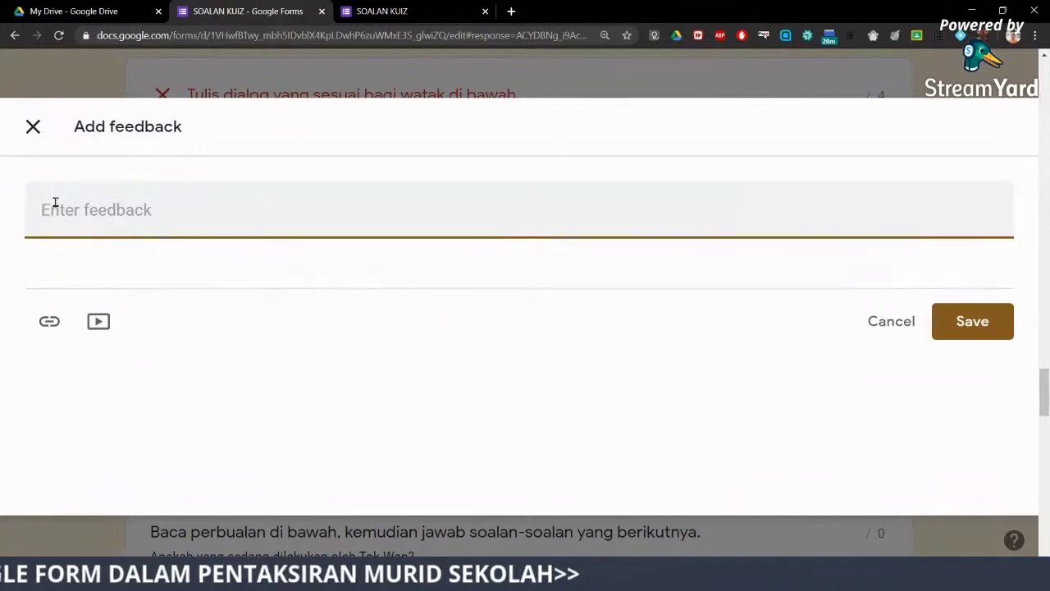
pyautogui.write('BETUL')
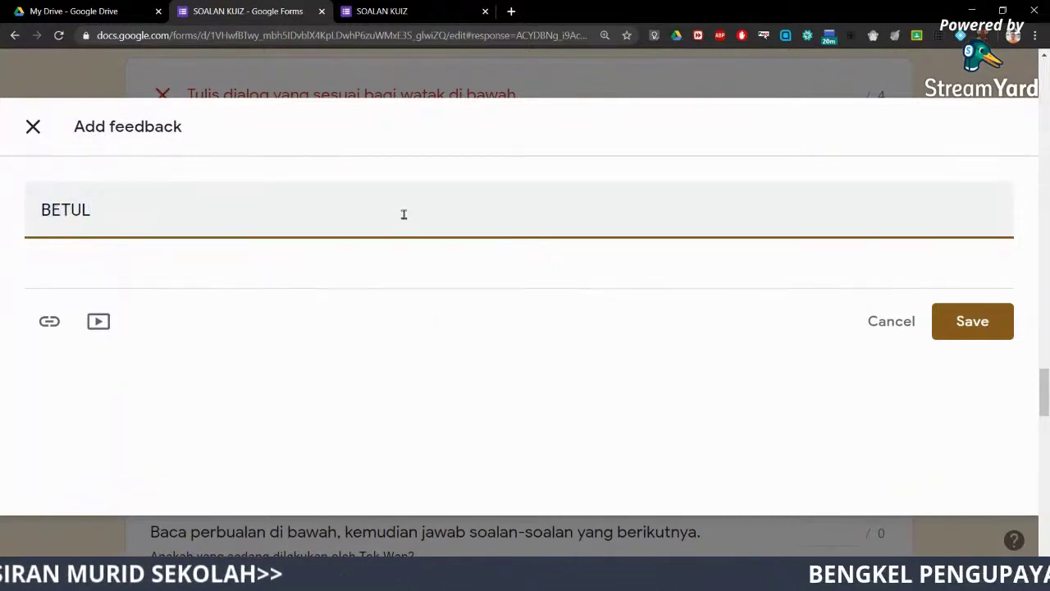
pyautogui.click(955, 330)
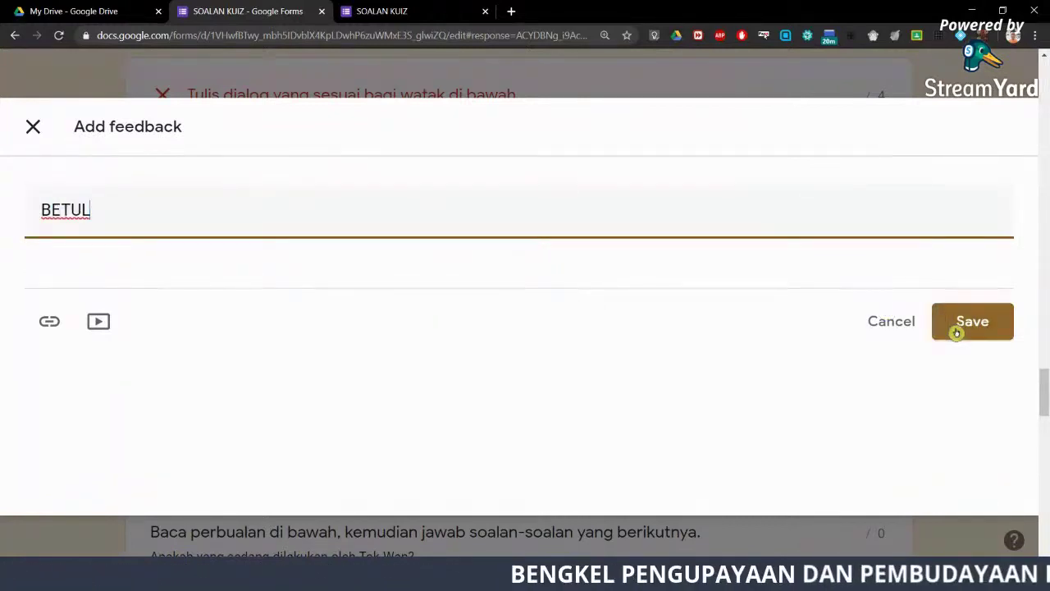
pyautogui.click(955, 331)
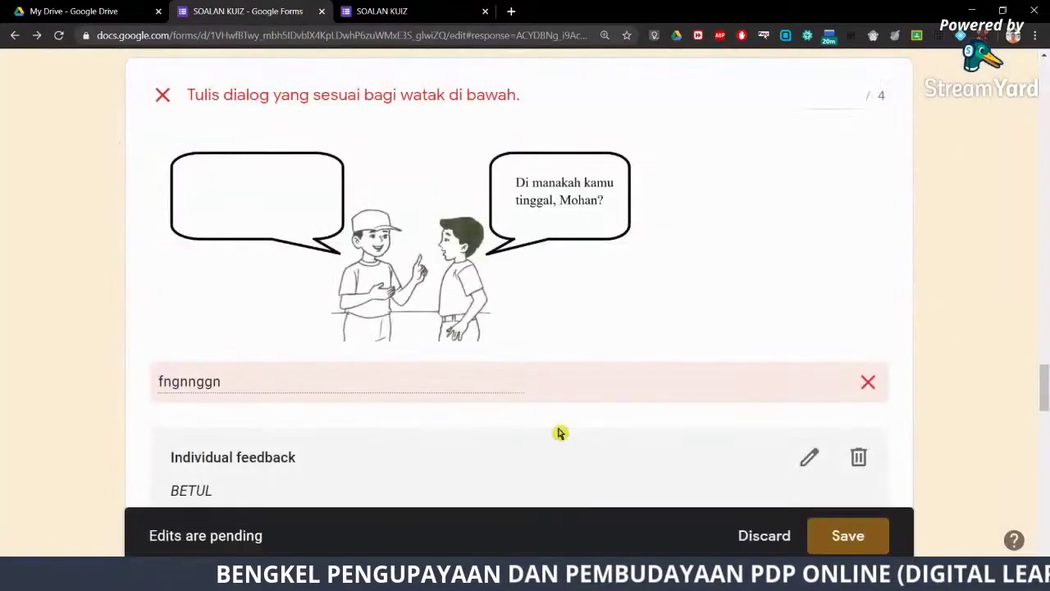
# Save the pending edits to this response.
pyautogui.click(837, 536)
pyautogui.scroll(-20, 847, 398)
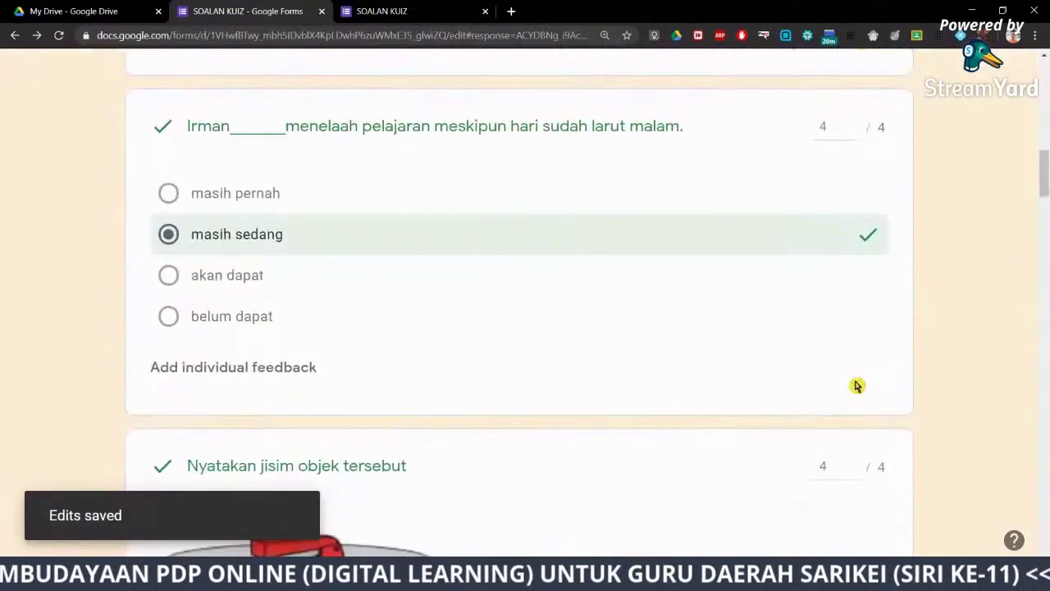
pyautogui.scroll(-20, 852, 398)
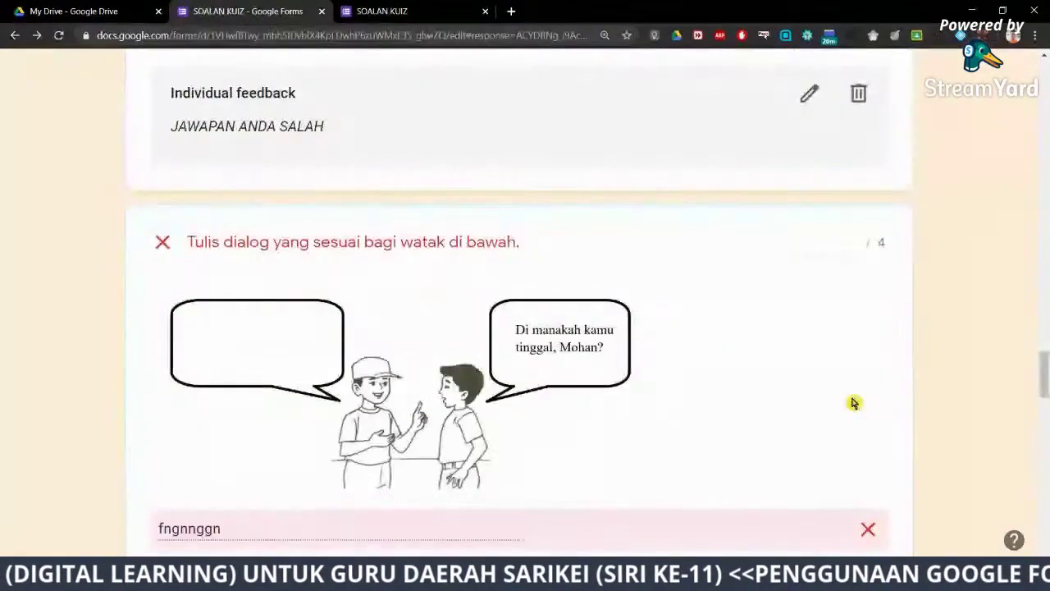
pyautogui.scroll(-4, 852, 403)
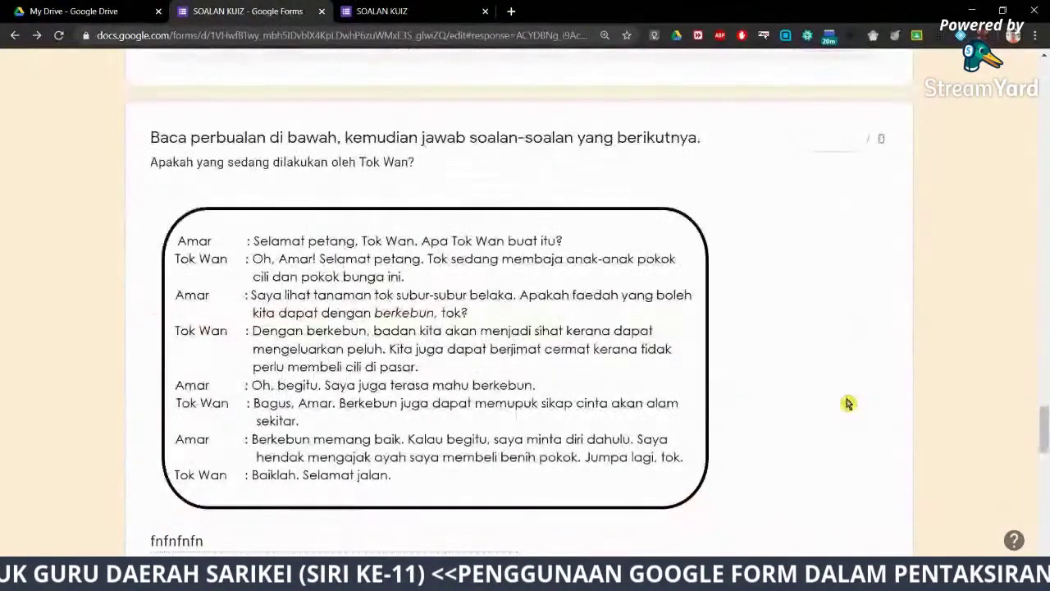
pyautogui.scroll(3, 848, 403)
pyautogui.scroll(3, 848, 403)
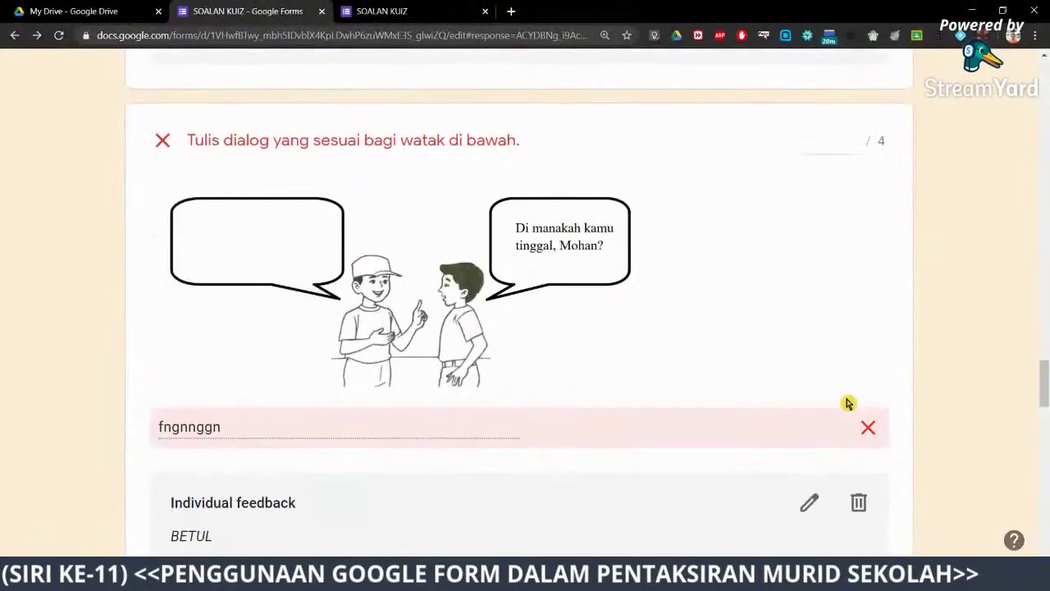
# Award 3 points to the dialog answer and save the score.
pyautogui.click(839, 247)
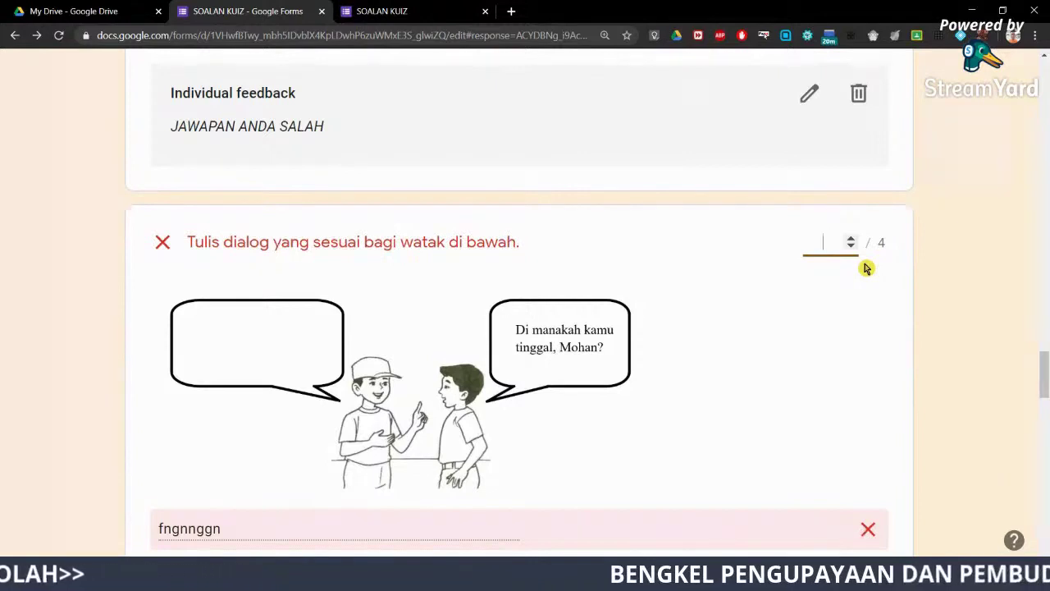
pyautogui.write('3')
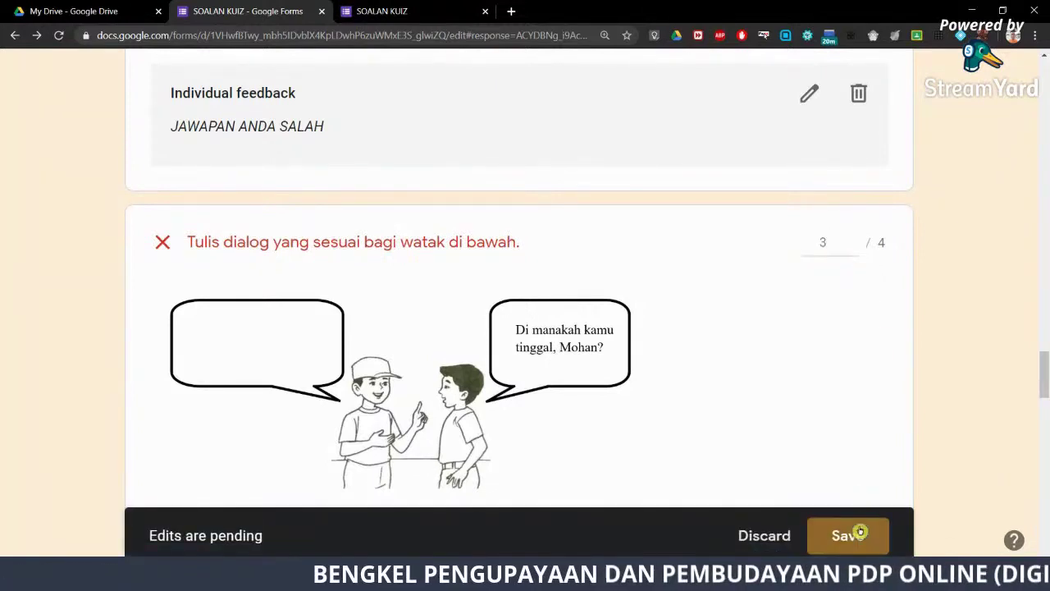
pyautogui.click(859, 533)
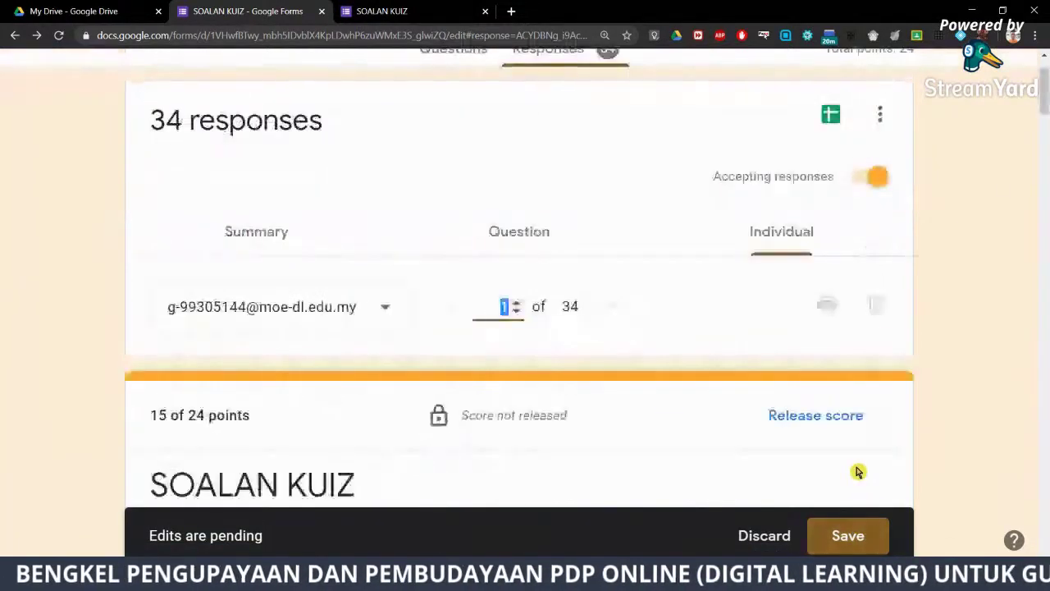
# Scroll through response 1's marked answers and feedback, then return to the top.
pyautogui.scroll(-4, 963, 318)
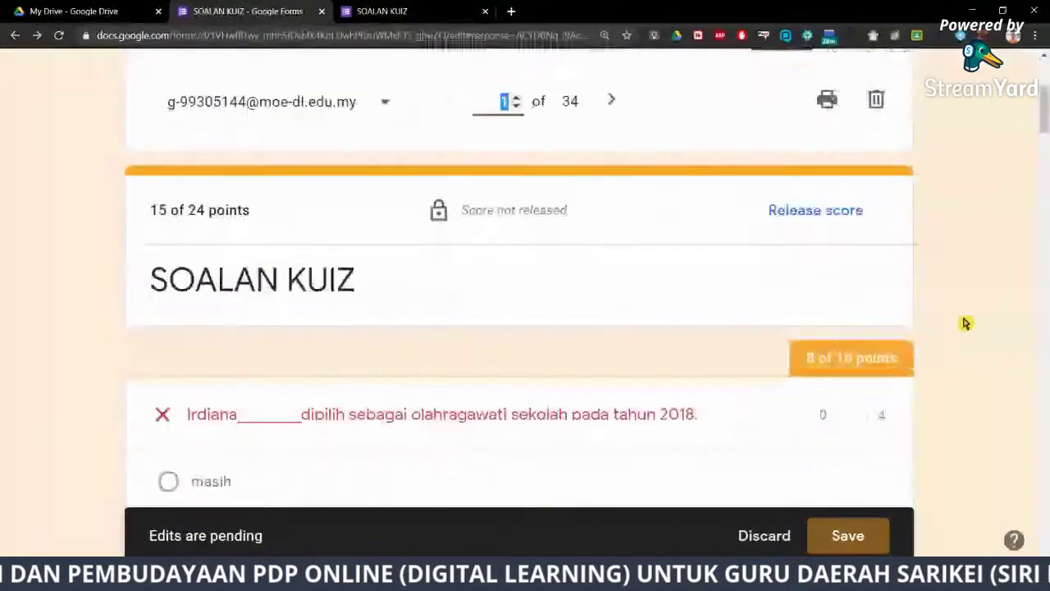
pyautogui.scroll(-1, 965, 323)
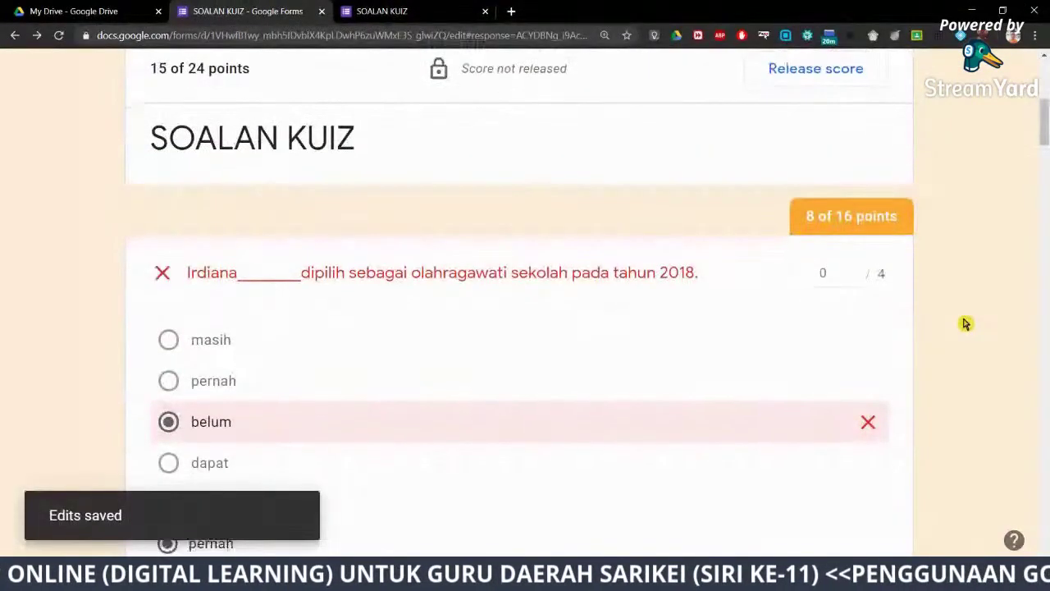
pyautogui.scroll(-5, 965, 323)
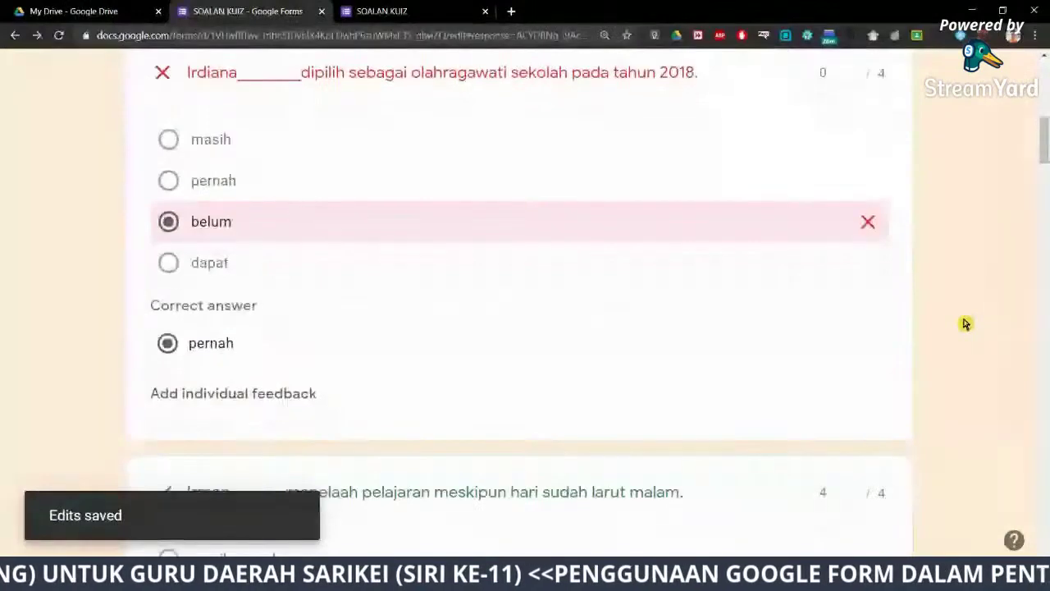
pyautogui.scroll(-20, 957, 343)
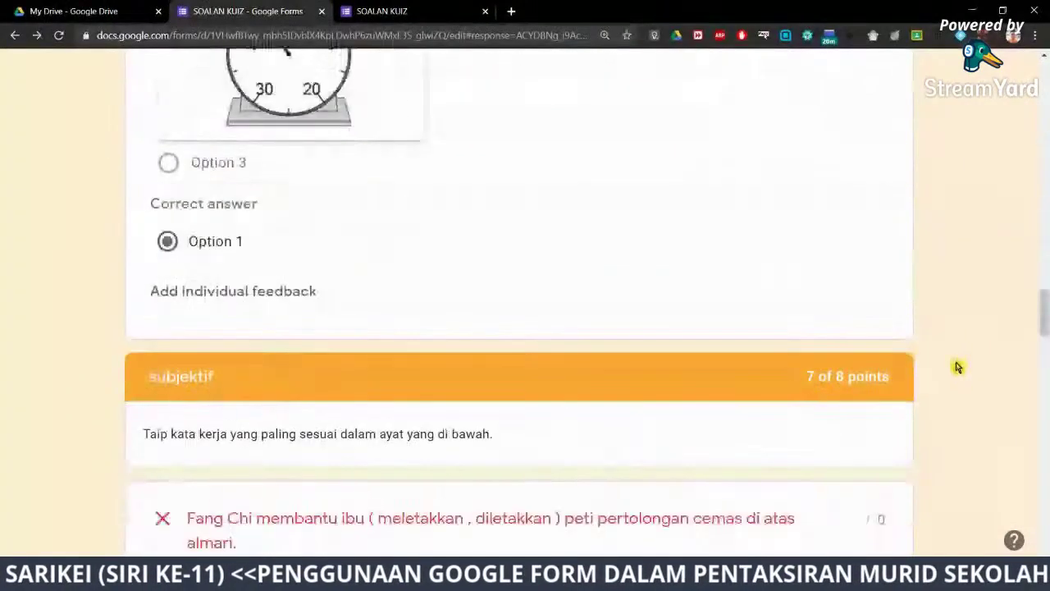
pyautogui.scroll(-15, 961, 361)
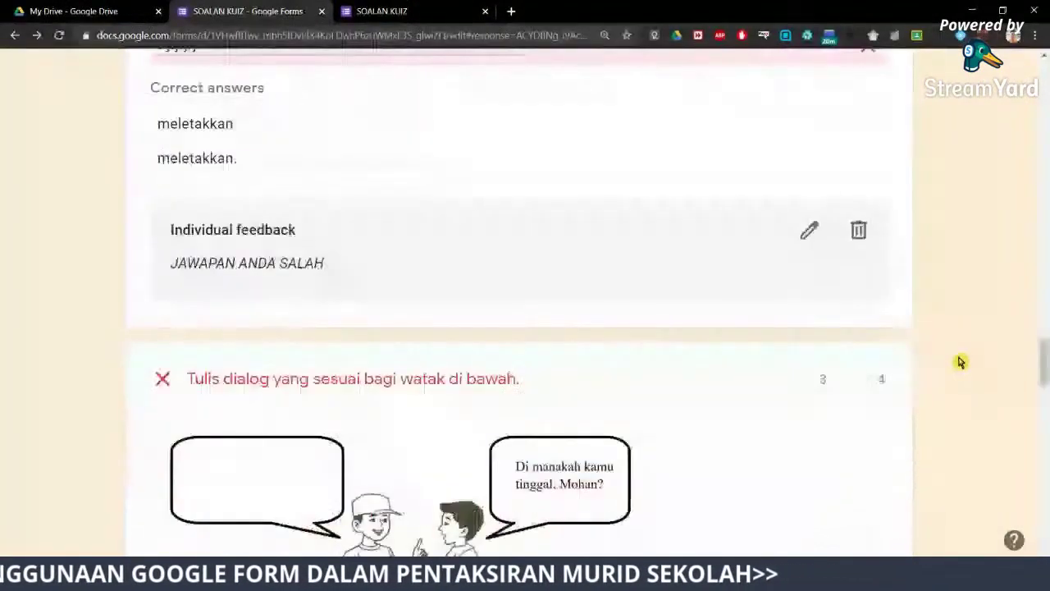
pyautogui.scroll(-15, 960, 362)
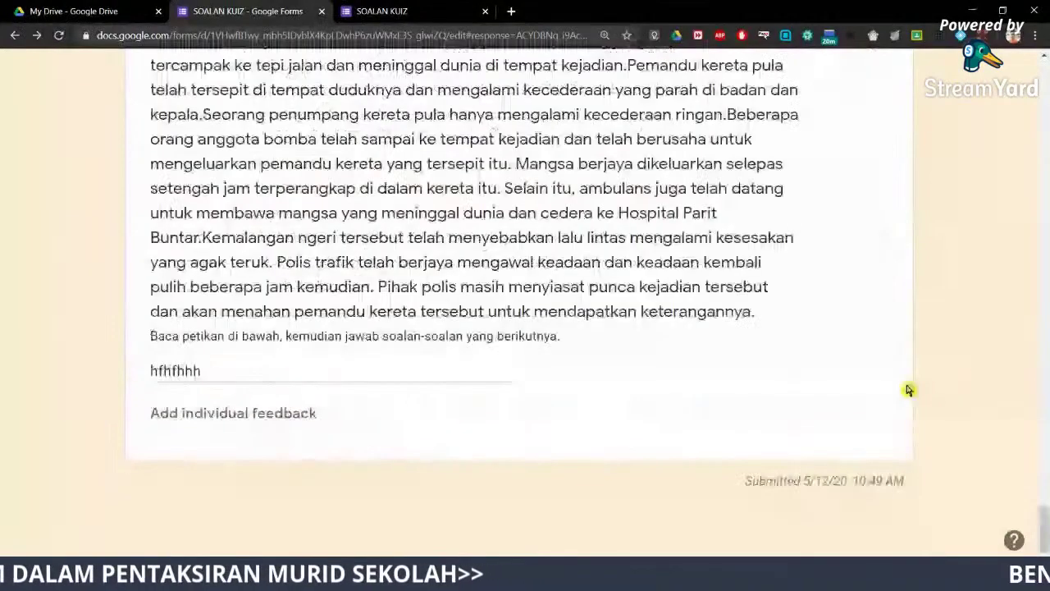
pyautogui.scroll(5, 530, 492)
pyautogui.scroll(15, 530, 492)
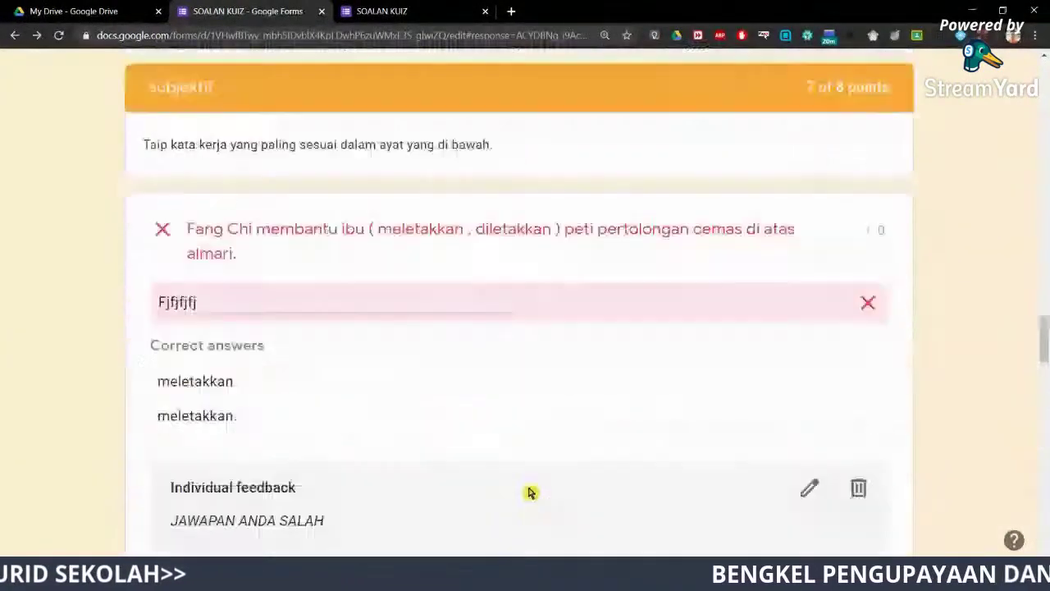
pyautogui.scroll(-4, 677, 389)
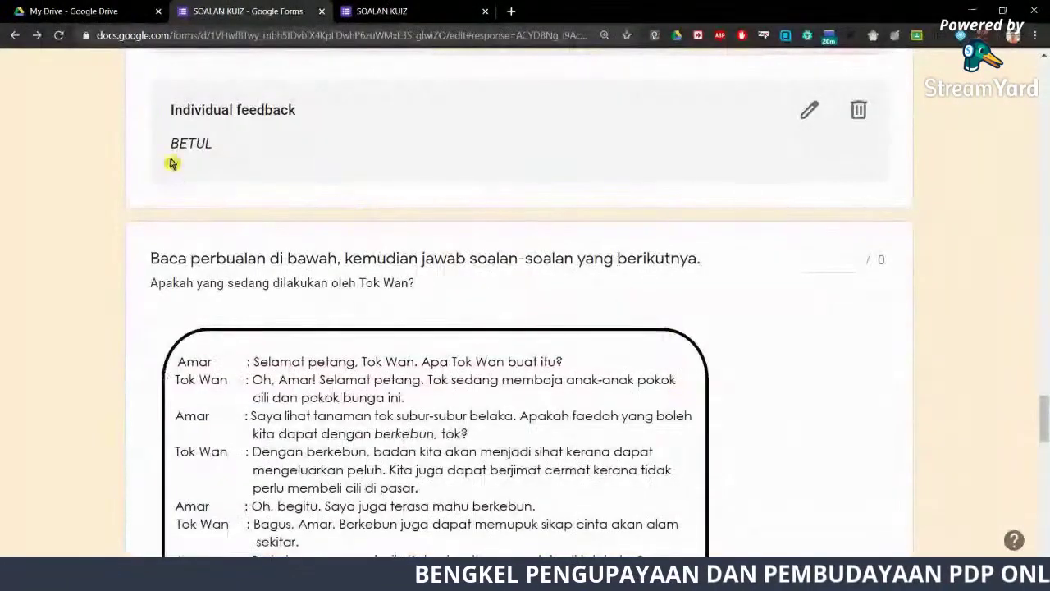
pyautogui.scroll(3, 1047, 111)
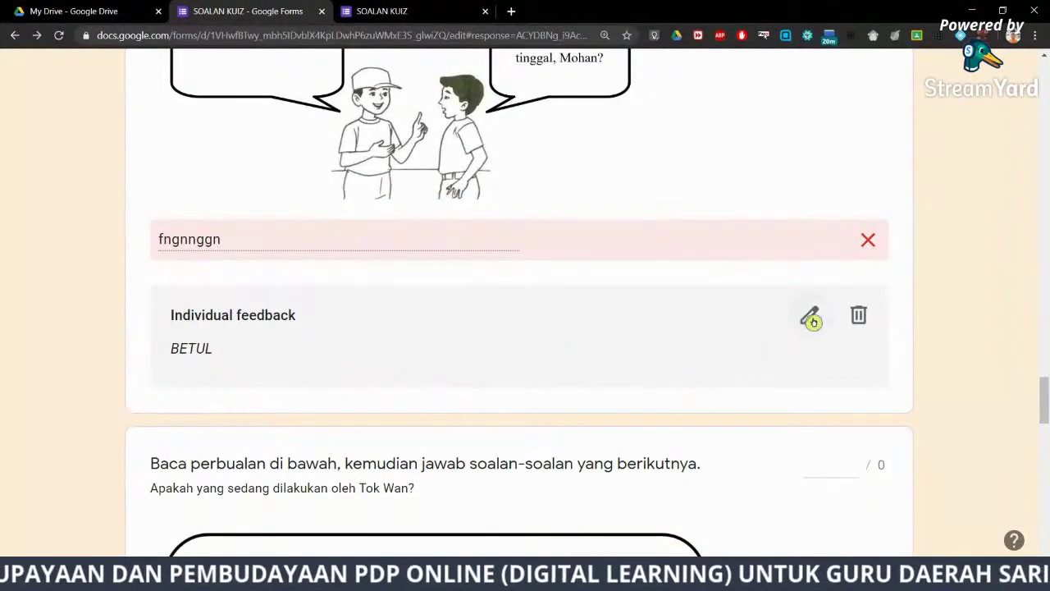
pyautogui.scroll(3, 812, 320)
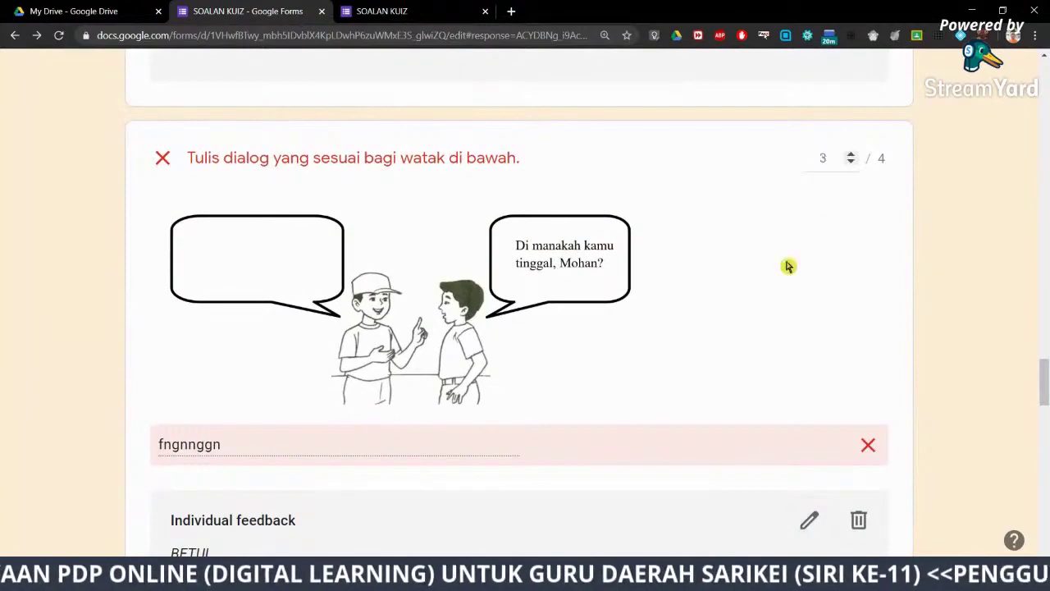
pyautogui.scroll(-3, 784, 447)
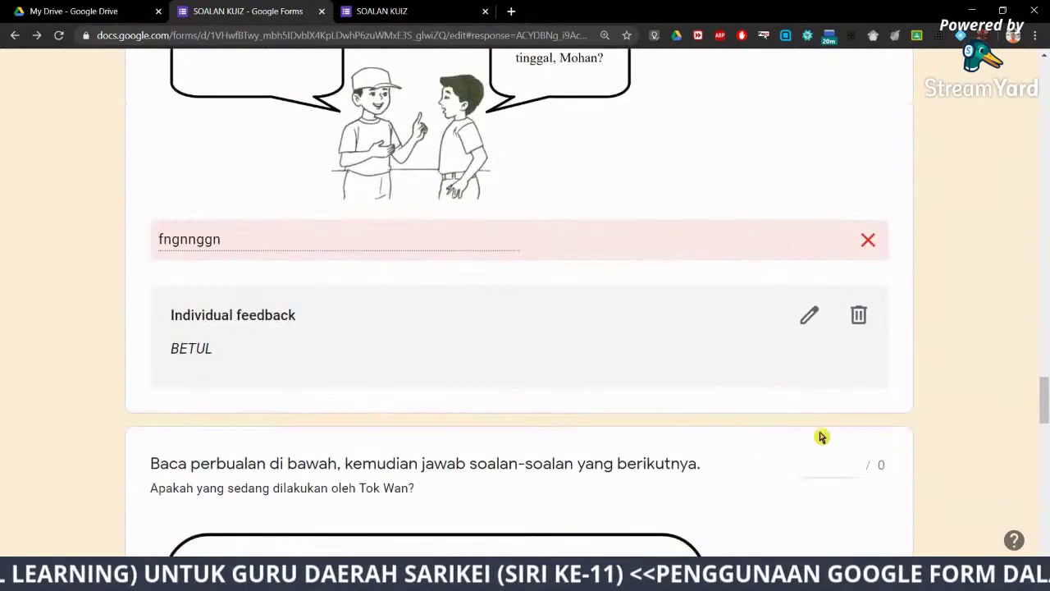
pyautogui.scroll(2, 733, 370)
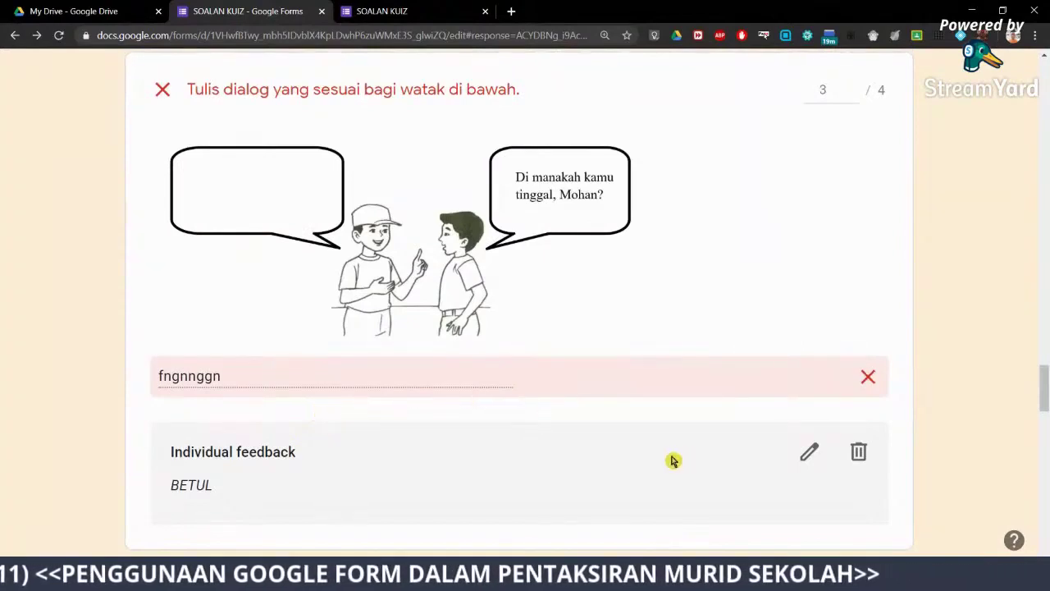
pyautogui.scroll(2, 701, 420)
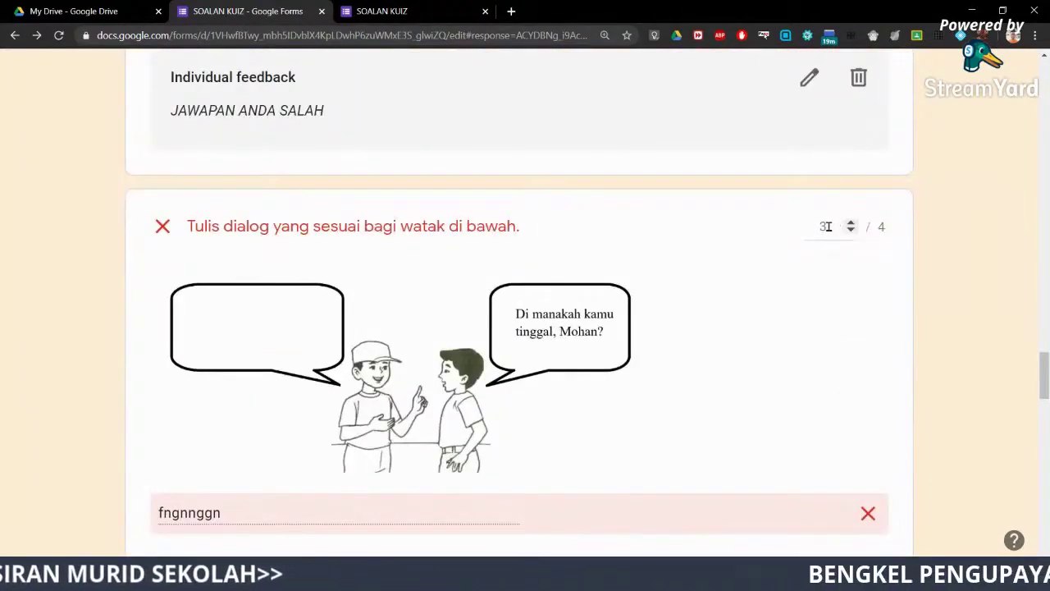
pyautogui.scroll(20, 808, 356)
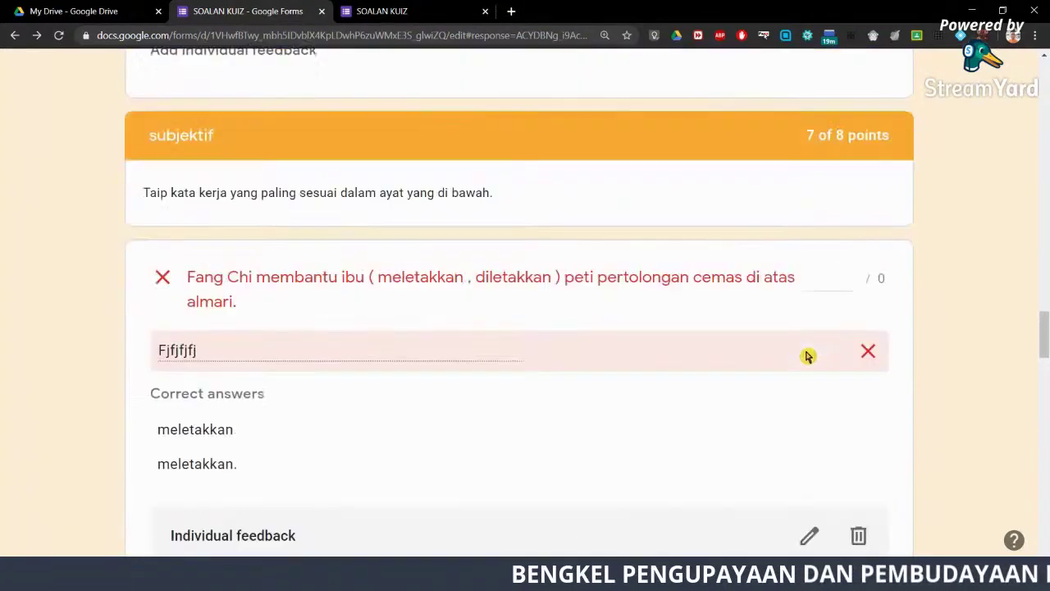
pyautogui.scroll(5, 861, 375)
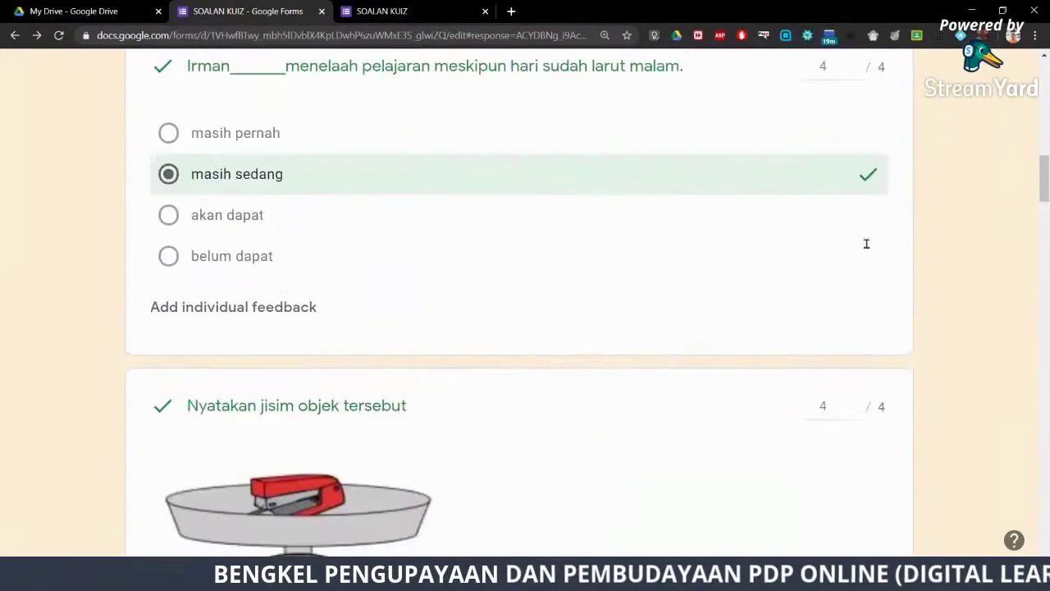
pyautogui.scroll(10, 745, 346)
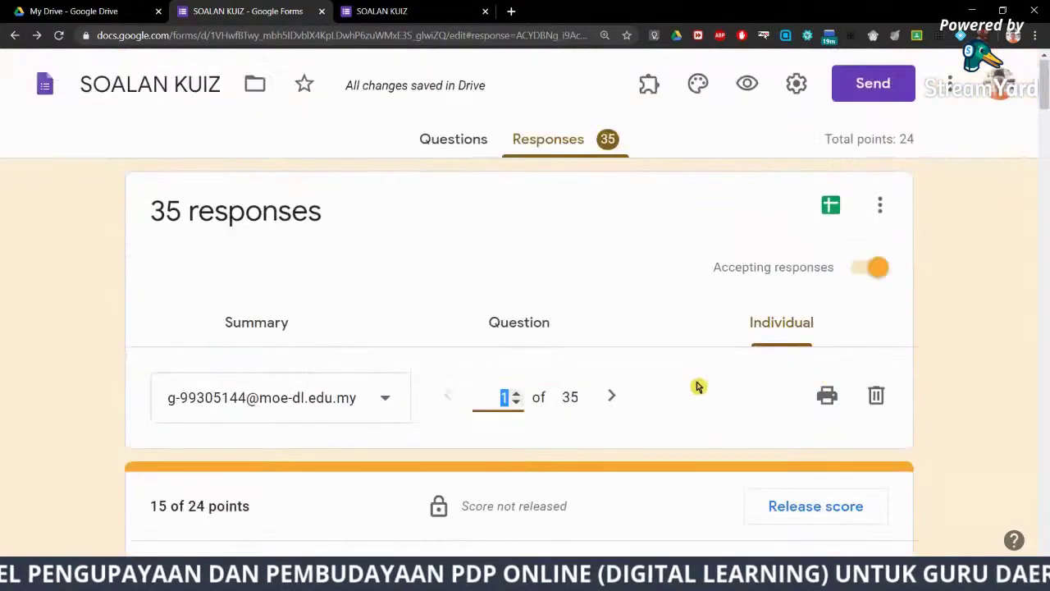
pyautogui.scroll(-3, 689, 394)
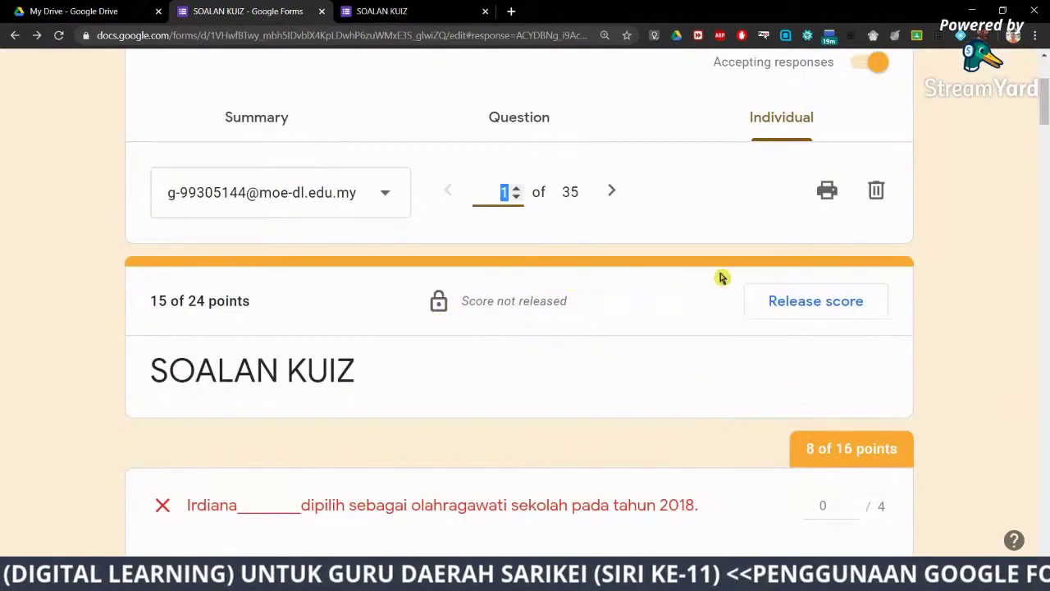
# Release the 15-of-24 score to only the first respondent, leaving all others unselected.
pyautogui.click(815, 317)
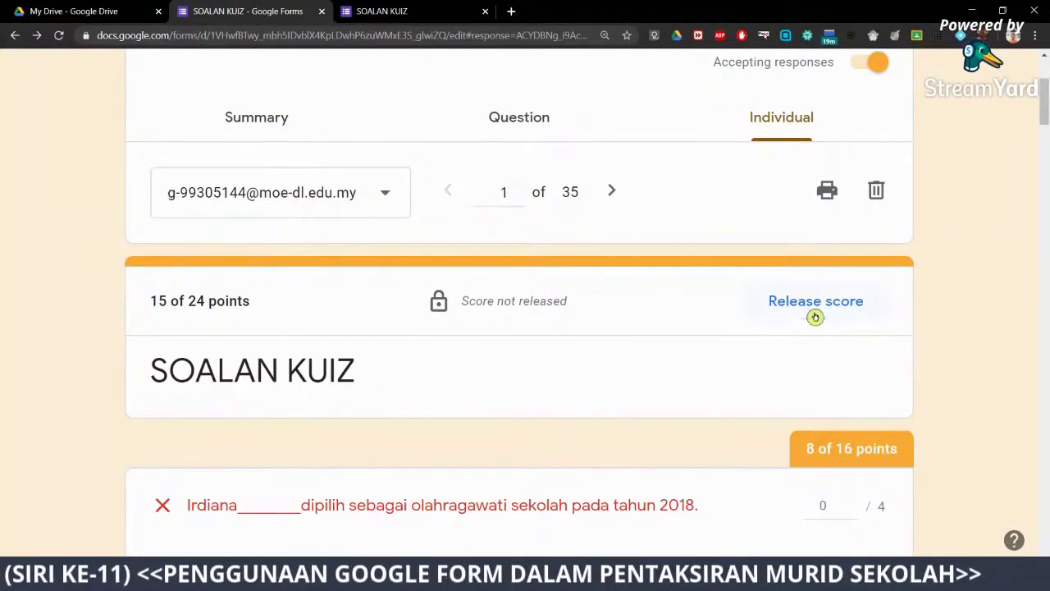
pyautogui.click(813, 317)
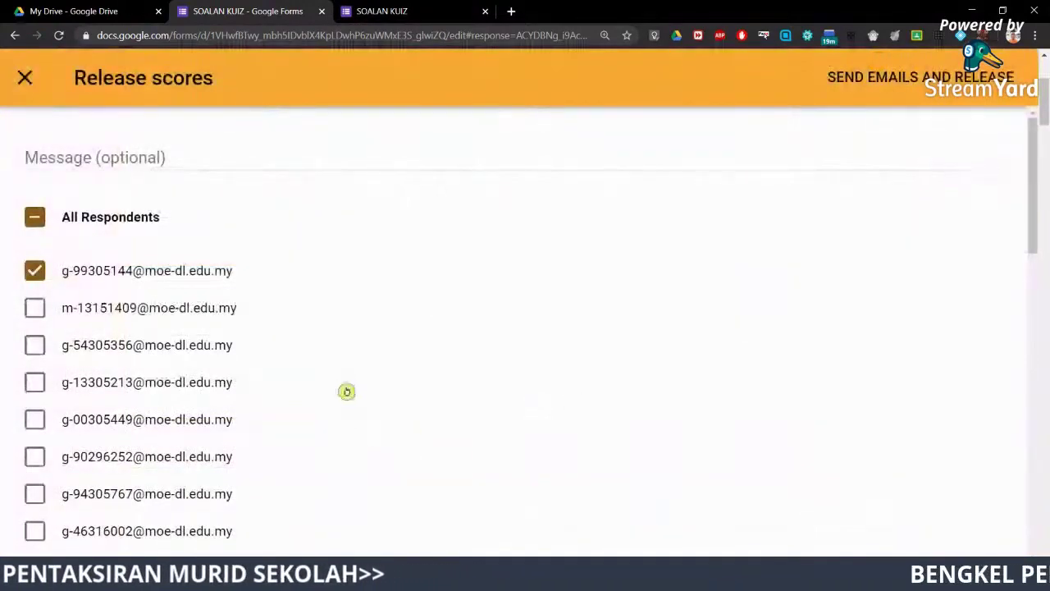
pyautogui.scroll(-7, 349, 431)
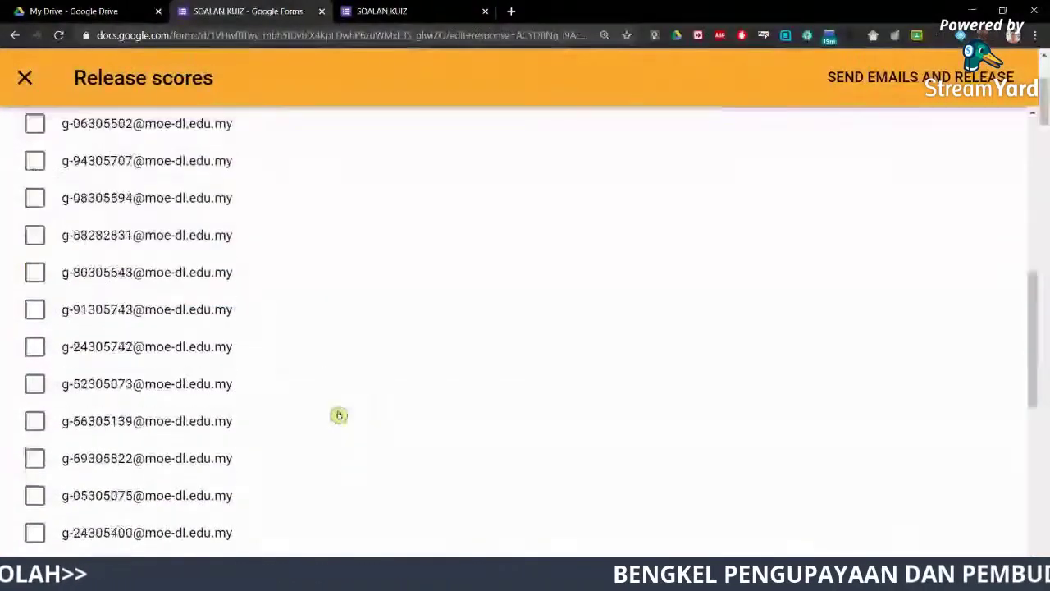
pyautogui.scroll(8, 362, 440)
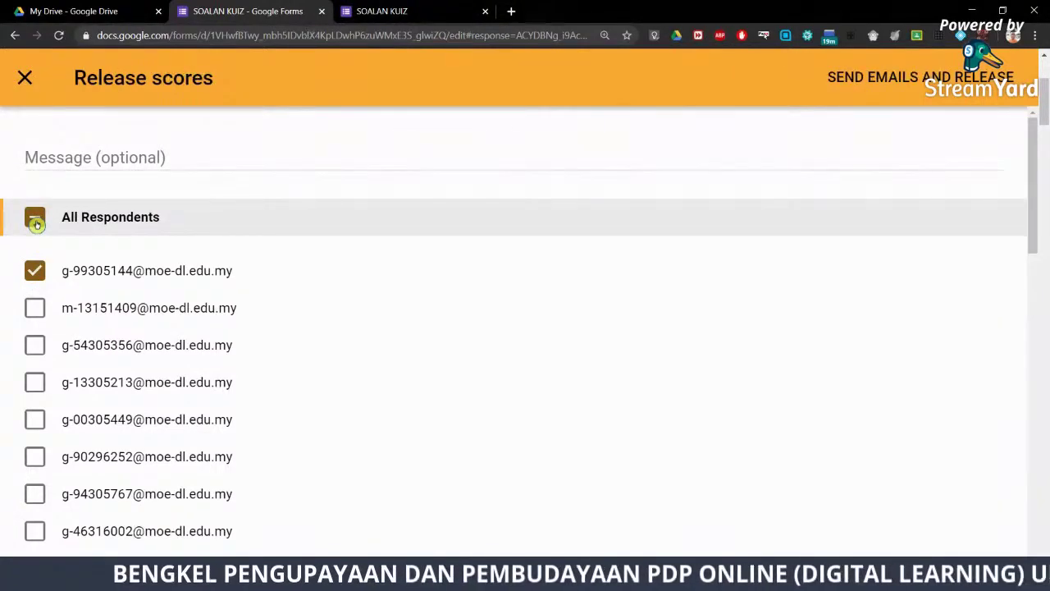
pyautogui.click(36, 220)
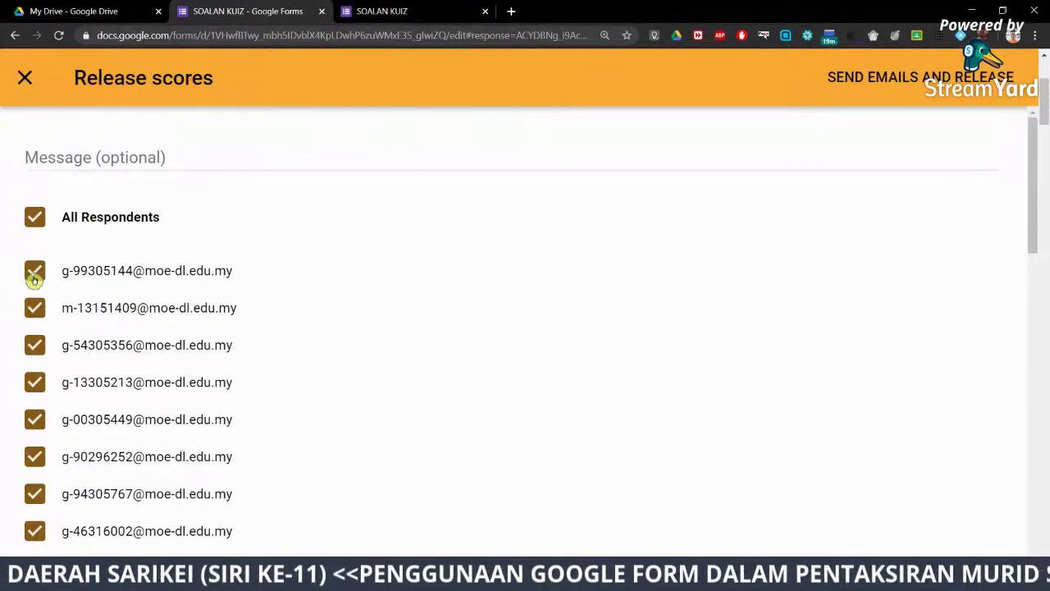
pyautogui.click(35, 222)
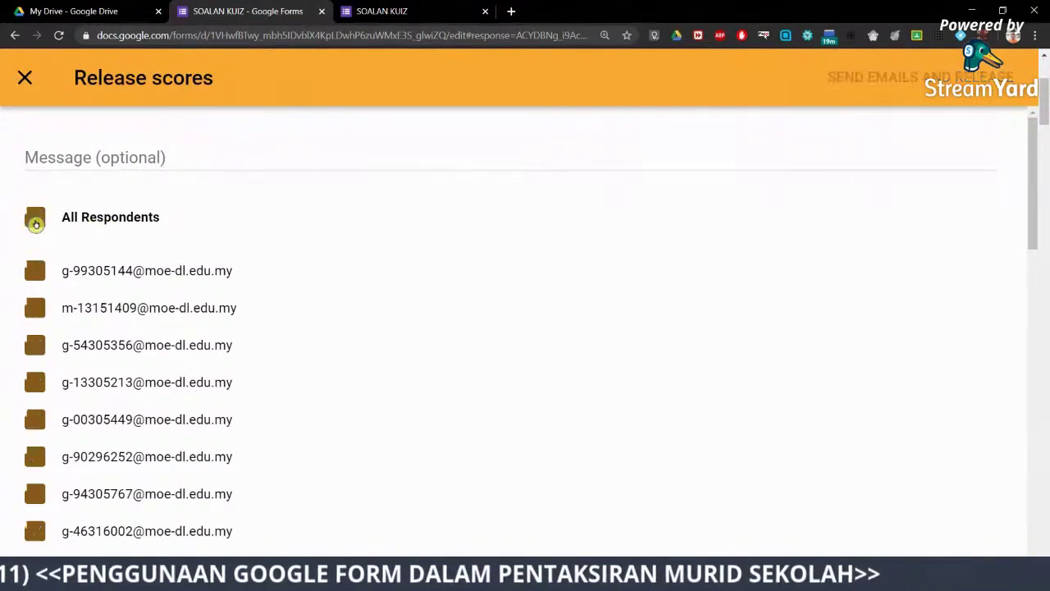
pyautogui.click(35, 275)
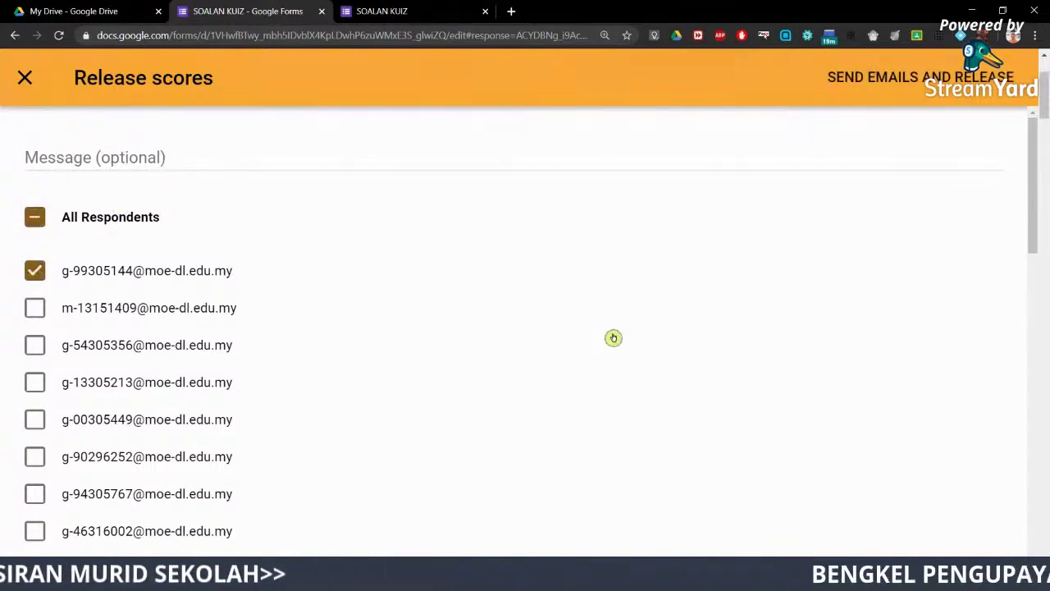
pyautogui.scroll(-10, 626, 328)
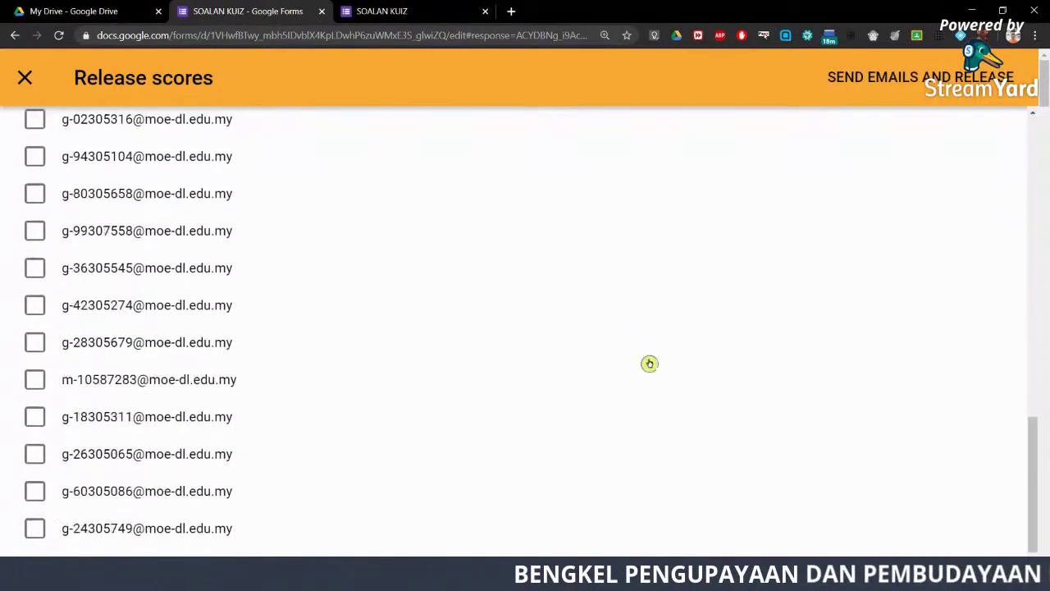
pyautogui.scroll(12, 649, 366)
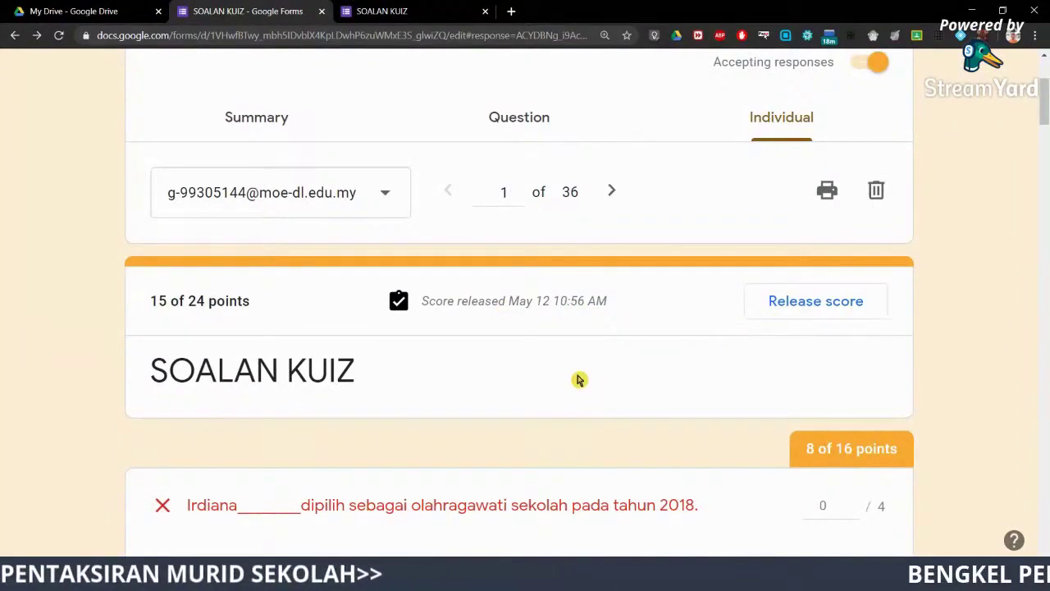
pyautogui.scroll(-10, 578, 379)
pyautogui.scroll(-5, 534, 328)
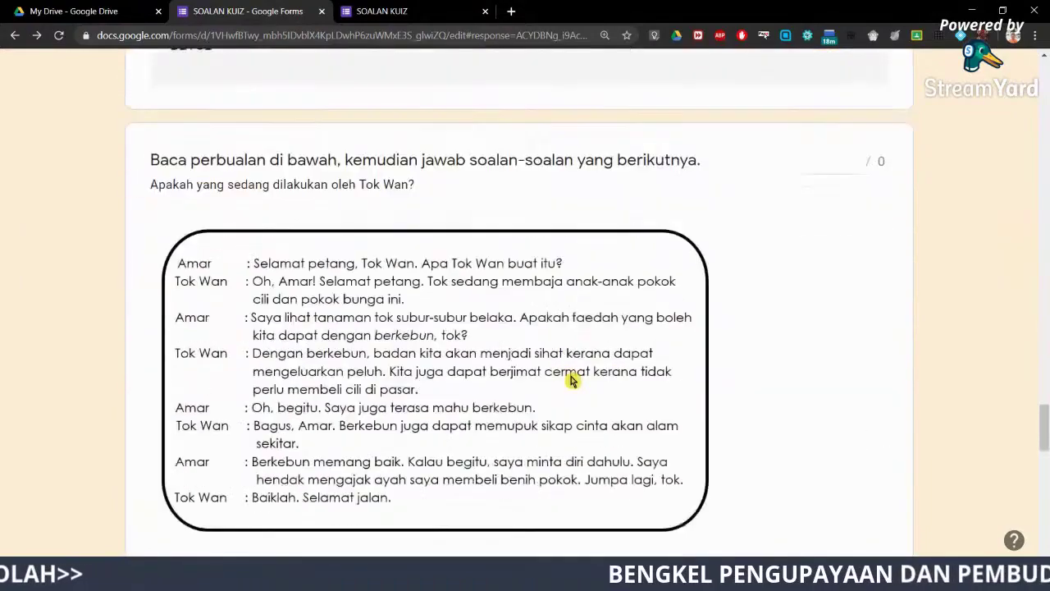
pyautogui.scroll(-15, 572, 379)
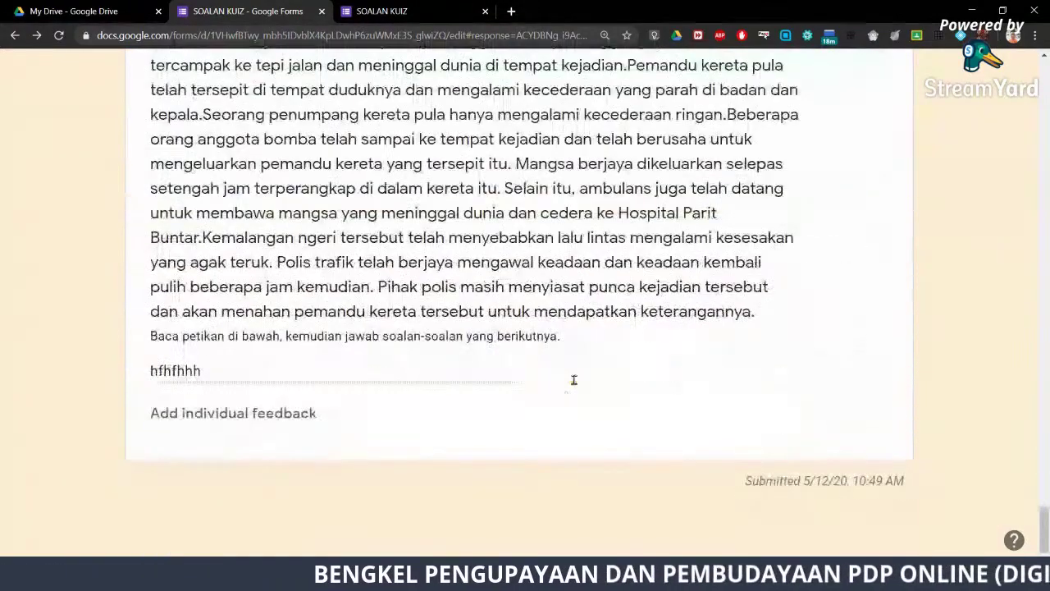
pyautogui.scroll(20, 575, 379)
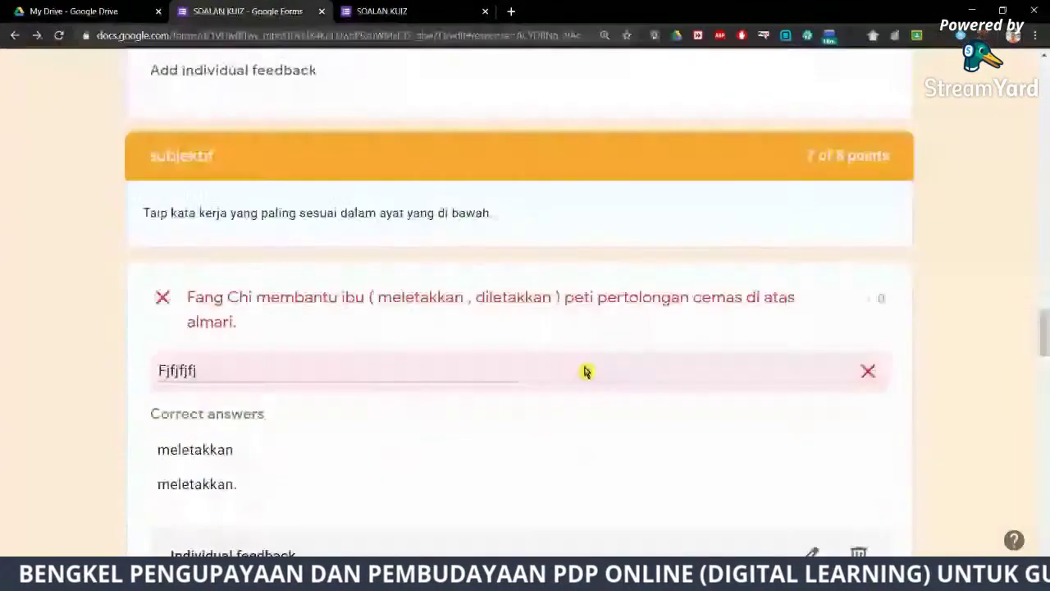
pyautogui.scroll(20, 586, 371)
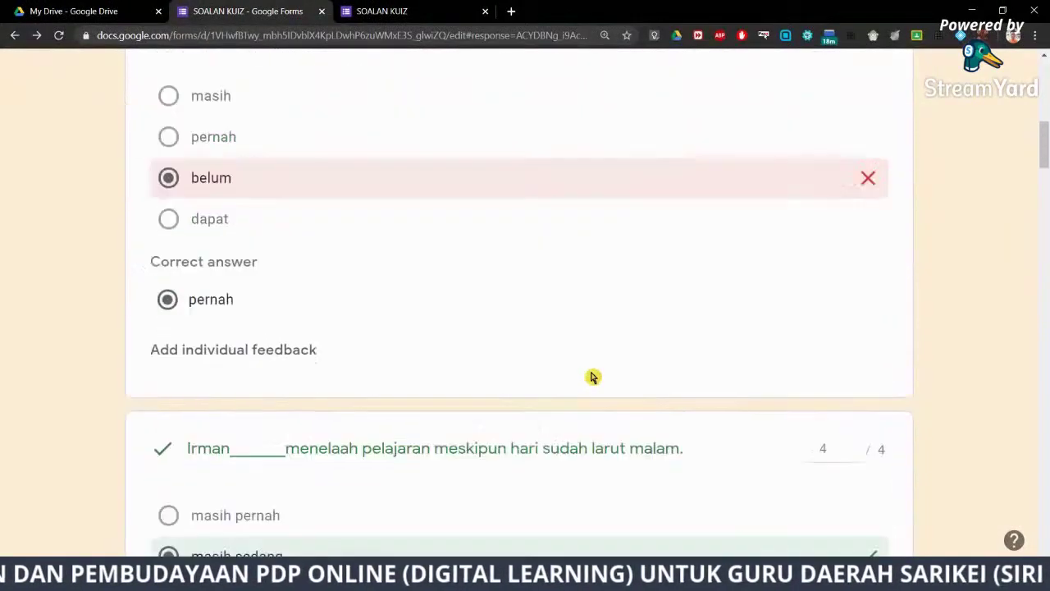
pyautogui.scroll(10, 593, 377)
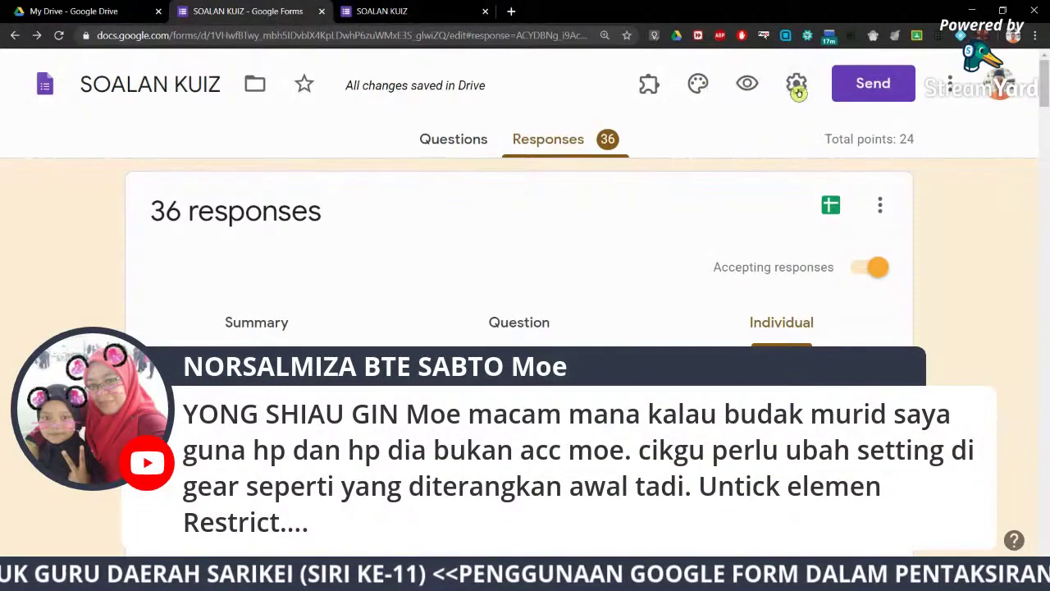
# Untick 'Restrict to users in Ministry Of Education Malaysia' and tick 'Limit to 1 response' in Settings.
pyautogui.click(797, 86)
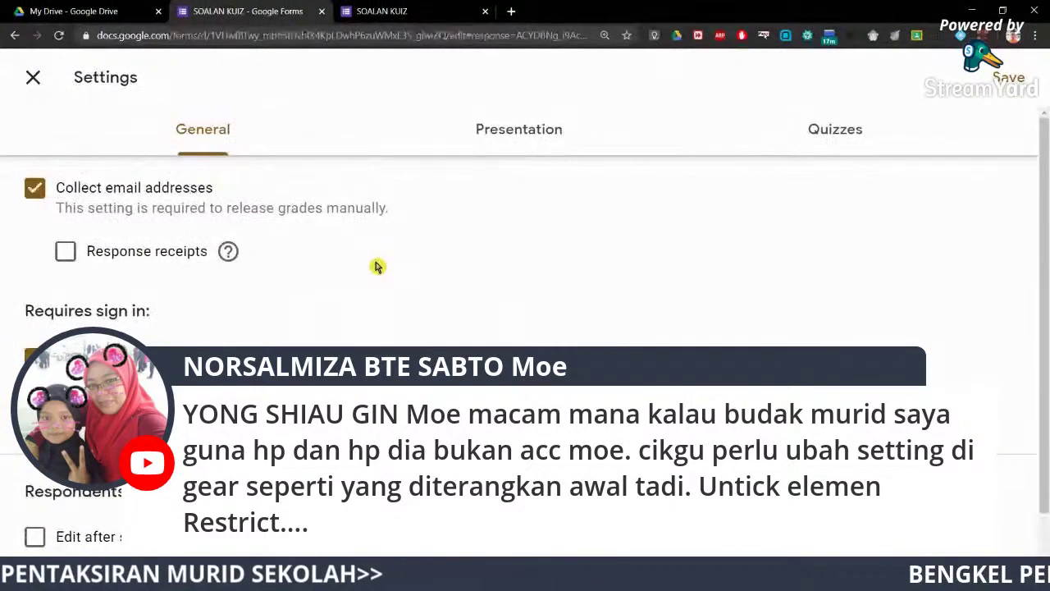
pyautogui.click(34, 363)
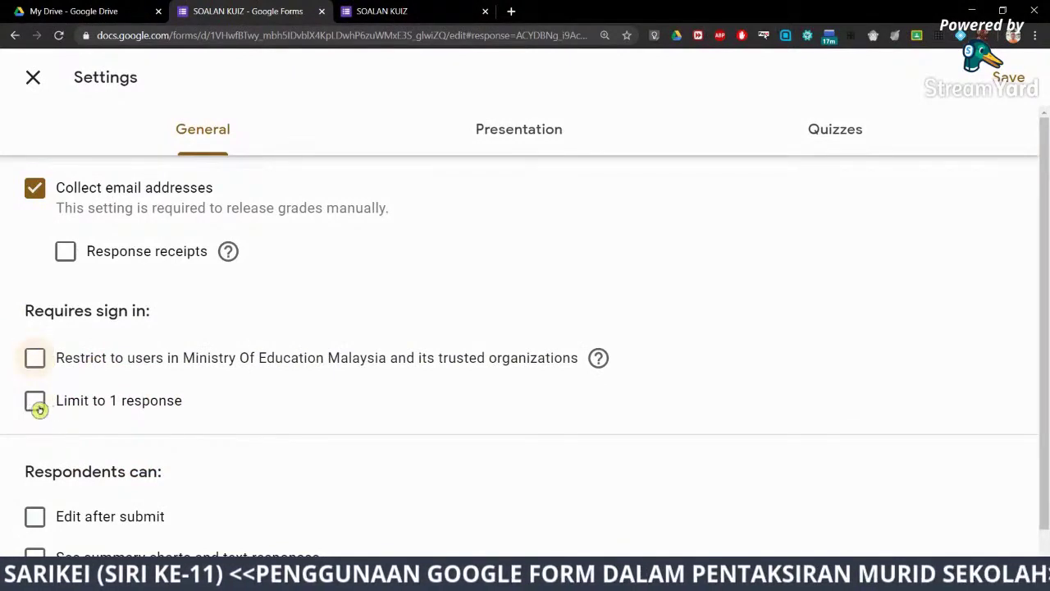
pyautogui.click(37, 405)
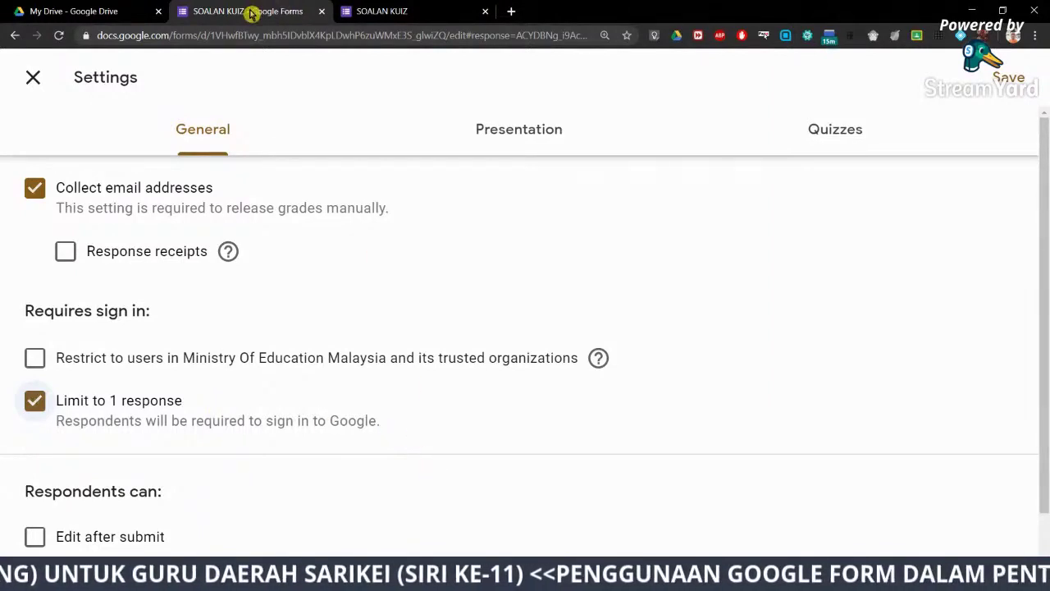
pyautogui.click(398, 16)
pyautogui.scroll(-3, 393, 322)
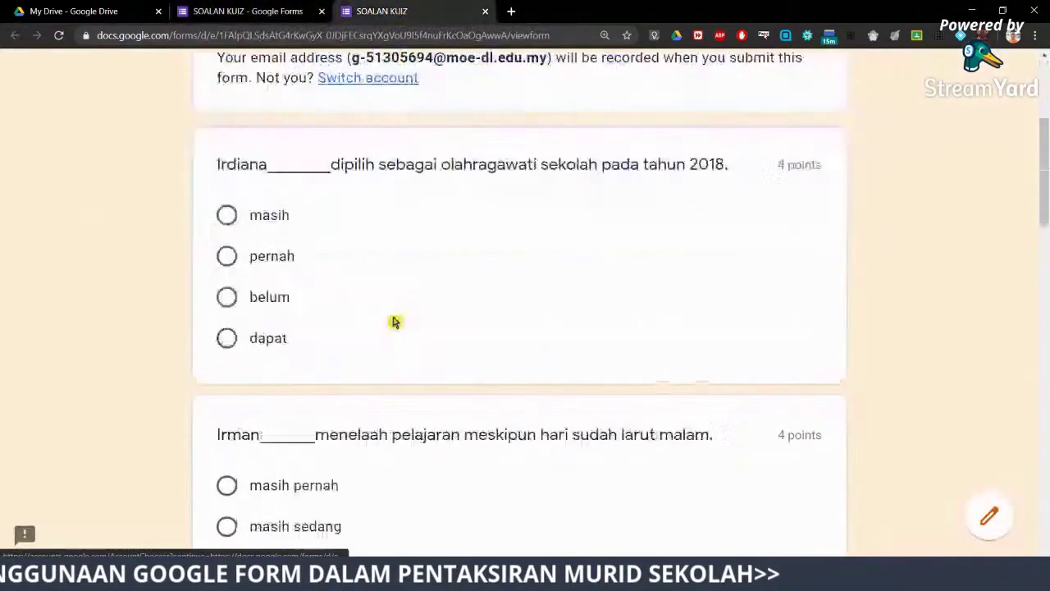
pyautogui.scroll(3, 394, 323)
pyautogui.scroll(-3, 460, 378)
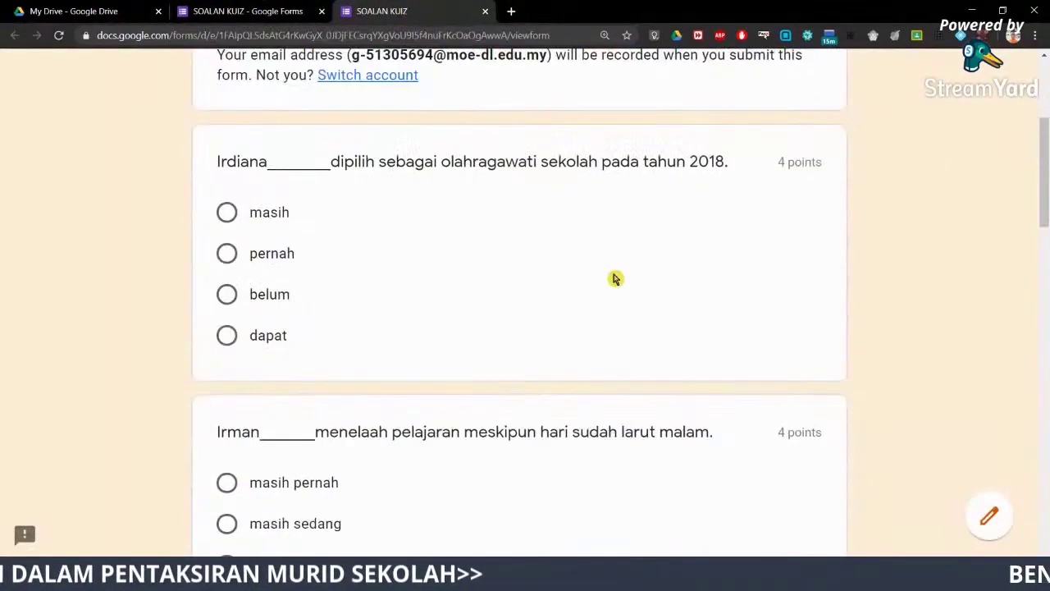
pyautogui.scroll(3, 551, 332)
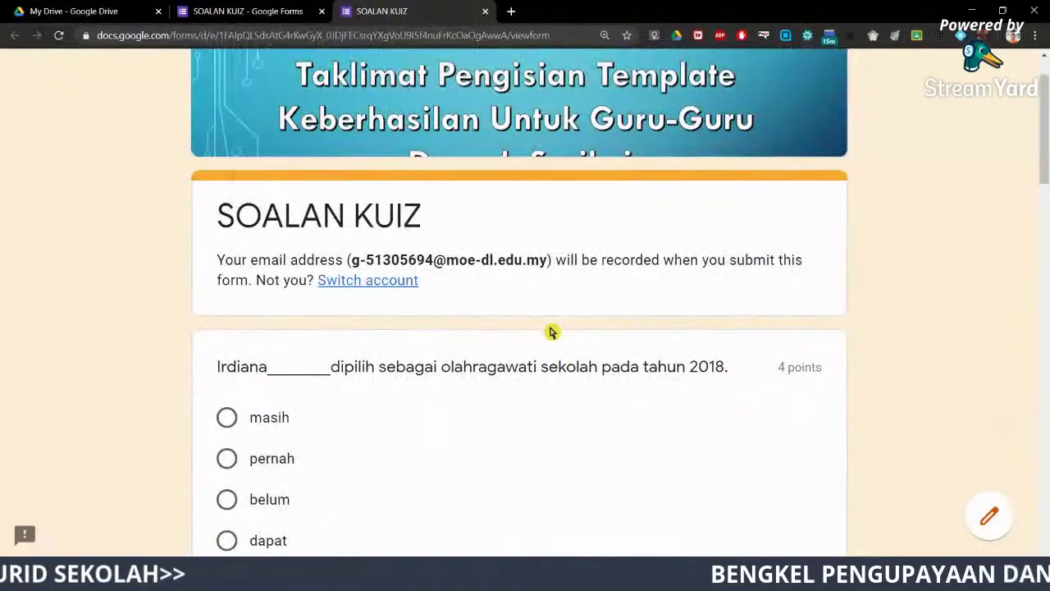
pyautogui.click(227, 15)
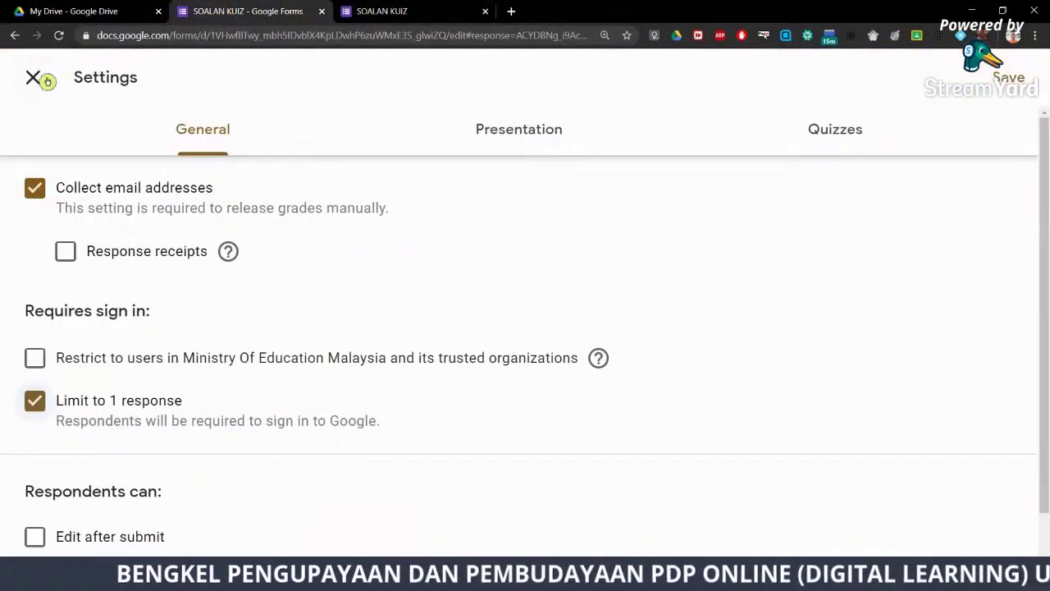
# Save the changed settings and return to the Questions tab.
pyautogui.click(1013, 82)
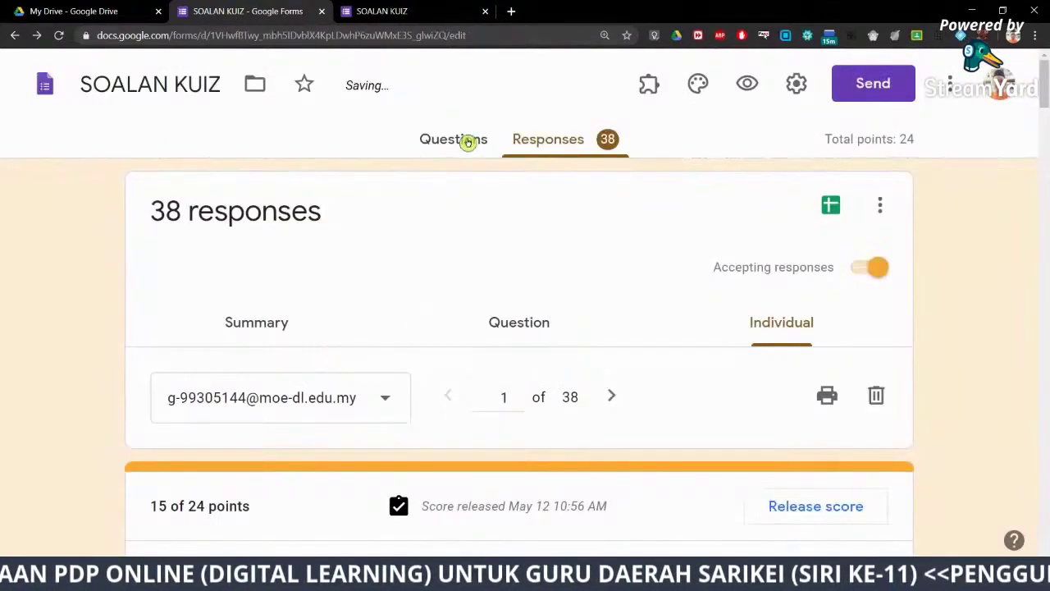
pyautogui.click(467, 143)
pyautogui.scroll(-5, 457, 238)
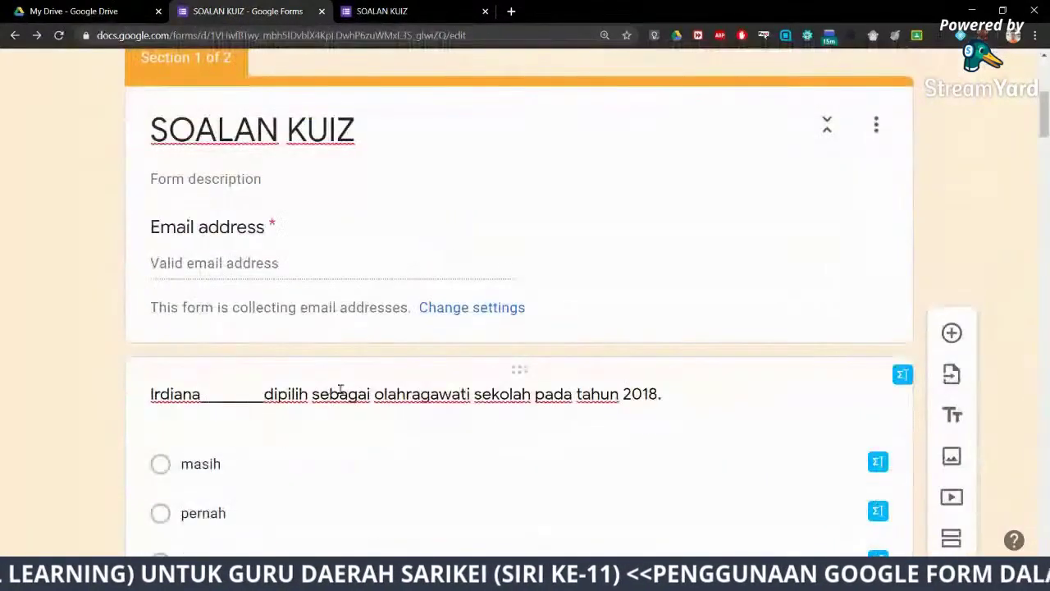
pyautogui.scroll(-3, 632, 167)
pyautogui.scroll(2, 746, 219)
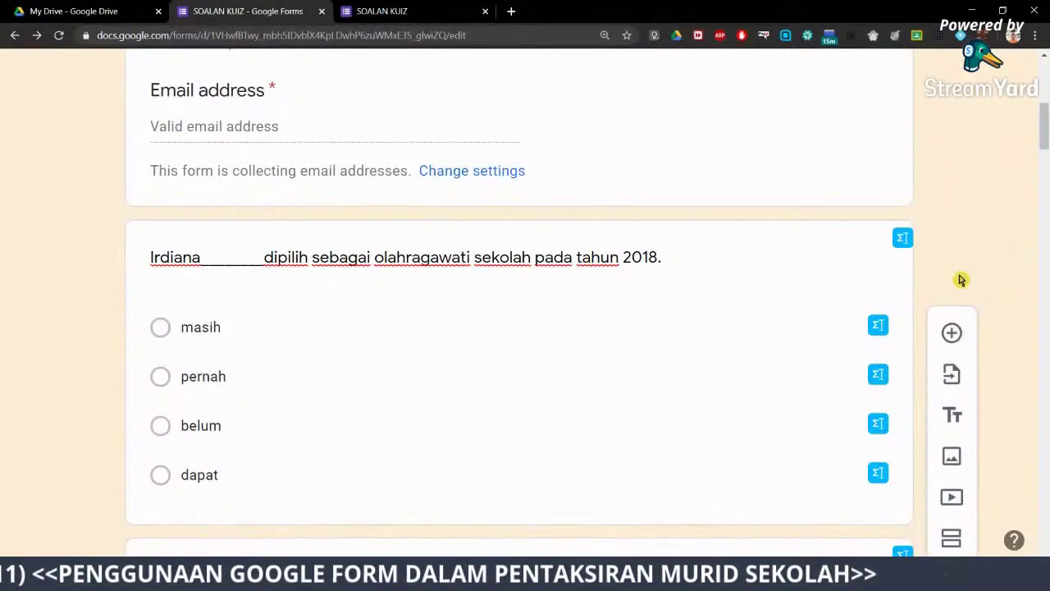
# Scroll through the SOALAN KUIZ questions to review the form.
pyautogui.click(952, 333)
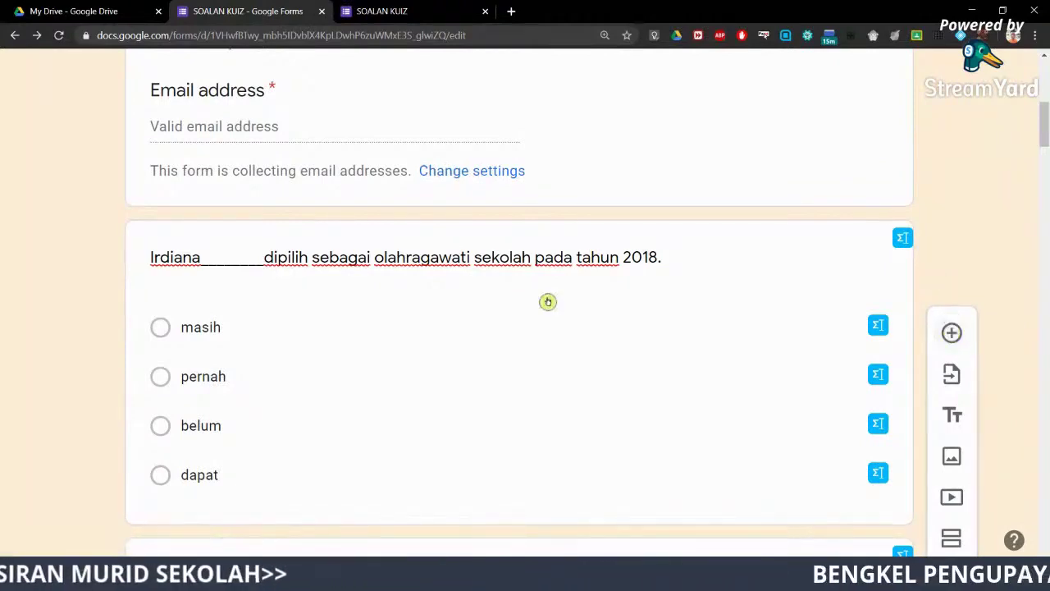
pyautogui.scroll(-3, 537, 301)
pyautogui.scroll(5, 916, 255)
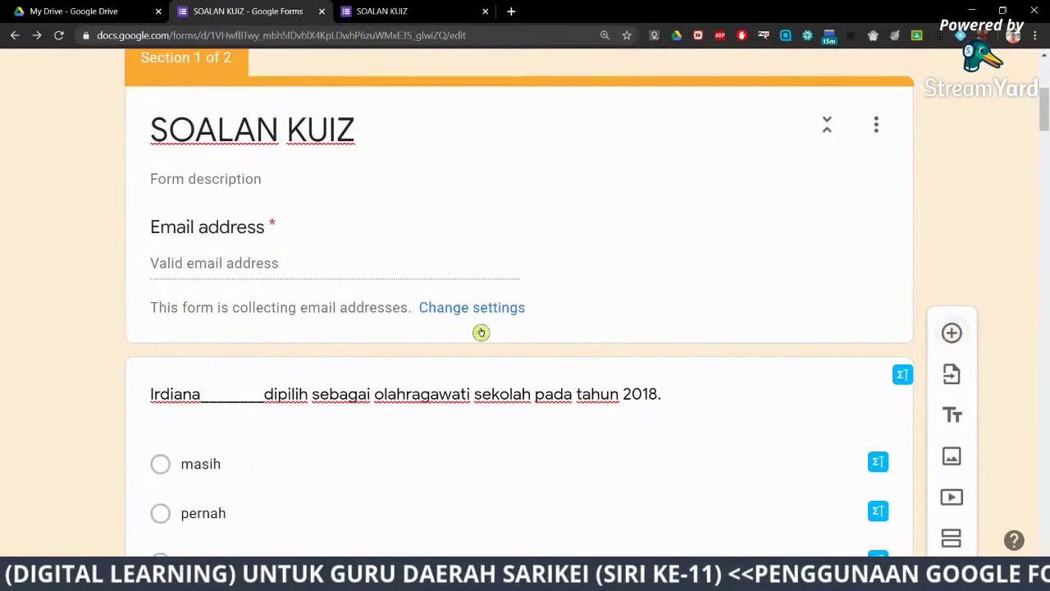
pyautogui.scroll(-1, 468, 312)
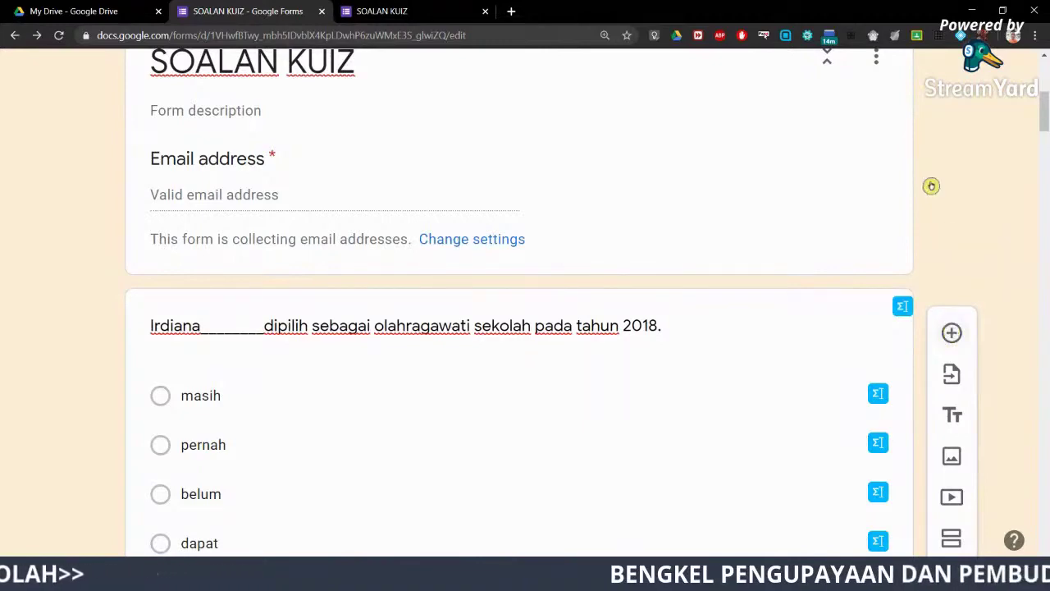
pyautogui.scroll(-3, 668, 263)
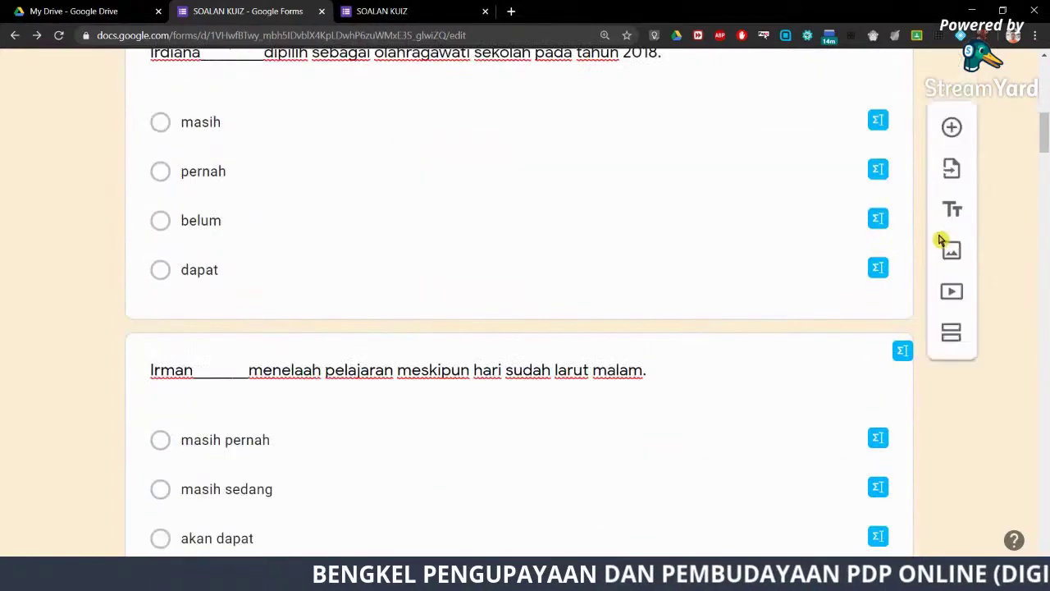
pyautogui.scroll(2, 945, 238)
pyautogui.scroll(6, 949, 238)
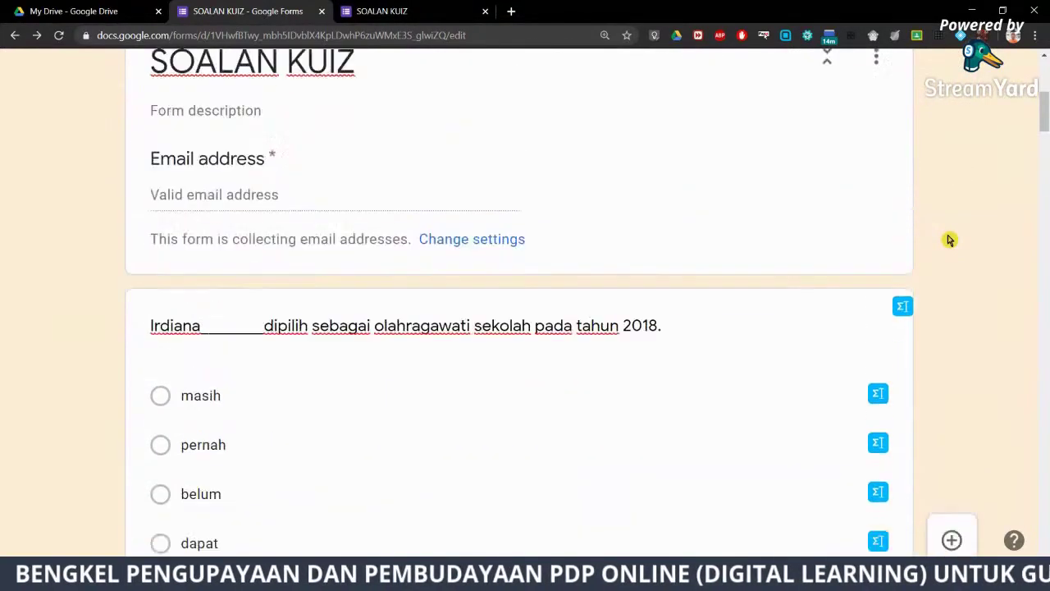
pyautogui.scroll(-3, 940, 287)
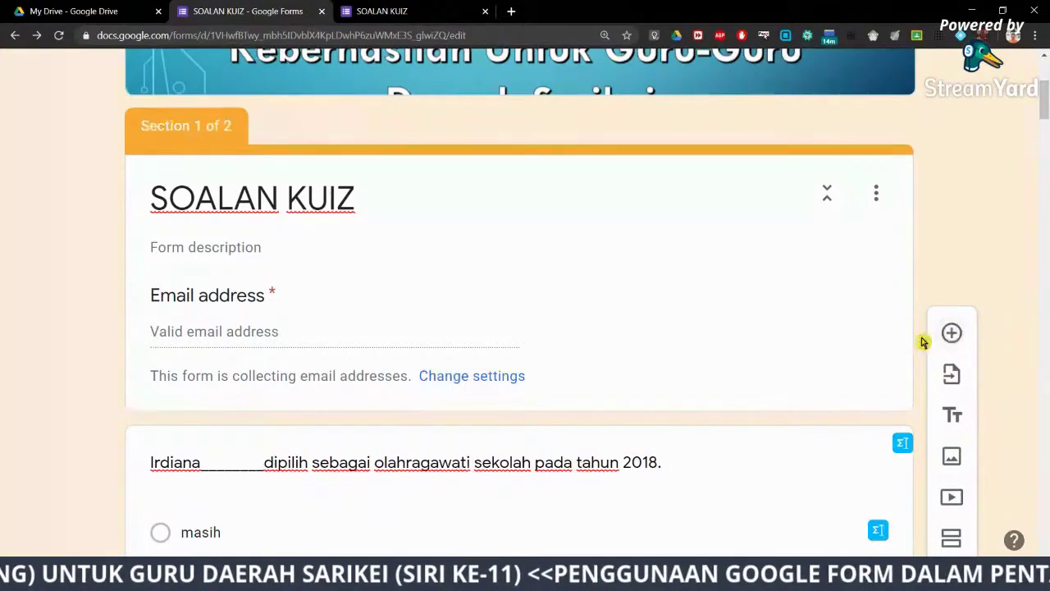
pyautogui.scroll(-4, 799, 335)
pyautogui.scroll(-20, 755, 321)
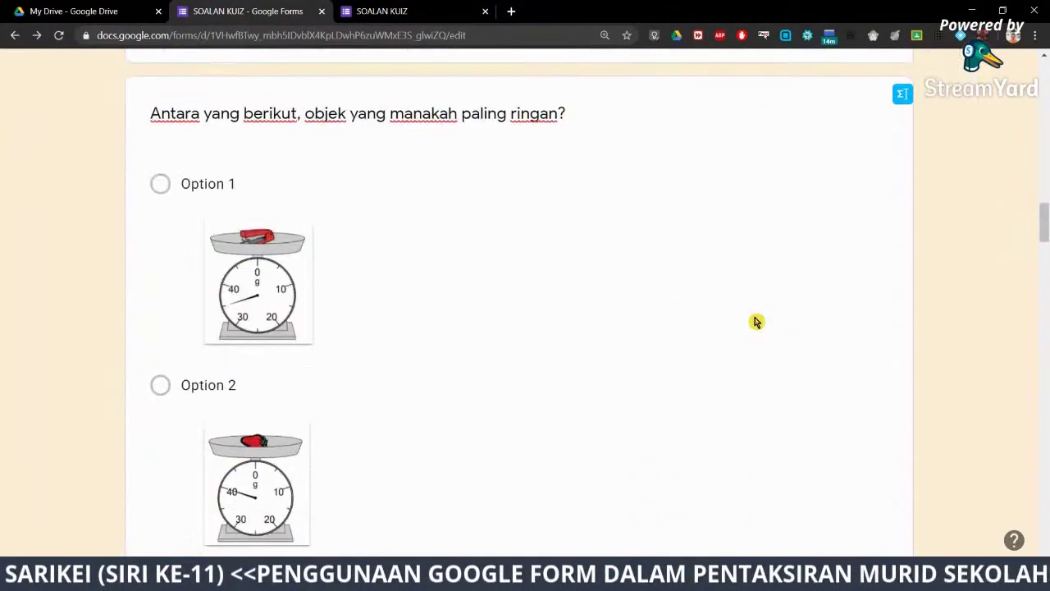
pyautogui.scroll(-6, 758, 326)
pyautogui.scroll(15, 760, 331)
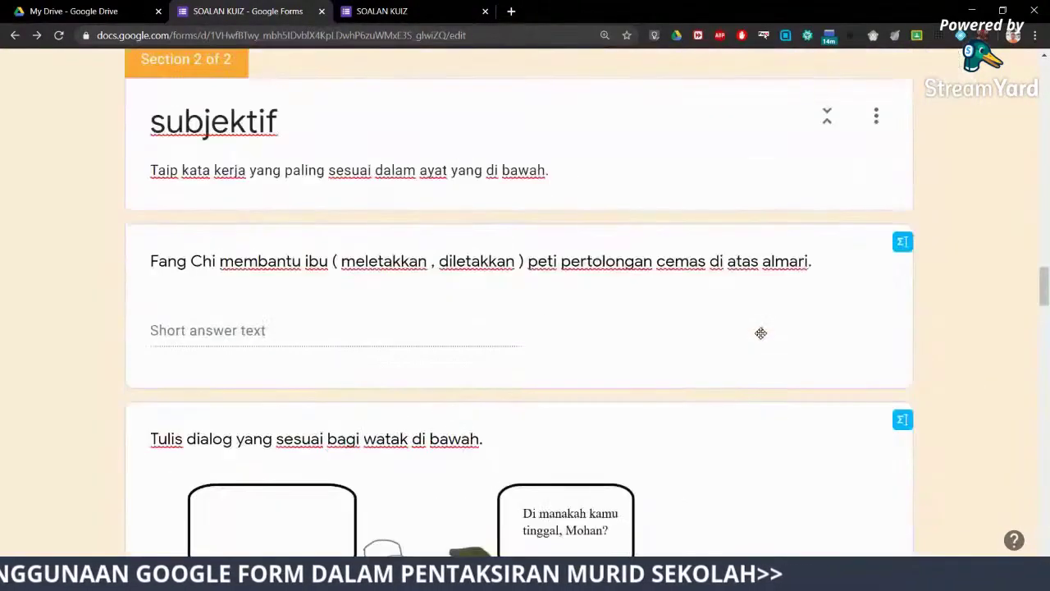
pyautogui.scroll(15, 759, 333)
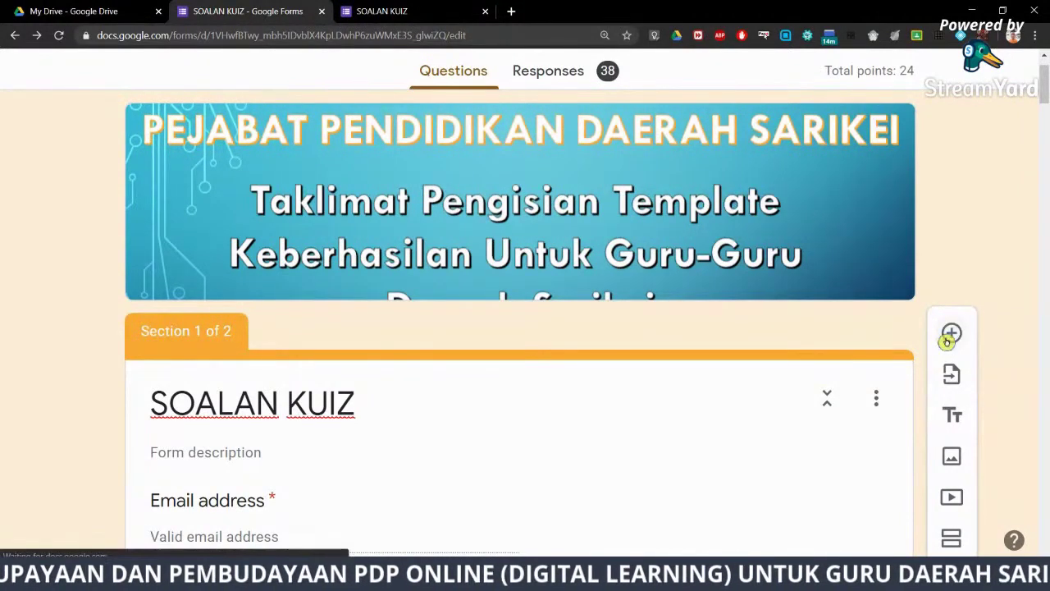
pyautogui.scroll(-3, 844, 356)
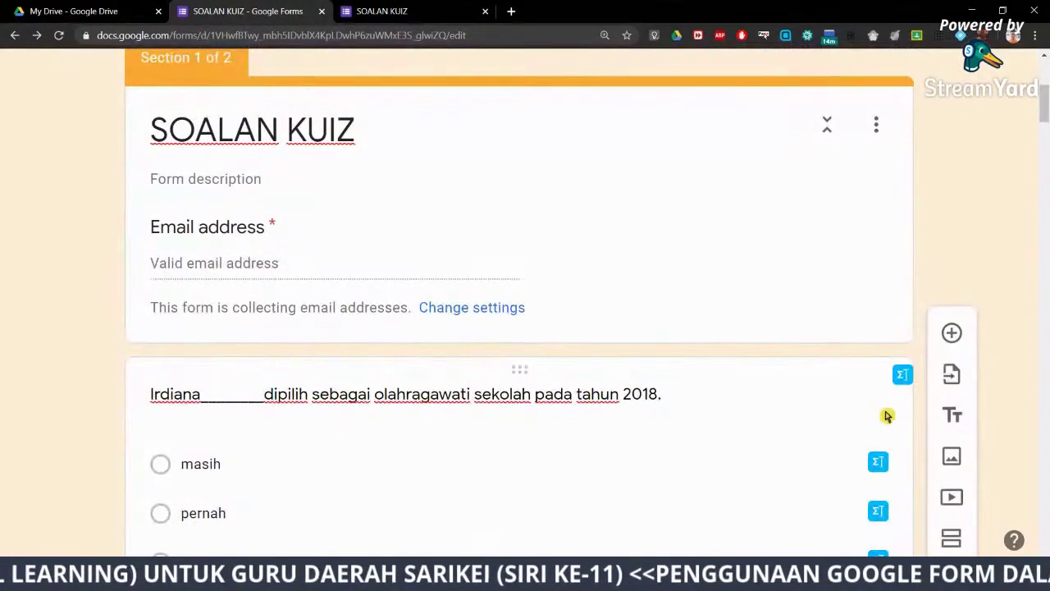
# Add a new question below the Irdiana item titled 'NAMA MURID'.
pyautogui.click(888, 416)
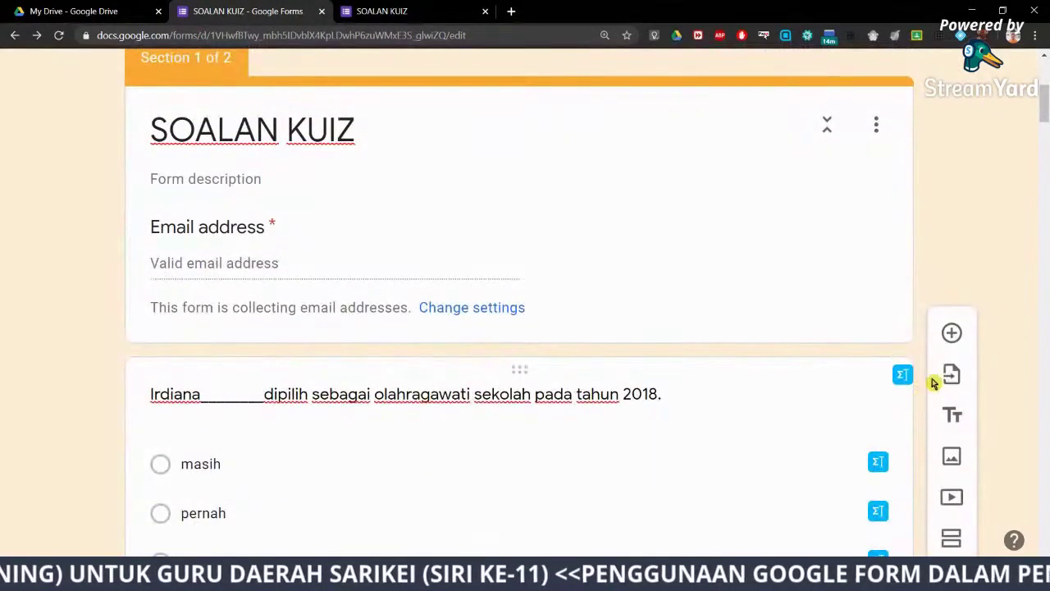
pyautogui.click(951, 333)
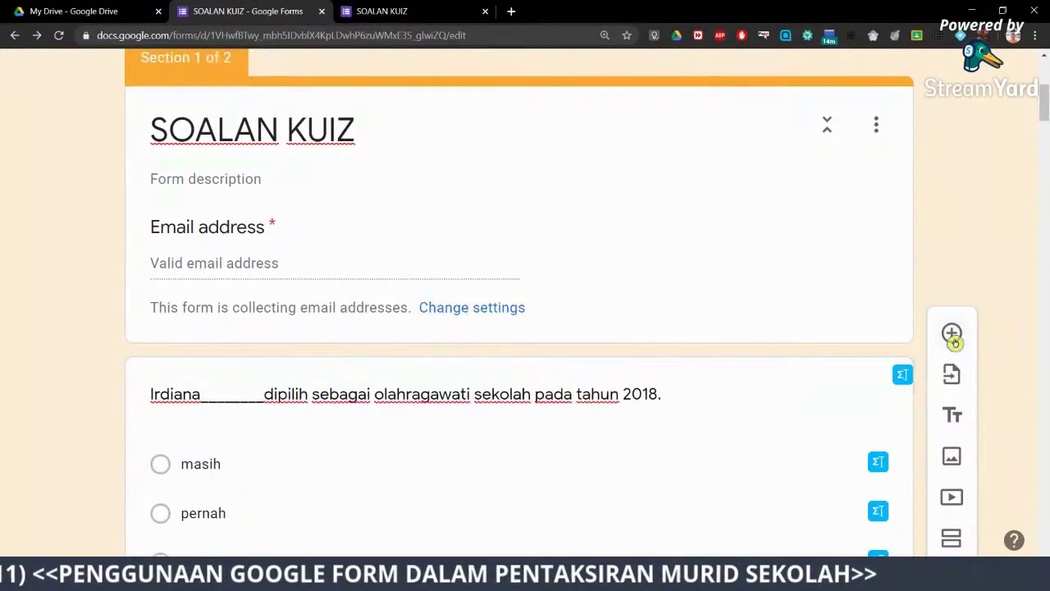
pyautogui.click(953, 333)
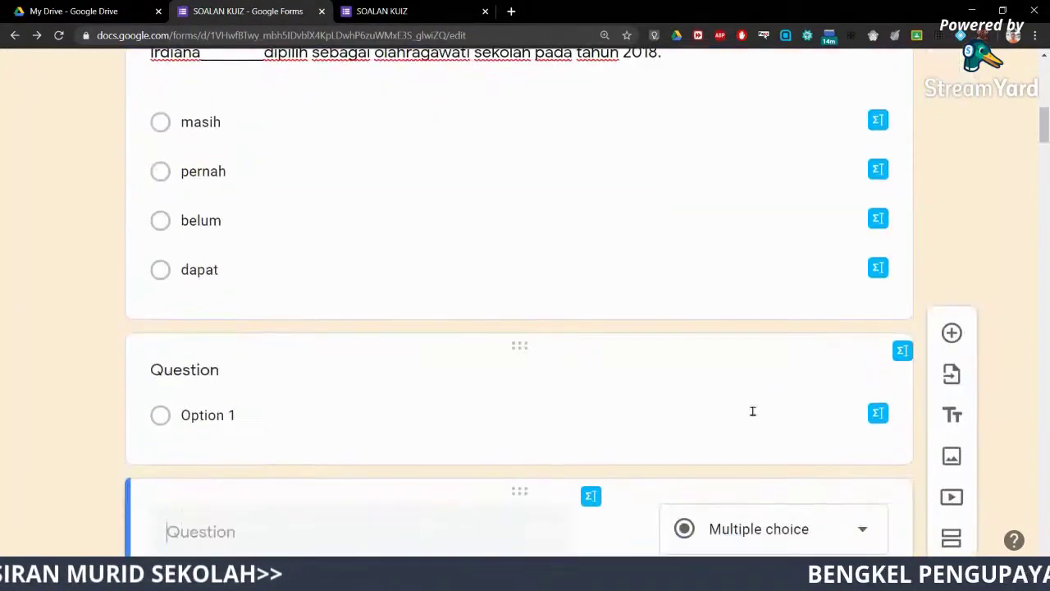
pyautogui.click(196, 369)
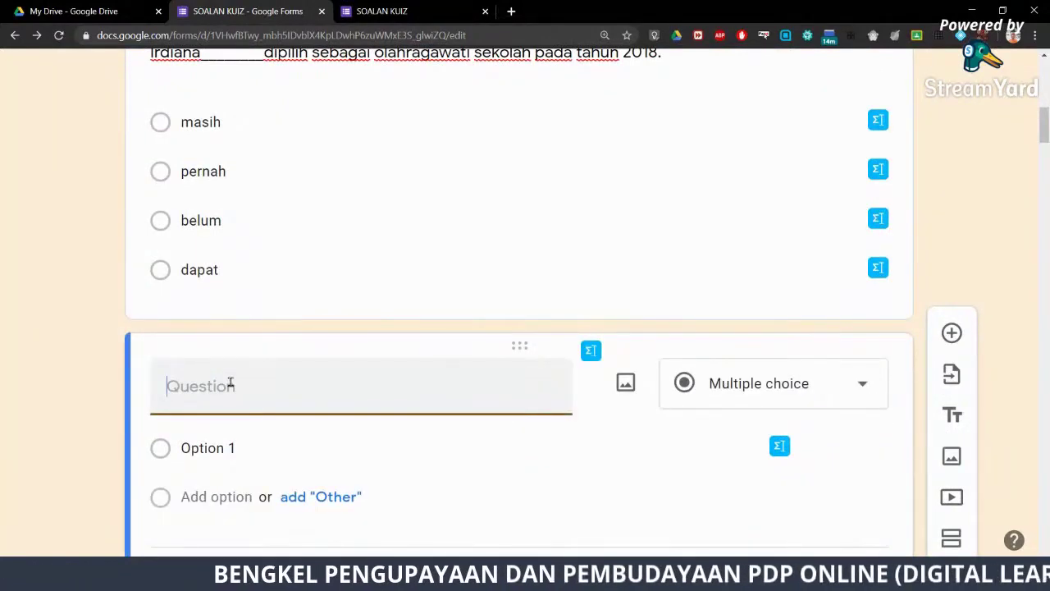
pyautogui.write('nama==')
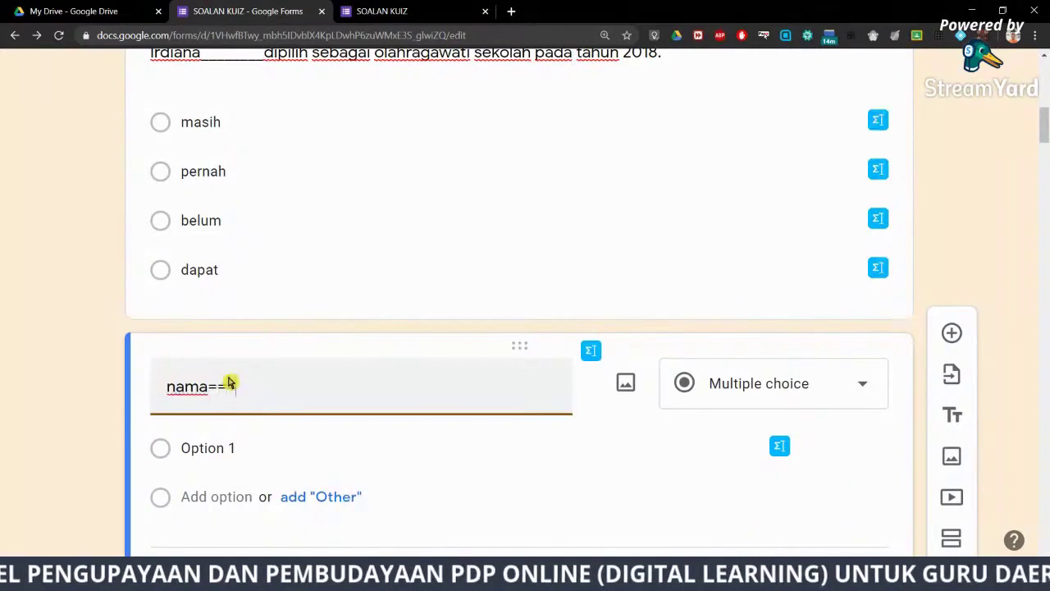
pyautogui.press('BackSpace')
pyautogui.press('BackSpace')
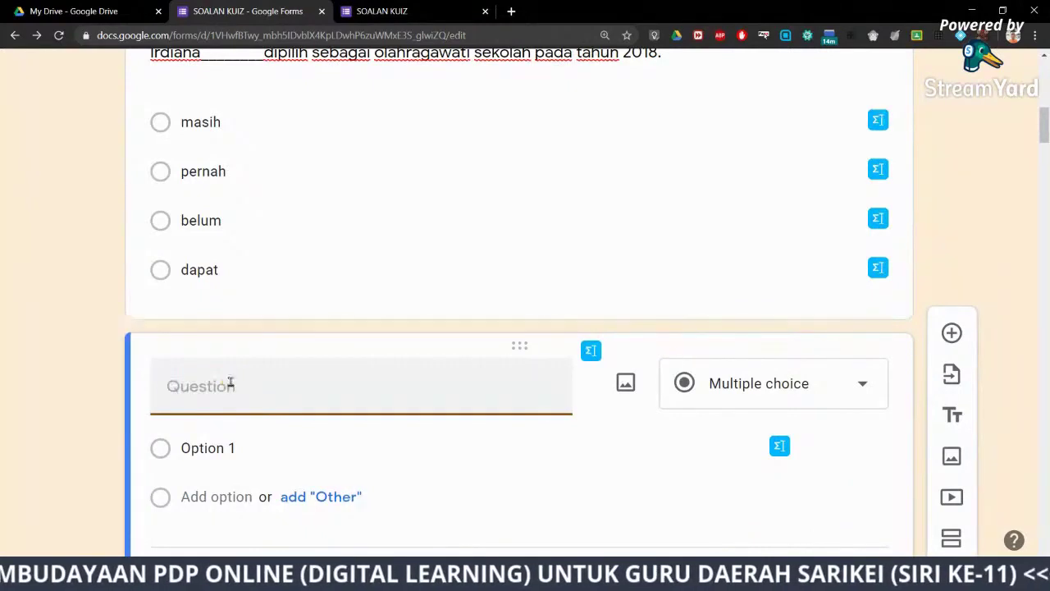
pyautogui.write('NAMA MUR')
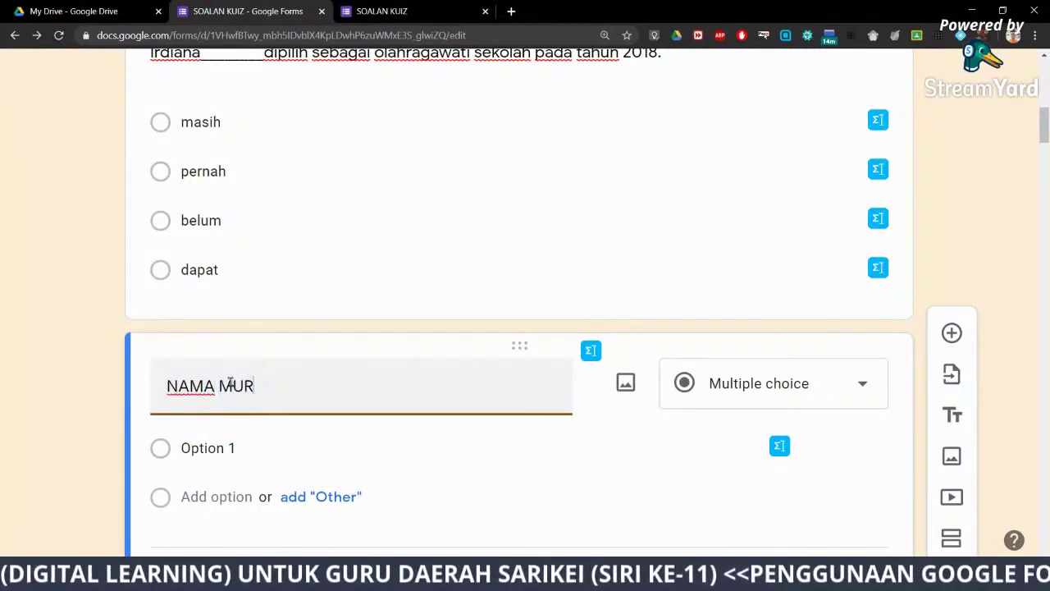
pyautogui.write('ID')
# Make NAMA MURID a Short answer question with 0 points in its answer key.
pyautogui.click(748, 385)
pyautogui.click(722, 305)
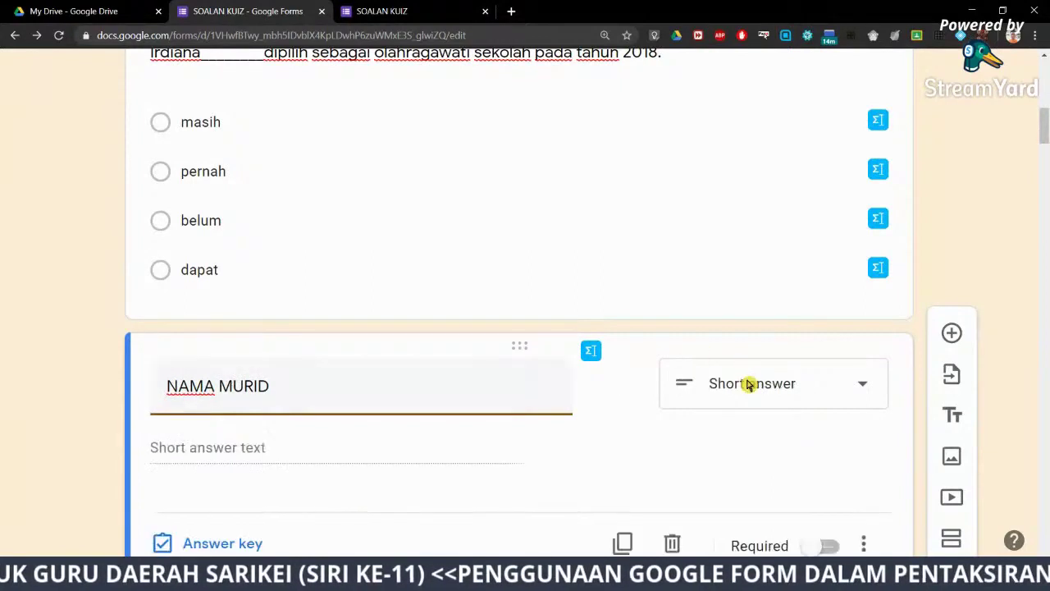
pyautogui.click(756, 383)
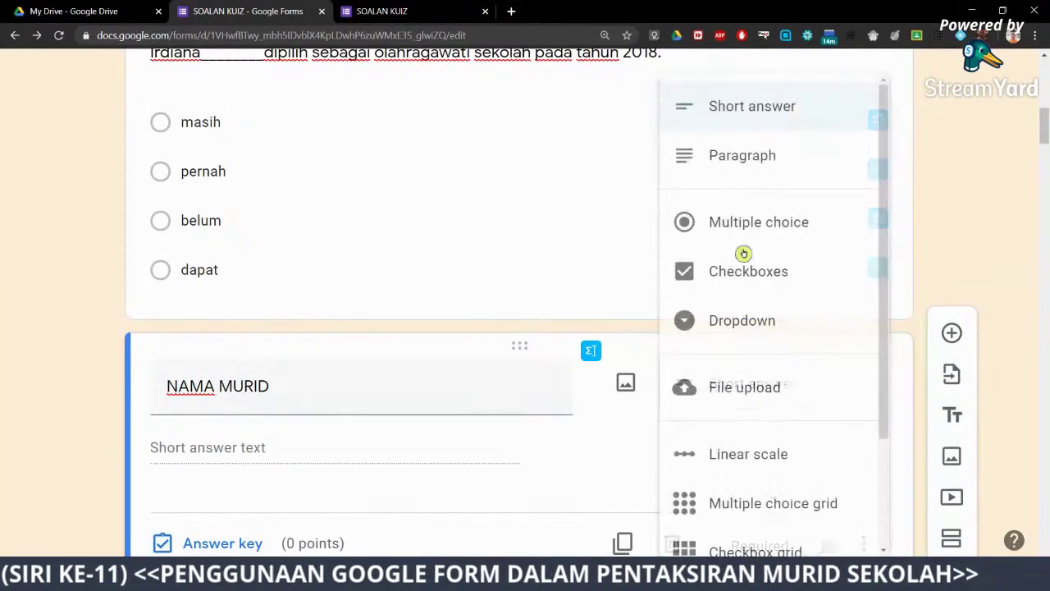
pyautogui.click(758, 103)
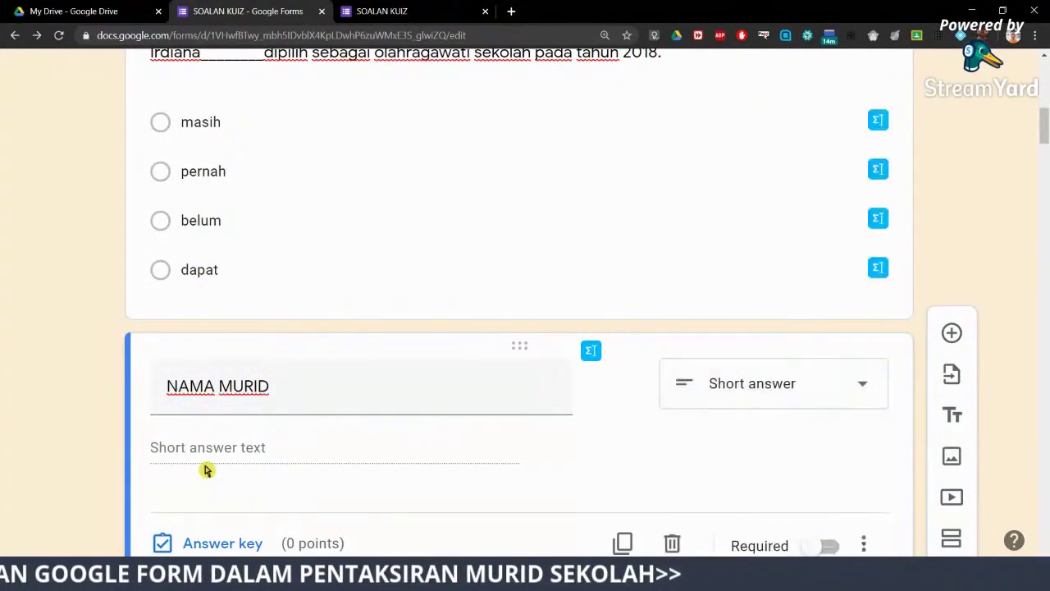
pyautogui.scroll(-2, 207, 468)
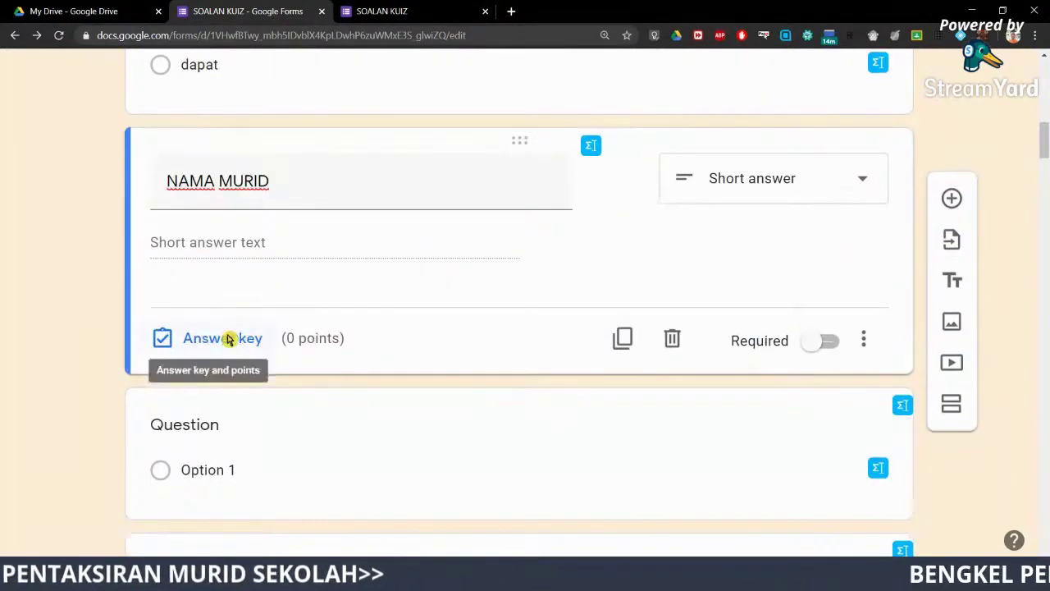
pyautogui.click(227, 338)
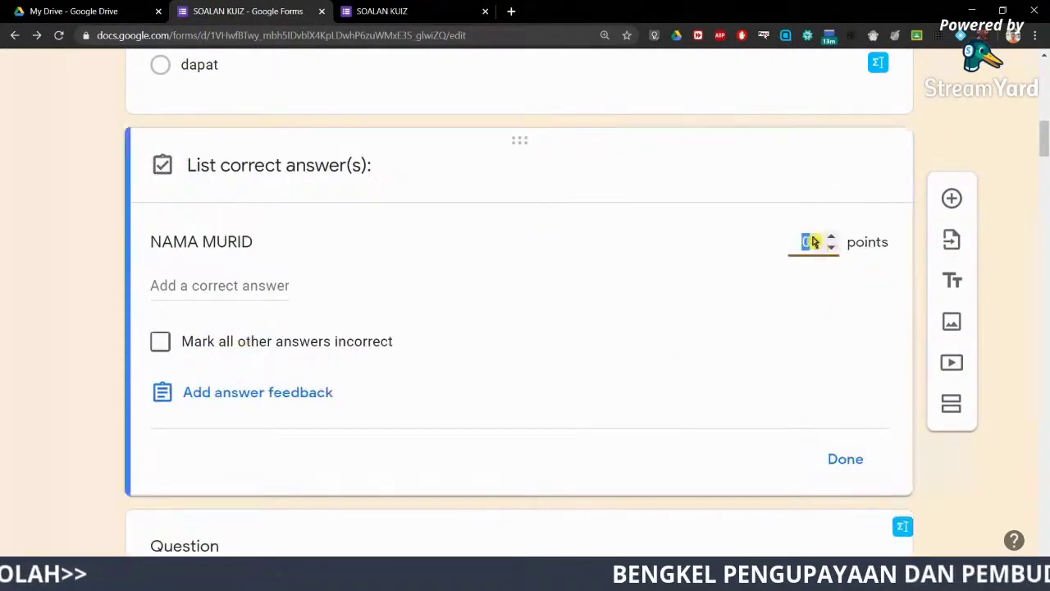
pyautogui.click(848, 459)
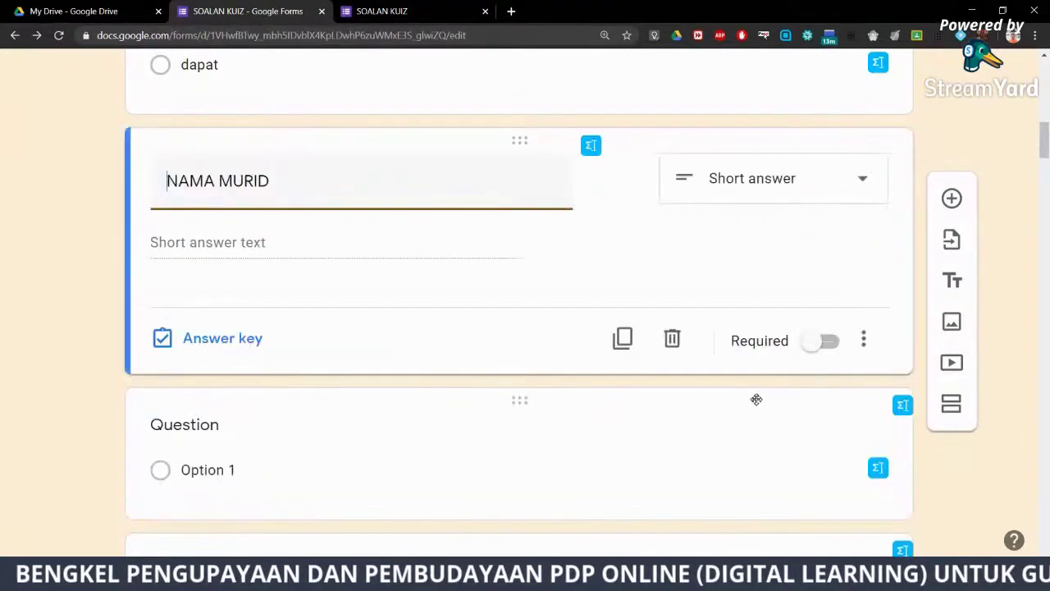
pyautogui.scroll(5, 656, 384)
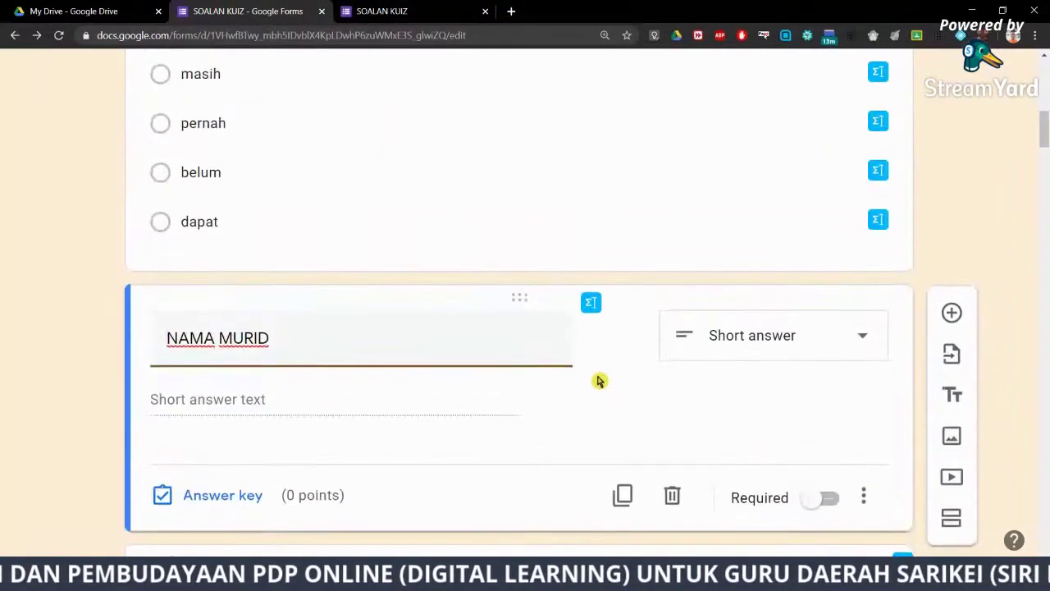
pyautogui.scroll(-3, 597, 375)
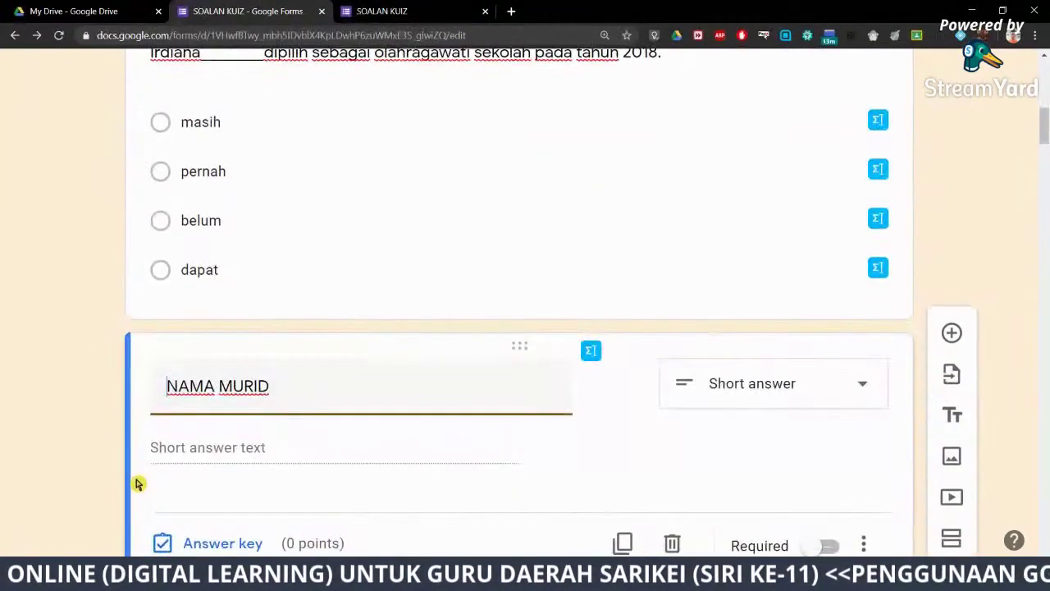
# Drag the NAMA MURID question up to sit directly under the email field.
pyautogui.moveTo(144, 205); pyautogui.dragTo(207, 380)
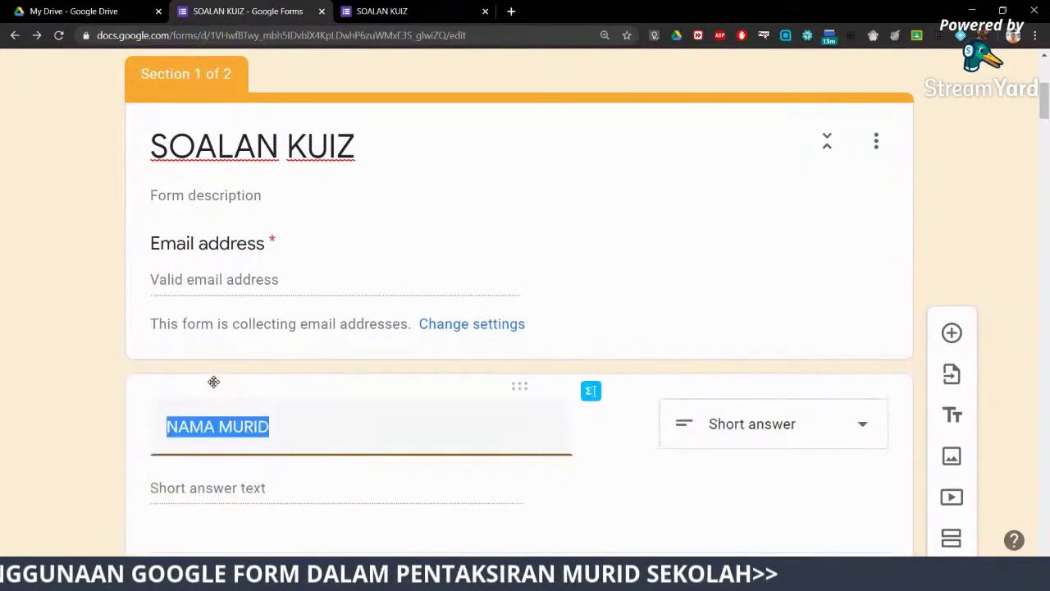
pyautogui.scroll(-3, 467, 279)
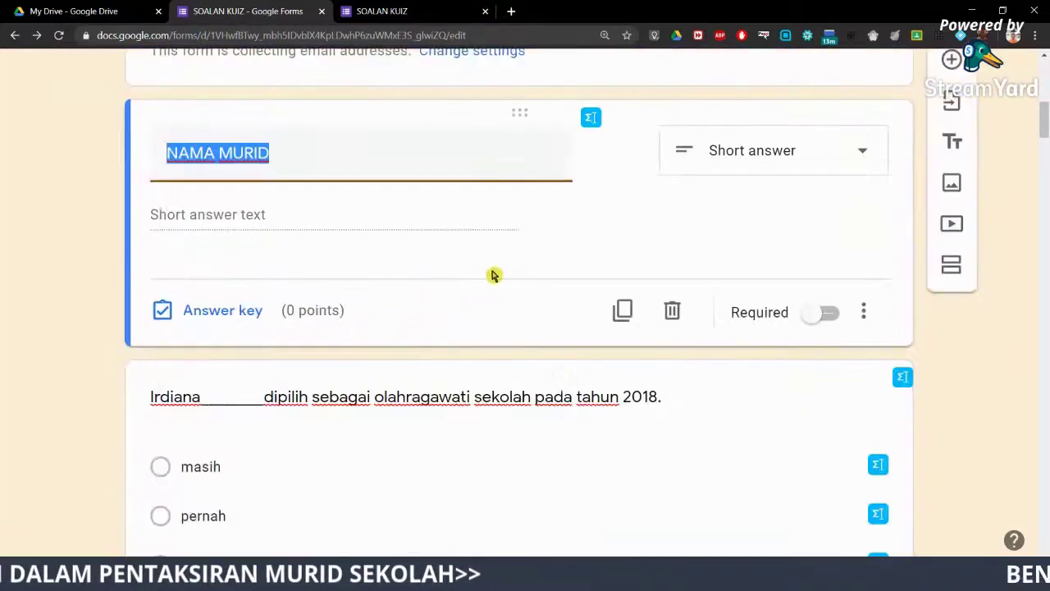
pyautogui.scroll(-3, 566, 299)
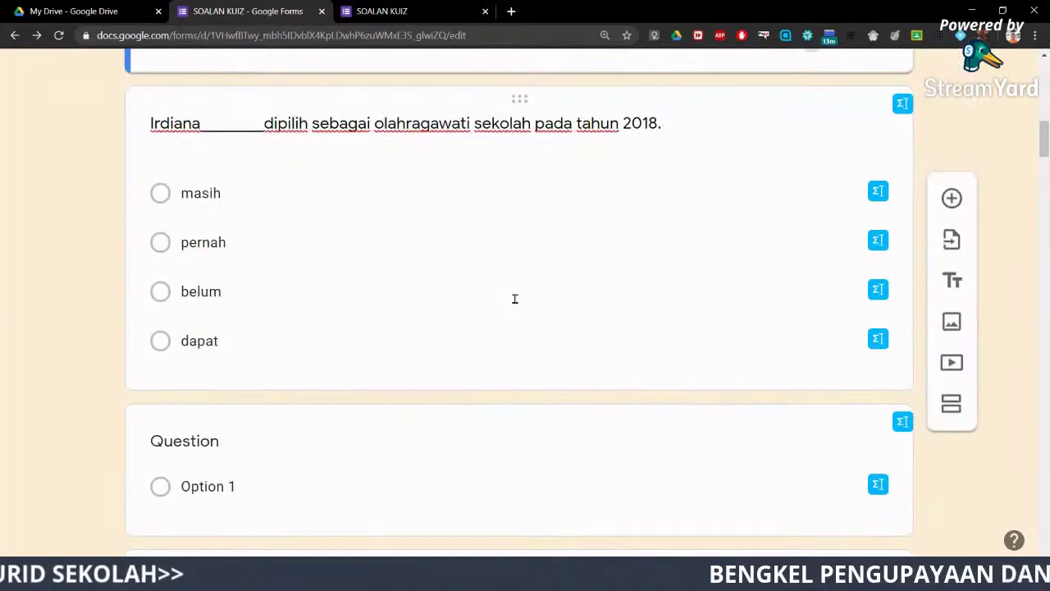
pyautogui.scroll(3, 515, 299)
pyautogui.scroll(-8, 377, 247)
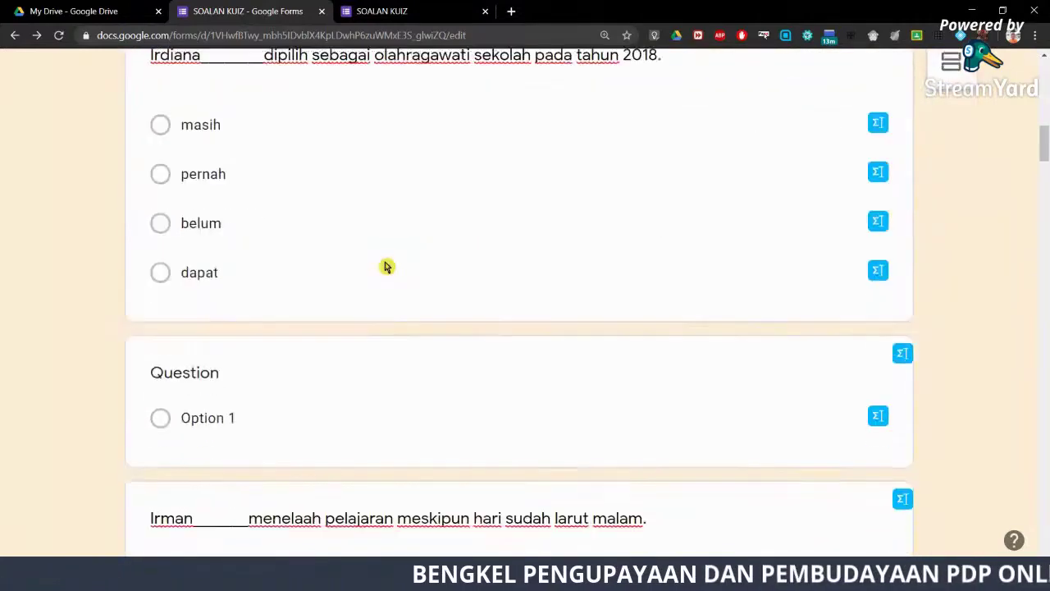
pyautogui.scroll(2, 454, 235)
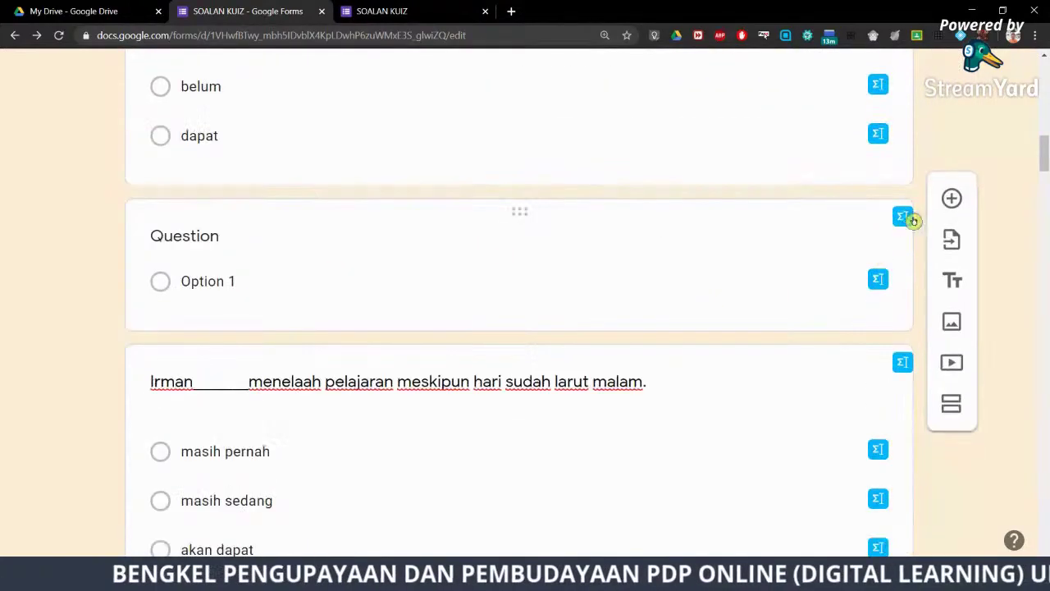
# Delete the empty untitled question.
pyautogui.click(804, 244)
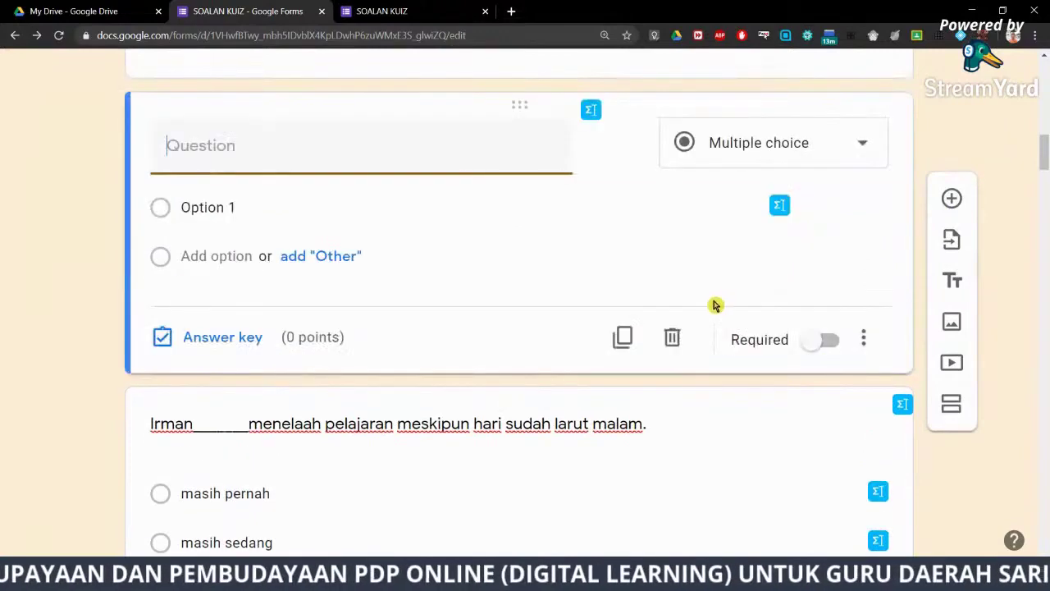
pyautogui.click(672, 337)
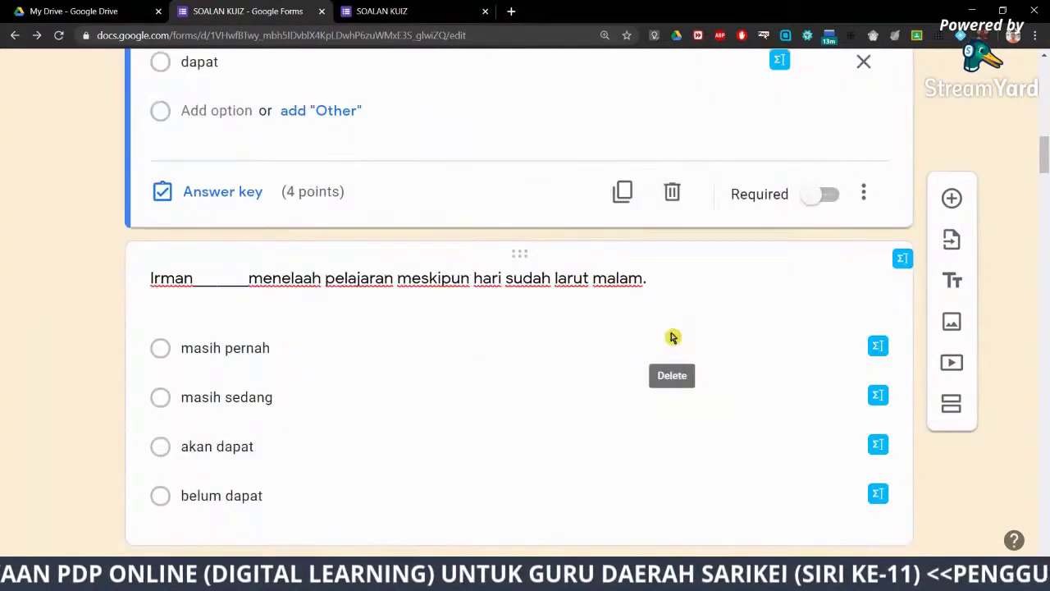
pyautogui.scroll(10, 839, 248)
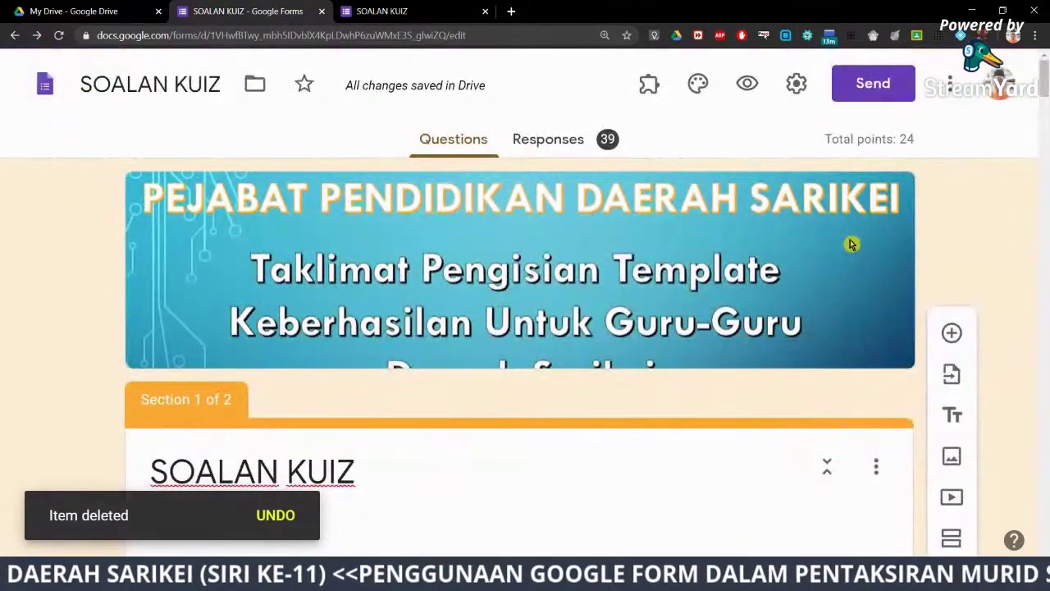
# From the Responses tab, create a new linked spreadsheet 'SOALAN KUIZ (Responses)'.
pyautogui.click(552, 141)
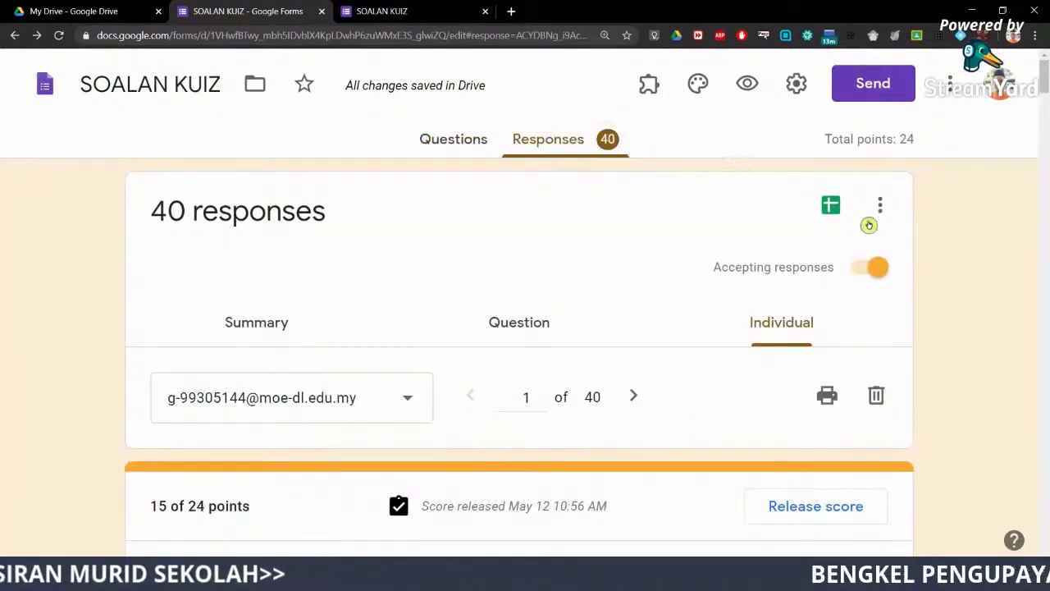
pyautogui.click(831, 212)
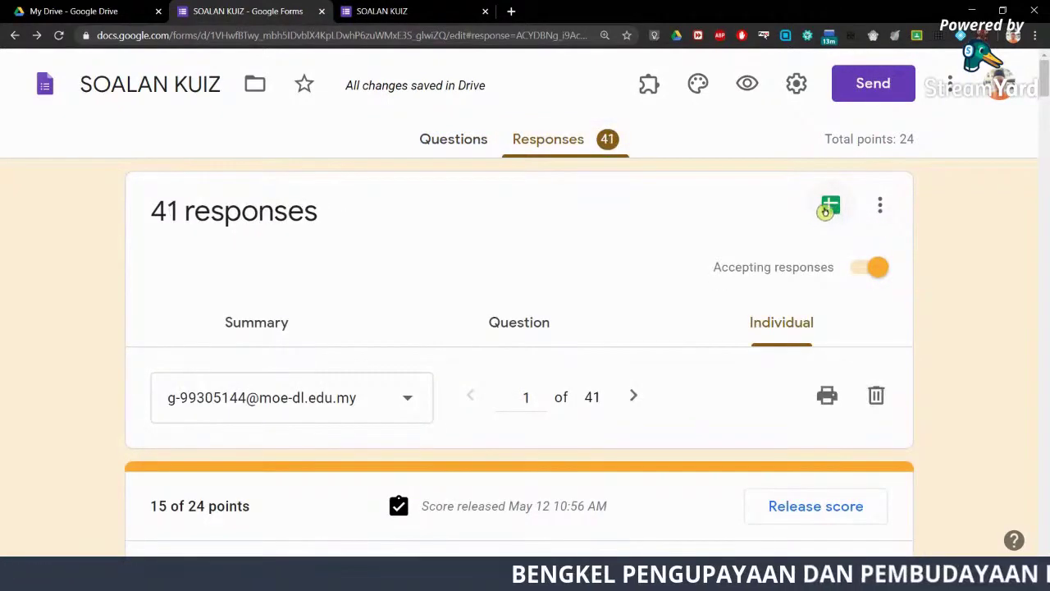
pyautogui.click(829, 210)
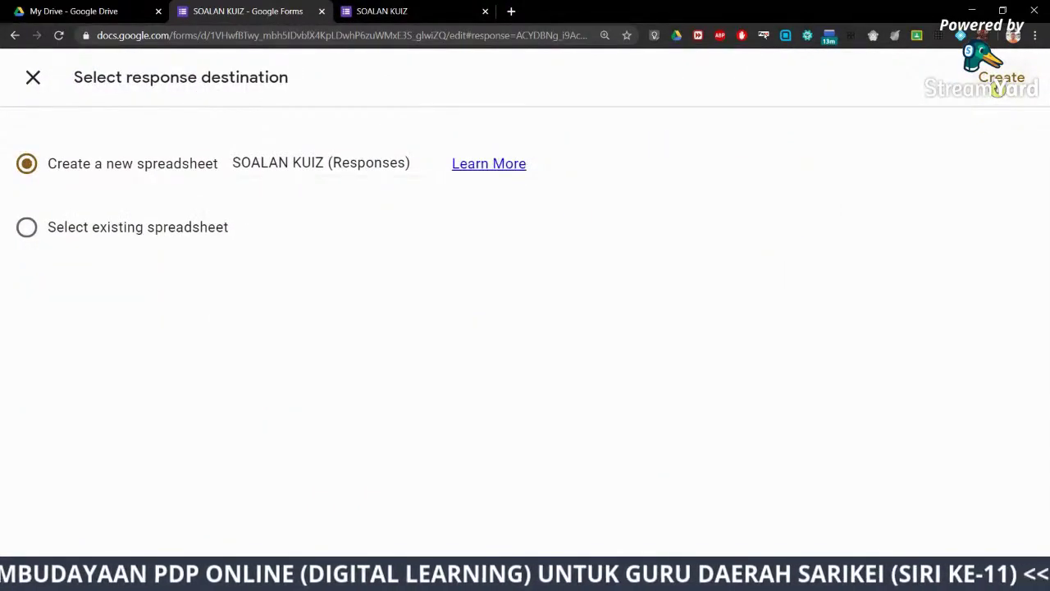
pyautogui.click(997, 82)
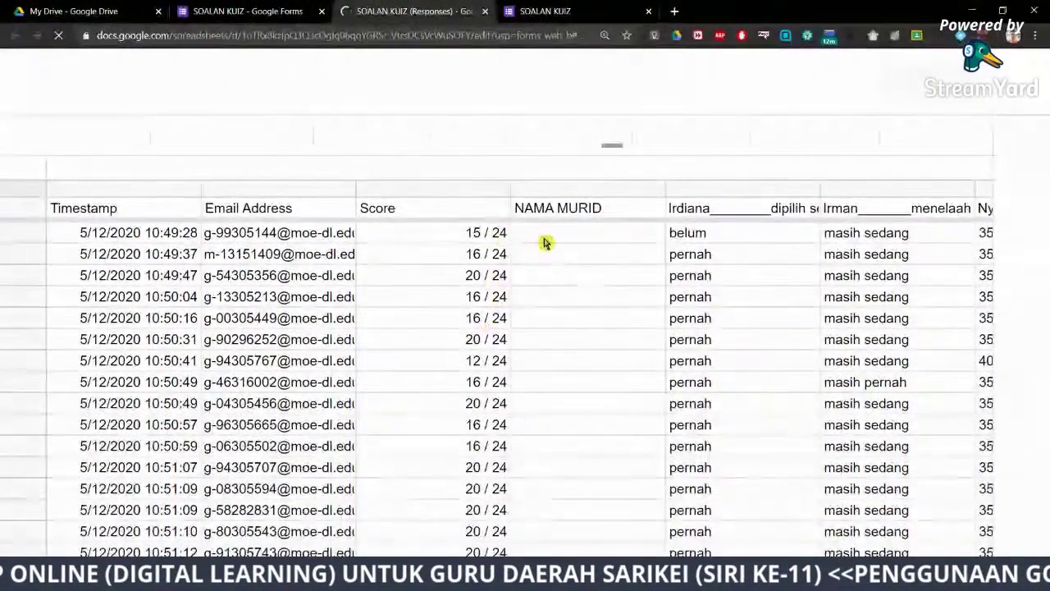
# Scroll through the response rows with their scores and answers, then back to the top.
pyautogui.scroll(-7, 548, 230)
pyautogui.scroll(-5, 588, 386)
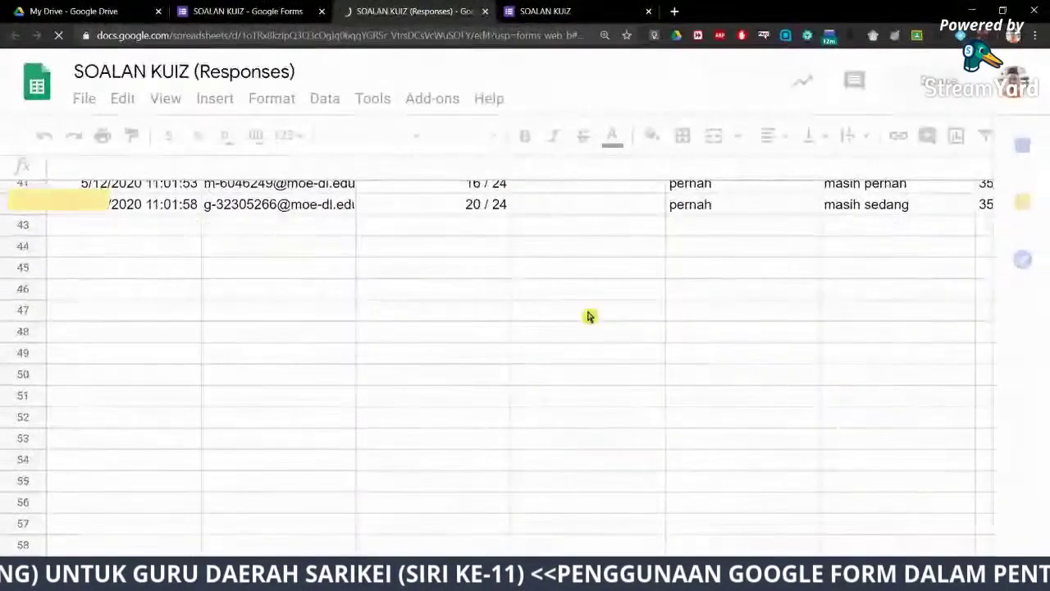
pyautogui.scroll(8, 618, 340)
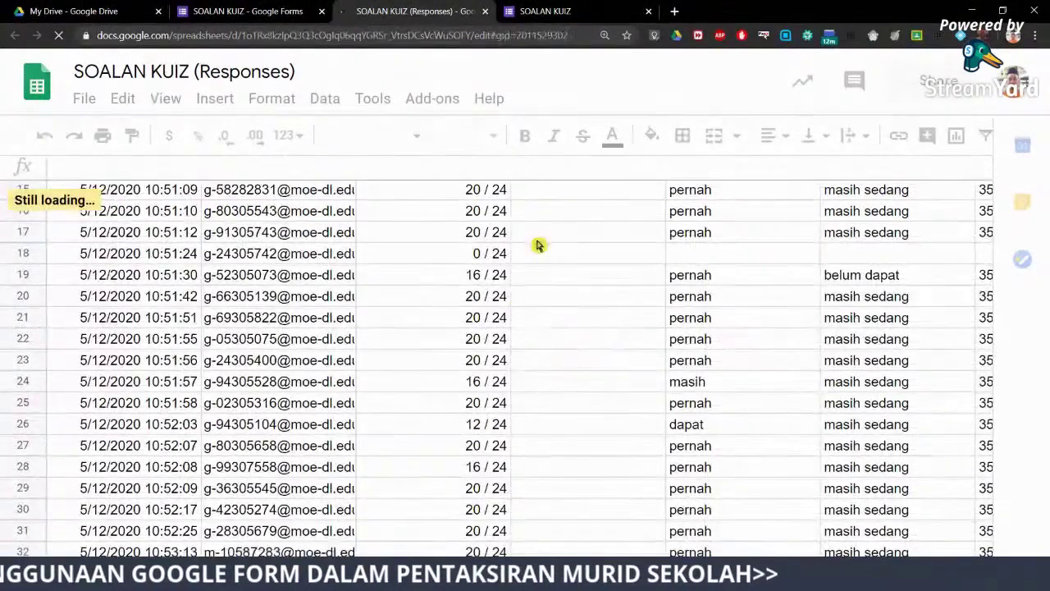
pyautogui.scroll(5, 539, 244)
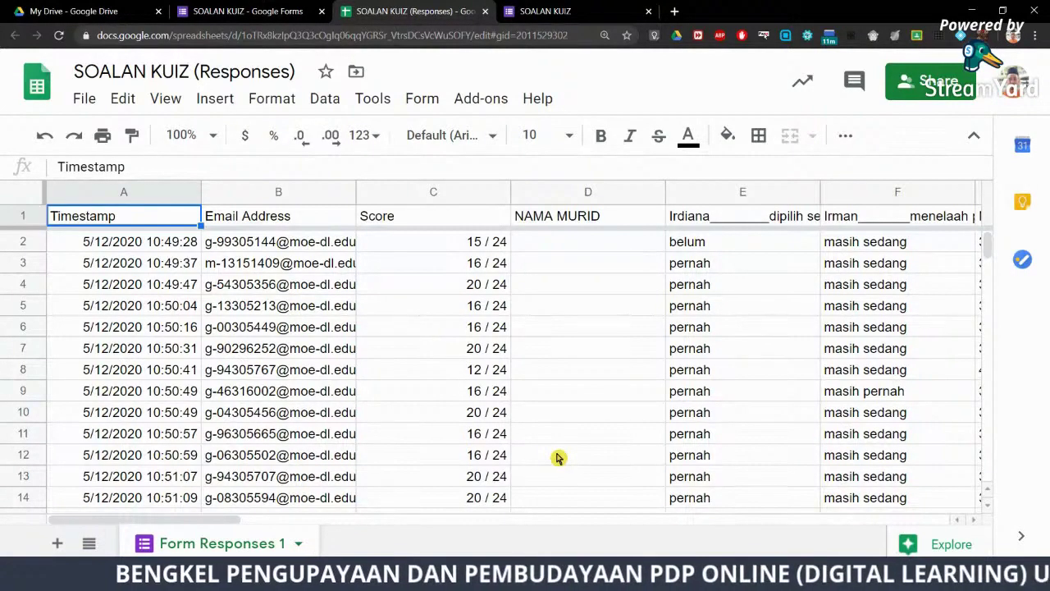
# Return to the PowerPoint slide show and settle on slide '5. Soalan Matematik'.
pyautogui.moveTo(489, 579)
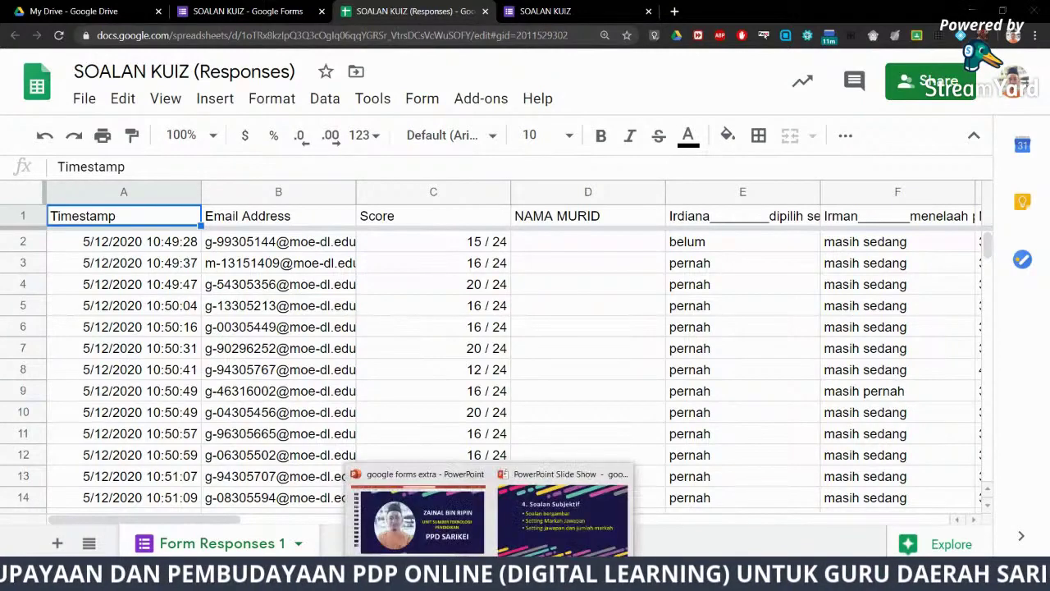
pyautogui.click(594, 548)
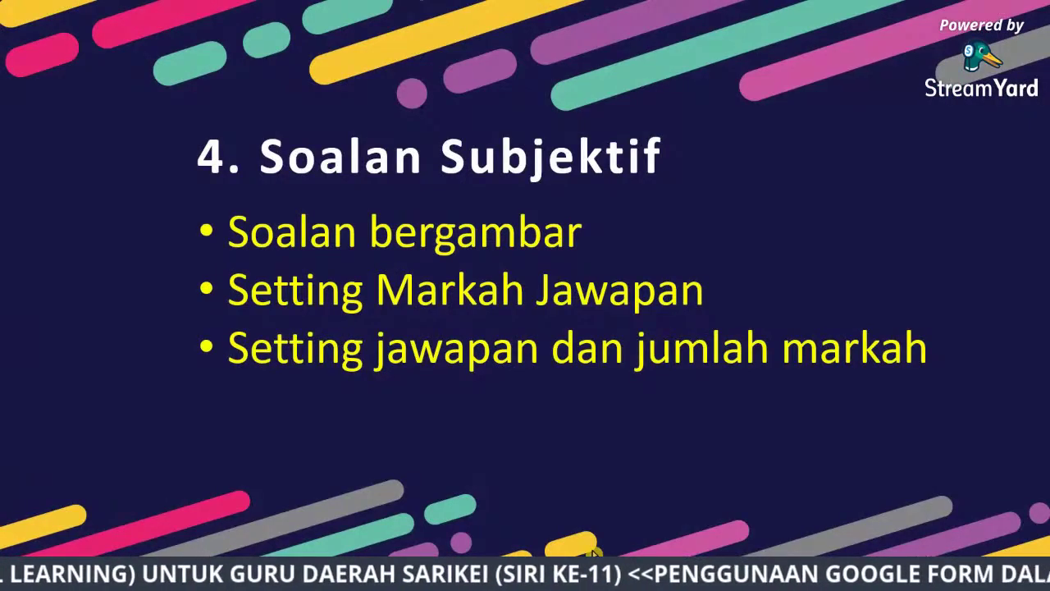
pyautogui.click(595, 552)
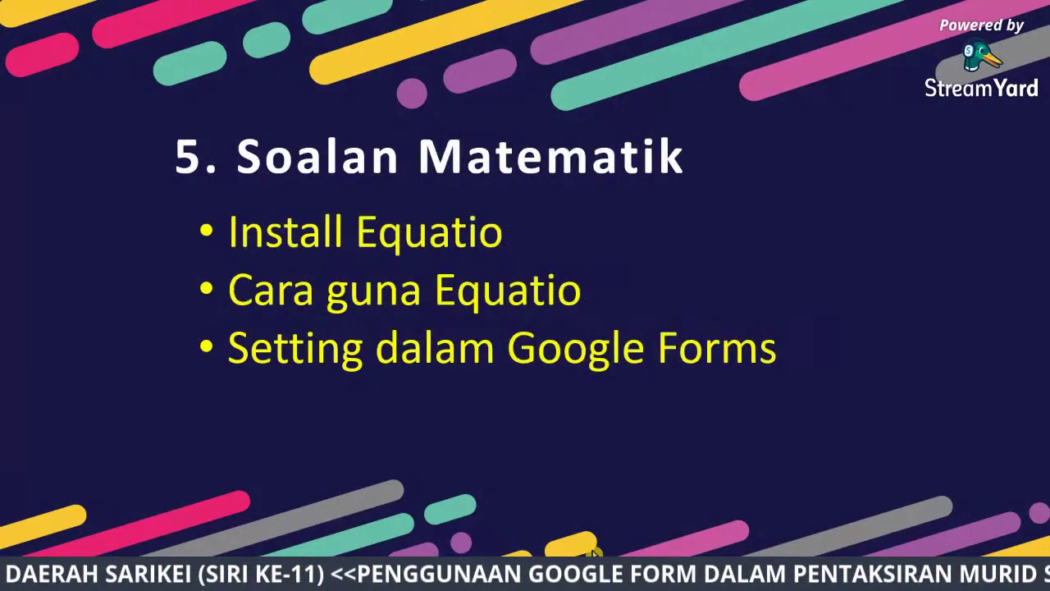
pyautogui.click(595, 552)
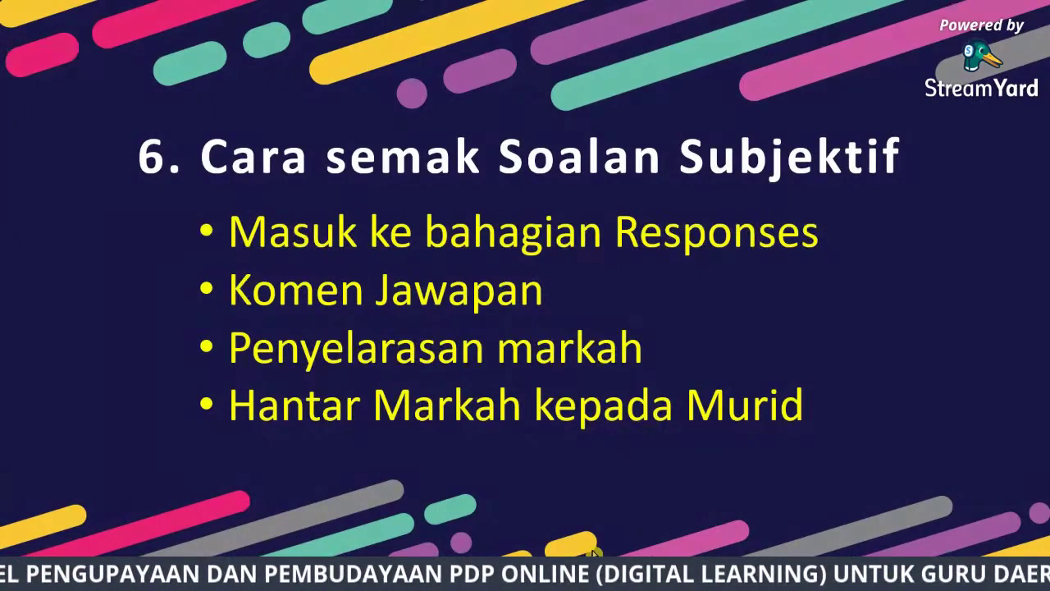
pyautogui.press('Left')
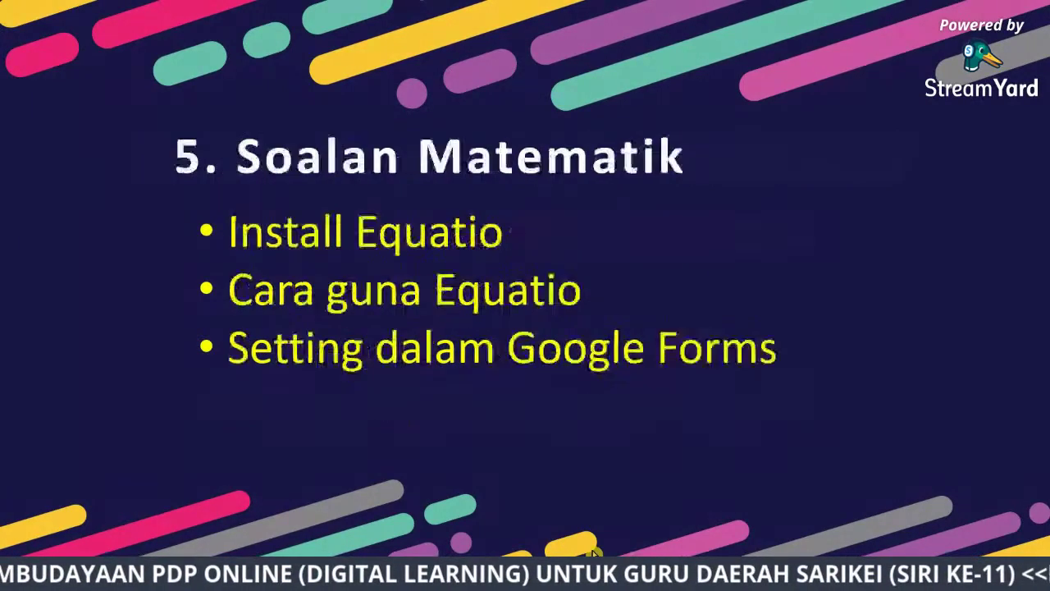
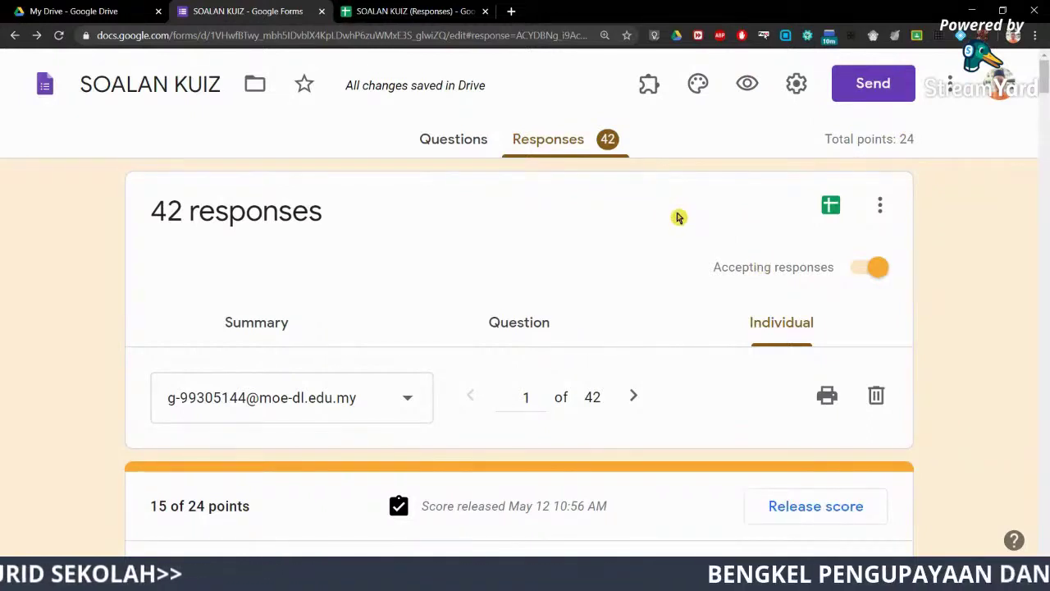
# In a new tab, search Google for 'WEBSTORE CHROME' and go to the Chrome Web Store.
pyautogui.click(514, 15)
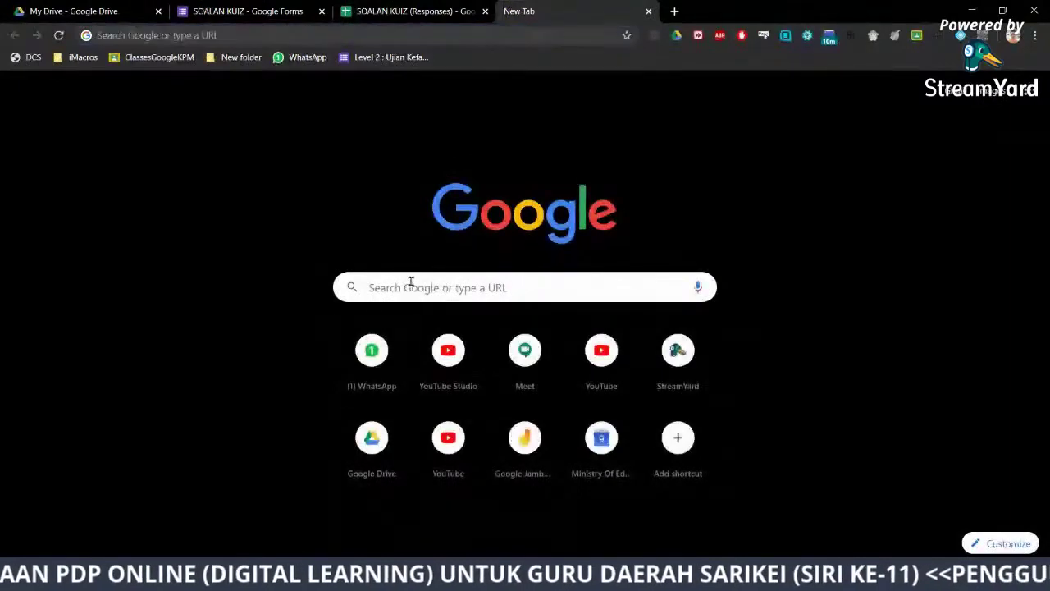
pyautogui.click(411, 282)
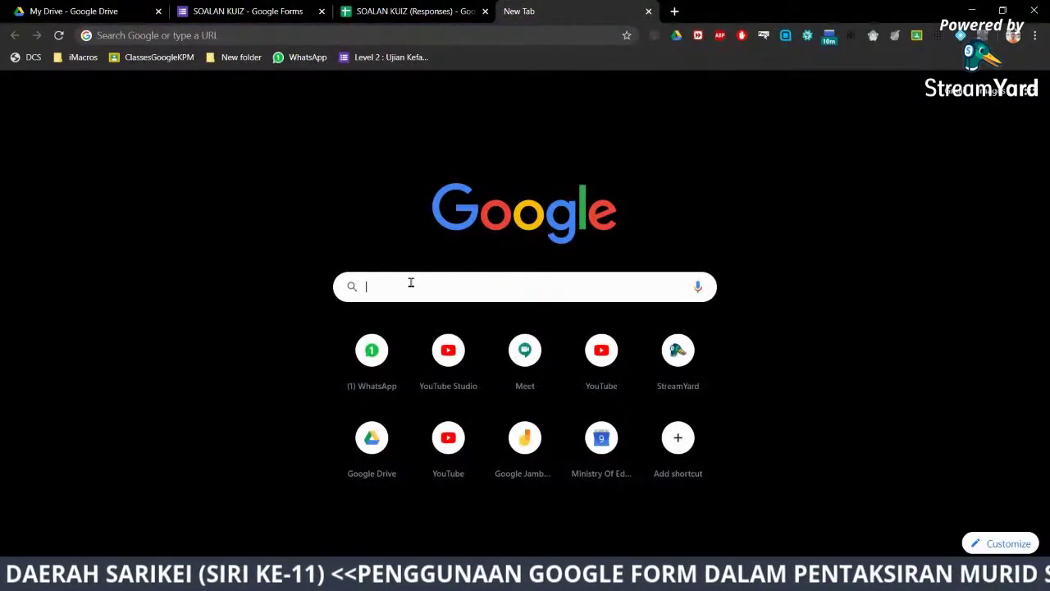
pyautogui.write('W')
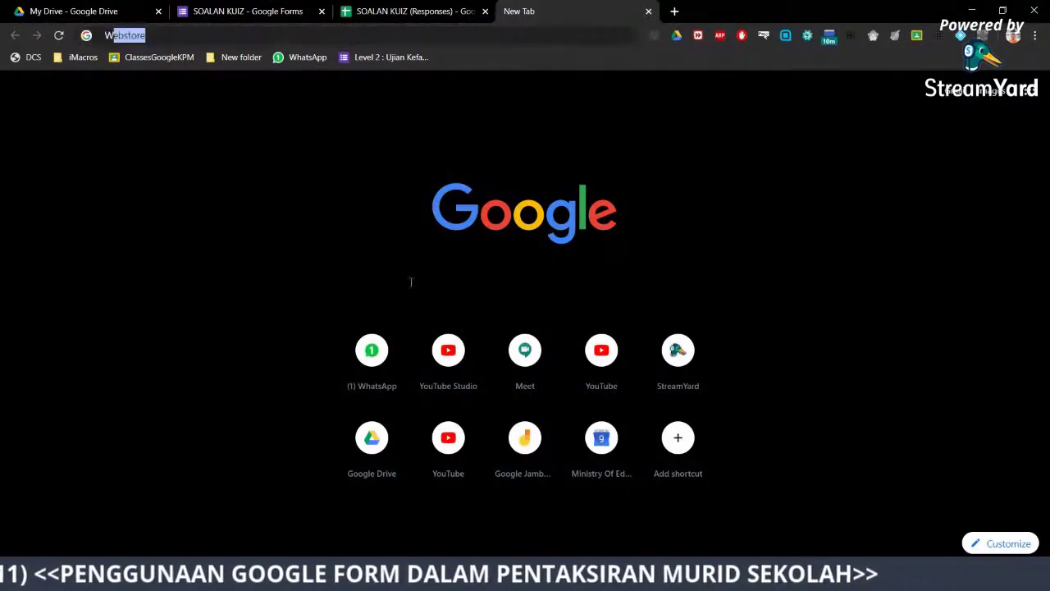
pyautogui.write('EBSTORE')
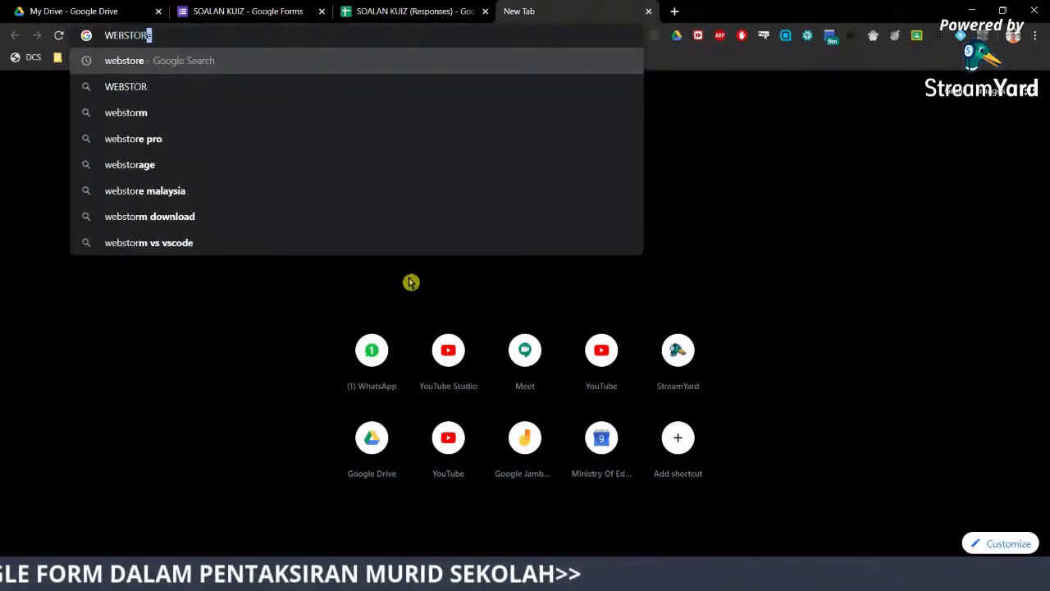
pyautogui.write(' CHROME')
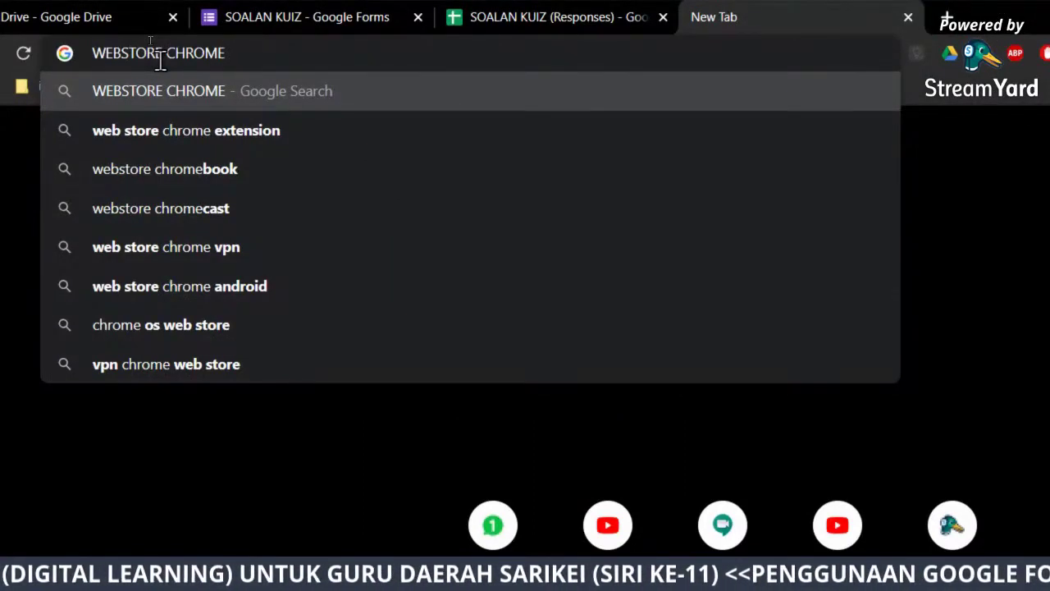
pyautogui.press('Return')
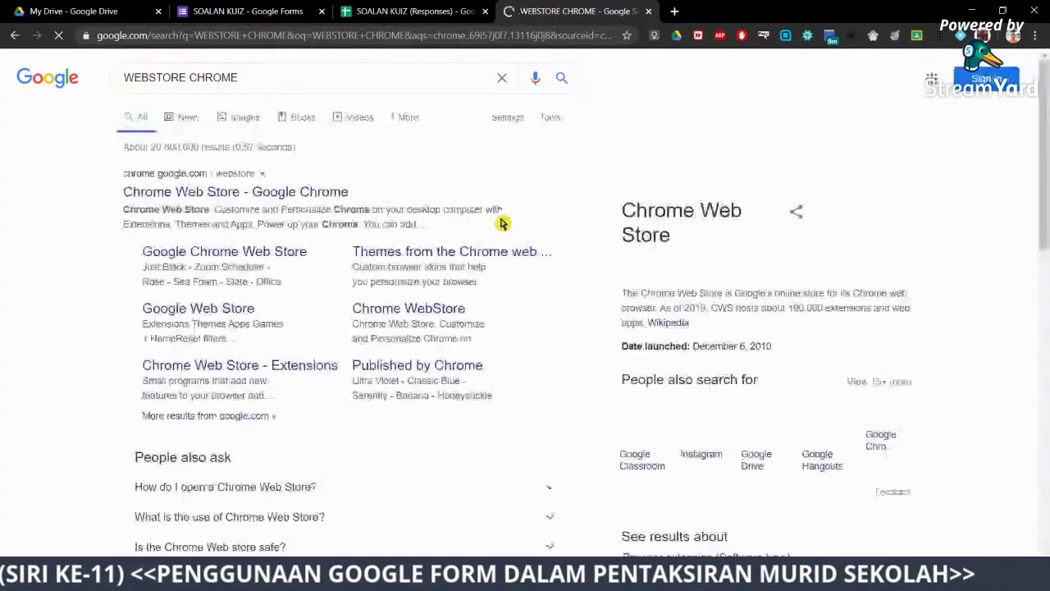
pyautogui.click(244, 251)
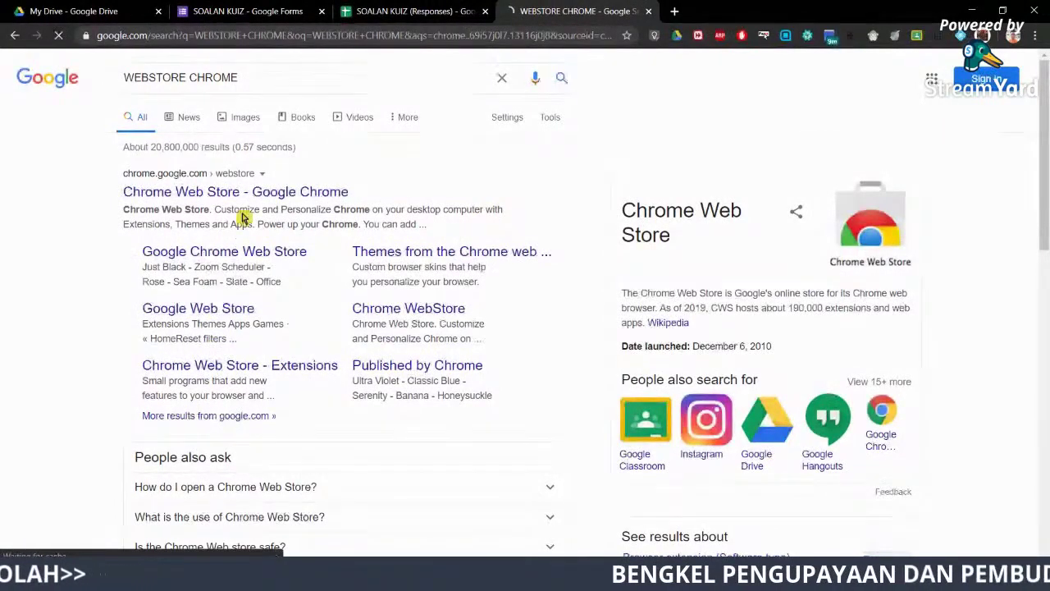
pyautogui.click(239, 258)
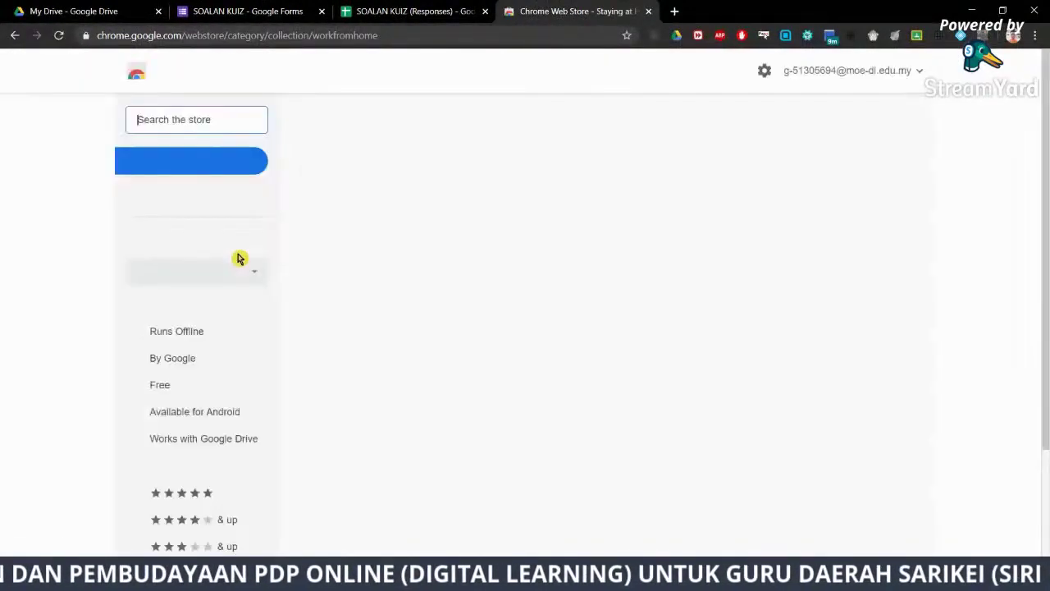
# Search the Chrome Web Store for 'Equatio' to find EquatIO - Math made digital.
pyautogui.click(189, 119)
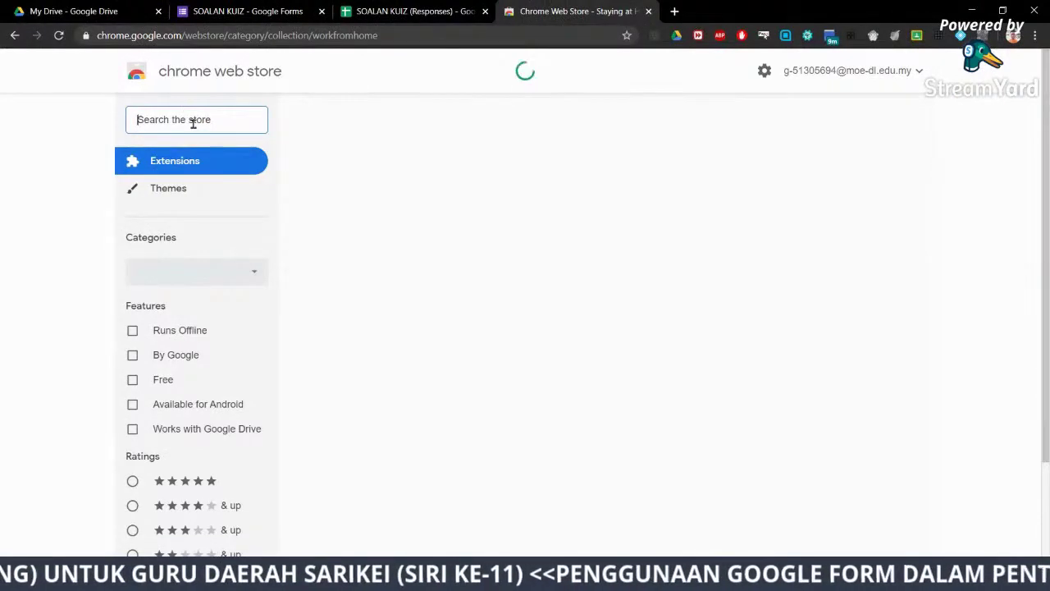
pyautogui.write('Equatio')
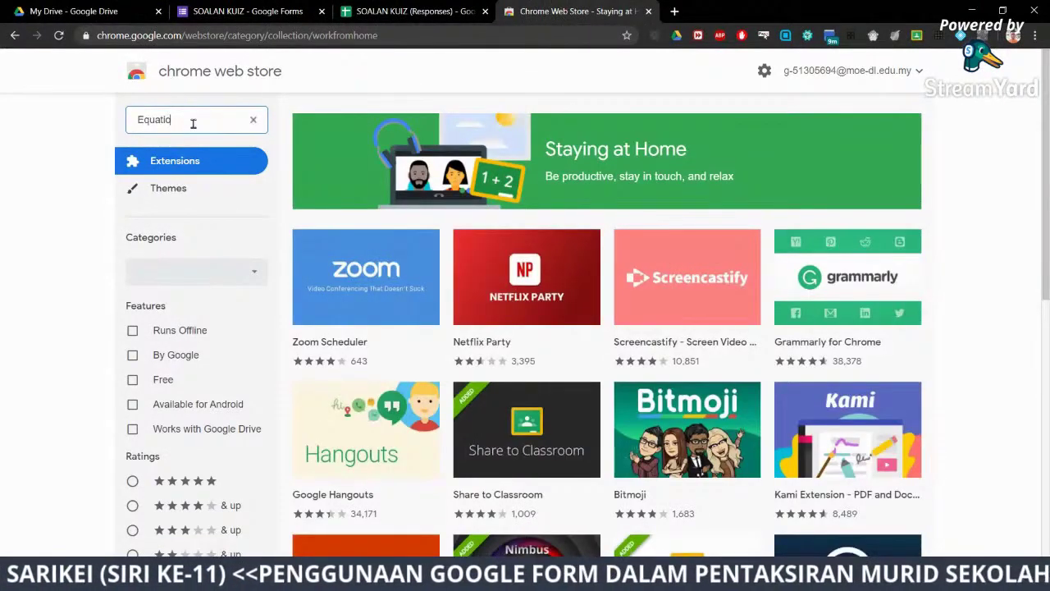
pyautogui.click(229, 111)
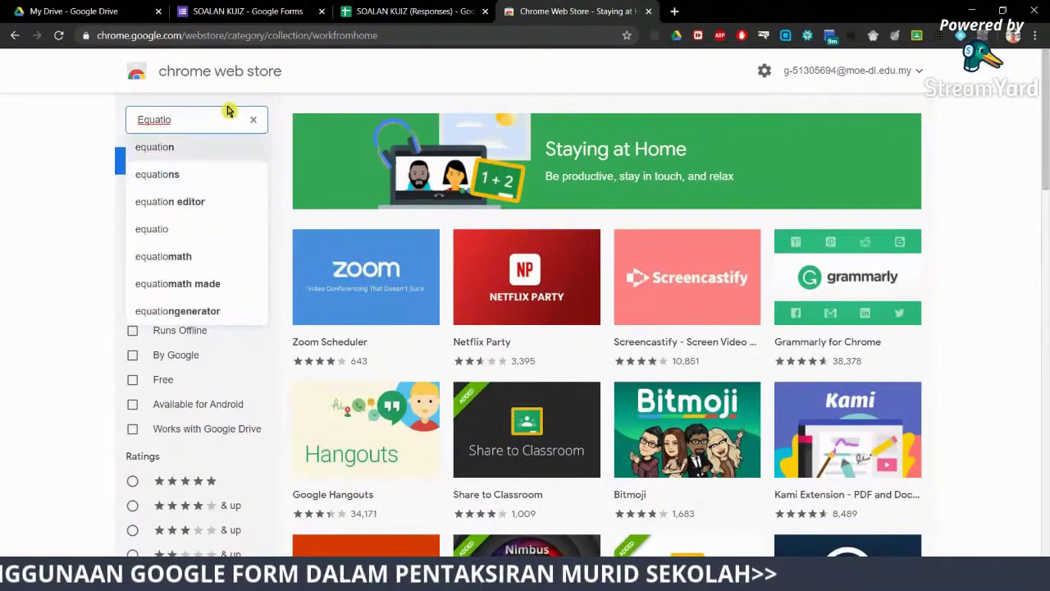
pyautogui.press('Return')
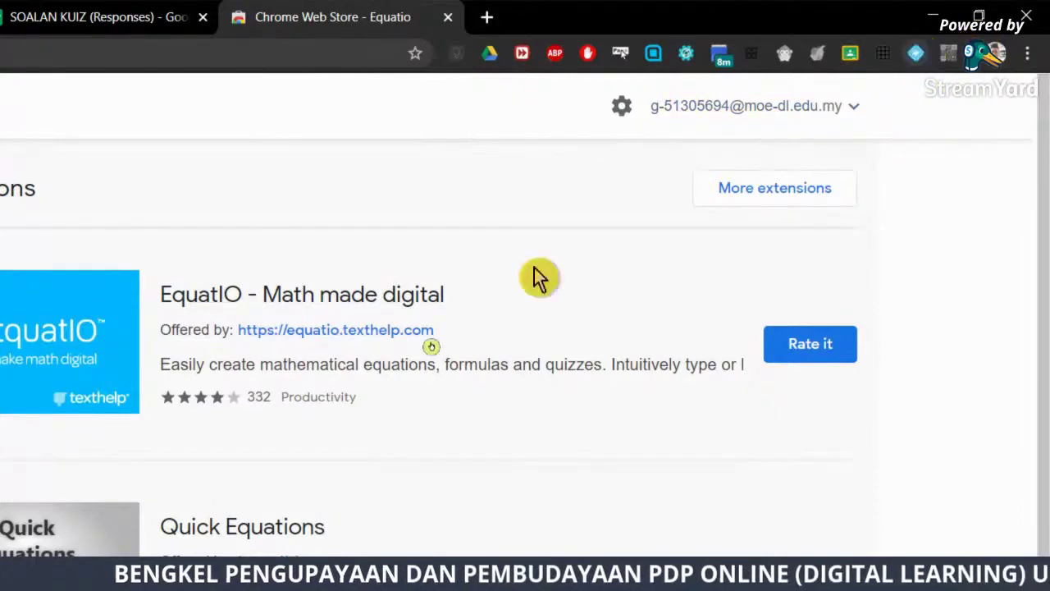
# Reset the Normal Select pointer to the default arrow in Mouse Properties and save it.
pyautogui.press('super')
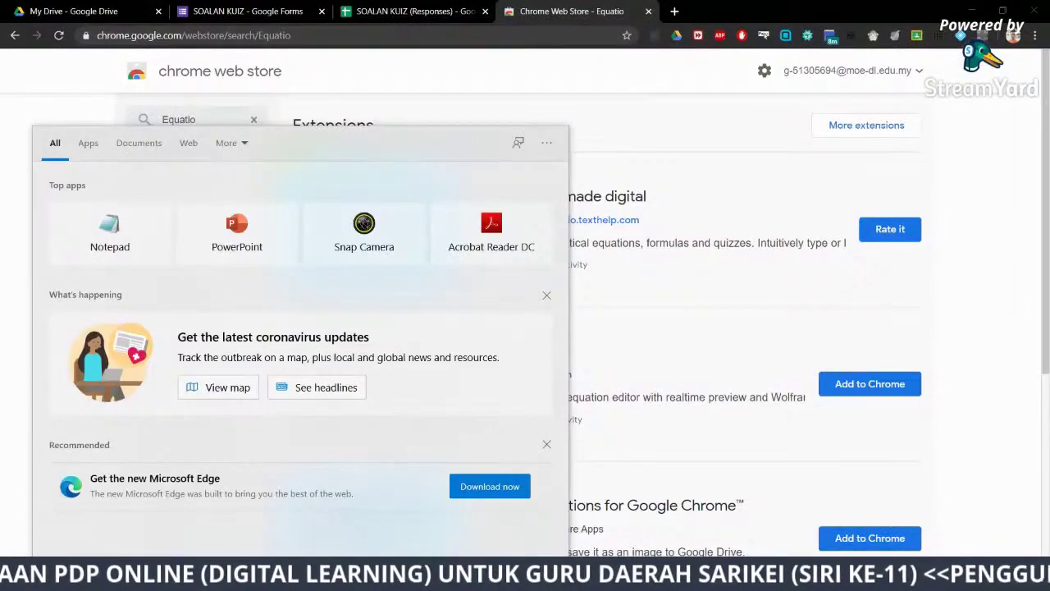
pyautogui.write('MOUSE')
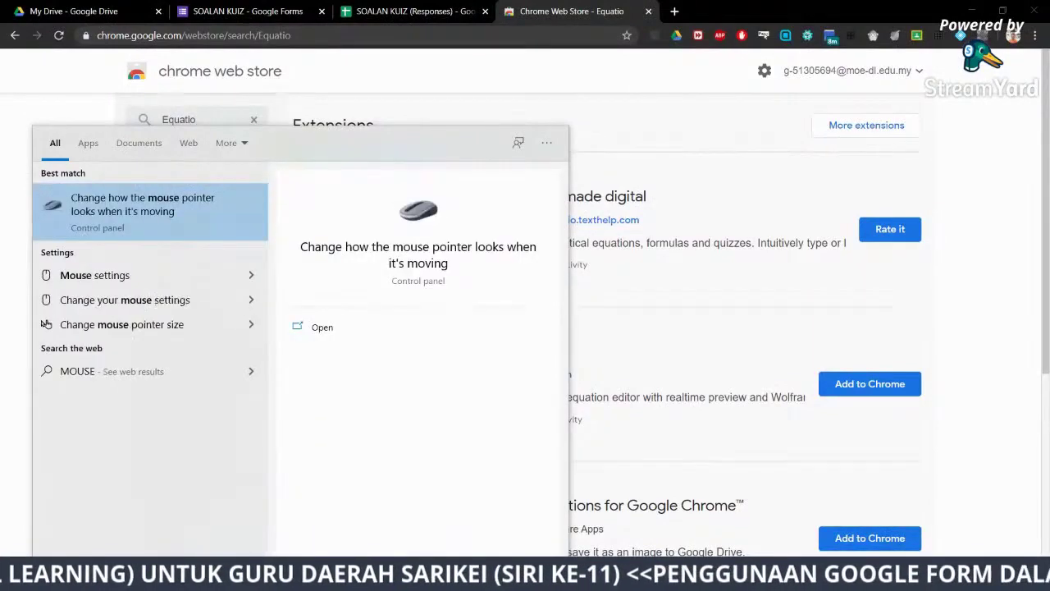
pyautogui.click(129, 218)
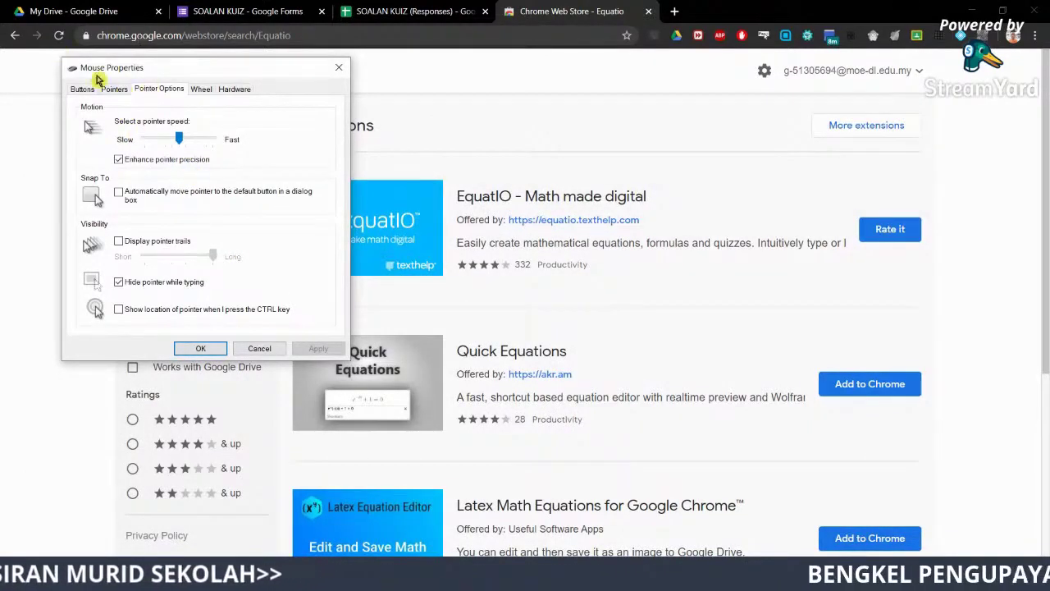
pyautogui.click(114, 89)
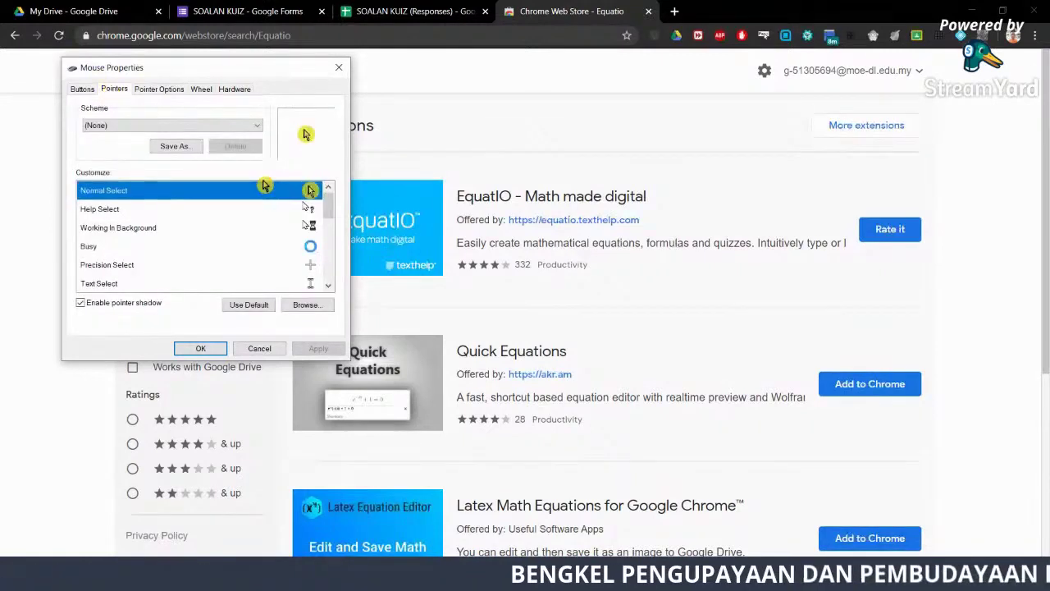
pyautogui.click(265, 310)
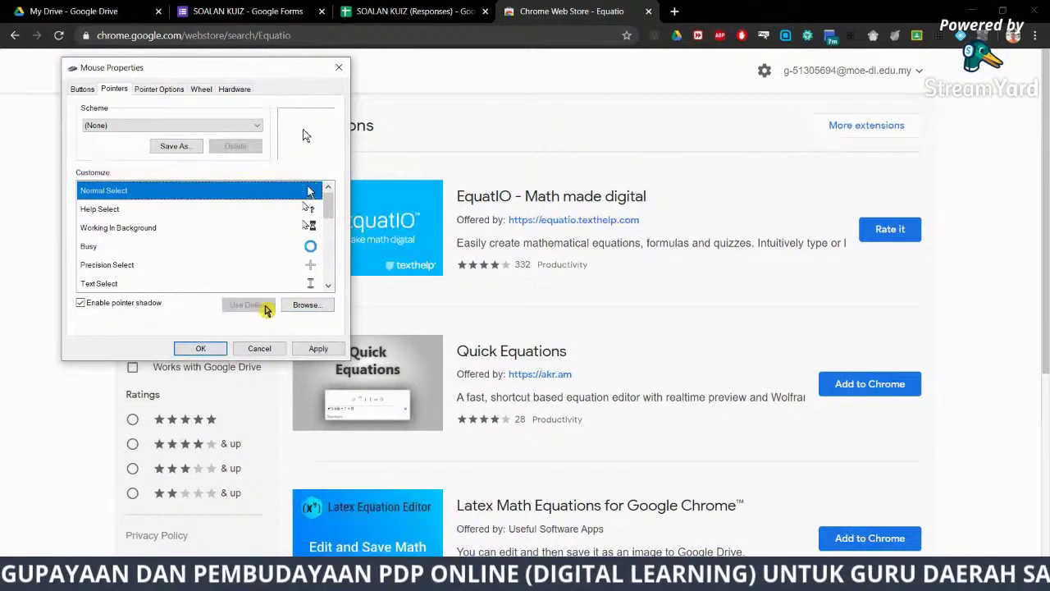
pyautogui.click(306, 348)
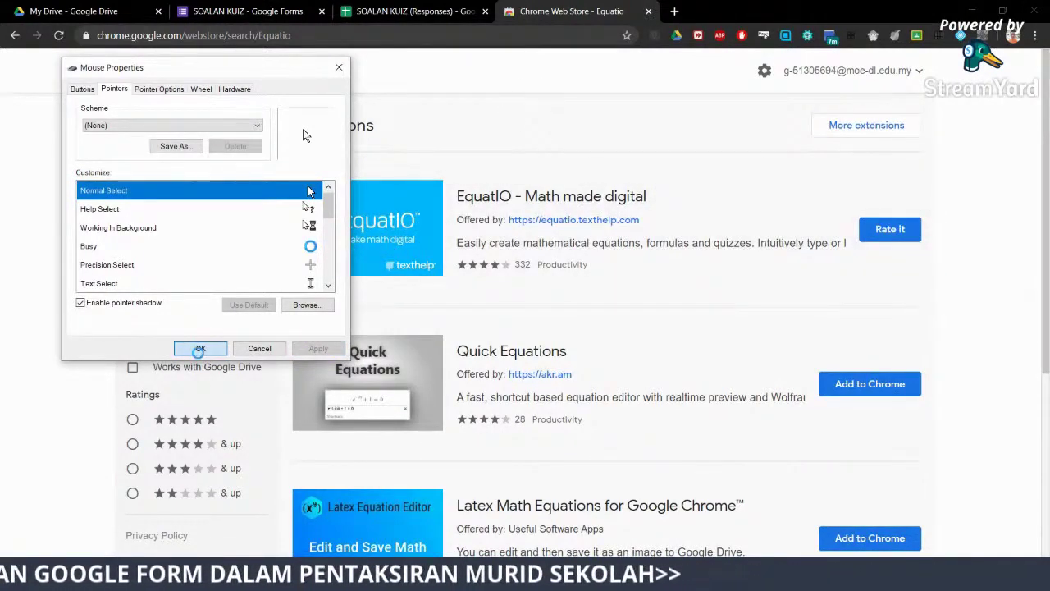
pyautogui.click(200, 348)
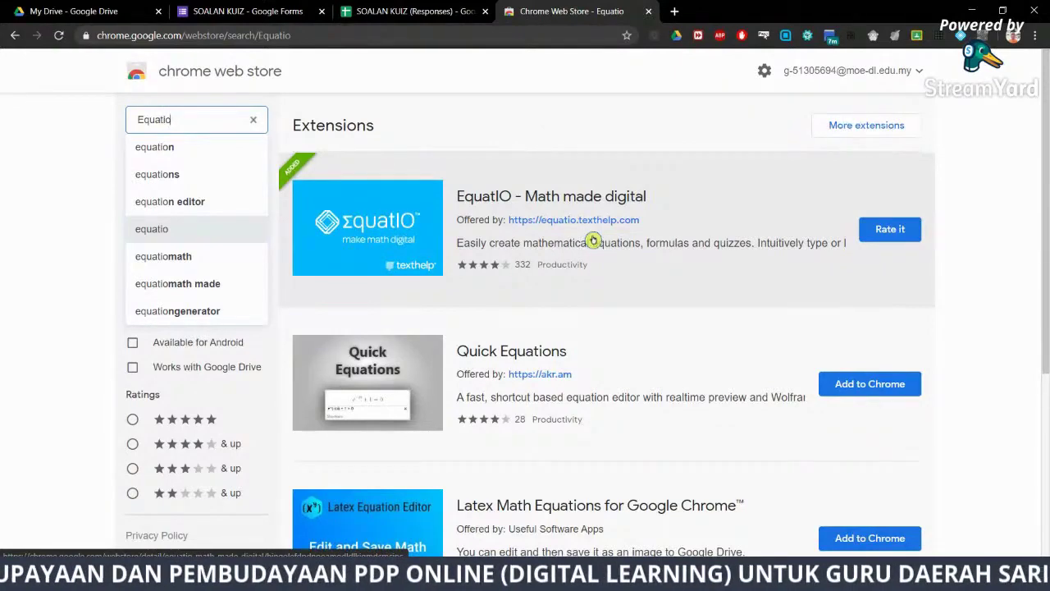
# In the SOALAN KUIZ Questions view, delete the whole title text of the Irdiana question.
pyautogui.click(226, 12)
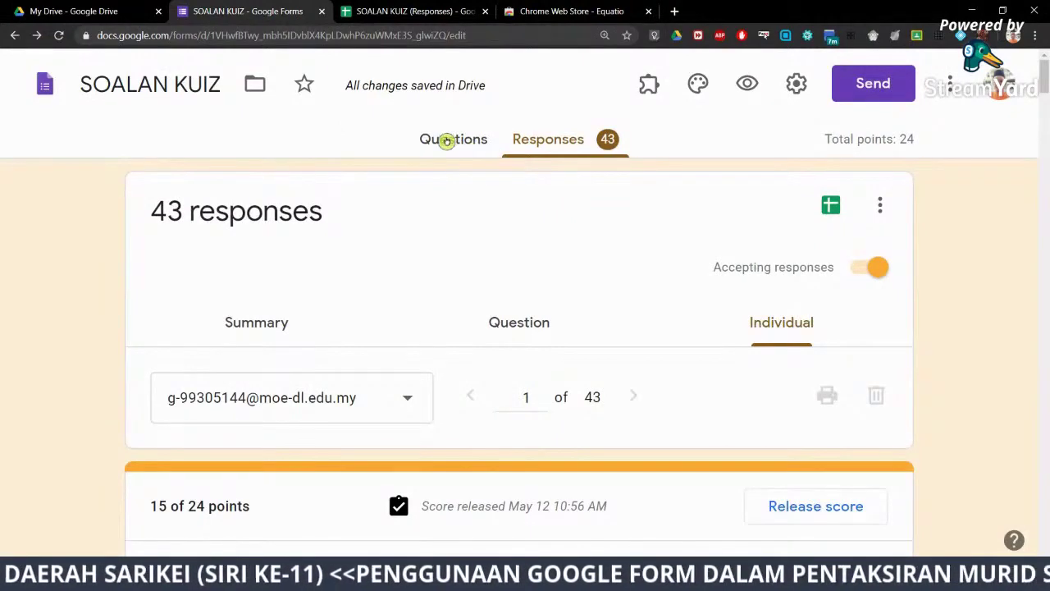
pyautogui.click(448, 139)
pyautogui.scroll(-7, 511, 245)
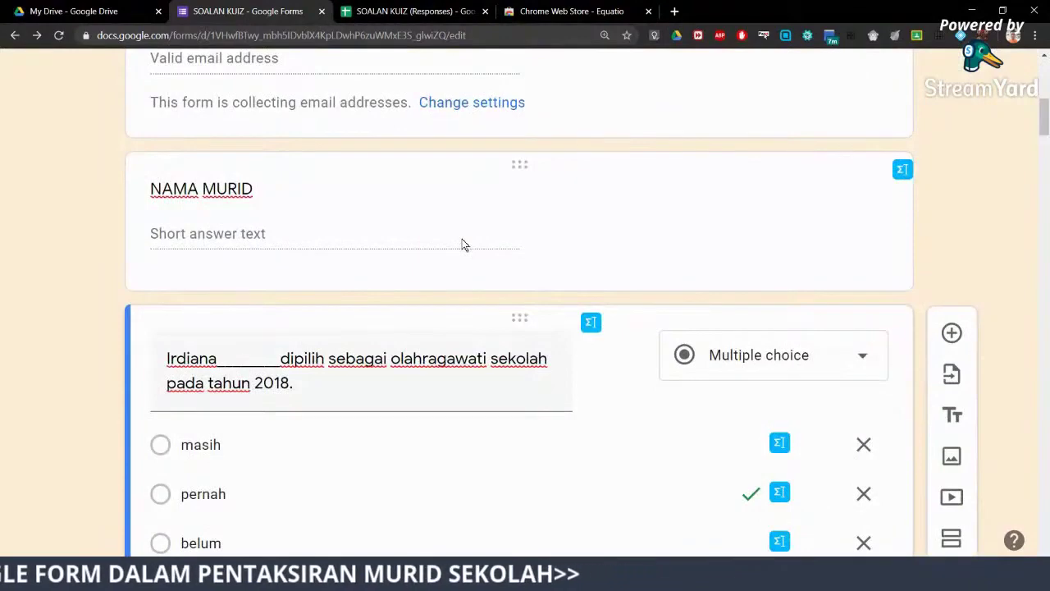
pyautogui.scroll(-7, 525, 250)
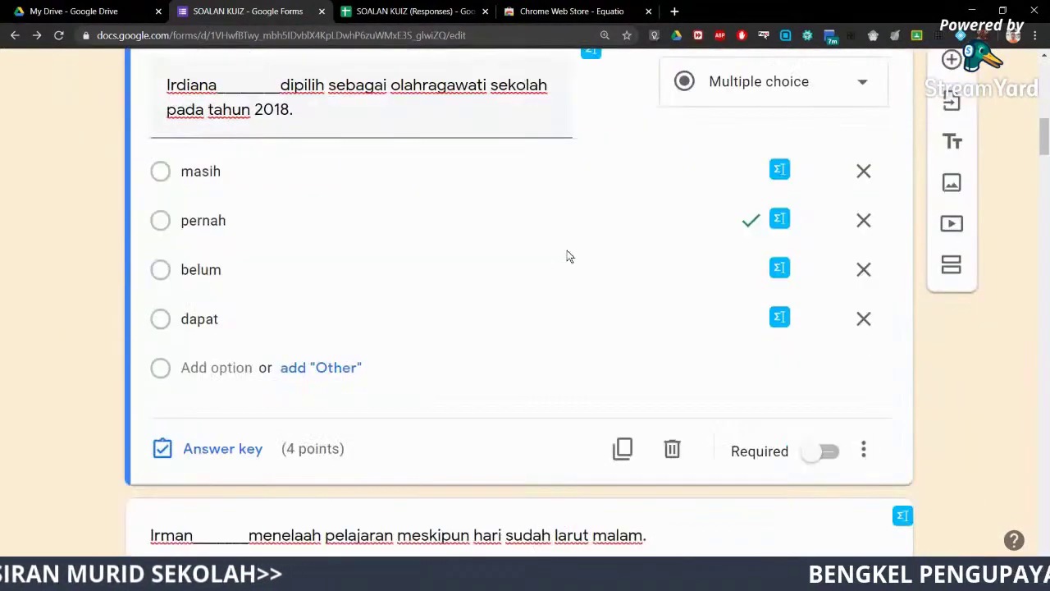
pyautogui.scroll(-12, 544, 248)
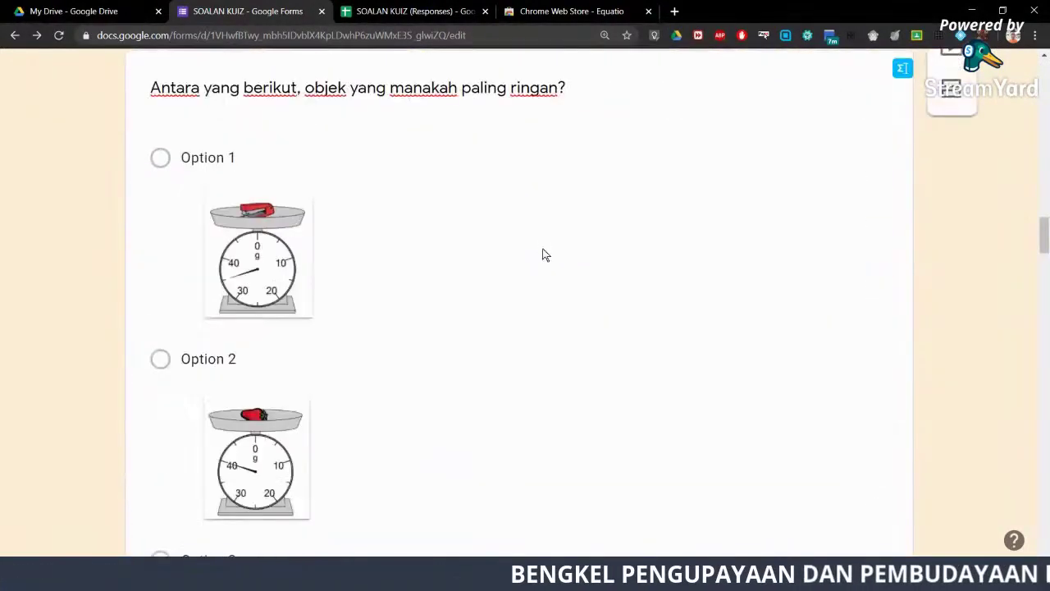
pyautogui.scroll(-10, 543, 259)
pyautogui.scroll(15, 543, 253)
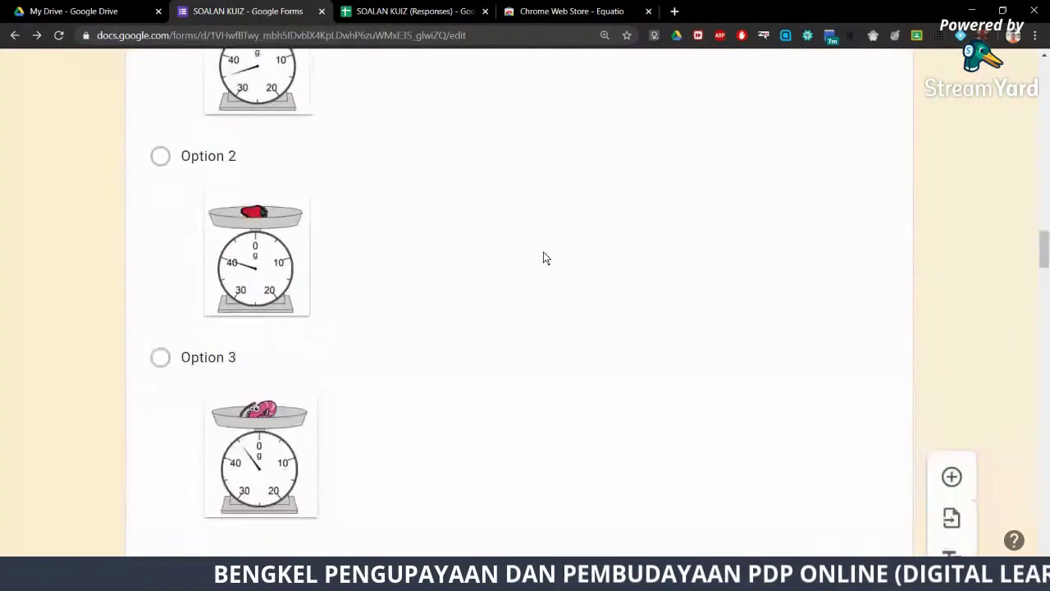
pyautogui.scroll(6, 543, 252)
pyautogui.scroll(7, 545, 254)
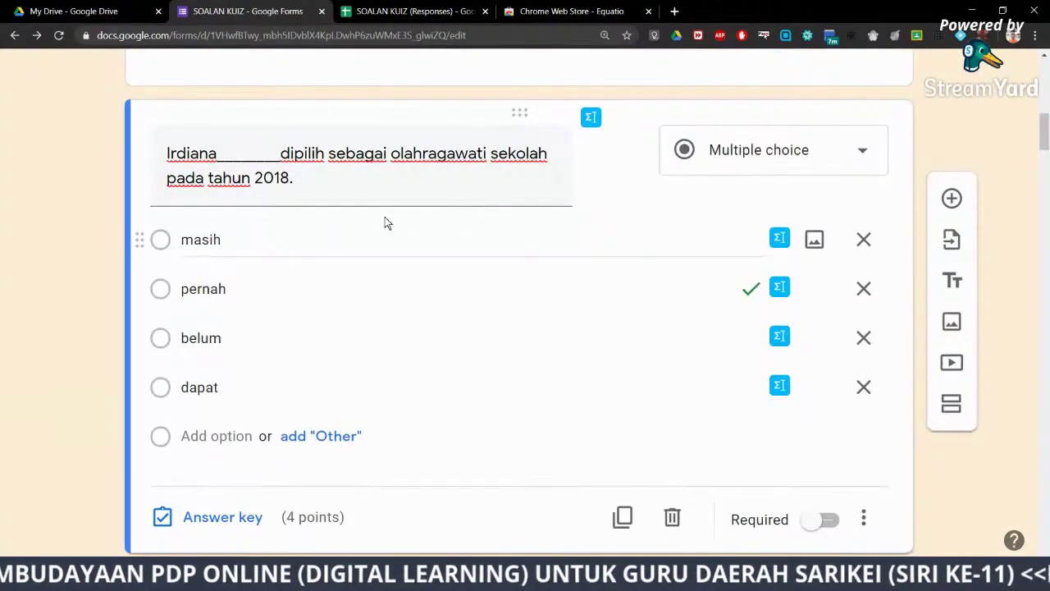
pyautogui.tripleClick(150, 144)
pyautogui.press('BackSpace')
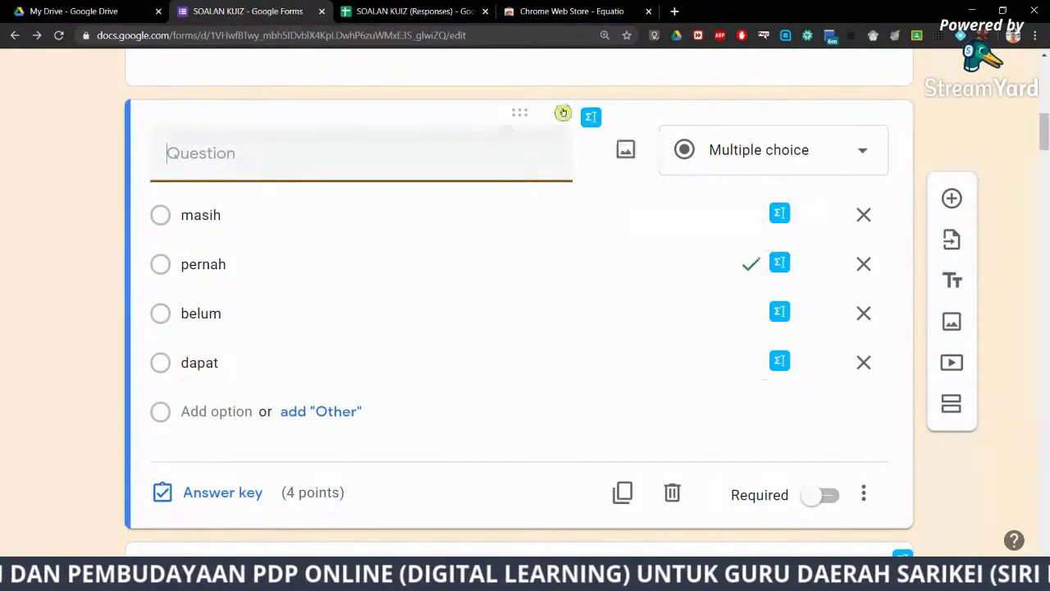
pyautogui.click(592, 117)
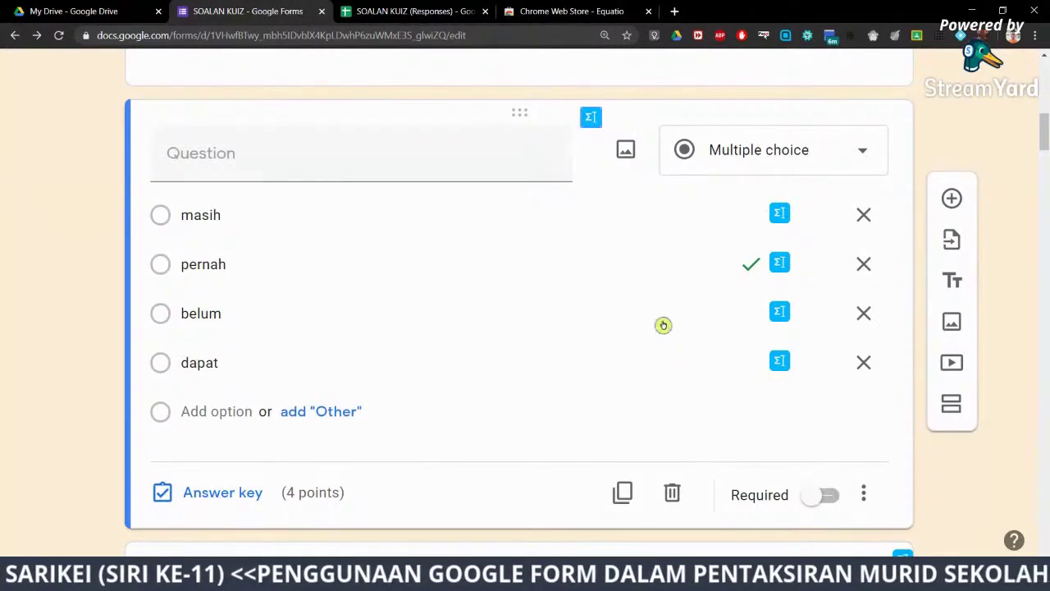
# Enter the mixed numbers 3 1/2 + 3 1/2 in EquatIO's math editor.
pyautogui.click(592, 120)
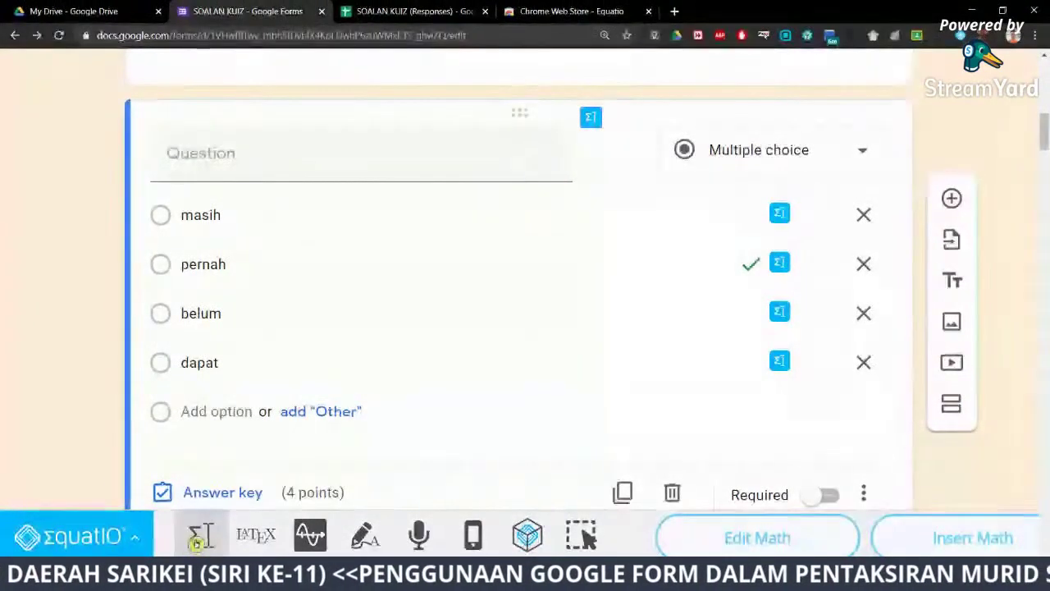
pyautogui.click(200, 536)
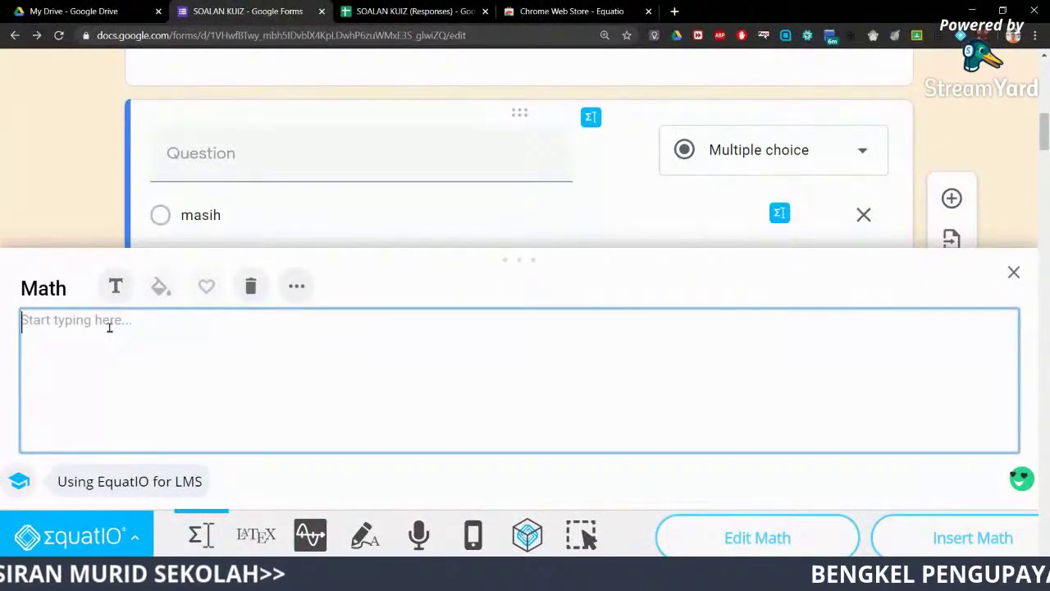
pyautogui.write('3 1')
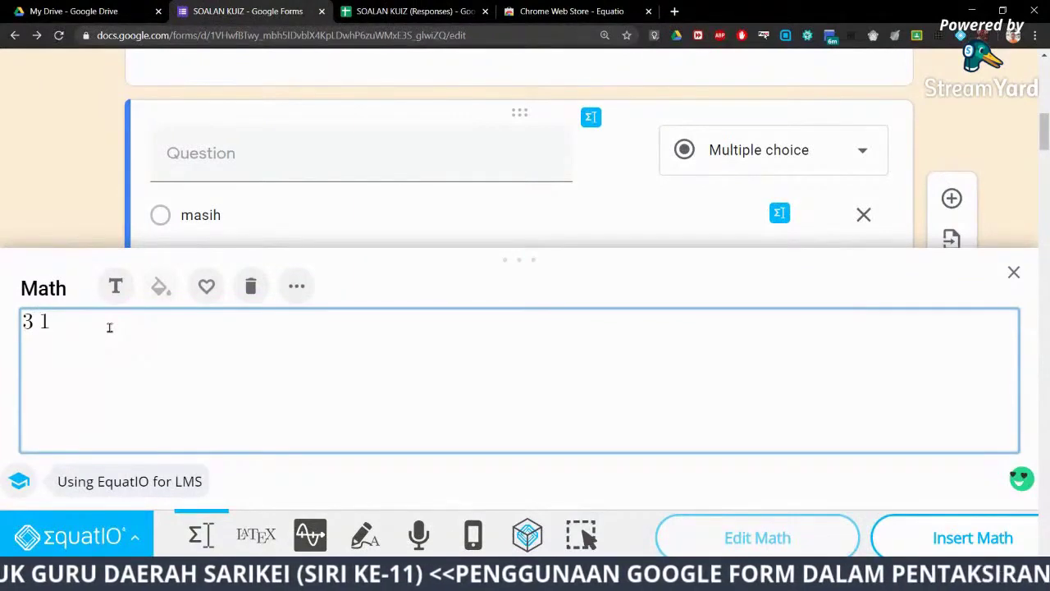
pyautogui.write('/')
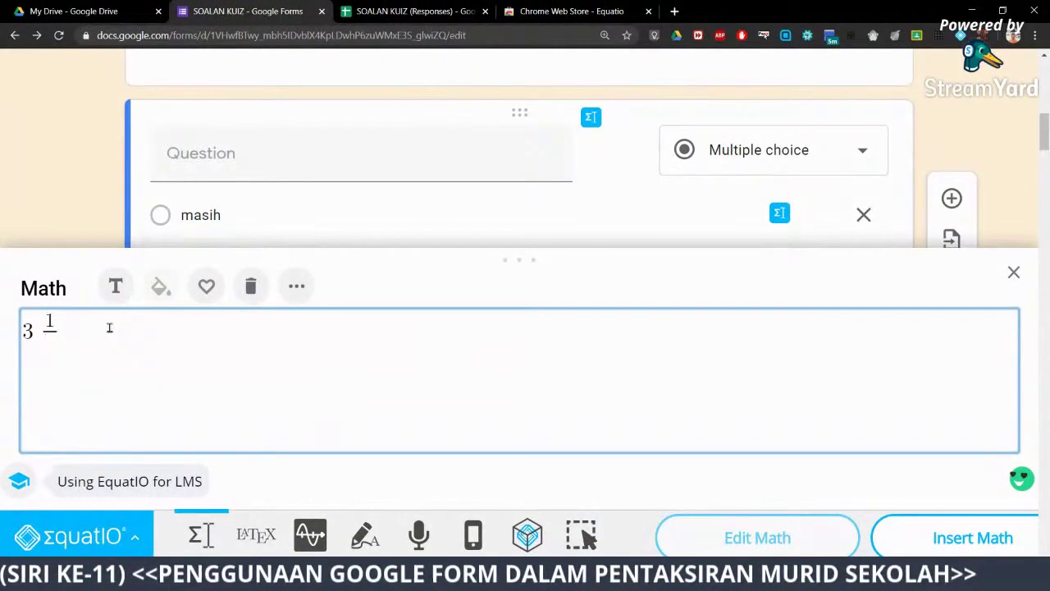
pyautogui.write('2')
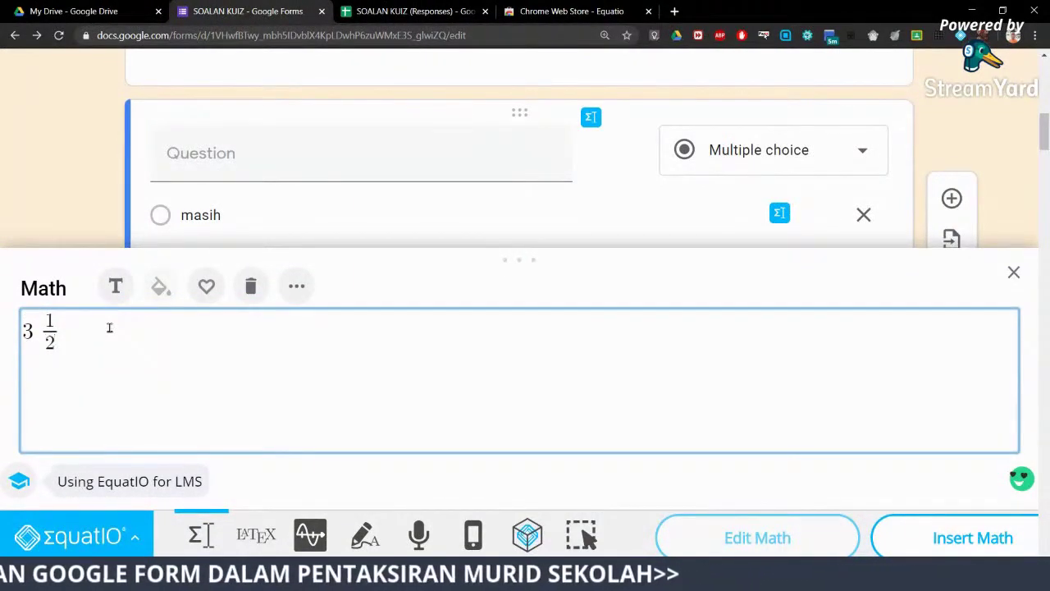
pyautogui.press('space')
pyautogui.press('BackSpace')
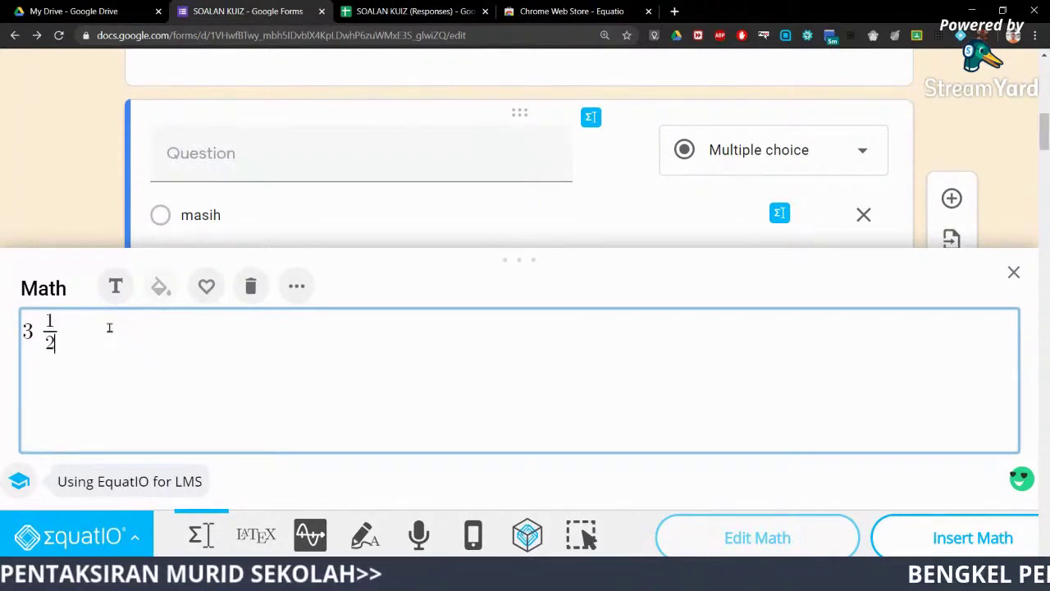
pyautogui.click(86, 324)
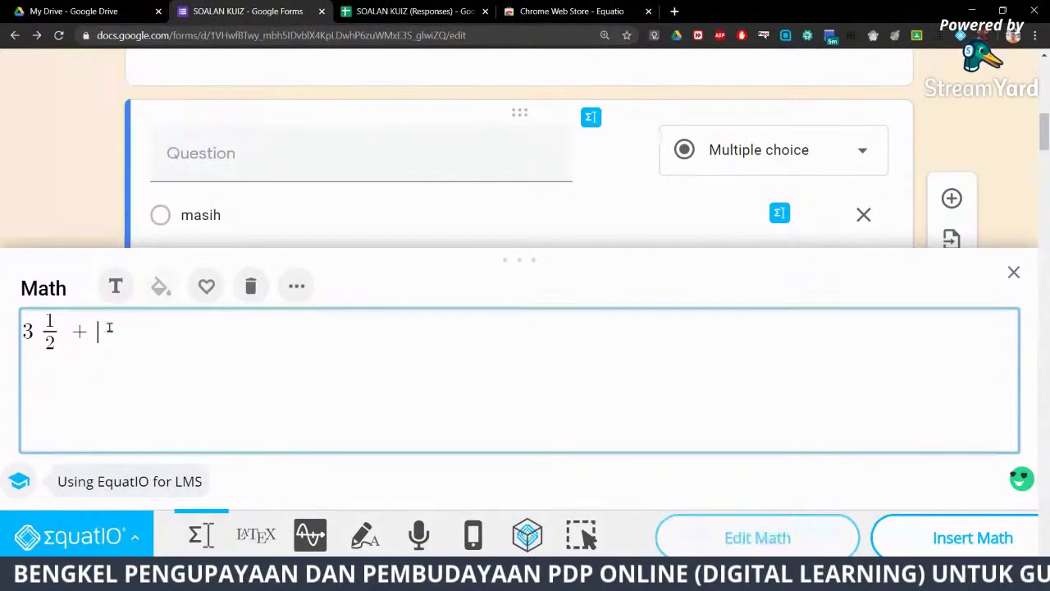
pyautogui.write('+ ')
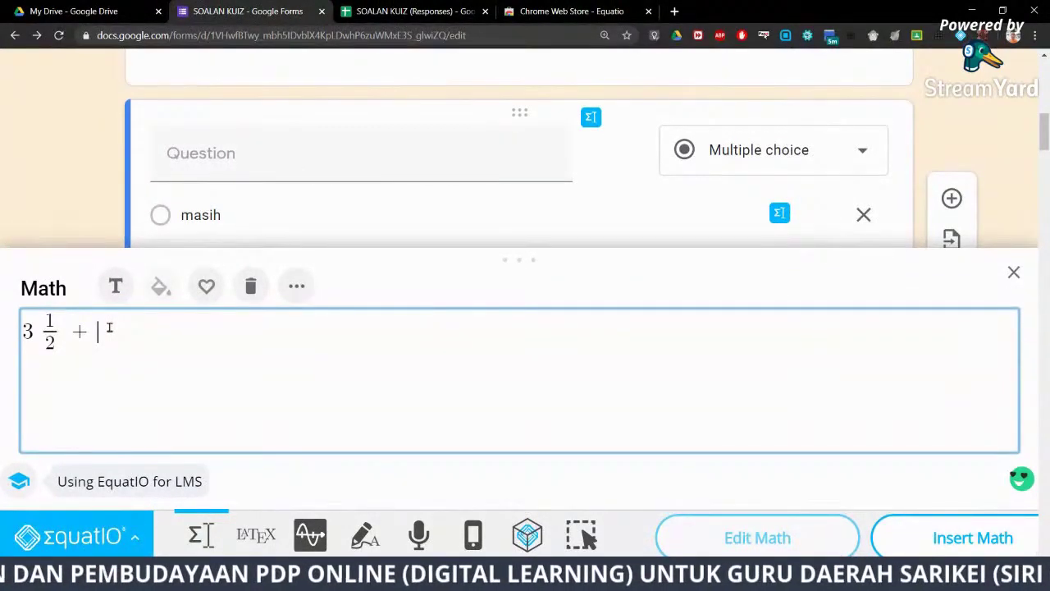
pyautogui.write('3 1')
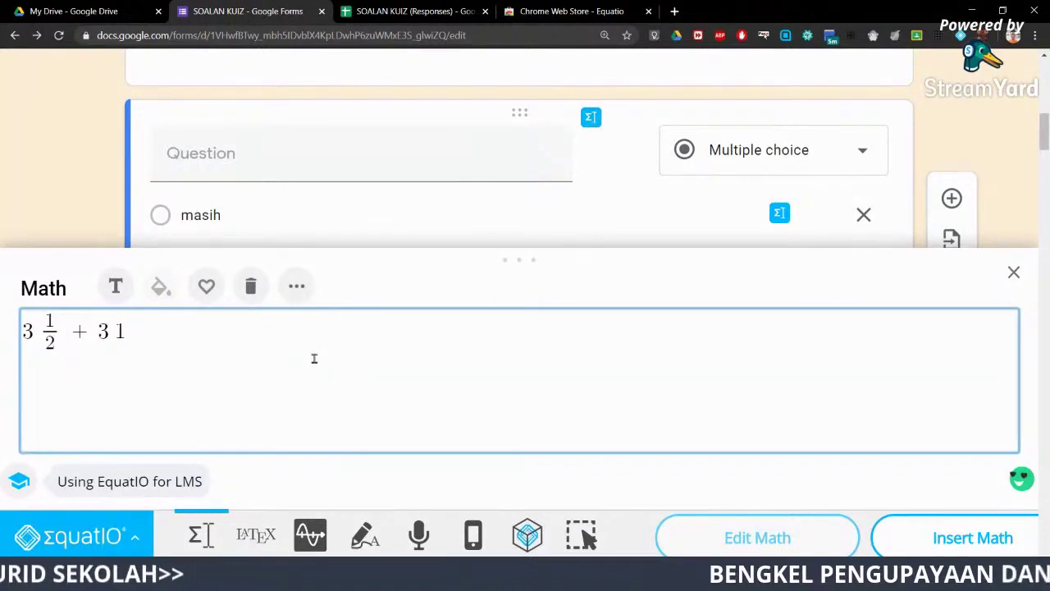
pyautogui.write('/')
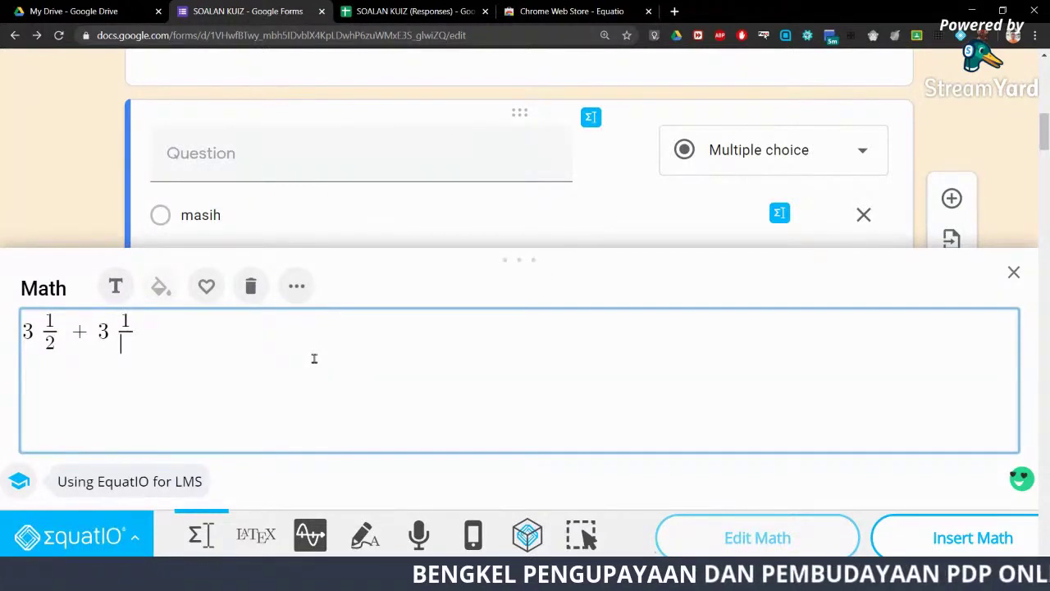
pyautogui.write('2 =')
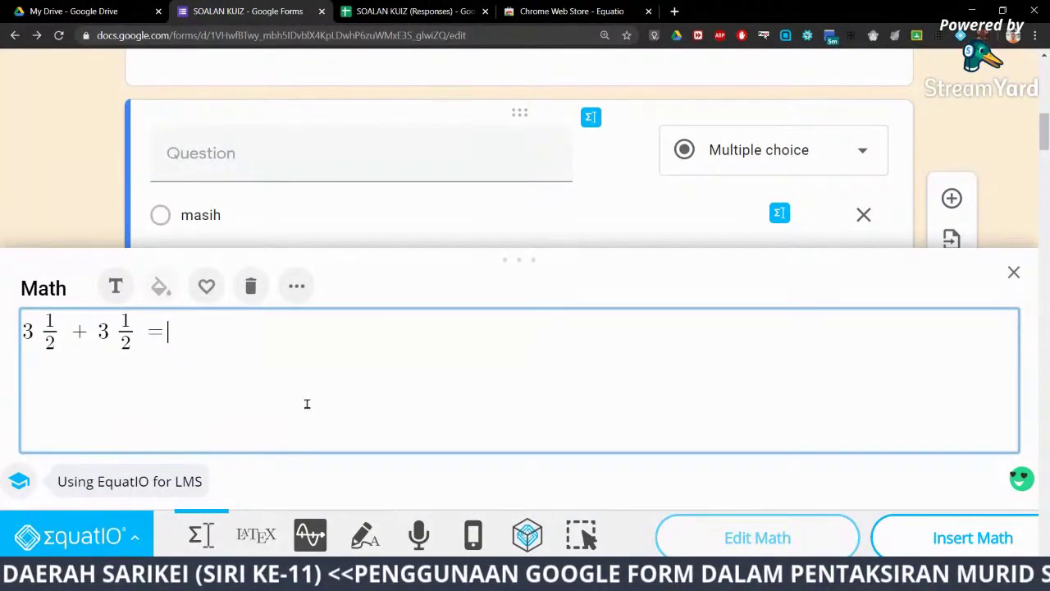
# Insert 3½ + 3½ = as an equation image, then reopen the math editor for the masih option.
pyautogui.click(947, 538)
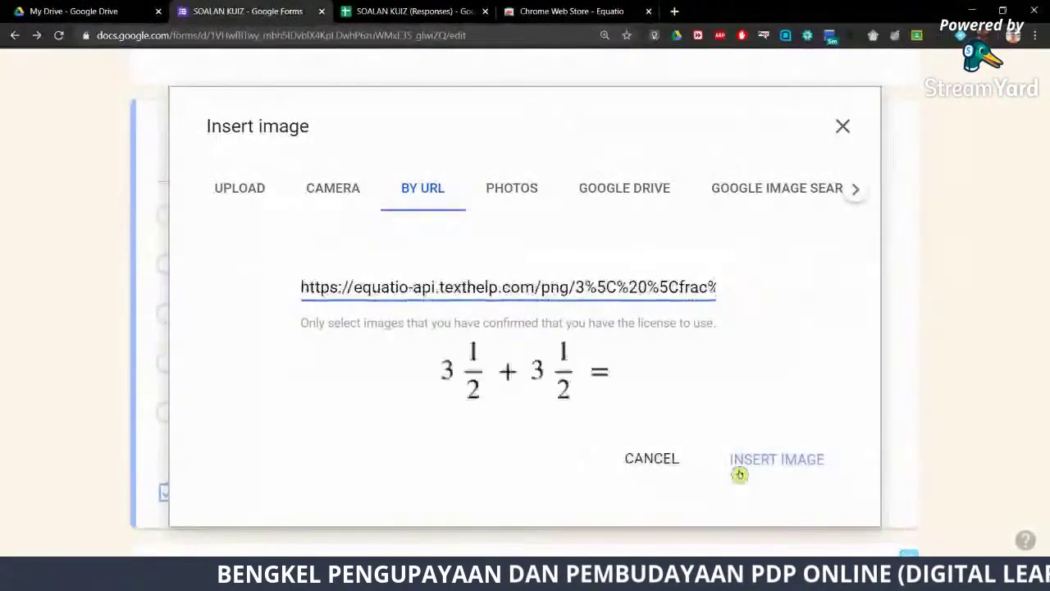
pyautogui.click(757, 462)
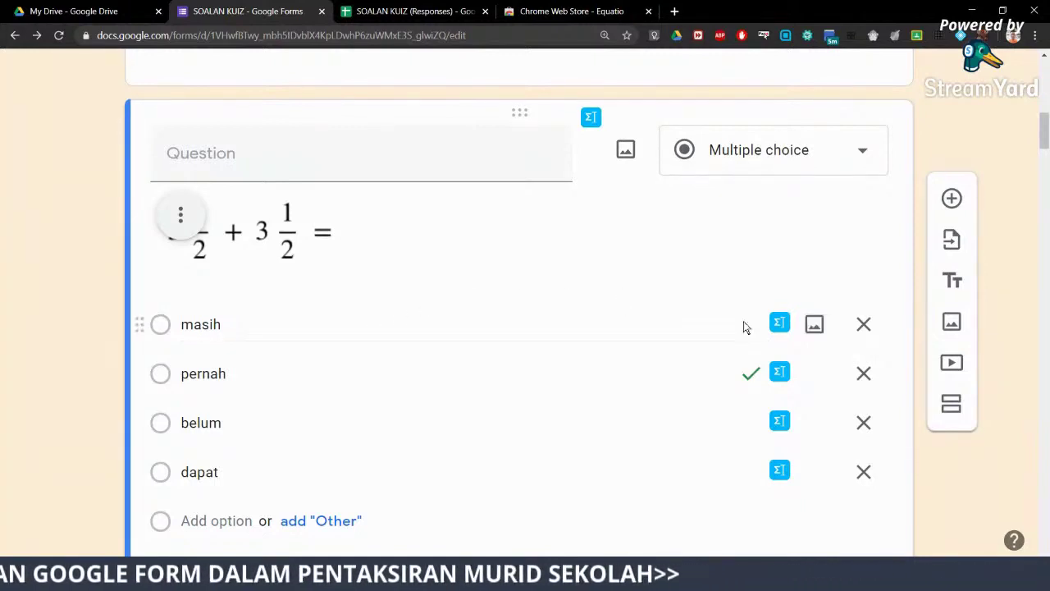
pyautogui.click(778, 323)
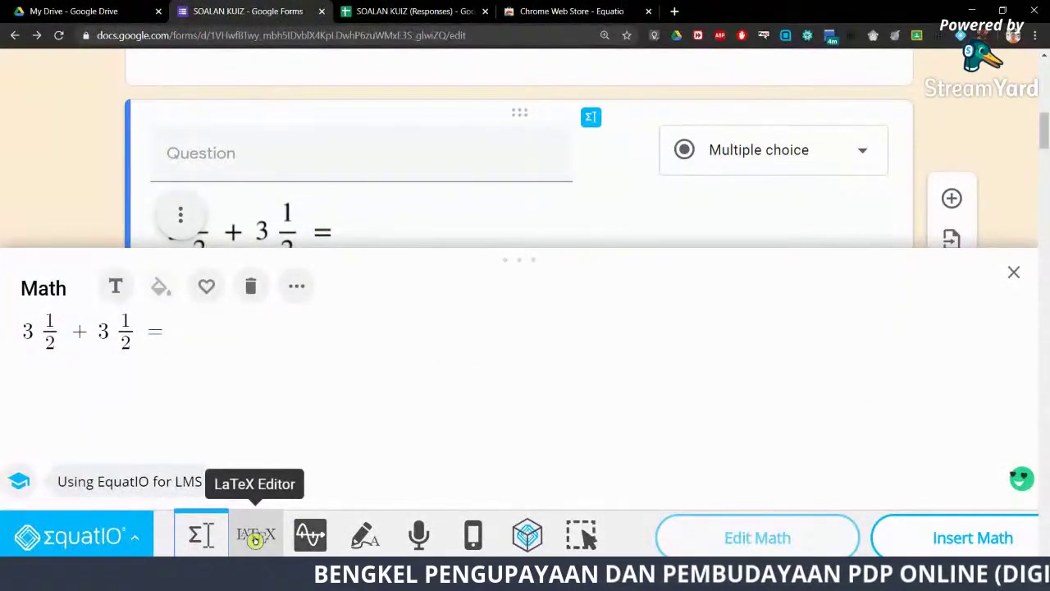
# Switch EquatIO to handwriting input and clear the existing expression.
pyautogui.click(369, 540)
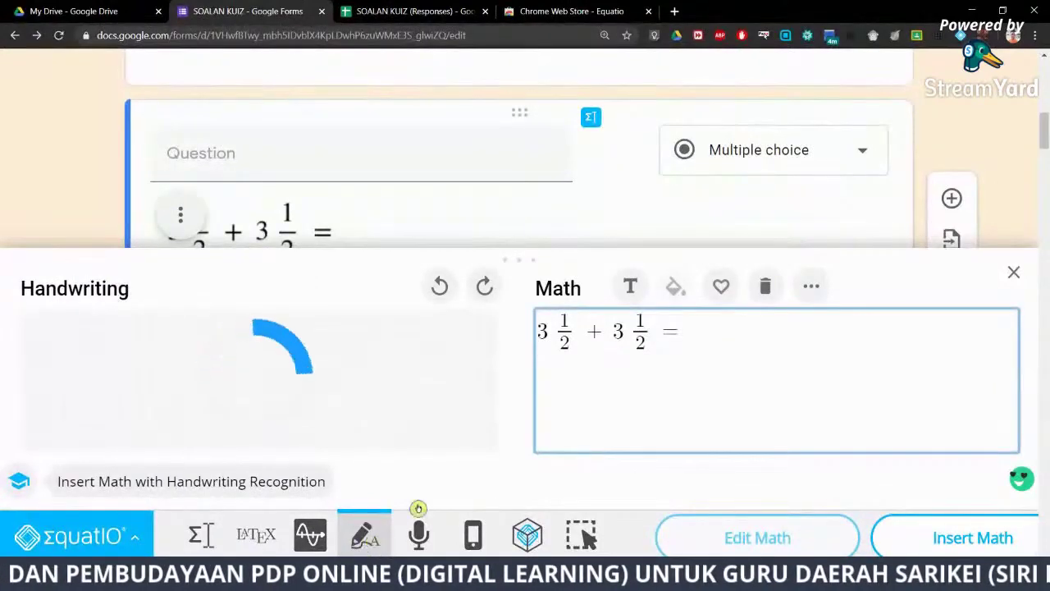
pyautogui.press('BackSpace')
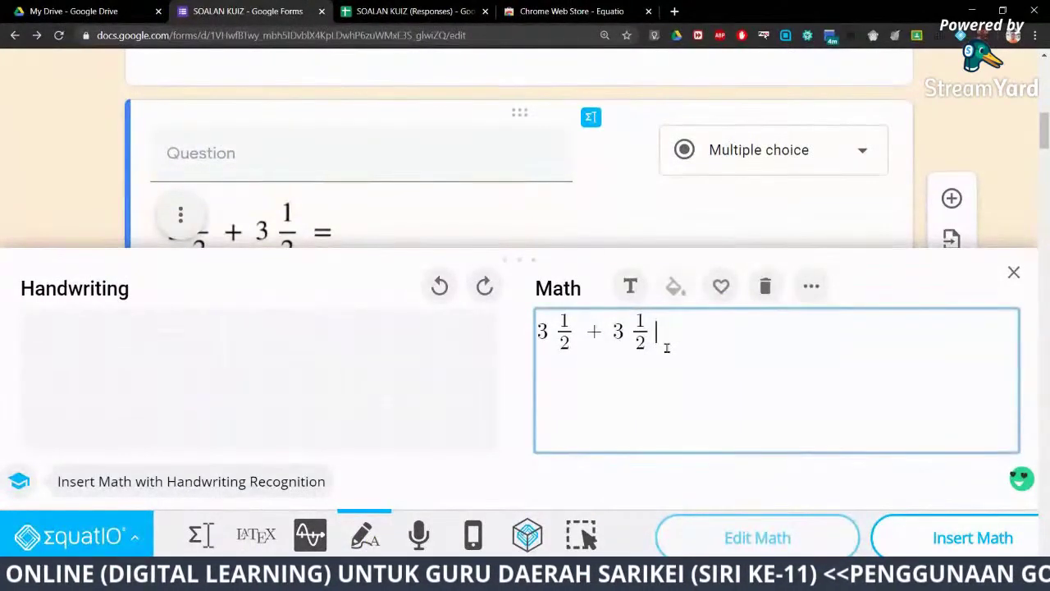
pyautogui.hotkey('ctrl', 'a')
pyautogui.press('BackSpace')
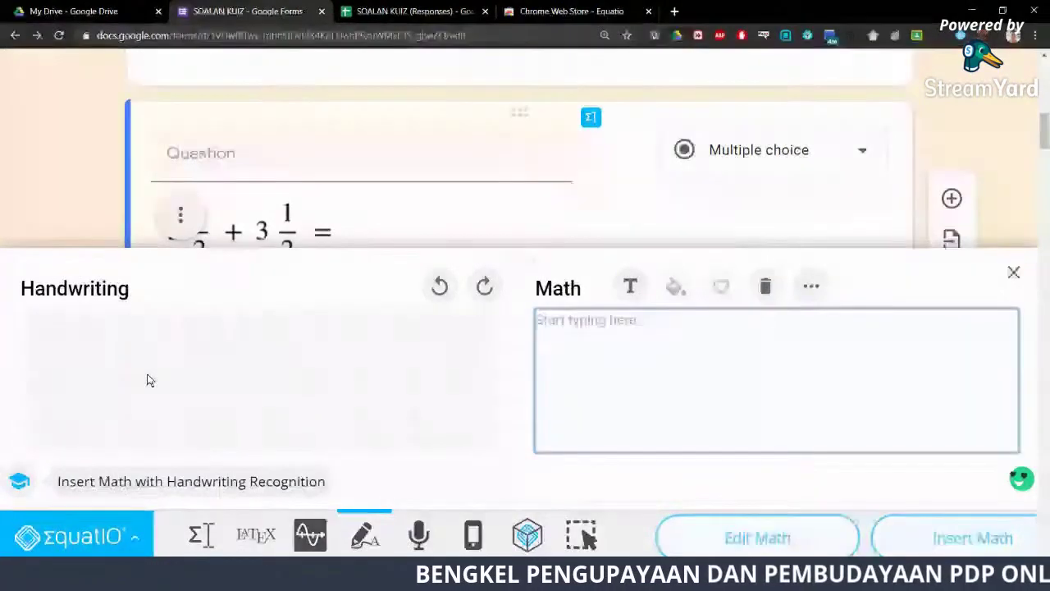
# Handwrite 2² + 3³ = on the canvas and accept the recognised math.
pyautogui.moveTo(125, 359)
pyautogui.mouseDown()
pyautogui.moveTo(159, 375)
pyautogui.moveTo(123, 410)
pyautogui.moveTo(154, 402)
pyautogui.mouseUp()
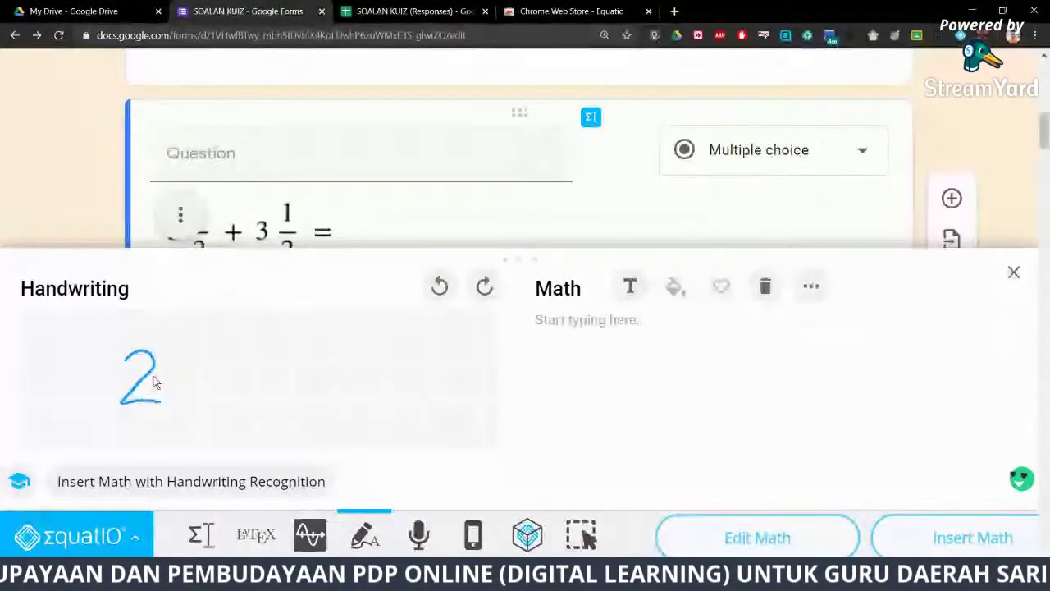
pyautogui.moveTo(163, 344)
pyautogui.mouseDown()
pyautogui.moveTo(163, 363)
pyautogui.moveTo(179, 361)
pyautogui.mouseUp()
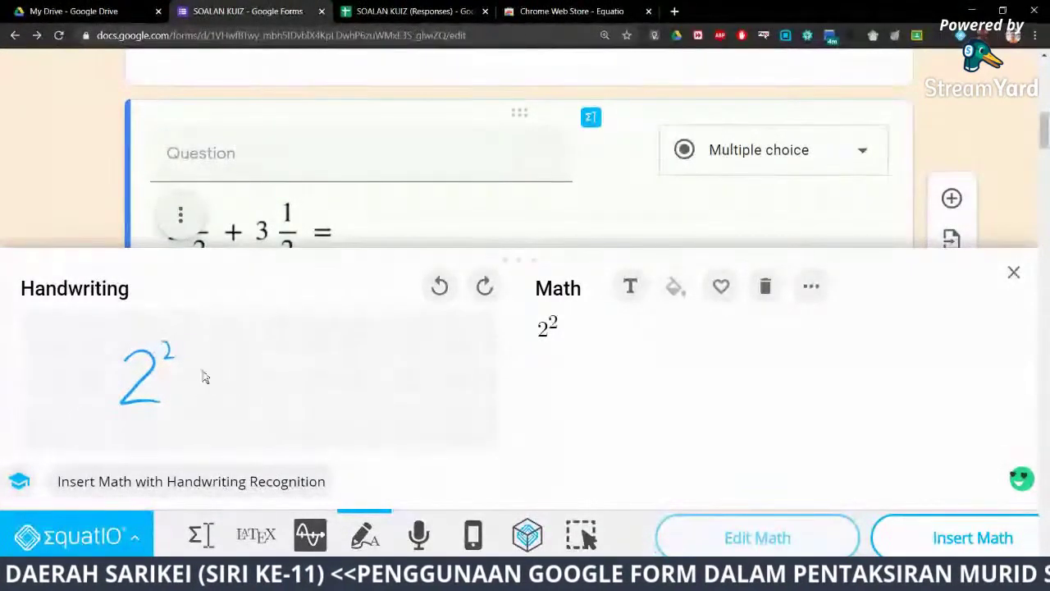
pyautogui.moveTo(199, 363)
pyautogui.mouseDown()
pyautogui.moveTo(193, 402)
pyautogui.moveTo(209, 379)
pyautogui.moveTo(259, 379)
pyautogui.moveTo(267, 392)
pyautogui.moveTo(241, 403)
pyautogui.mouseUp()
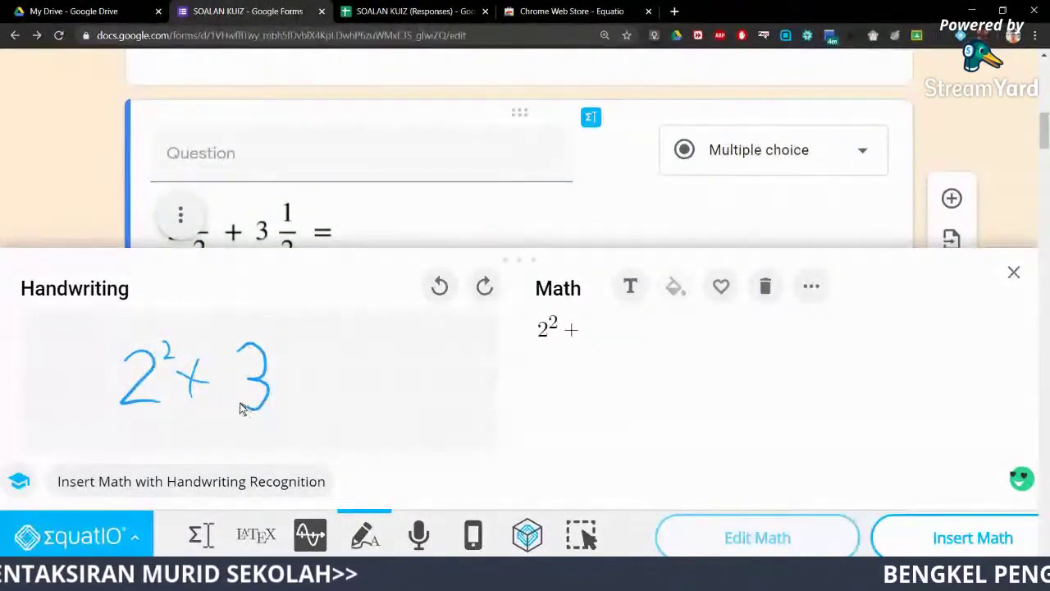
pyautogui.click(275, 337)
pyautogui.moveTo(281, 342)
pyautogui.mouseDown()
pyautogui.moveTo(279, 361)
pyautogui.moveTo(320, 372)
pyautogui.moveTo(320, 389)
pyautogui.mouseUp()
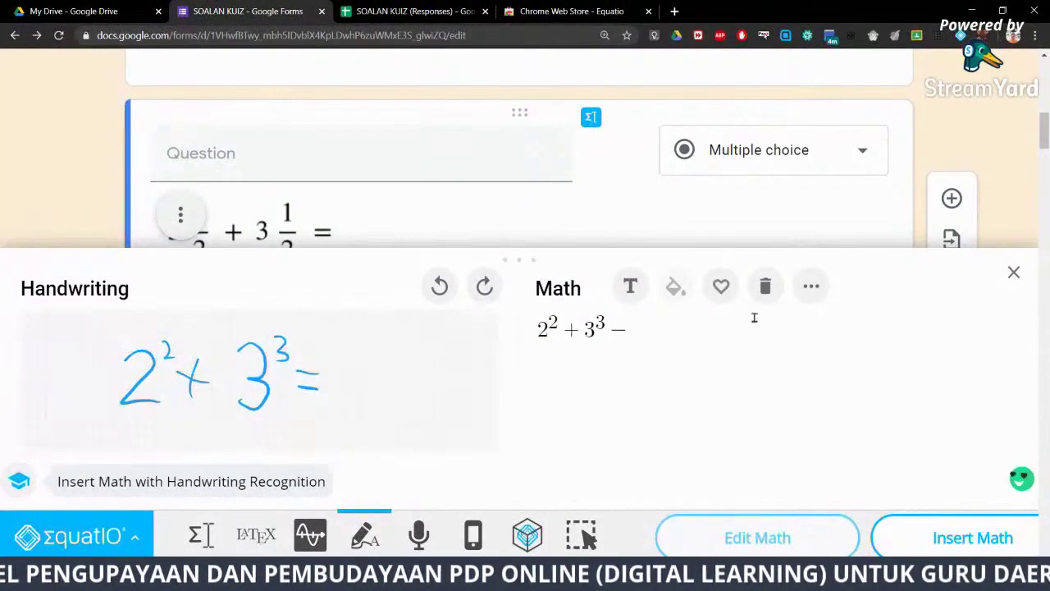
pyautogui.click(638, 334)
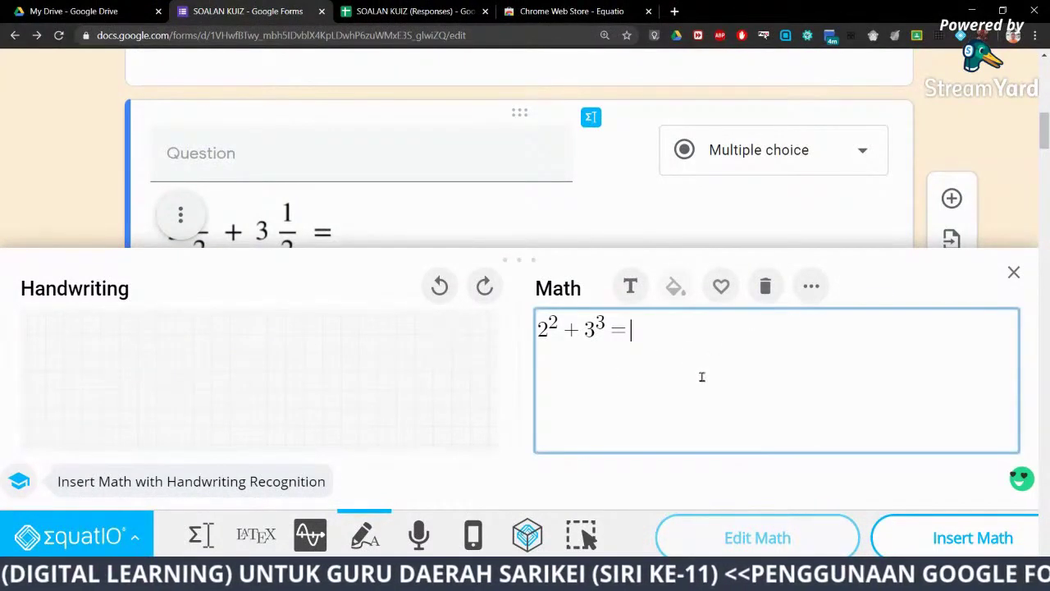
pyautogui.scroll(-3, 476, 213)
pyautogui.scroll(1, 235, 180)
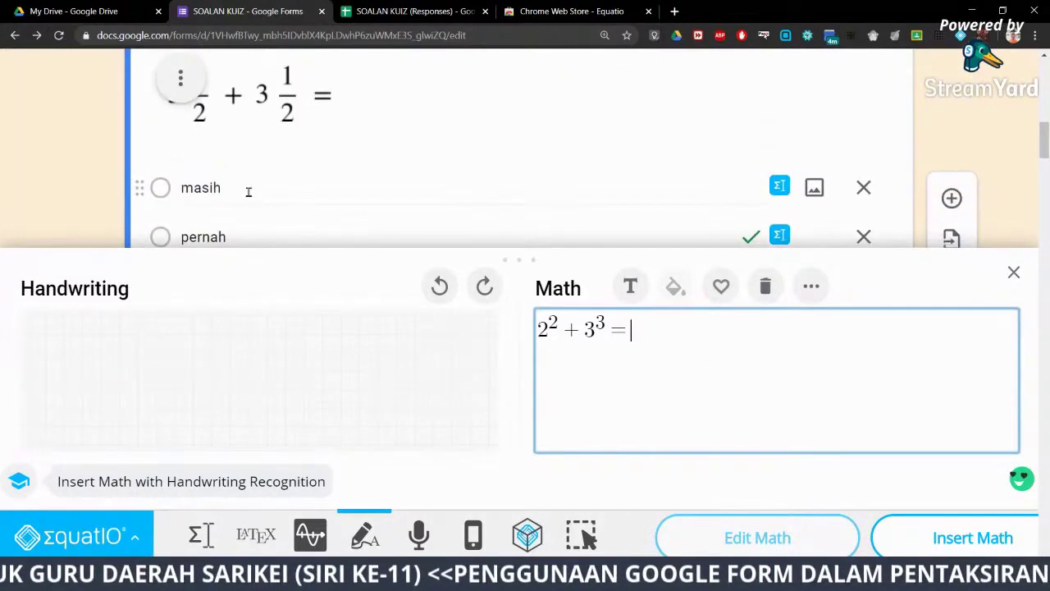
# Insert the 2² + 3³ = equation image under the masih answer option.
pyautogui.click(246, 188)
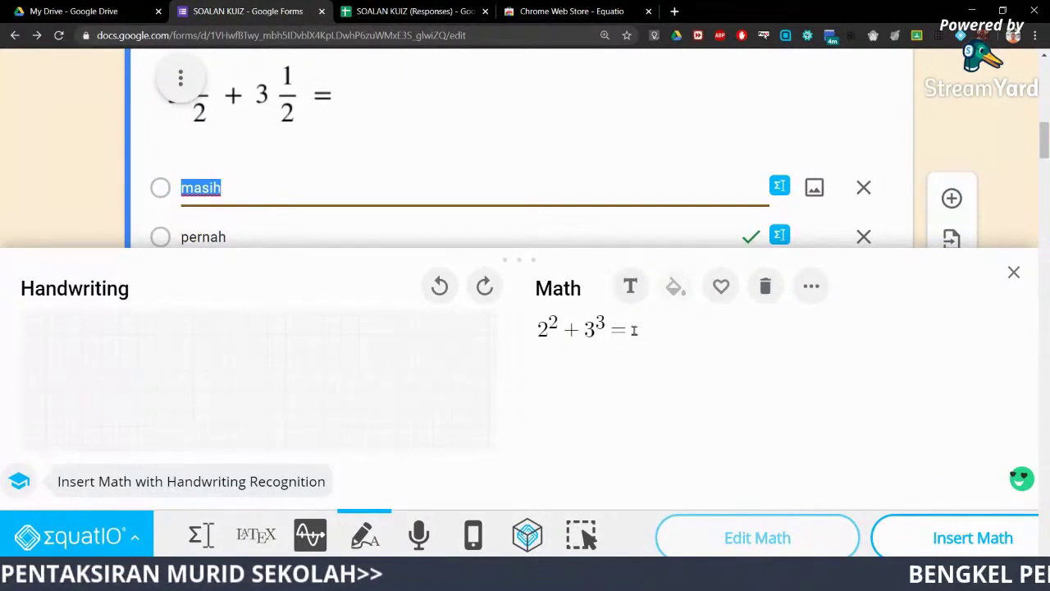
pyautogui.click(932, 538)
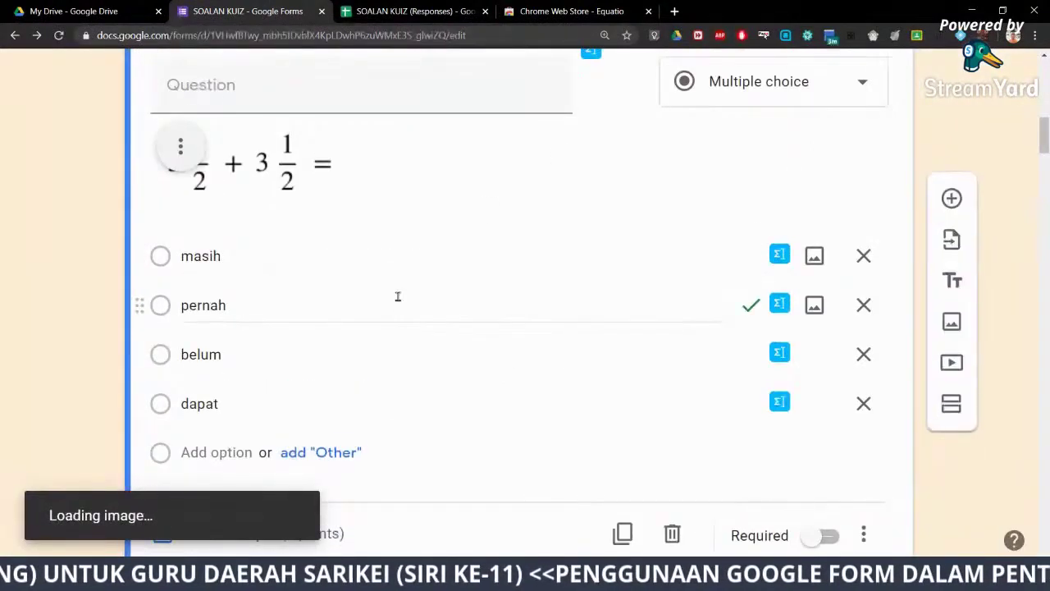
pyautogui.click(415, 269)
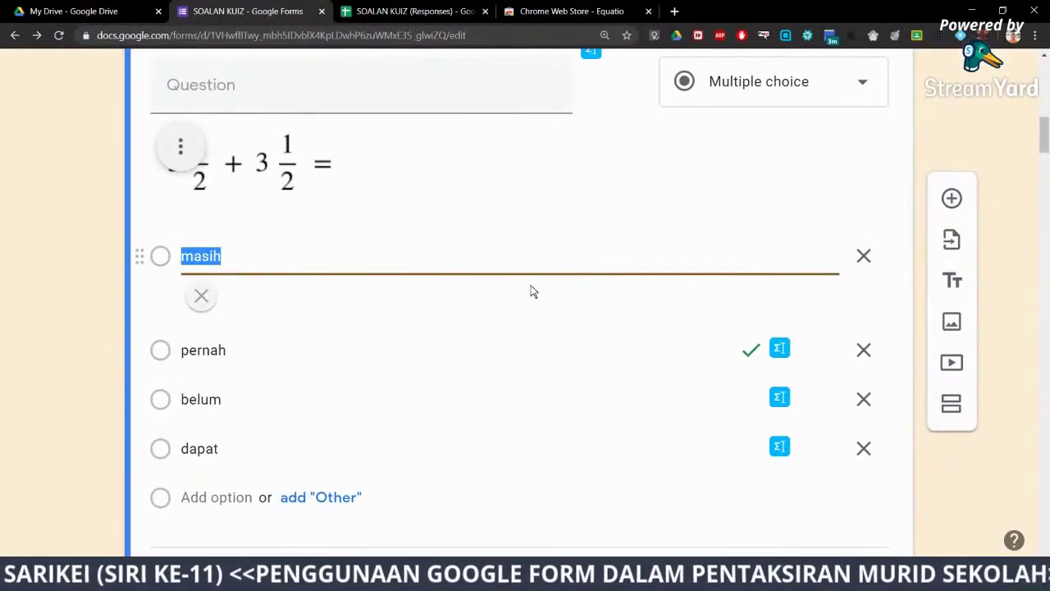
pyautogui.click(404, 232)
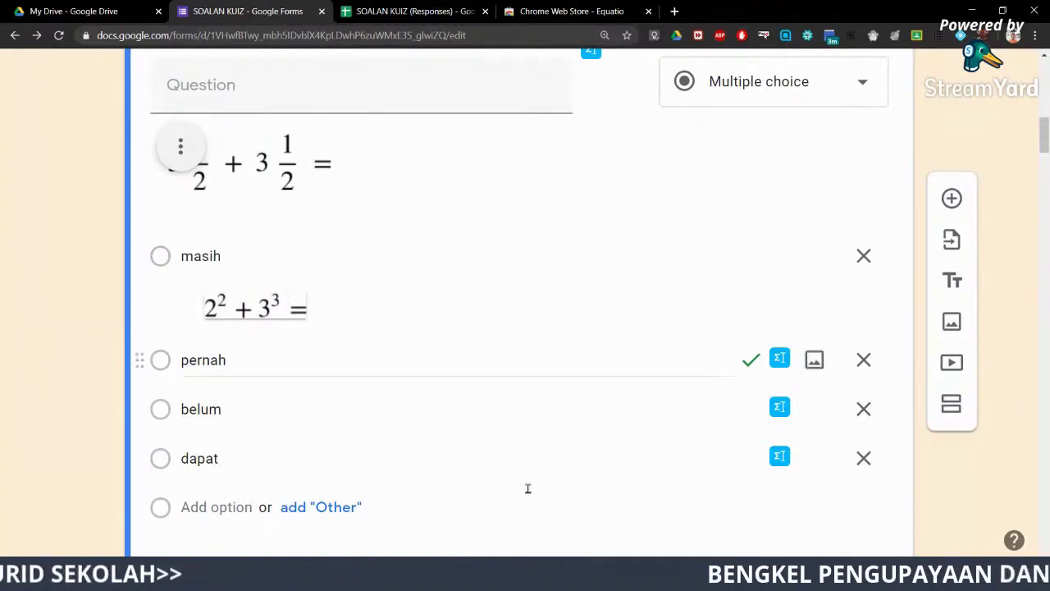
# For the belum option, edit the LaTeX to 2^{4}+5^{3}= (exponent 4, base 5).
pyautogui.click(772, 409)
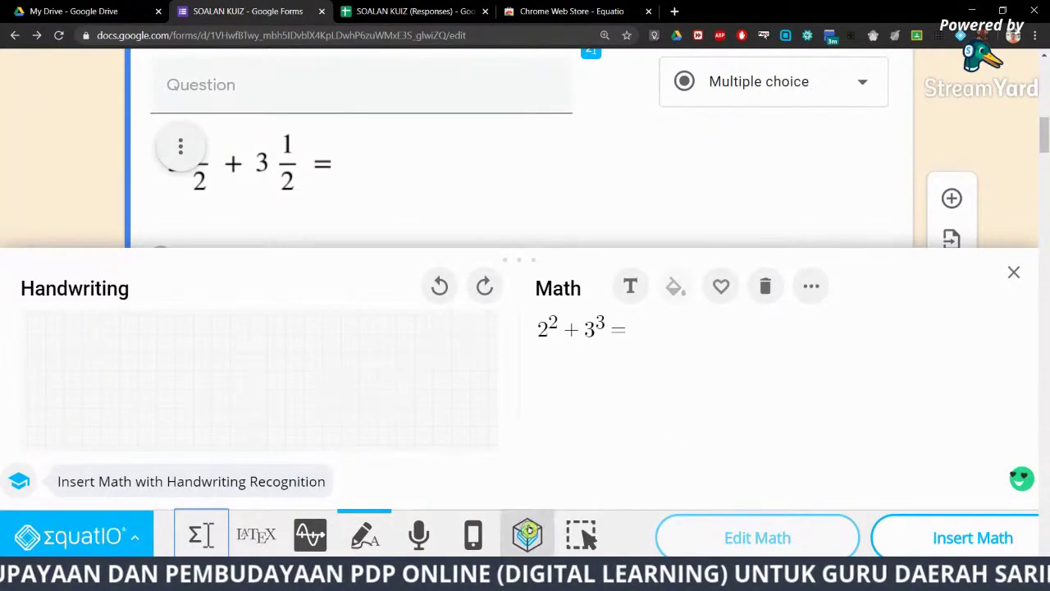
pyautogui.click(530, 539)
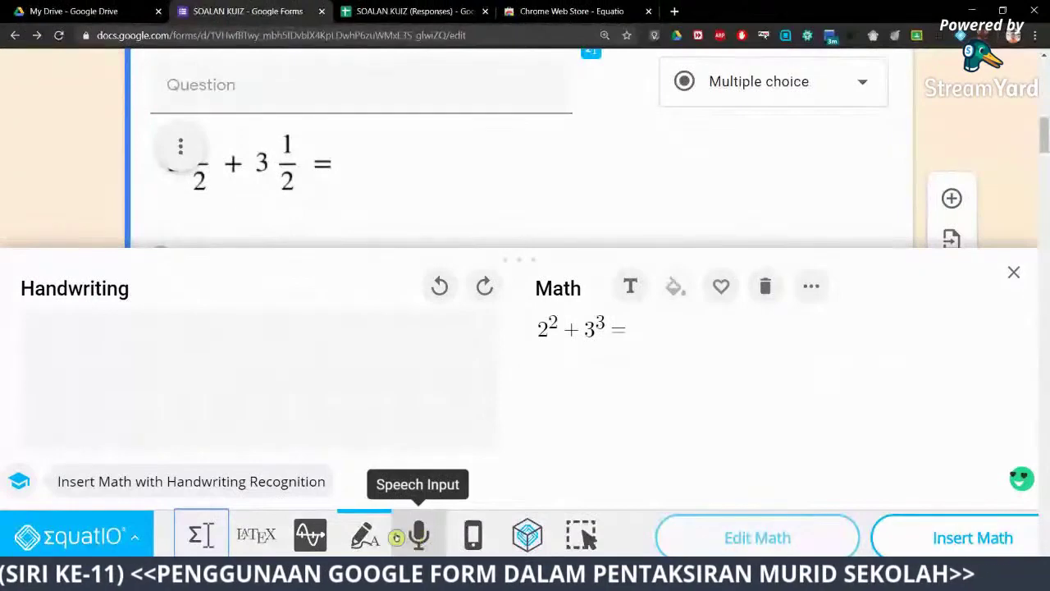
pyautogui.click(246, 541)
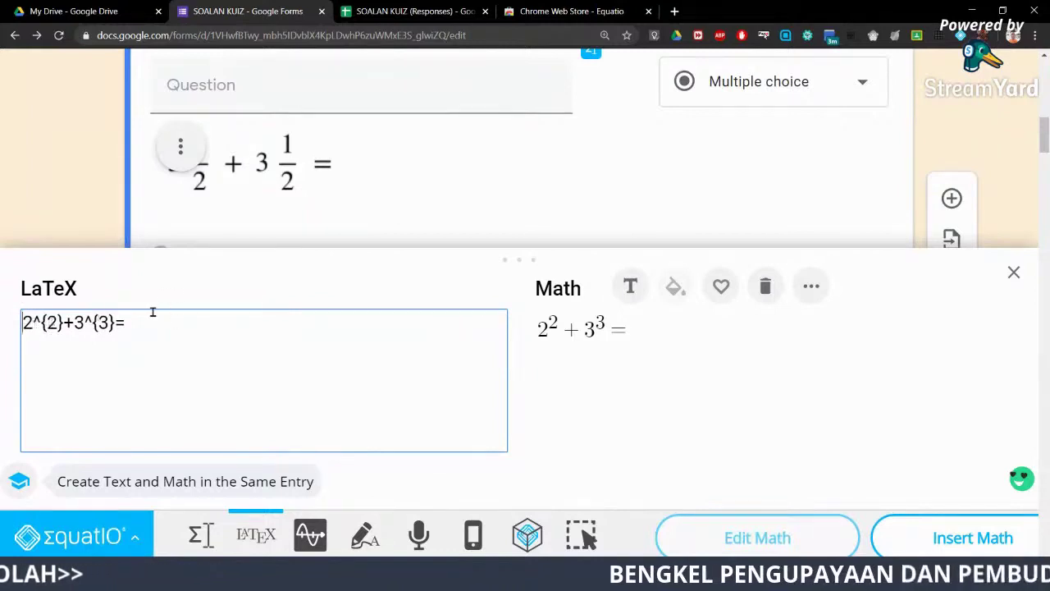
pyautogui.doubleClick(53, 324)
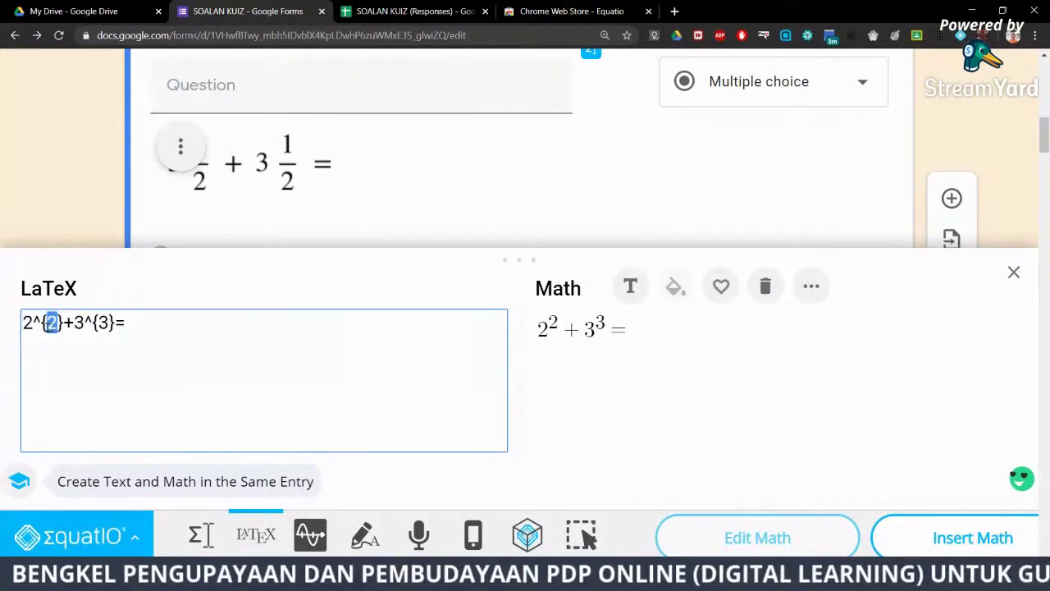
pyautogui.write('4')
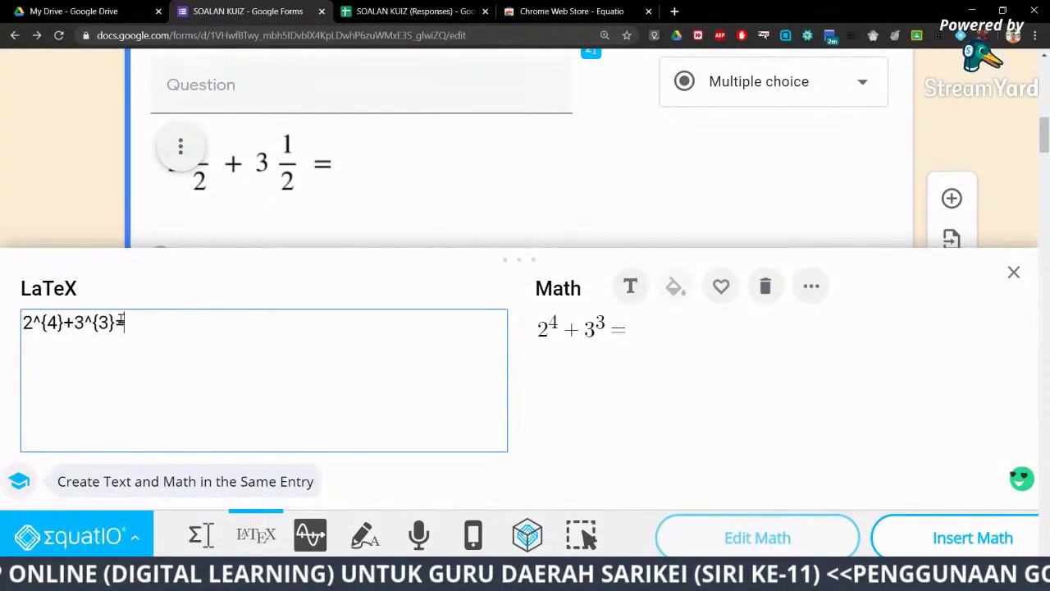
pyautogui.click(74, 325)
pyautogui.doubleClick(79, 324)
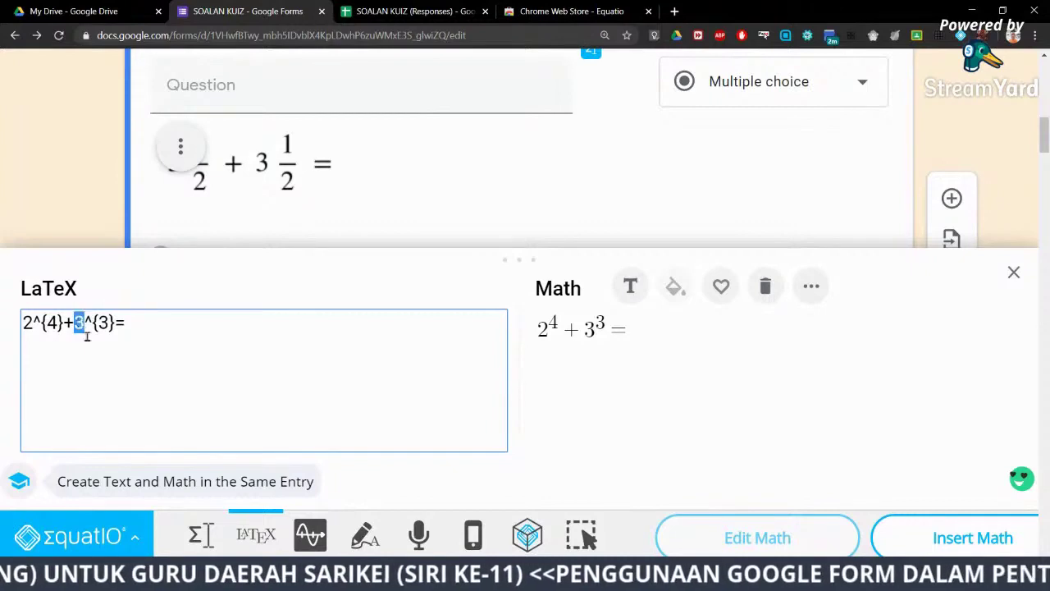
pyautogui.write('5')
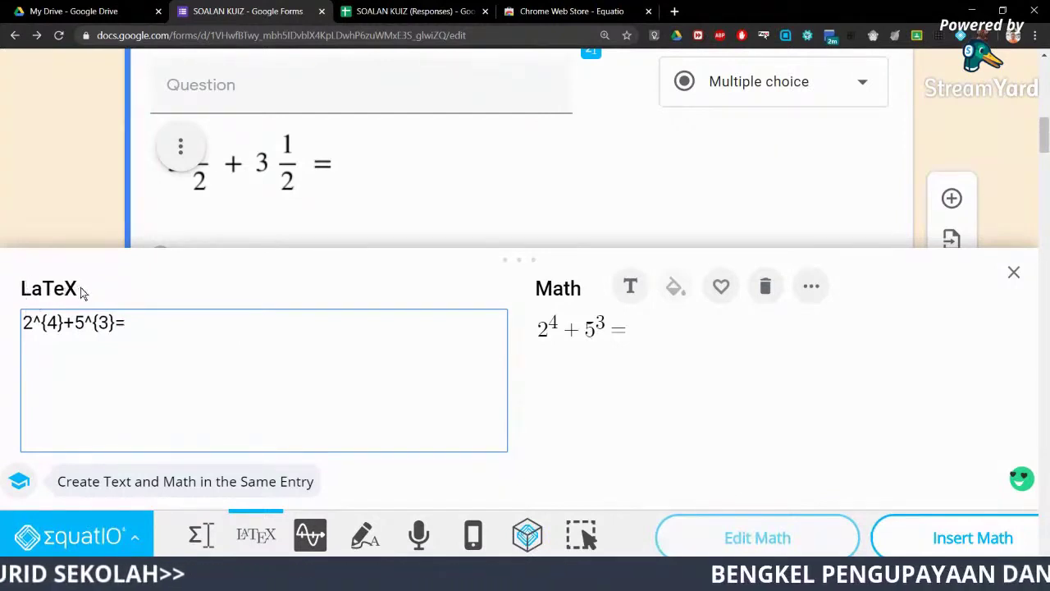
# Try EquatIO's phone math input, then close the Try EquatIO Mobile panel.
pyautogui.click(476, 537)
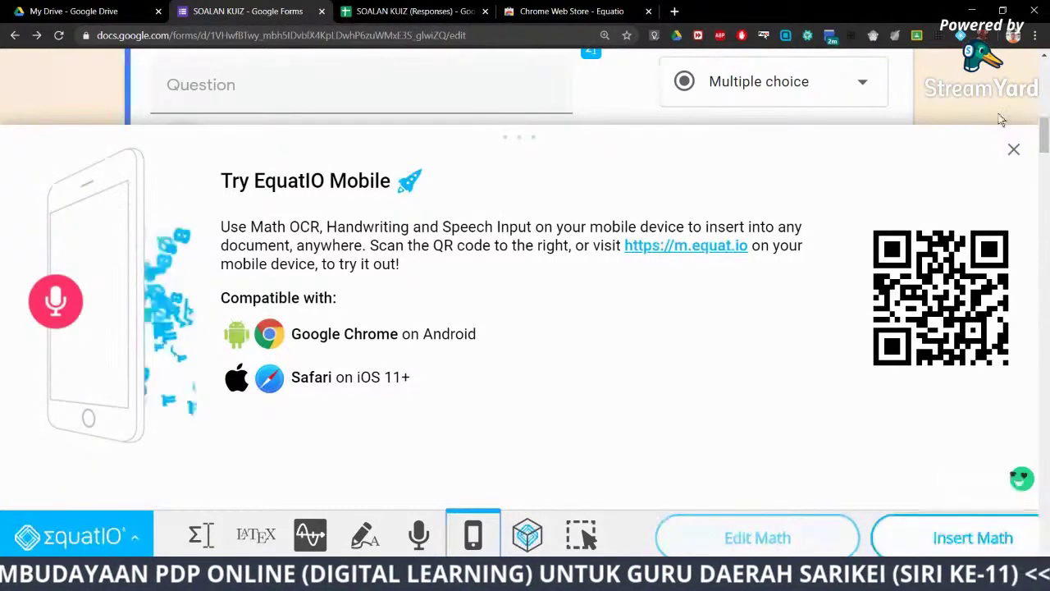
pyautogui.click(1014, 149)
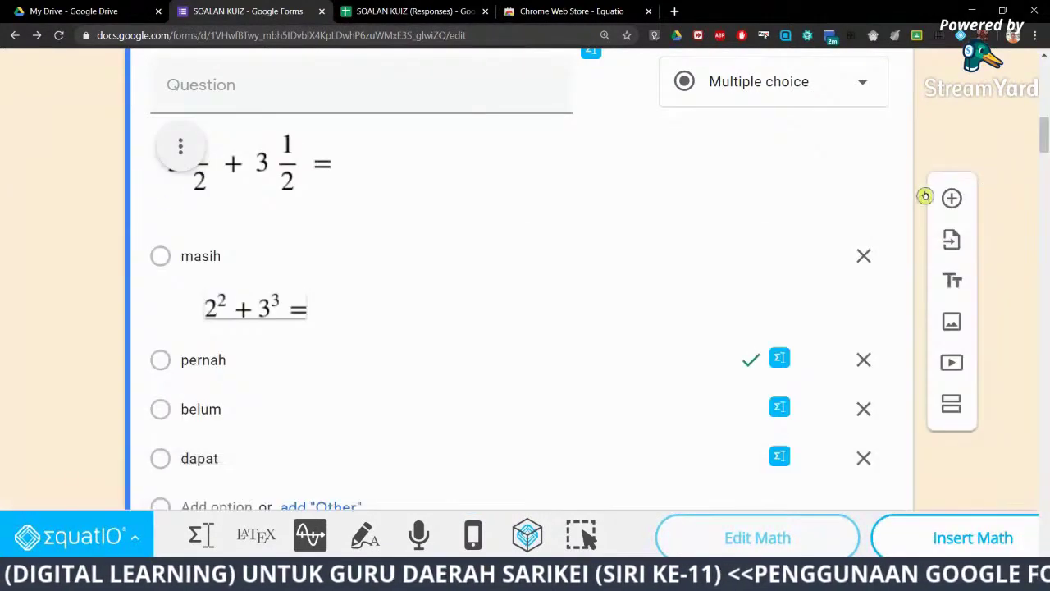
# Scroll down to the math question's Add option and Answer key, then bring up Windows search.
pyautogui.scroll(-2, 910, 194)
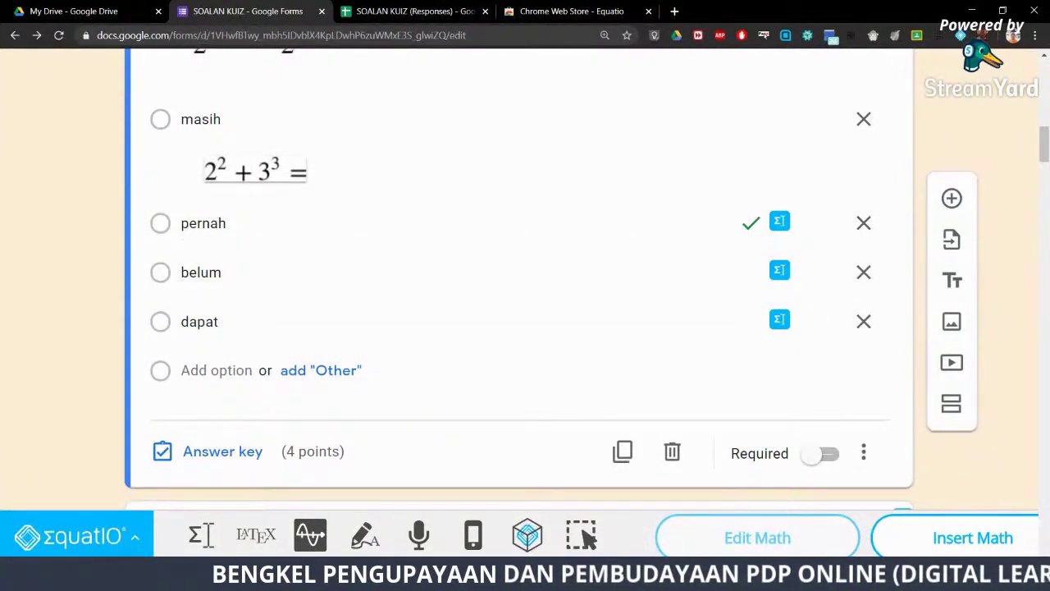
pyautogui.press('super+s')
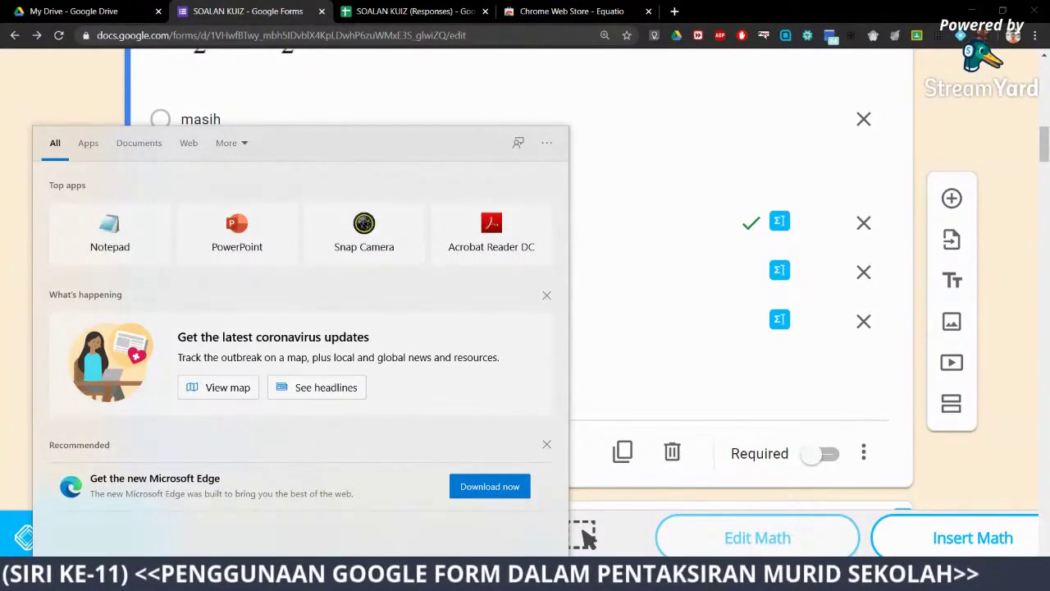
# Search Start for the Snipping Tool with 'SNIP', then dismiss the search without launching anything.
pyautogui.write('SIN')
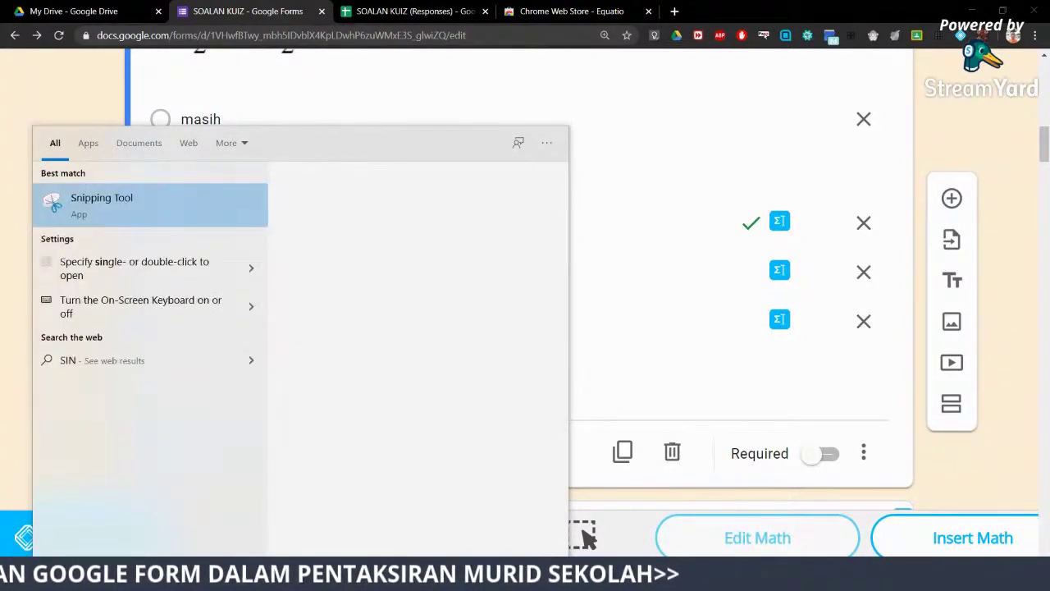
pyautogui.press('BackSpace')
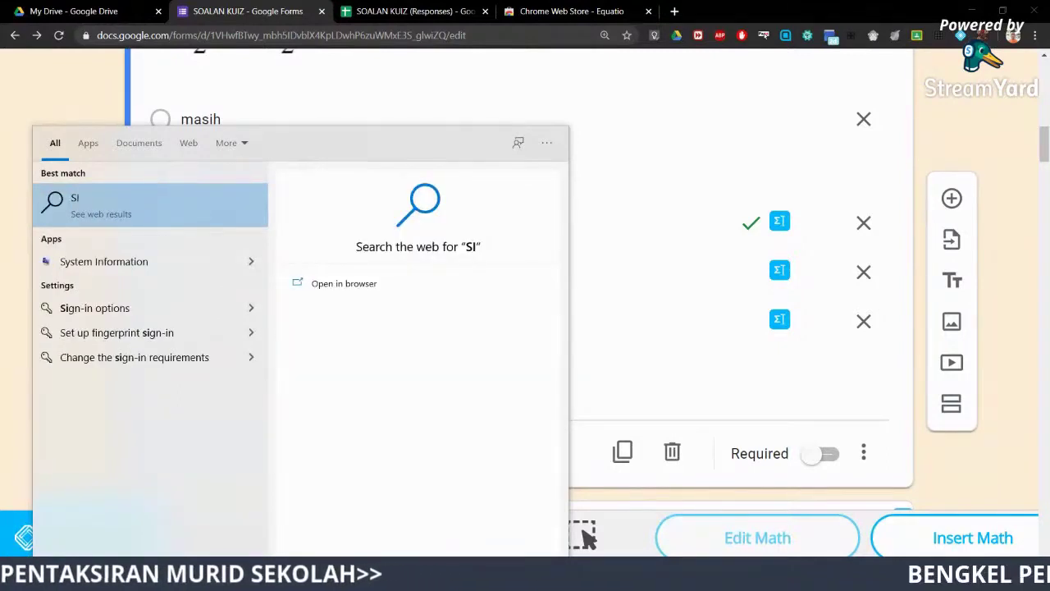
pyautogui.press('BackSpace')
pyautogui.write('NIP')
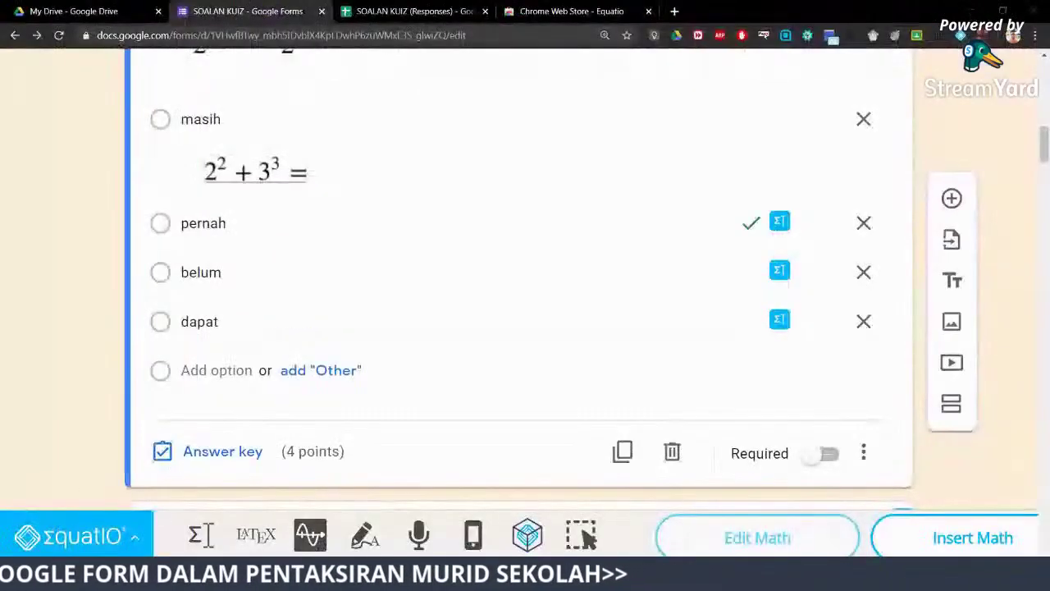
pyautogui.press('super')
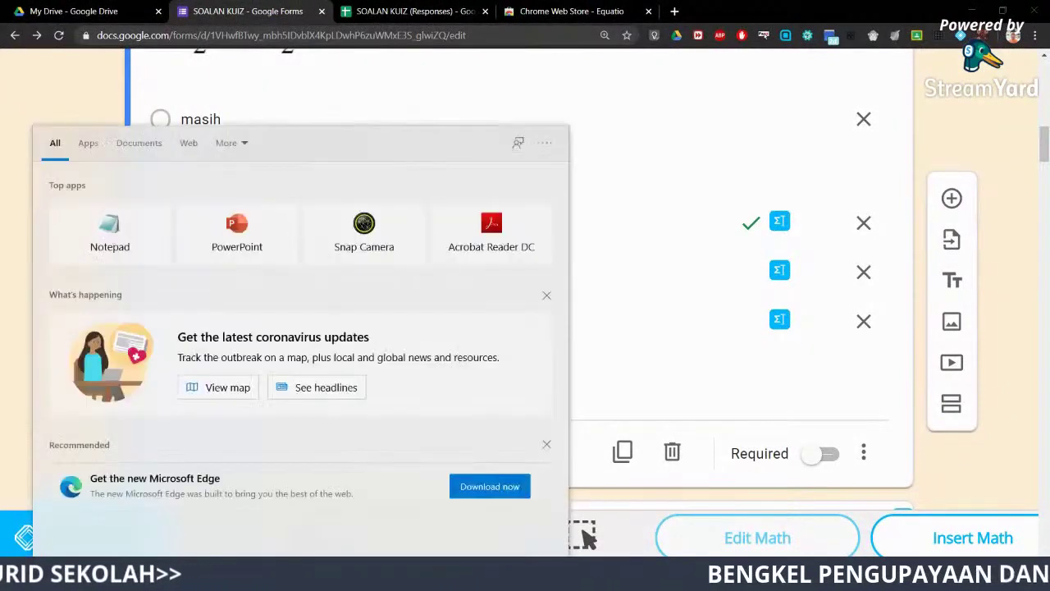
pyautogui.write('SNIO')
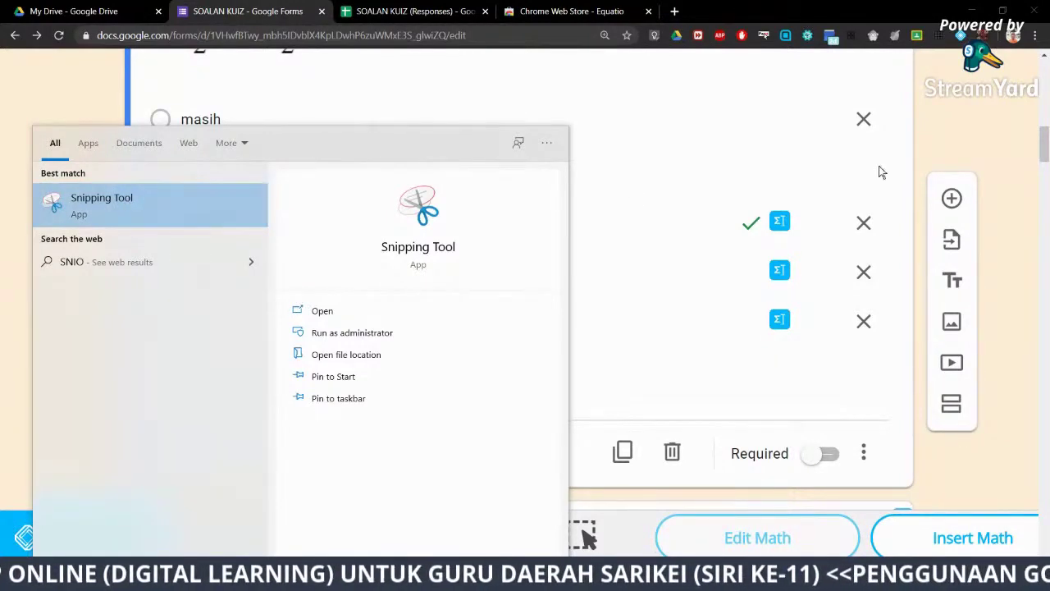
pyautogui.click(968, 131)
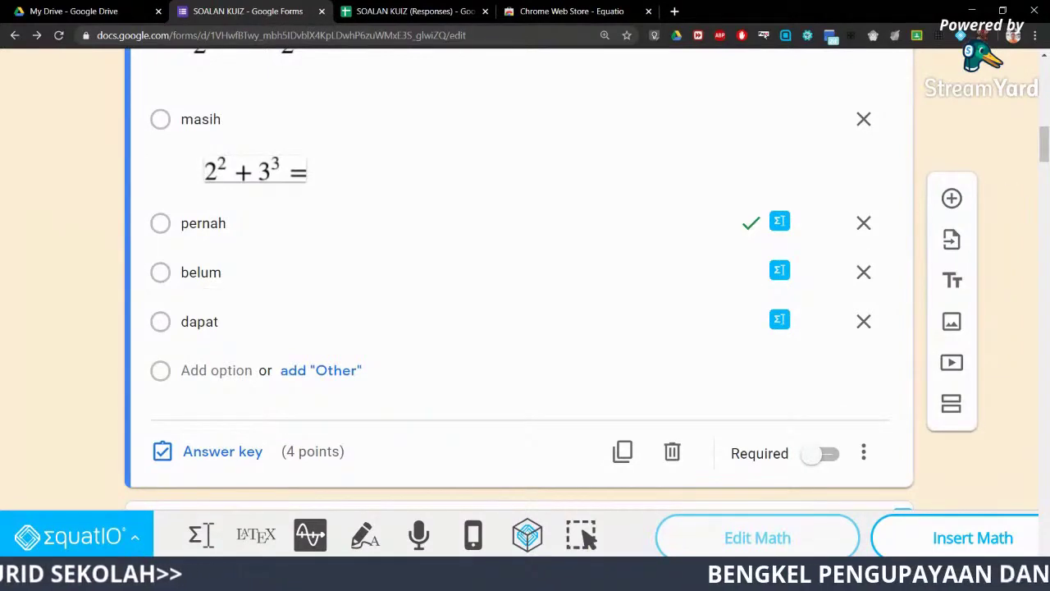
# Switch to PowerPoint and advance to slide 9, '7. Hantar link guna QR Code'.
pyautogui.hotkey('alt', 'Tab')
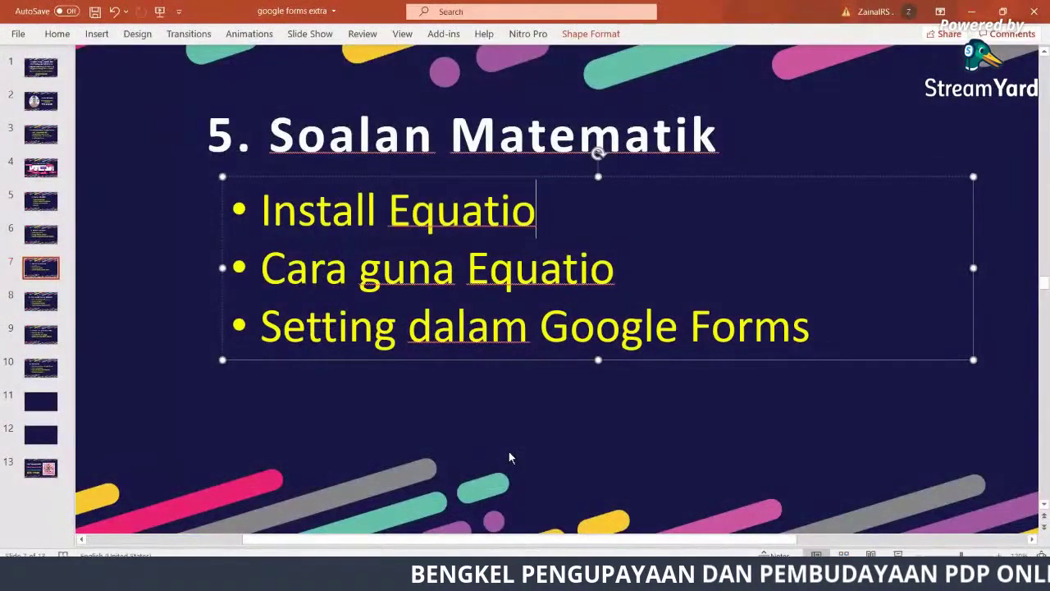
pyautogui.click(41, 304)
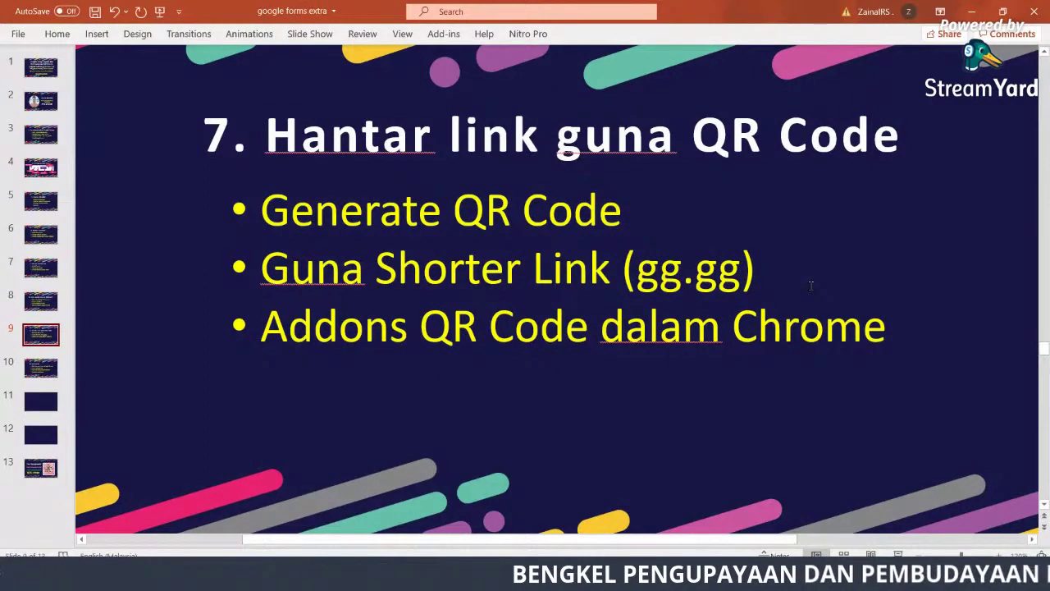
# Minimize PowerPoint, scroll to the top of SOALAN KUIZ and close the EquatIO toolbar.
pyautogui.click(972, 11)
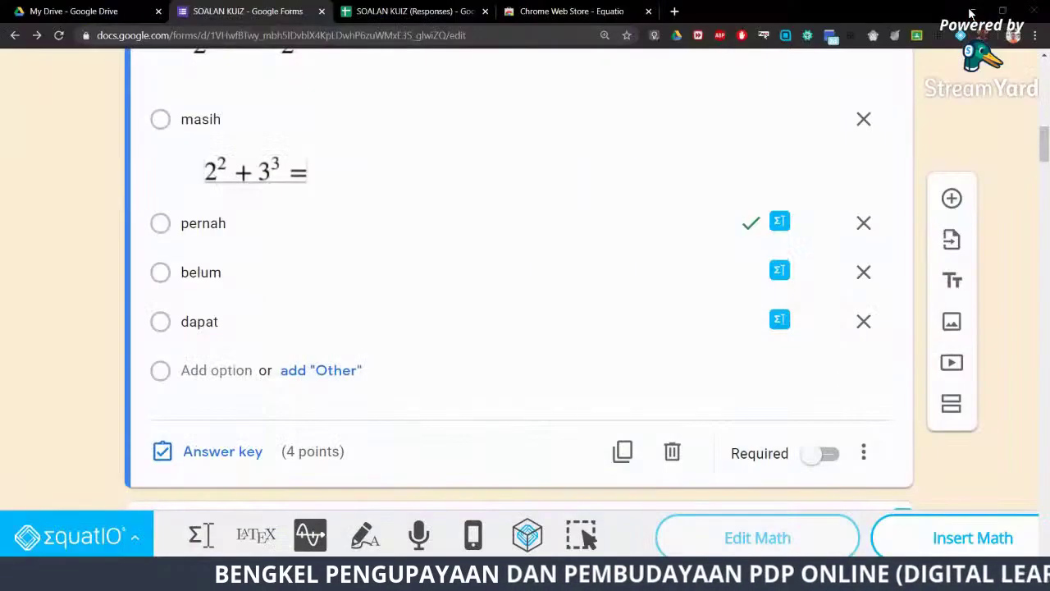
pyautogui.scroll(10, 1016, 153)
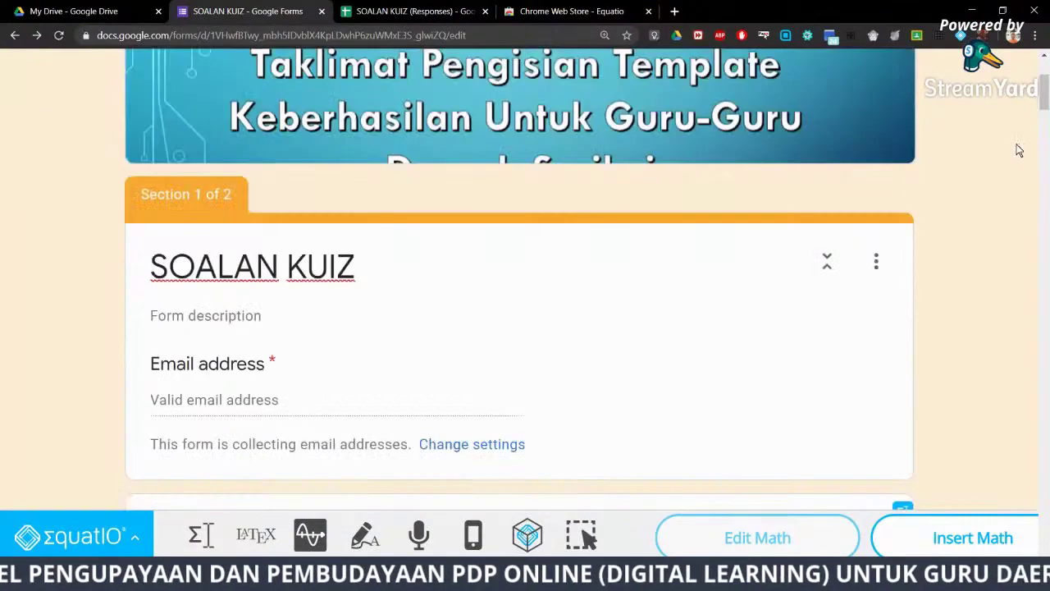
pyautogui.scroll(2, 1016, 150)
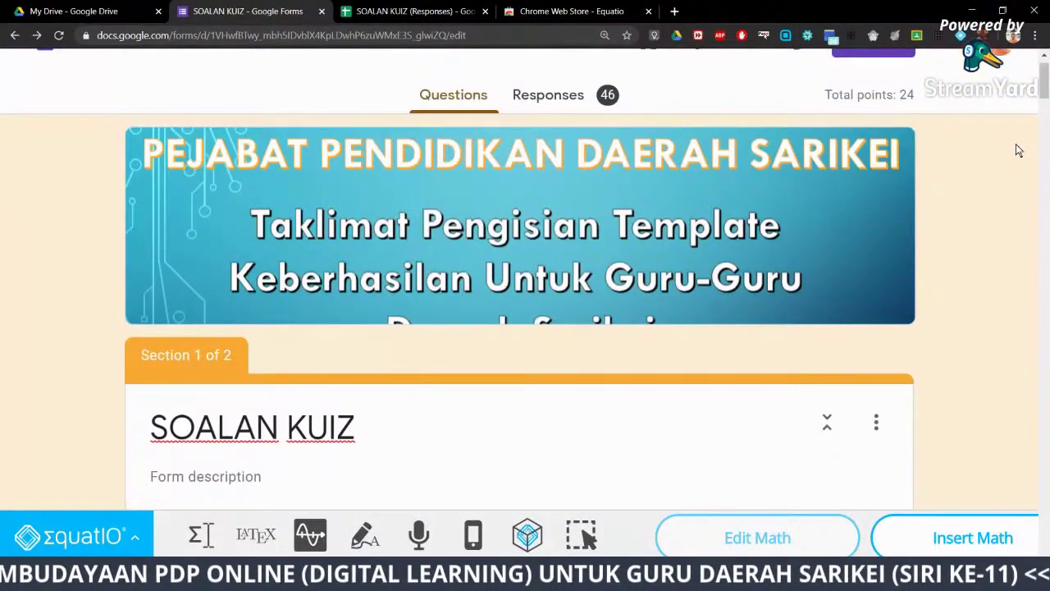
pyautogui.scroll(1, 1016, 150)
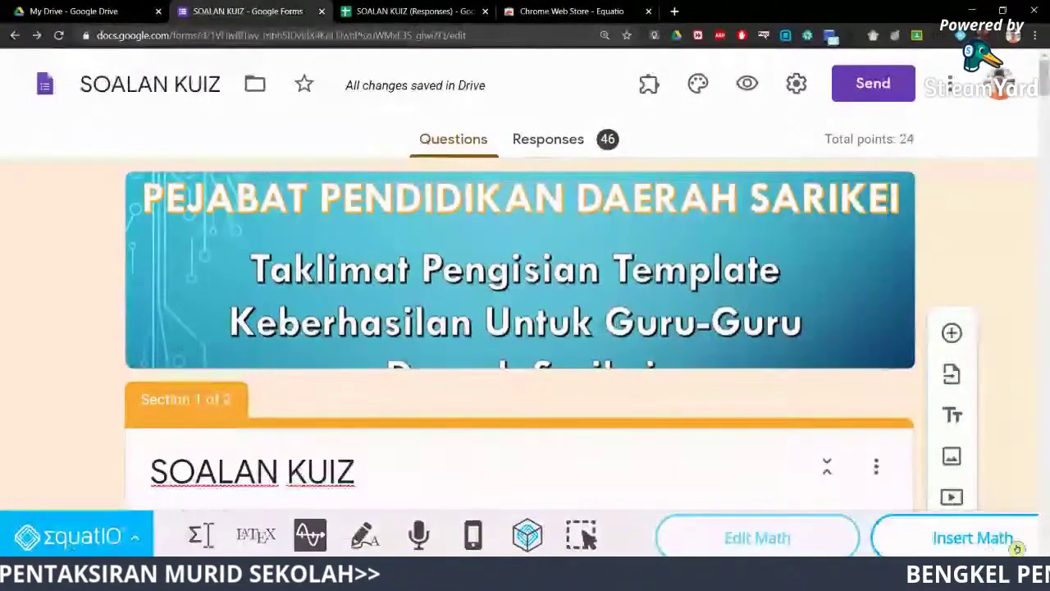
pyautogui.click(131, 543)
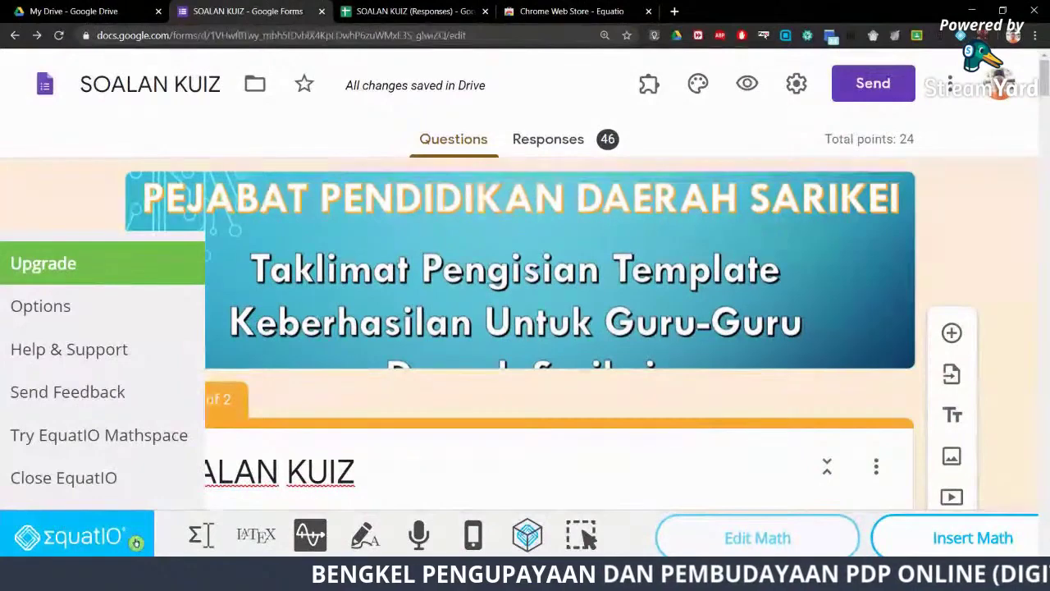
pyautogui.click(88, 489)
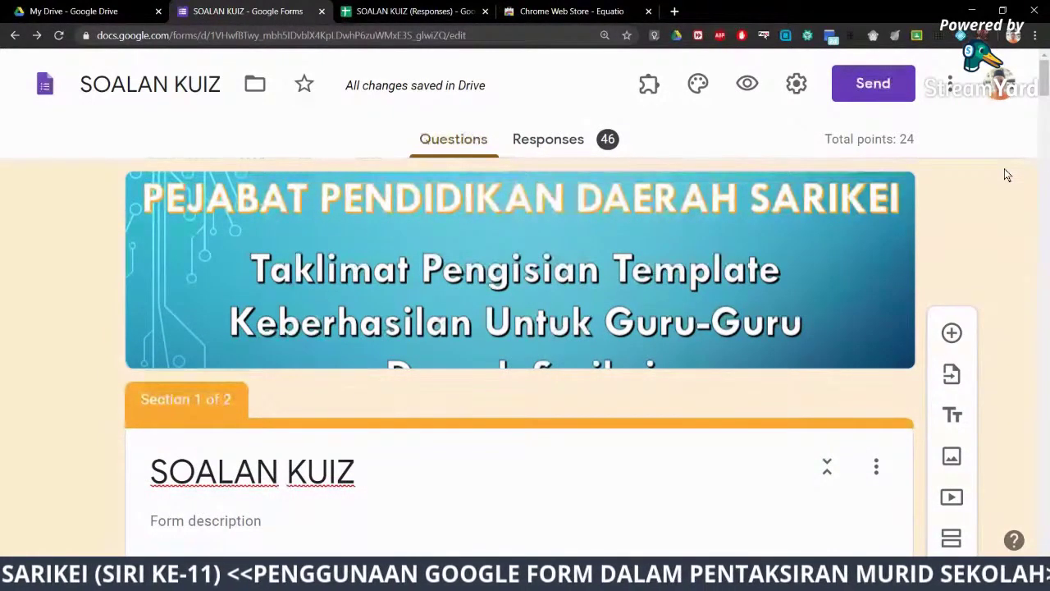
# Preview the SOALAN KUIZ quiz in a new tab, scrolling through to the Next button and back up.
pyautogui.click(747, 82)
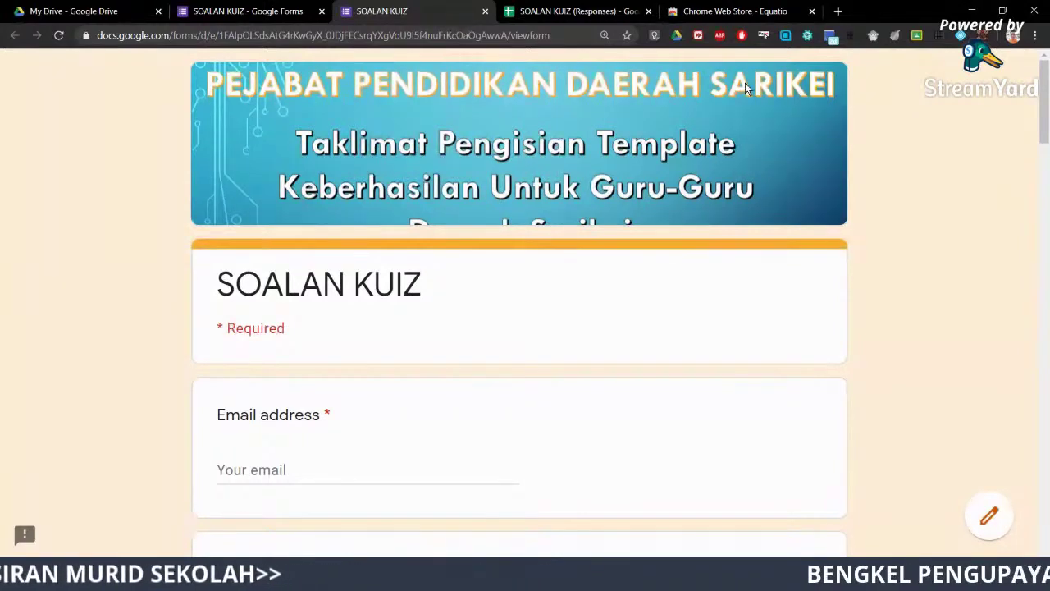
pyautogui.scroll(-10, 657, 147)
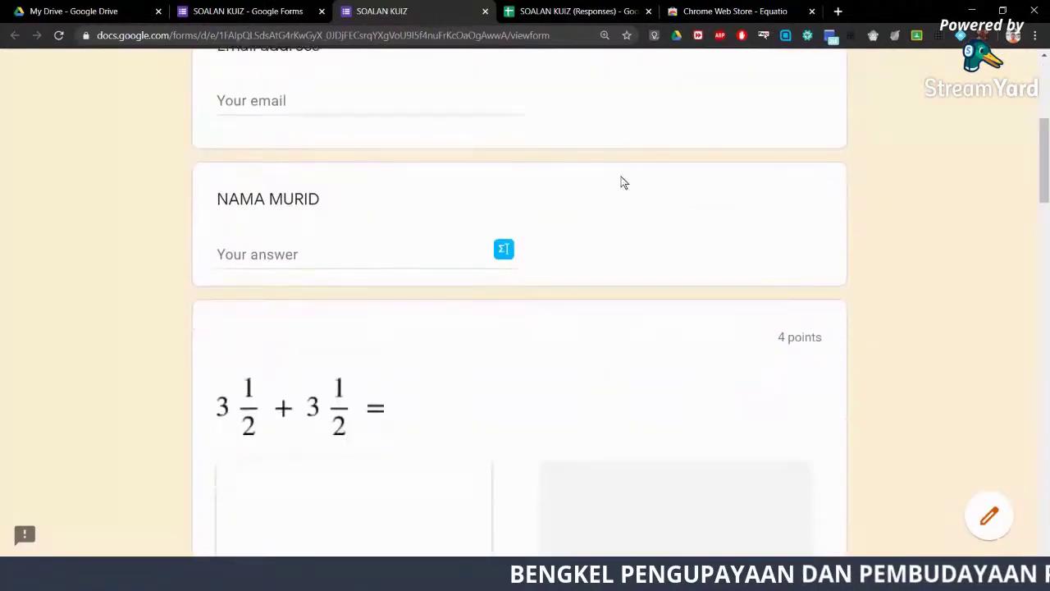
pyautogui.scroll(-15, 636, 256)
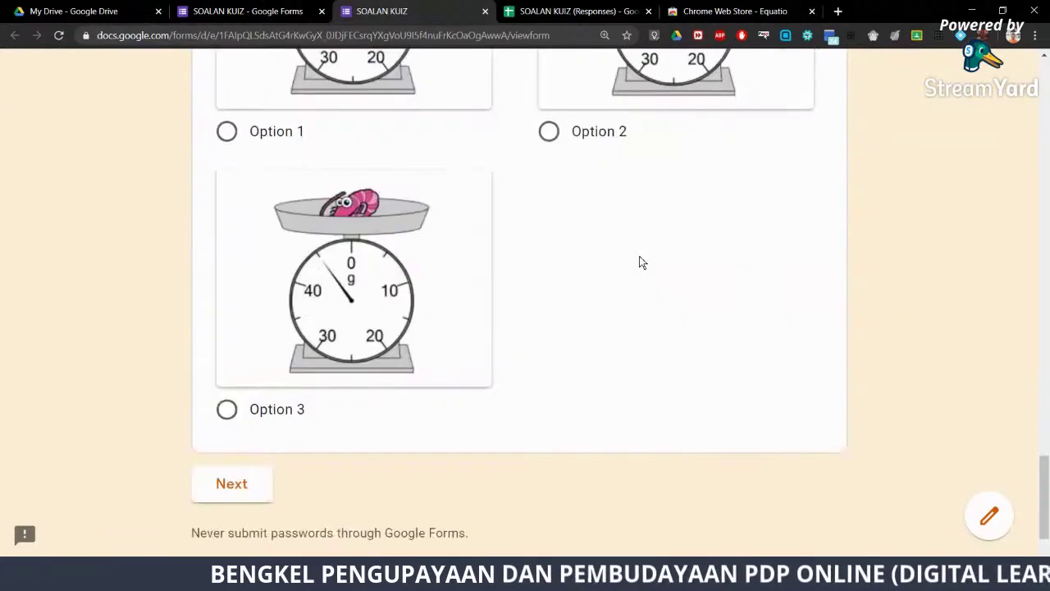
pyautogui.scroll(20, 641, 261)
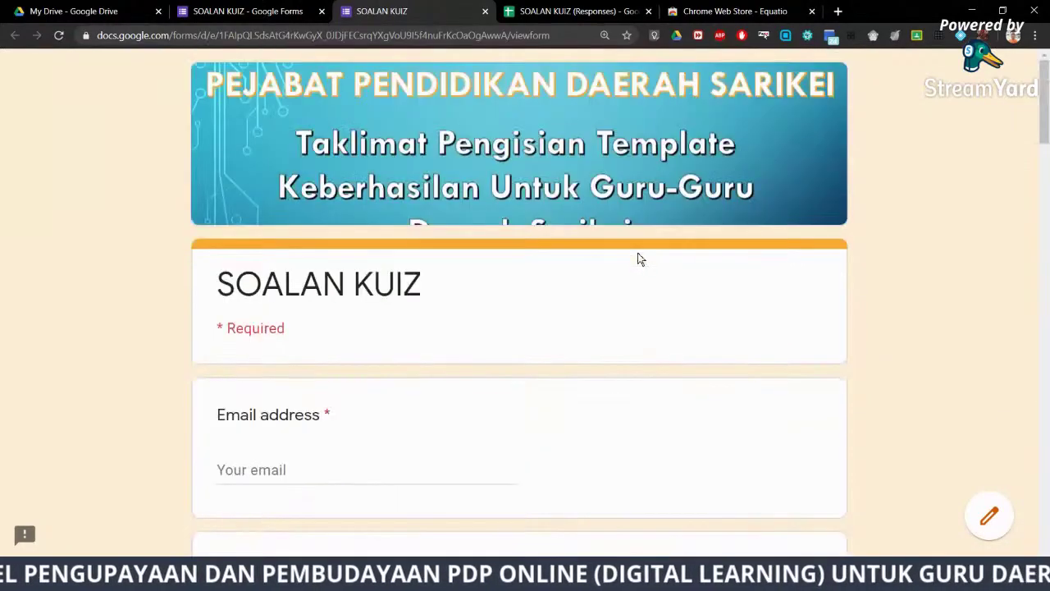
# Generate a QR code for the live quiz link and save it as chart (1).png.
pyautogui.click(786, 37)
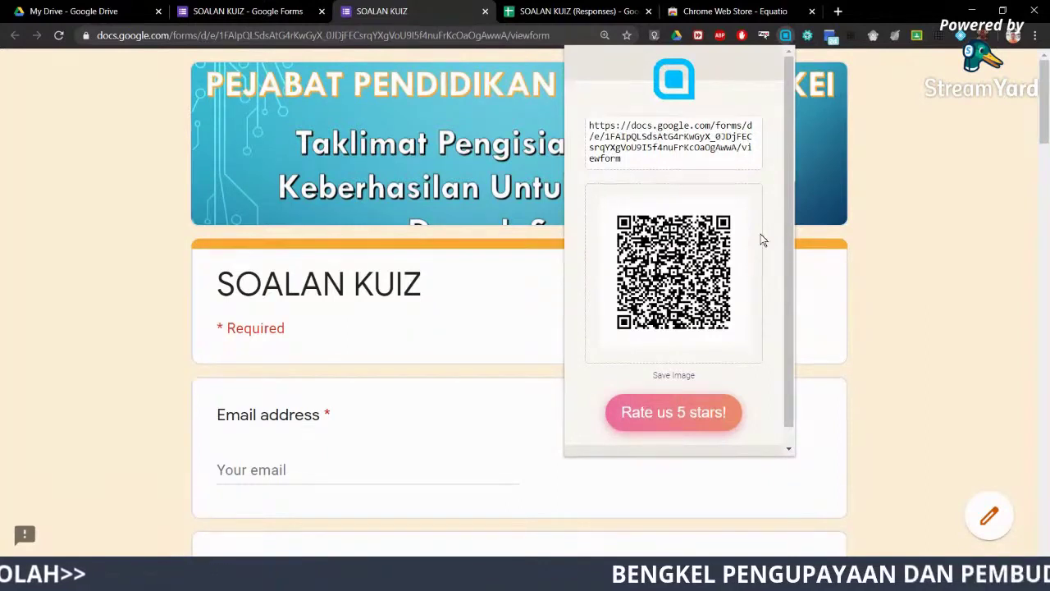
pyautogui.click(654, 380)
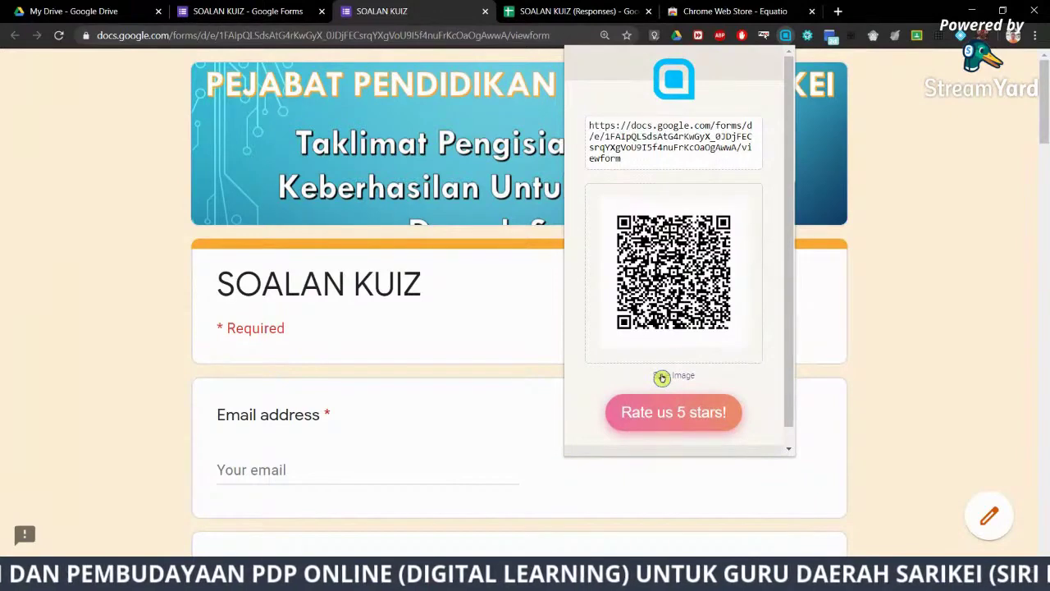
pyautogui.click(661, 378)
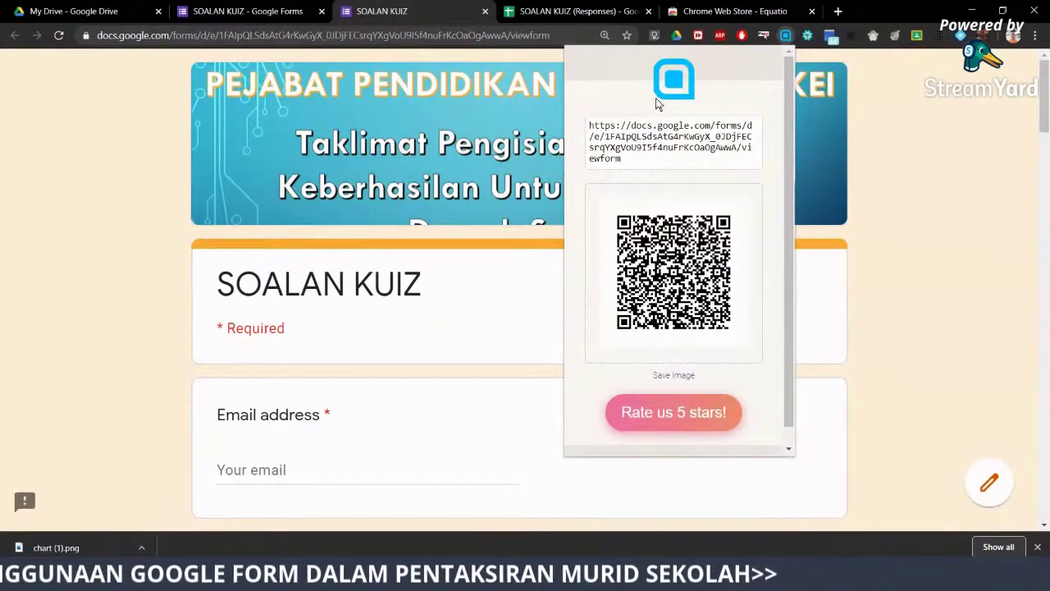
# Search the Chrome Web Store for 'qr code generator', replacing the Equatio query, filtered to extensions.
pyautogui.click(780, 13)
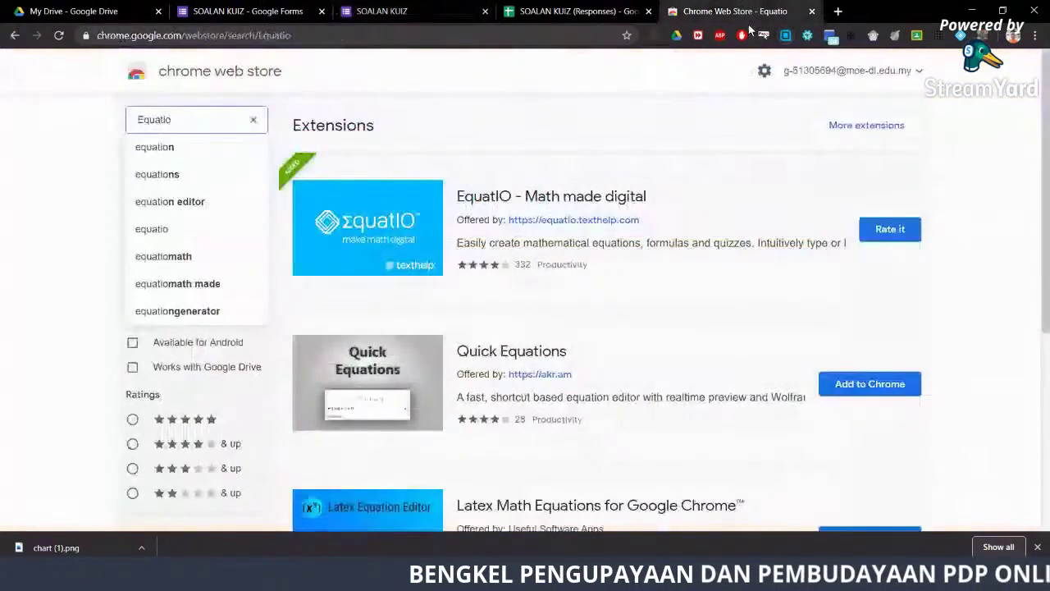
pyautogui.moveTo(197, 119); pyautogui.dragTo(119, 133)
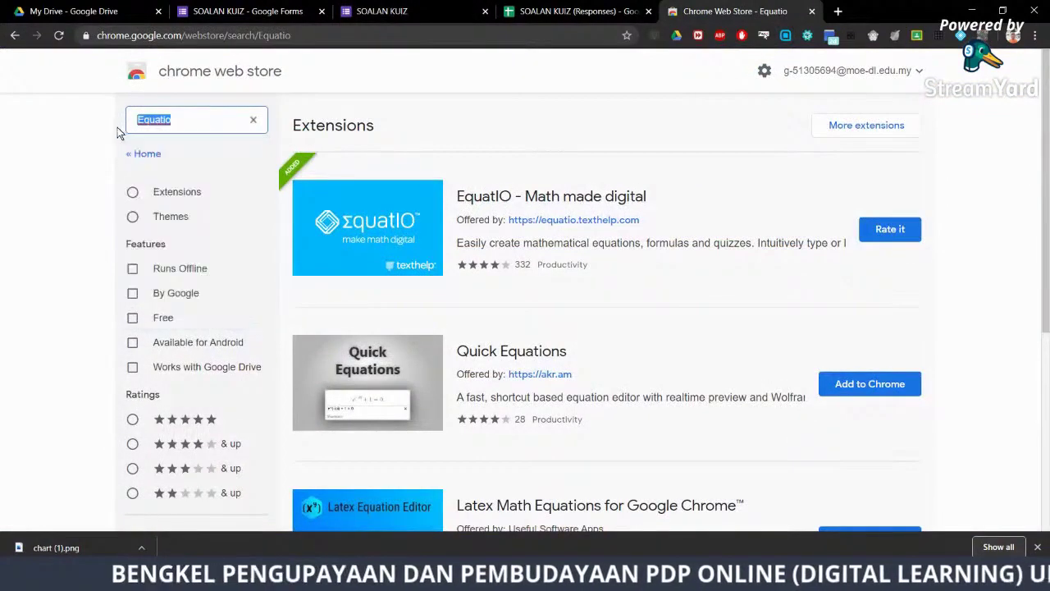
pyautogui.write('QR ')
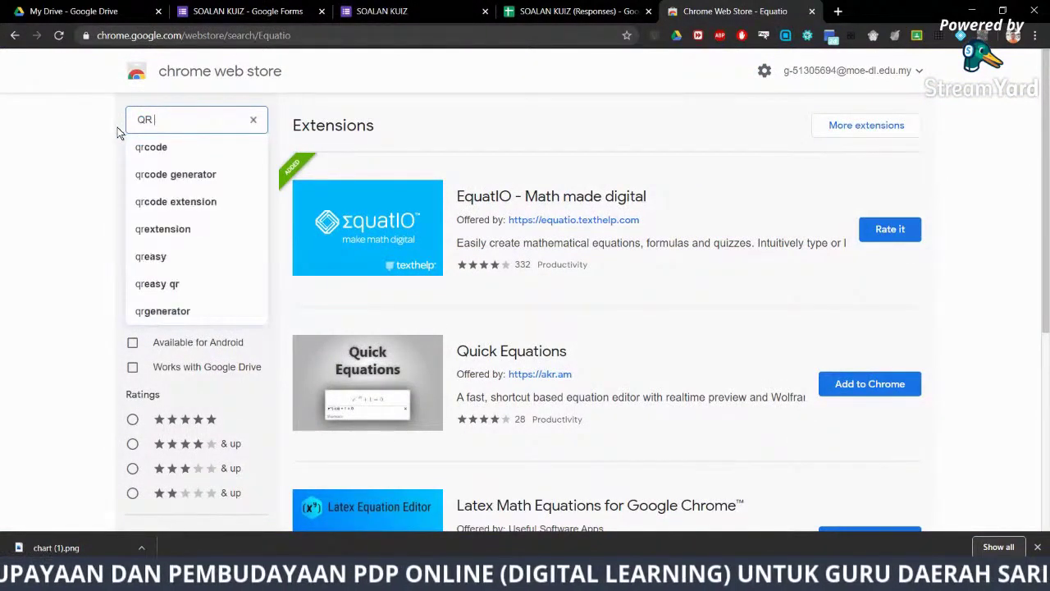
pyautogui.write('CODE')
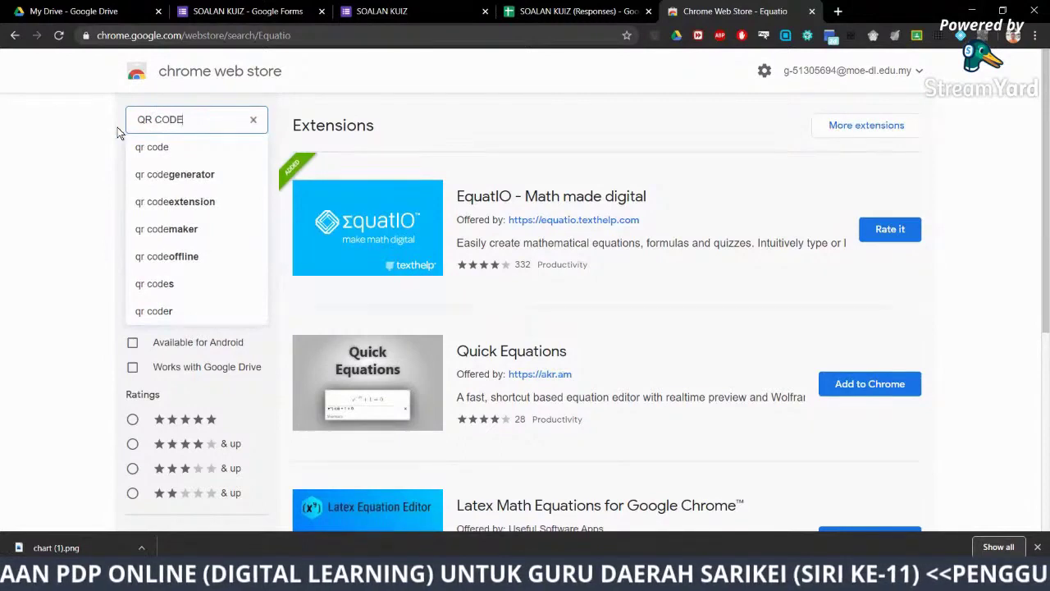
pyautogui.click(155, 174)
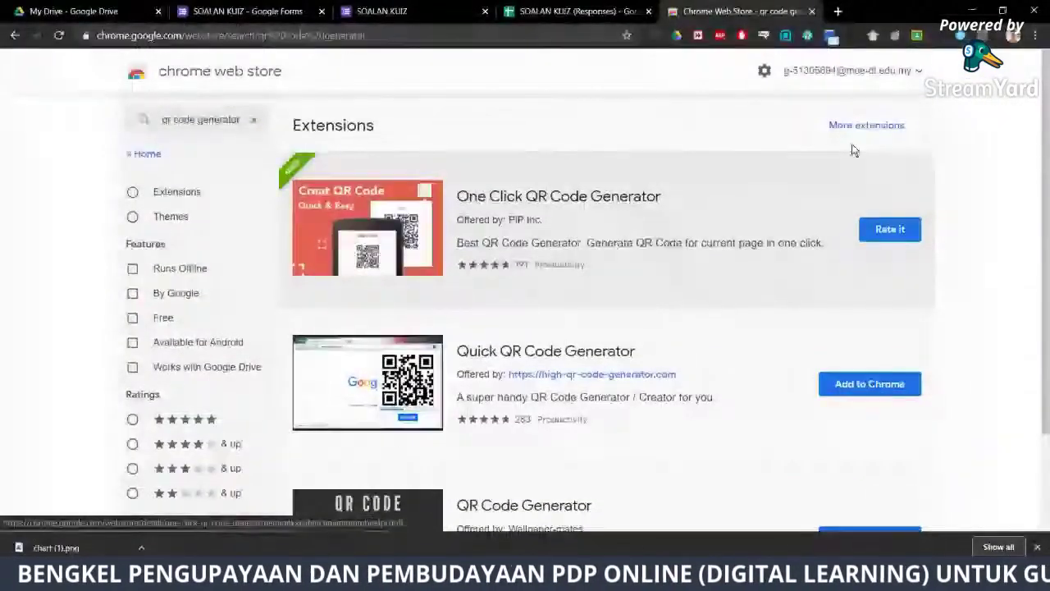
pyautogui.click(862, 127)
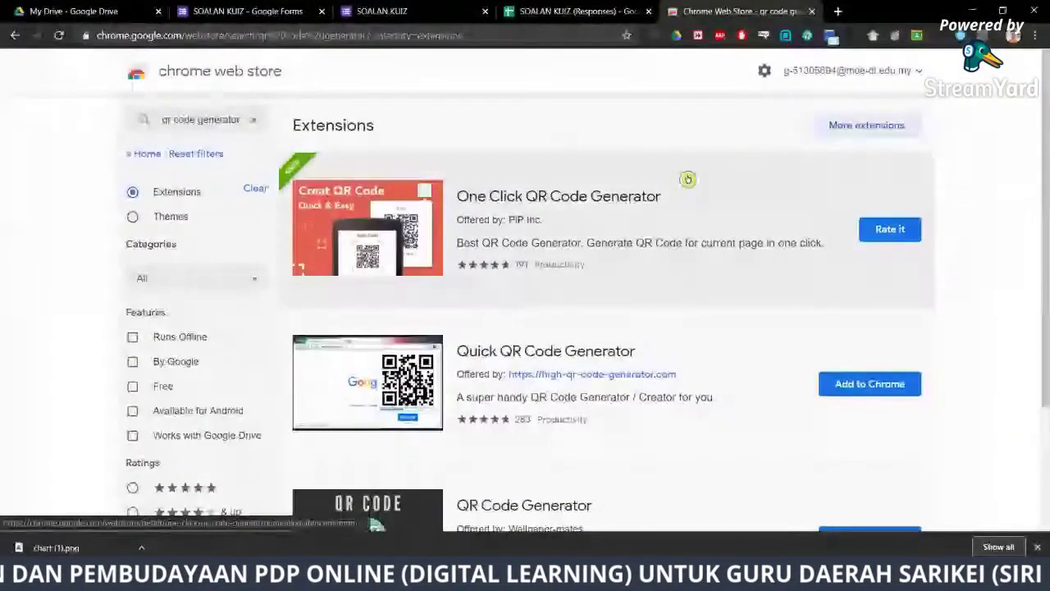
# Scroll down through the extension results and back up to One Click QR Code Generator.
pyautogui.scroll(-1, 609, 197)
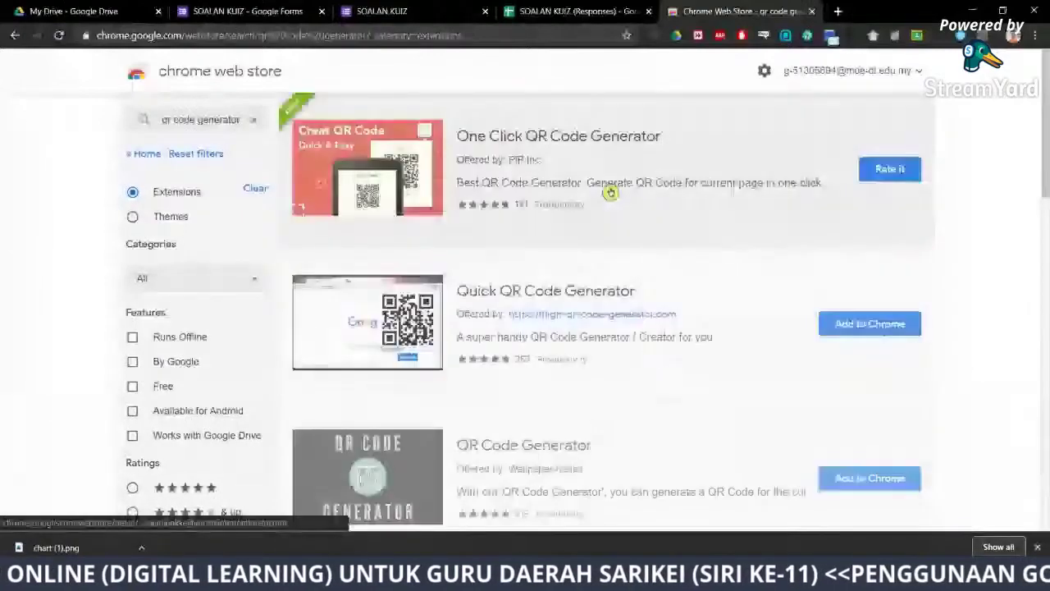
pyautogui.scroll(-3, 609, 192)
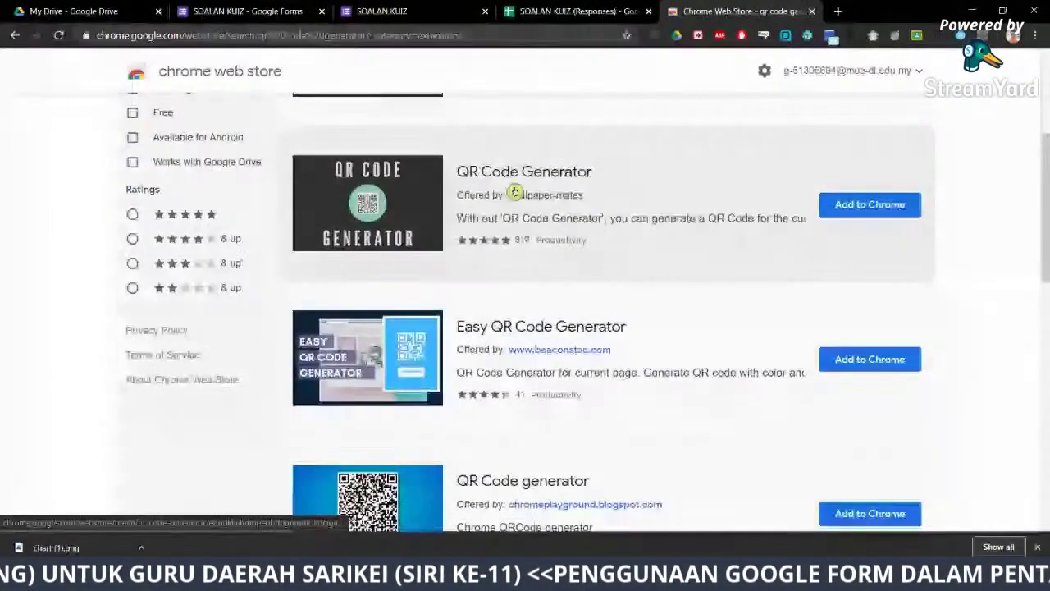
pyautogui.scroll(-2, 514, 192)
pyautogui.scroll(-2, 537, 253)
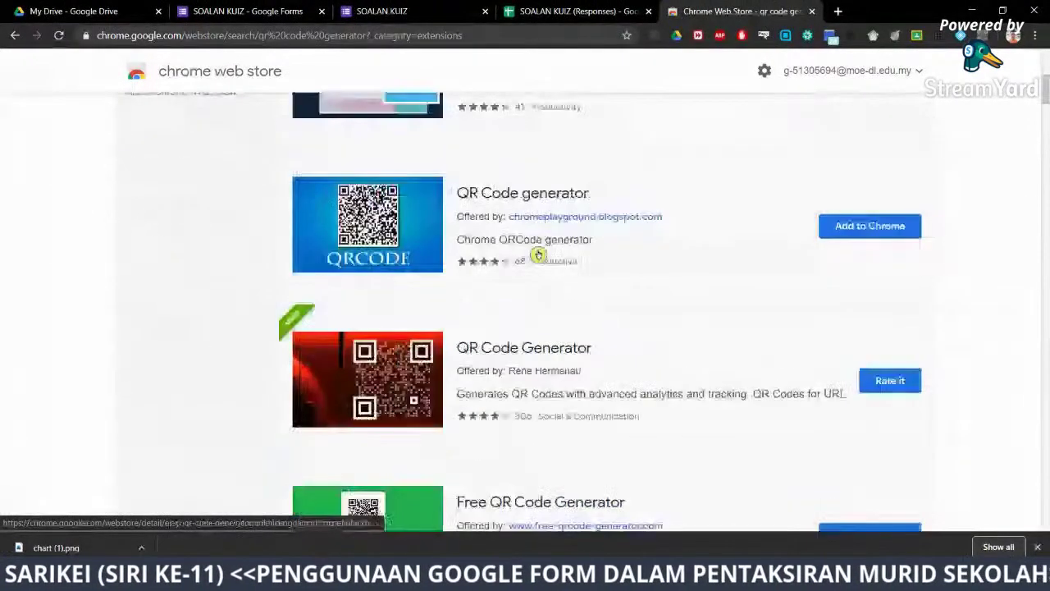
pyautogui.scroll(-4, 538, 256)
pyautogui.scroll(-3, 578, 280)
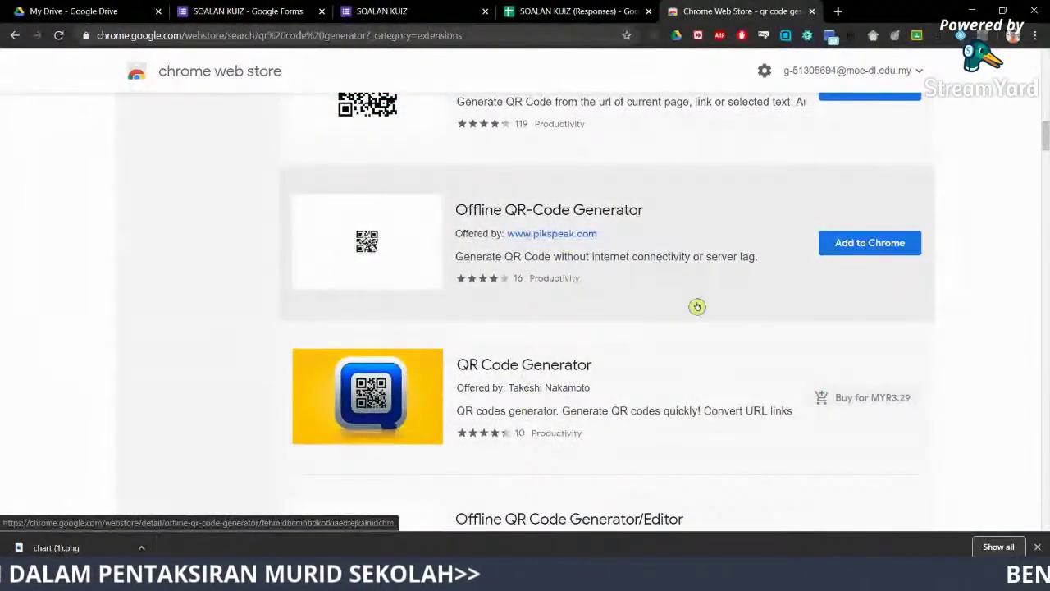
pyautogui.scroll(10, 706, 303)
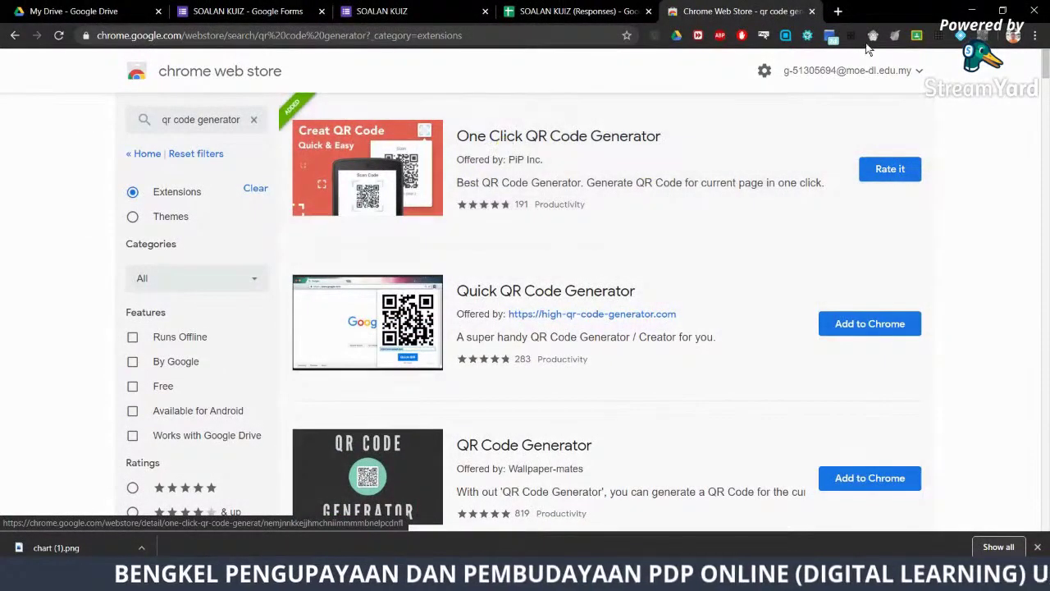
# Open the One Click QR Code Generator page, display and close its QR popup, then return to SOALAN KUIZ.
pyautogui.click(355, 37)
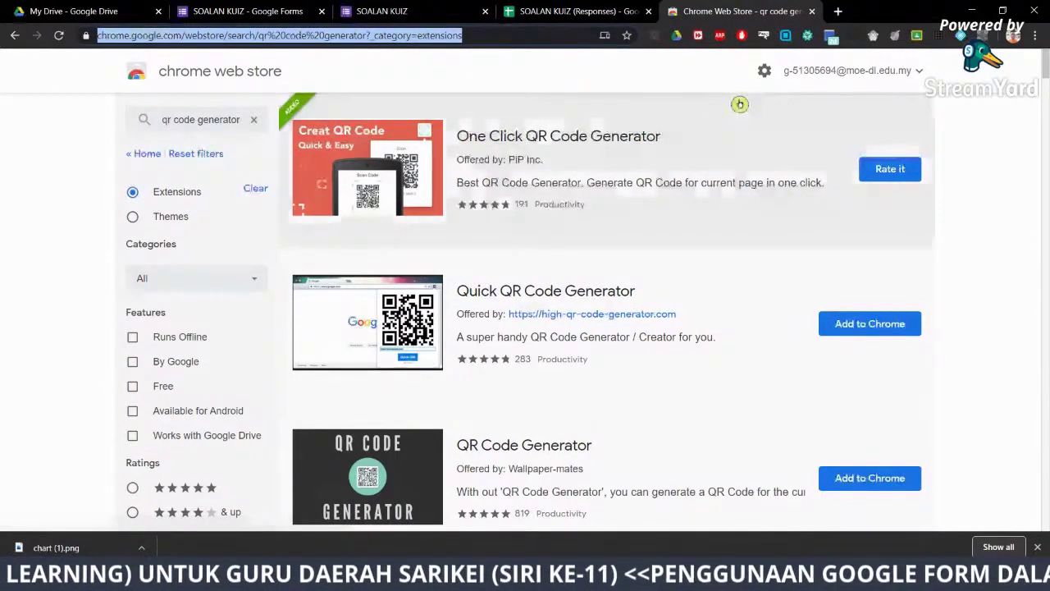
pyautogui.click(552, 137)
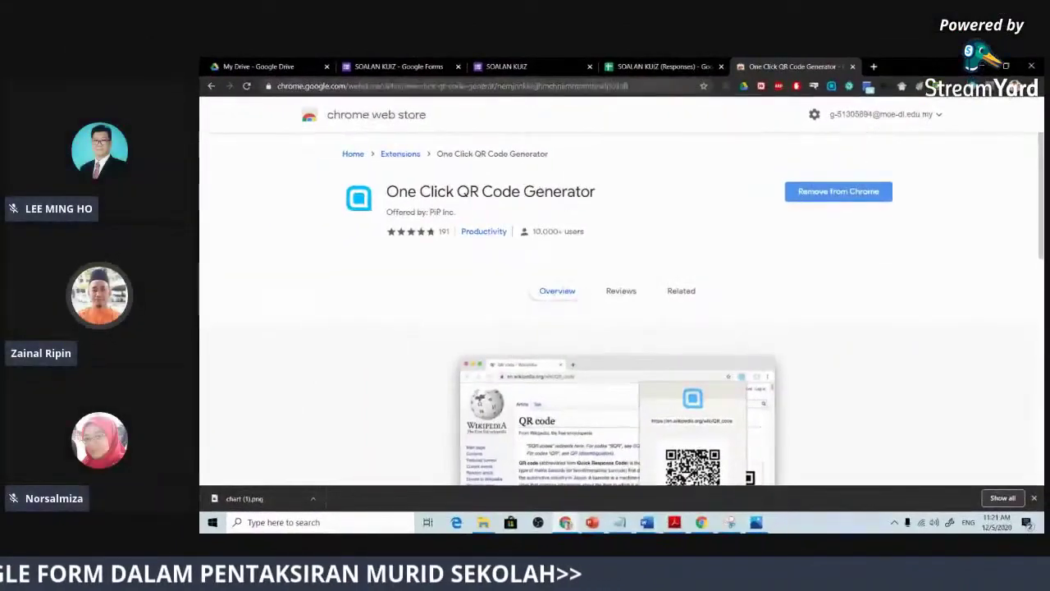
pyautogui.click(459, 85)
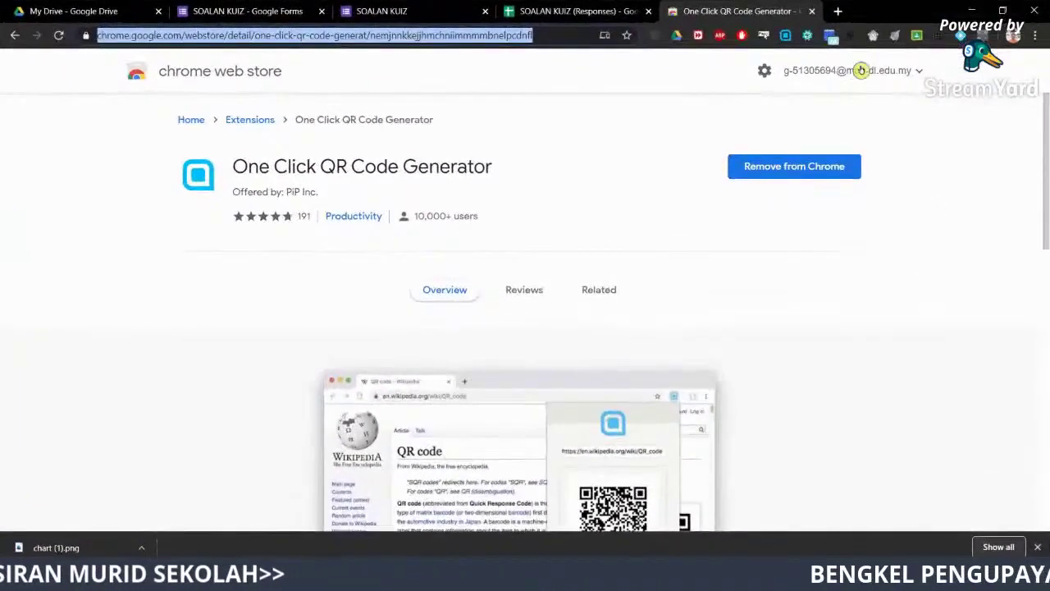
pyautogui.click(786, 36)
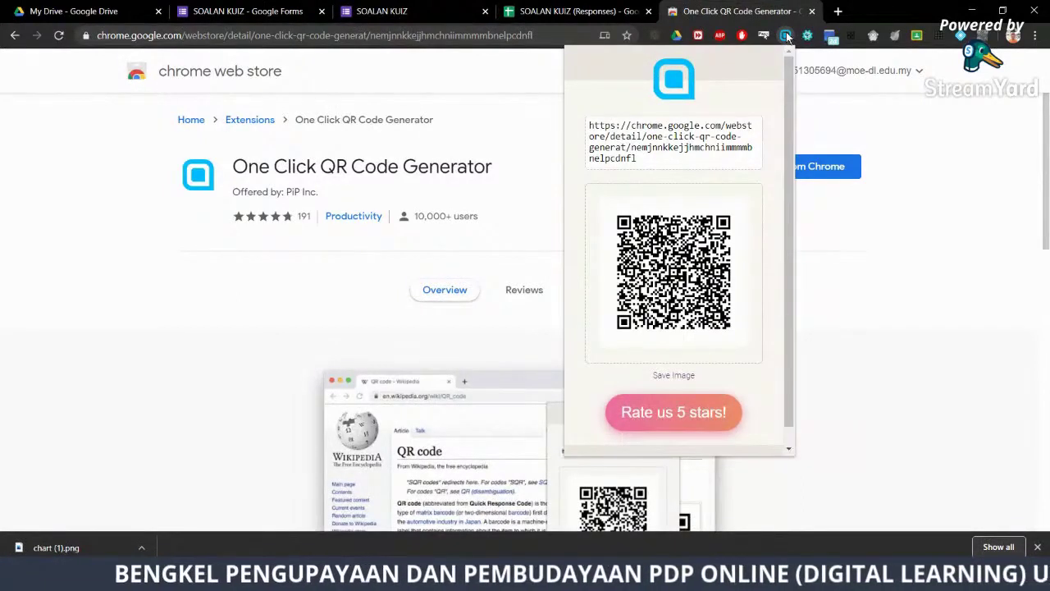
pyautogui.click(930, 175)
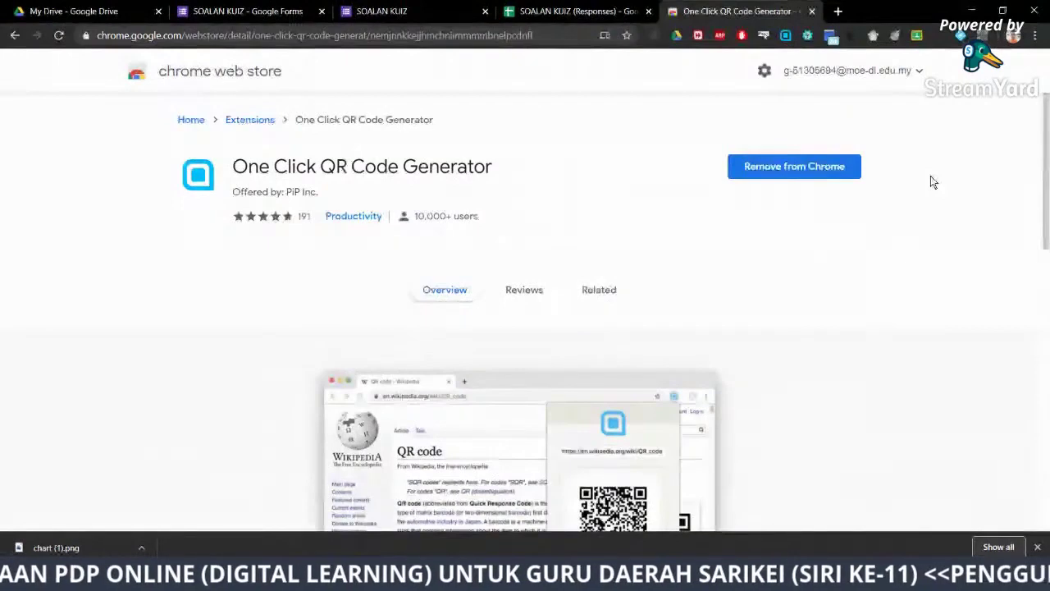
pyautogui.click(242, 11)
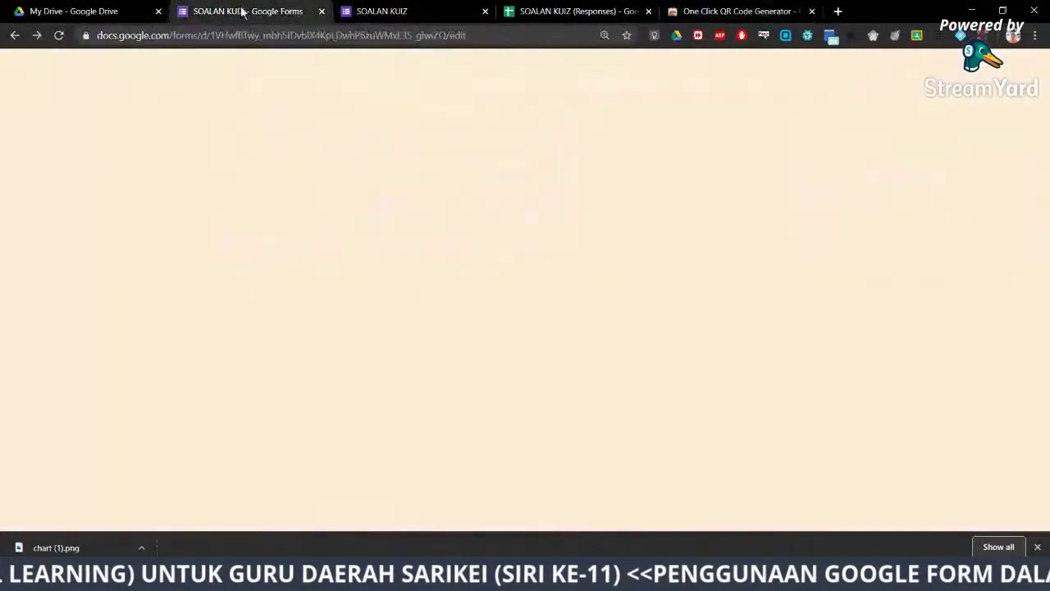
# Check the SOALAN KUIZ live form and editor tabs, ending on the One Click QR Code Generator page.
pyautogui.click(367, 7)
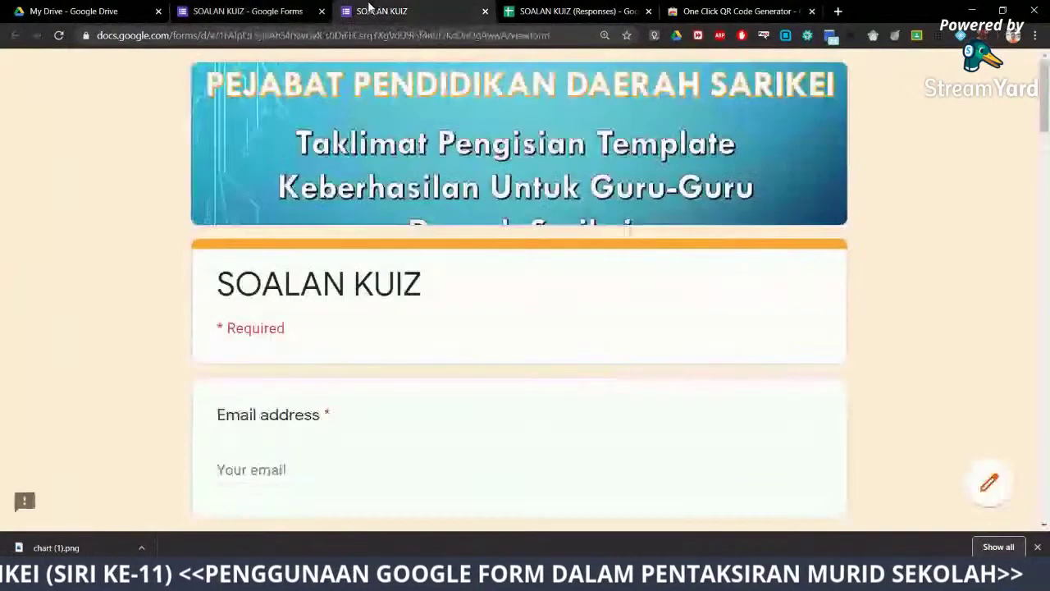
pyautogui.click(248, 11)
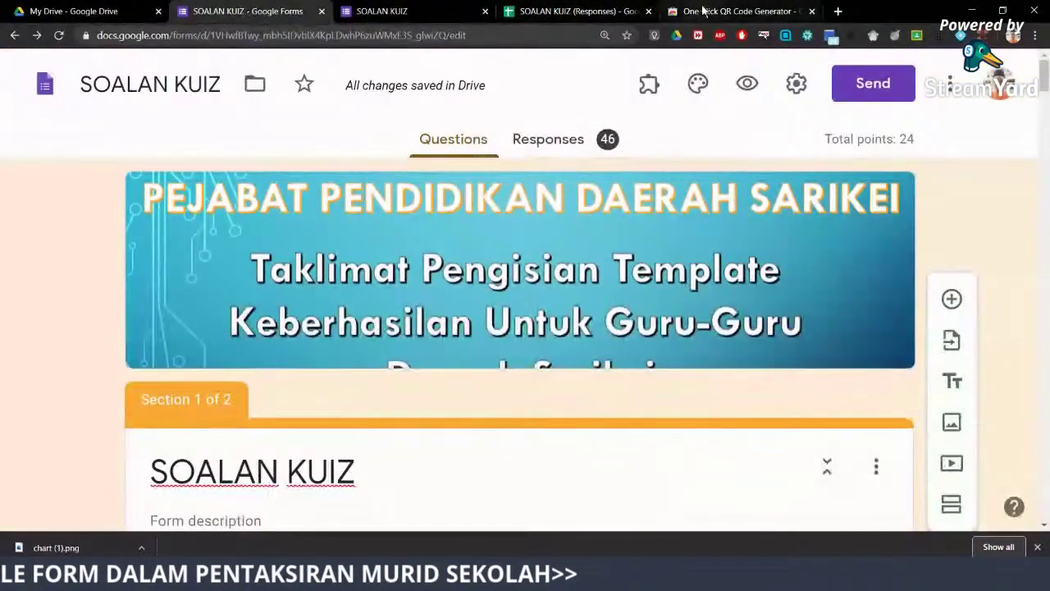
pyautogui.click(702, 9)
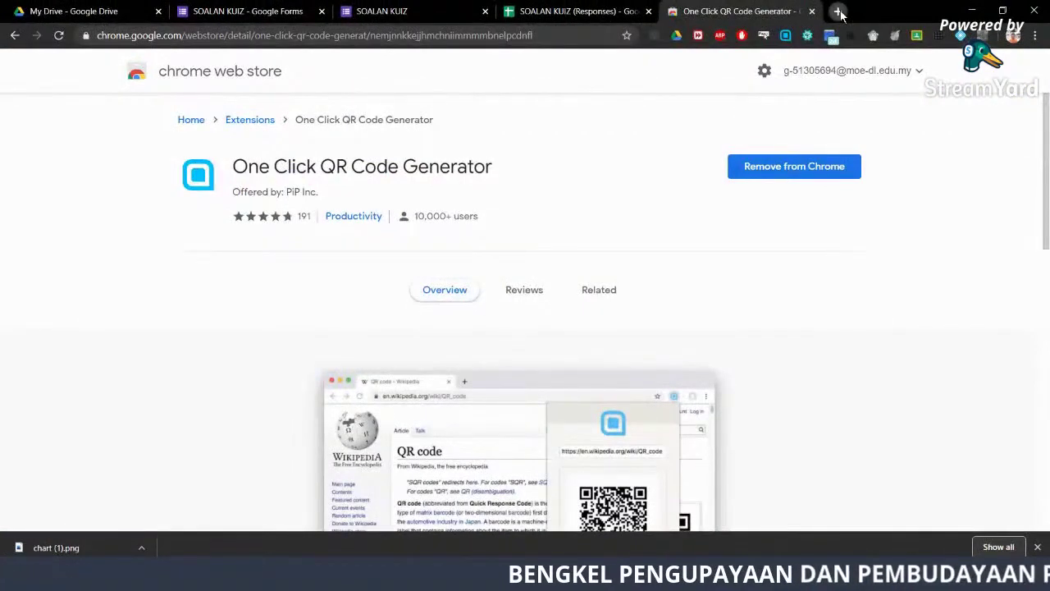
# Open the gg.gg URL shortener site in a new browser tab.
pyautogui.click(839, 12)
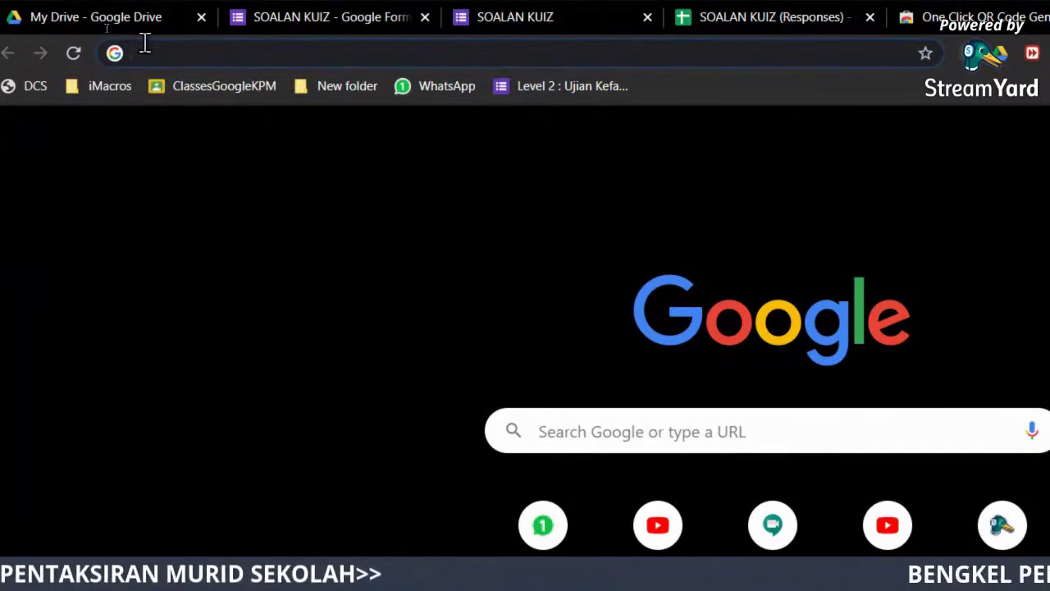
pyautogui.write('GG')
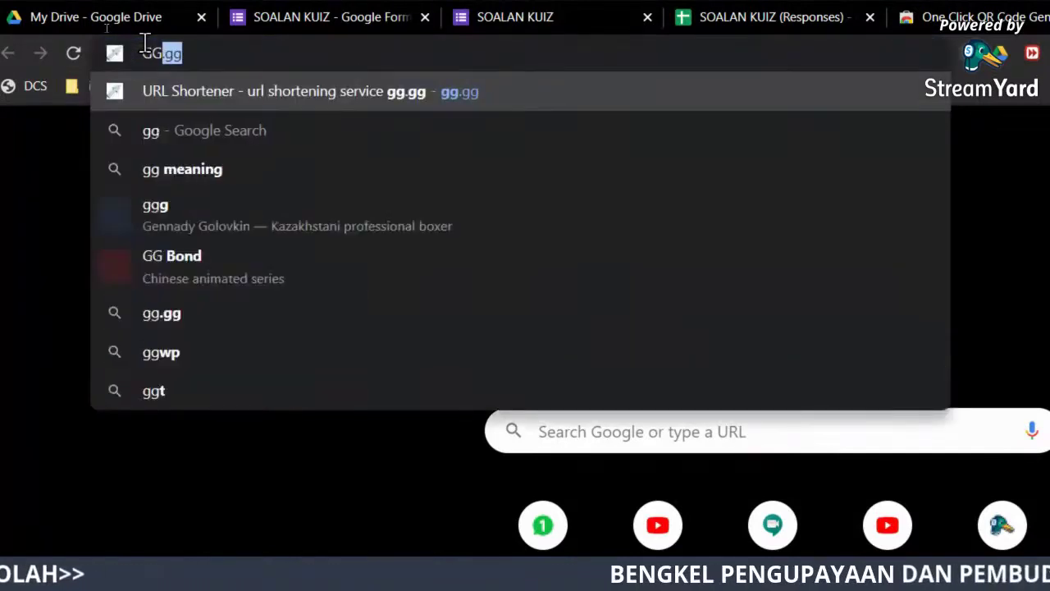
pyautogui.press('BackSpace')
pyautogui.press('BackSpace')
pyautogui.press('BackSpace')
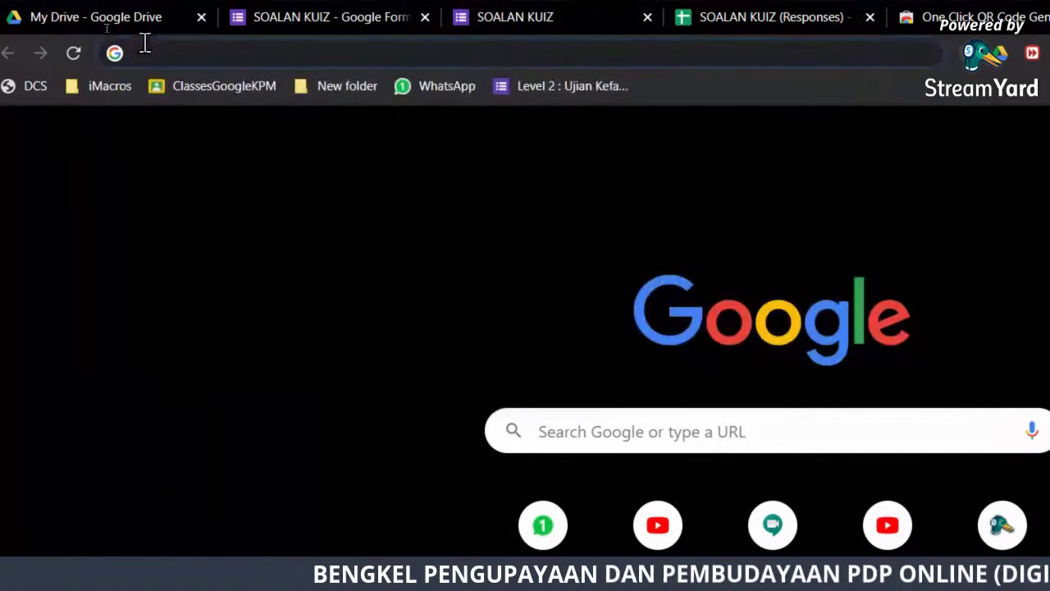
pyautogui.write('gg.gg')
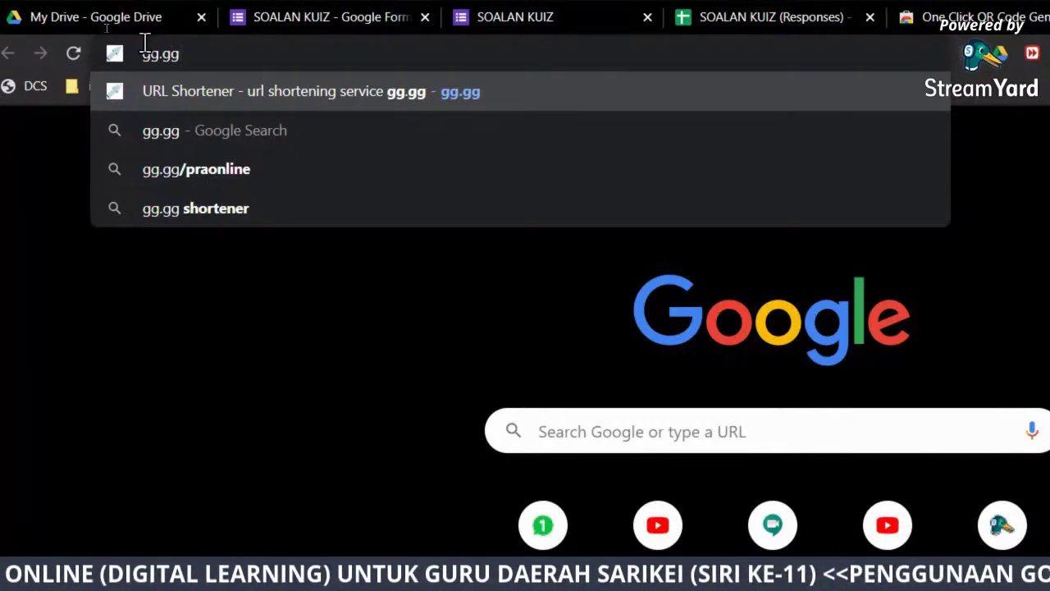
pyautogui.press('Return')
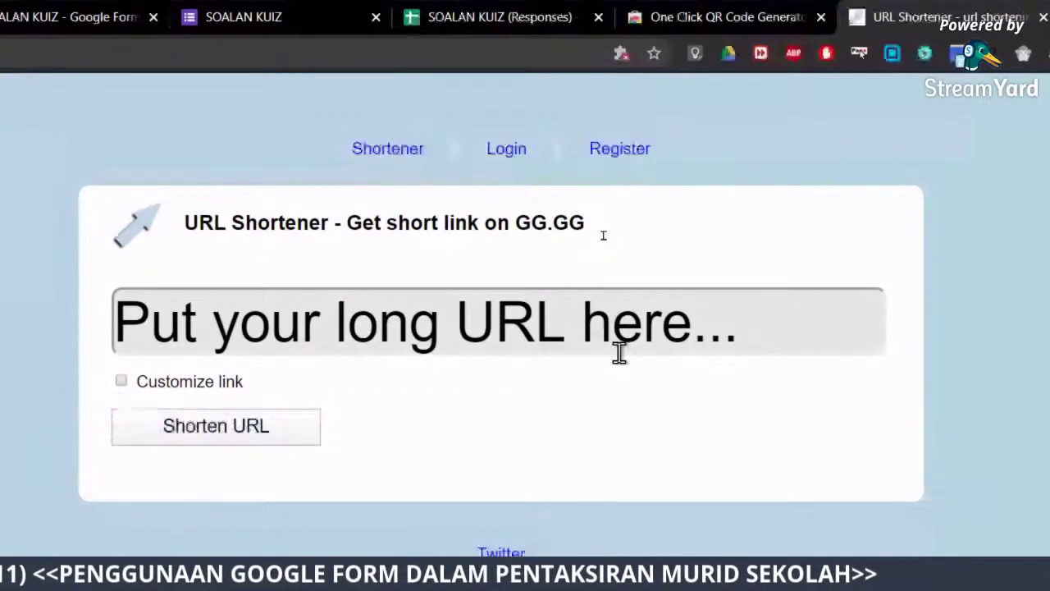
# Go back to the SOALAN KUIZ live form and select its web address.
pyautogui.click(310, 24)
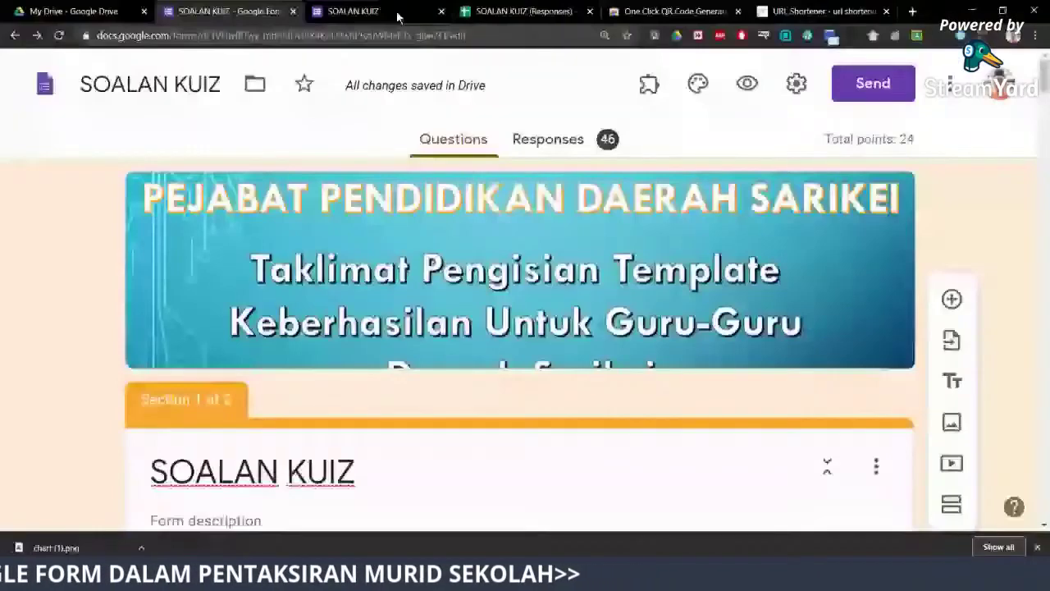
pyautogui.click(398, 17)
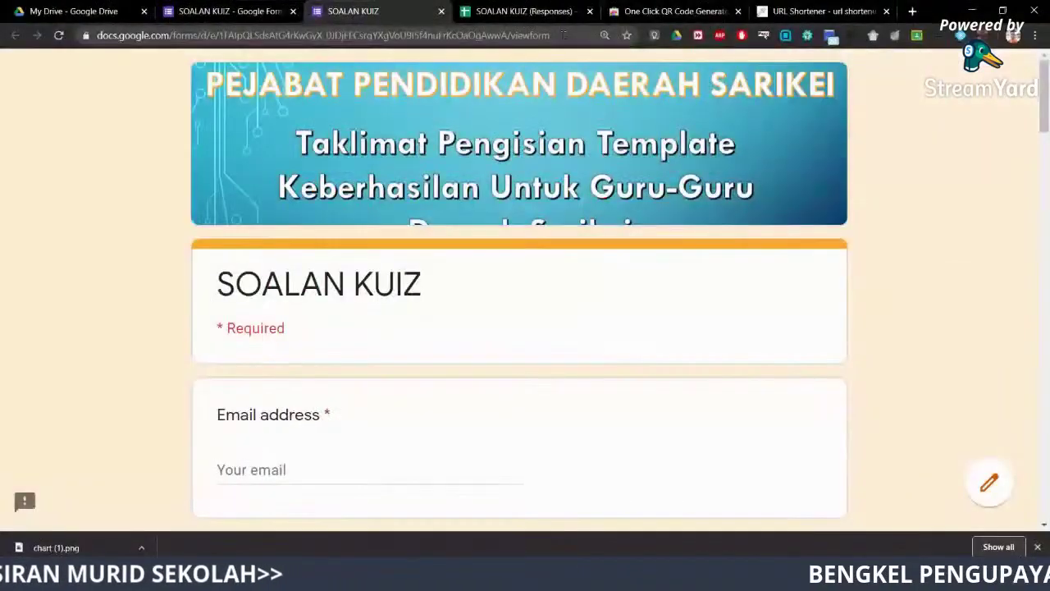
pyautogui.hotkey('ctrl', 'l')
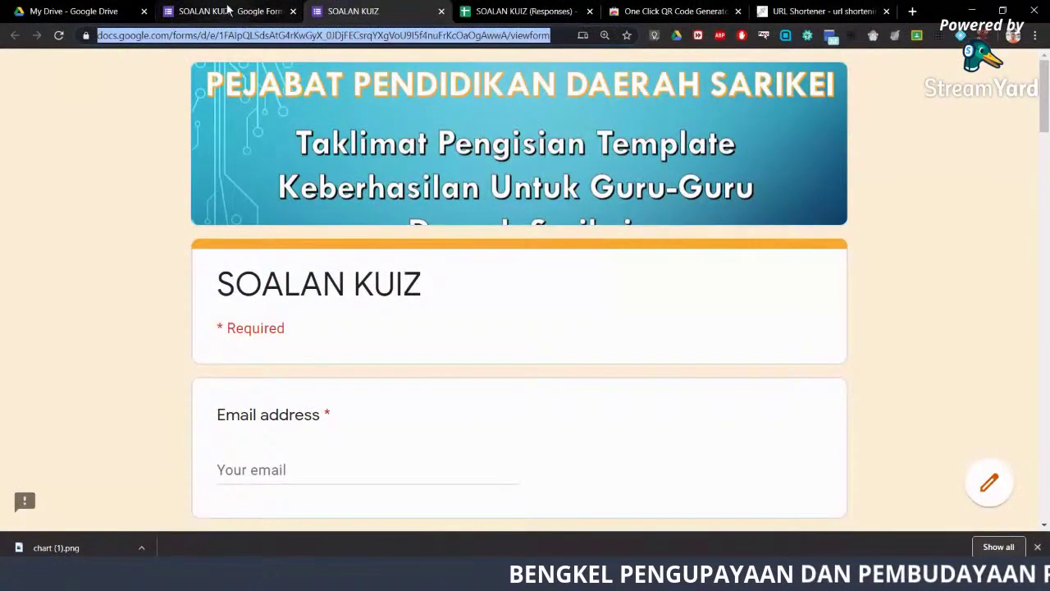
# Show the SOALAN KUIZ form's link in the Send dialog with Shorten URL on (forms.gle/ovMCt4Ant8nqEFSz7).
pyautogui.click(230, 11)
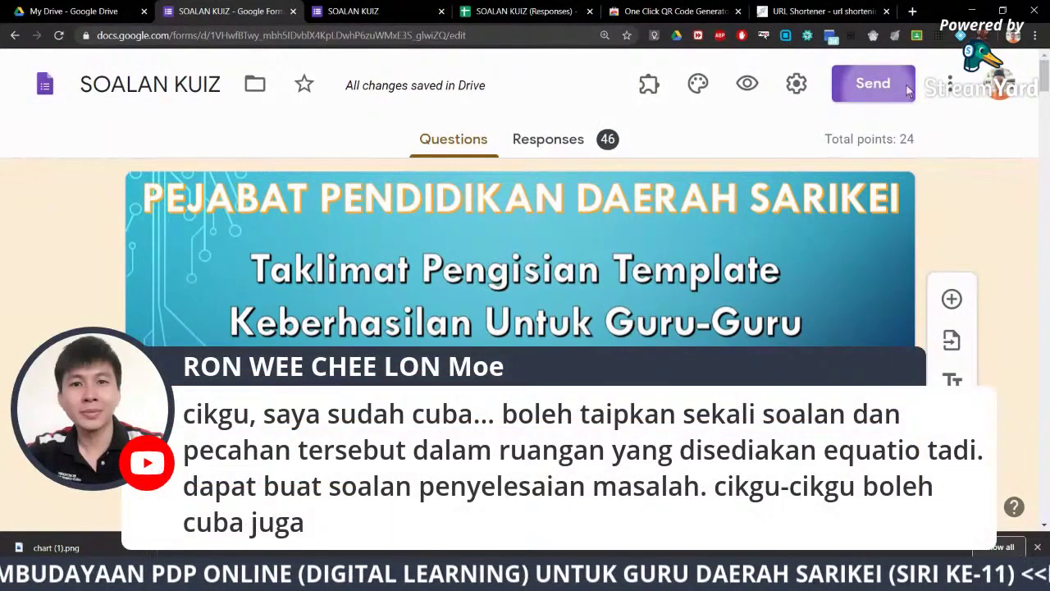
pyautogui.click(906, 85)
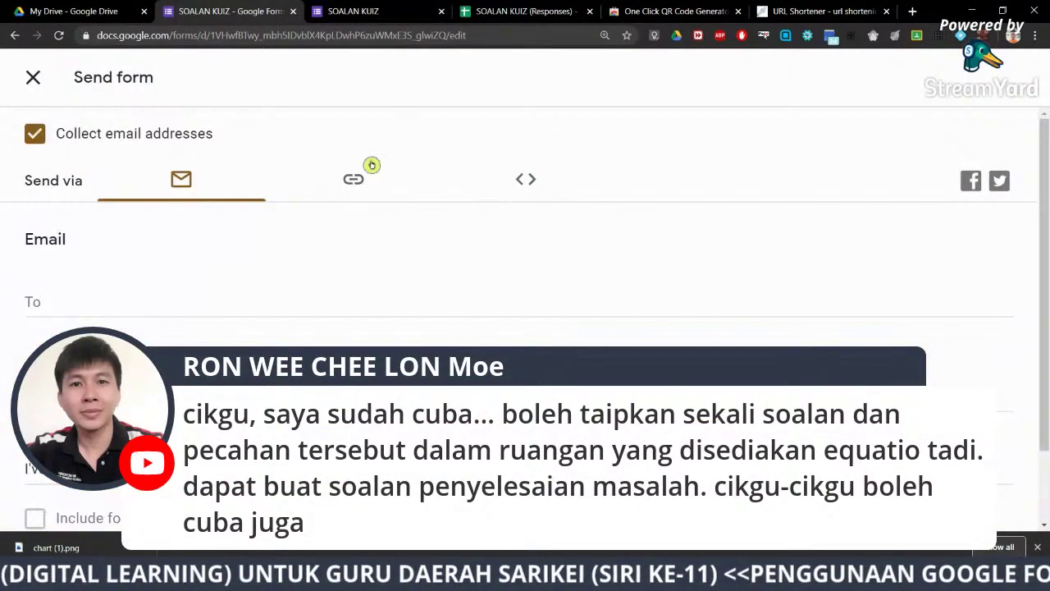
pyautogui.click(352, 182)
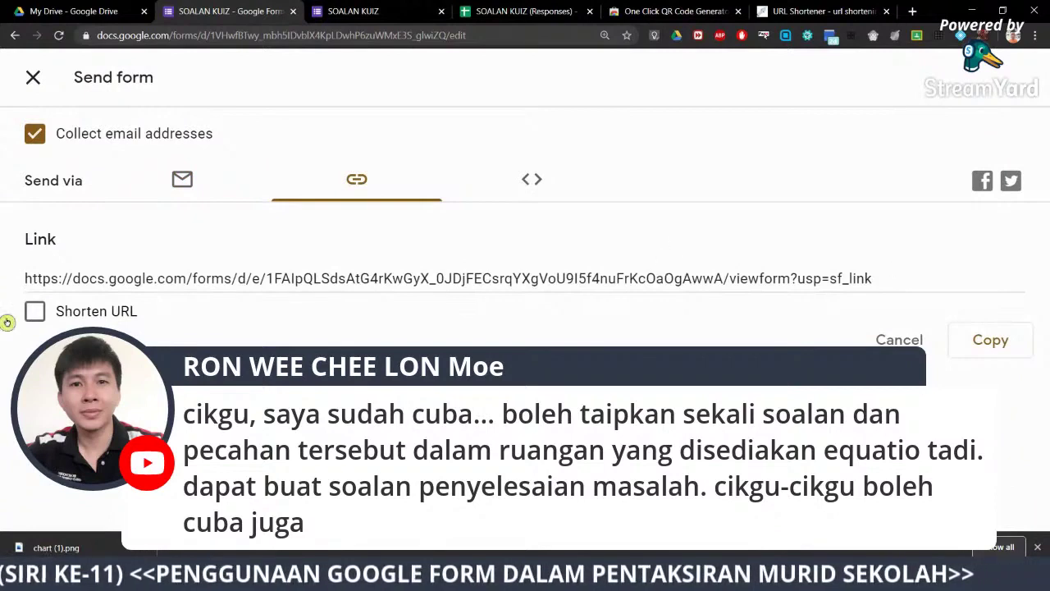
pyautogui.click(36, 312)
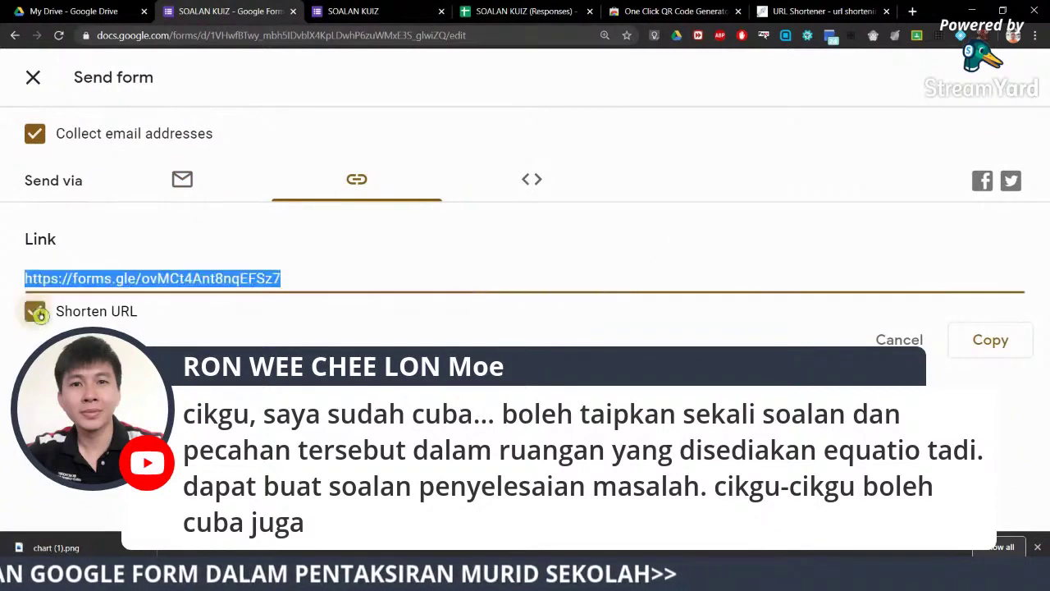
pyautogui.click(36, 314)
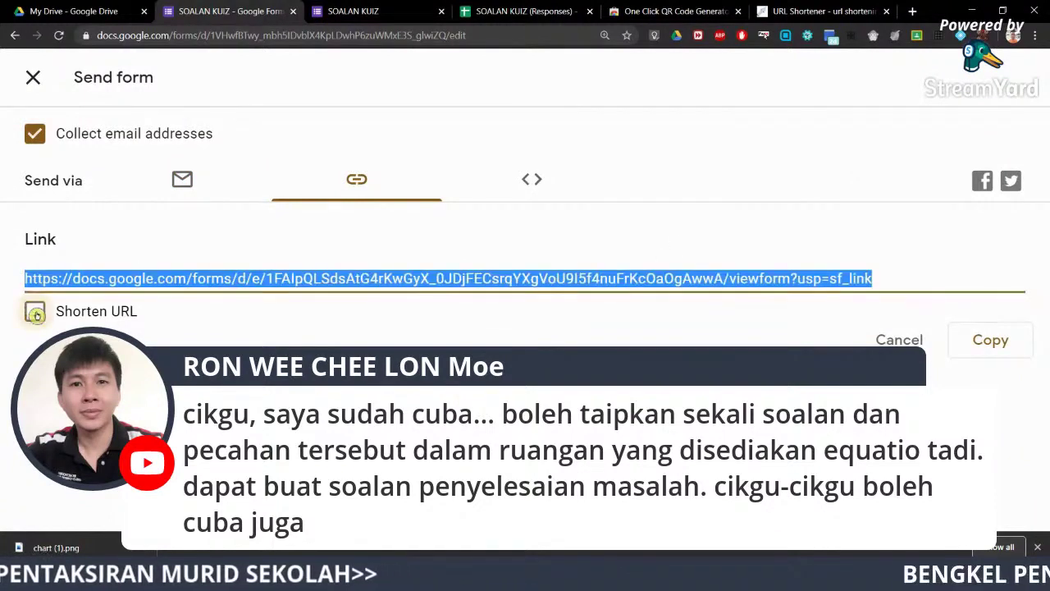
pyautogui.click(36, 314)
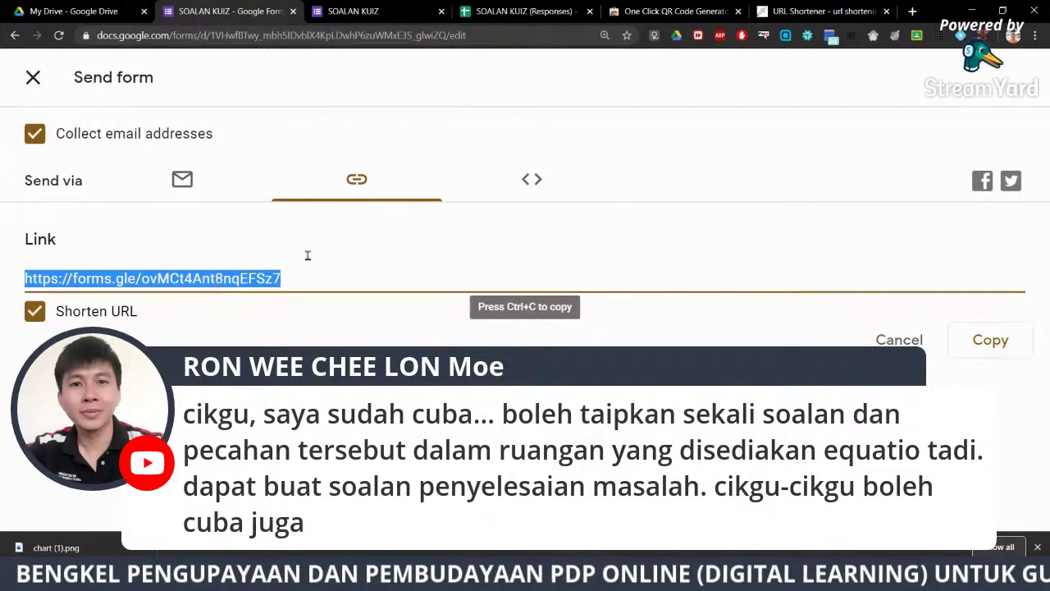
# Paste the forms.gle quiz link into gg.gg and enable a custom alias.
pyautogui.click(803, 15)
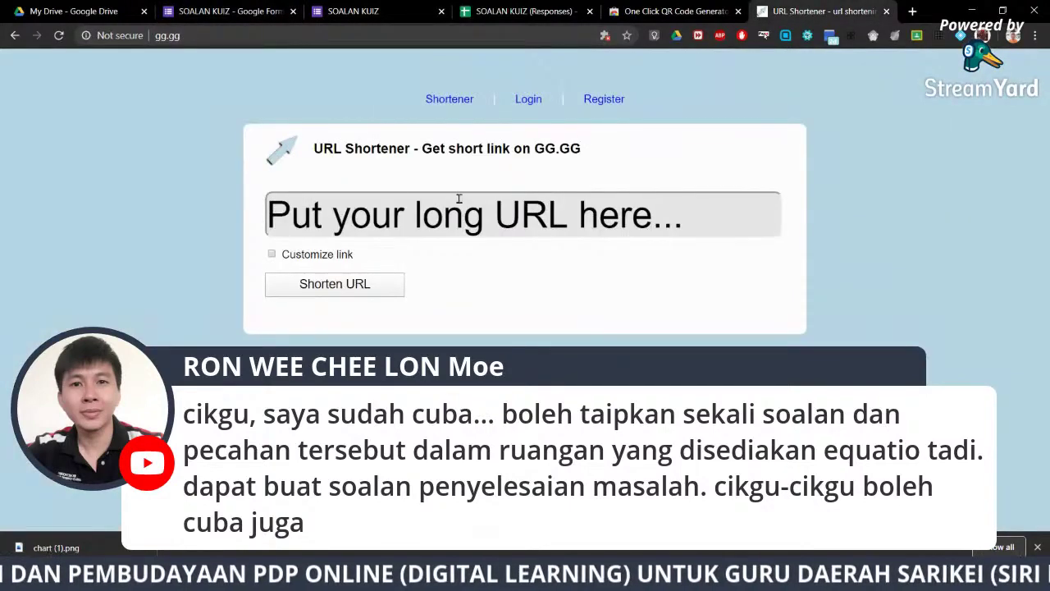
pyautogui.click(379, 216)
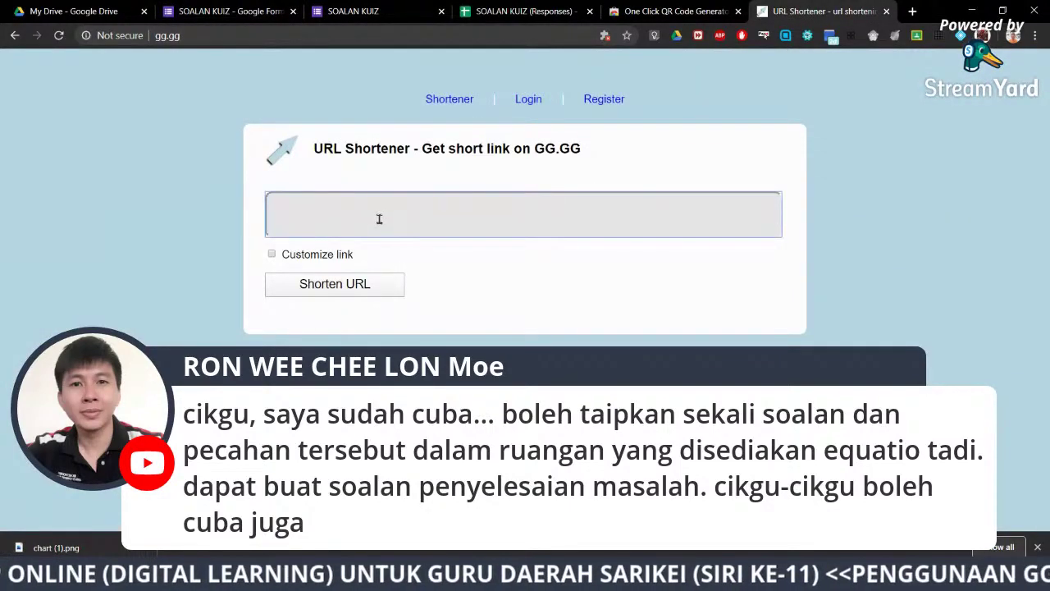
pyautogui.write('https://forms.gle/ovMCt4Ant8nqEFSz7')
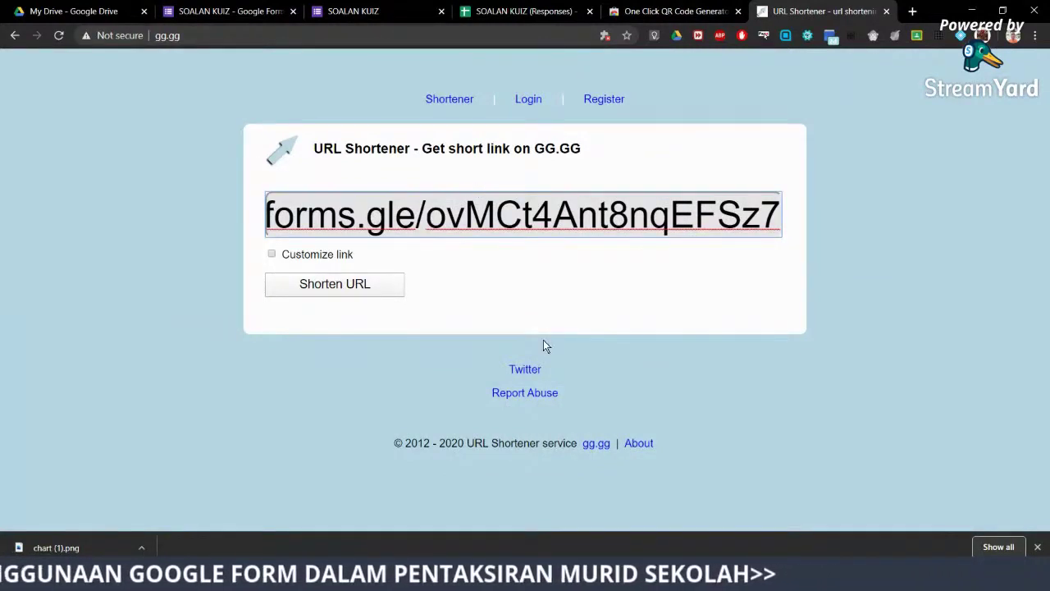
pyautogui.click(272, 255)
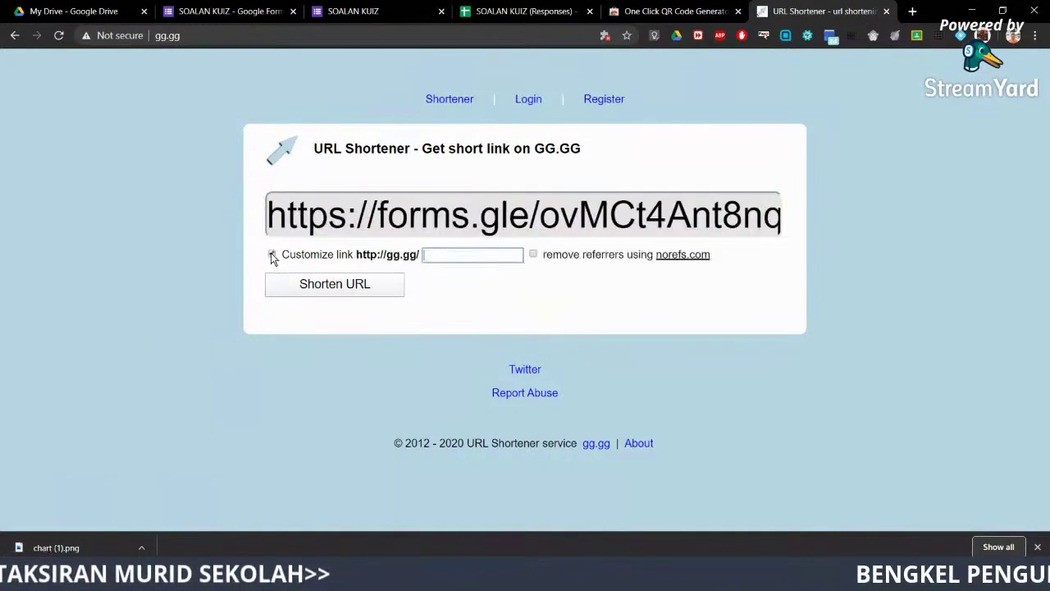
pyautogui.click(467, 255)
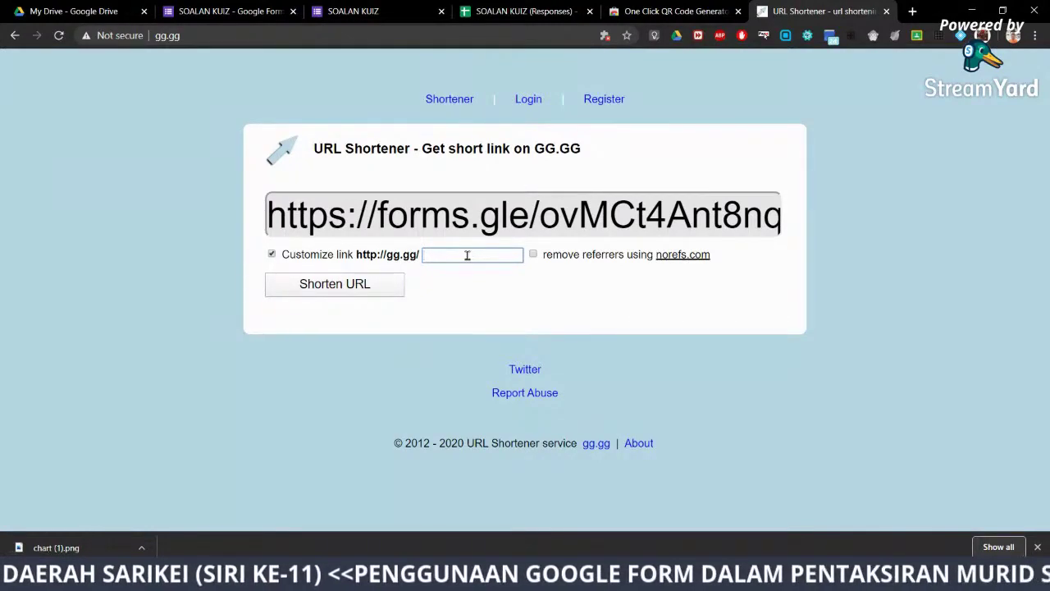
# Enter the alias ujianpkp and try to shorten the link, which reports the path already exists.
pyautogui.write('ujia')
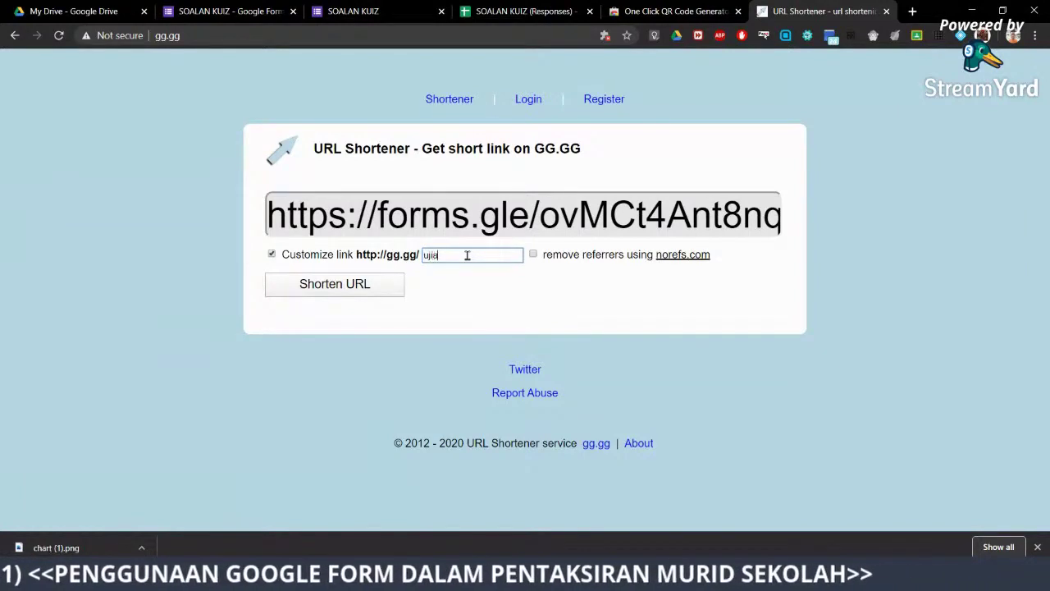
pyautogui.write('n12')
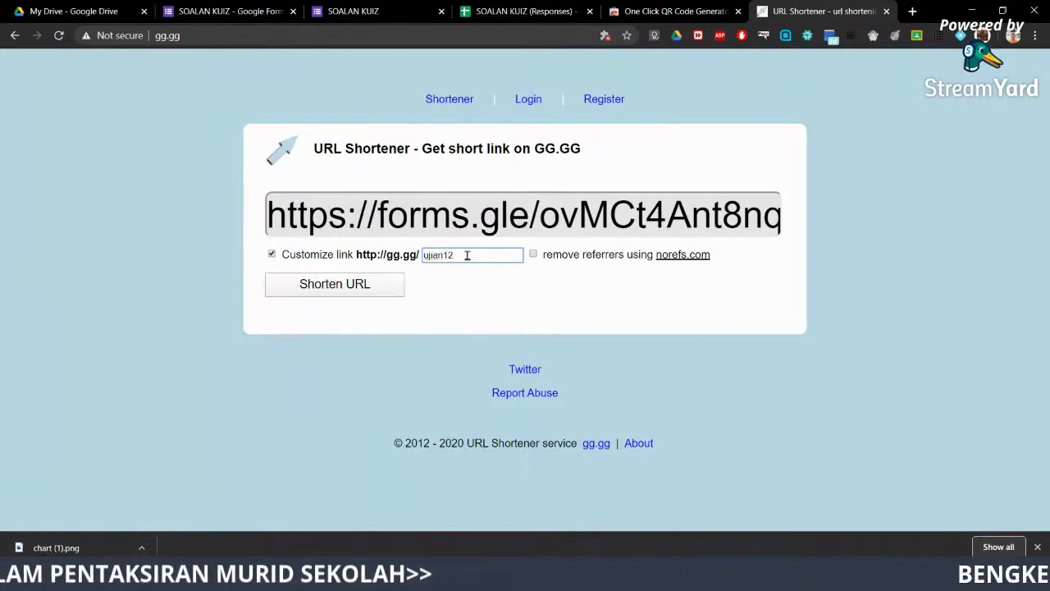
pyautogui.hotkey('ctrl', 'a')
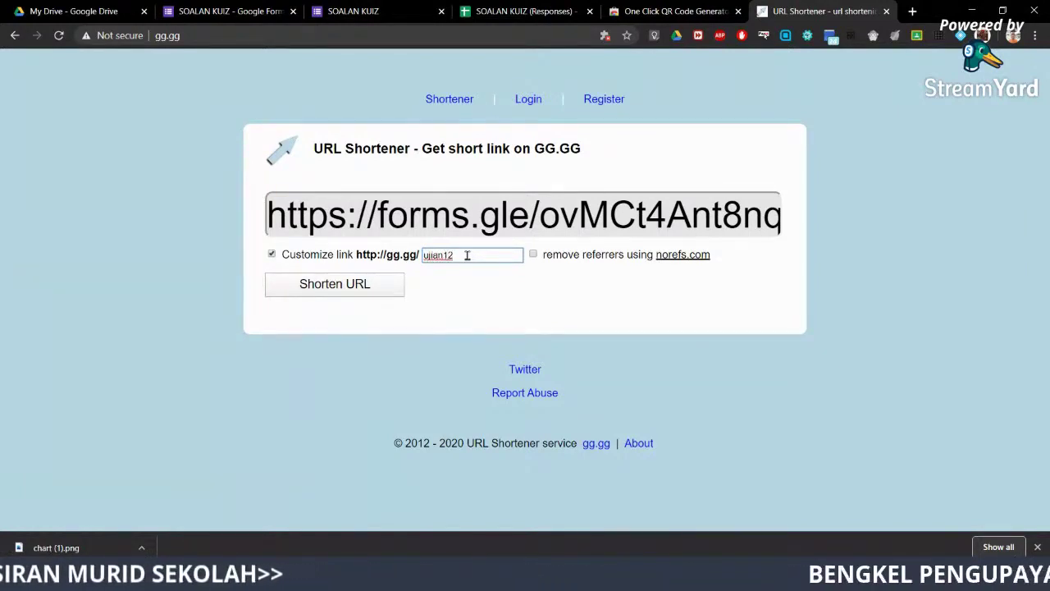
pyautogui.press('BackSpace')
pyautogui.press('BackSpace')
pyautogui.write('pkp')
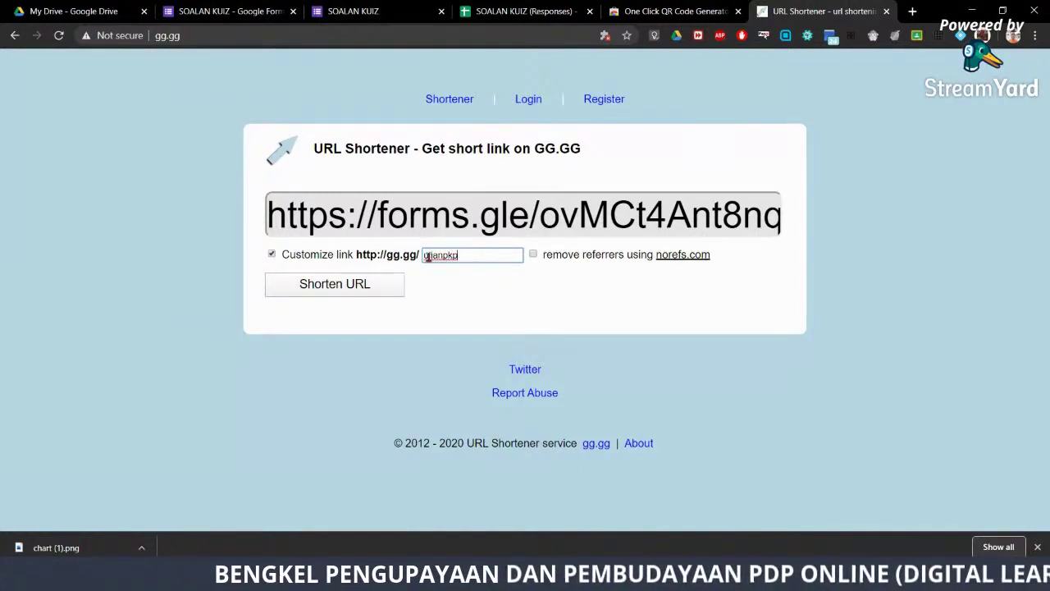
pyautogui.click(345, 284)
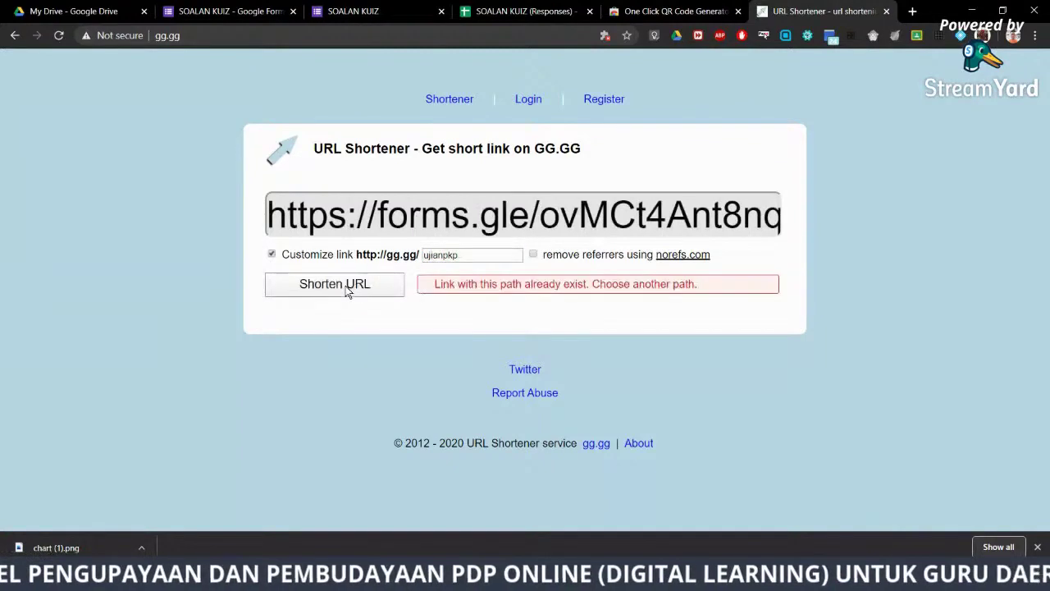
# Change the custom alias from ujianpkp to ujianpkp20.
pyautogui.click(471, 252)
pyautogui.click(466, 256)
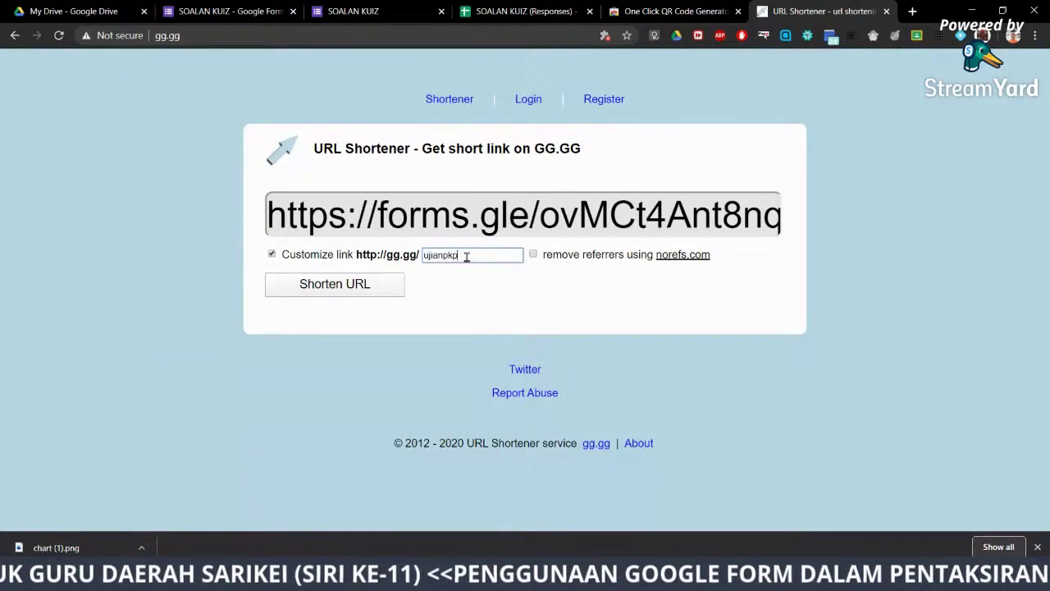
pyautogui.press('BackSpace')
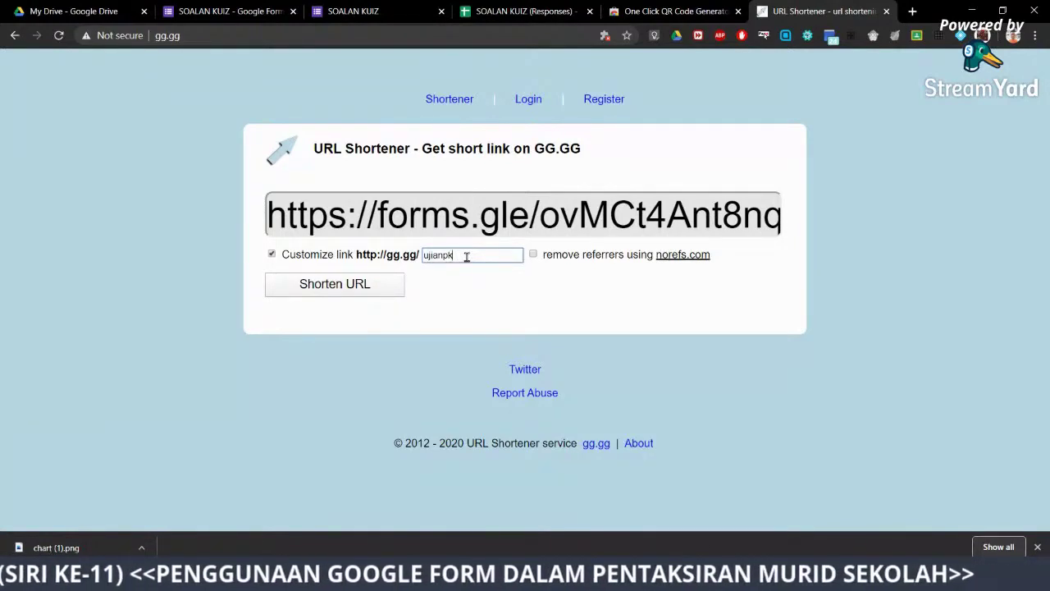
pyautogui.write('k')
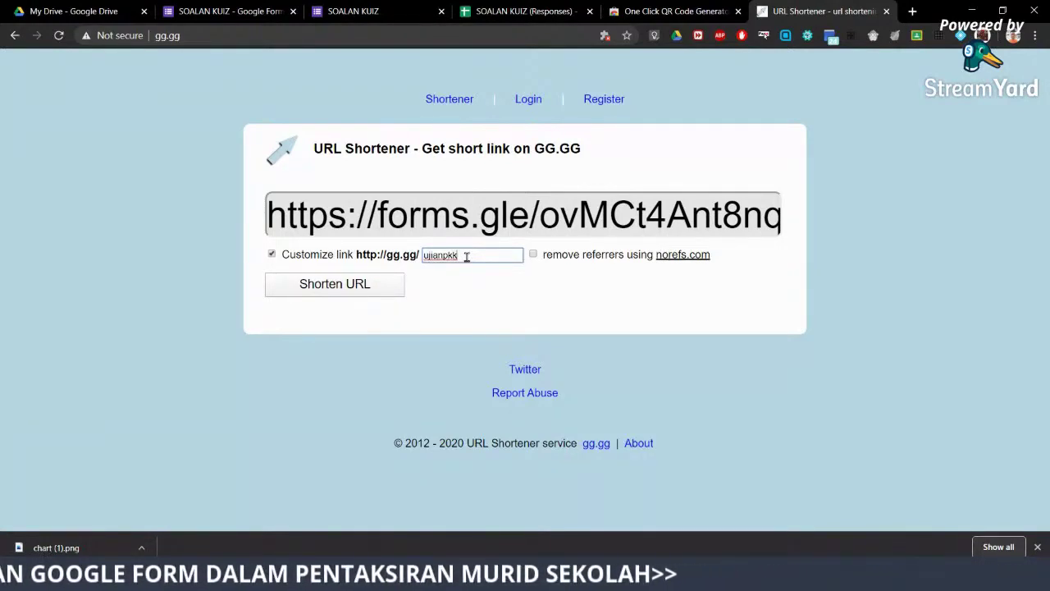
pyautogui.press('BackSpace')
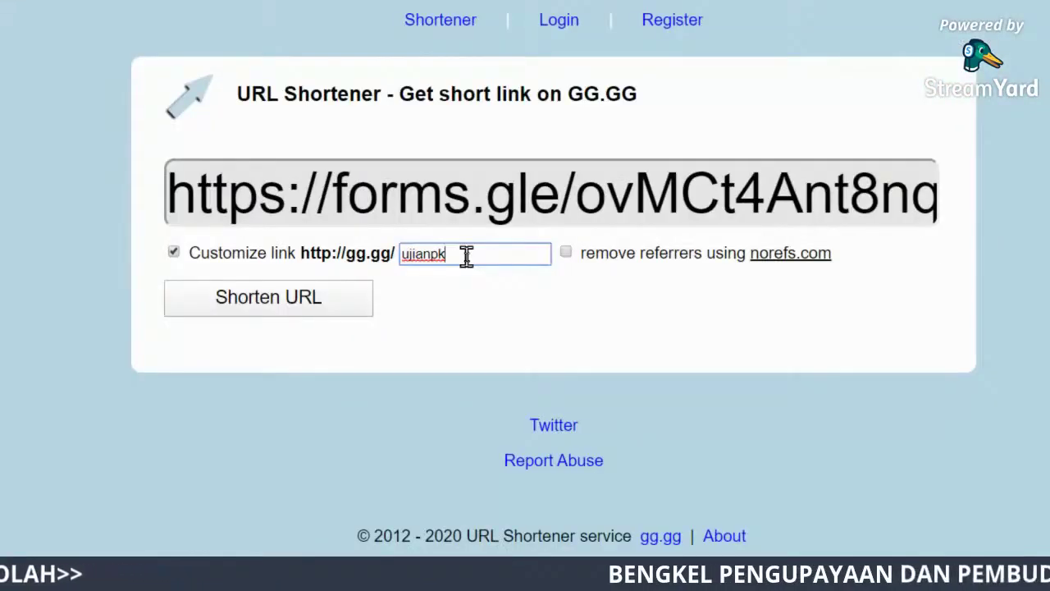
pyautogui.write('p')
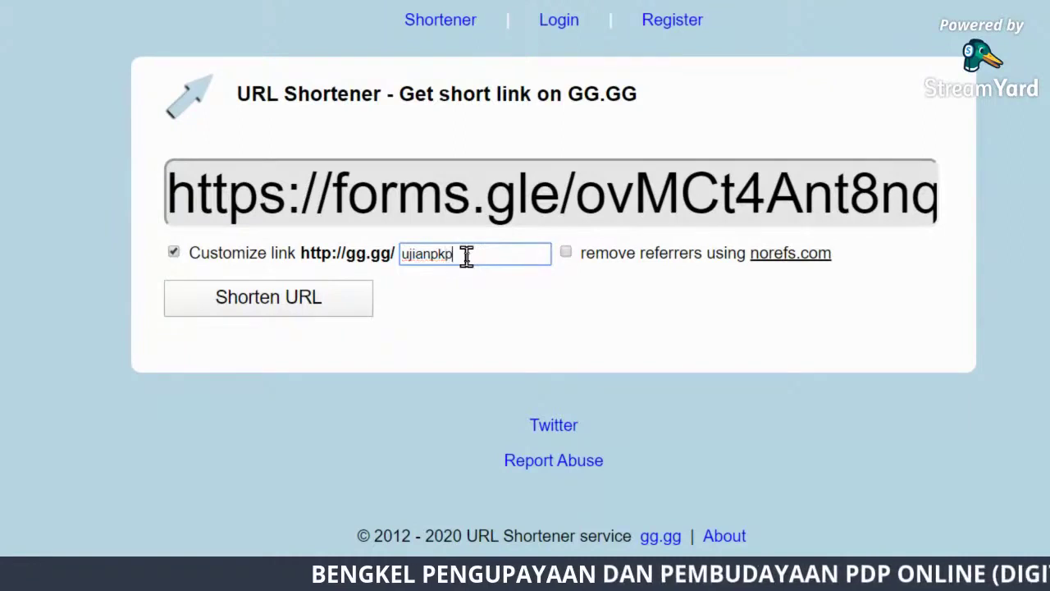
pyautogui.write('20')
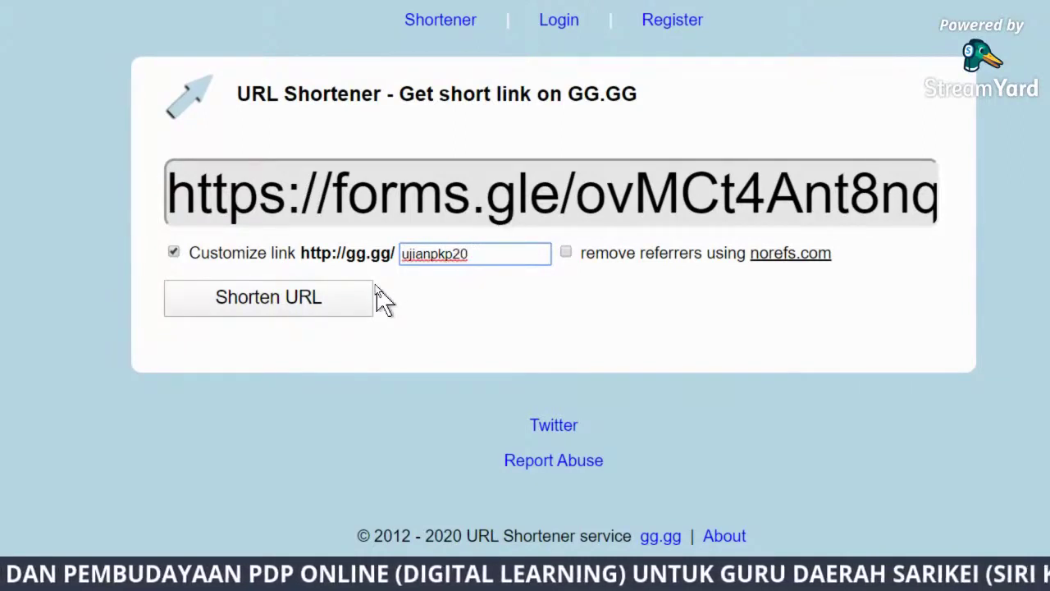
pyautogui.click(321, 291)
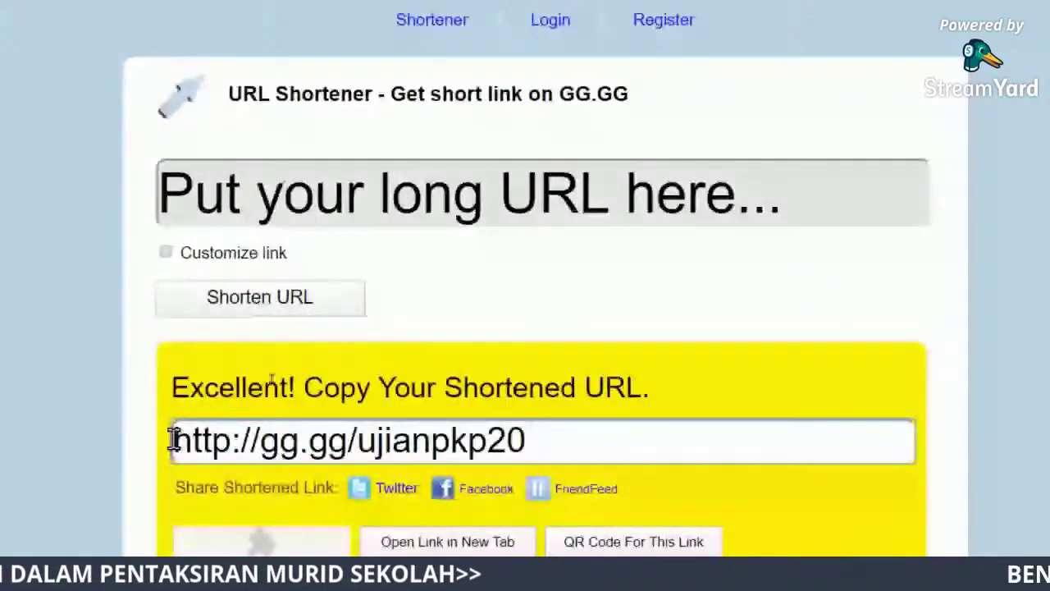
pyautogui.scroll(-2, 548, 295)
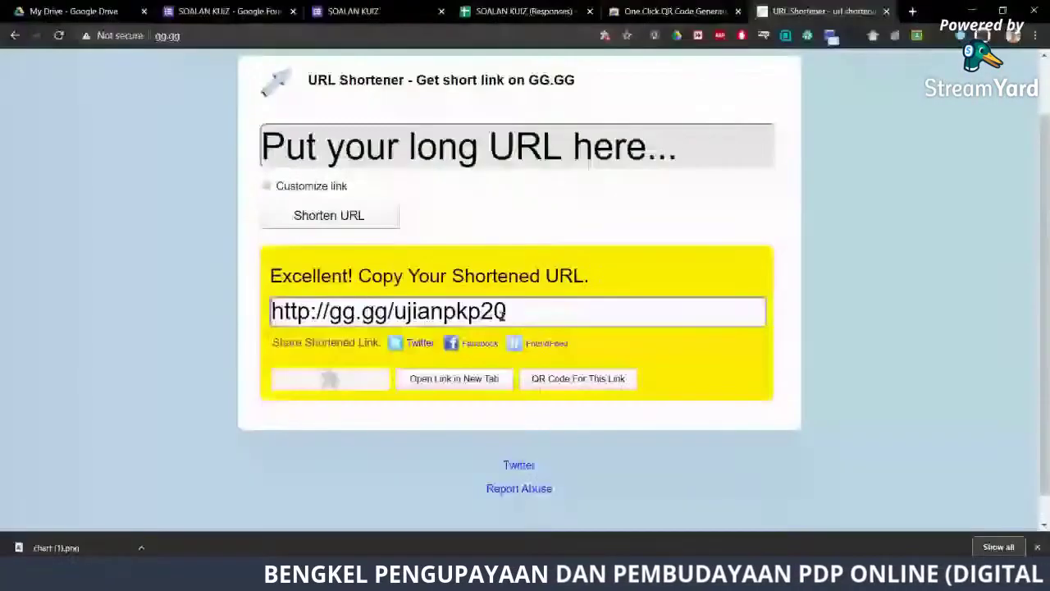
pyautogui.doubleClick(506, 313)
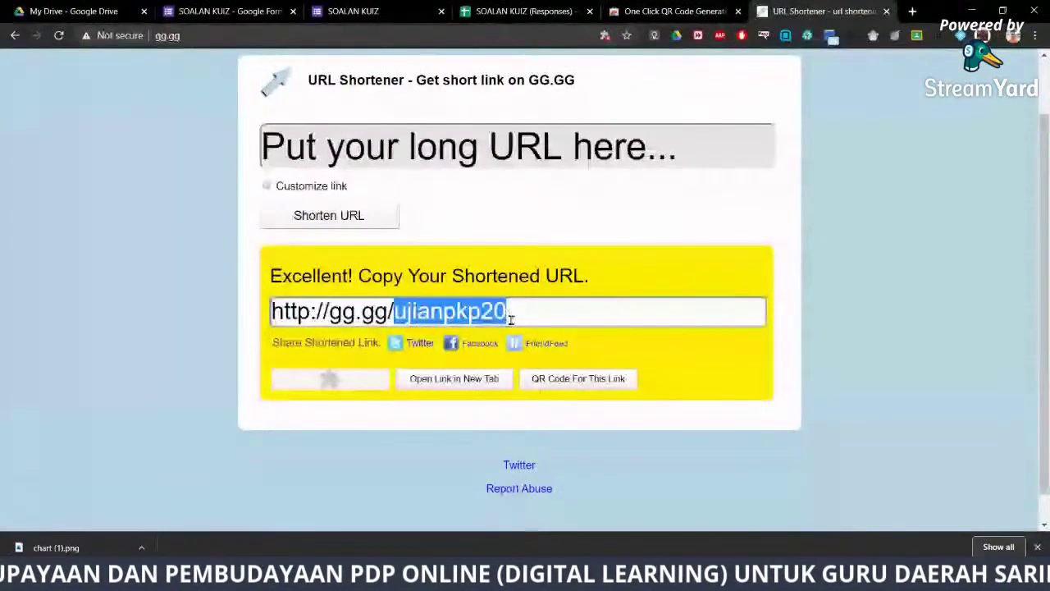
pyautogui.click(582, 383)
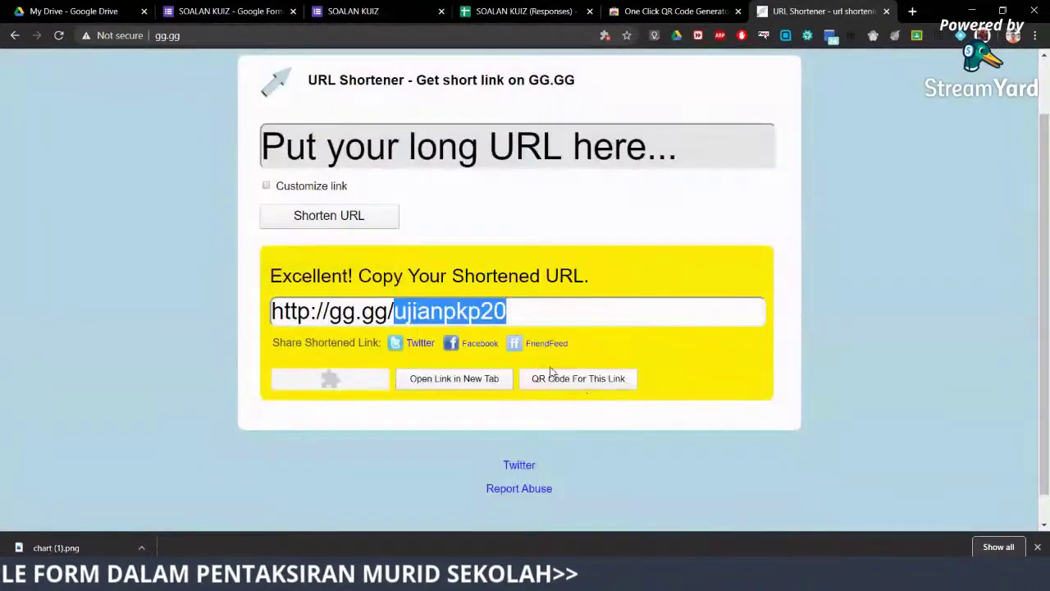
pyautogui.click(401, 310)
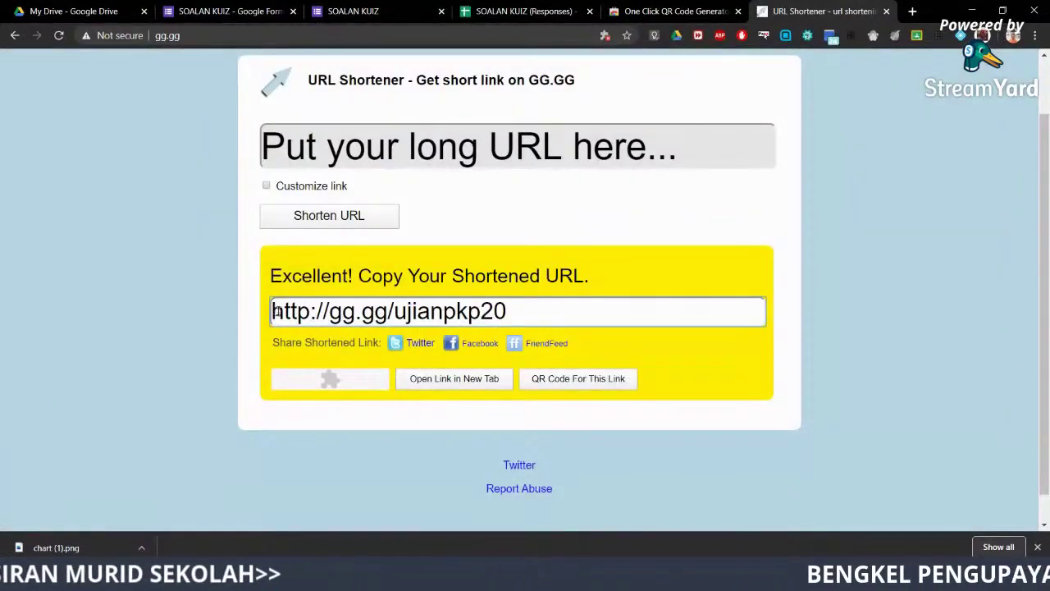
pyautogui.moveTo(275, 308); pyautogui.dragTo(537, 331)
pyautogui.hotkey('ctrl', 'c')
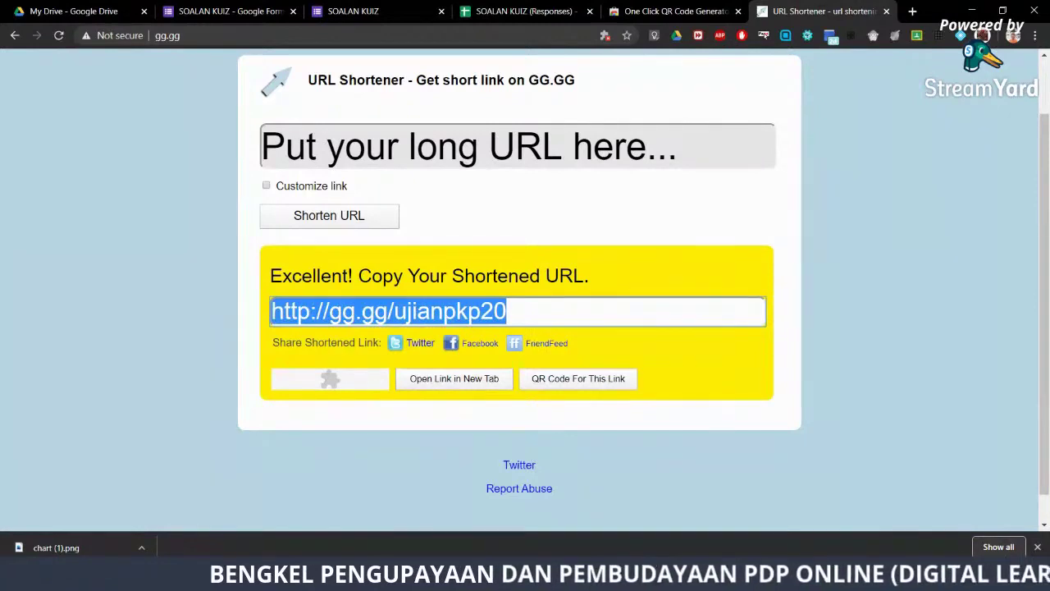
pyautogui.hotkey('alt', 'Tab')
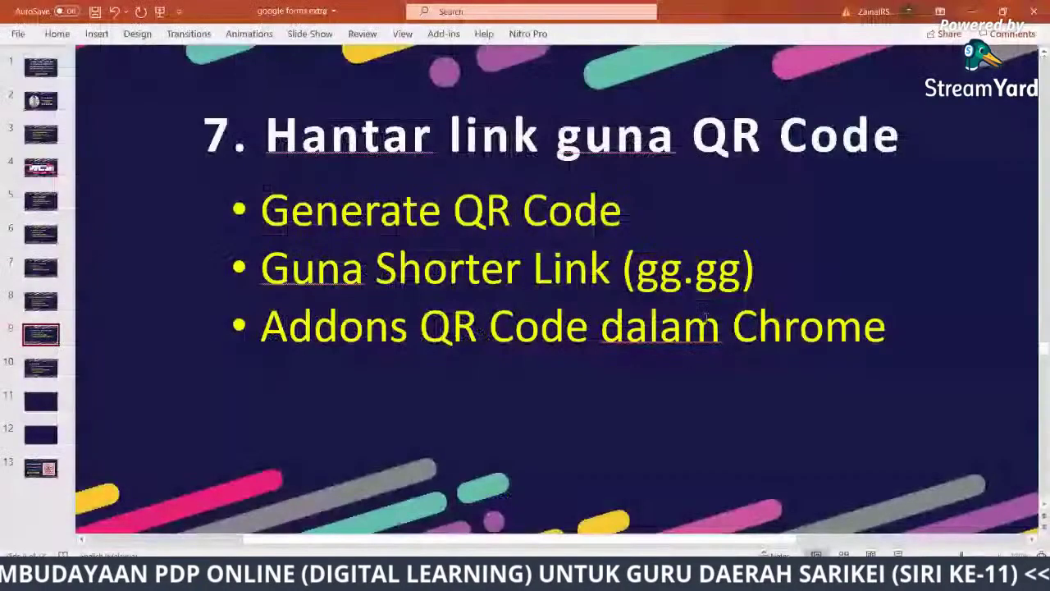
pyautogui.click(771, 266)
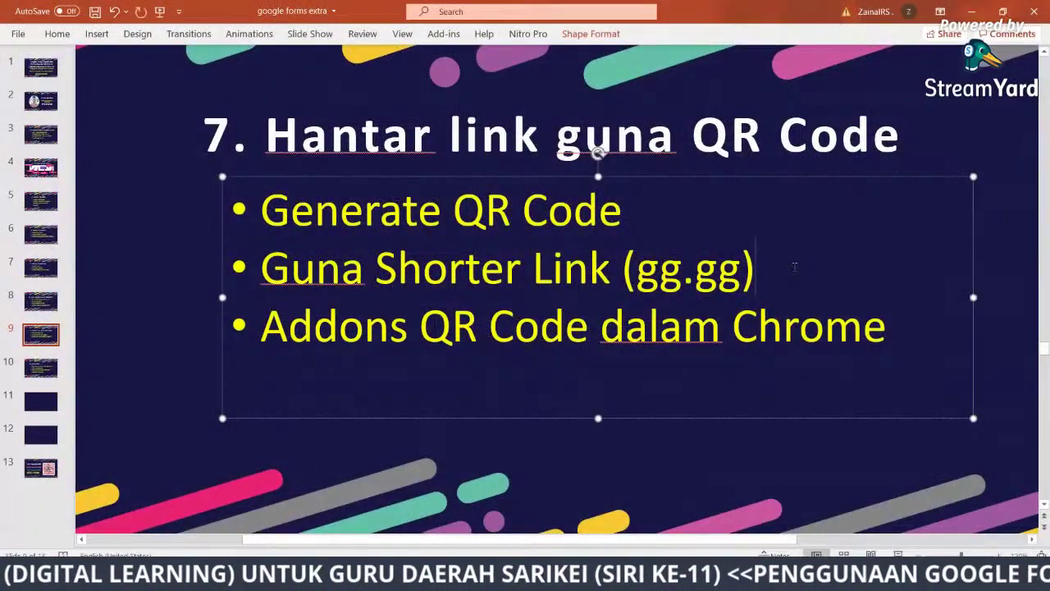
pyautogui.press('Return')
pyautogui.hotkey('ctrl', 'v')
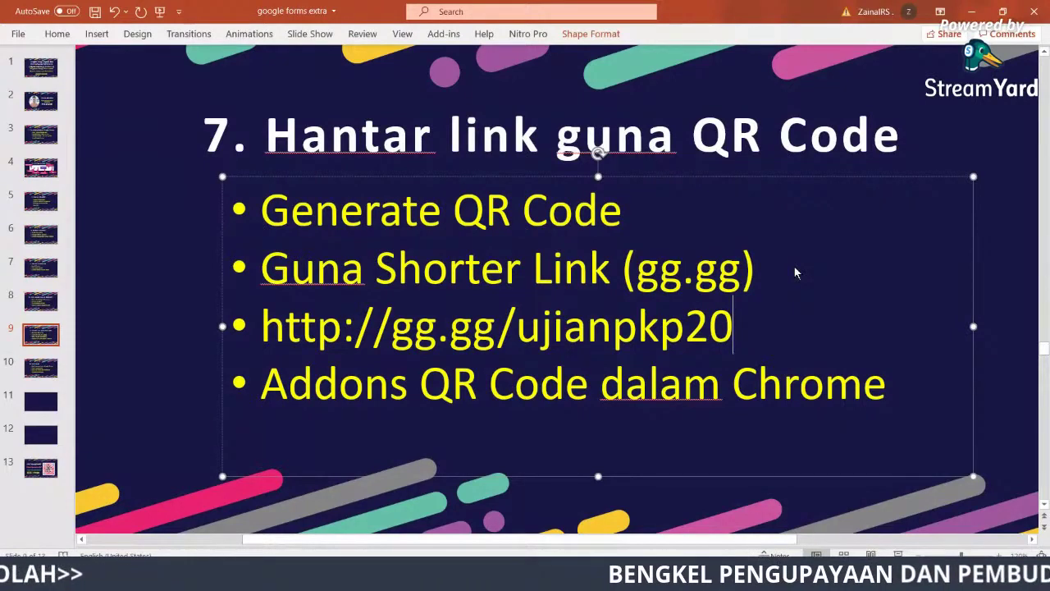
pyautogui.moveTo(392, 332); pyautogui.dragTo(705, 345)
pyautogui.hotkey('ctrl', 'c')
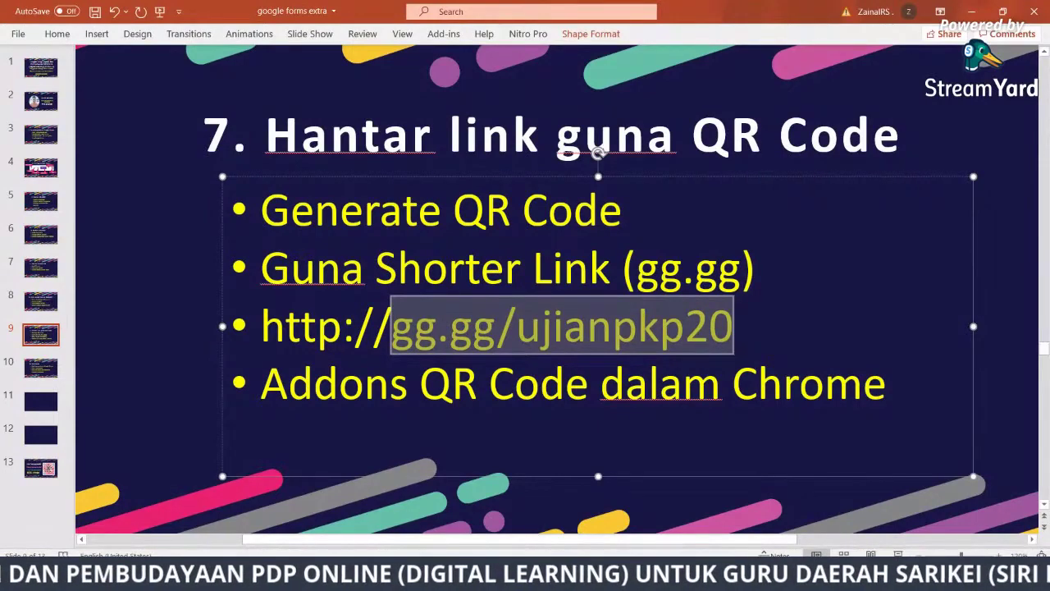
pyautogui.moveTo(454, 579)
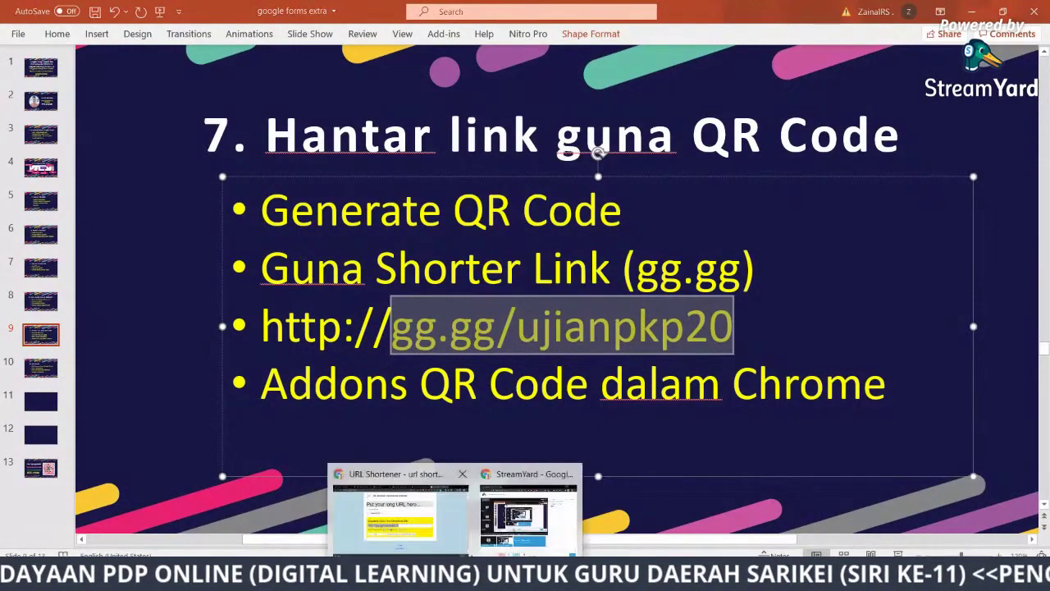
pyautogui.click(423, 529)
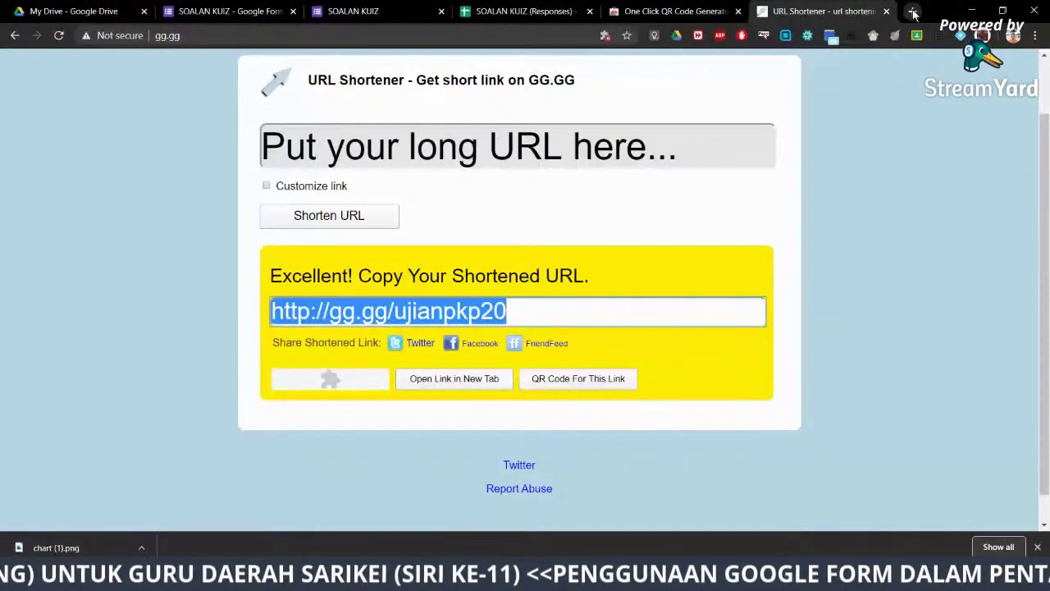
# Load gg.gg/ujianpkp20 in a new Chrome tab to test the short link.
pyautogui.click(912, 12)
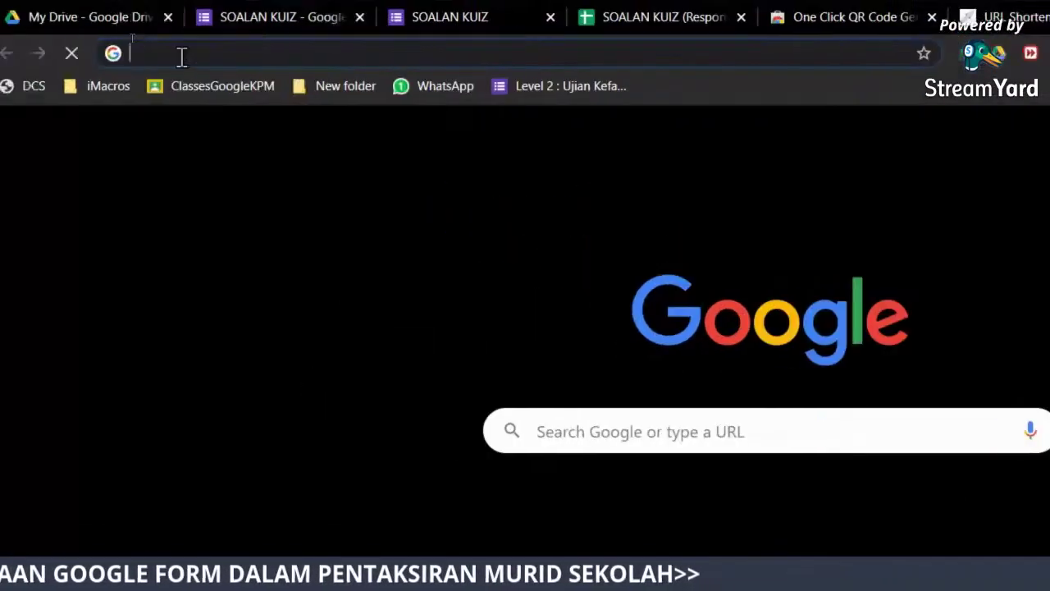
pyautogui.hotkey('ctrl', 'v')
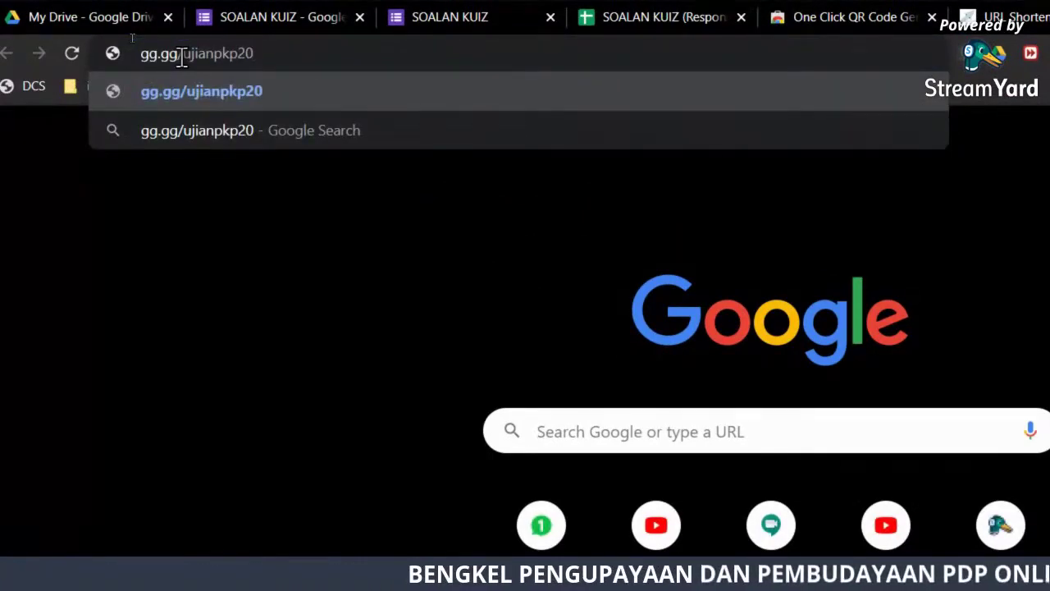
pyautogui.press('Return')
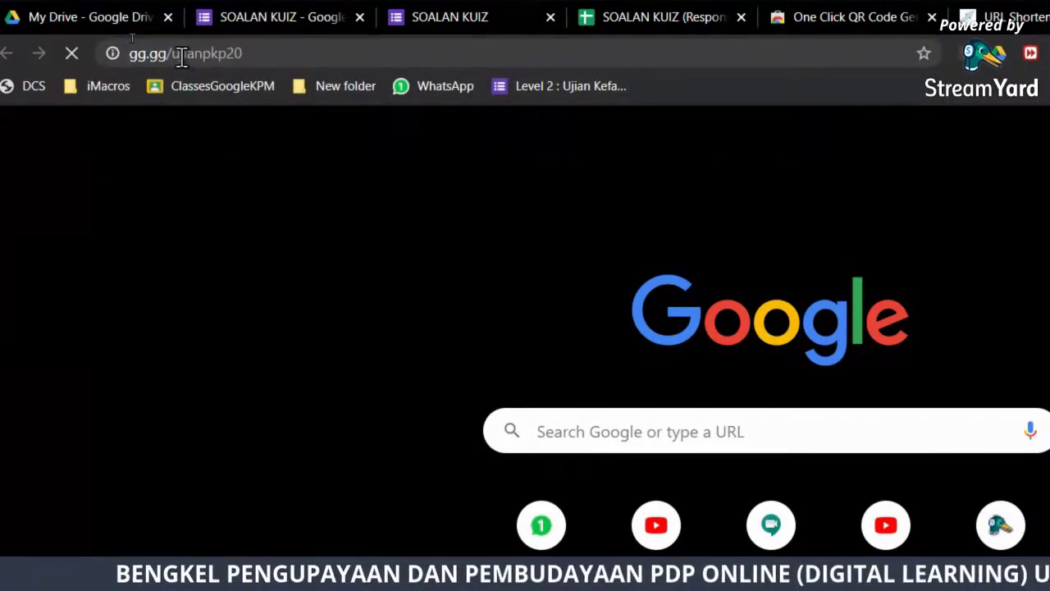
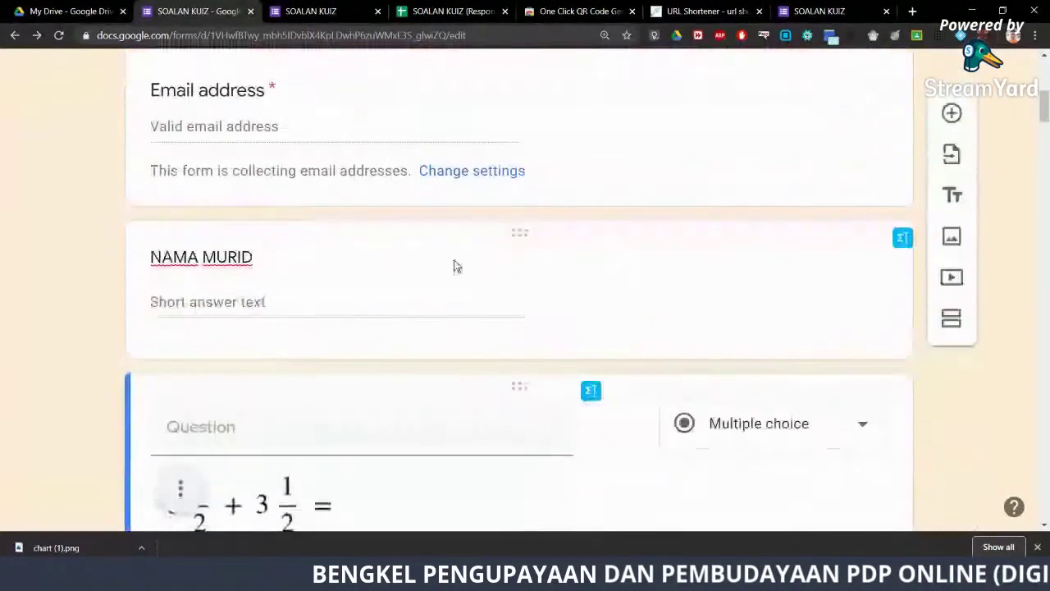
pyautogui.scroll(-1, 891, 233)
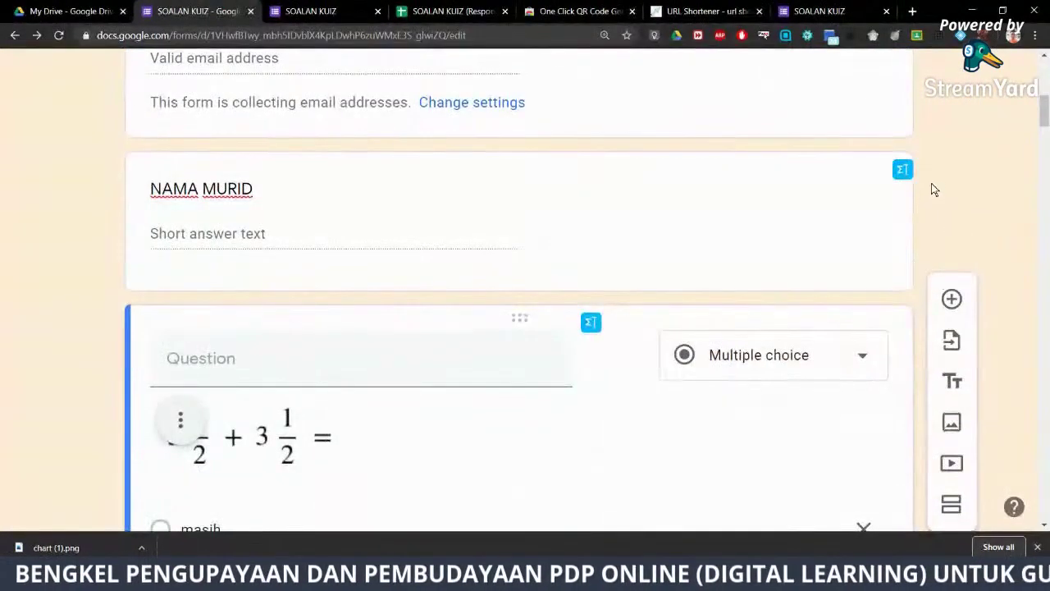
# Add a Short answer question titled 'KOD UJIAN' right below NAMA MURID.
pyautogui.click(834, 224)
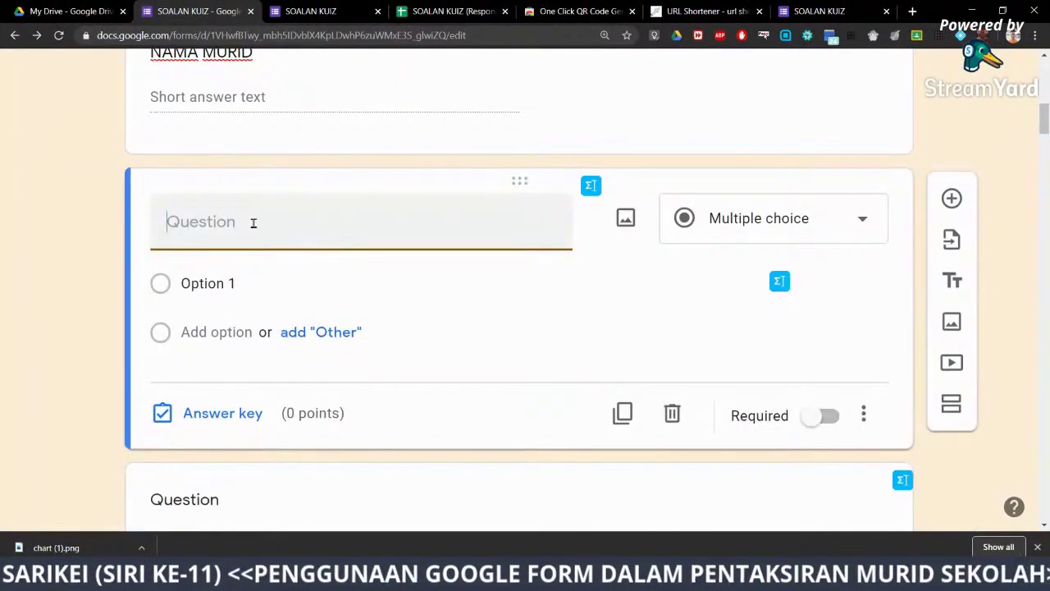
pyautogui.write('pas')
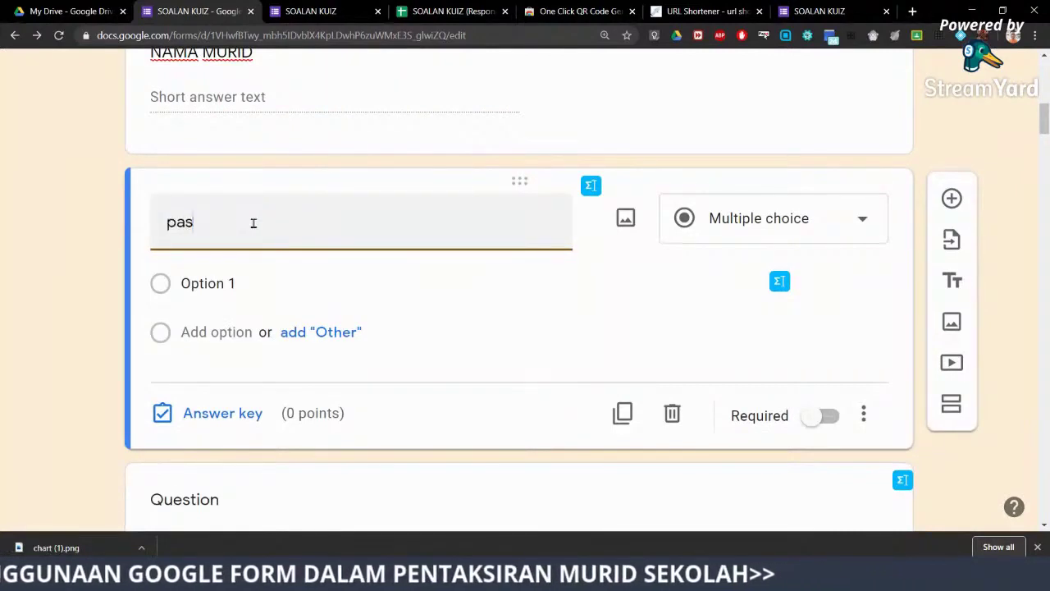
pyautogui.press('BackSpace')
pyautogui.press('BackSpace')
pyautogui.press('BackSpace')
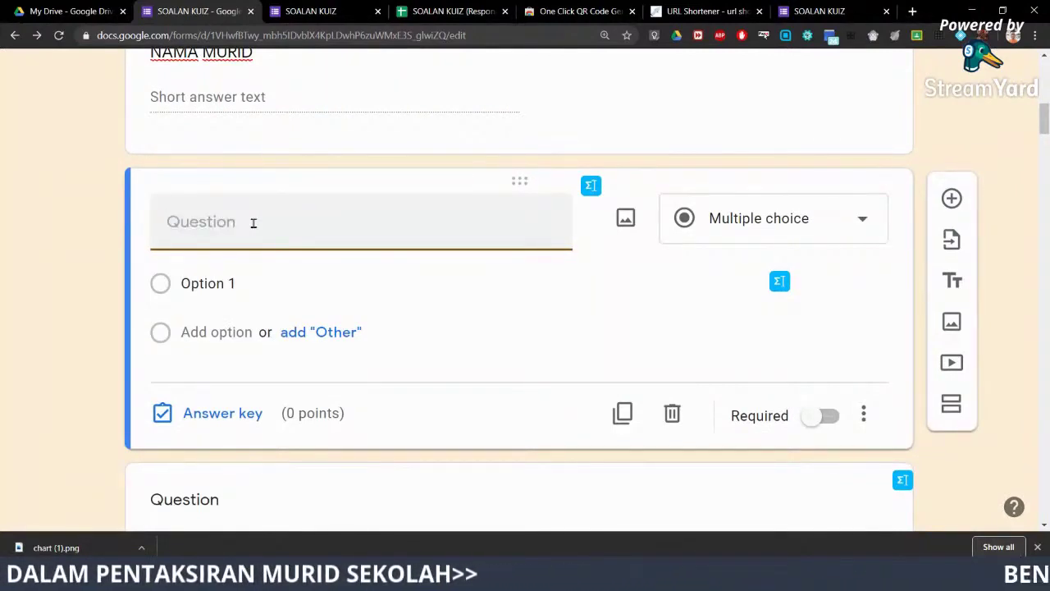
pyautogui.write('kode')
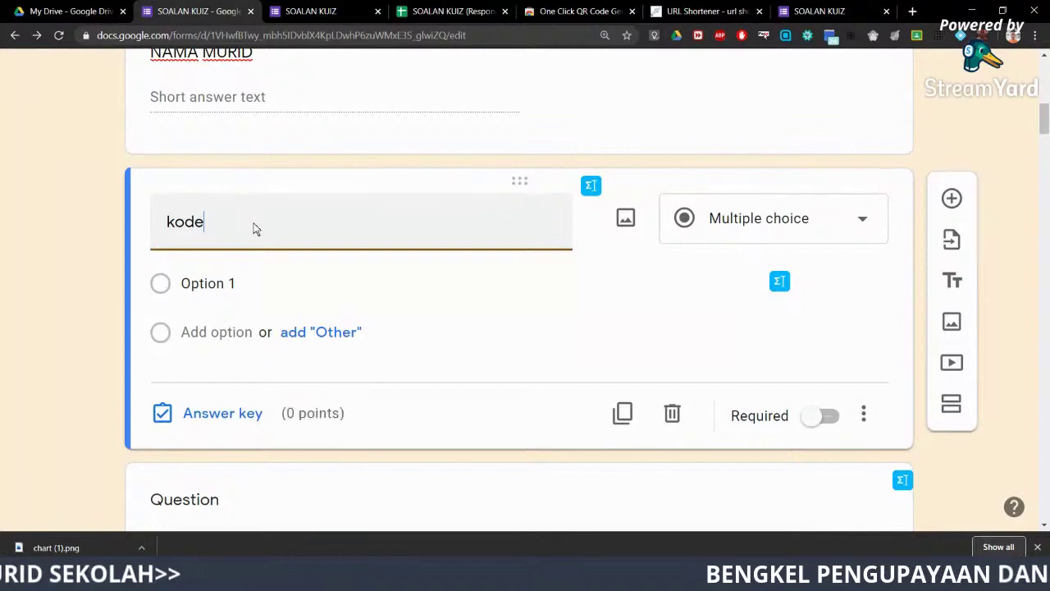
pyautogui.press('BackSpace')
pyautogui.press('BackSpace')
pyautogui.press('BackSpace')
pyautogui.press('BackSpace')
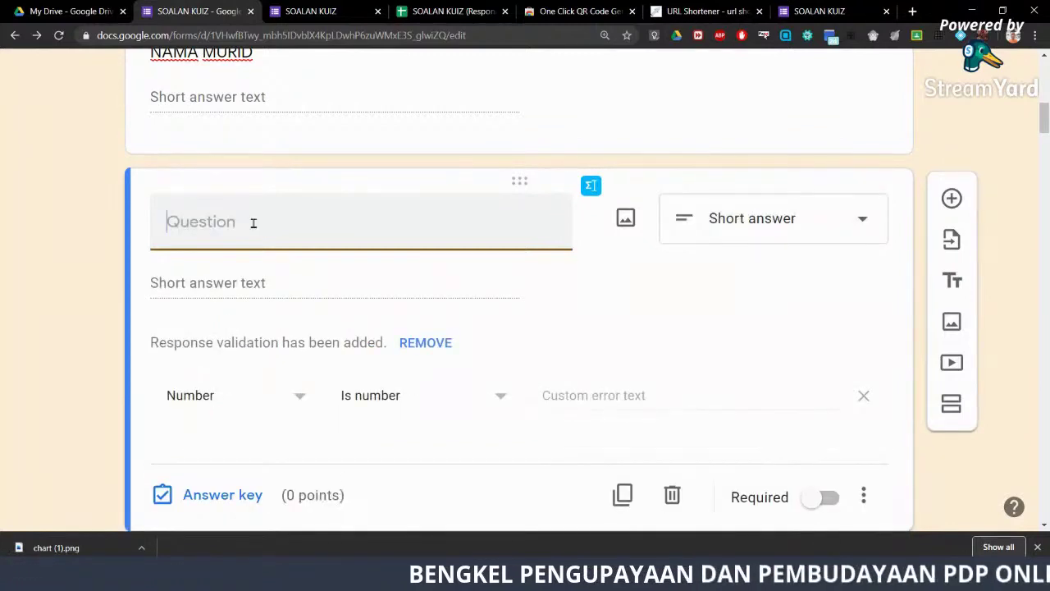
pyautogui.write('KOD')
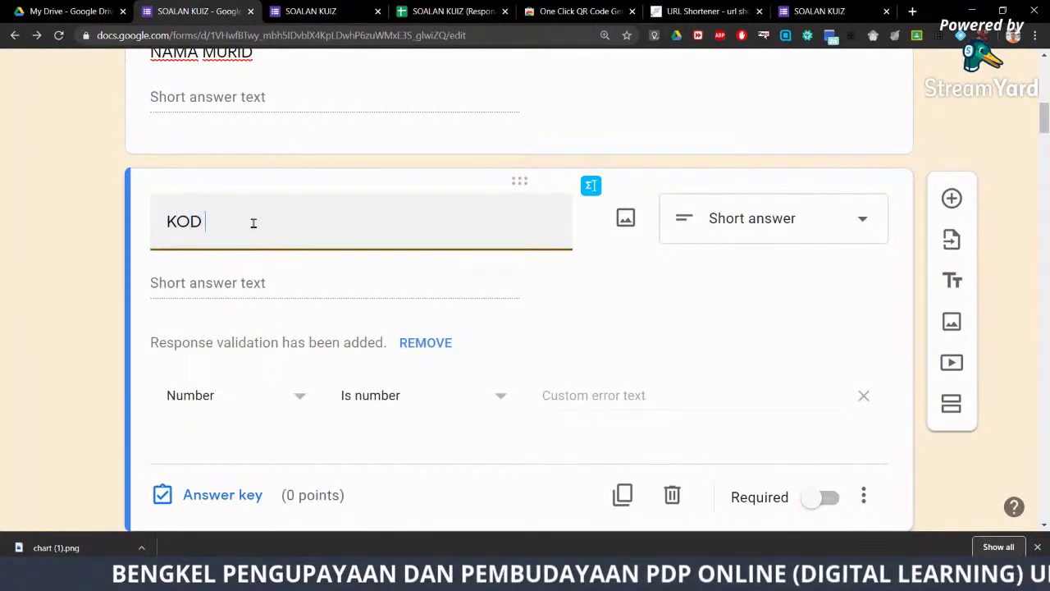
pyautogui.write('UJIAN')
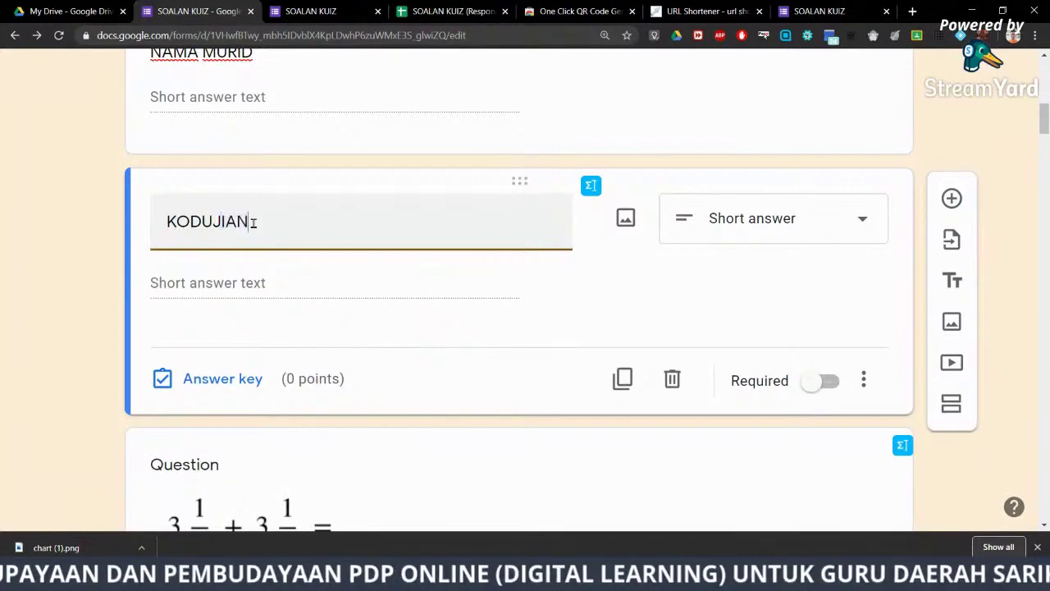
pyautogui.click(206, 220)
pyautogui.scroll(-1, 591, 279)
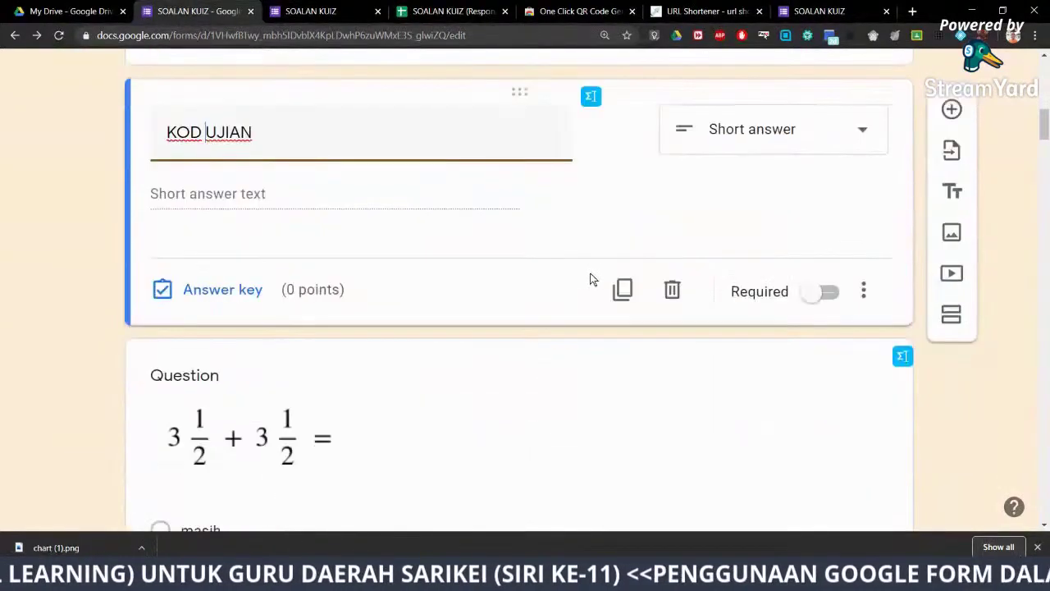
pyautogui.scroll(-1, 591, 279)
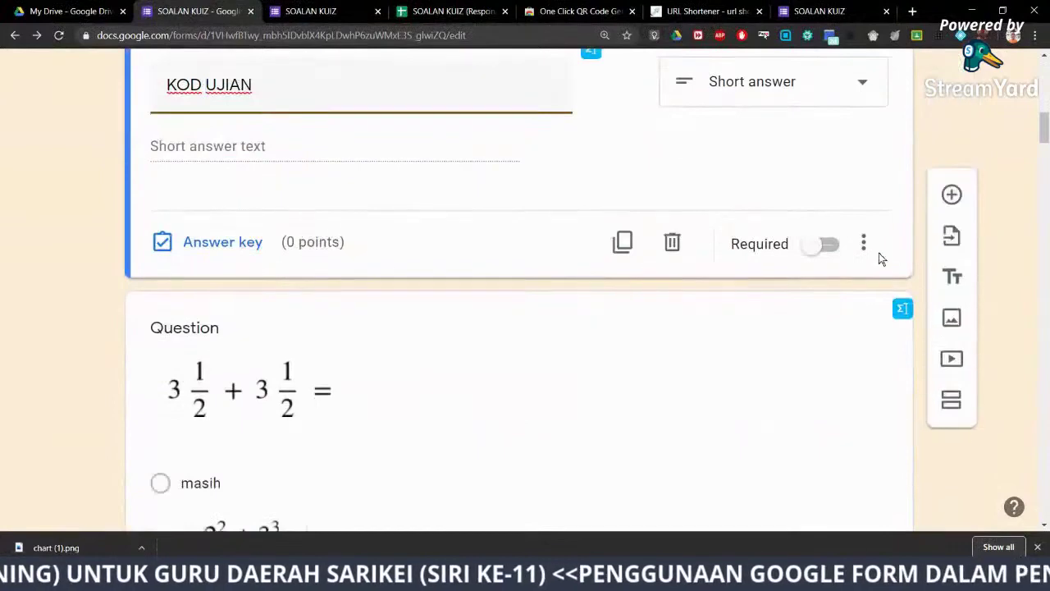
# Insert a section break after KOD UJIAN so the maths questions start Section 2 of 3.
pyautogui.click(952, 410)
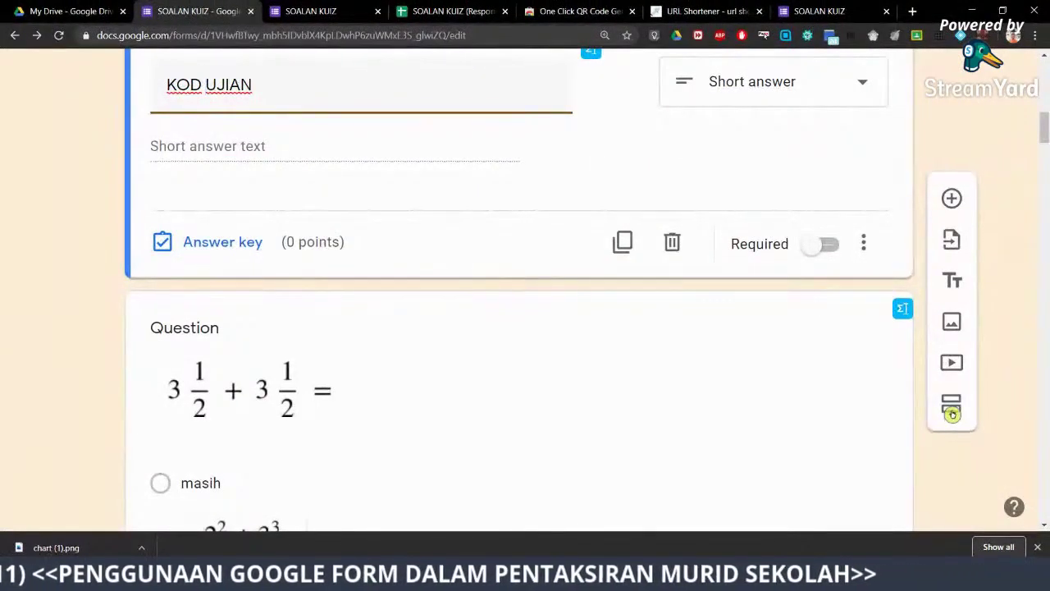
pyautogui.click(869, 131)
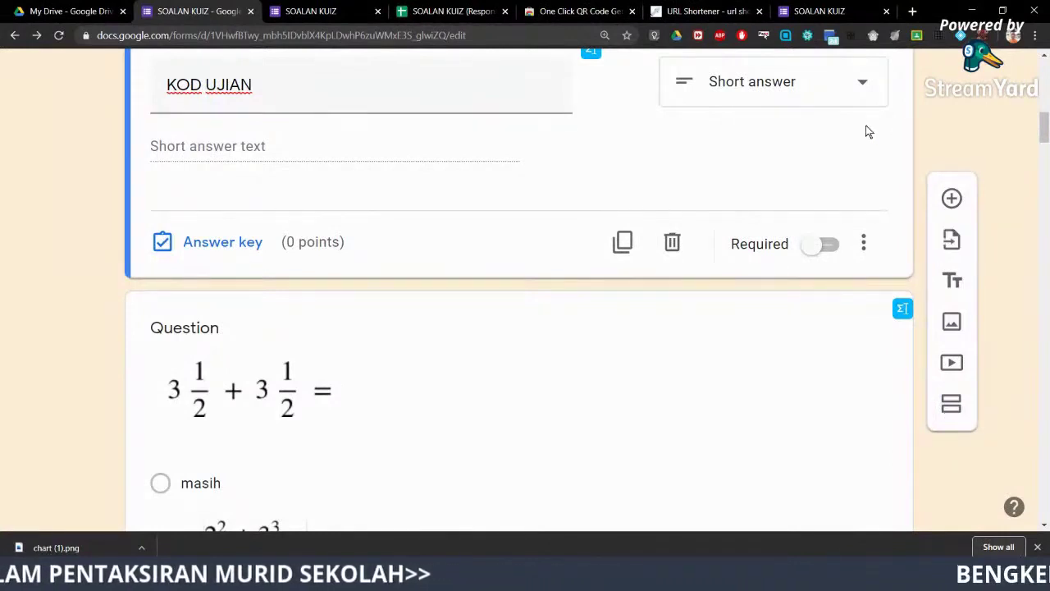
pyautogui.click(952, 403)
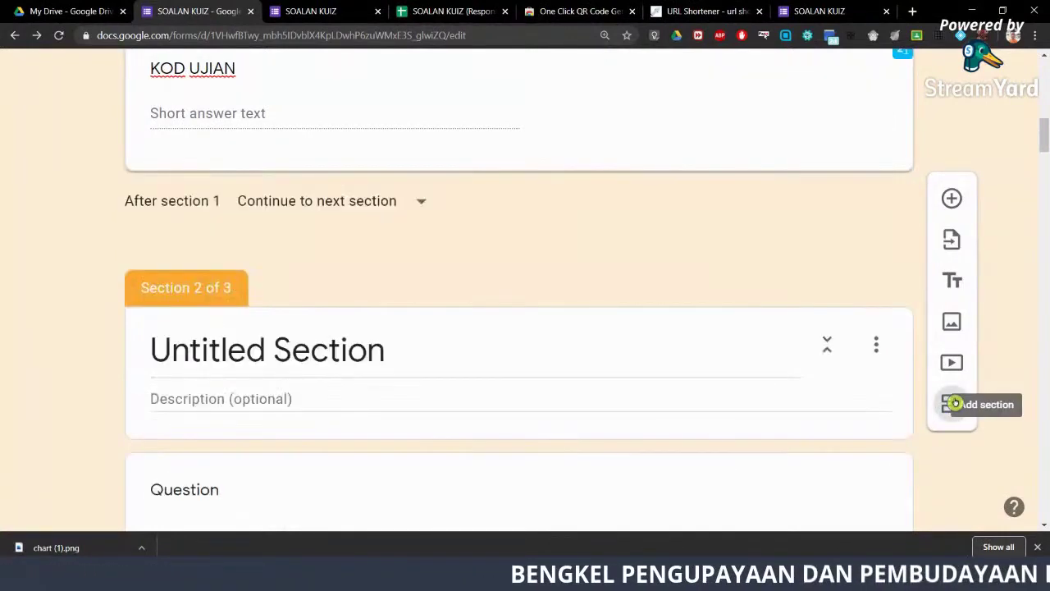
pyautogui.scroll(2, 689, 283)
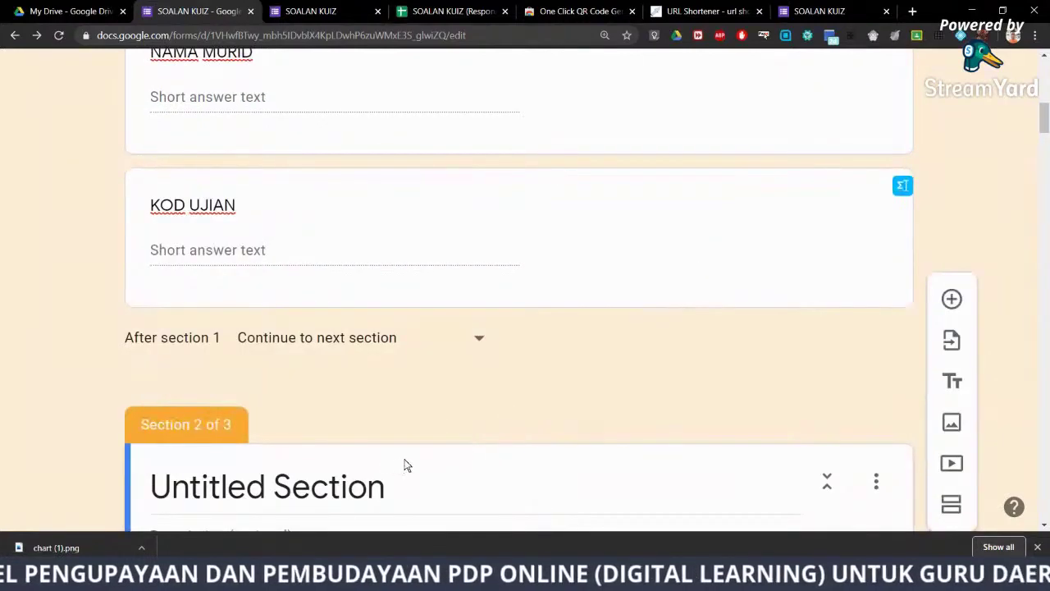
pyautogui.scroll(2, 579, 380)
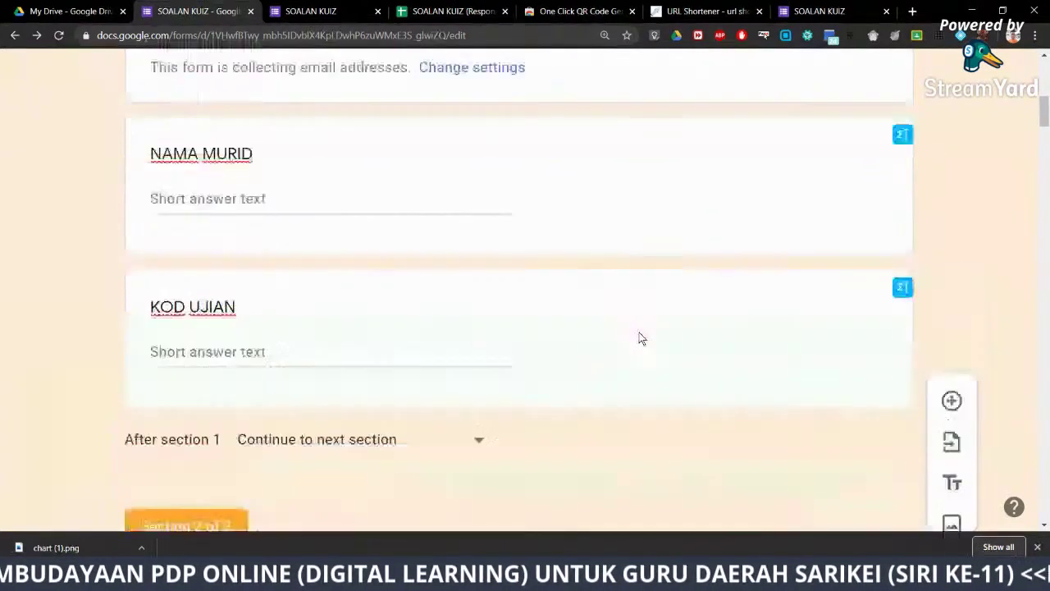
pyautogui.scroll(1, 562, 346)
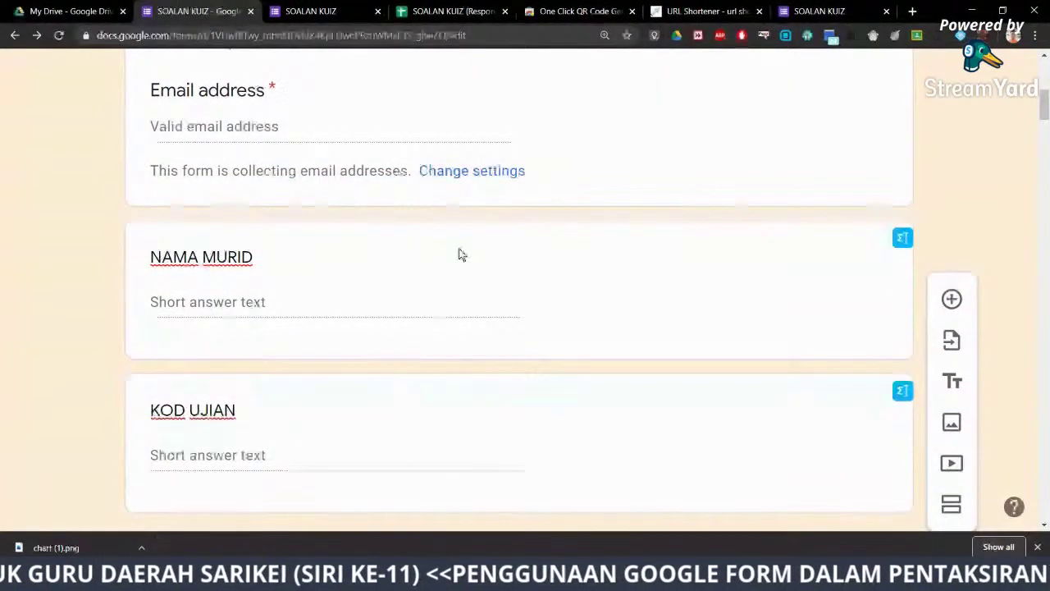
pyautogui.scroll(-4, 462, 246)
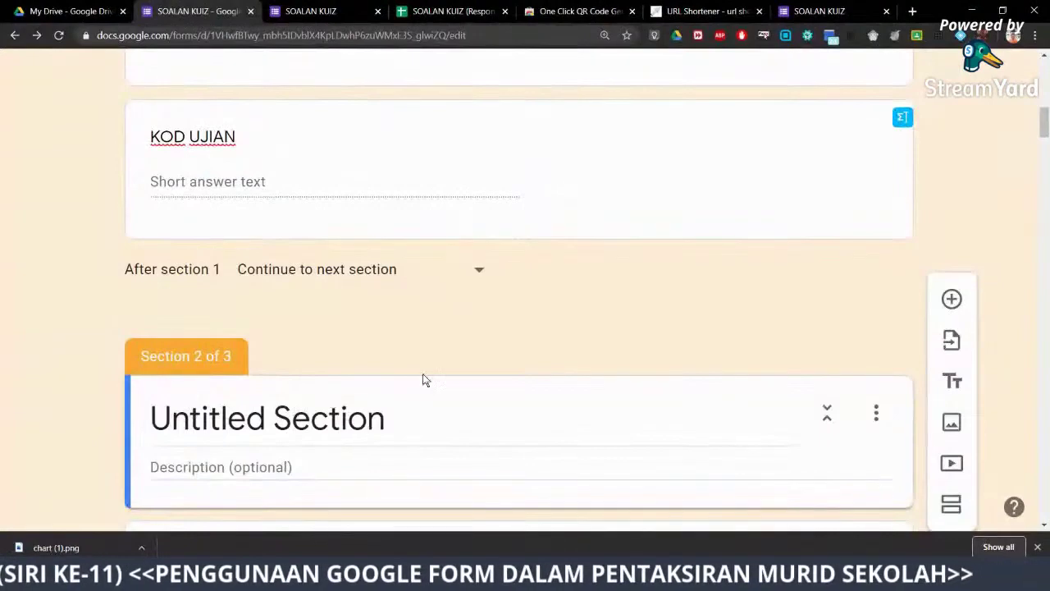
pyautogui.scroll(2, 423, 361)
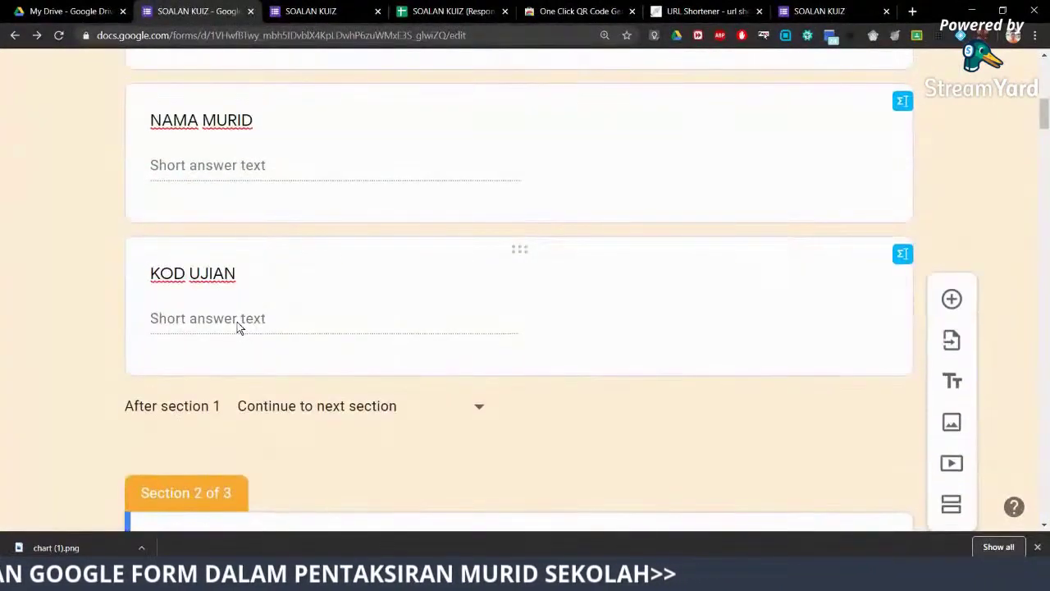
pyautogui.click(237, 325)
pyautogui.scroll(1, 249, 406)
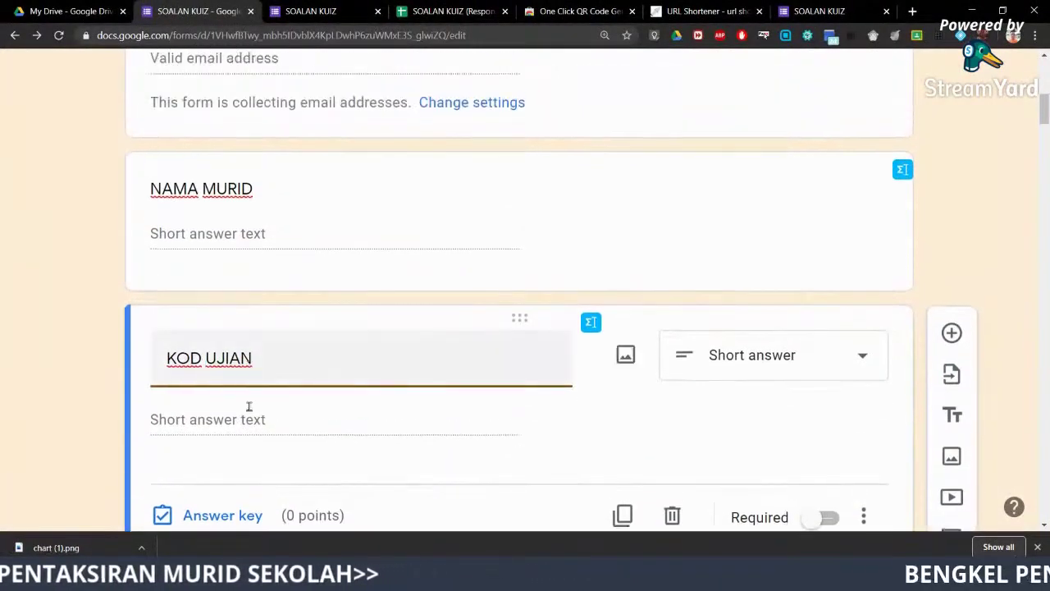
pyautogui.click(245, 412)
pyautogui.scroll(-2, 641, 320)
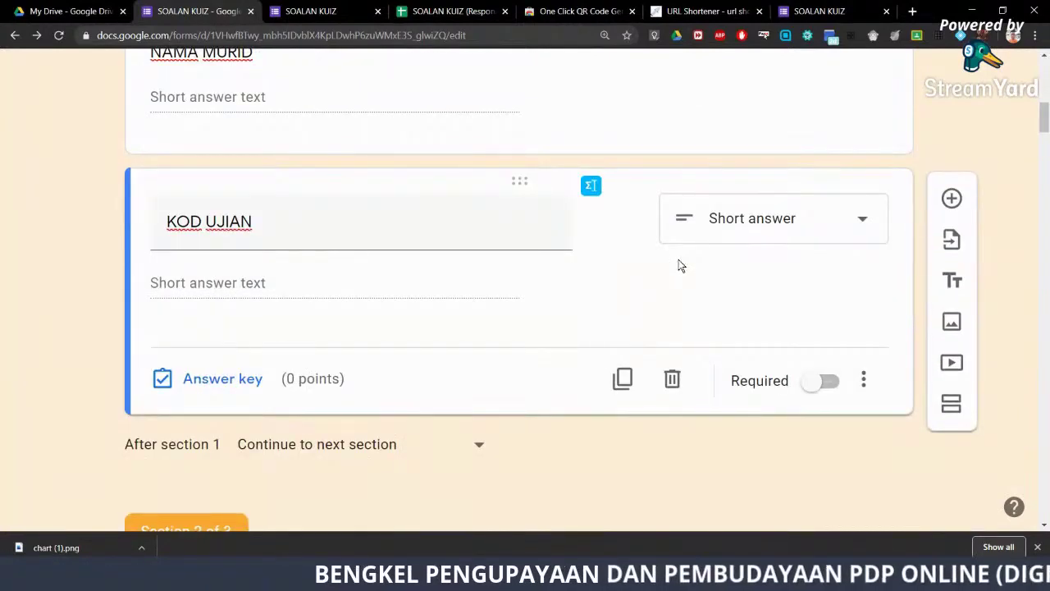
# Add response validation to KOD UJIAN with the Text validation type.
pyautogui.moveTo(380, 250)
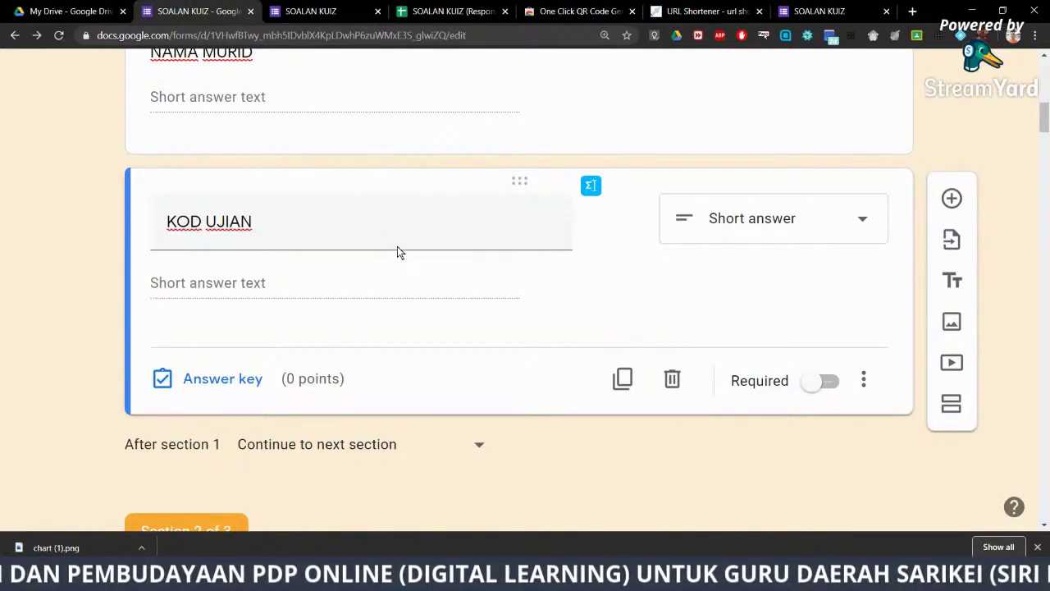
pyautogui.click(864, 382)
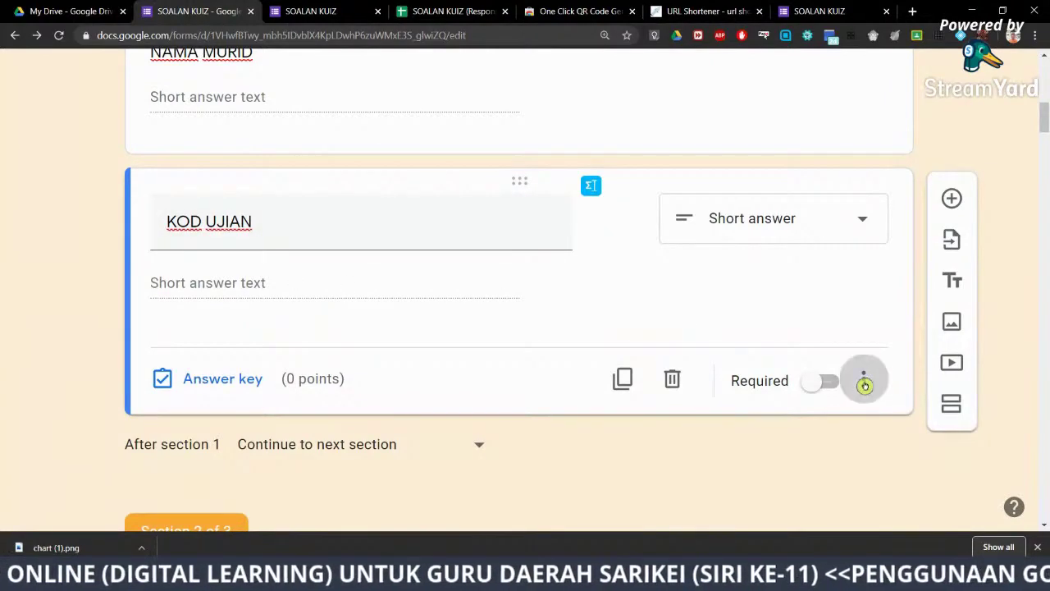
pyautogui.click(858, 476)
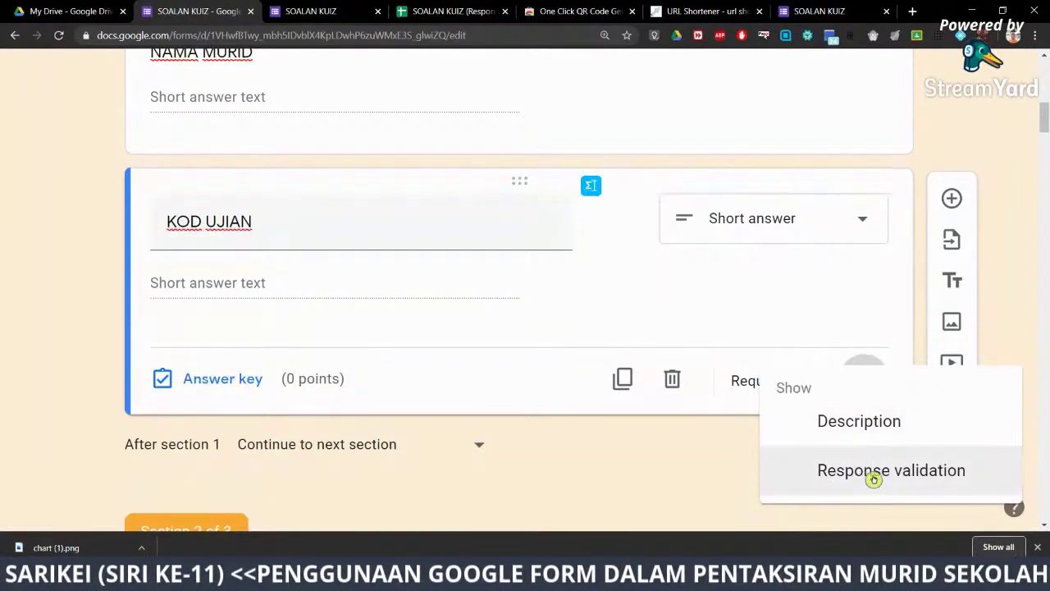
pyautogui.click(873, 475)
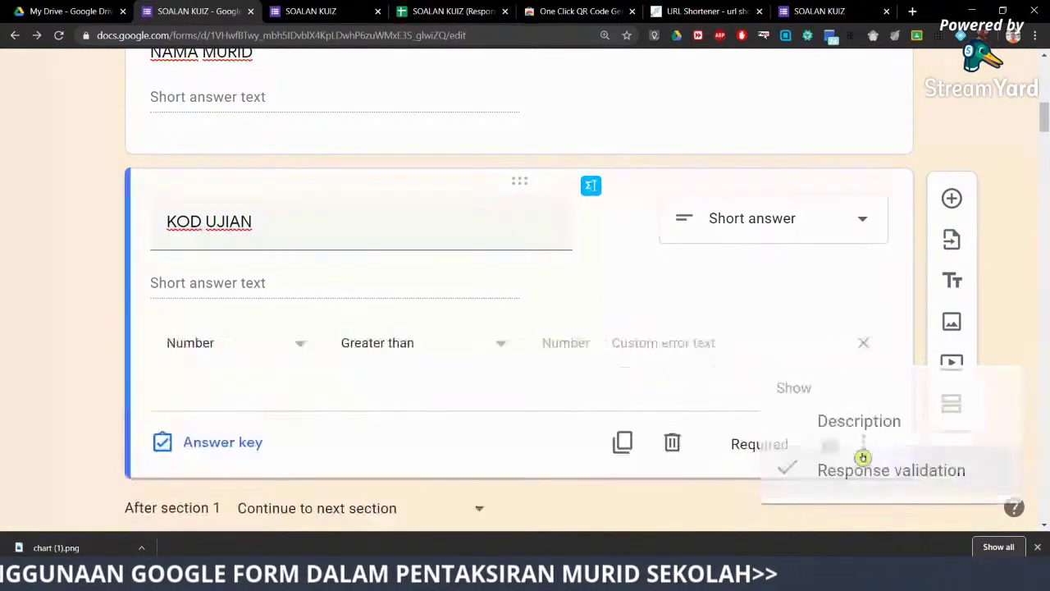
pyautogui.click(301, 351)
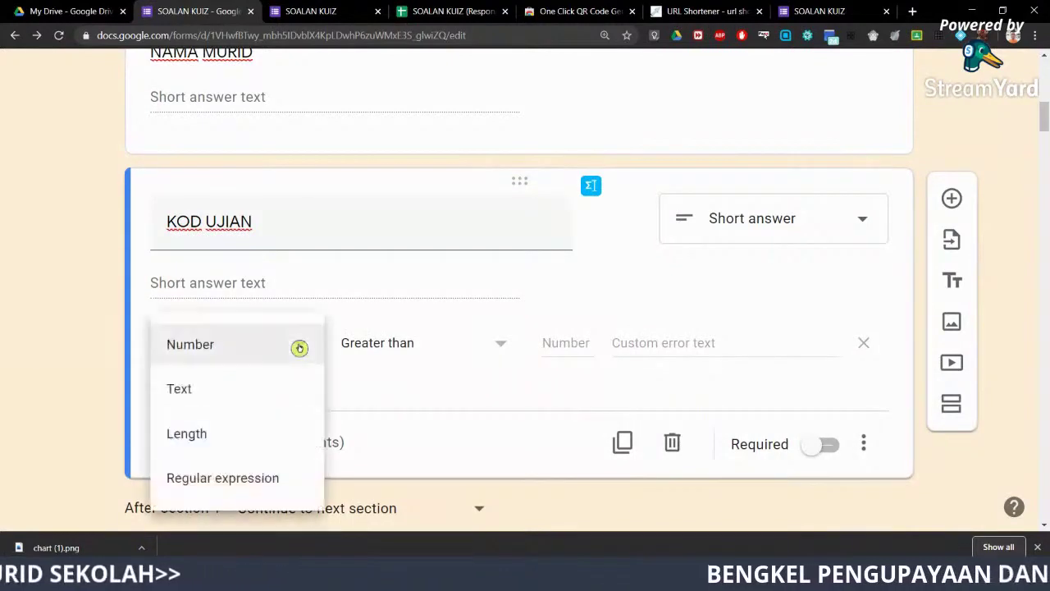
pyautogui.click(246, 387)
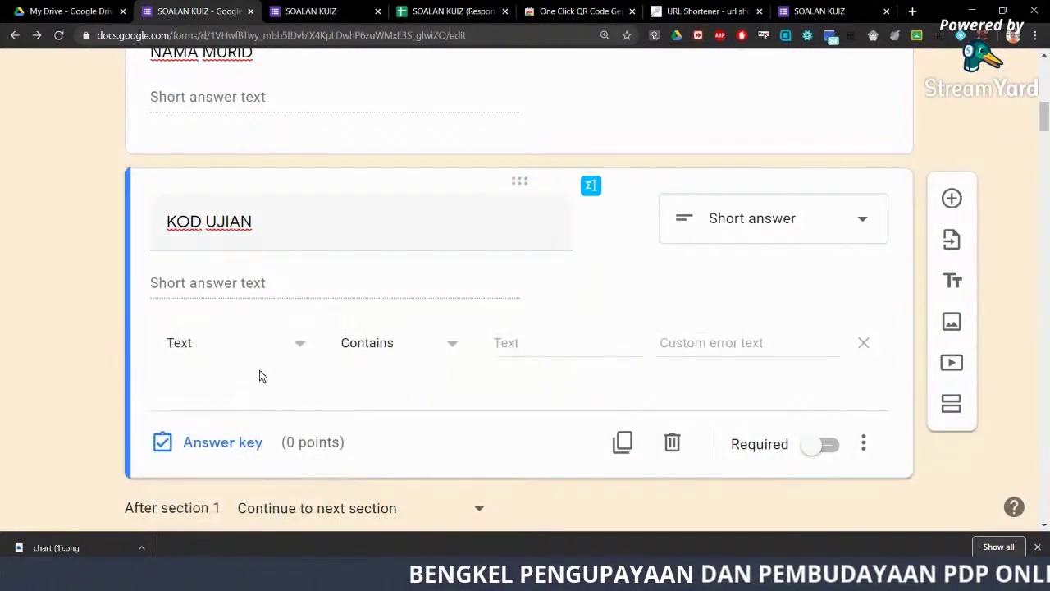
# Require the answer to contain 'saya3', with error text 'salah sila dapatkan kod sebenar'.
pyautogui.click(528, 332)
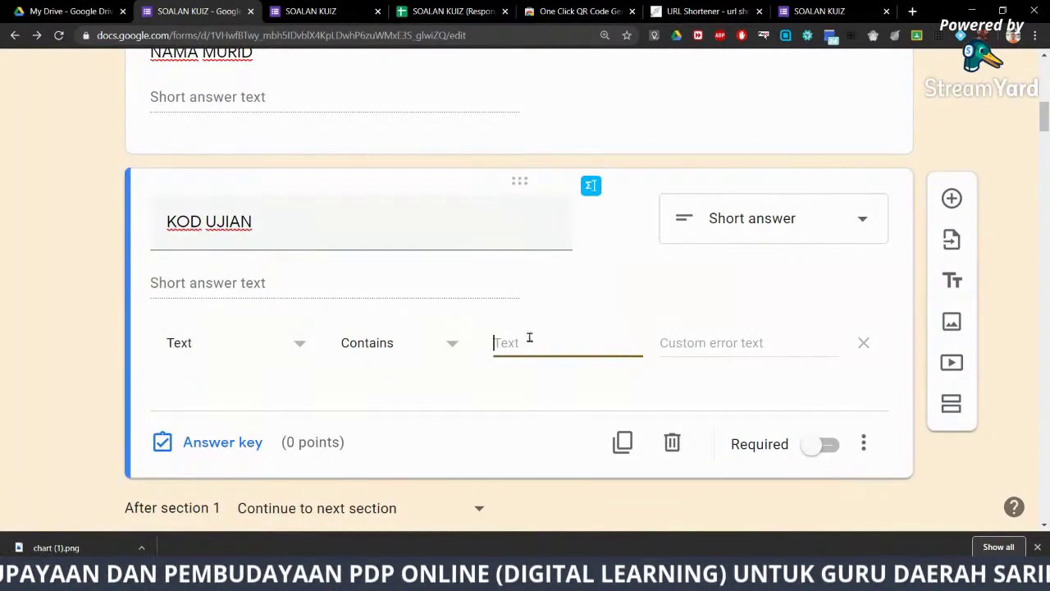
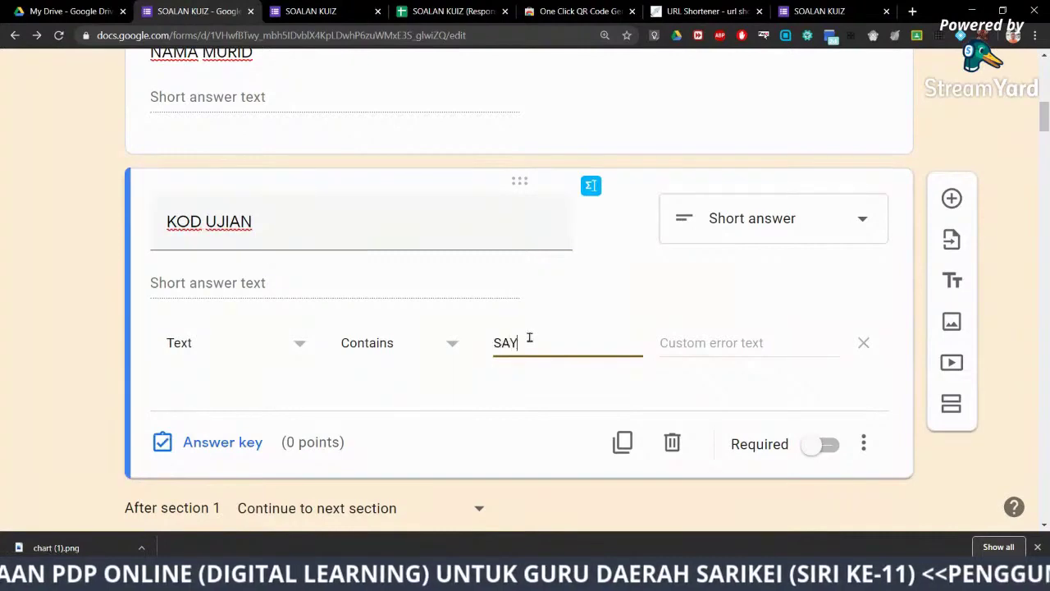
pyautogui.press('BackSpace')
pyautogui.press('BackSpace')
pyautogui.press('BackSpace')
pyautogui.press('BackSpace')
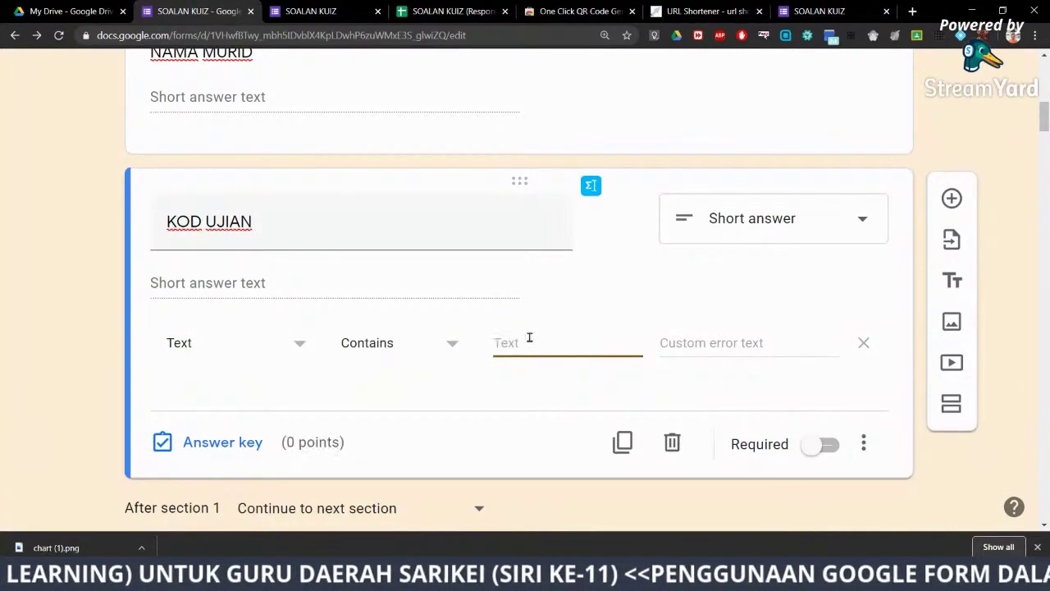
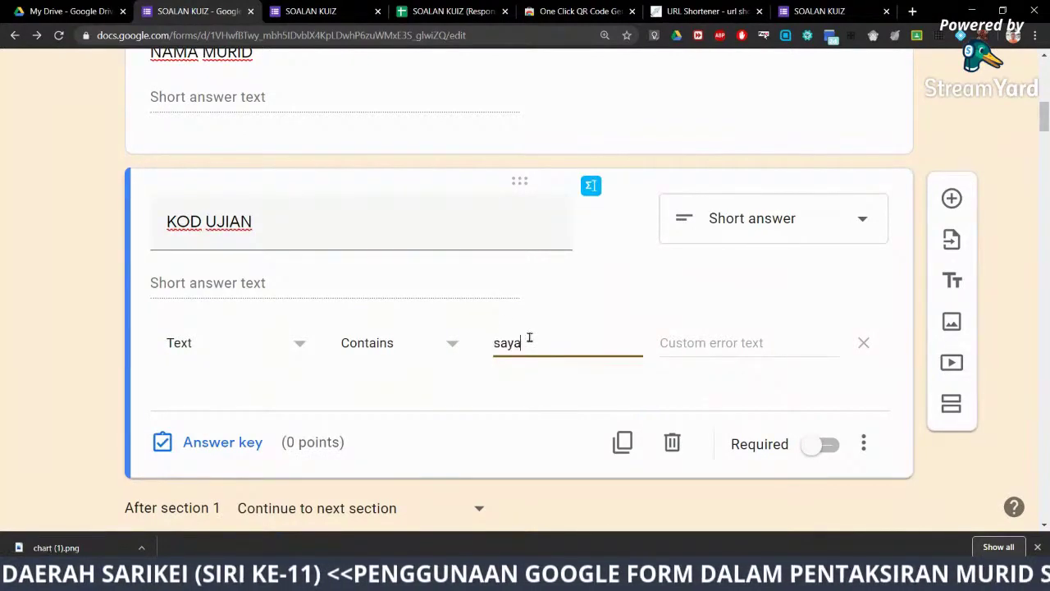
pyautogui.click(724, 347)
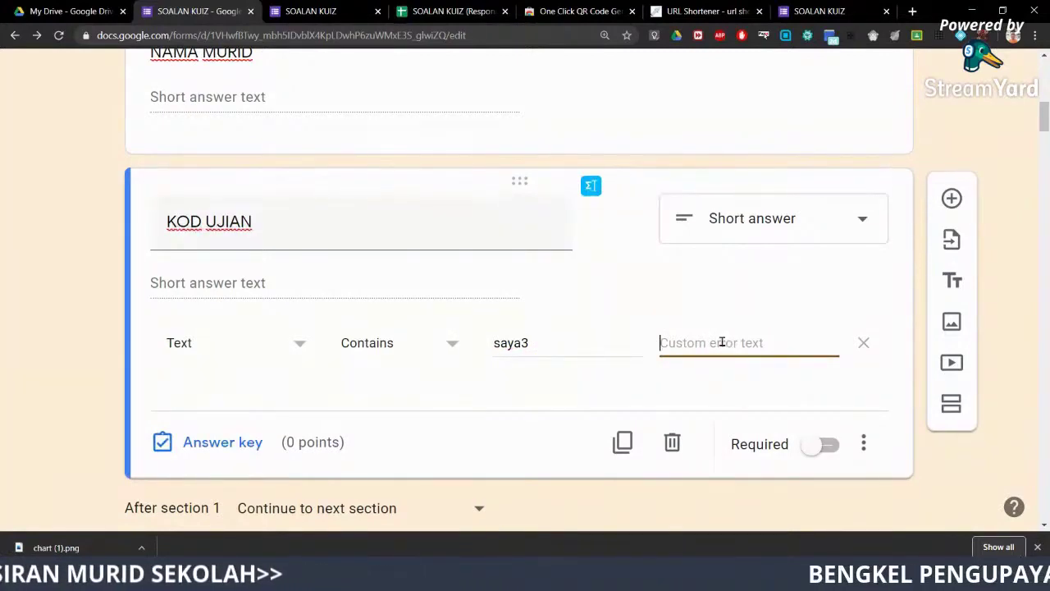
pyautogui.write('salah')
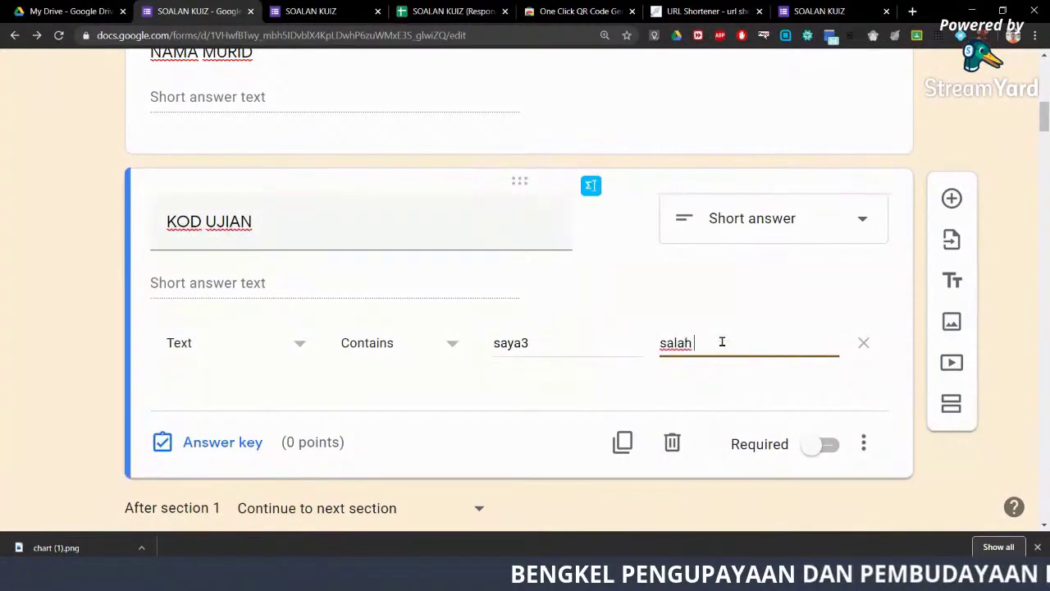
pyautogui.write(' sila')
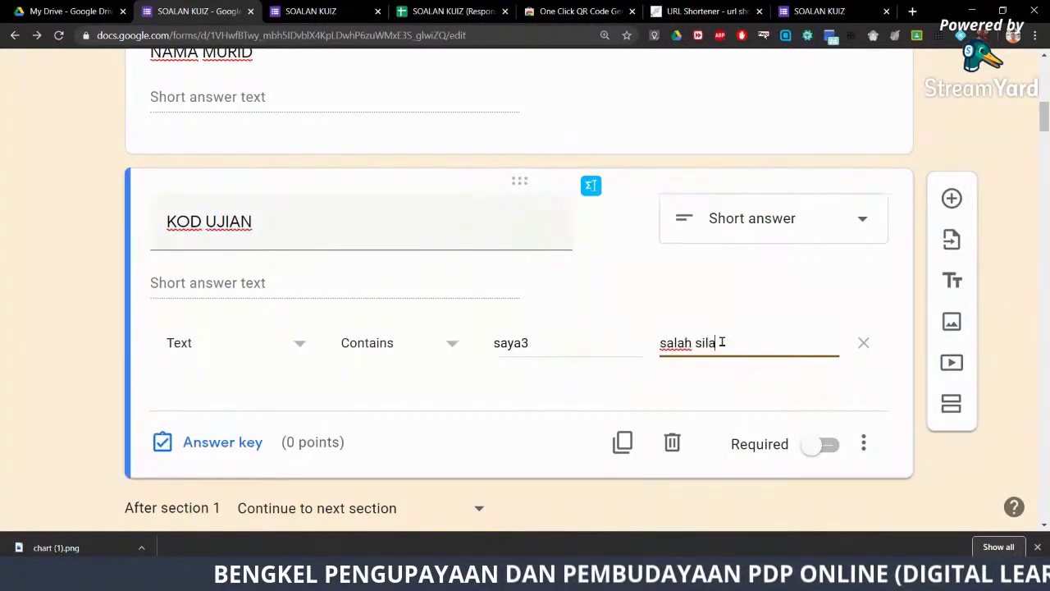
pyautogui.write(' dapatkan ')
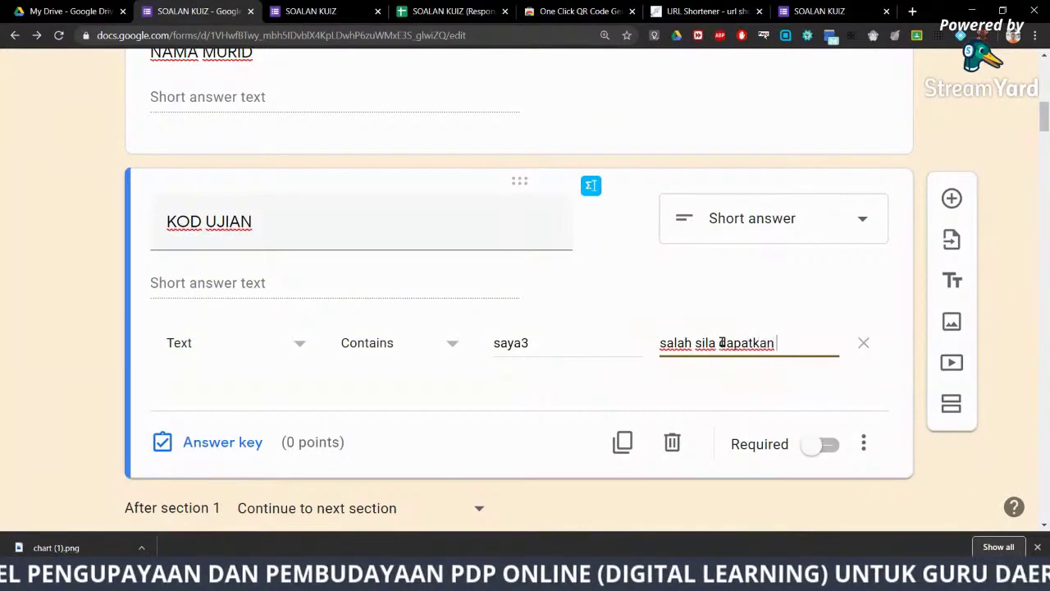
pyautogui.write('kod se')
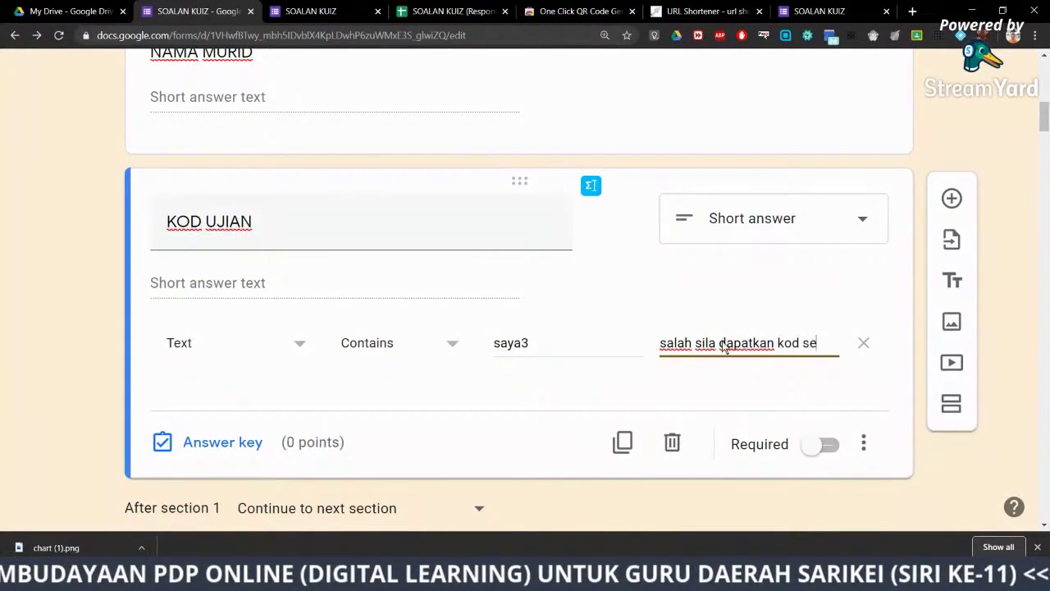
pyautogui.write('benar')
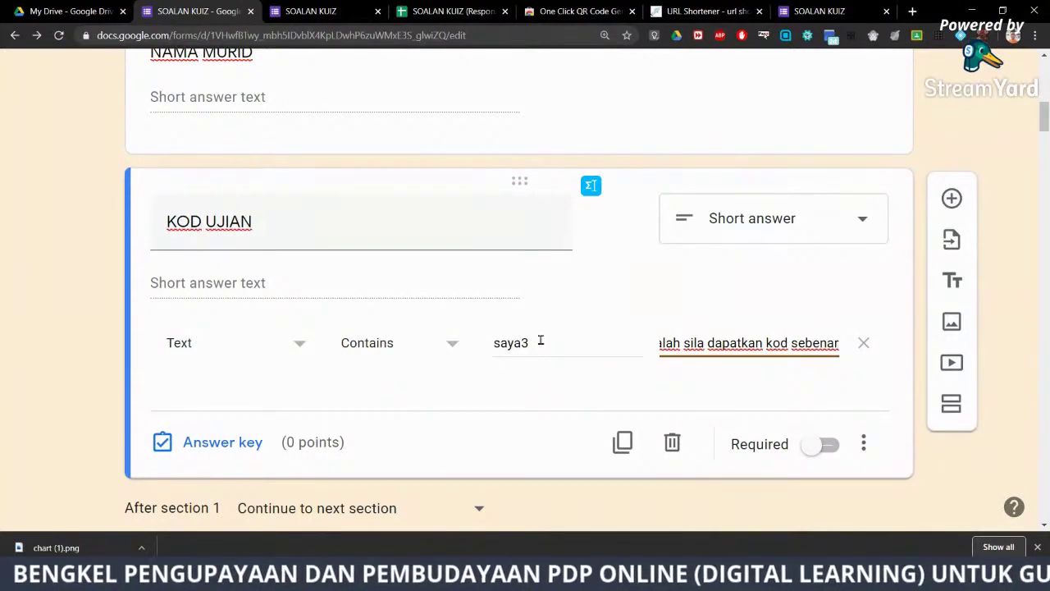
# Confirm the rule stays Text / Contains with the saya3 code value.
pyautogui.click(449, 349)
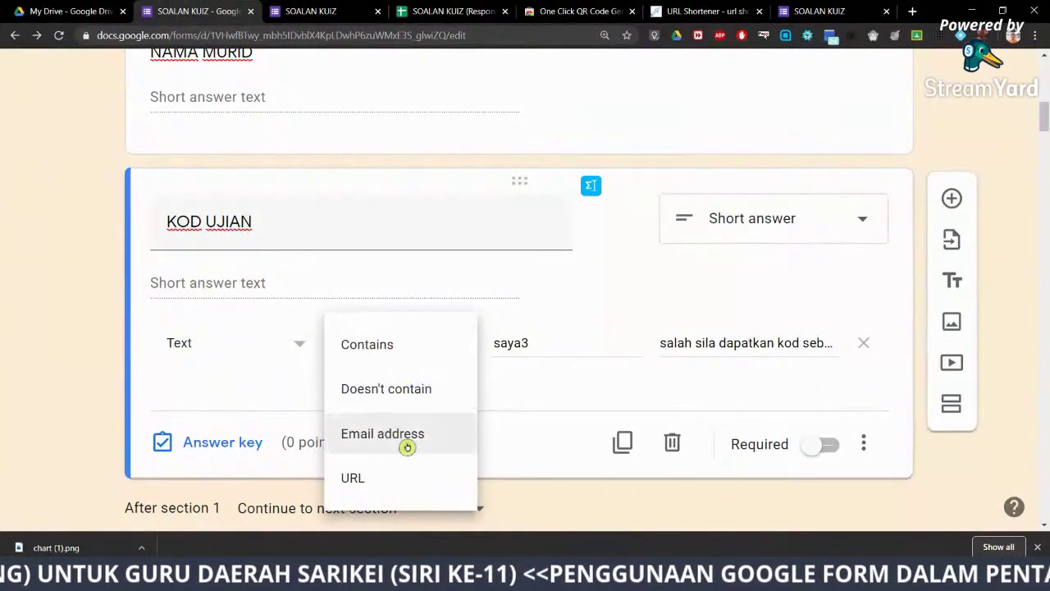
pyautogui.click(522, 376)
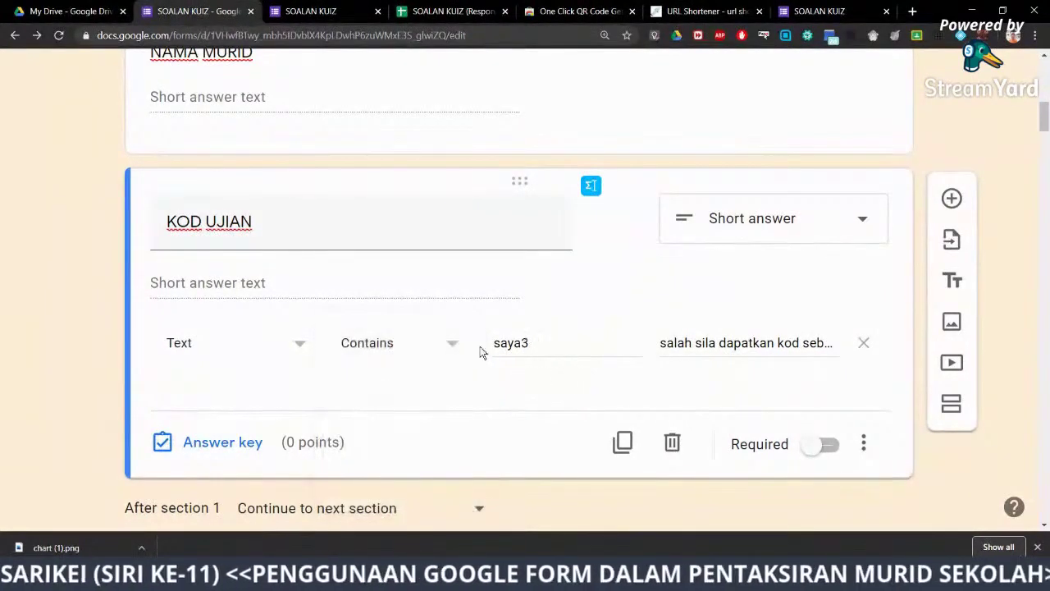
pyautogui.click(299, 354)
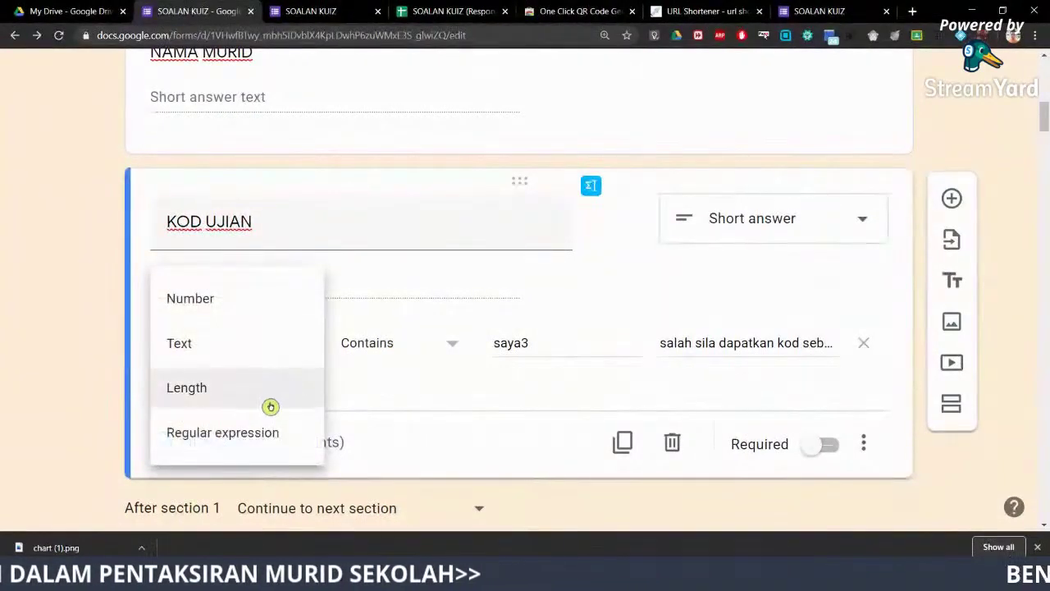
pyautogui.click(282, 353)
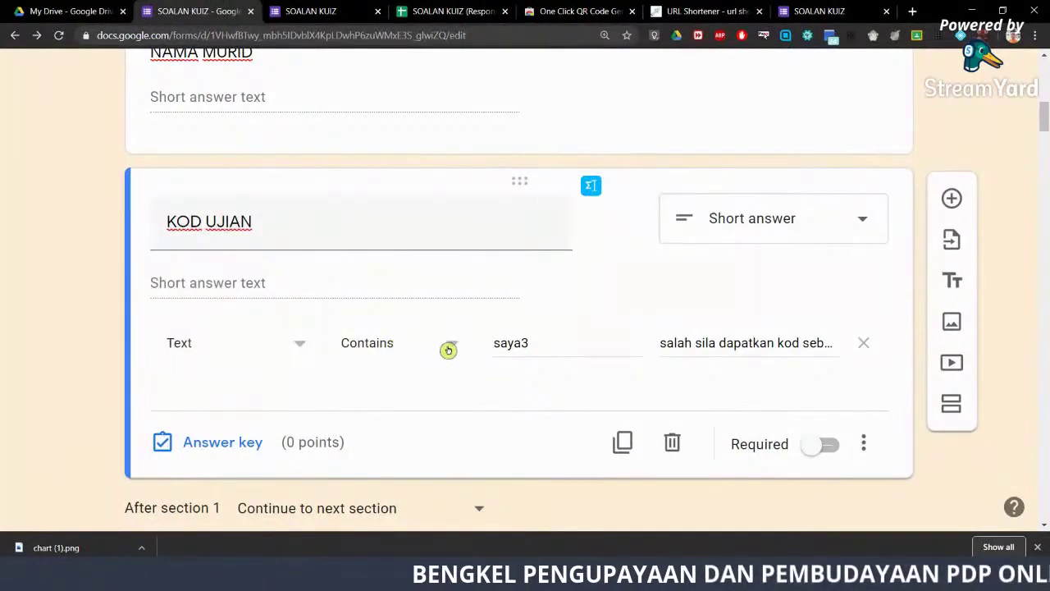
pyautogui.click(448, 351)
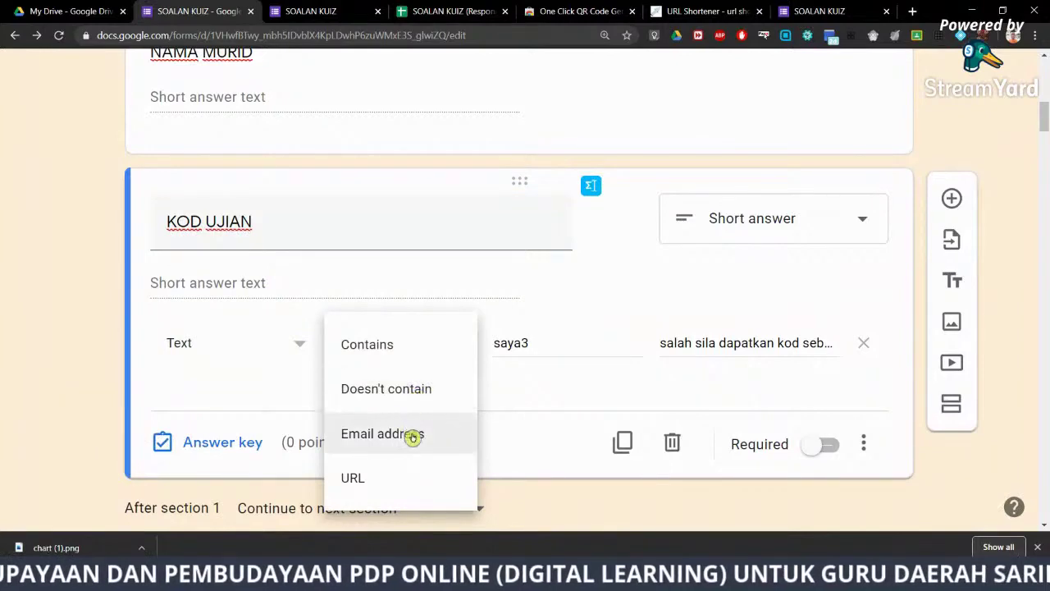
pyautogui.click(411, 355)
pyautogui.click(530, 342)
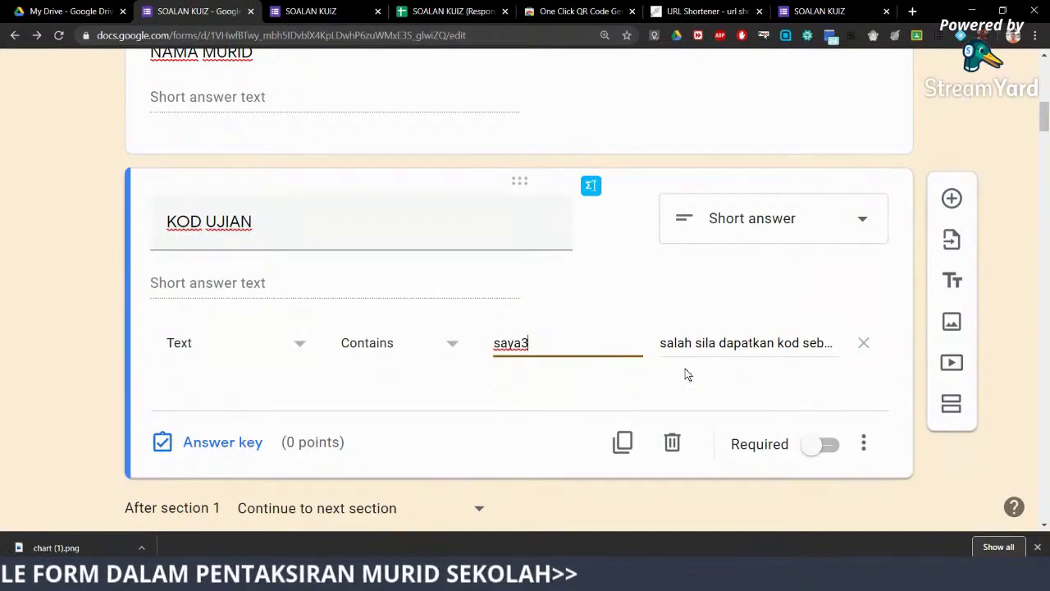
pyautogui.scroll(-2, 599, 320)
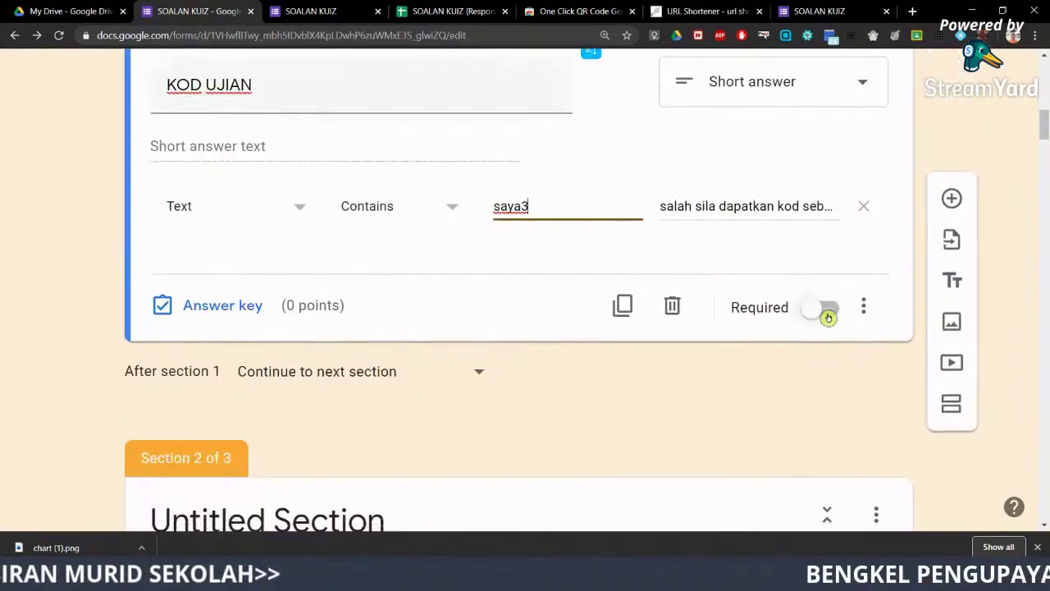
pyautogui.click(829, 317)
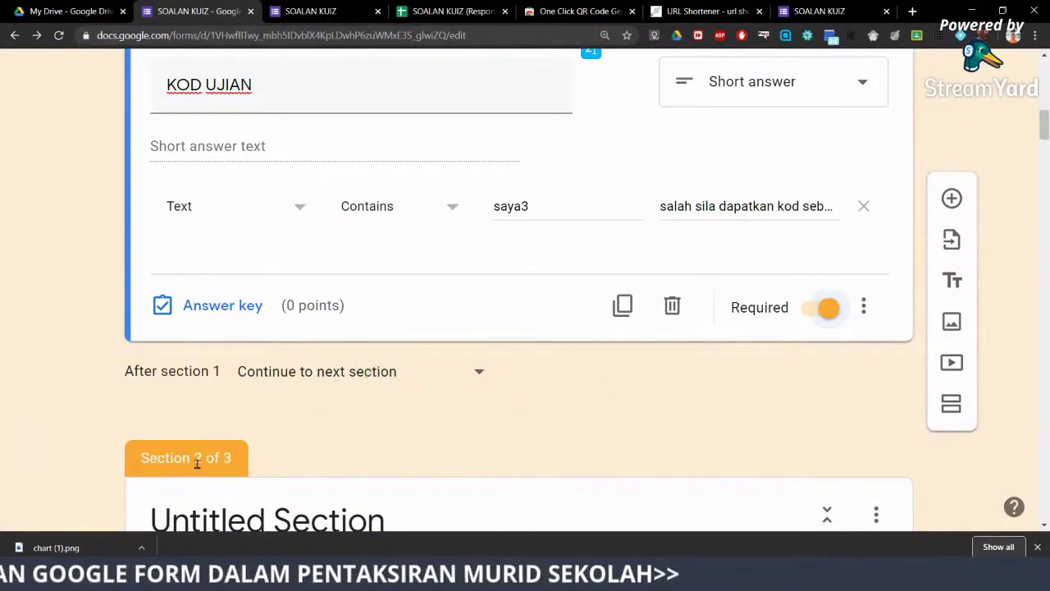
pyautogui.scroll(2, 457, 195)
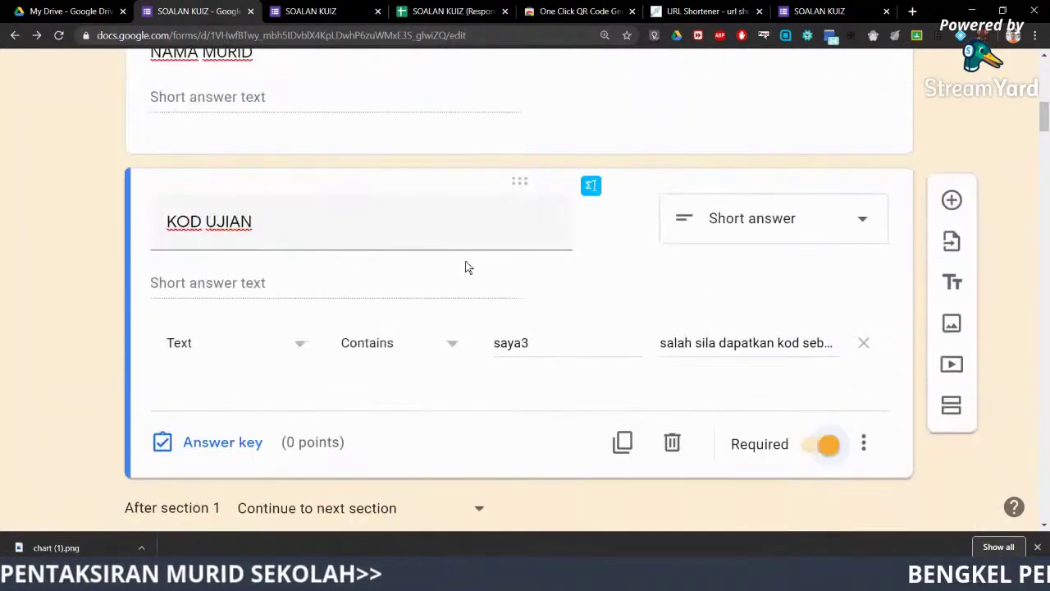
pyautogui.scroll(2, 464, 265)
pyautogui.scroll(2, 588, 285)
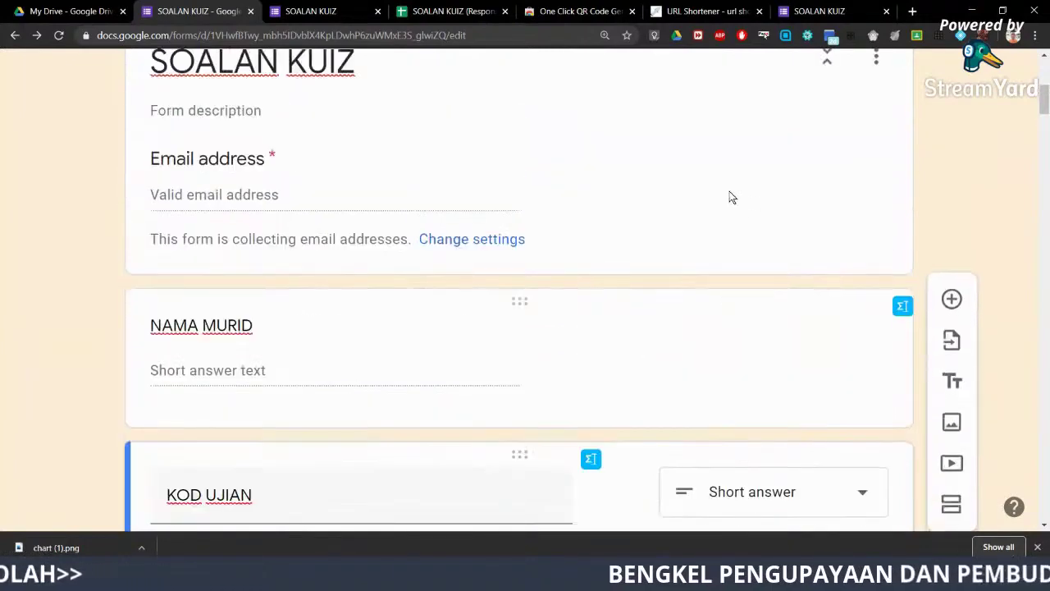
pyautogui.scroll(-8, 729, 197)
pyautogui.scroll(3, 563, 237)
pyautogui.click(484, 204)
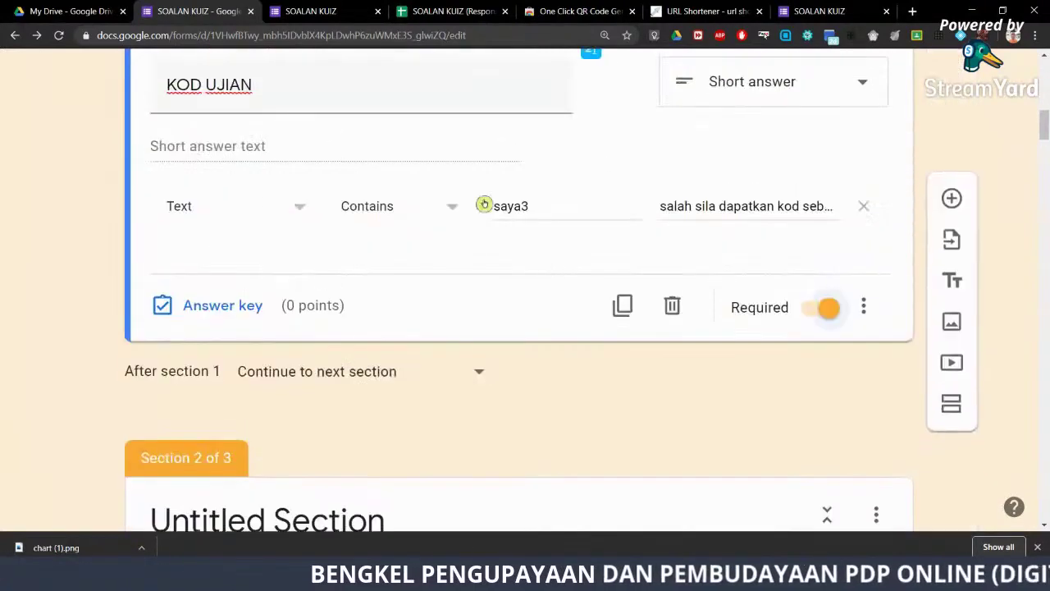
pyautogui.scroll(-3, 713, 330)
pyautogui.scroll(8, 713, 325)
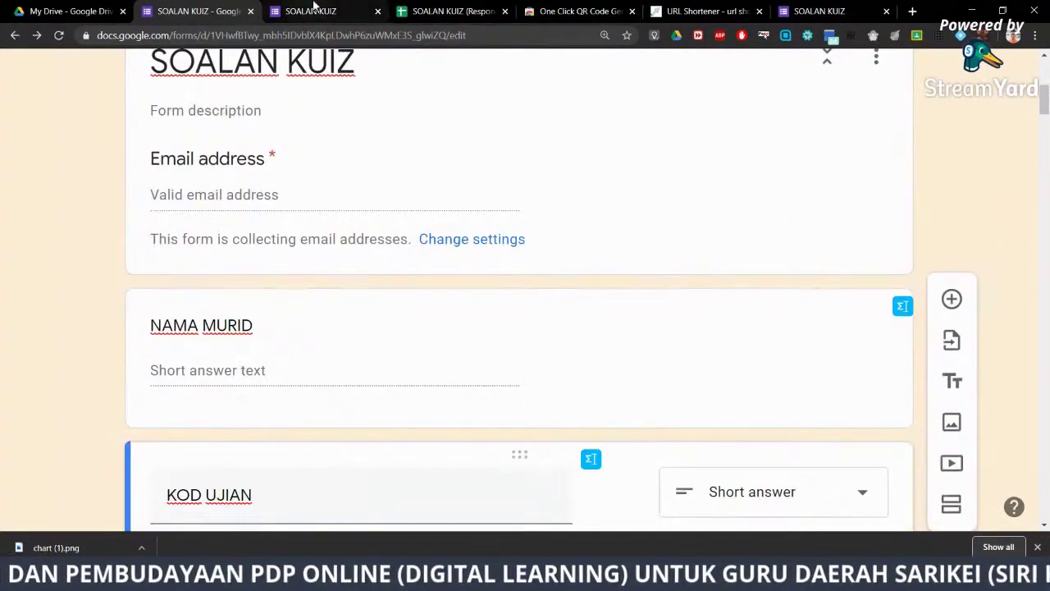
pyautogui.scroll(5, 662, 319)
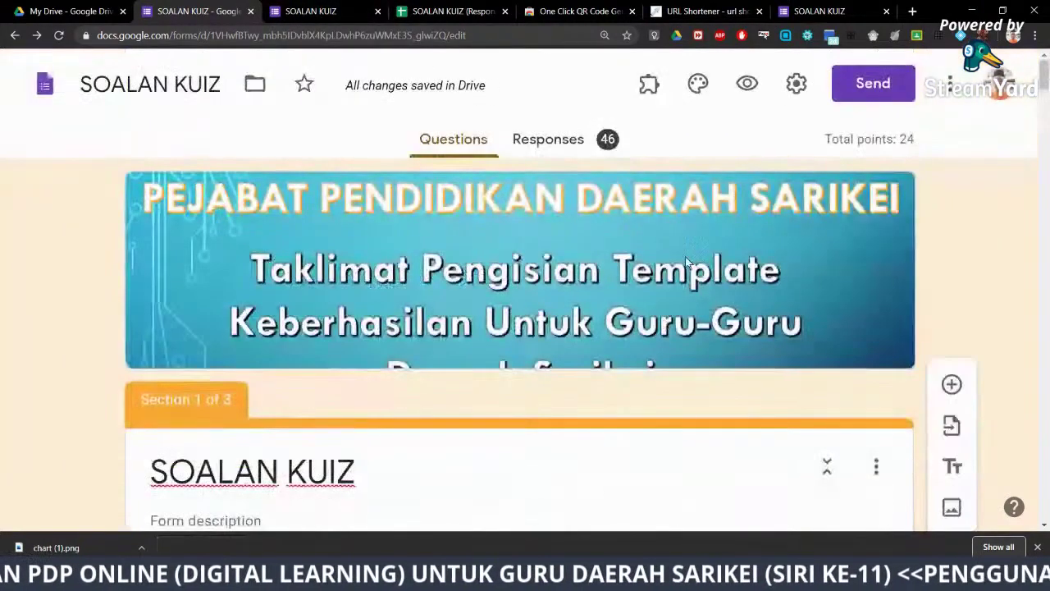
# Preview the quiz as a respondent and enter a test email address and student name.
pyautogui.click(746, 84)
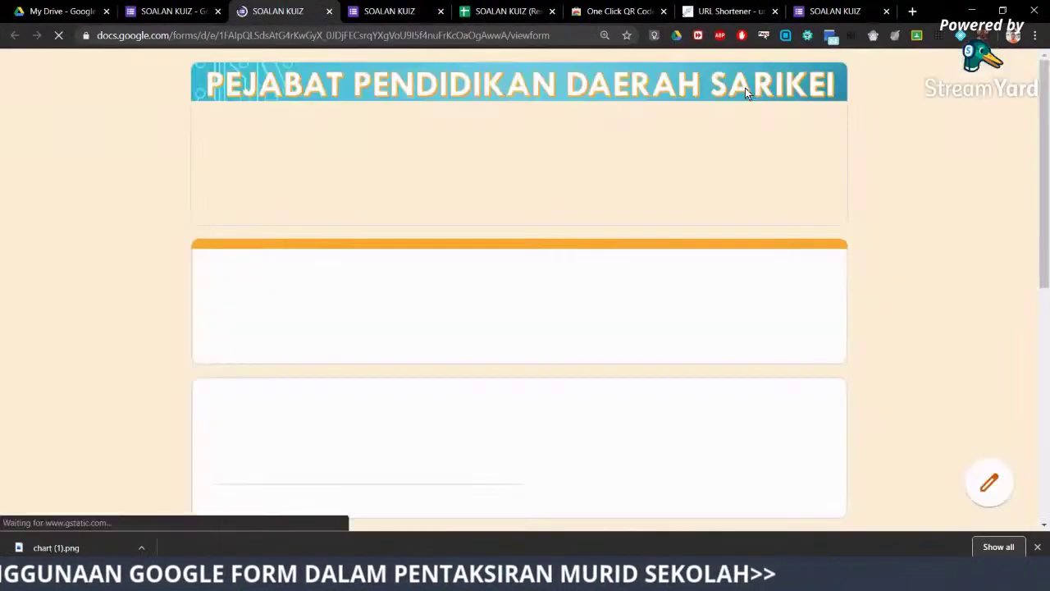
pyautogui.scroll(-3, 678, 273)
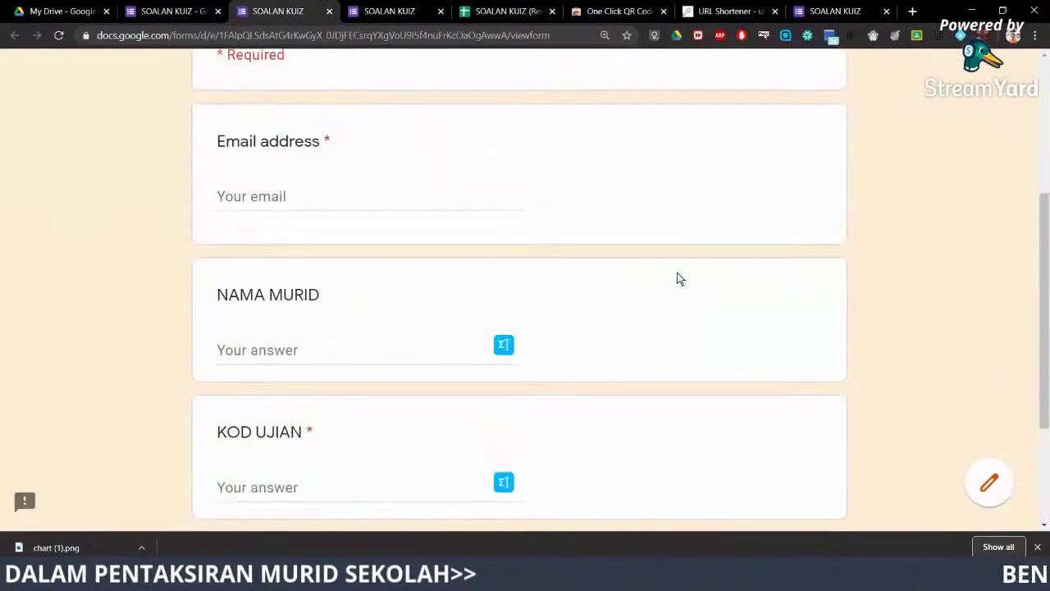
pyautogui.click(254, 195)
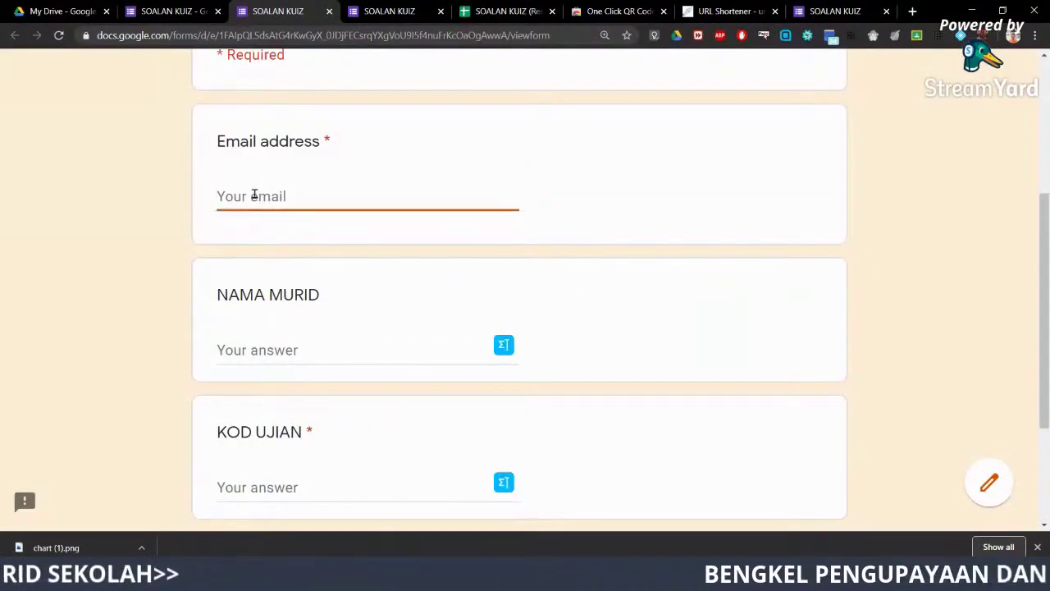
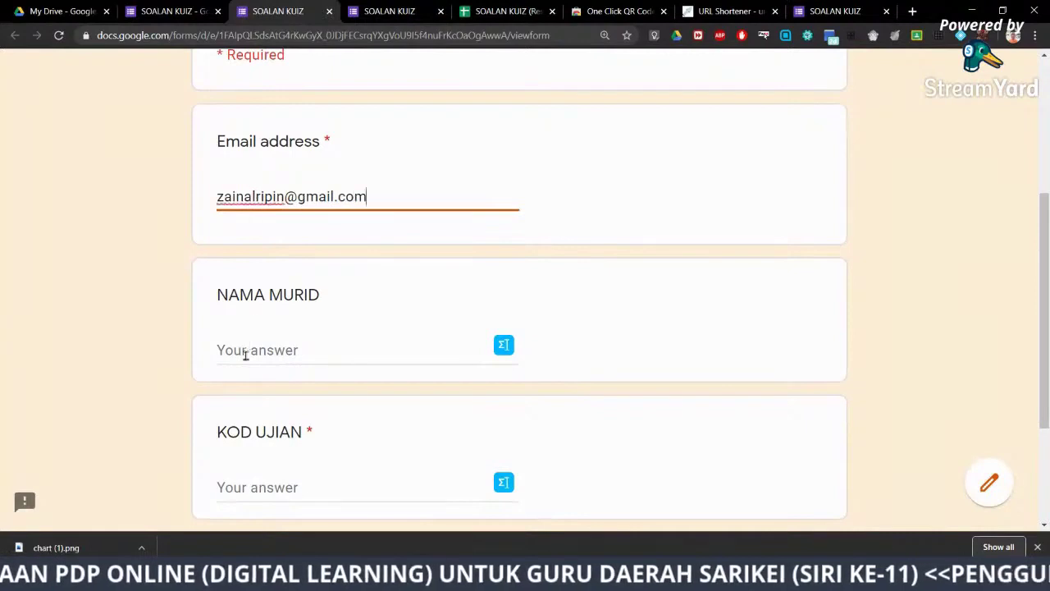
pyautogui.click(251, 340)
pyautogui.write('zainal')
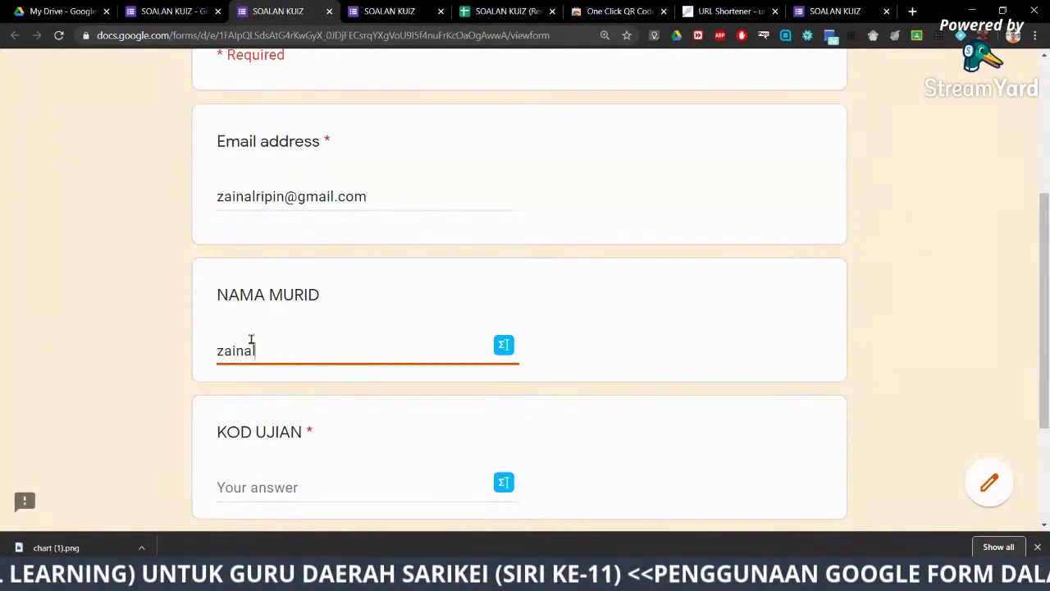
pyautogui.scroll(-3, 314, 398)
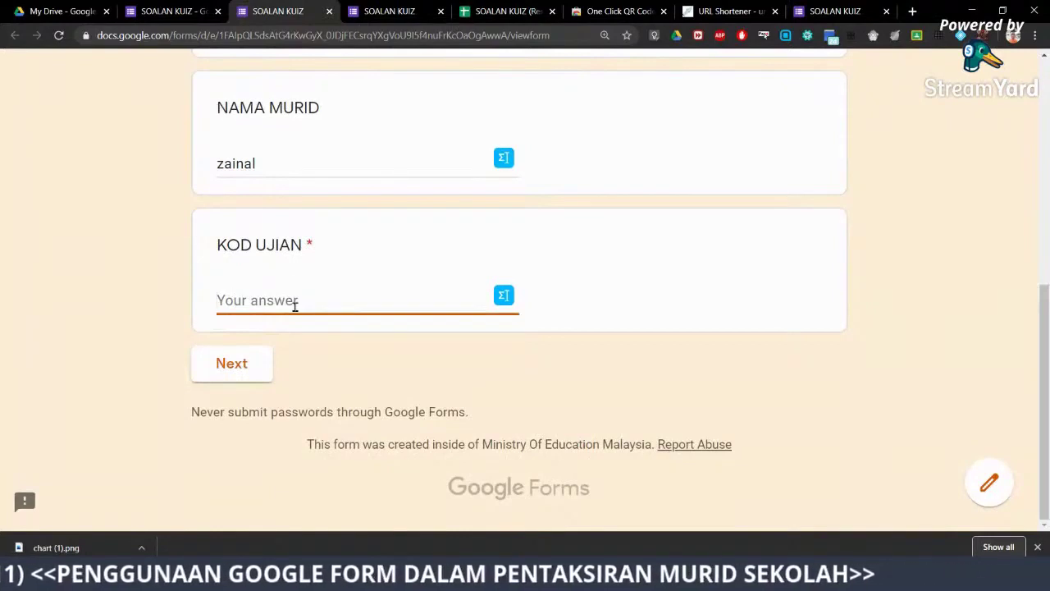
# Test wrong KOD UJIAN codes, 'sasaa' and a long pasted code, and see them rejected.
pyautogui.write('sasaaa')
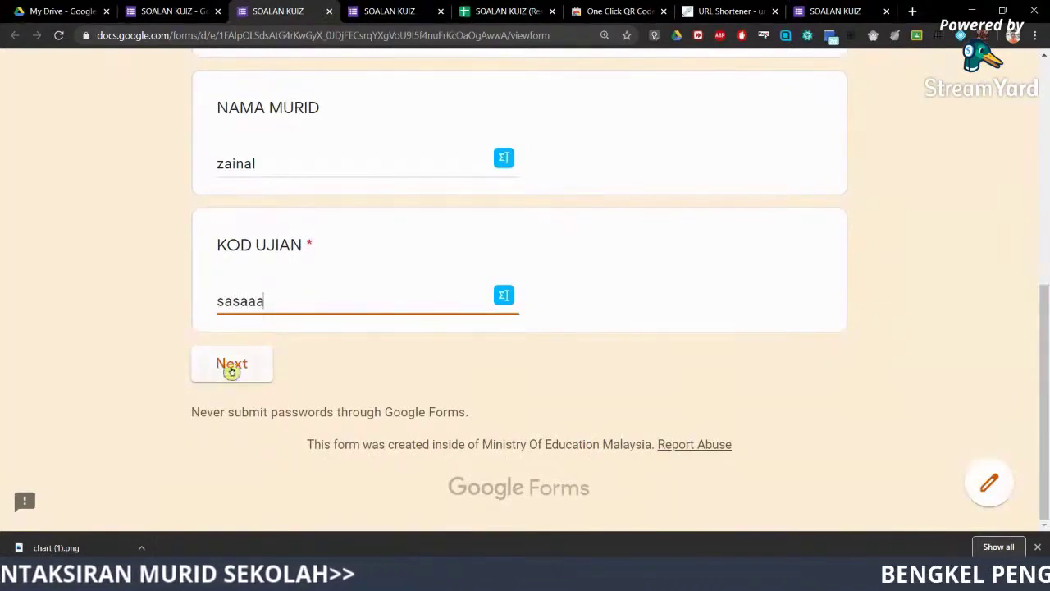
pyautogui.click(231, 367)
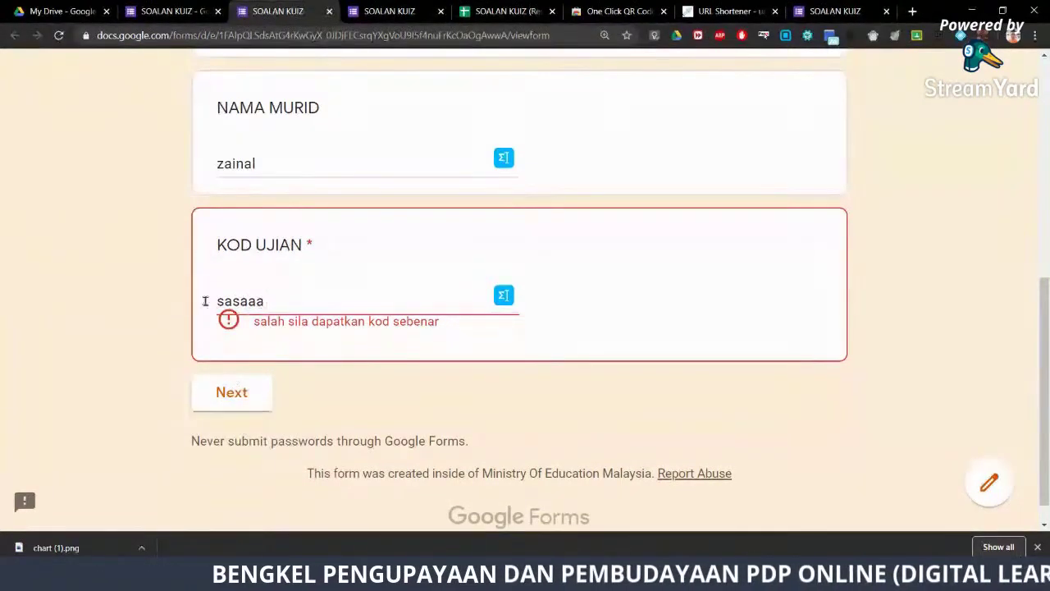
pyautogui.click(285, 304)
pyautogui.press('BackSpace')
pyautogui.press('BackSpace')
pyautogui.press('BackSpace')
pyautogui.press('BackSpace')
pyautogui.press('BackSpace')
pyautogui.press('BackSpace')
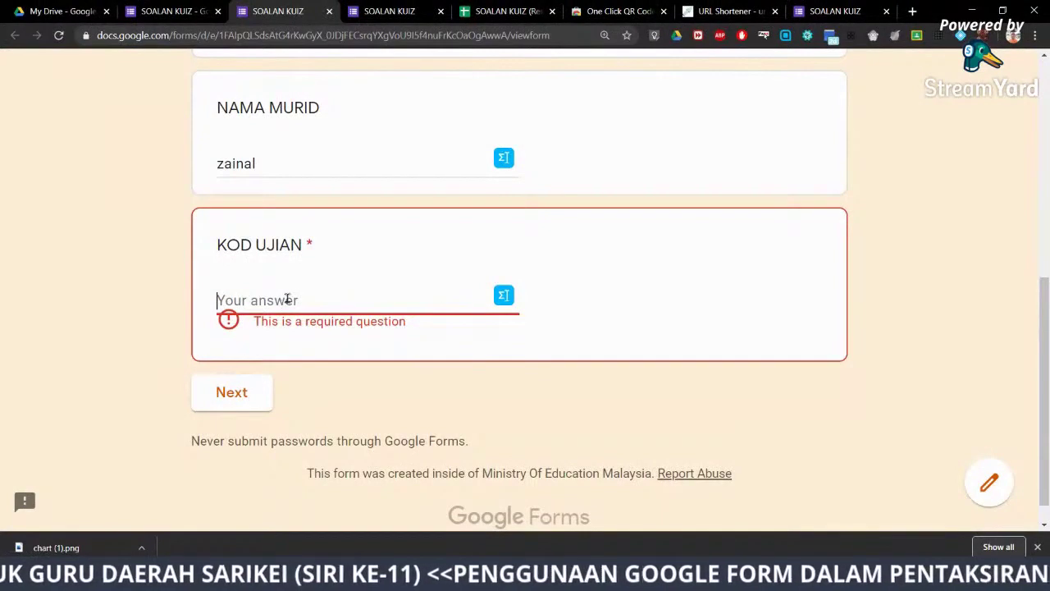
pyautogui.write('gklmsldkmcdsdsdkvmdslkvmvov')
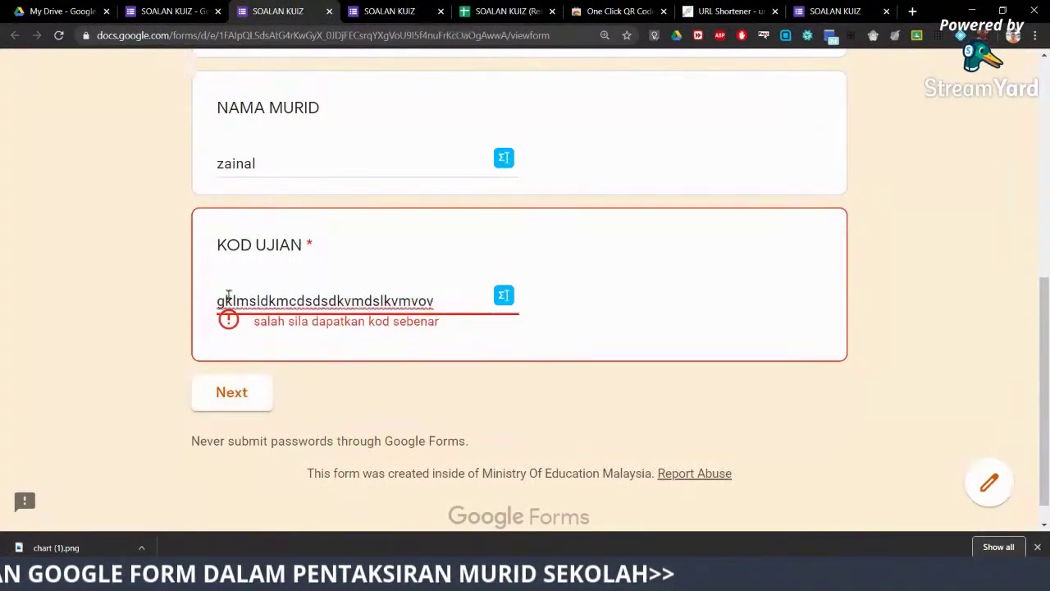
pyautogui.moveTo(218, 300); pyautogui.dragTo(480, 305)
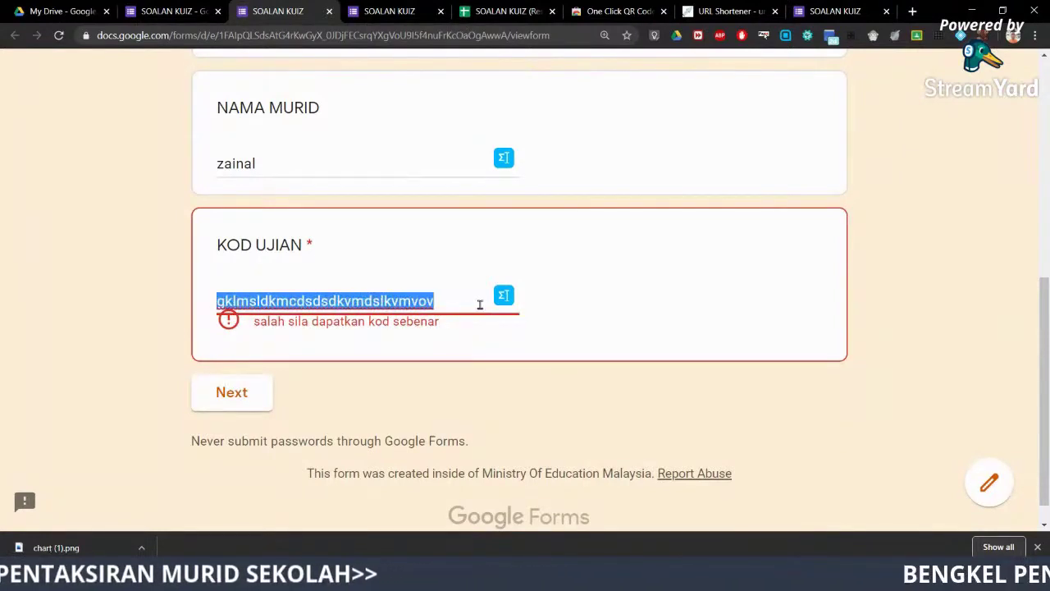
pyautogui.press('BackSpace')
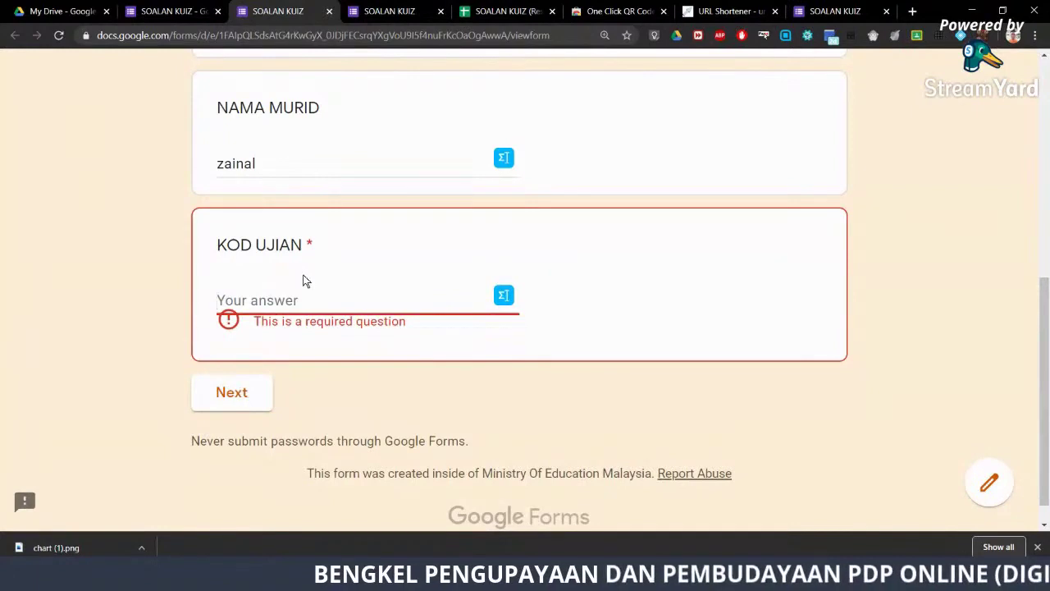
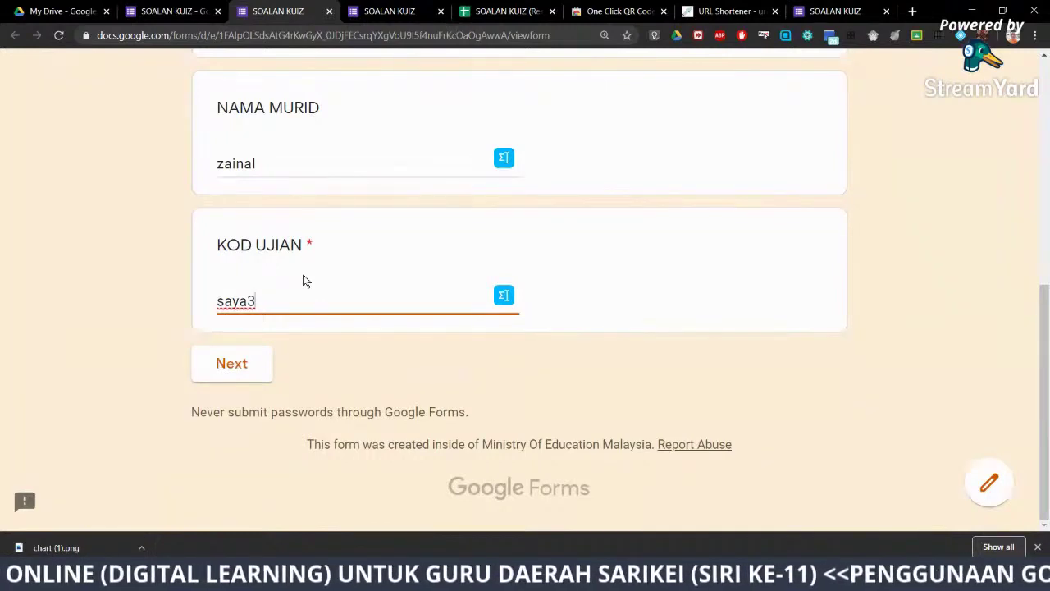
pyautogui.click(236, 373)
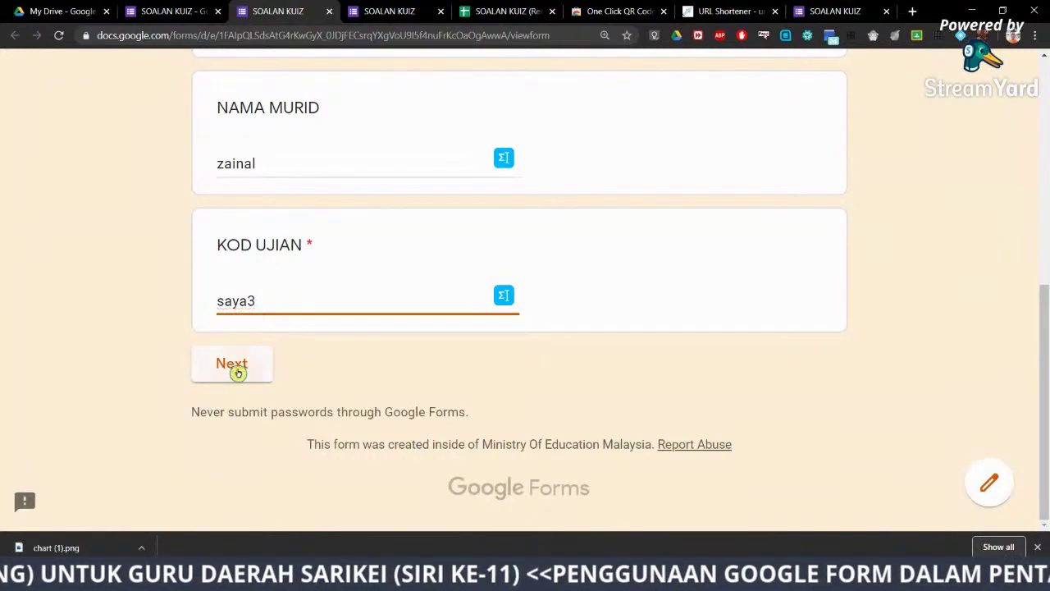
pyautogui.click(237, 373)
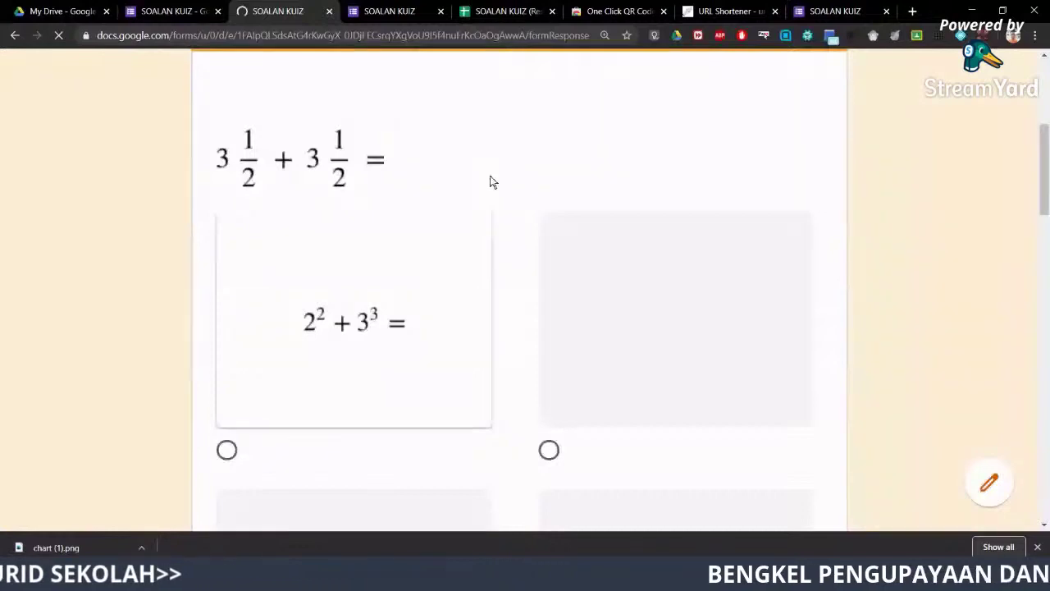
pyautogui.scroll(-5, 491, 182)
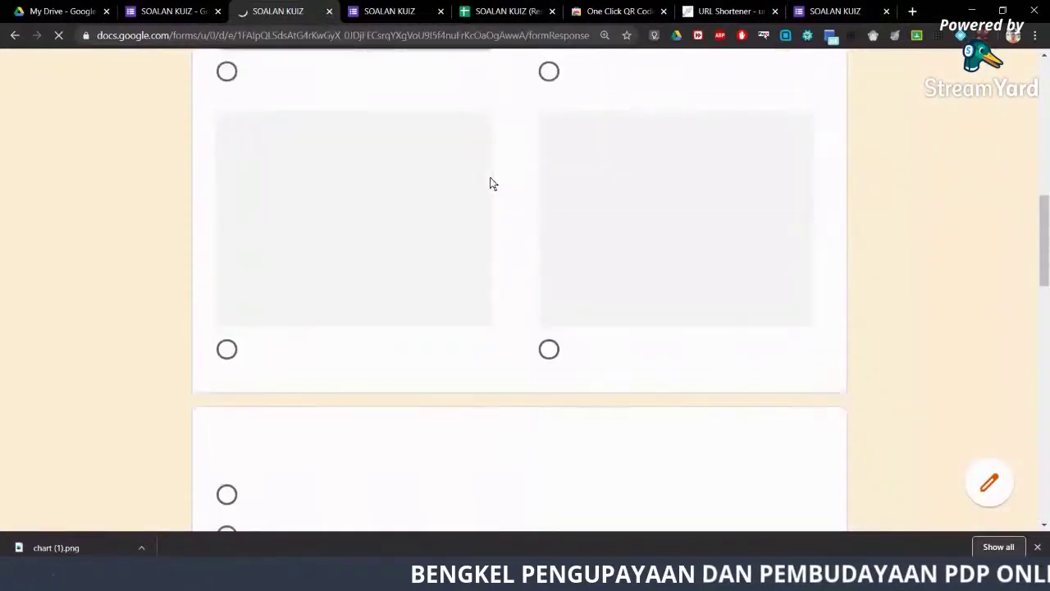
pyautogui.scroll(-10, 459, 264)
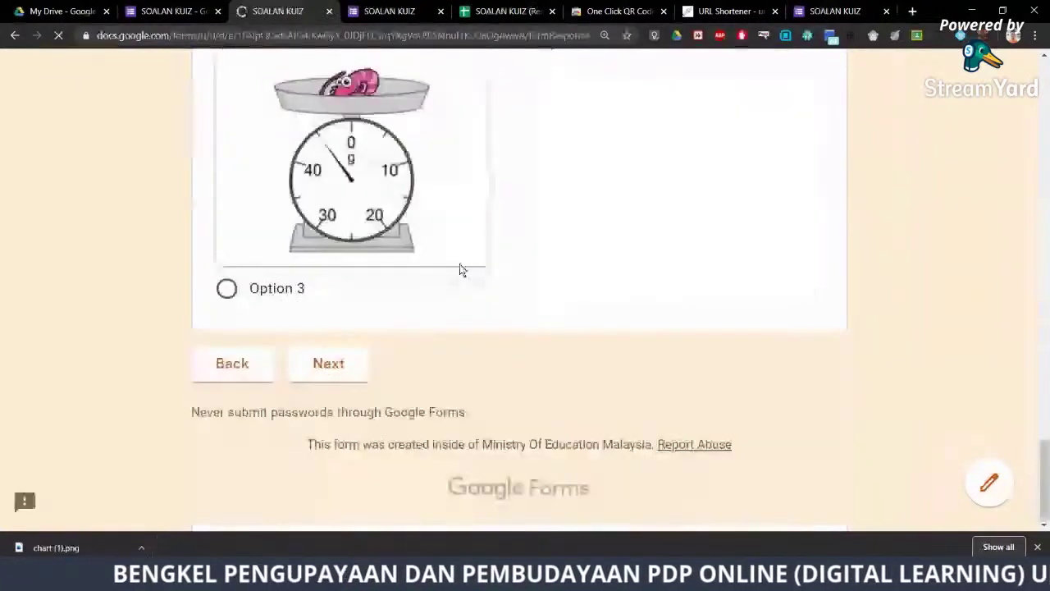